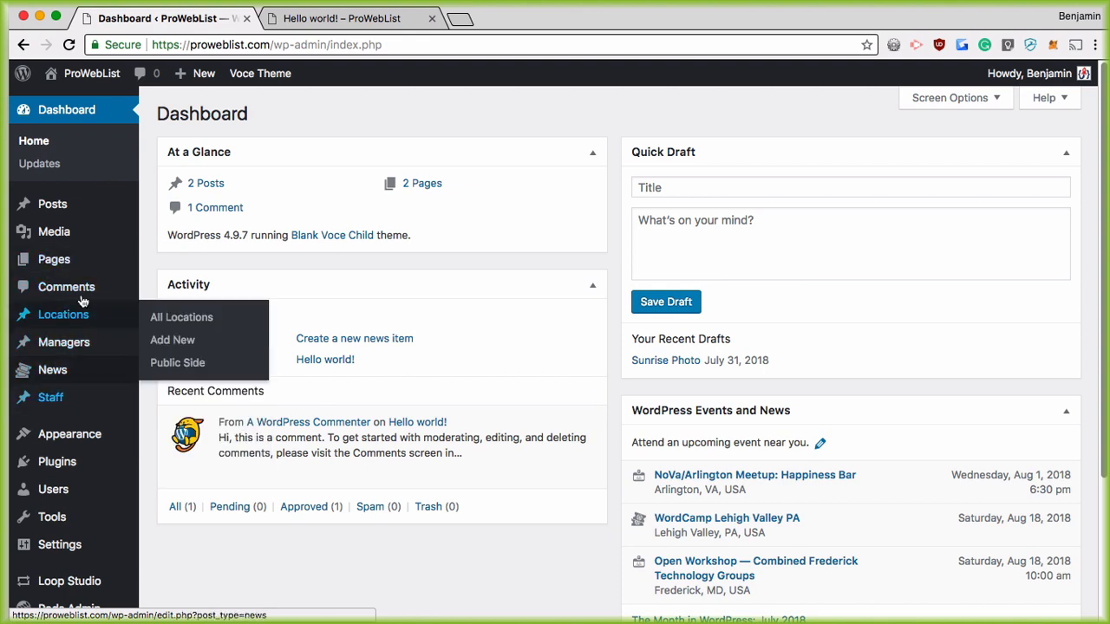
Step: View the published Hello world! post, highlighting its title and part of the welcome sentence
mouse_move(75, 366)
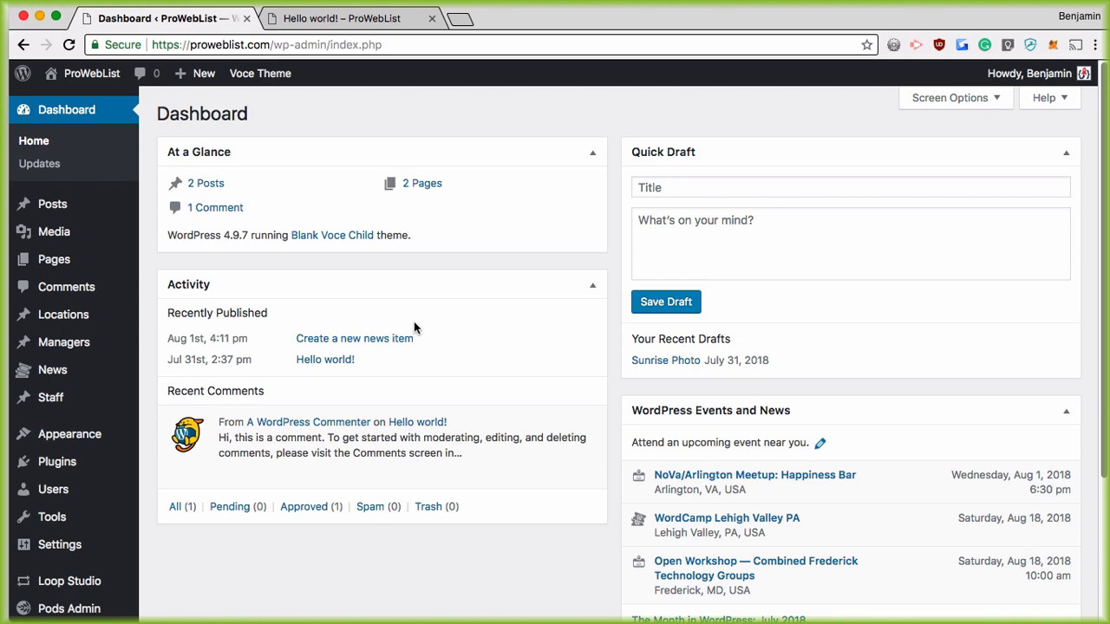
click(347, 18)
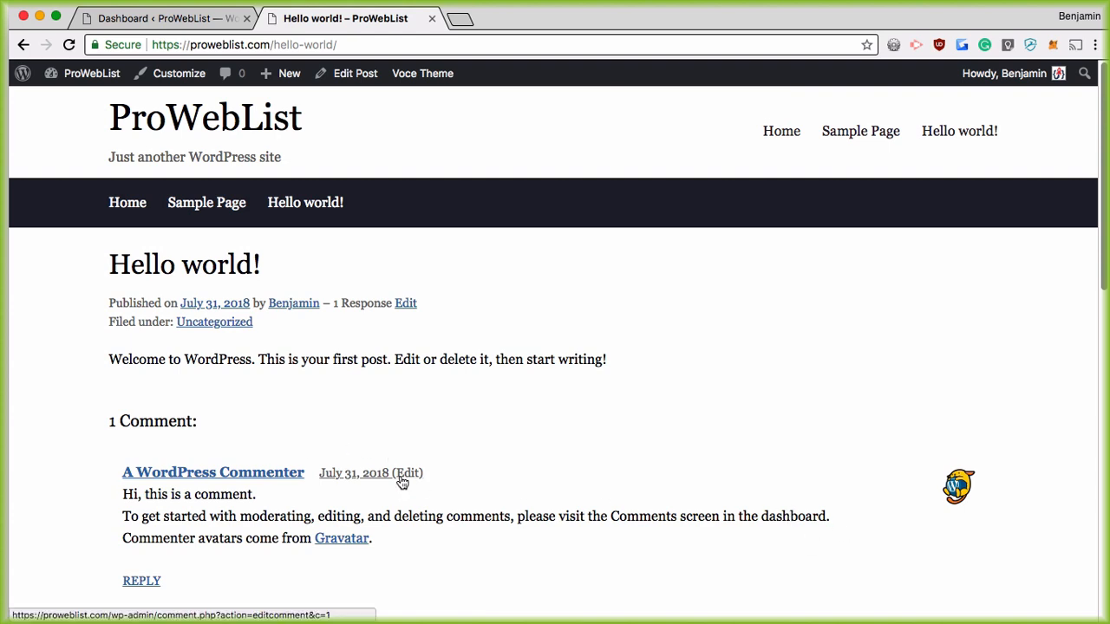
drag(102, 279, 289, 264)
click(195, 386)
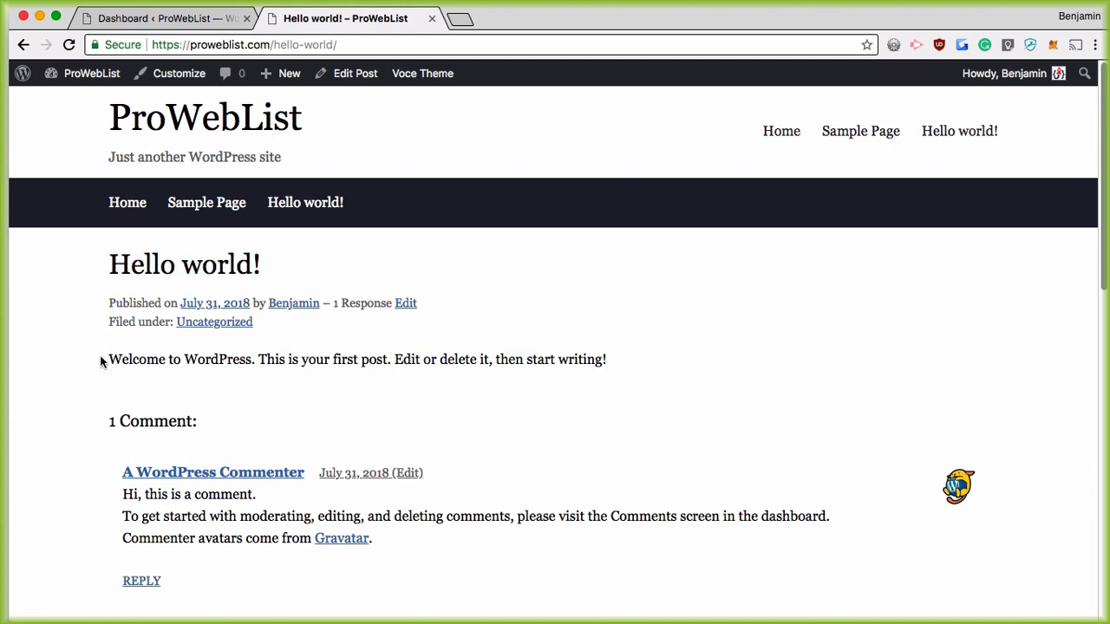
drag(146, 359, 314, 317)
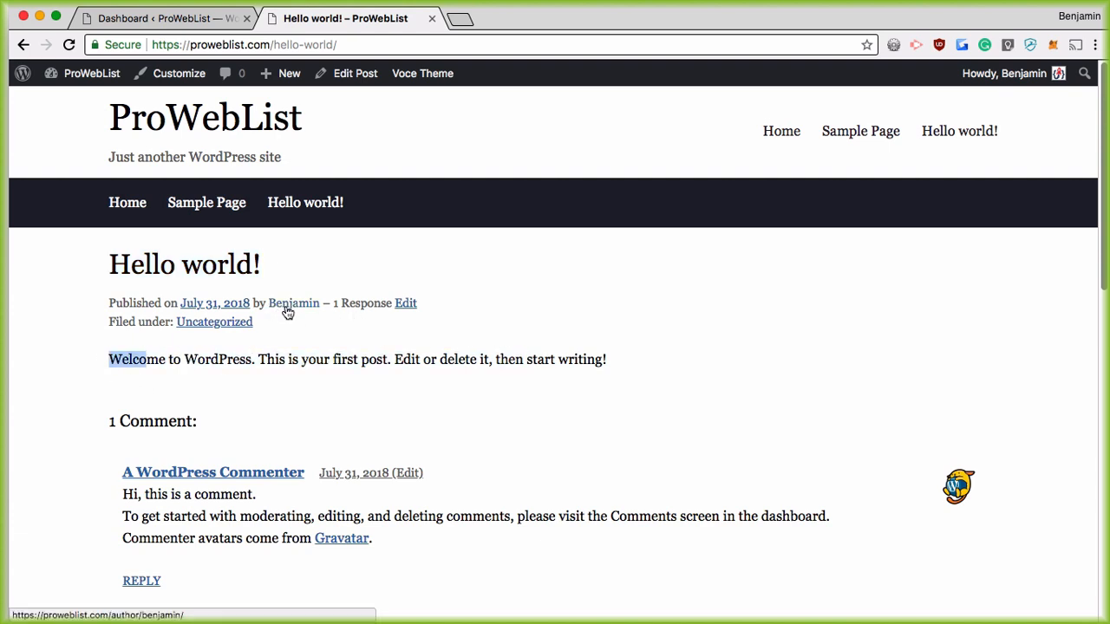
click(310, 359)
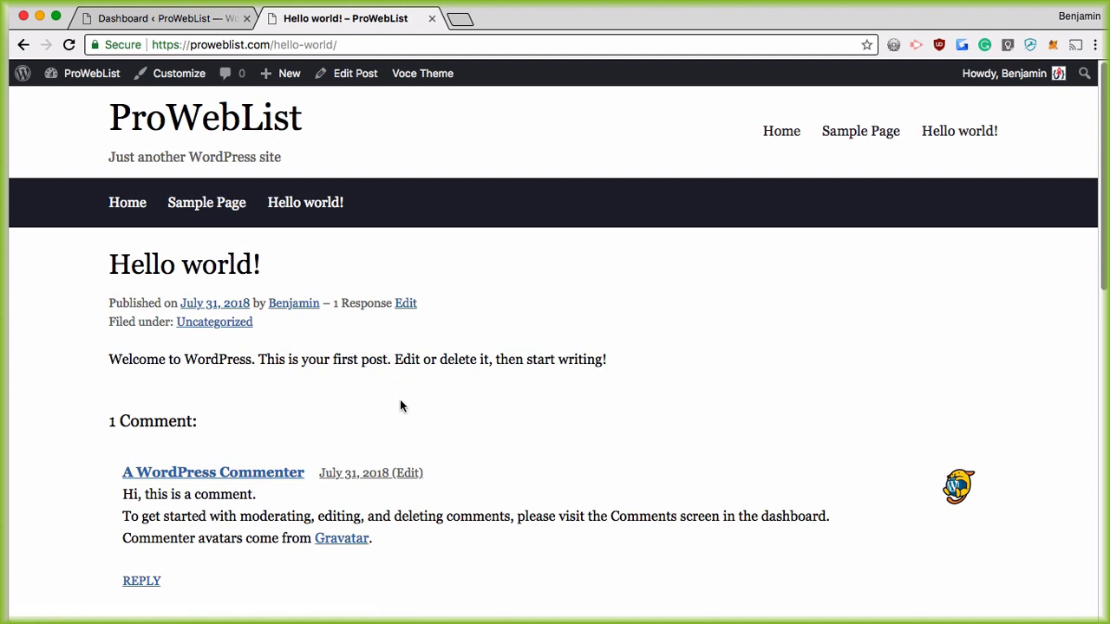
Step: Return to the Dashboard, open All Users and highlight the second user's Contributor role
click(148, 18)
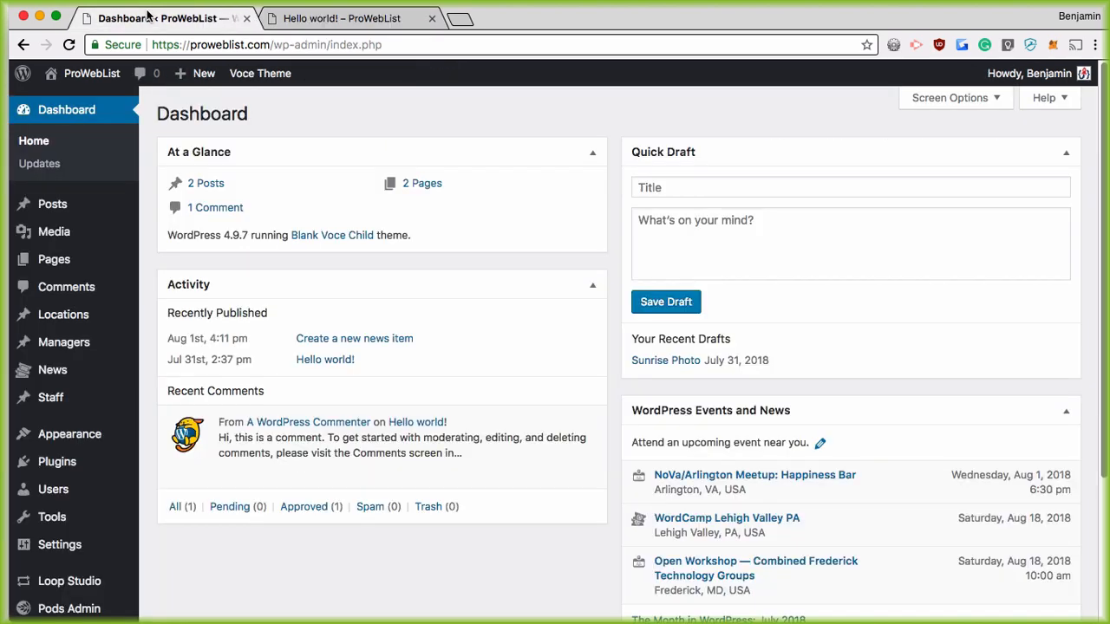
mouse_move(65, 511)
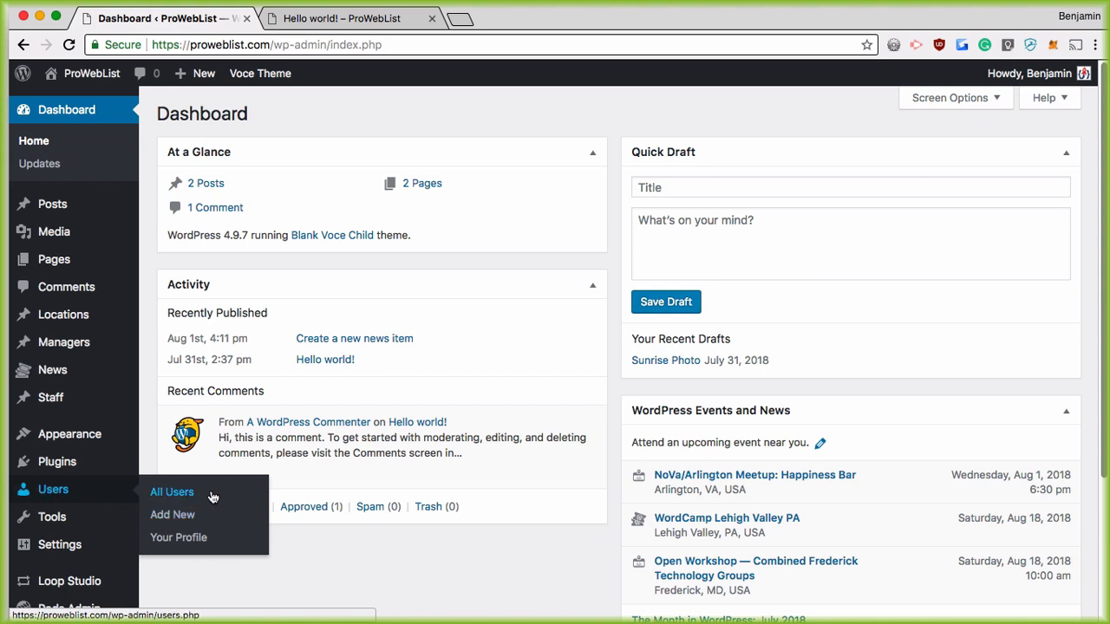
click(184, 492)
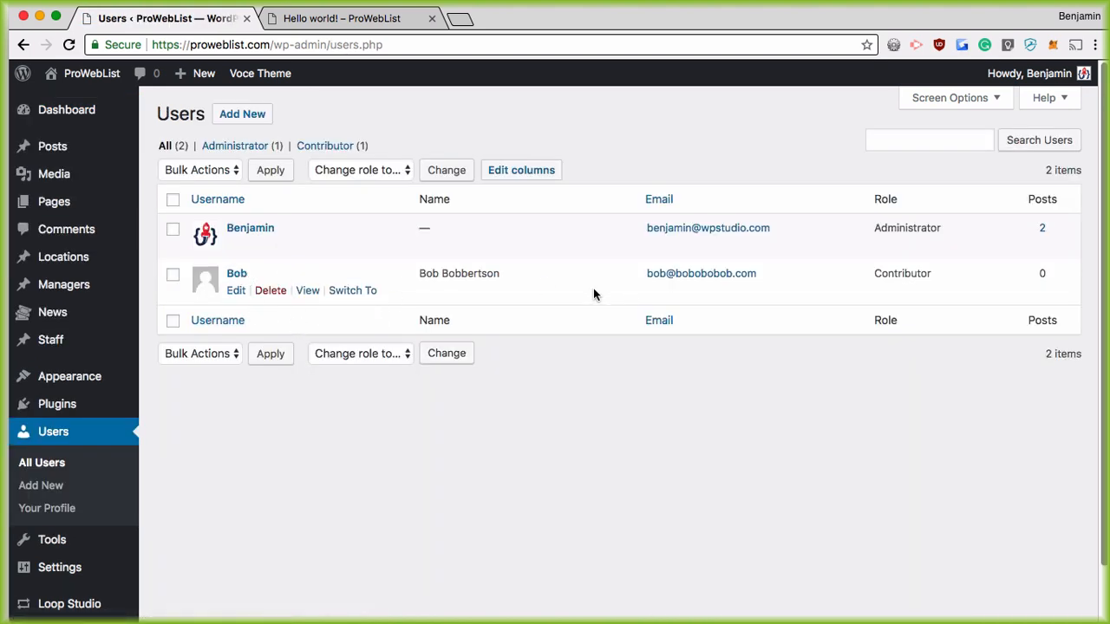
drag(937, 274, 872, 273)
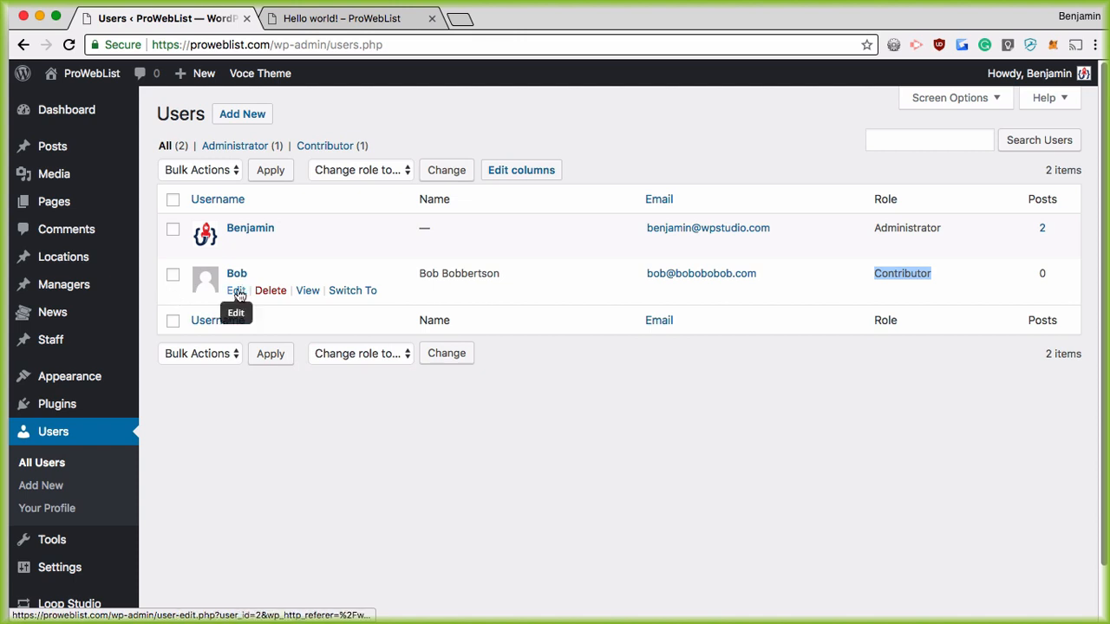
Step: Open the Contributor user's Edit User page and scroll down the form
click(236, 290)
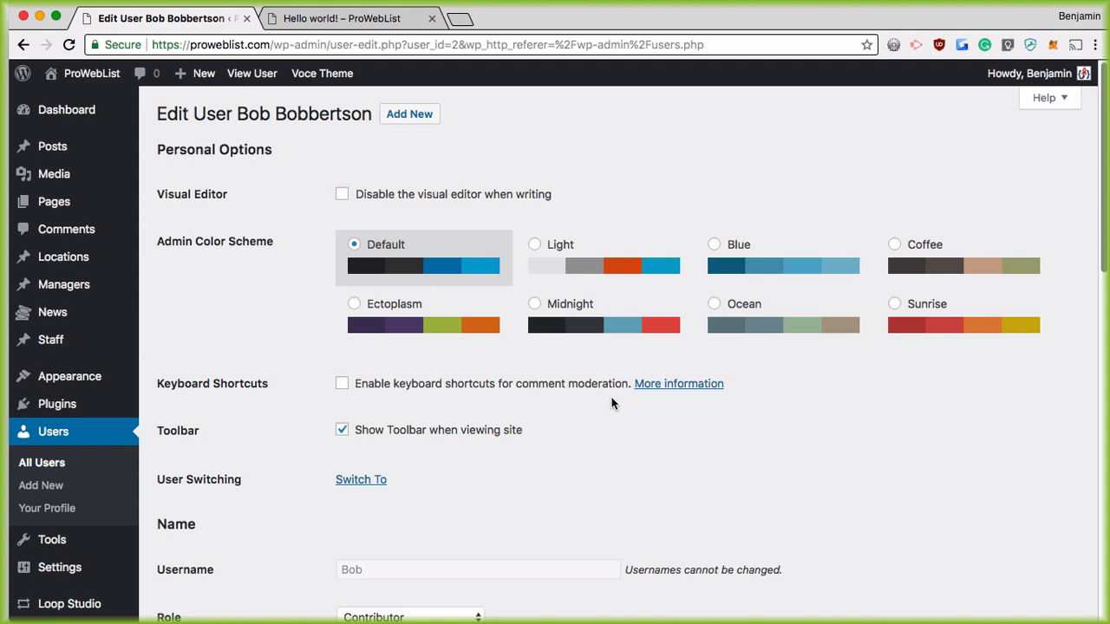
scroll(555, 425, down, 5)
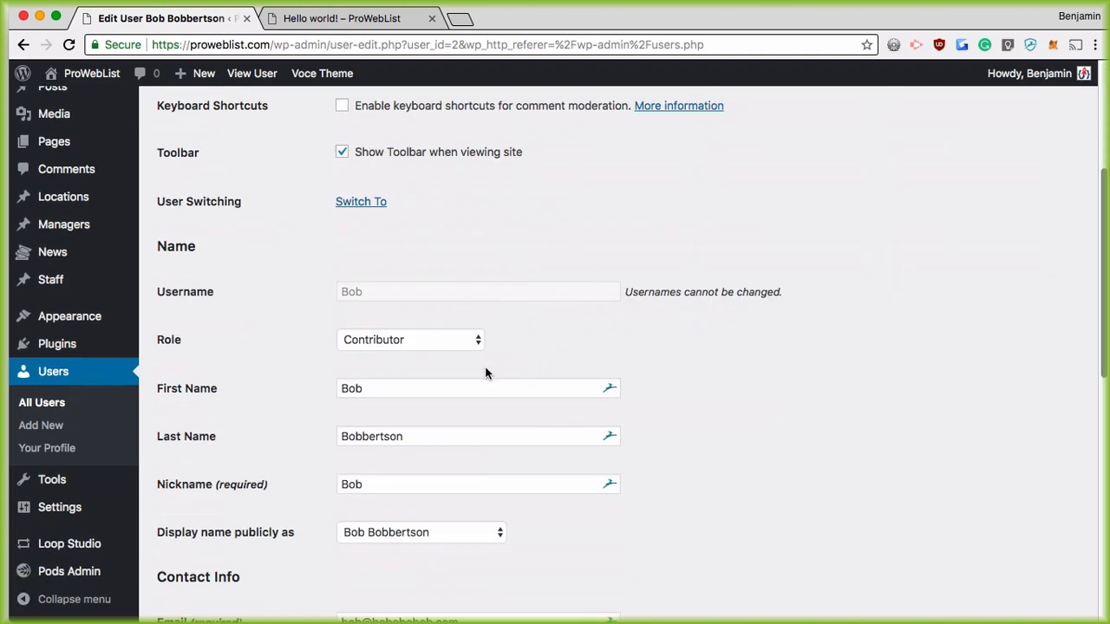
scroll(382, 433, down, 1)
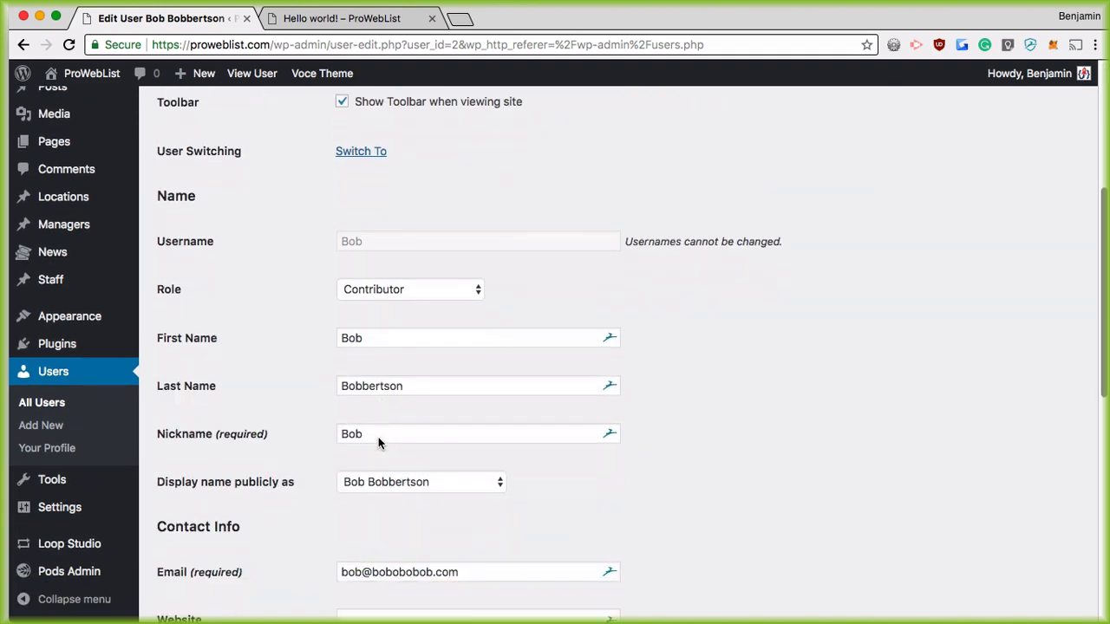
scroll(376, 437, down, 2)
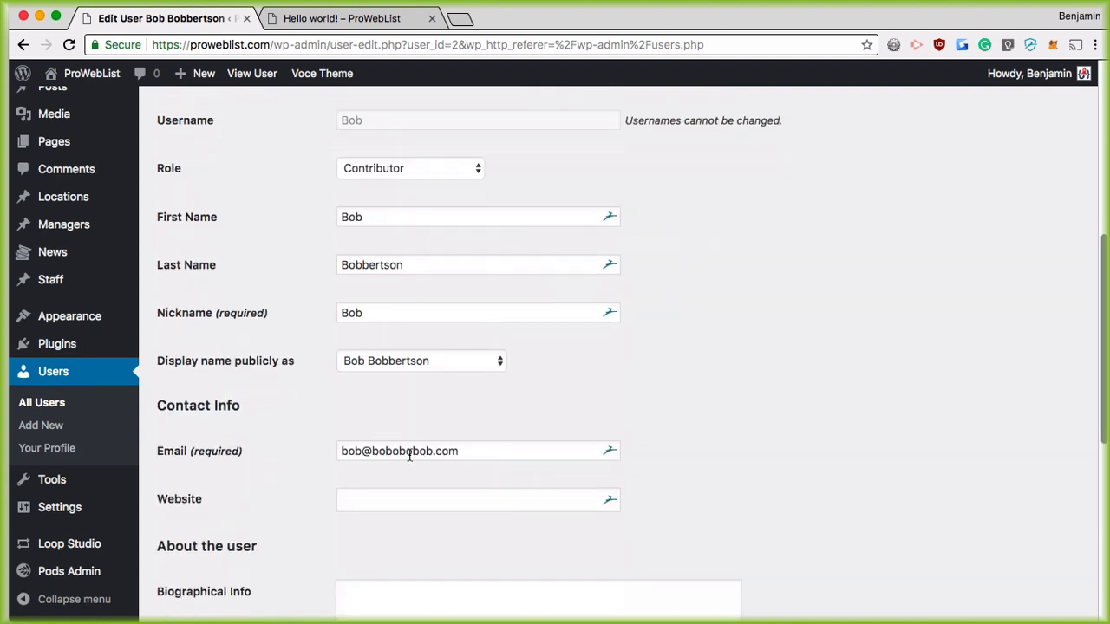
scroll(409, 456, down, 3)
Step: Check the Website and empty Biographical Info fields further down the profile
click(355, 327)
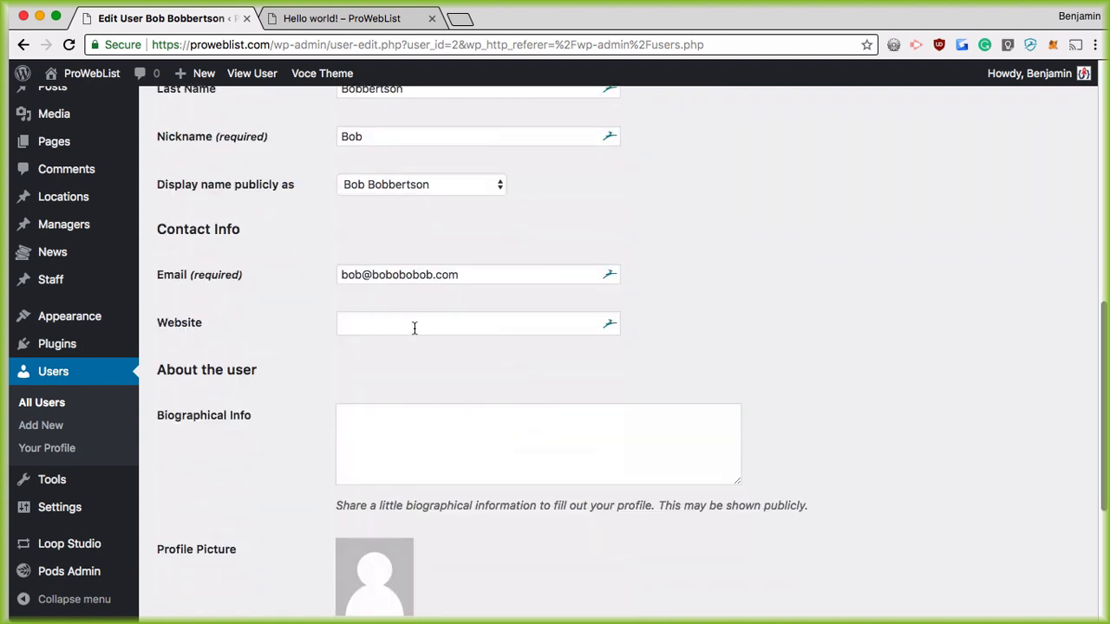
scroll(395, 351, down, 1)
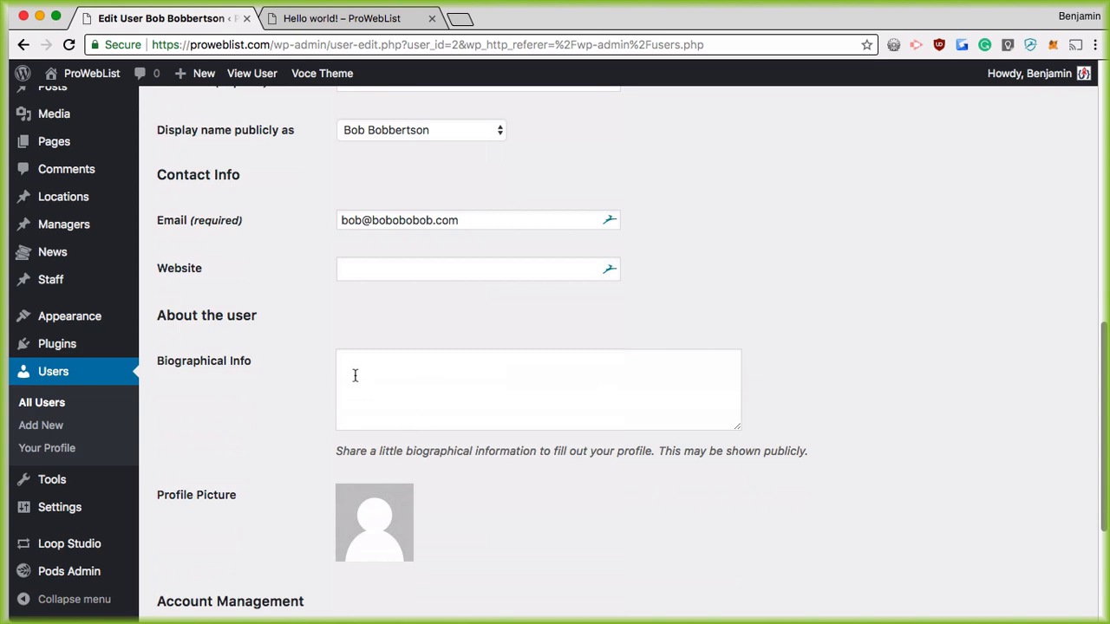
click(355, 375)
scroll(515, 371, down, 4)
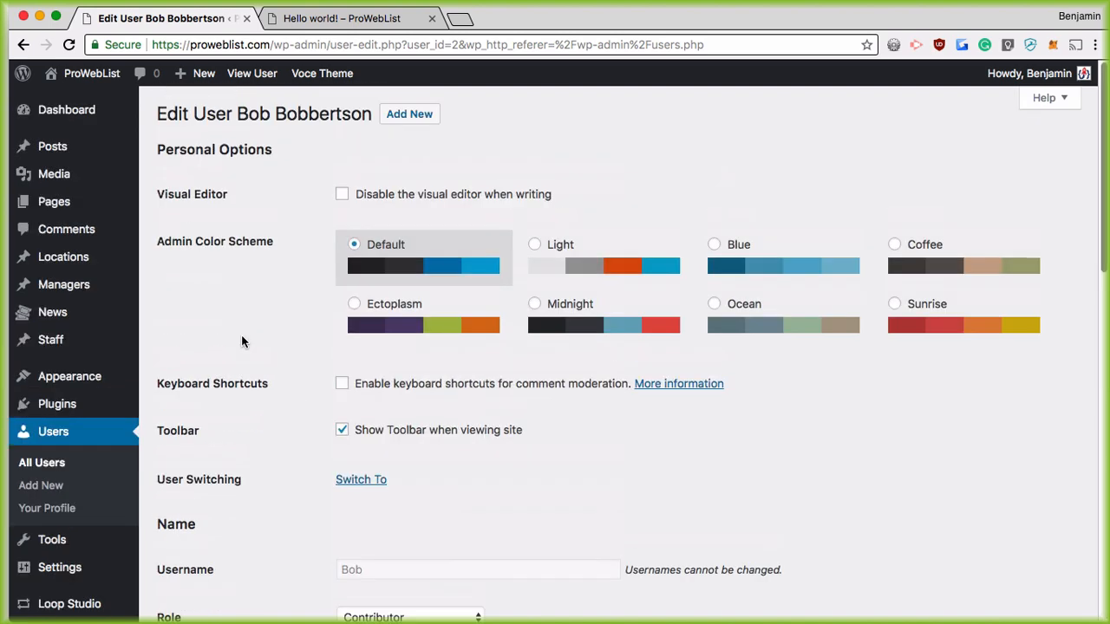
scroll(347, 308, down, 10)
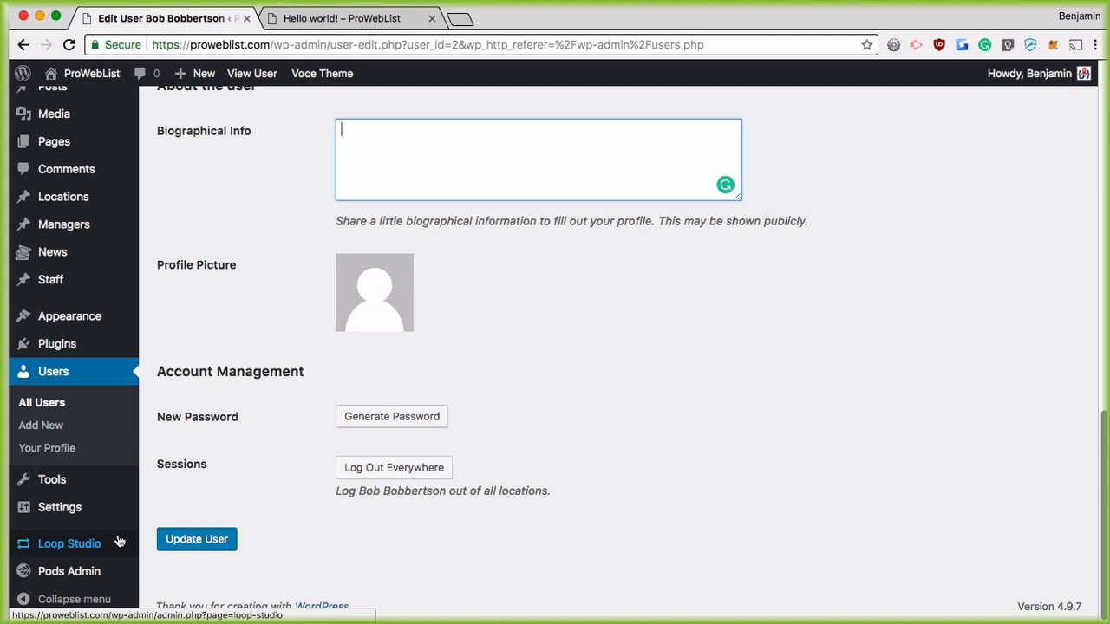
mouse_move(46, 568)
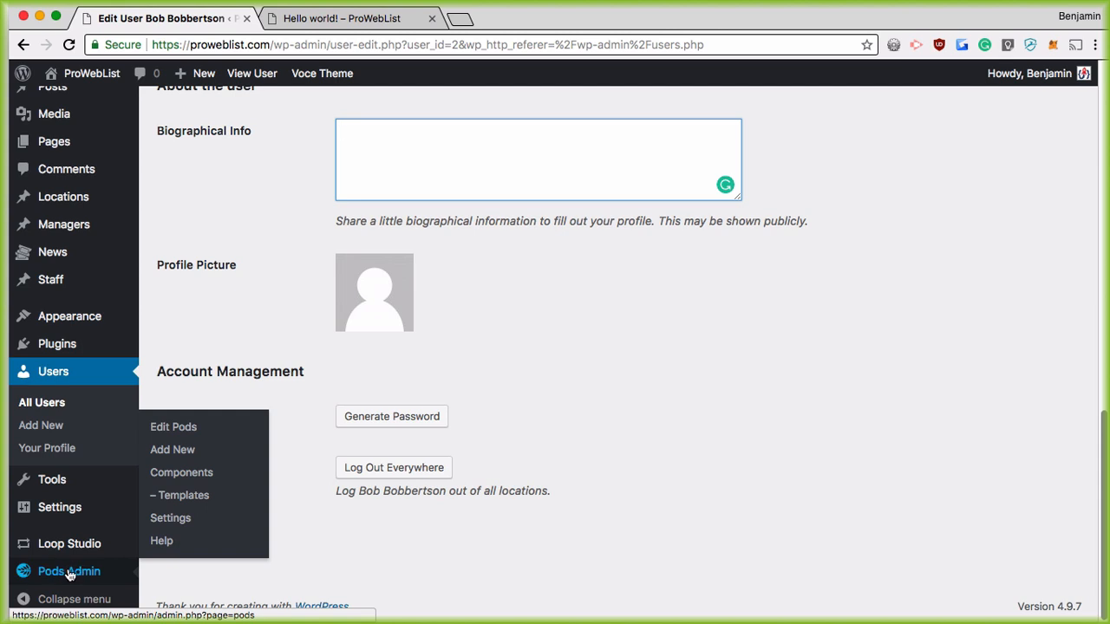
Step: Add a new pod extending the existing Users content type and proceed to create it
click(176, 457)
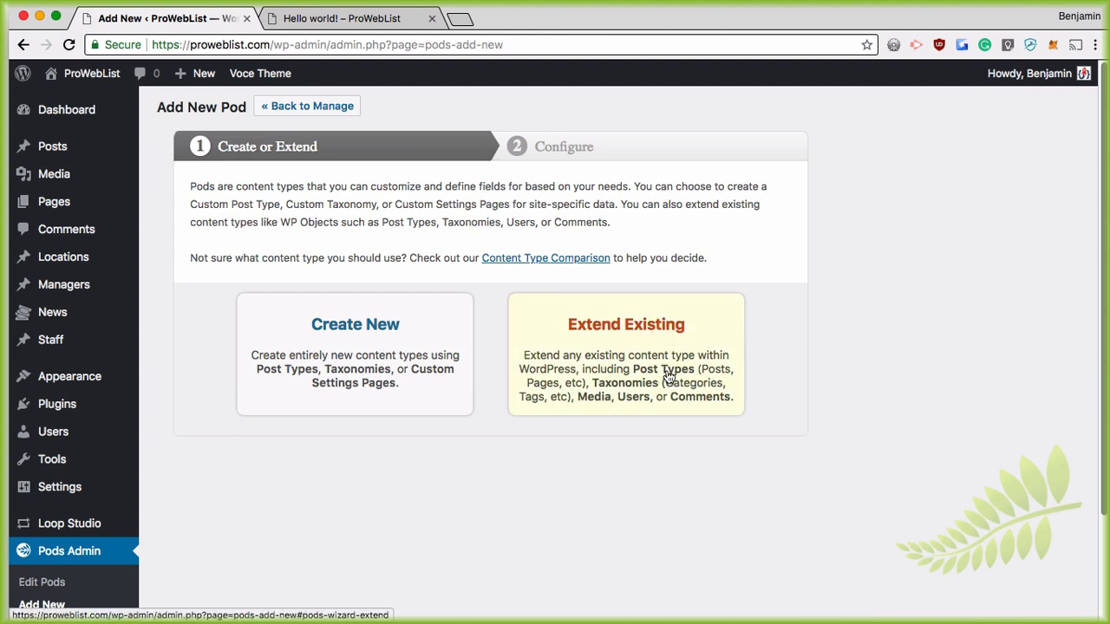
mouse_move(59, 149)
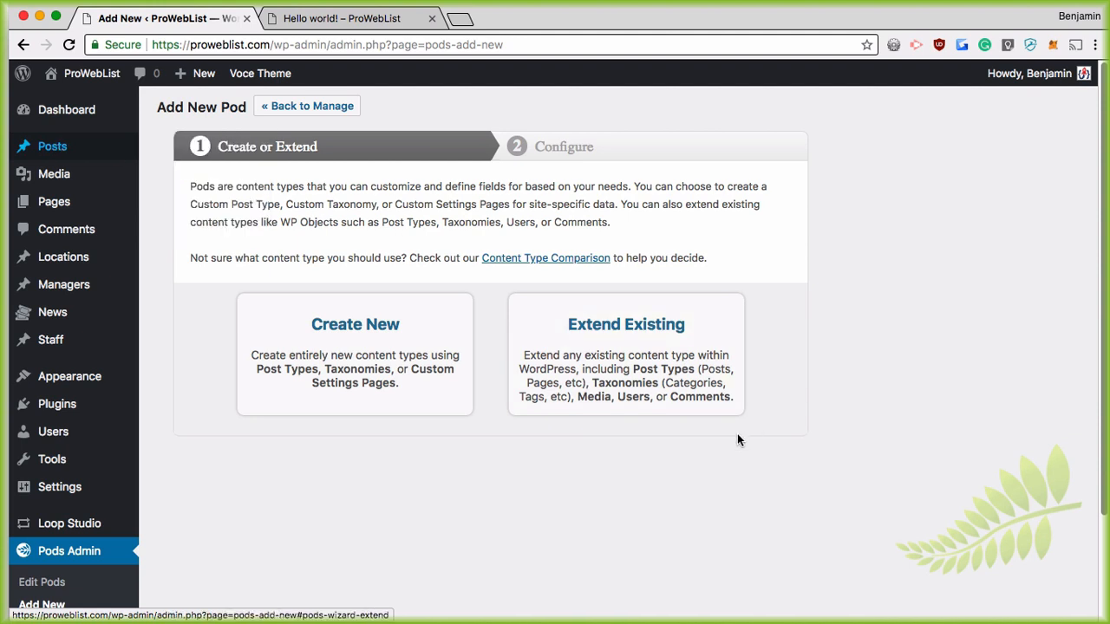
click(641, 392)
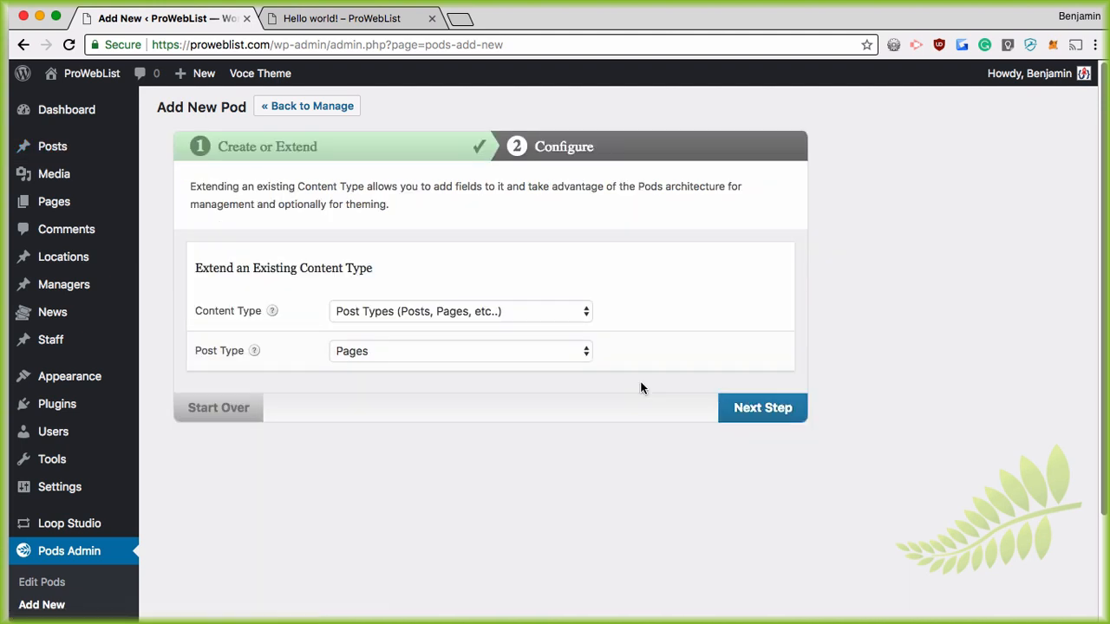
click(501, 305)
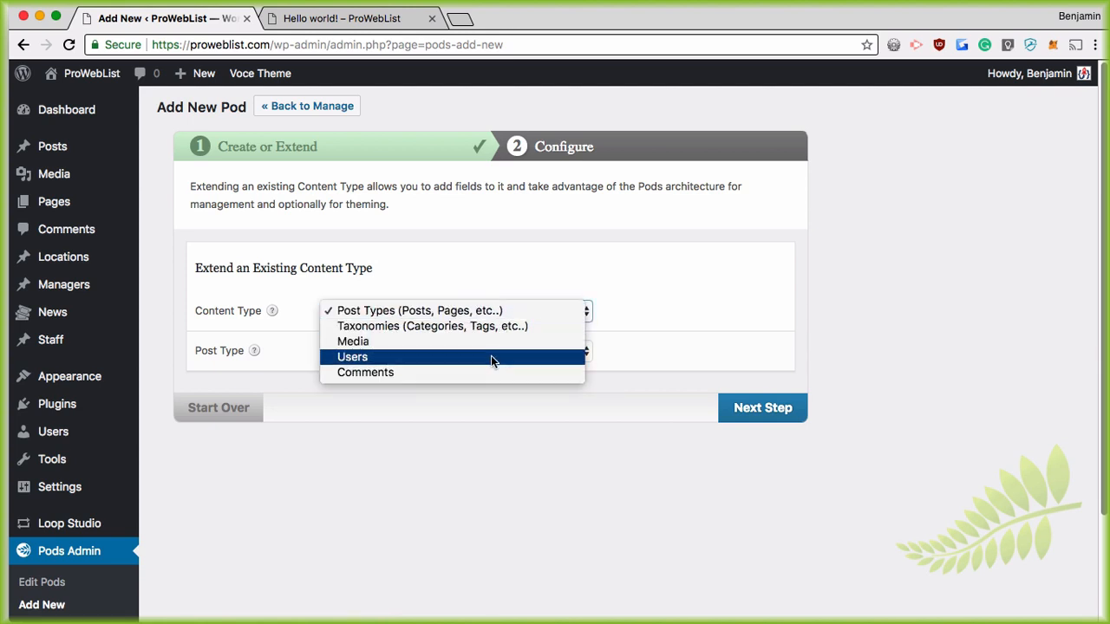
key(Escape)
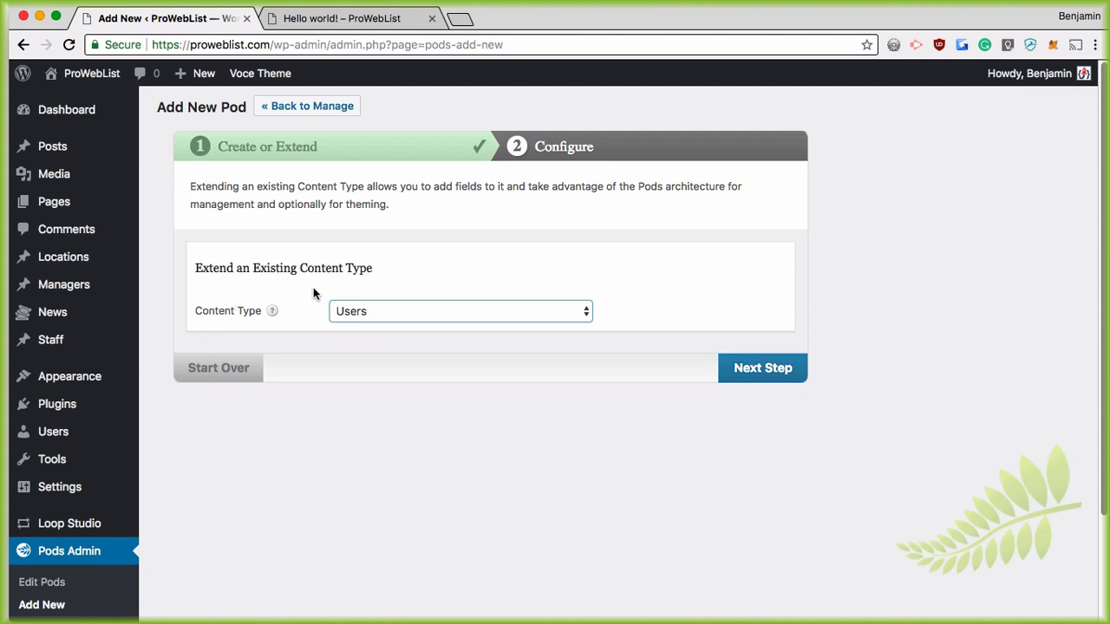
click(780, 368)
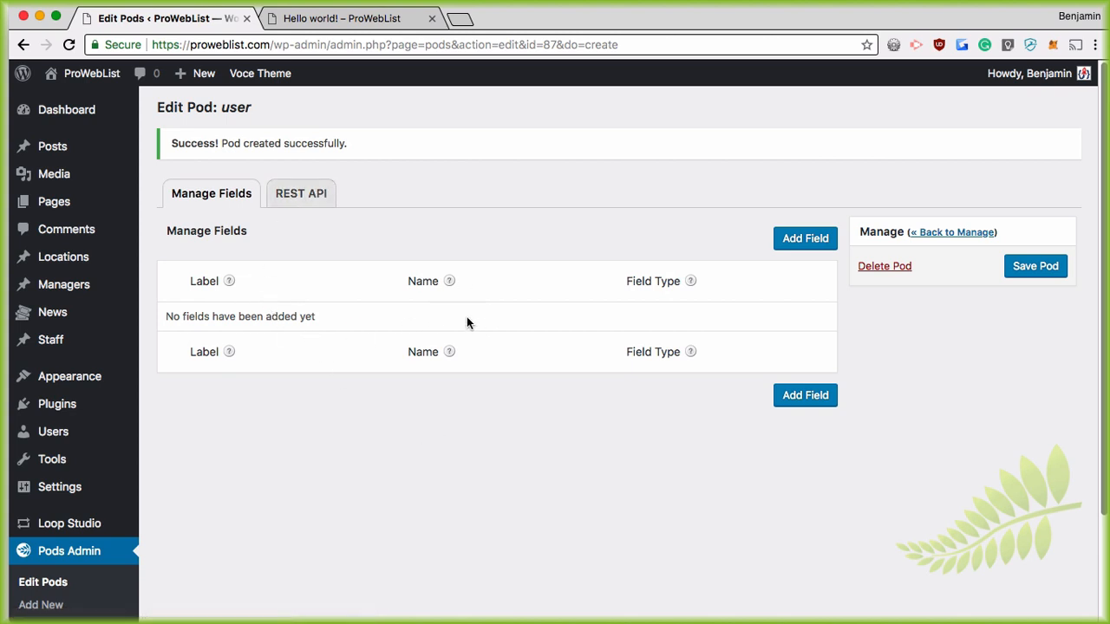
Step: Save a Plain Text field 'Twitter Name' (twitter_name) described 'Just the name... leave off the @ sign.'
click(809, 237)
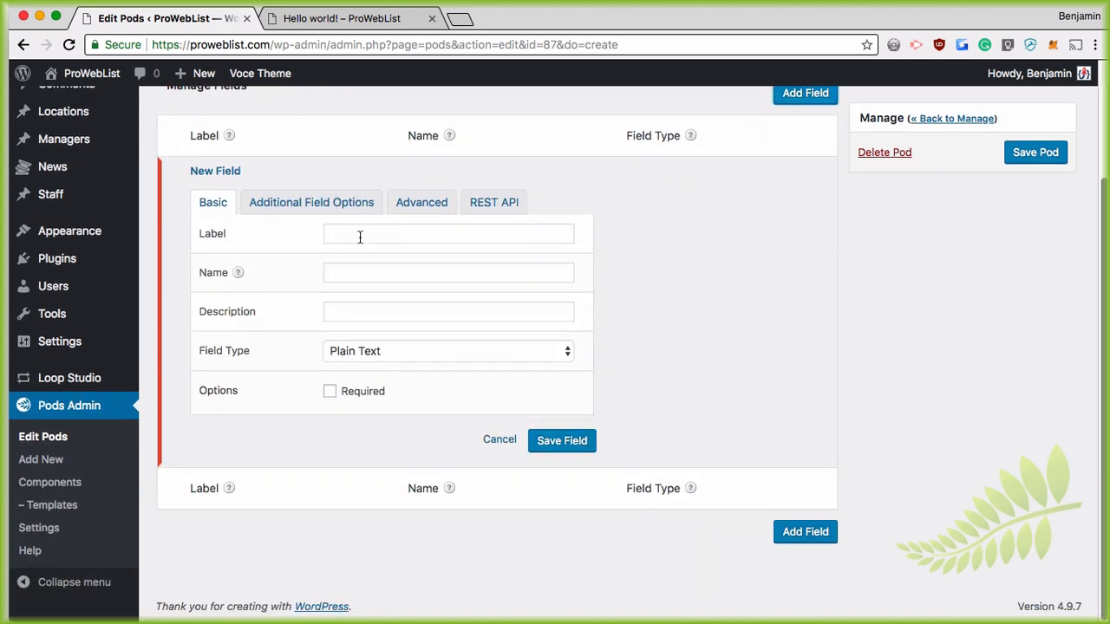
click(360, 235)
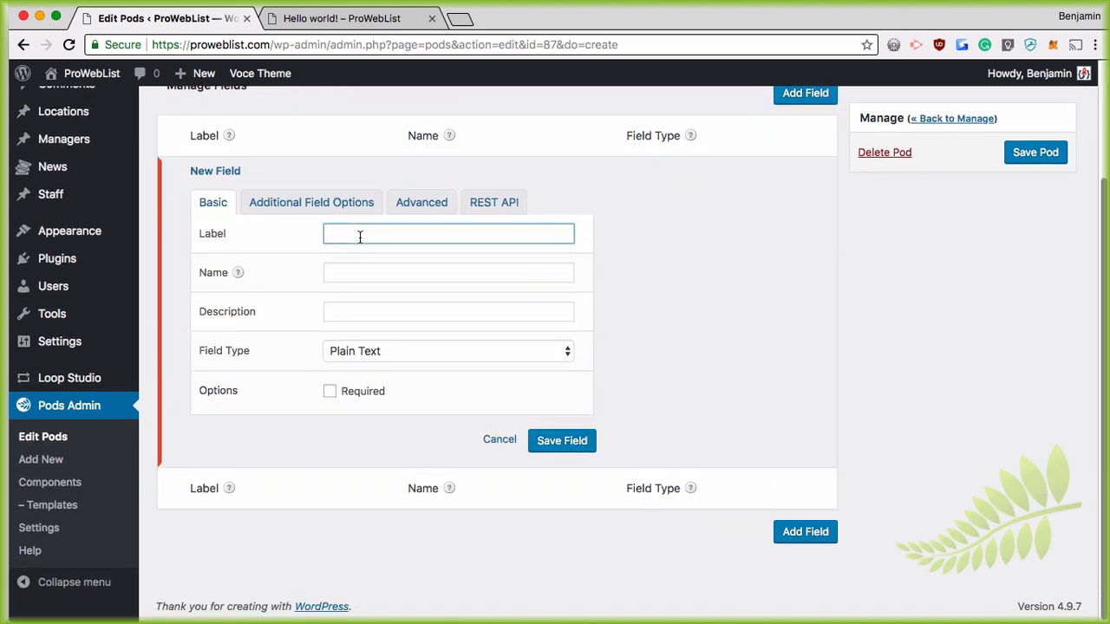
text(Twitter Han)
key(BackSpace)
key(BackSpace)
text(Name)
key(Tab)
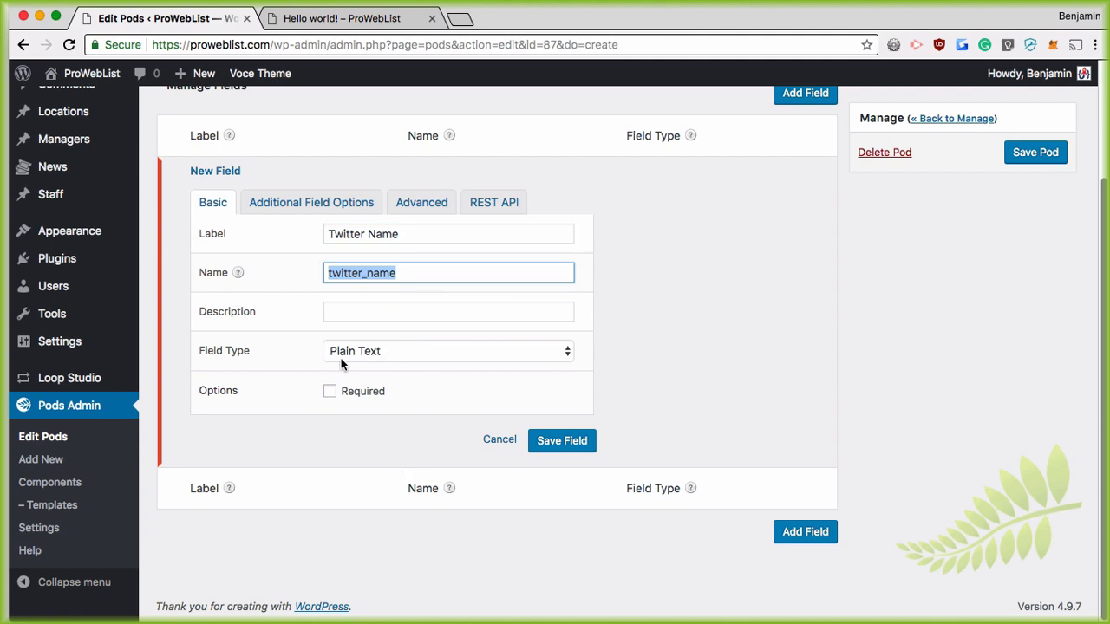
click(373, 311)
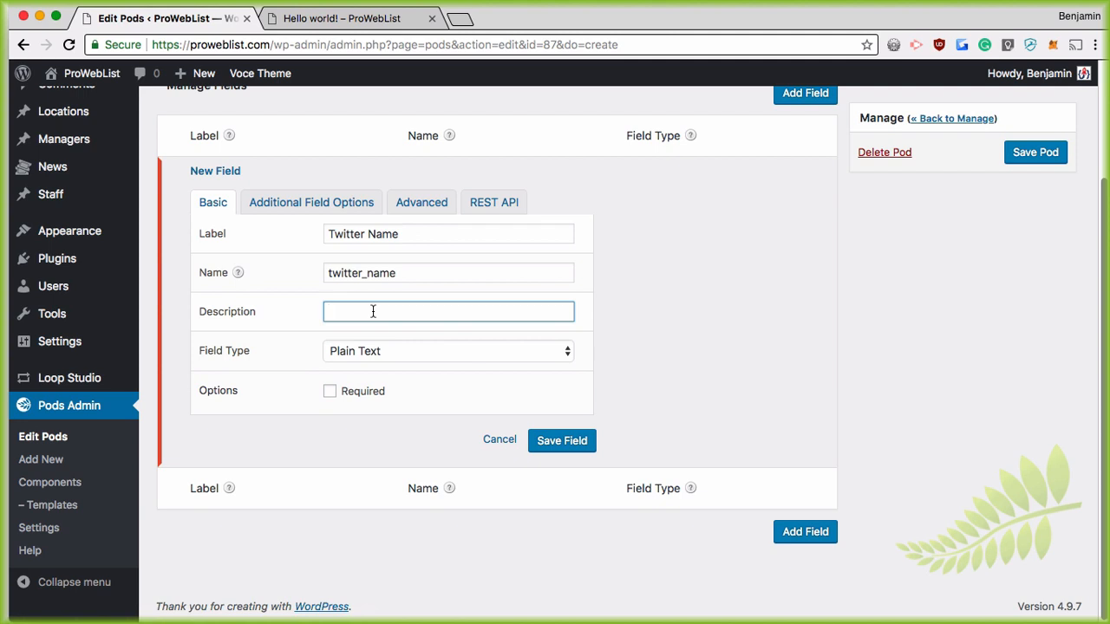
text(Just the name... leave off the @)
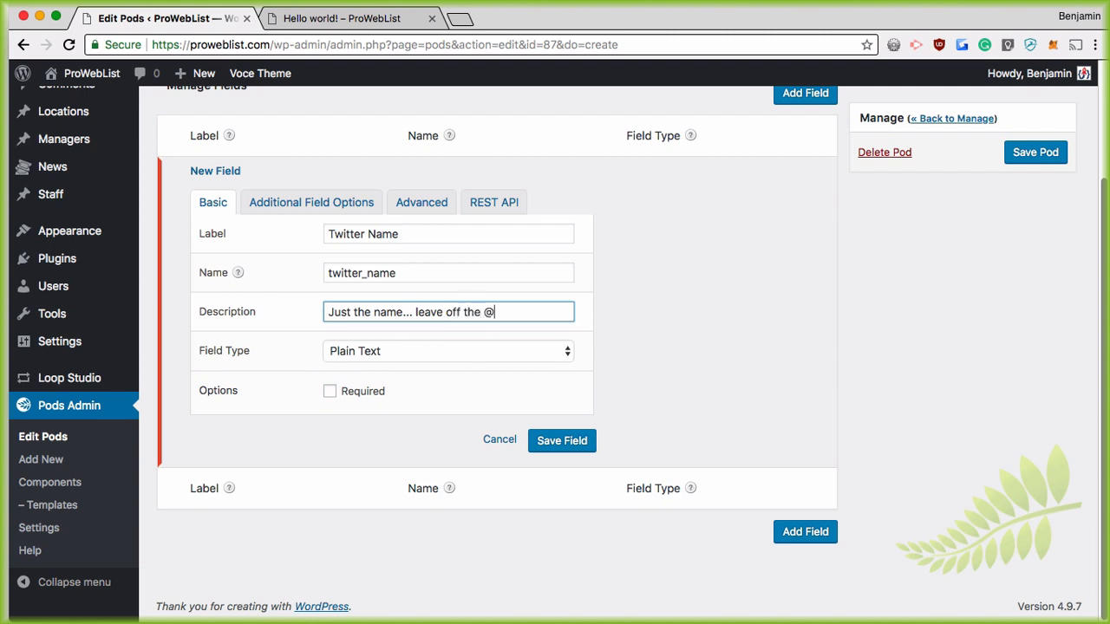
text( sign.)
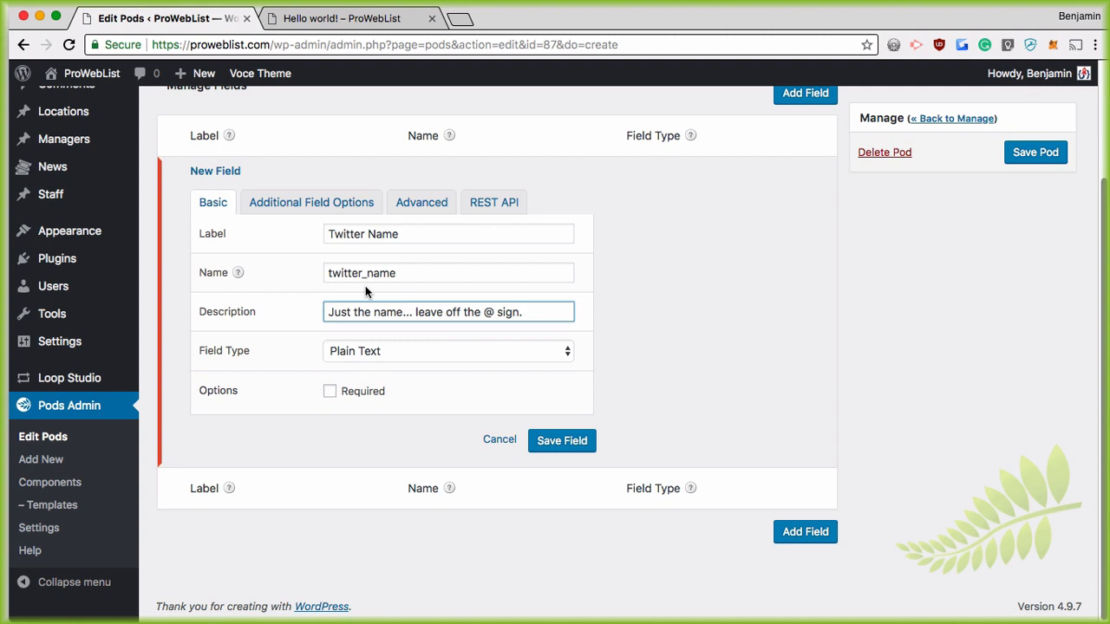
click(562, 444)
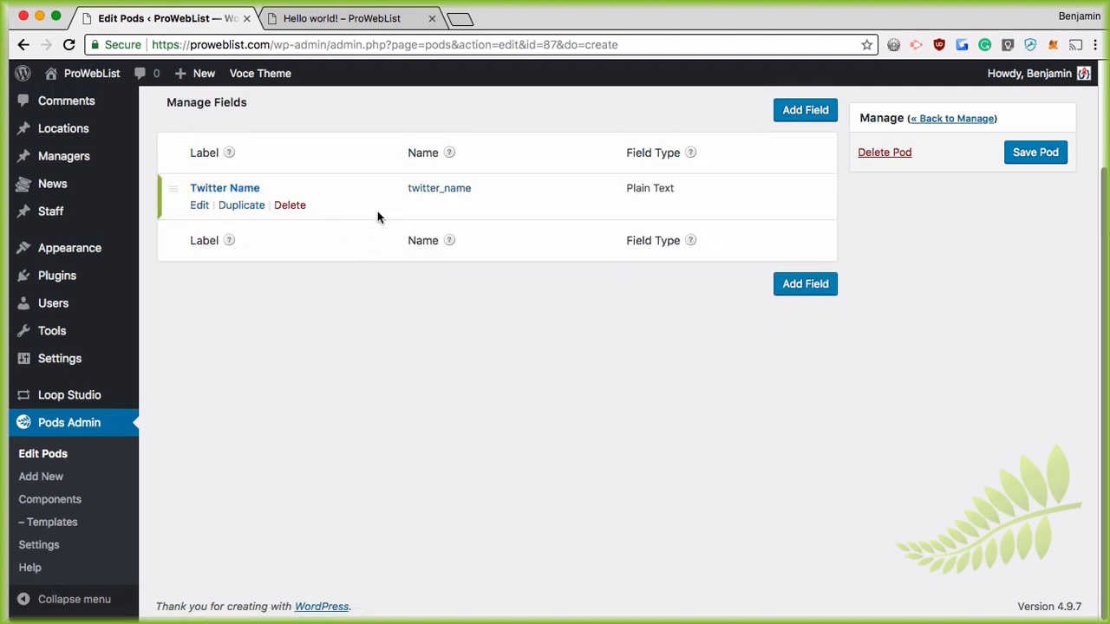
mouse_move(264, 222)
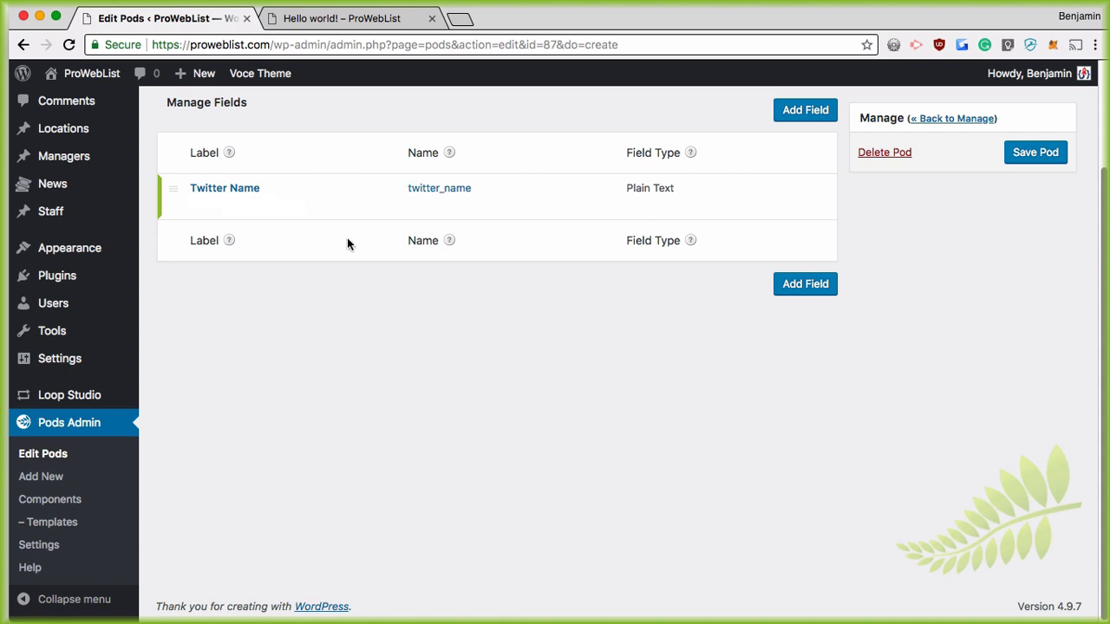
scroll(346, 260, up, 3)
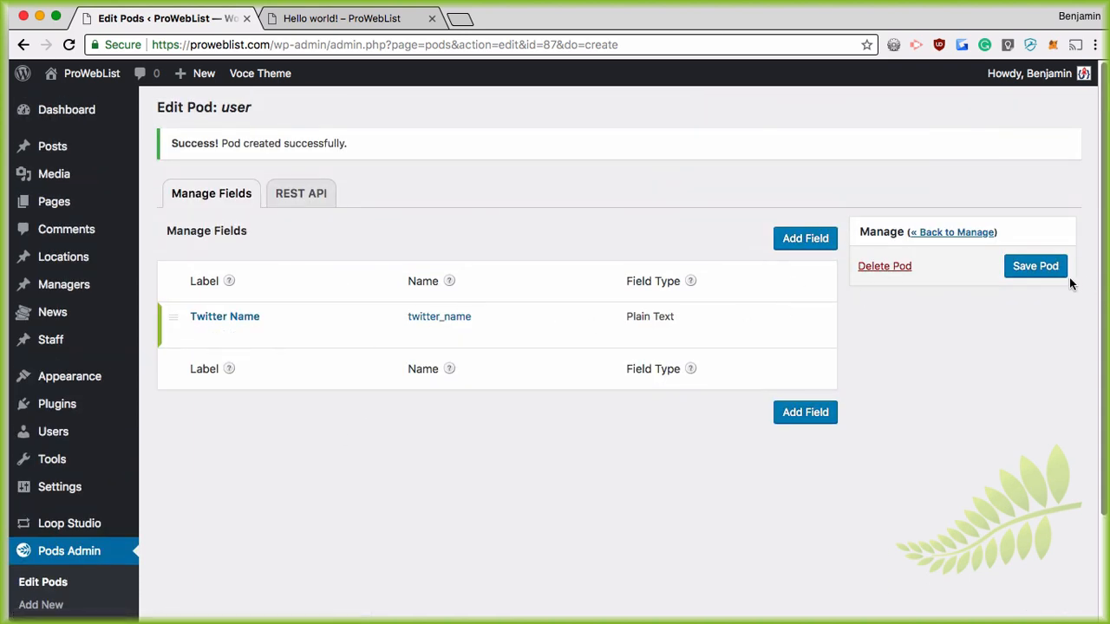
Step: Save the users pod, briefly check the Hello world! post, then return to the pod
click(1039, 271)
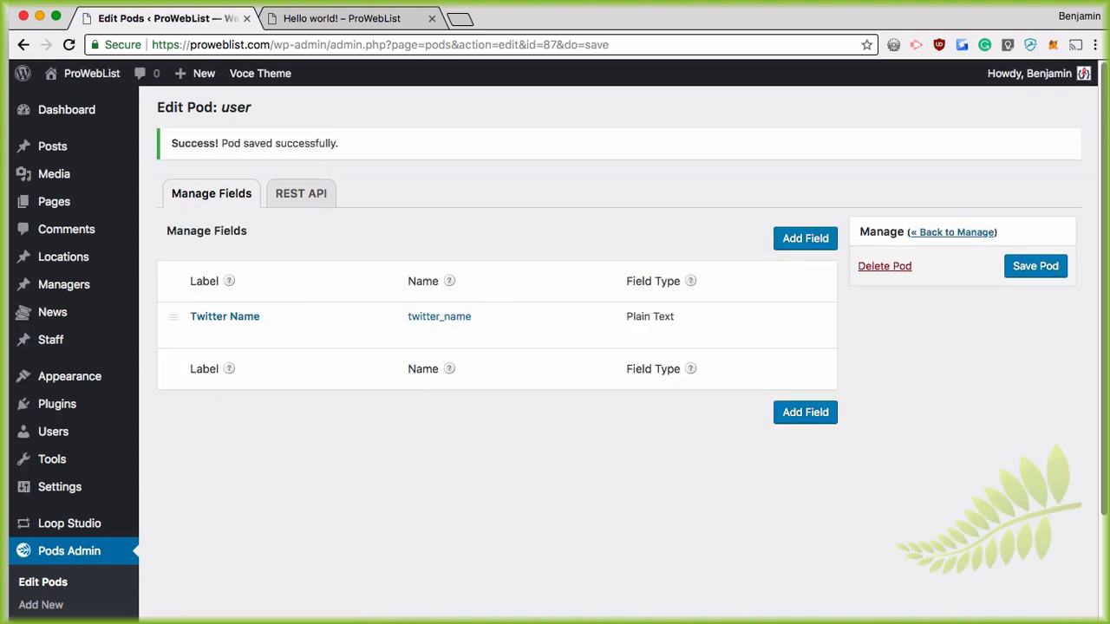
mouse_move(424, 330)
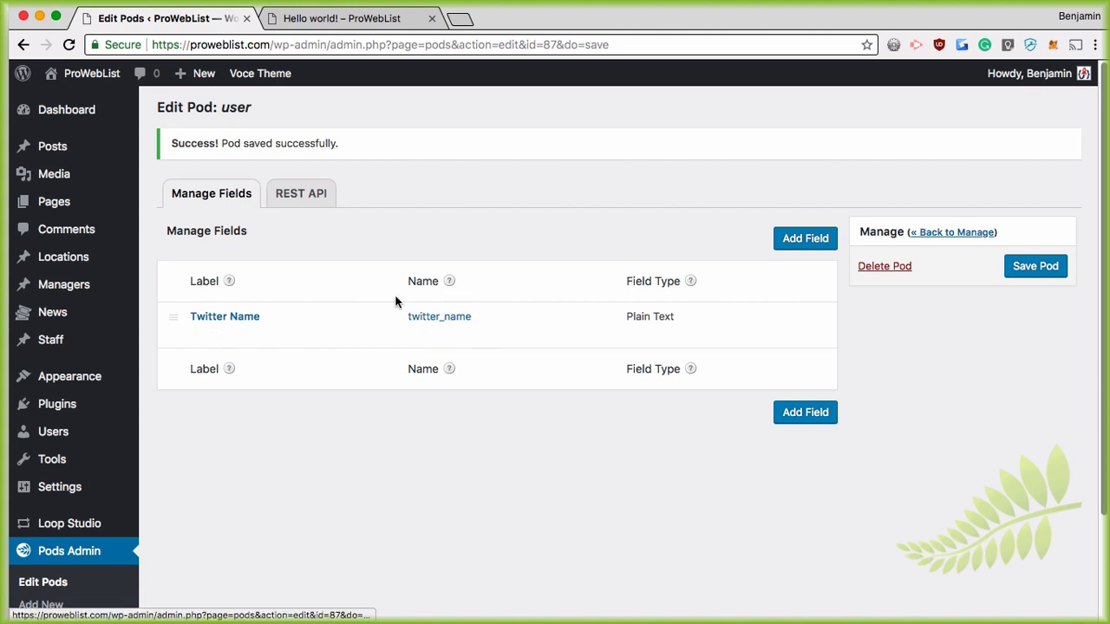
click(359, 15)
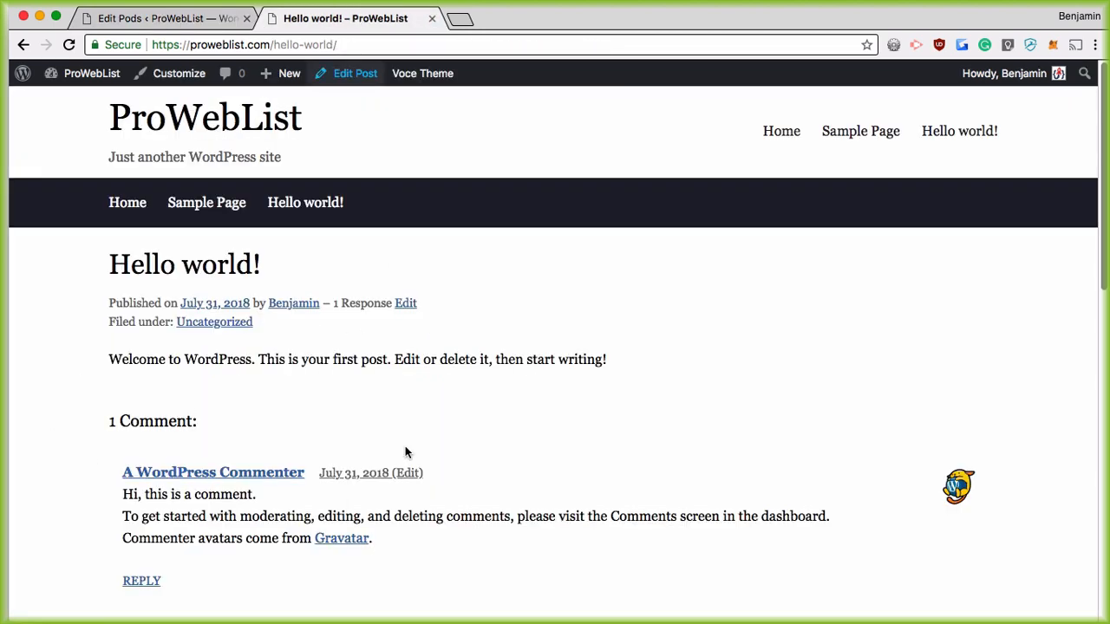
click(97, 19)
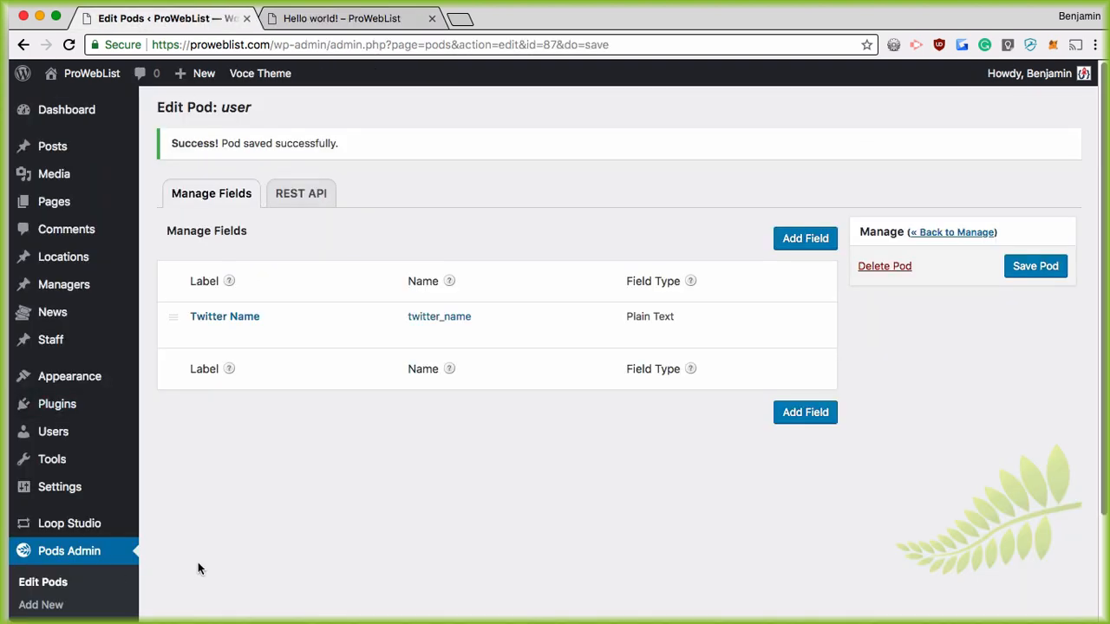
scroll(170, 487, down, 3)
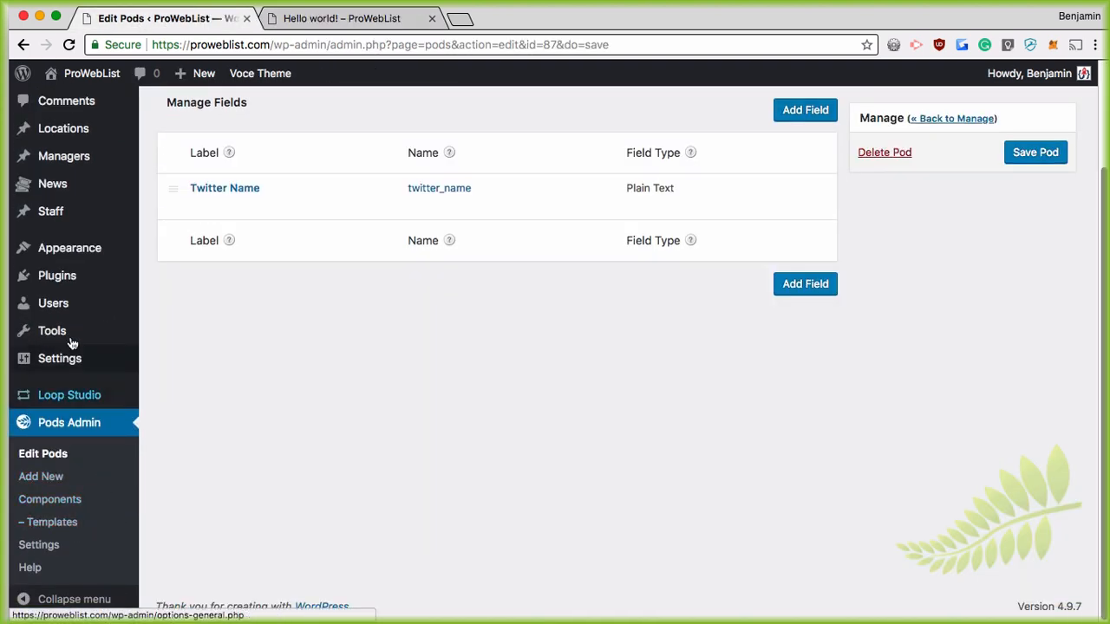
mouse_move(44, 308)
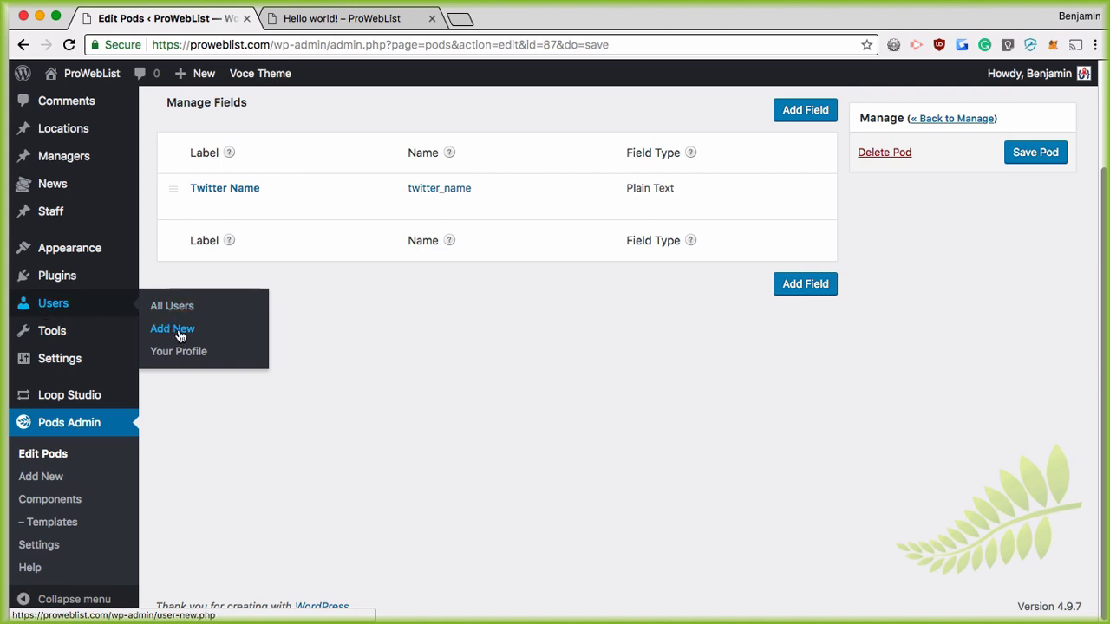
Step: Enter a Twitter Name for the Contributor user and update that user
click(172, 306)
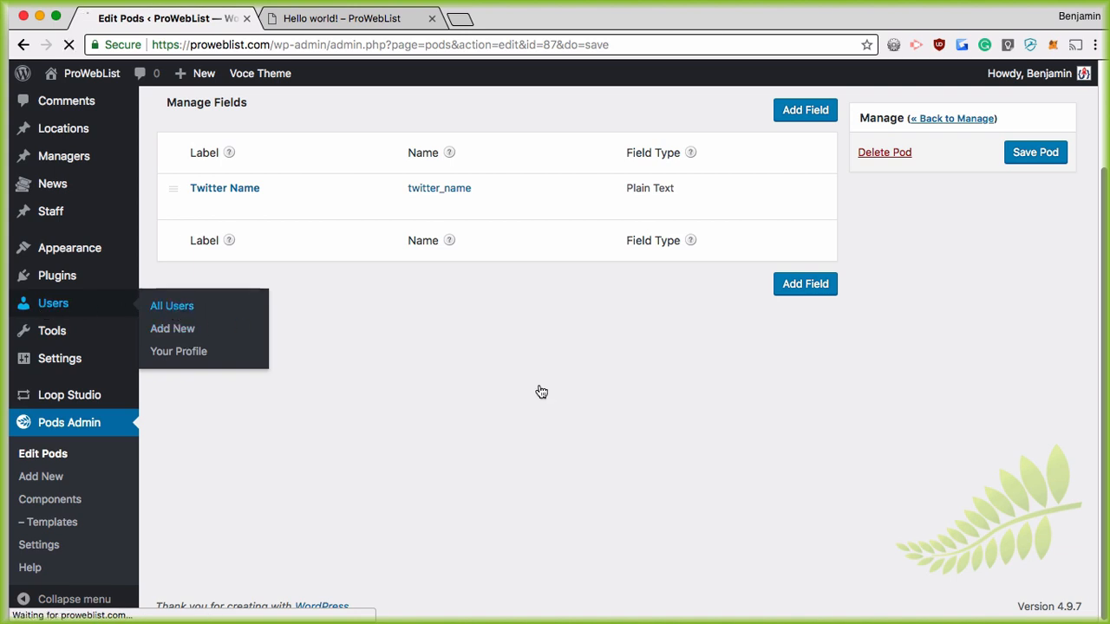
click(230, 292)
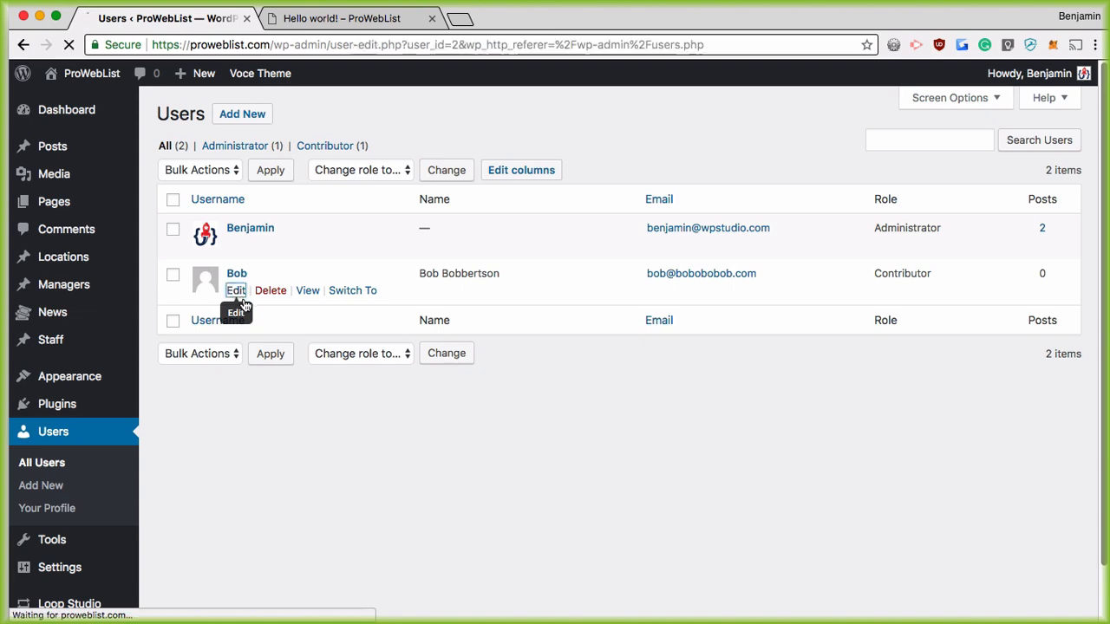
scroll(459, 433, down, 10)
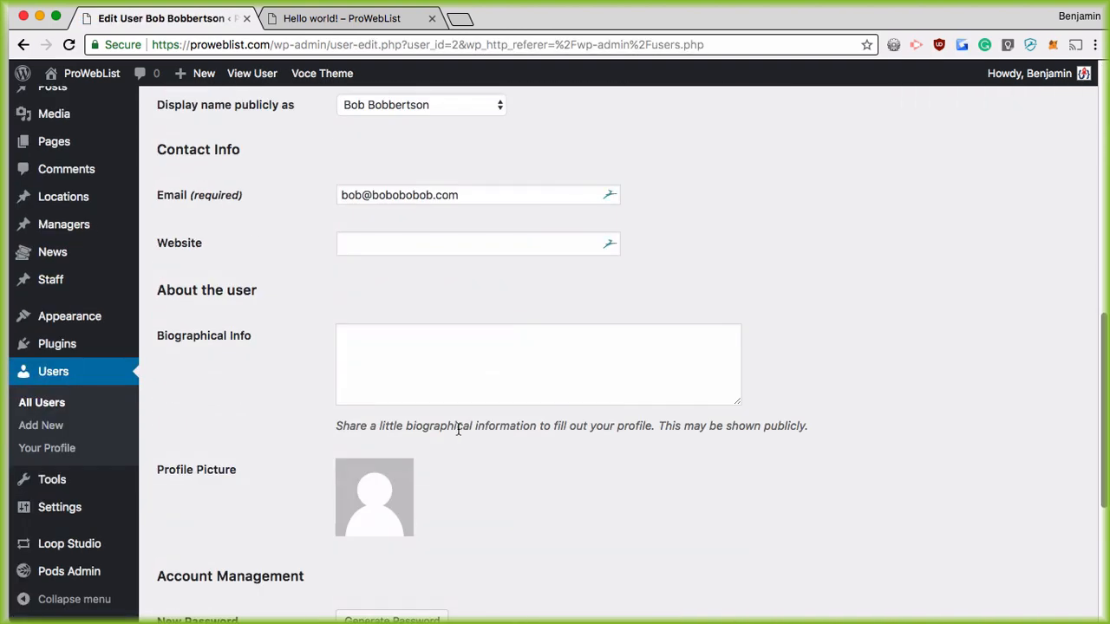
scroll(459, 430, down, 3)
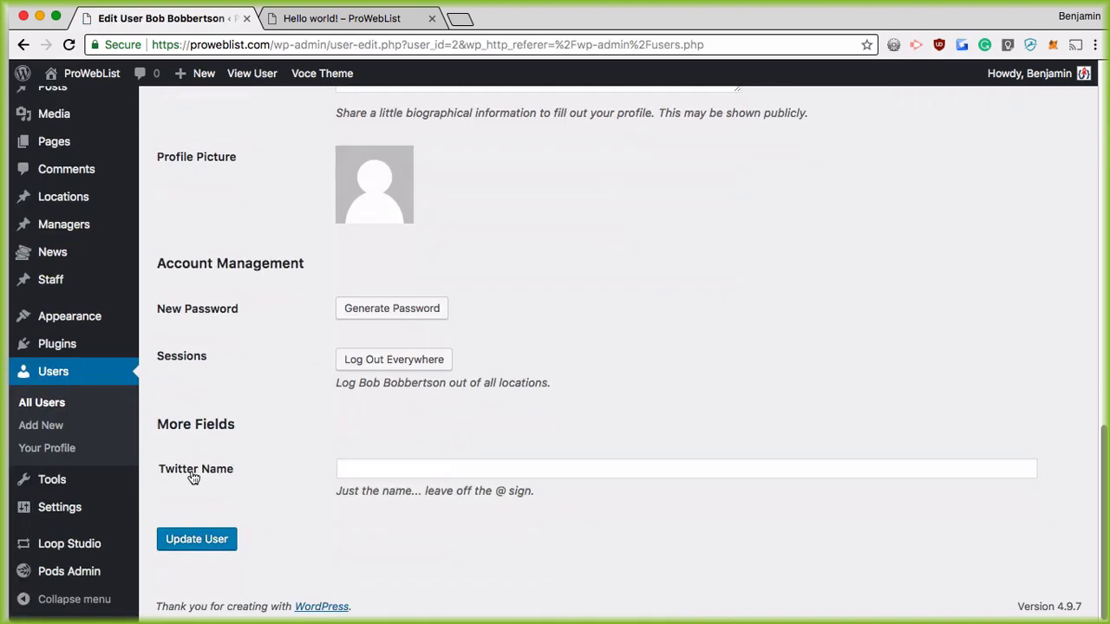
click(375, 468)
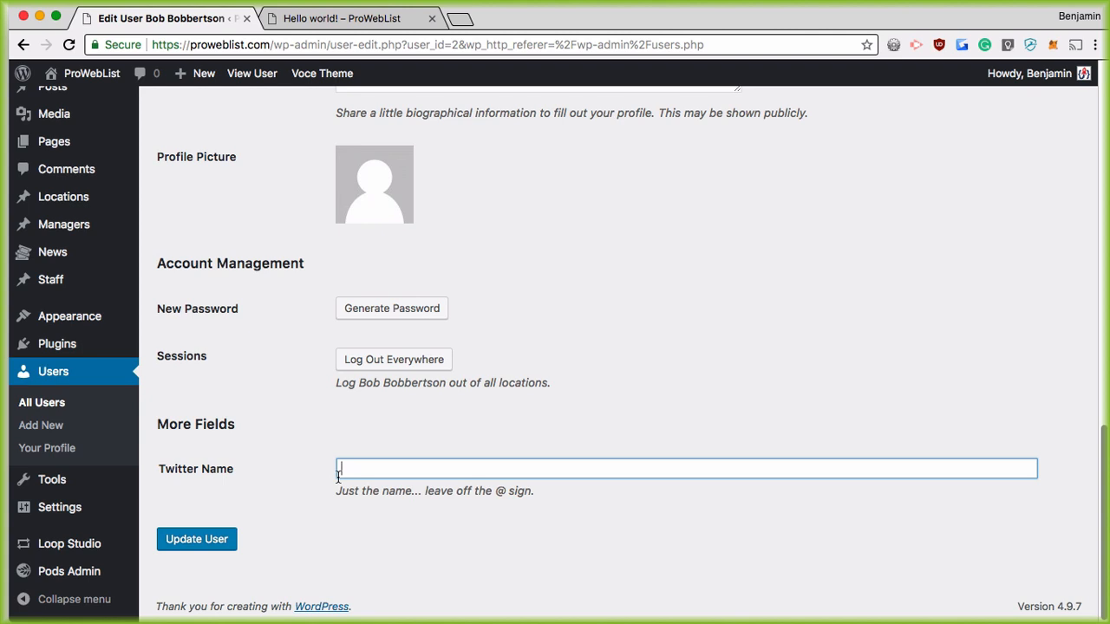
text(bobobbobbob)
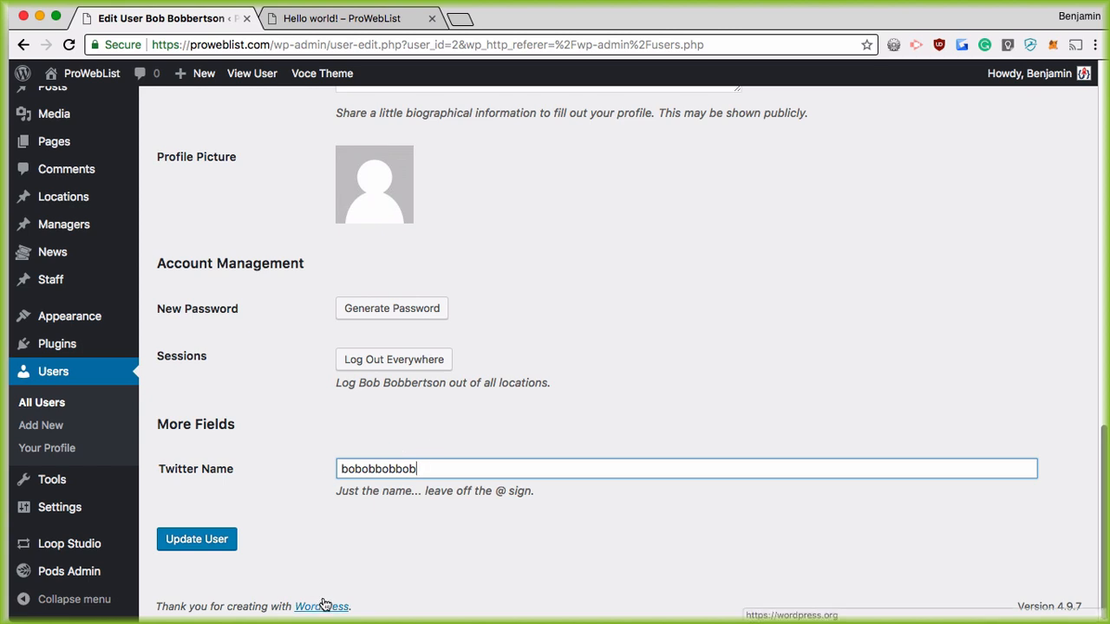
click(194, 542)
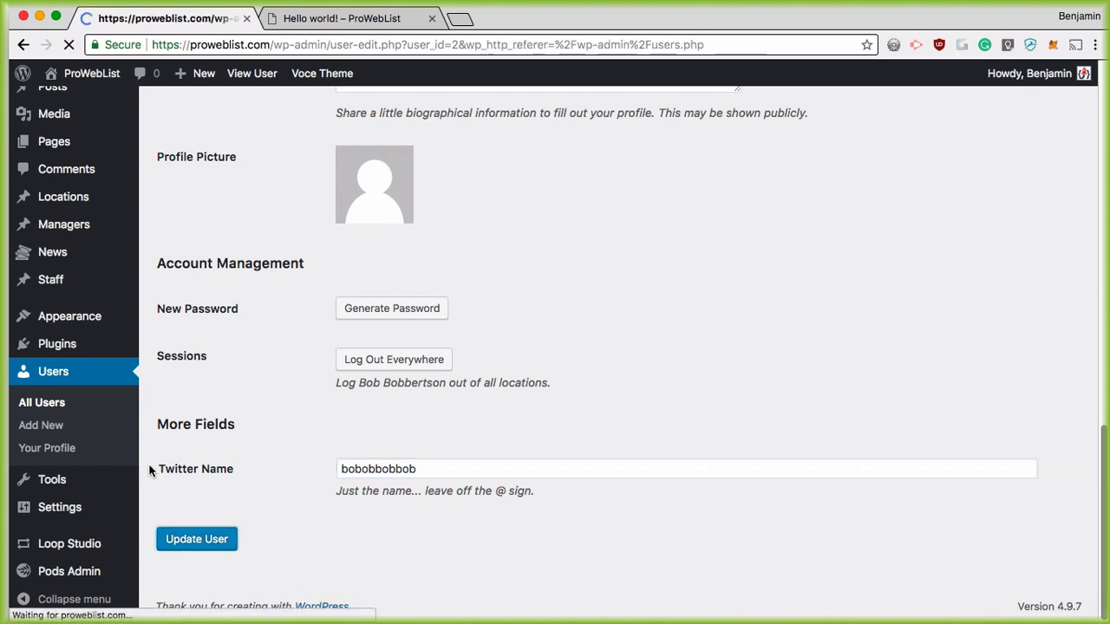
Step: Go back to All Users and open the administrator's own profile
scroll(270, 511, down, 5)
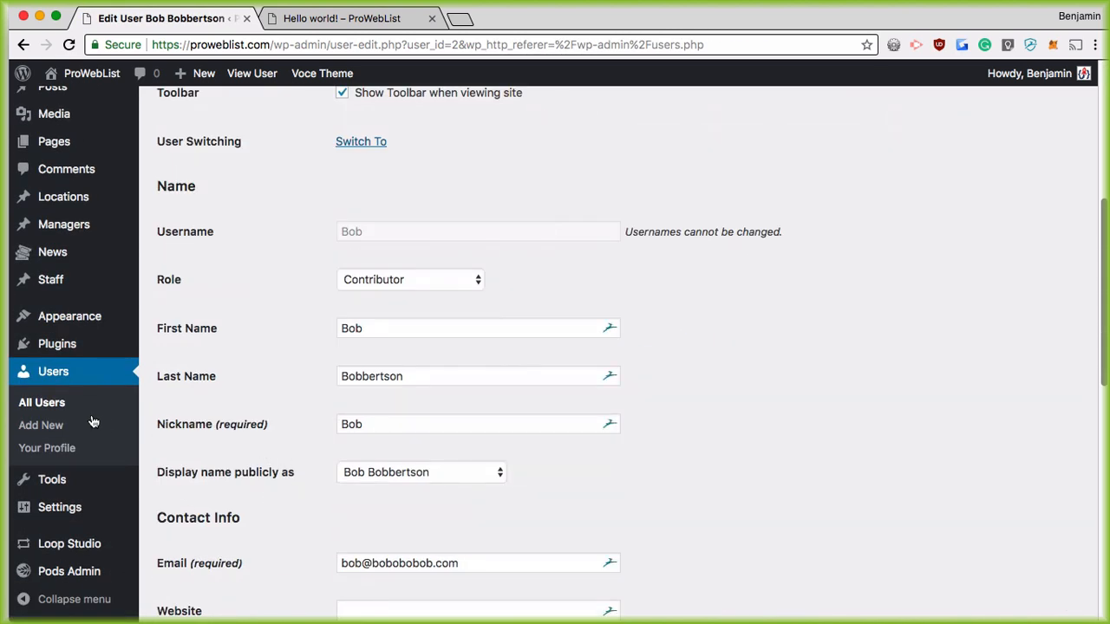
click(40, 403)
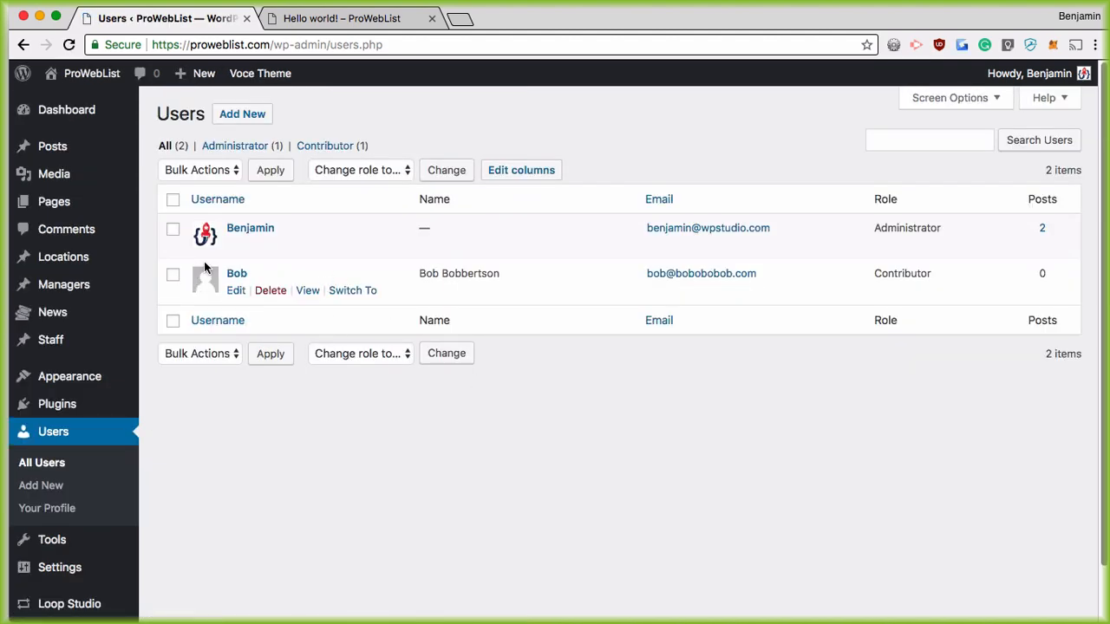
click(235, 246)
Step: Fill in the administrator's Twitter handle, update the profile, and return to All Users
scroll(482, 490, down, 5)
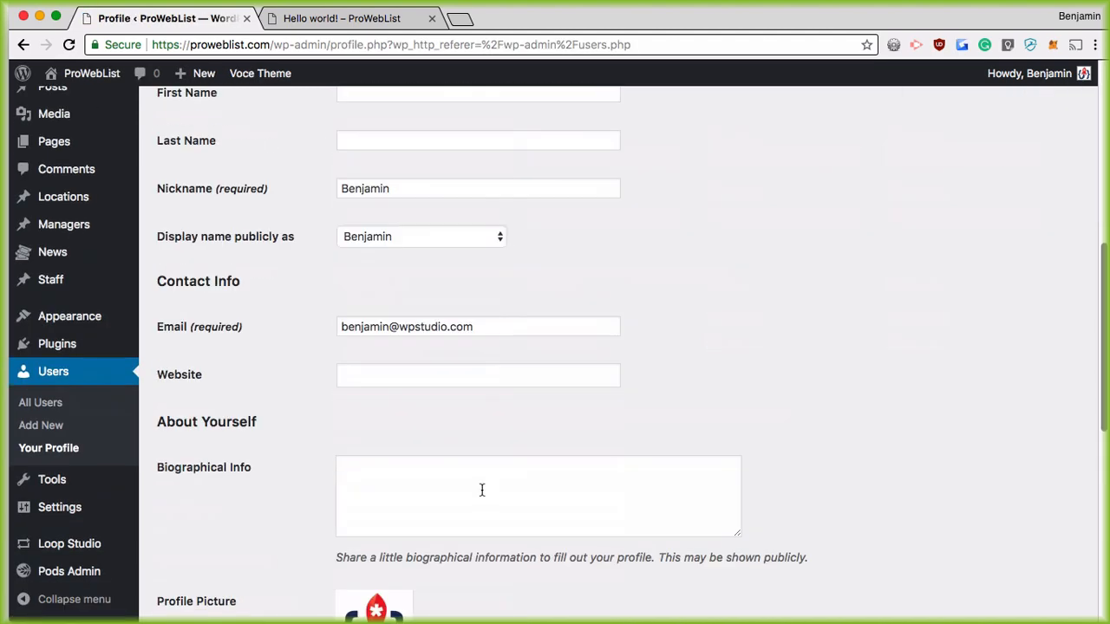
scroll(482, 491, down, 8)
click(362, 380)
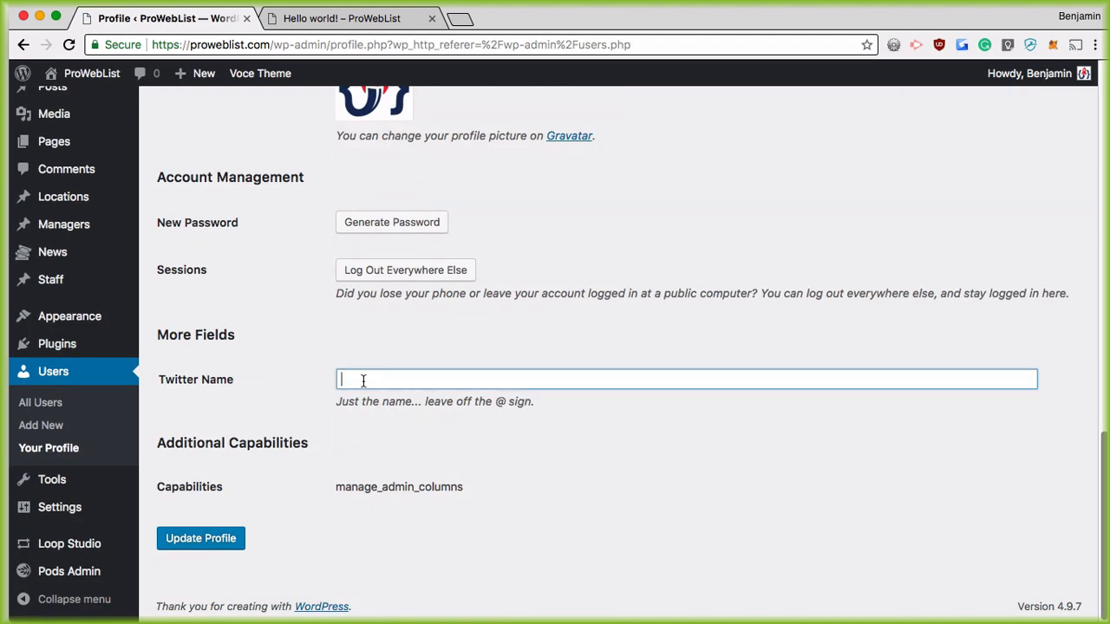
text(benjaminwbradley)
key(BackSpace)
key(BackSpace)
text(bradley)
click(198, 539)
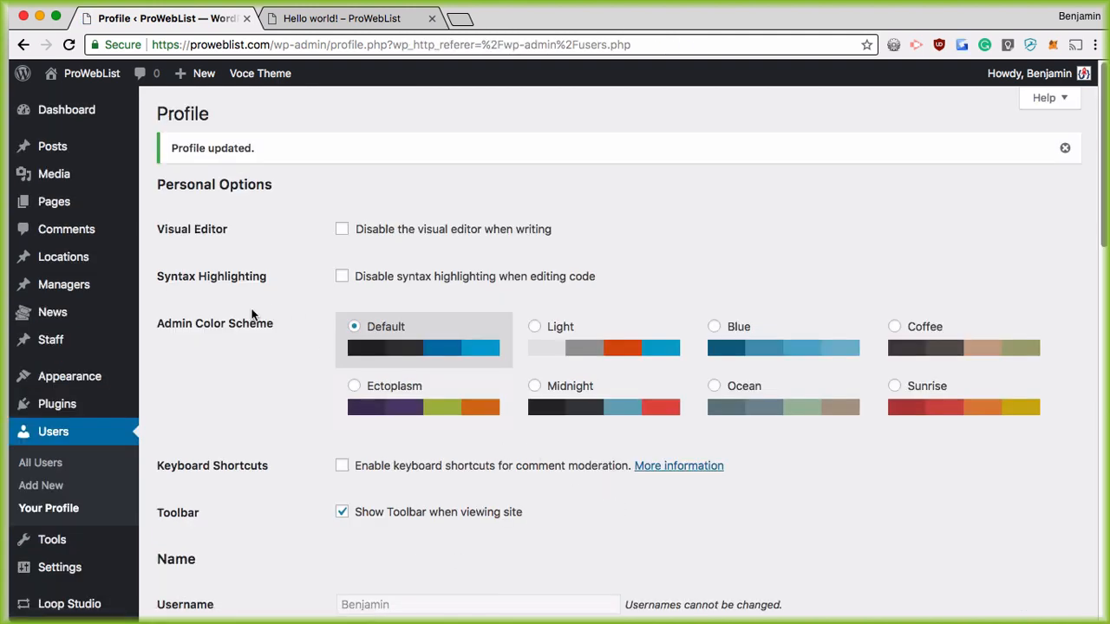
click(40, 462)
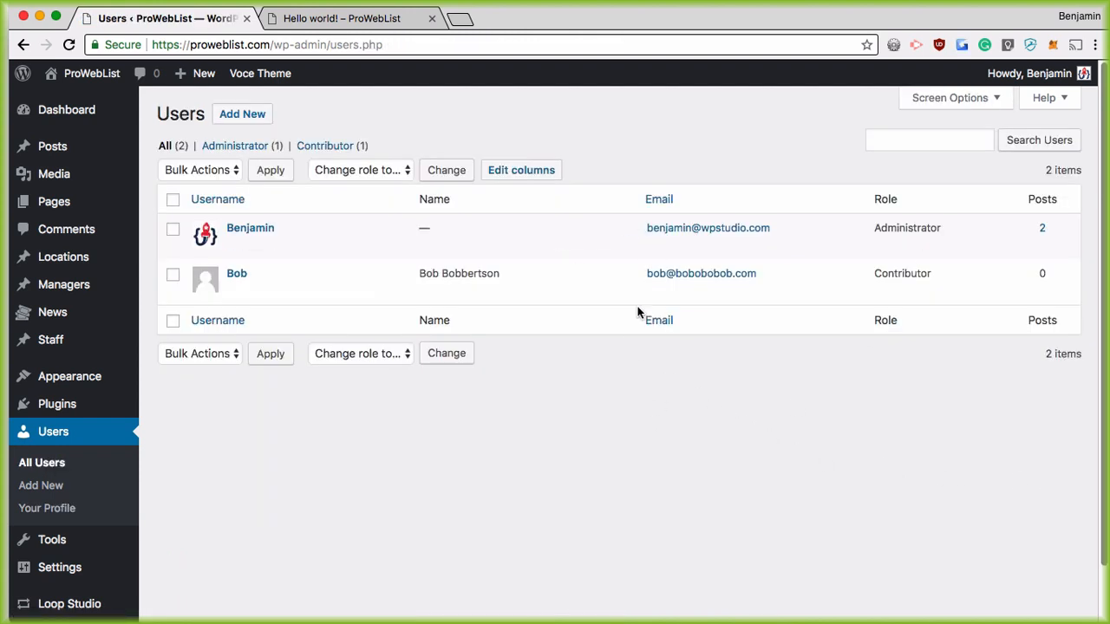
Step: Add a Custom Field column to the Users list that shows the twitter_name field
click(513, 171)
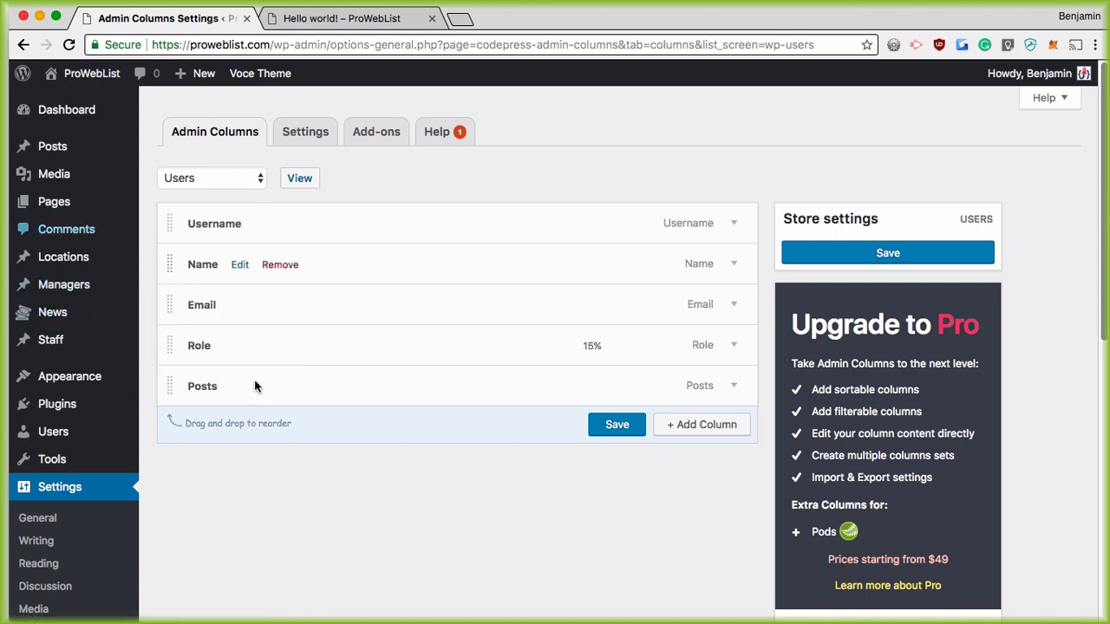
click(684, 426)
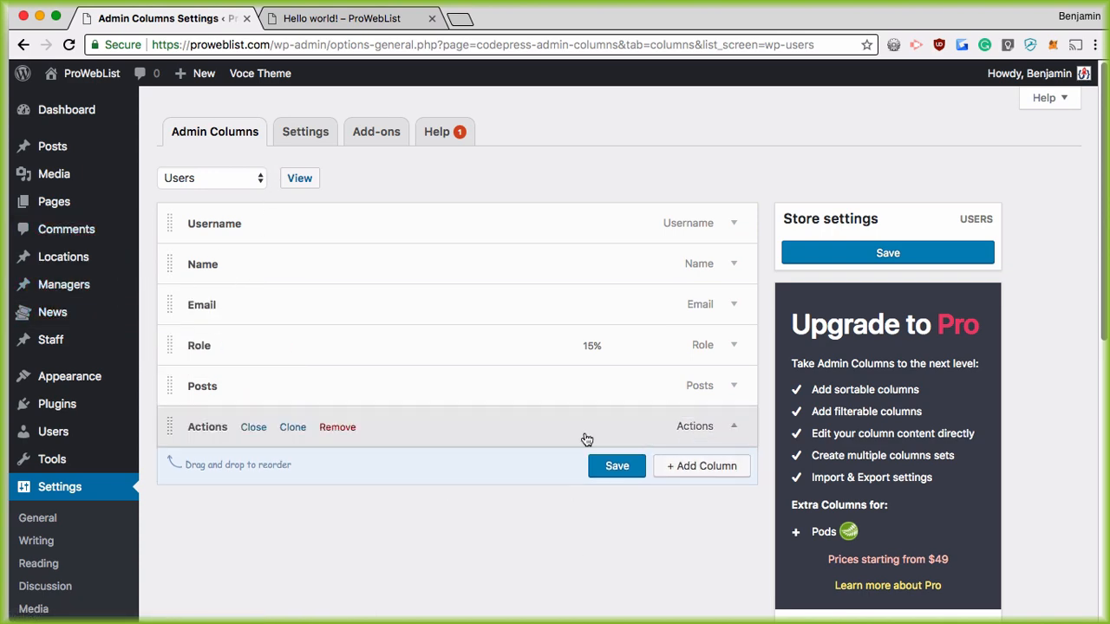
click(451, 170)
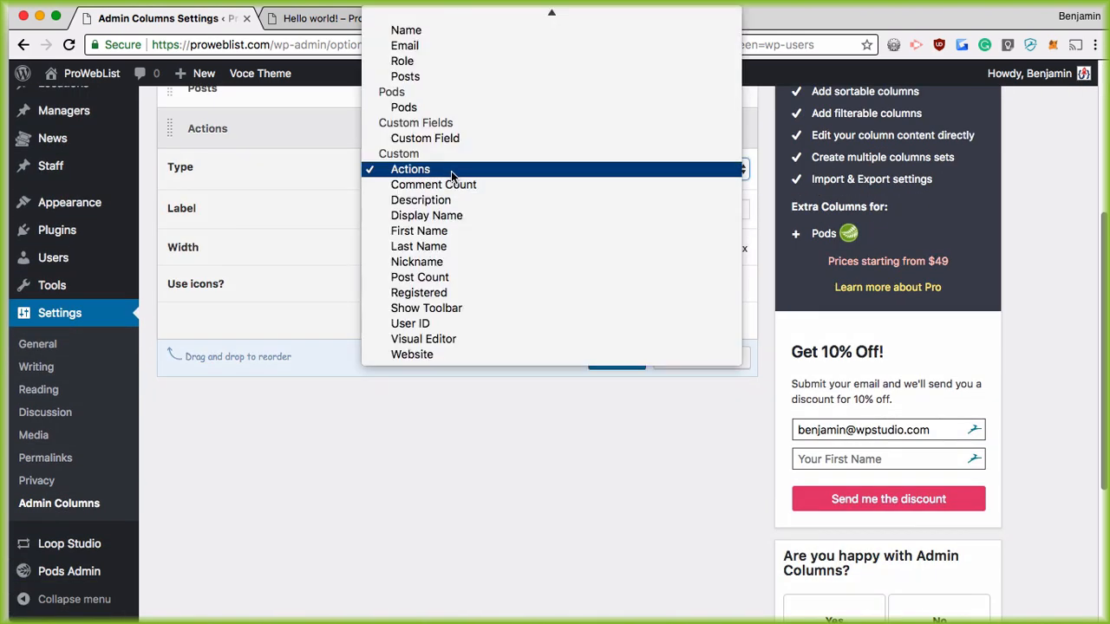
click(451, 139)
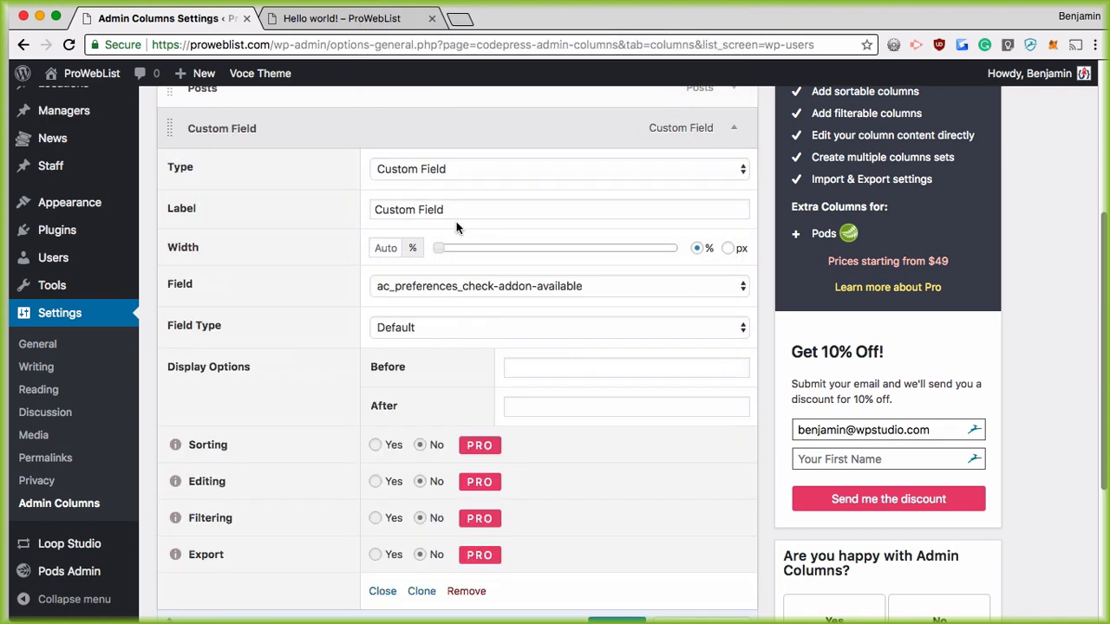
click(469, 286)
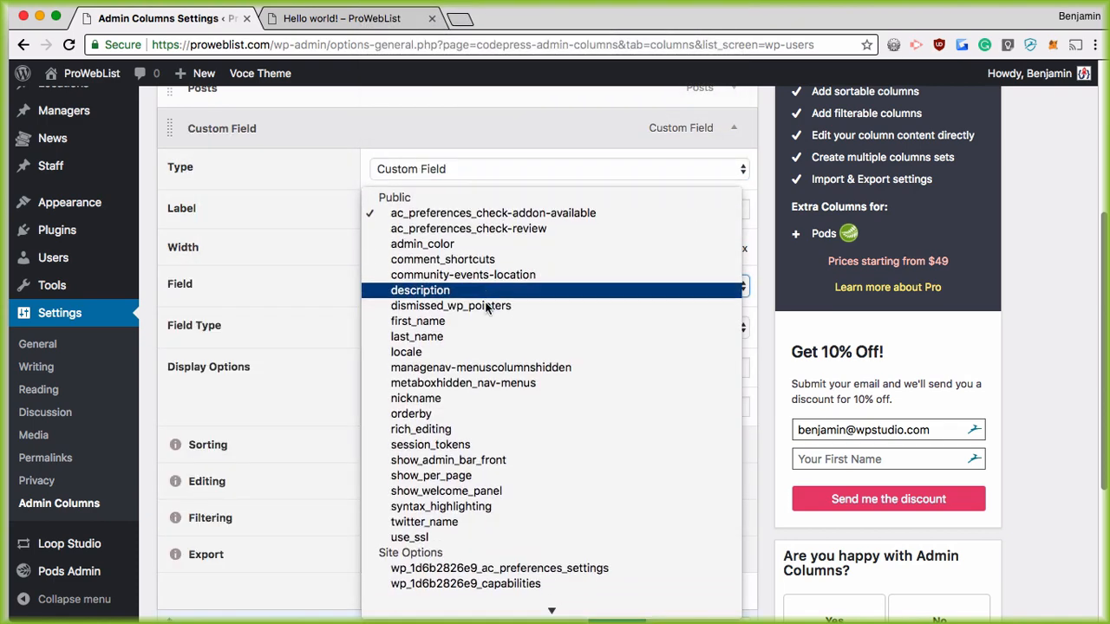
click(469, 483)
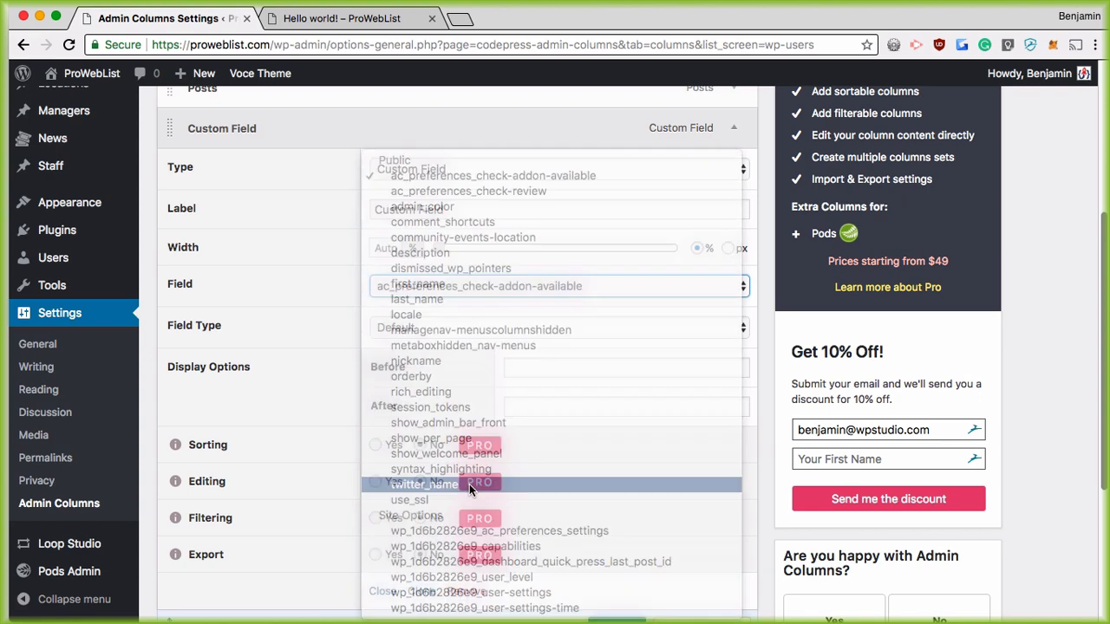
Step: Label the column 'Twitter Handle', save the column settings and view the Users screen
triple_click(441, 210)
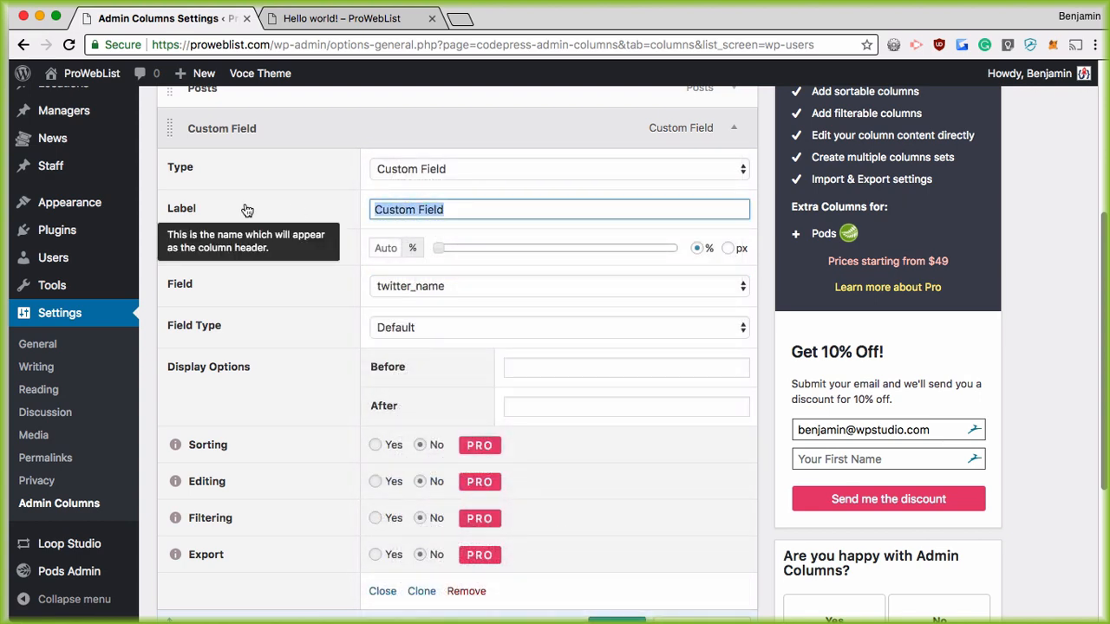
text(Twitter Handle)
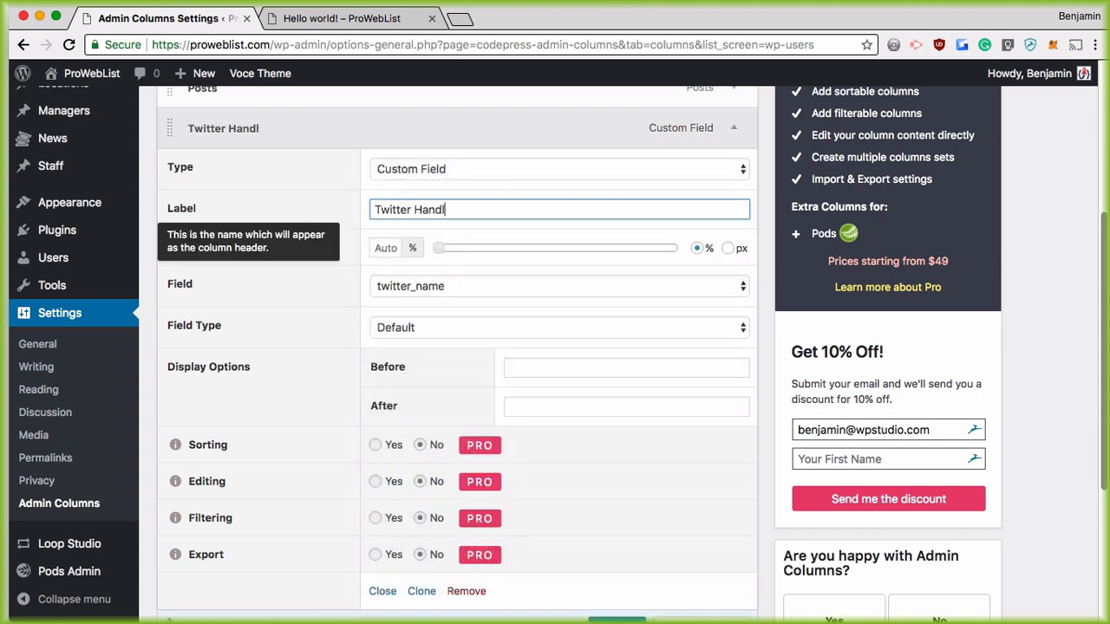
click(733, 129)
scroll(423, 206, up, 5)
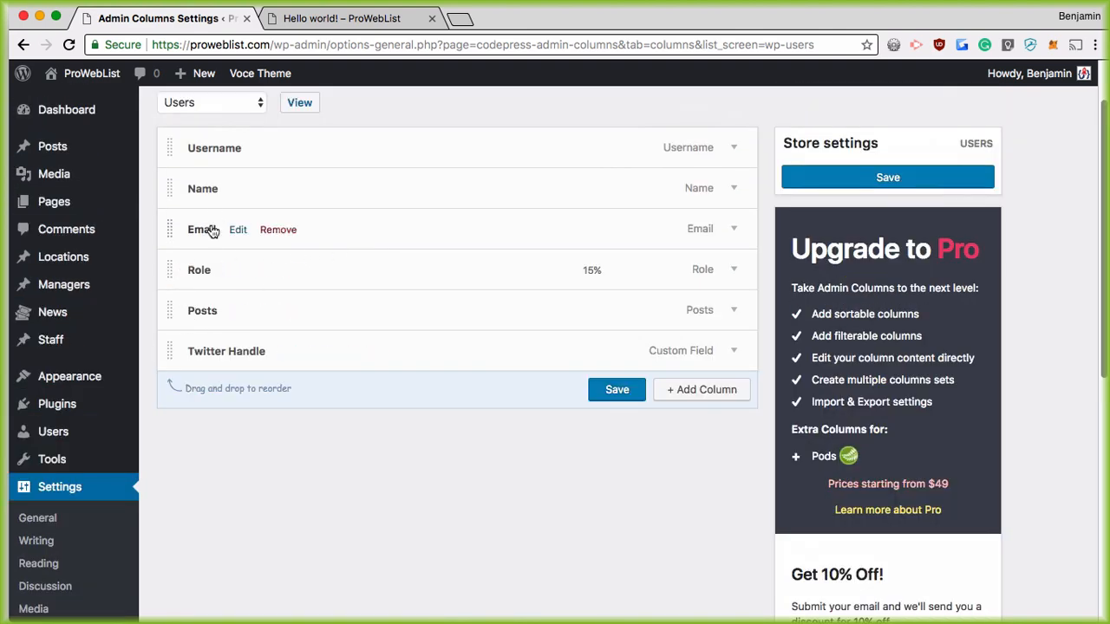
click(598, 389)
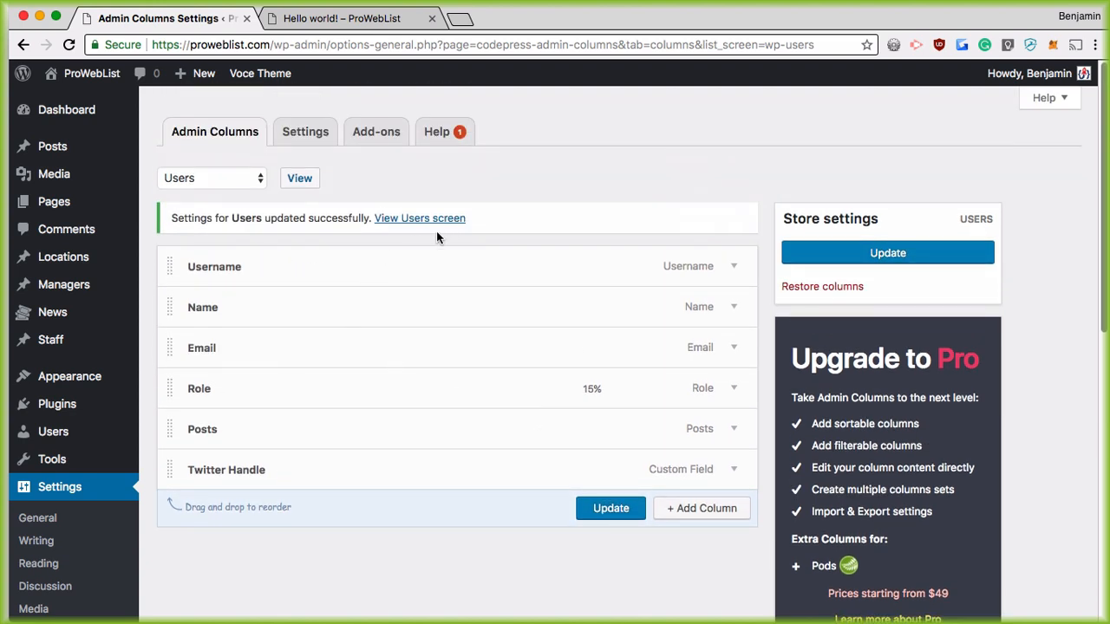
click(380, 220)
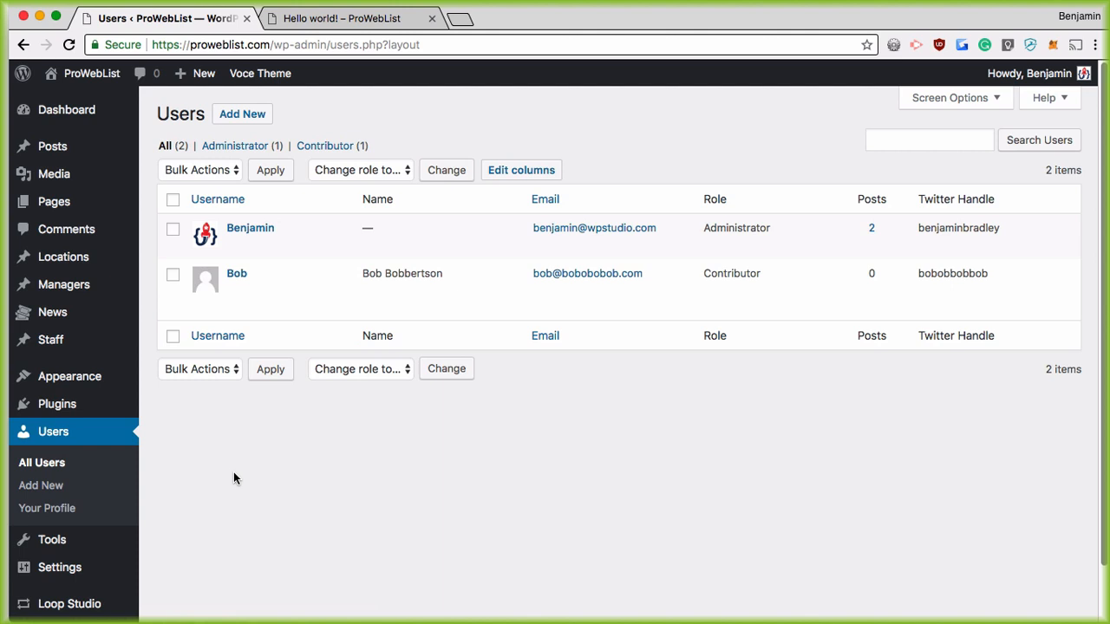
Step: Switch to the 'Hello world! – ProWebList' post page
click(341, 18)
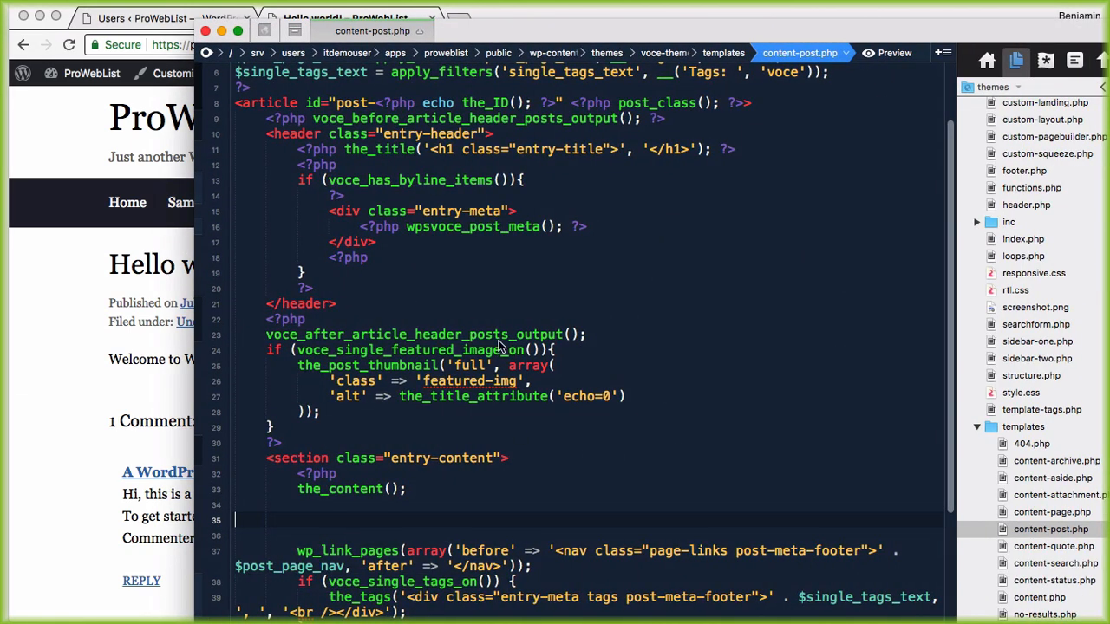
Step: Indent the blank line below the_content() on line 33 and highlight that call
scroll(490, 398, down, 3)
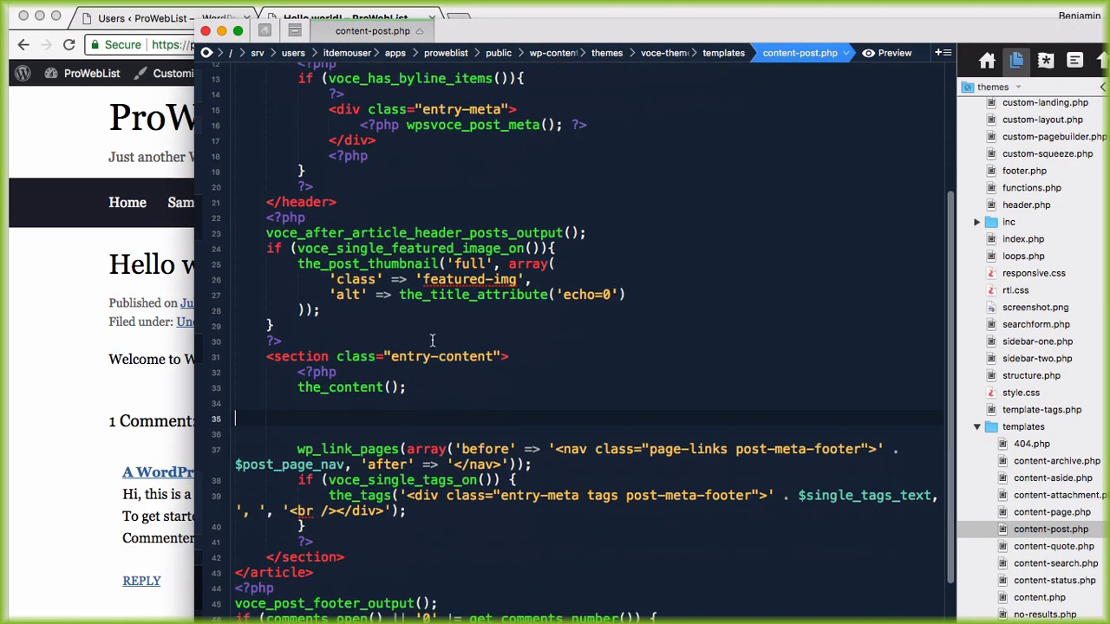
scroll(541, 319, down, 1)
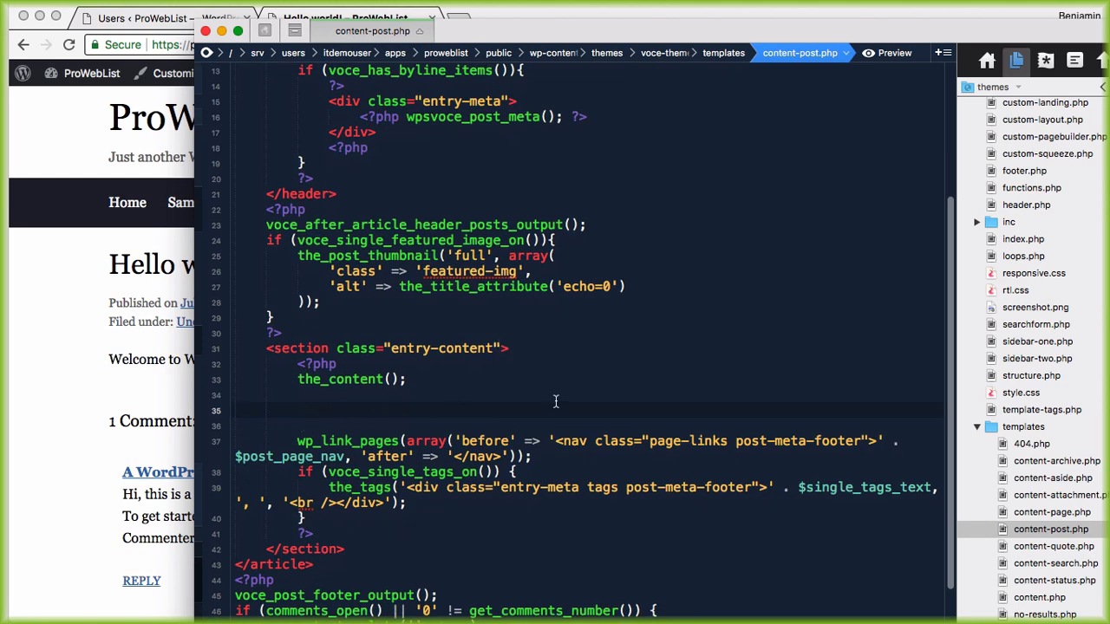
key(Tab)
key(Tab)
key(Tab)
drag(298, 378, 422, 379)
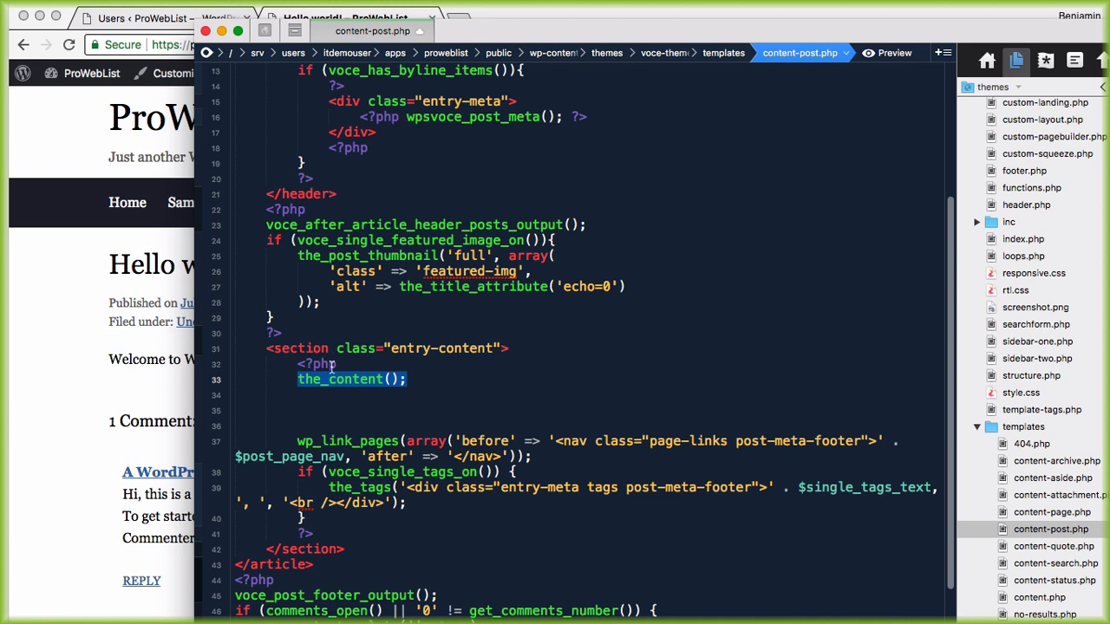
click(331, 397)
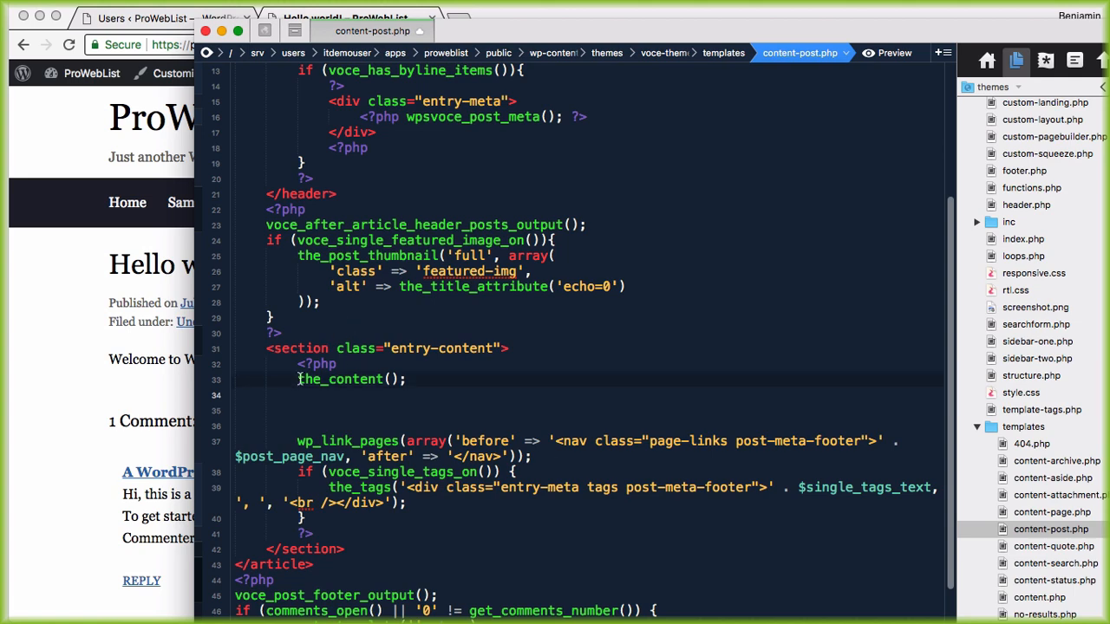
drag(297, 379, 407, 380)
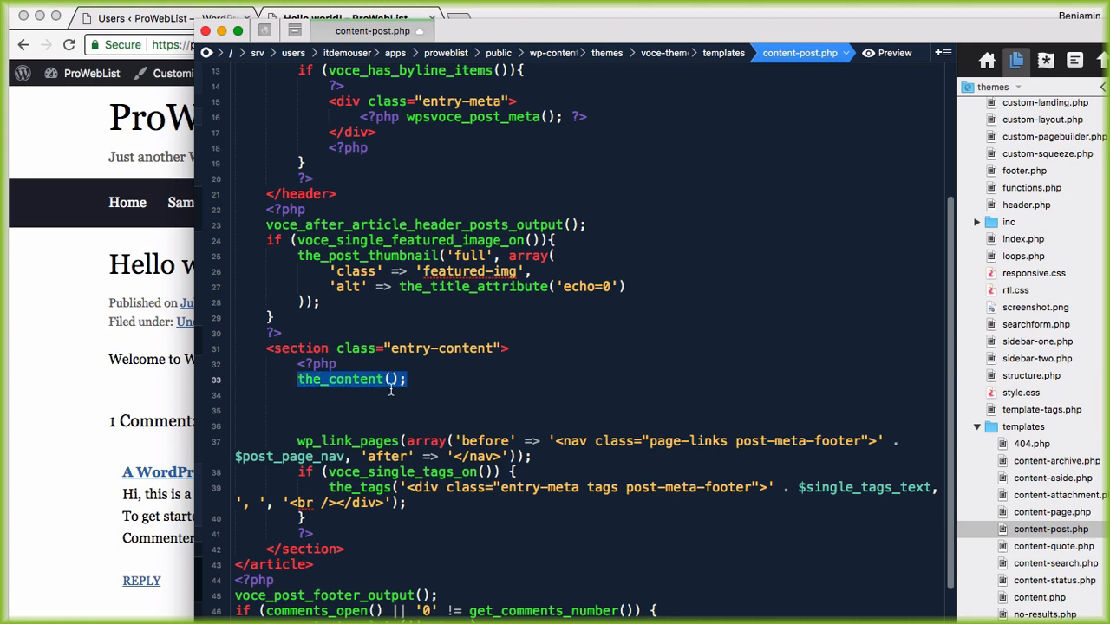
Step: Compare the_content() with the post's body paragraph, then place the caret on indented line 35
click(116, 386)
drag(121, 359, 611, 360)
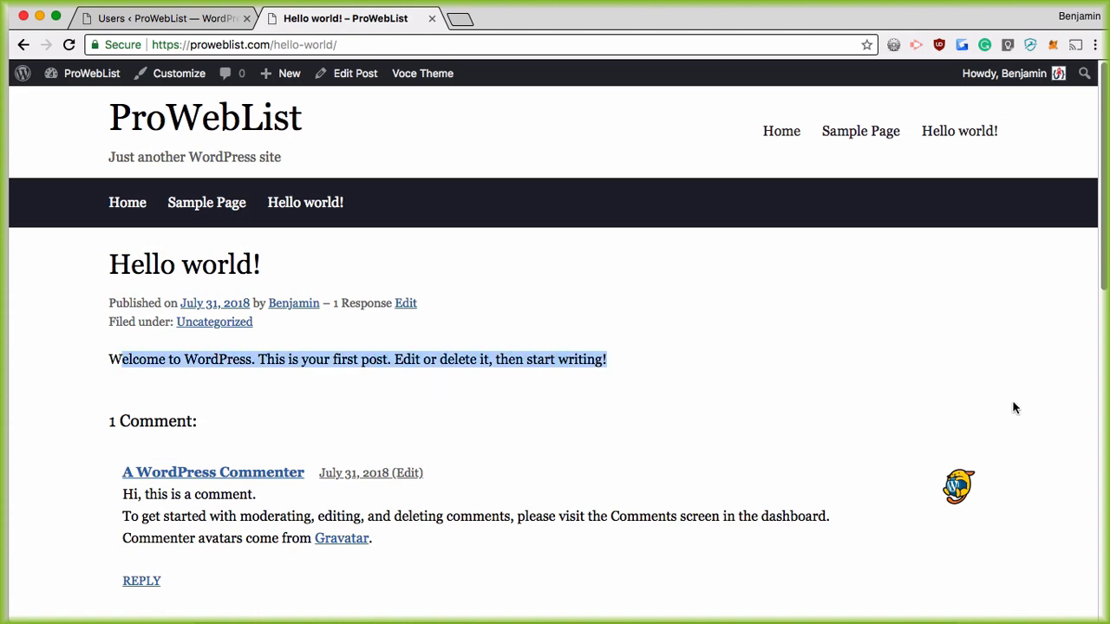
key(super+Tab)
click(316, 401)
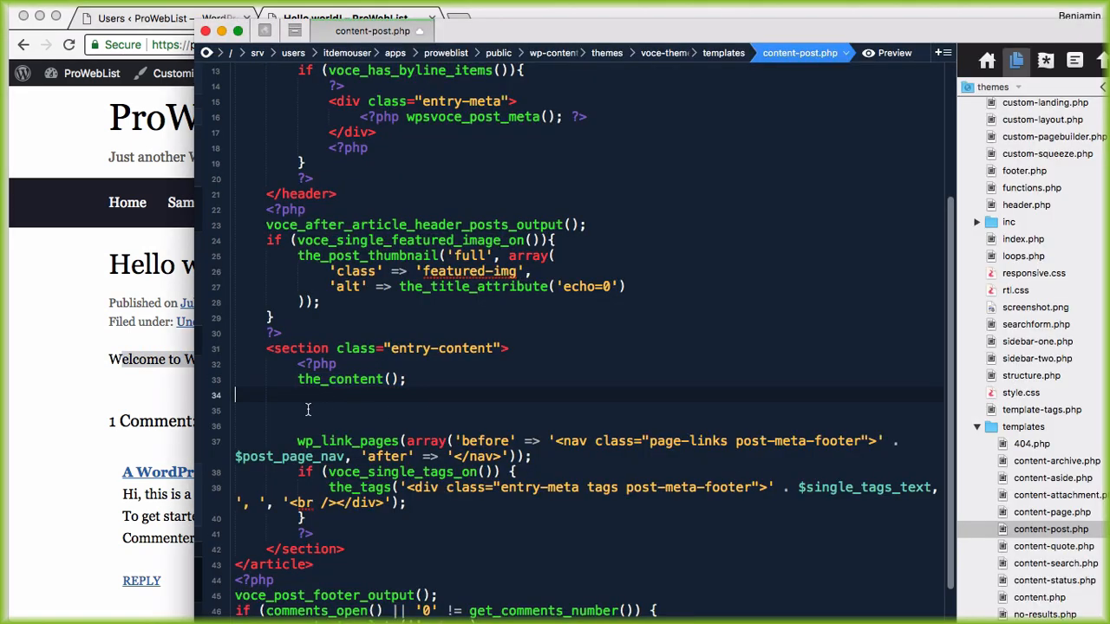
click(308, 409)
Step: Add get_the_author_meta() on line 35 of content-post.php, then bring the Hello world! post forward
text(get_)
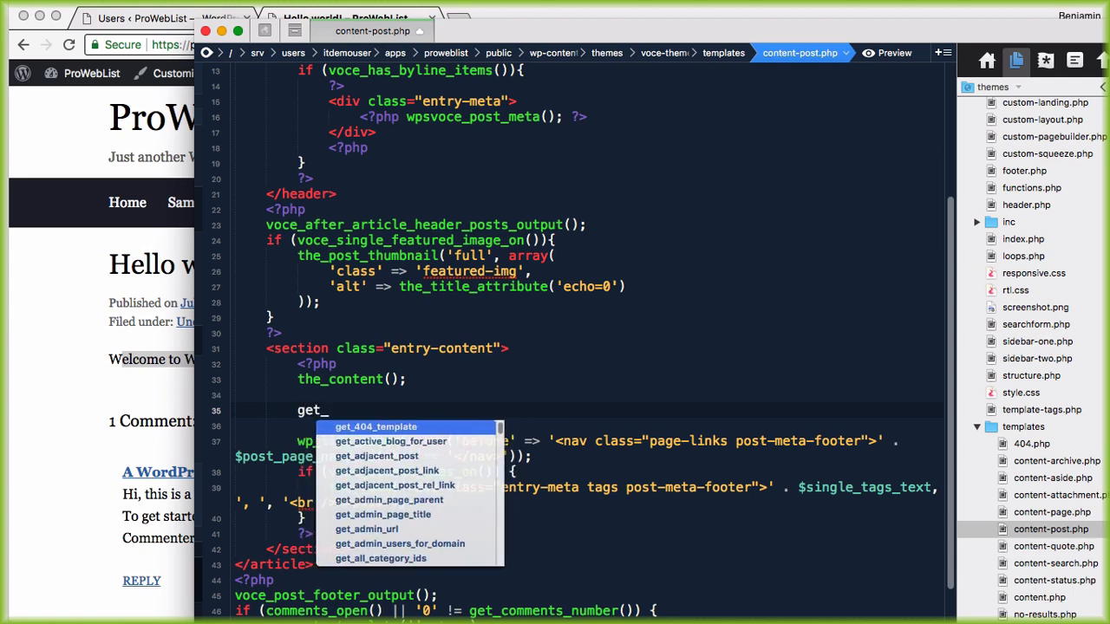
text(the_author)
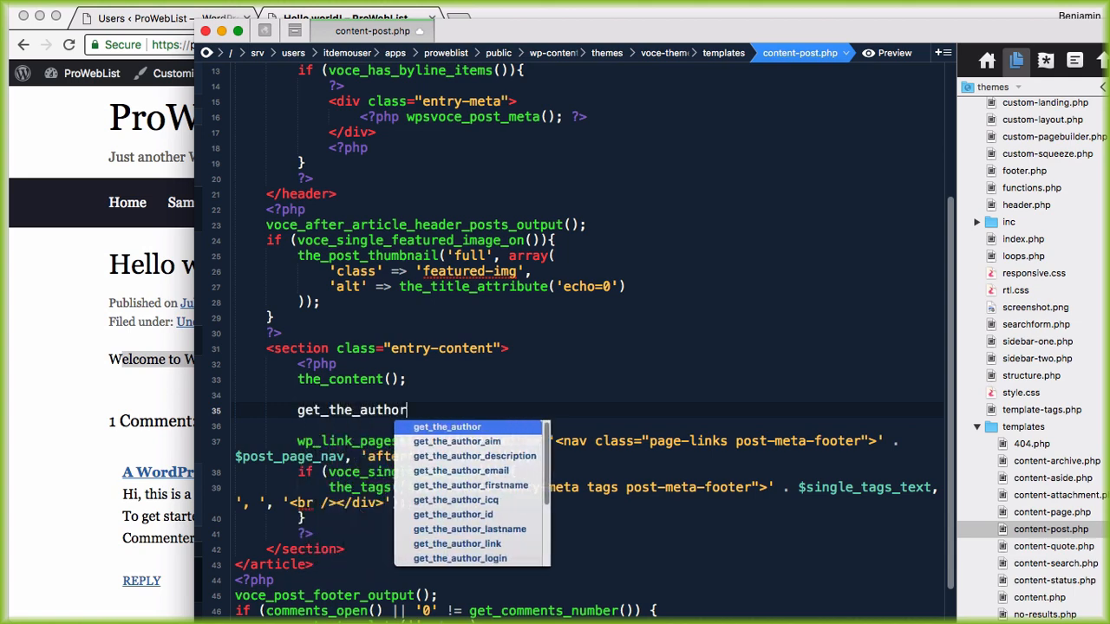
text(_meta())
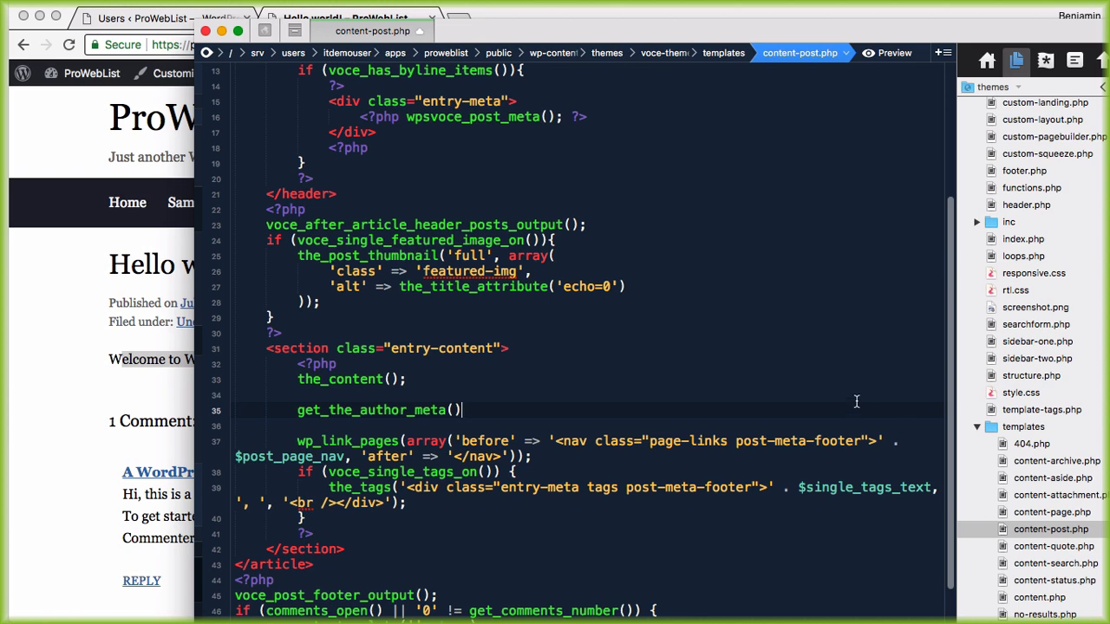
click(34, 407)
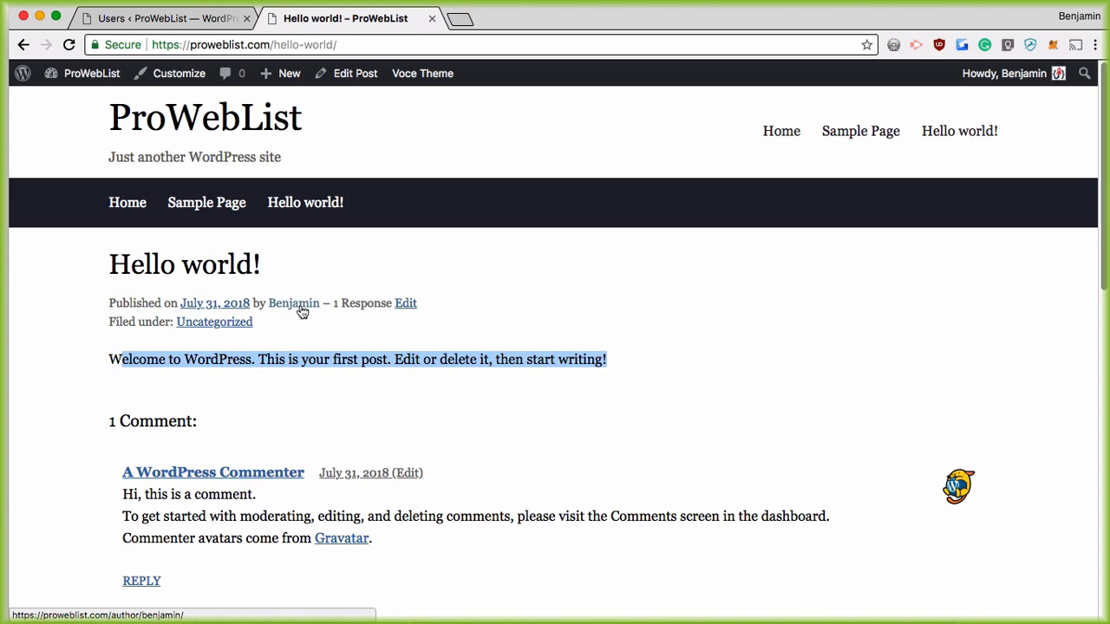
key(super+Tab)
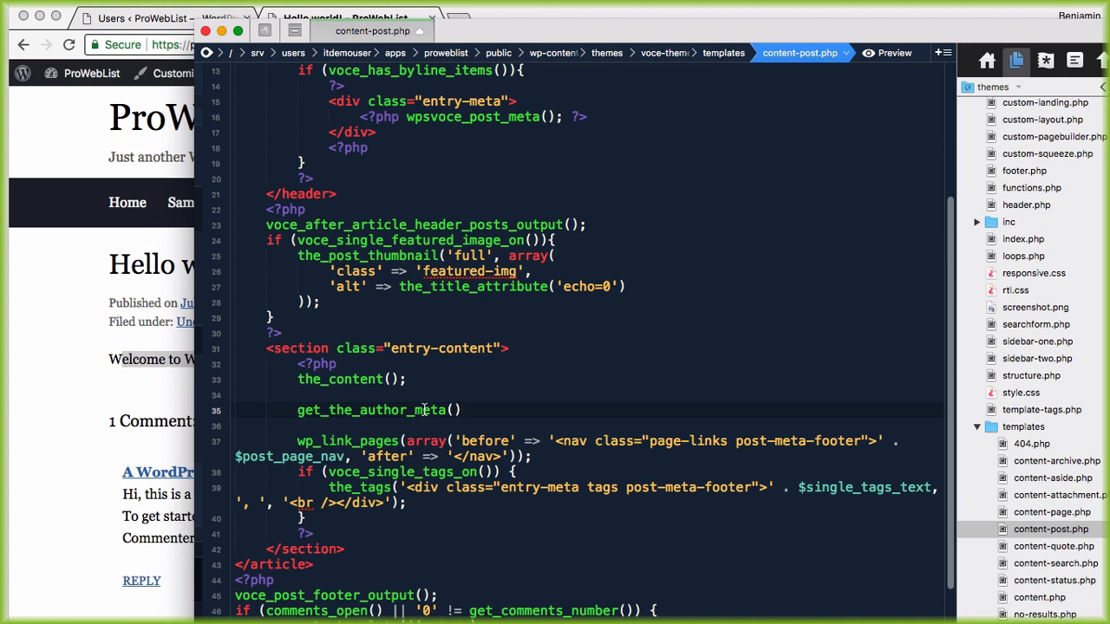
click(78, 323)
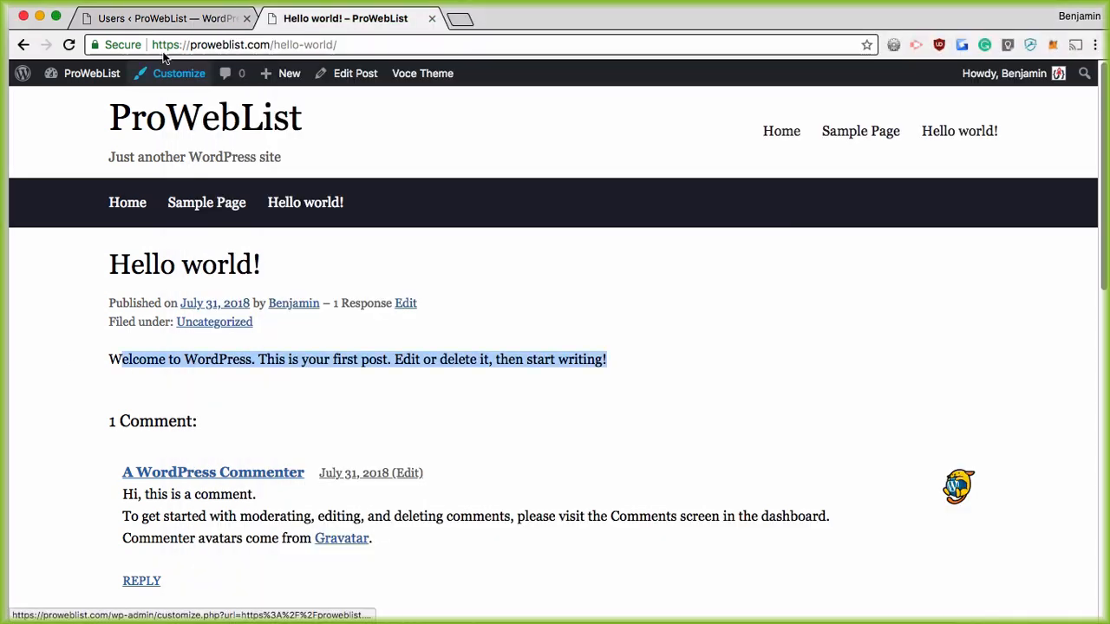
Step: Open the User pod from Pods Admin > Edit Pods and highlight its twitter_name field name
click(160, 16)
scroll(82, 555, down, 1)
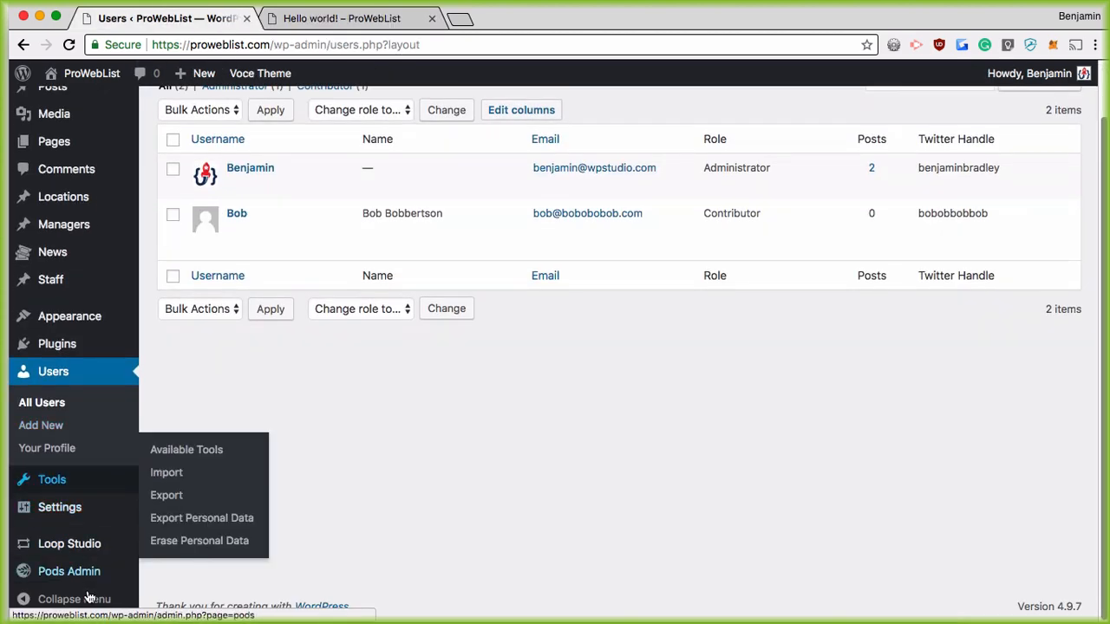
mouse_move(76, 579)
click(174, 428)
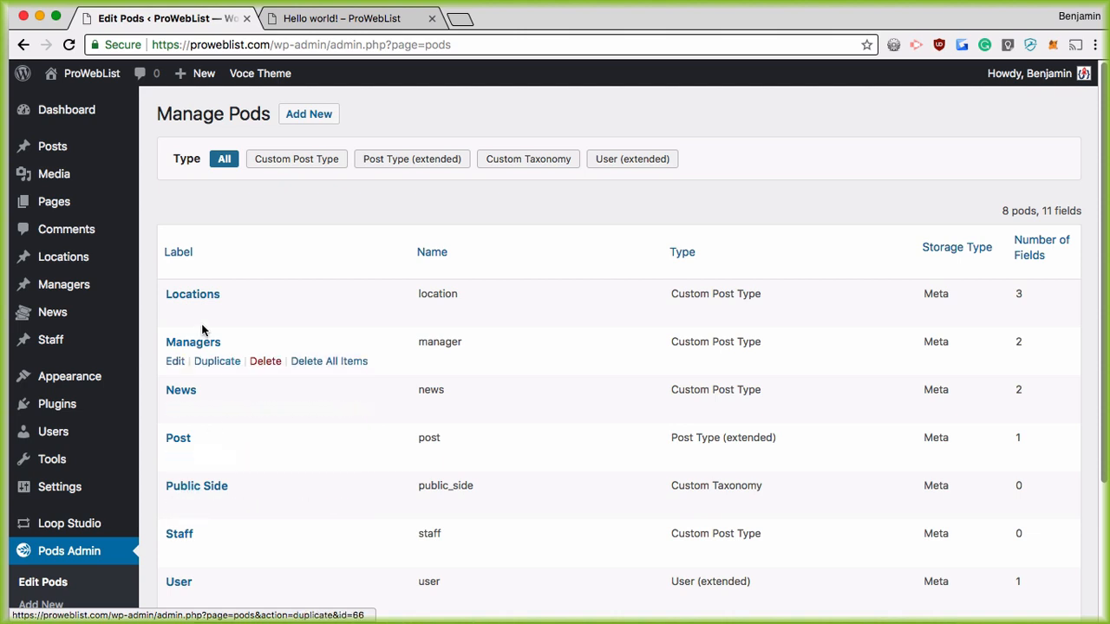
scroll(184, 401, down, 1)
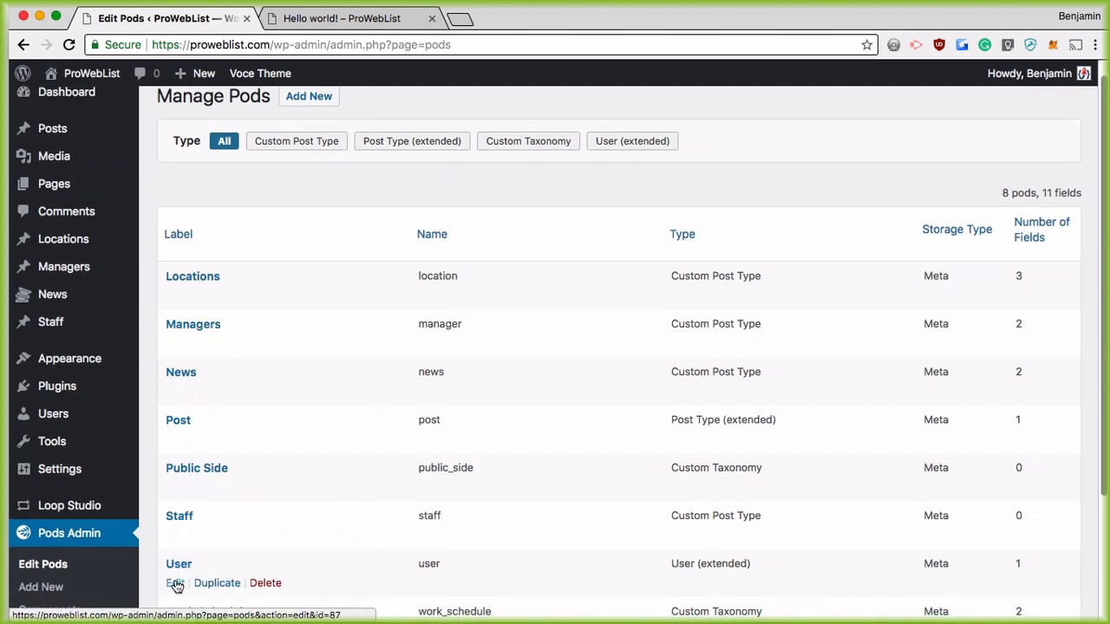
click(174, 584)
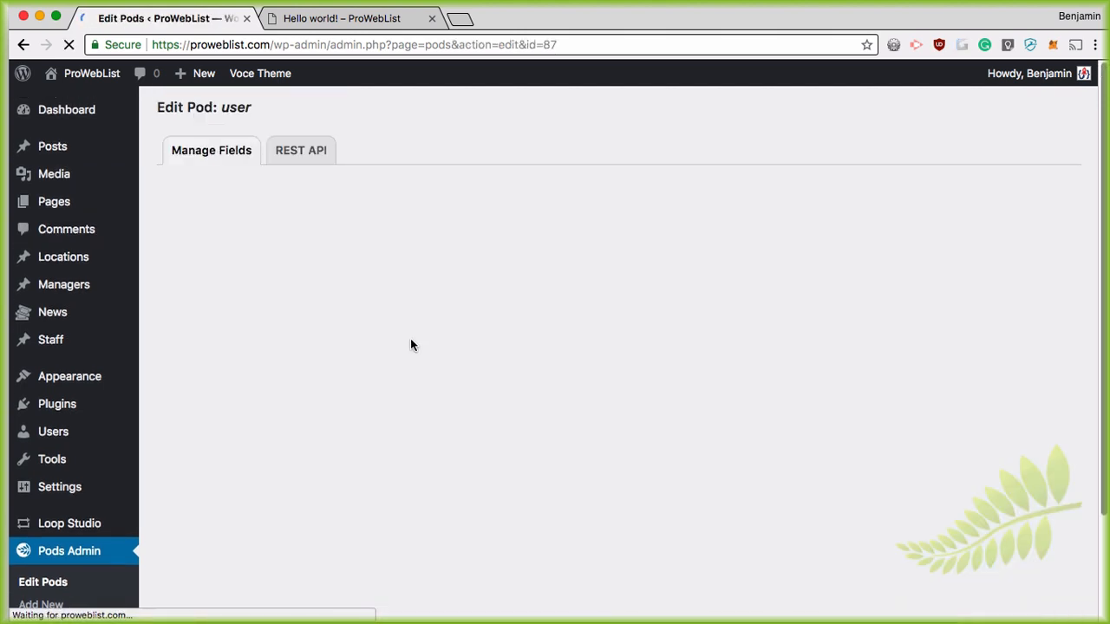
drag(479, 275, 403, 276)
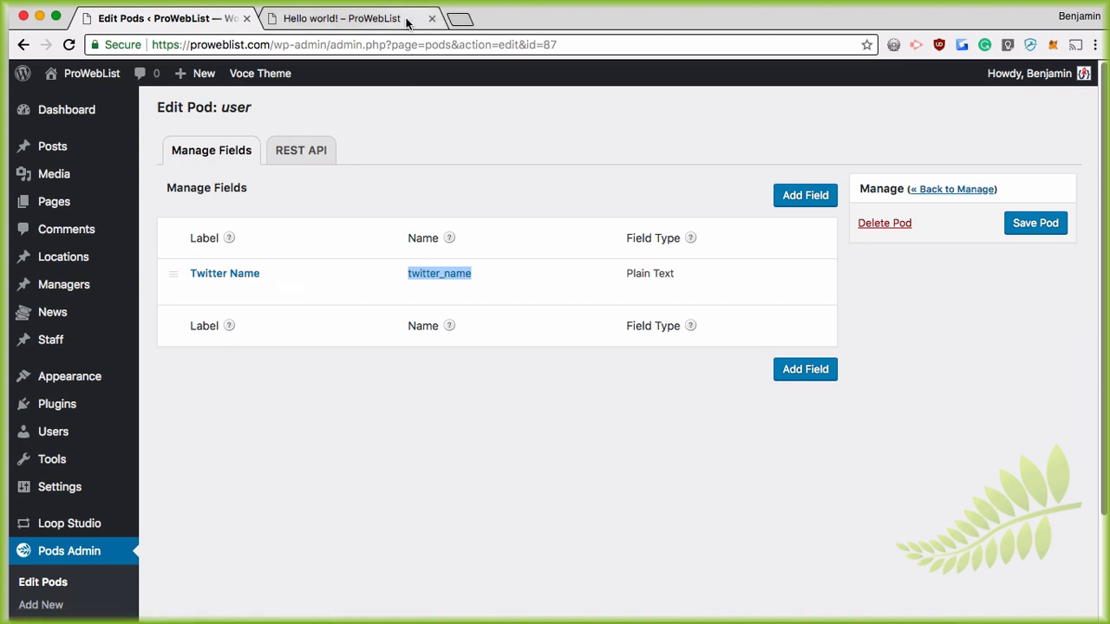
Step: Make line 35 echo get_the_author_meta('twitter_name')
key(super+Tab)
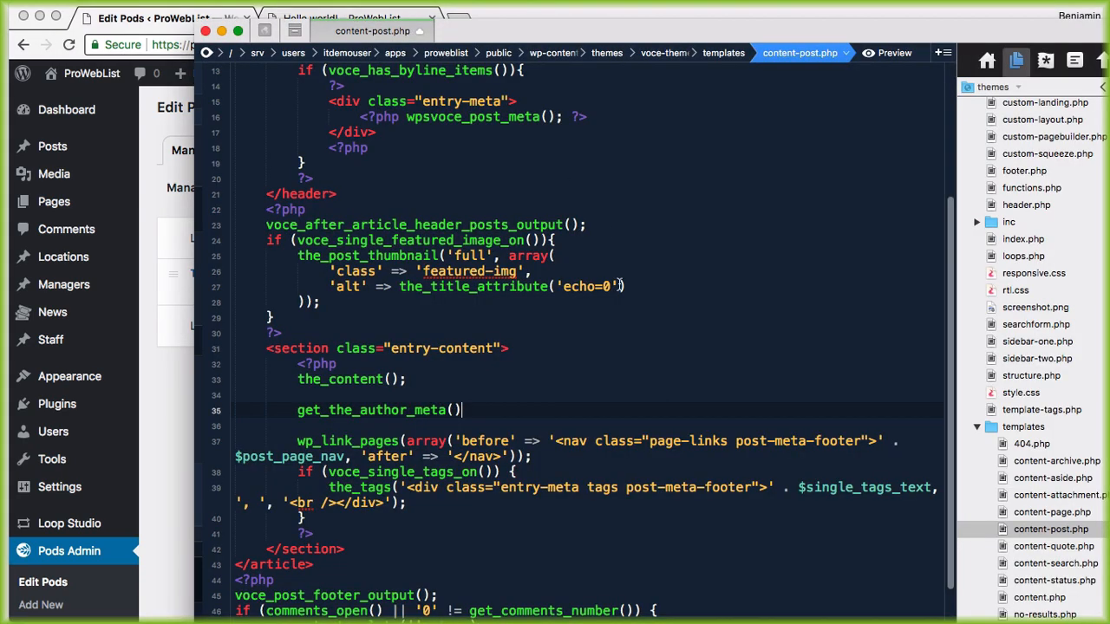
click(454, 410)
text('twitter_name')
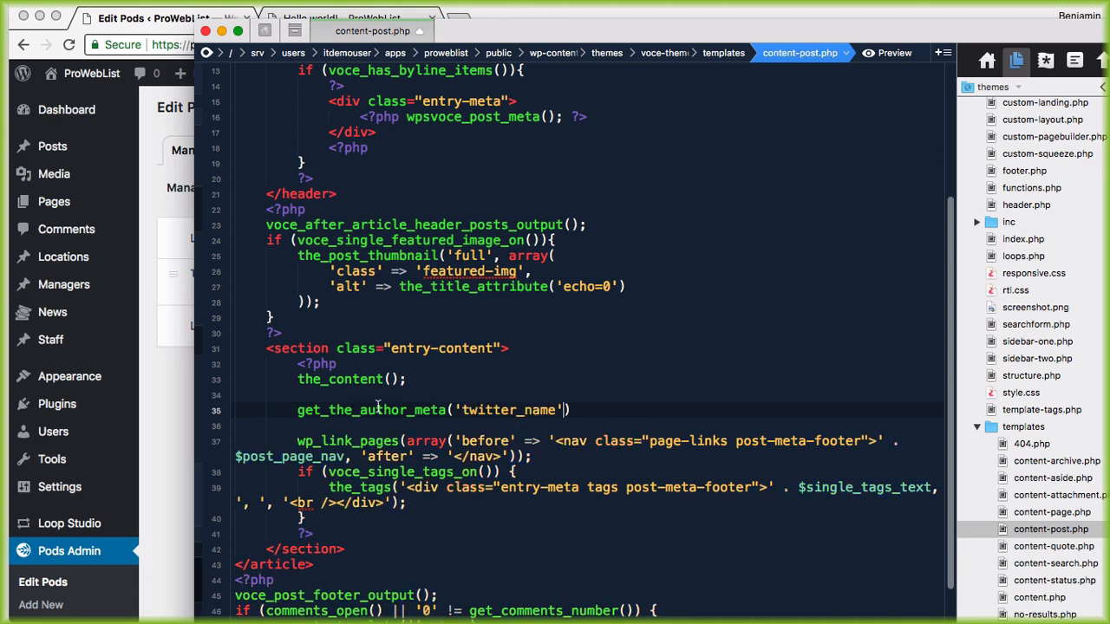
click(298, 409)
text(echo)
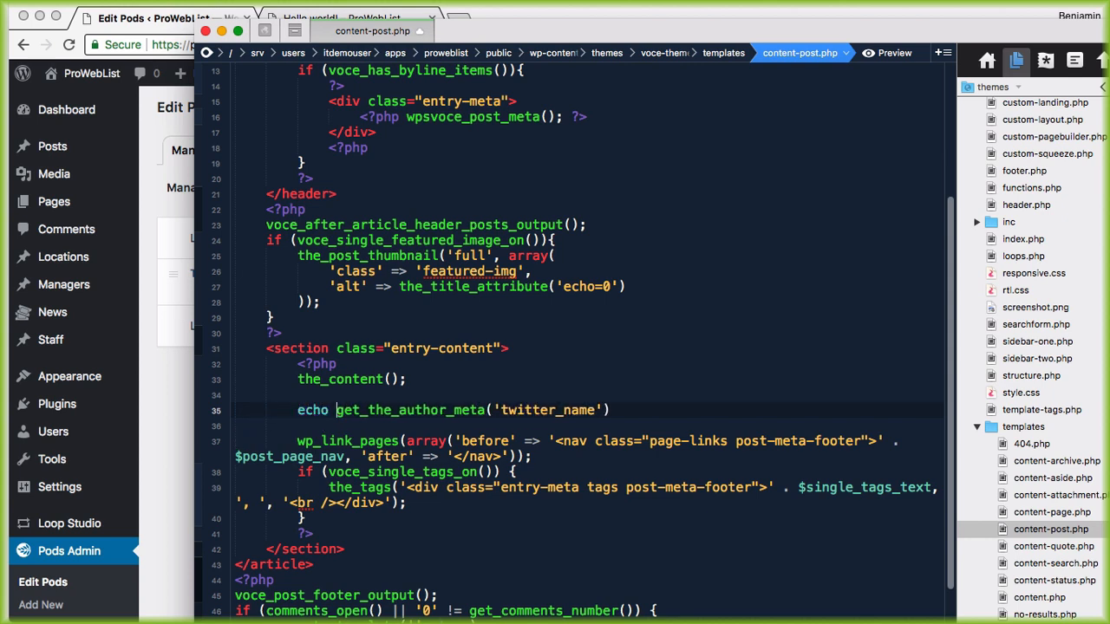
key(super+Right)
Step: Close PHP above the echo and add a div styled padding:25px; margin:25px; width:400px; border:1px dashed #ccc
key(Up)
text(?>)
key(Return)
text(<div )
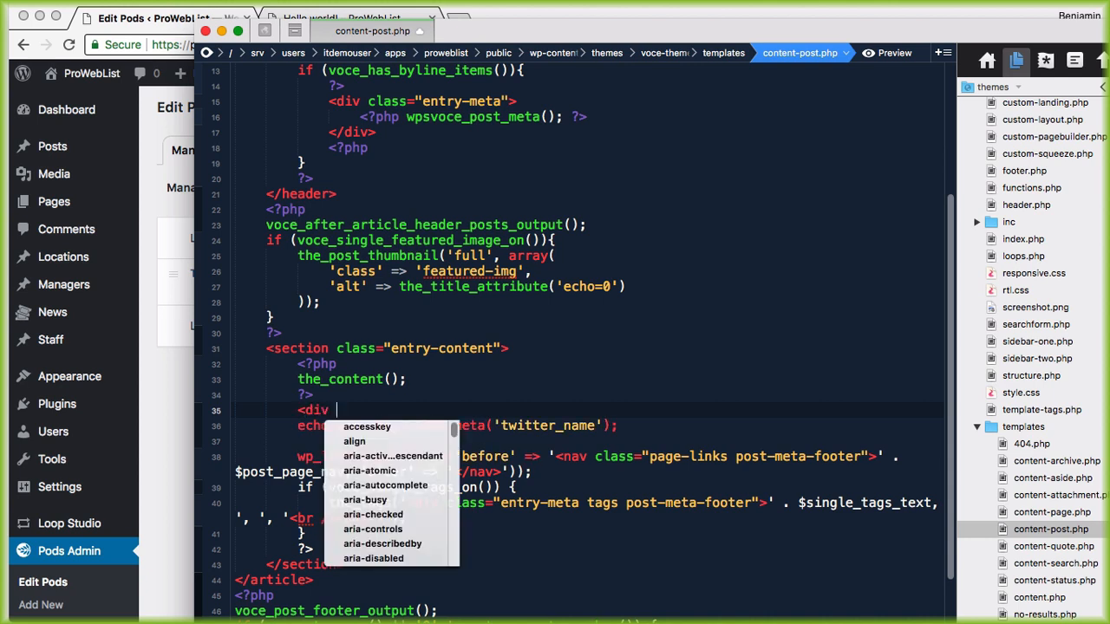
text(style=")
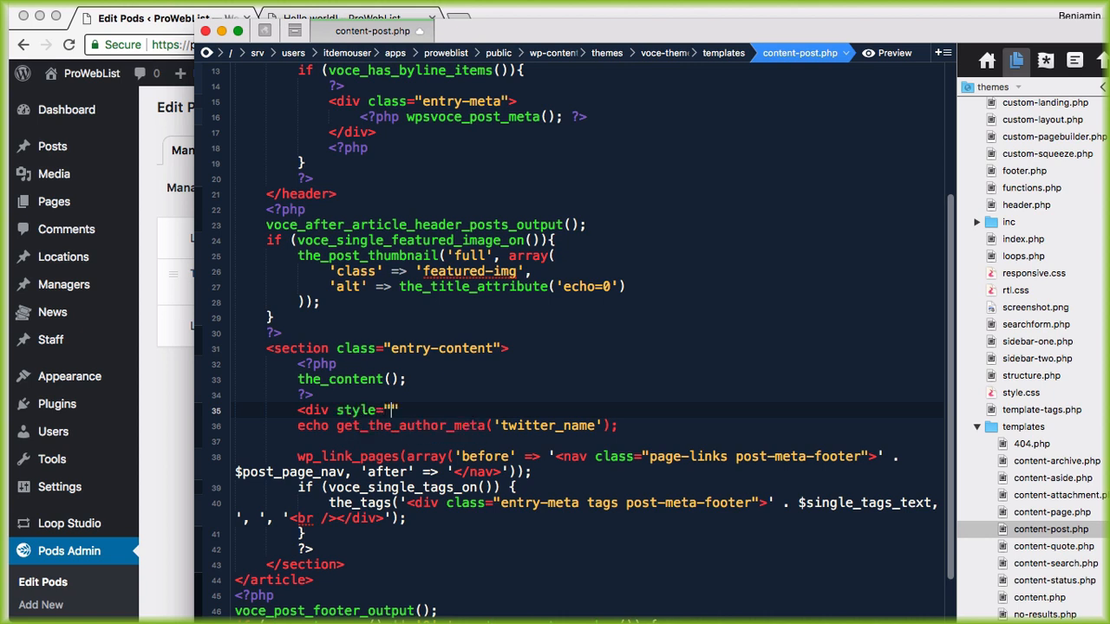
text(padding:25px;)
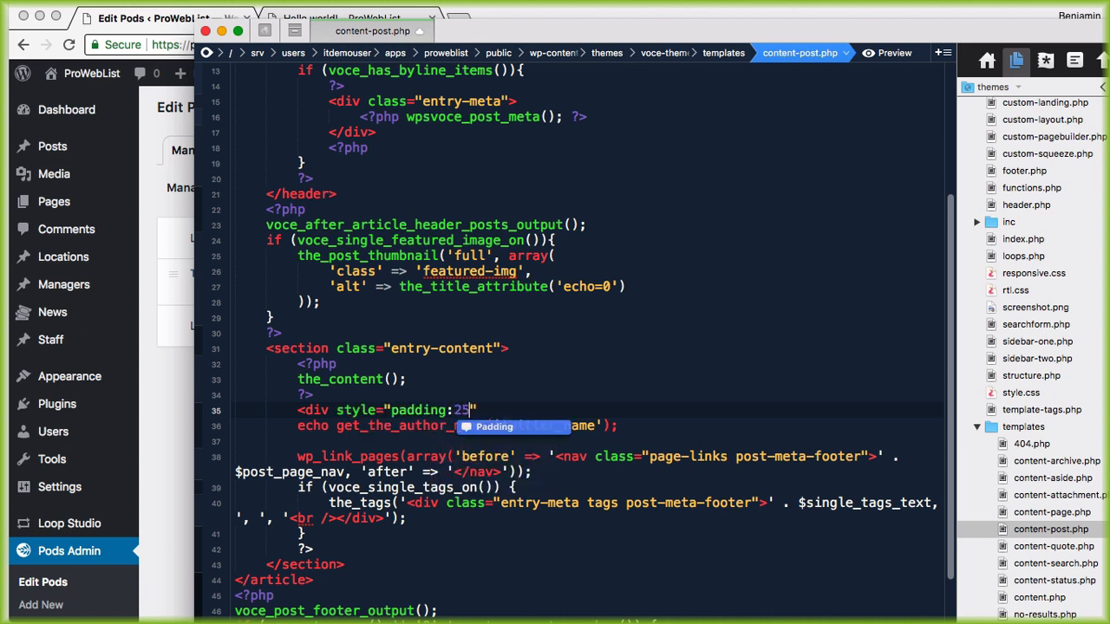
text(margin:25p)
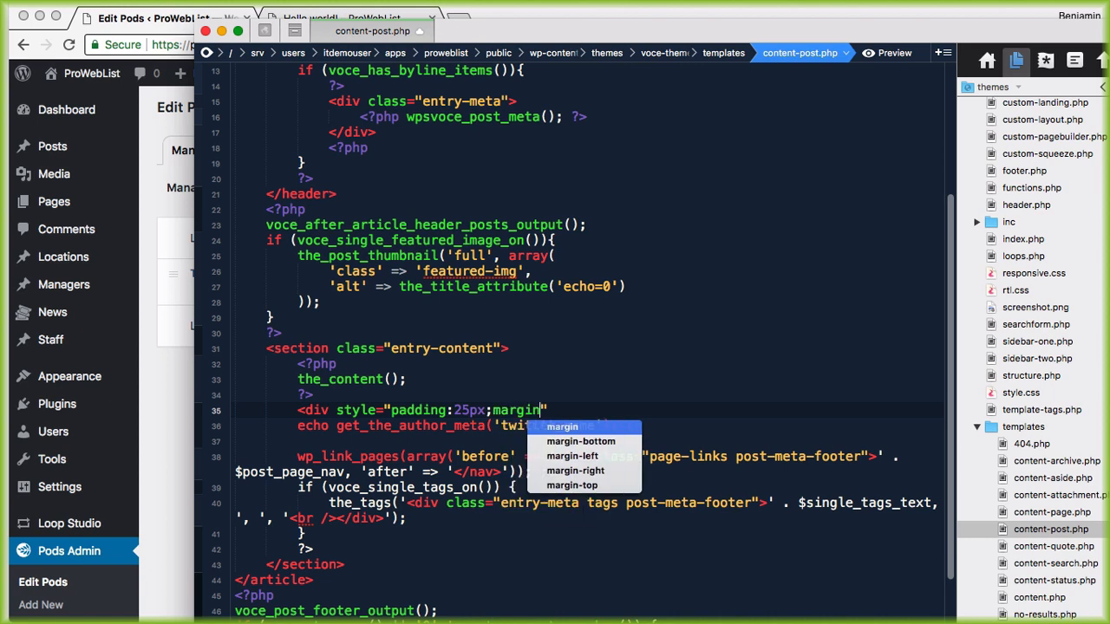
text(x;width:)
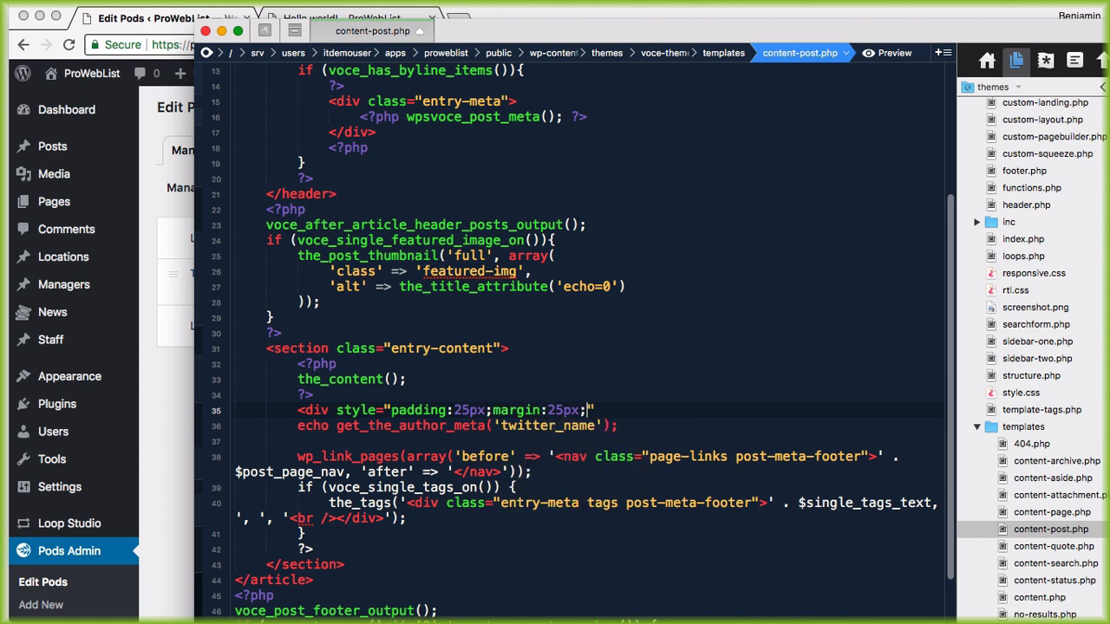
text(400px;)
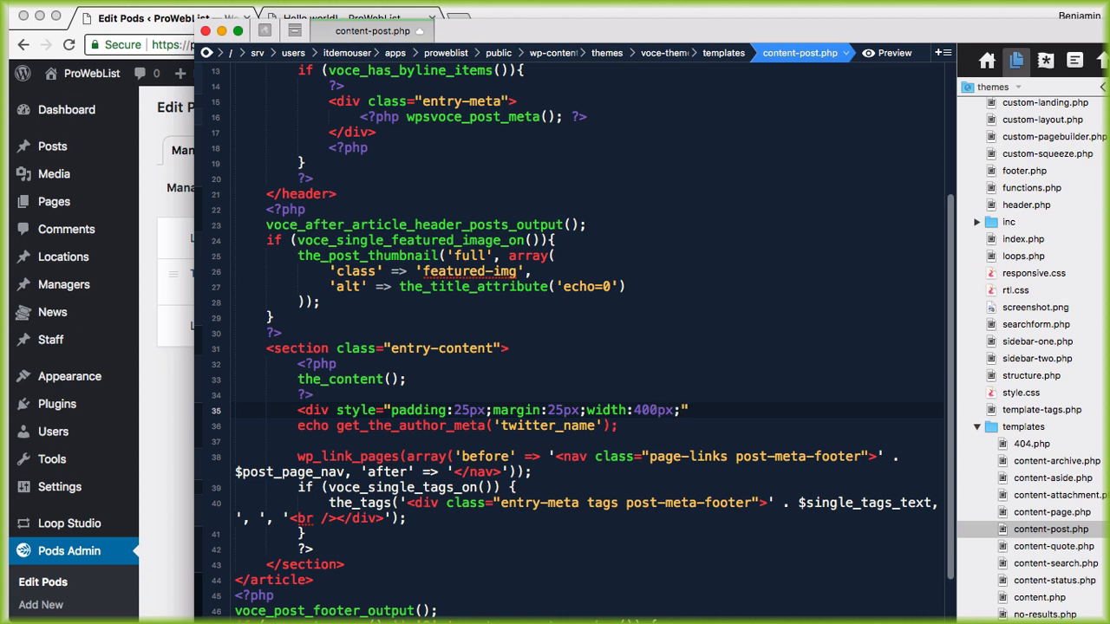
text(border)
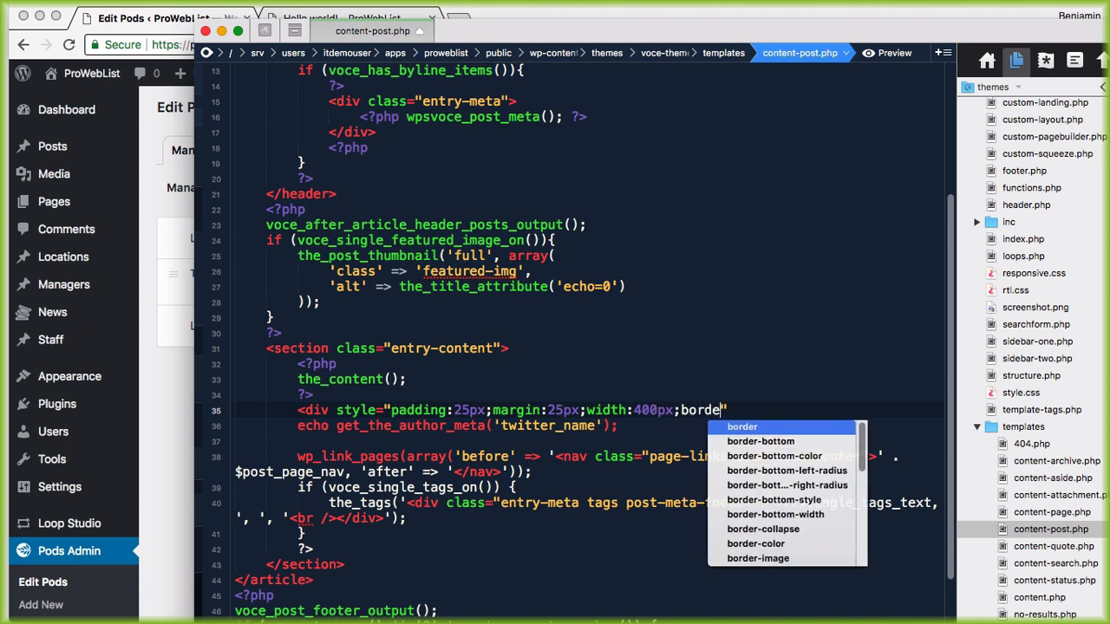
text(:1)
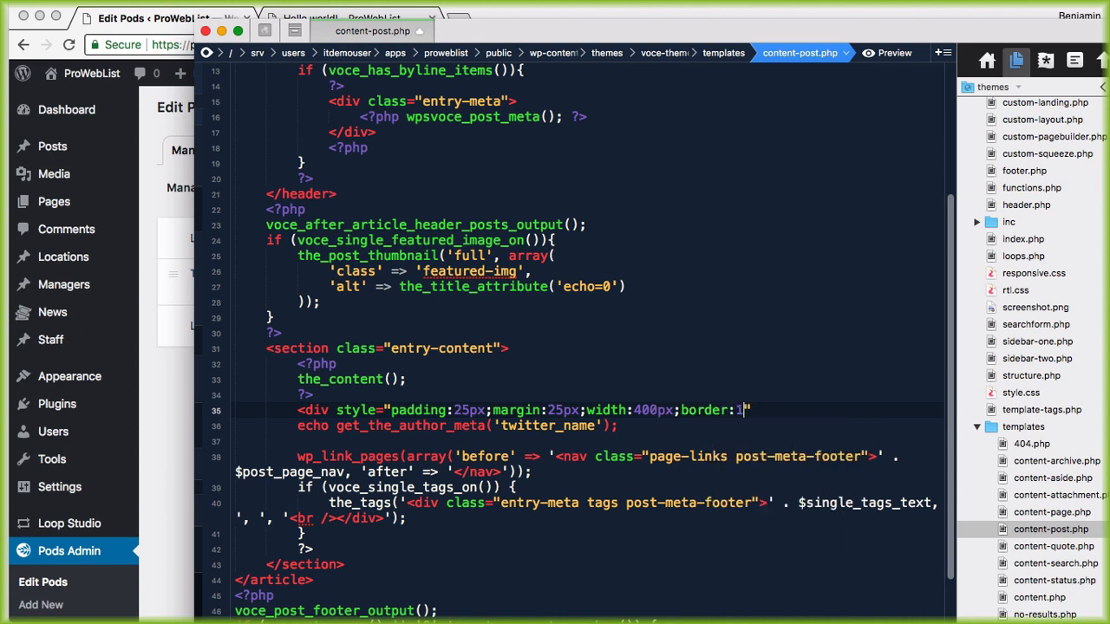
text(px dashed )
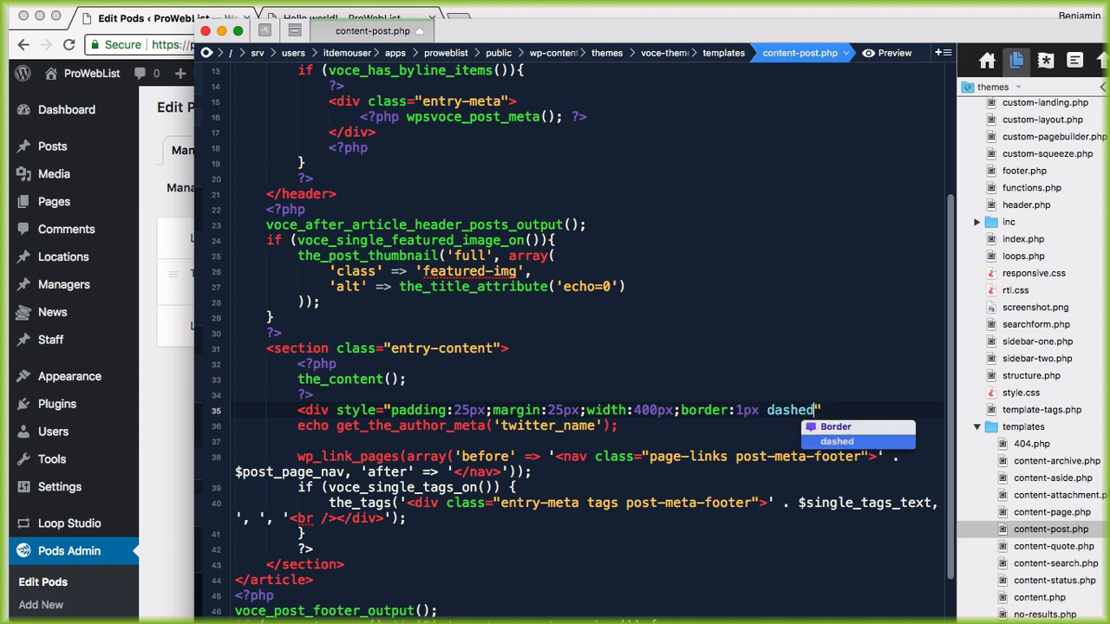
text(#ccc;")
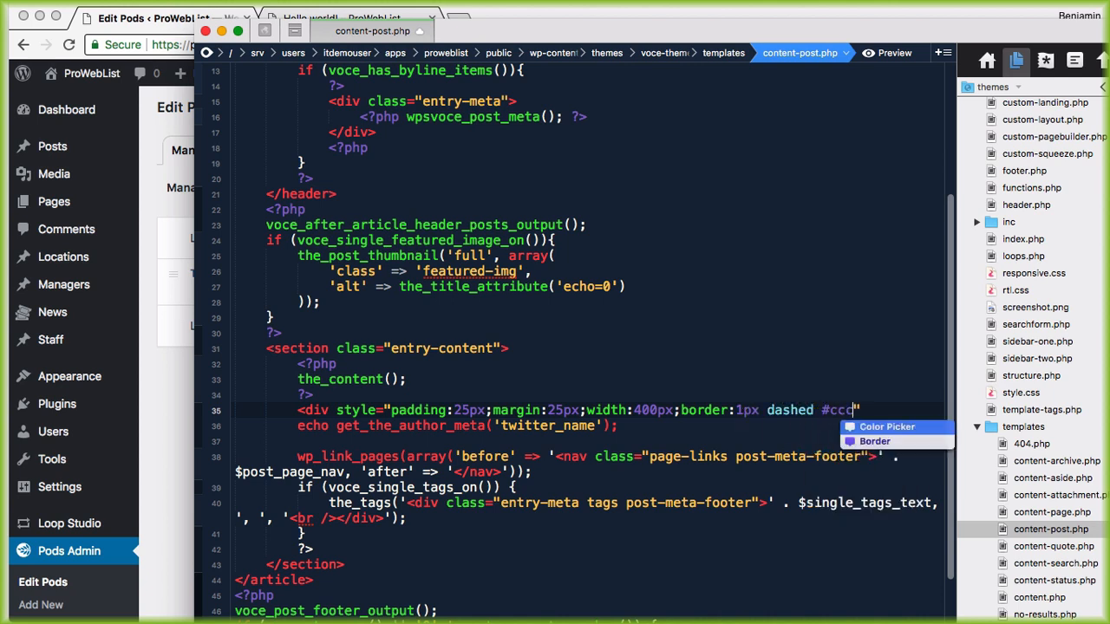
text(>)
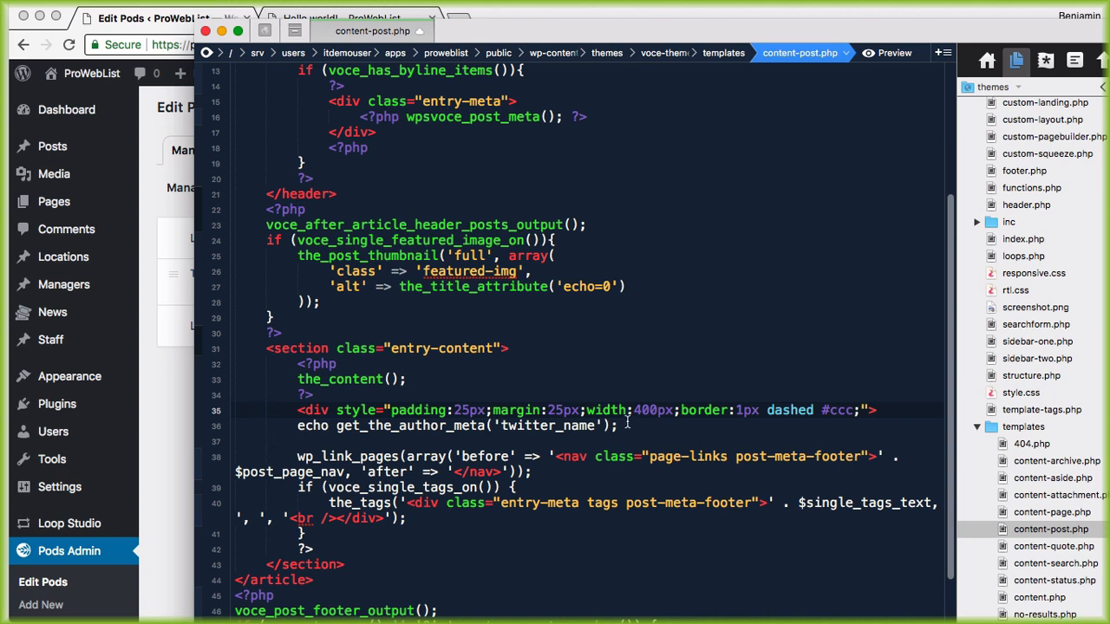
key(Return)
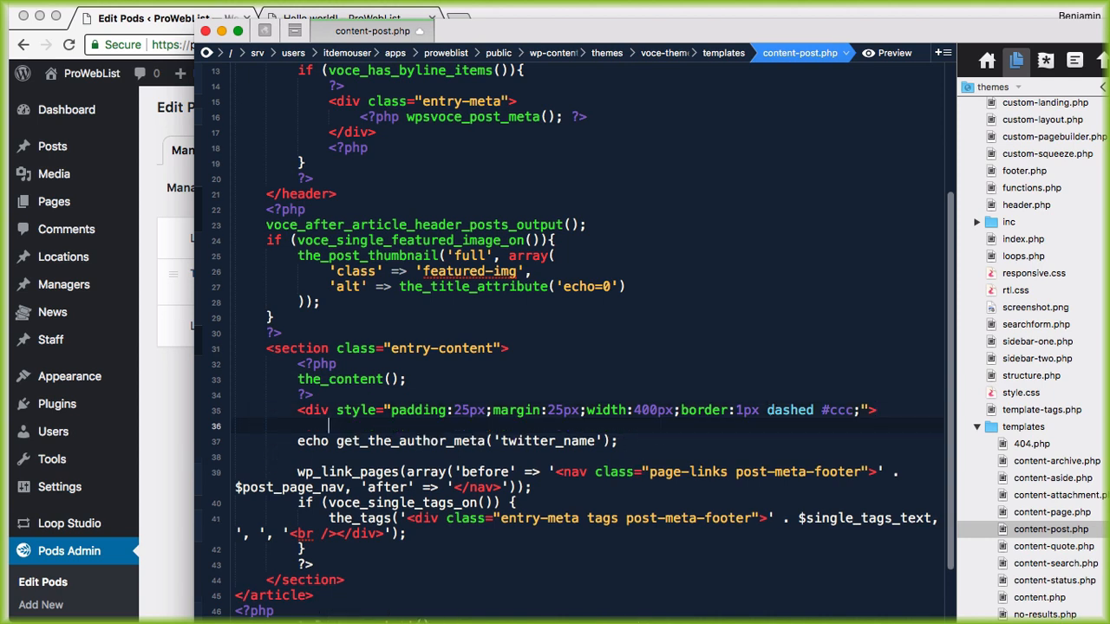
text(<?php)
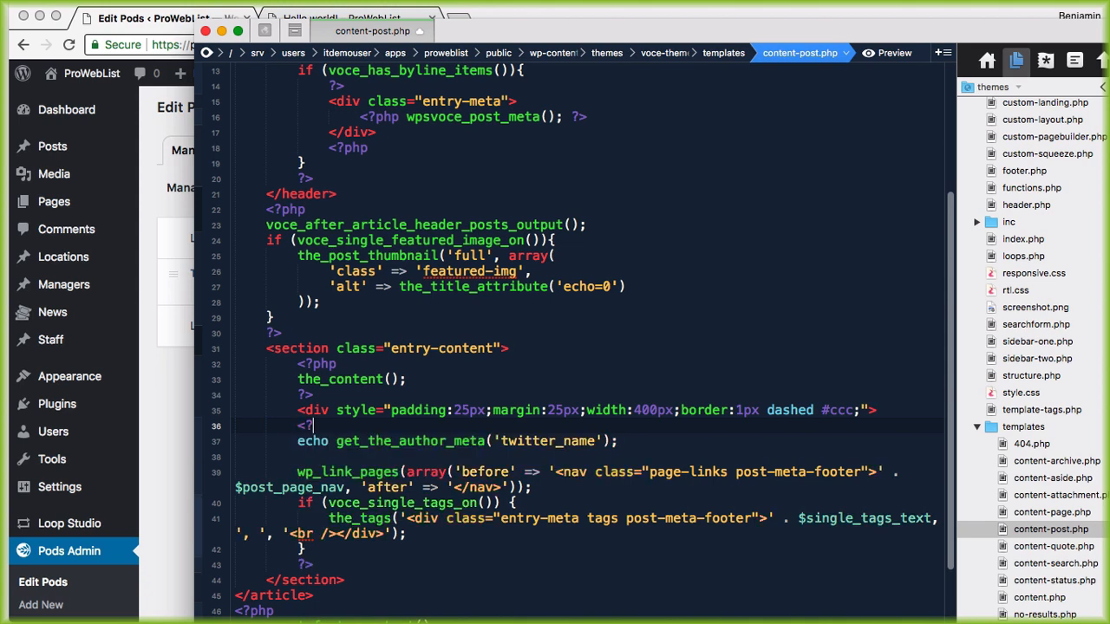
Step: Close PHP after the echo, add </div>, and reopen PHP below it
key(Down)
key(Down)
text(?>)
key(Return)
key(Return)
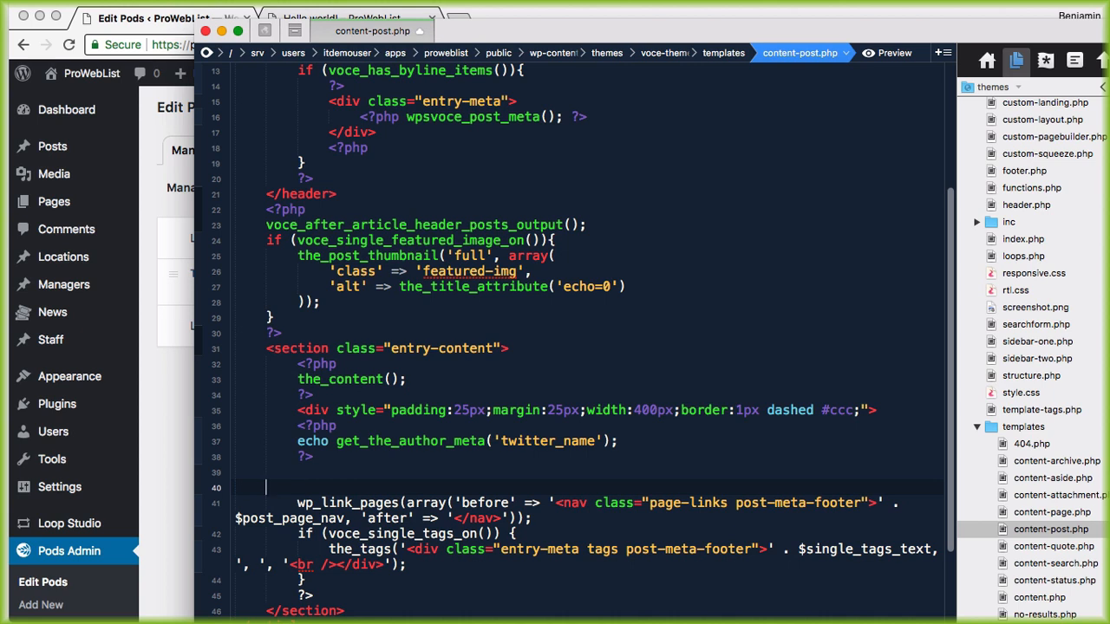
key(BackSpace)
key(BackSpace)
text(</div>)
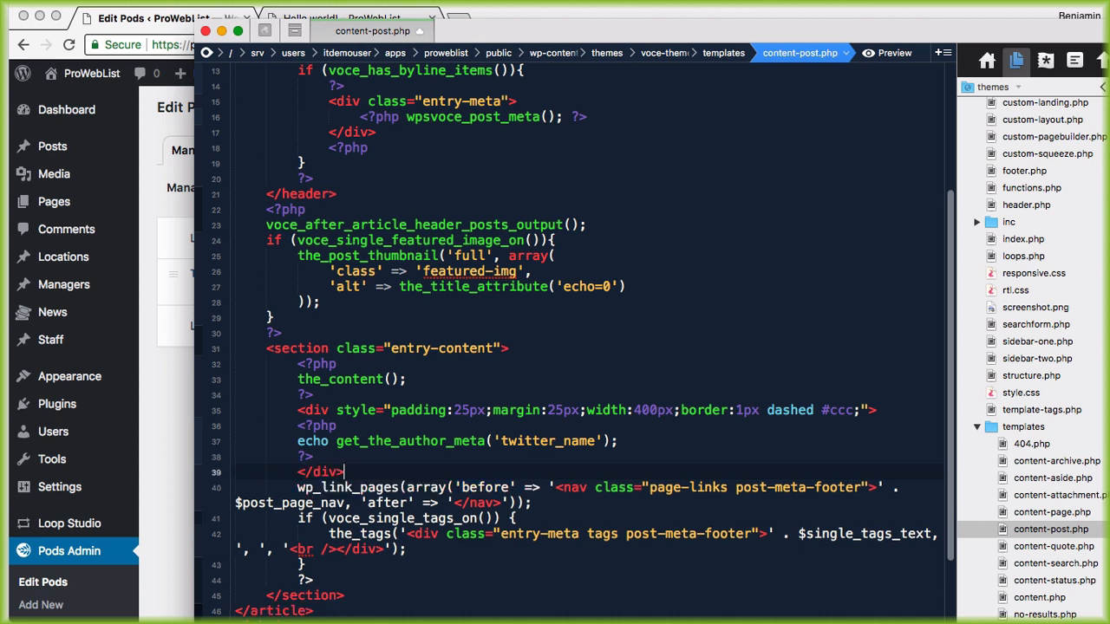
key(Return)
text(<?php)
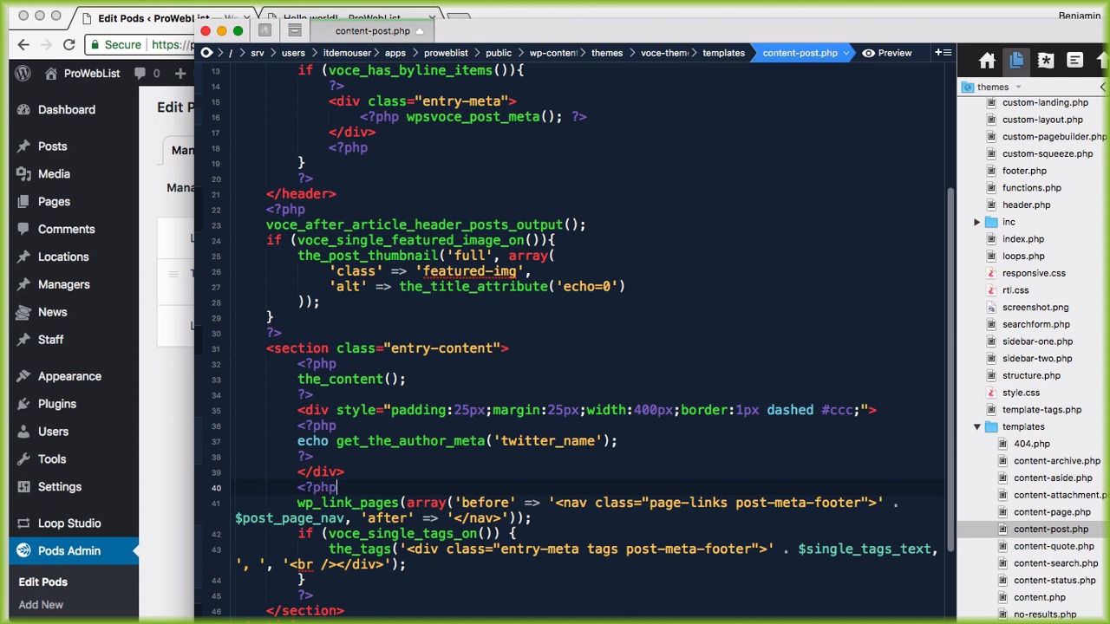
Step: Indent the PHP block inside the div and review the style and echo lines
drag(298, 428, 317, 456)
key(Tab)
click(339, 411)
drag(305, 410, 707, 407)
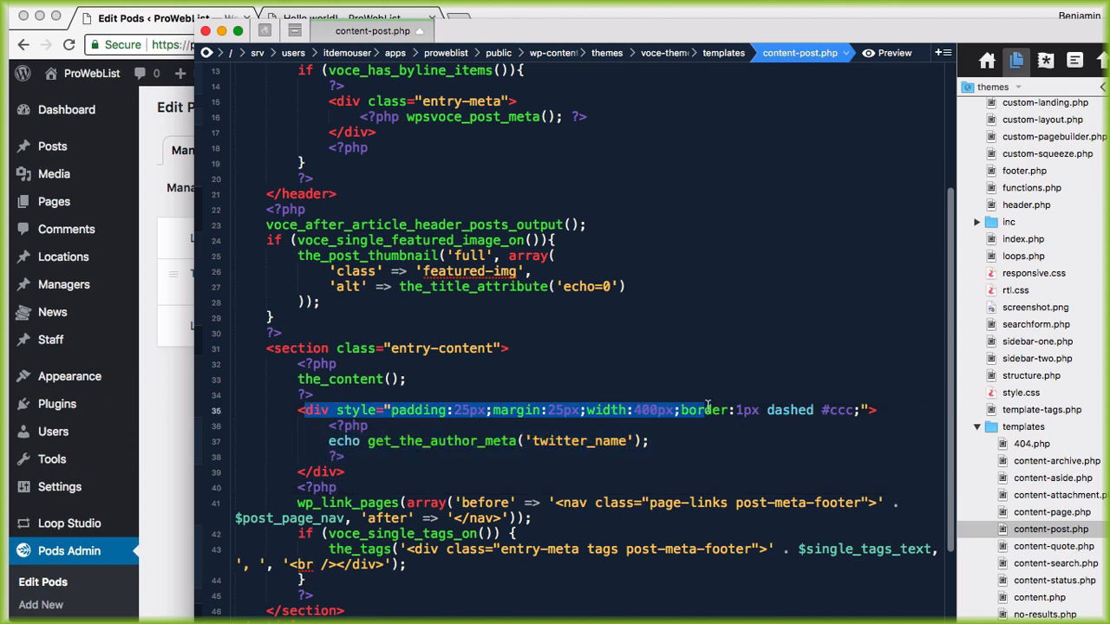
click(375, 442)
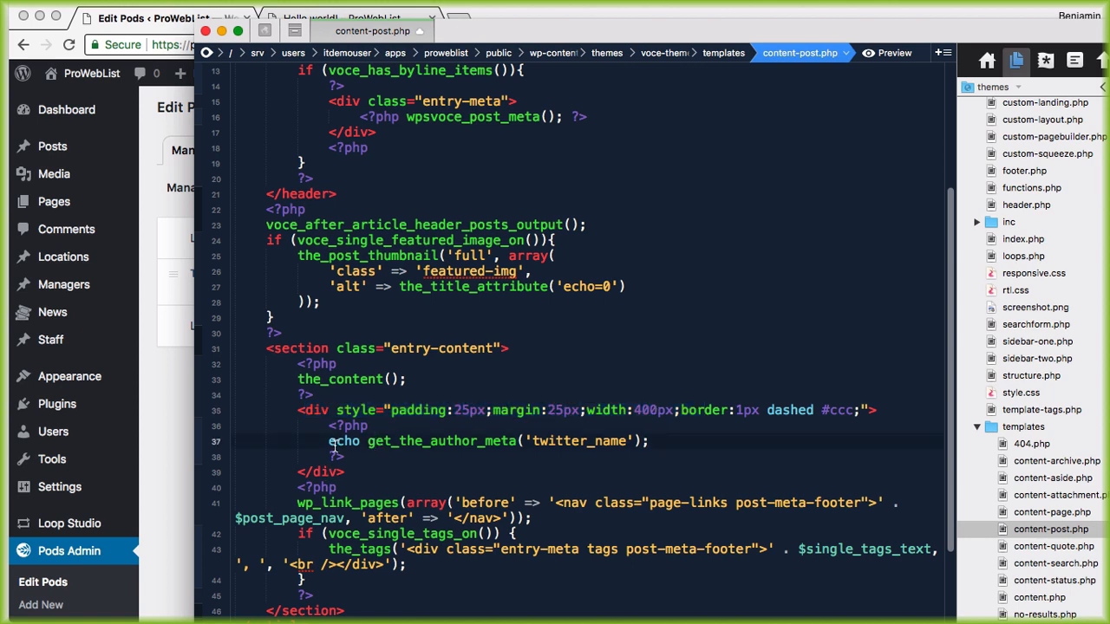
drag(330, 441, 662, 438)
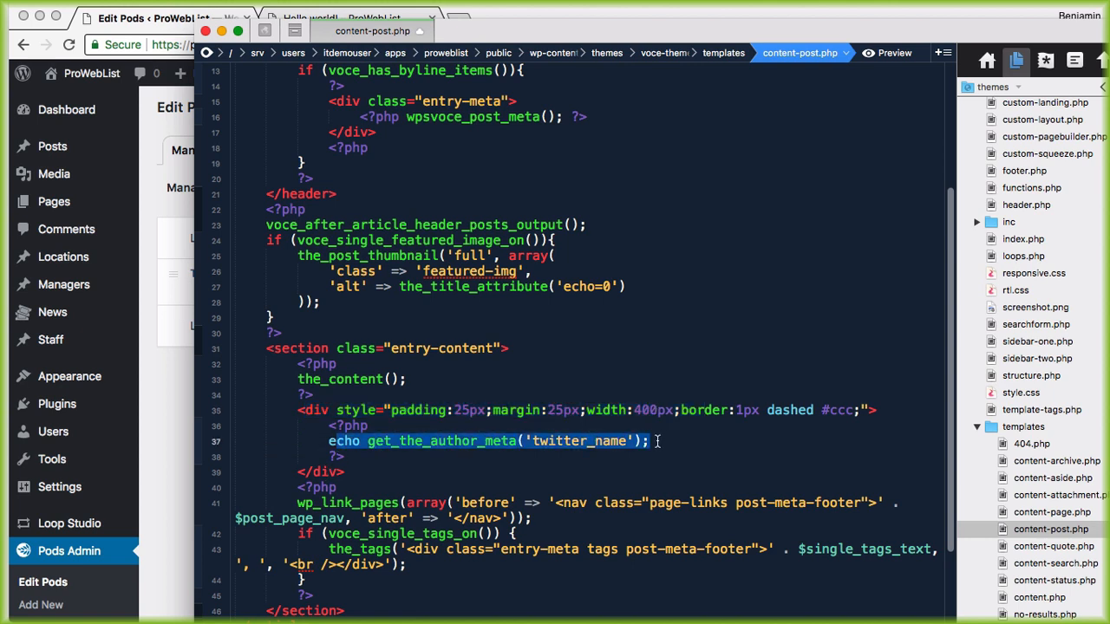
Step: Prefix the echo with 'If you liked this blog post, you may want to follow the author at: @'
click(318, 443)
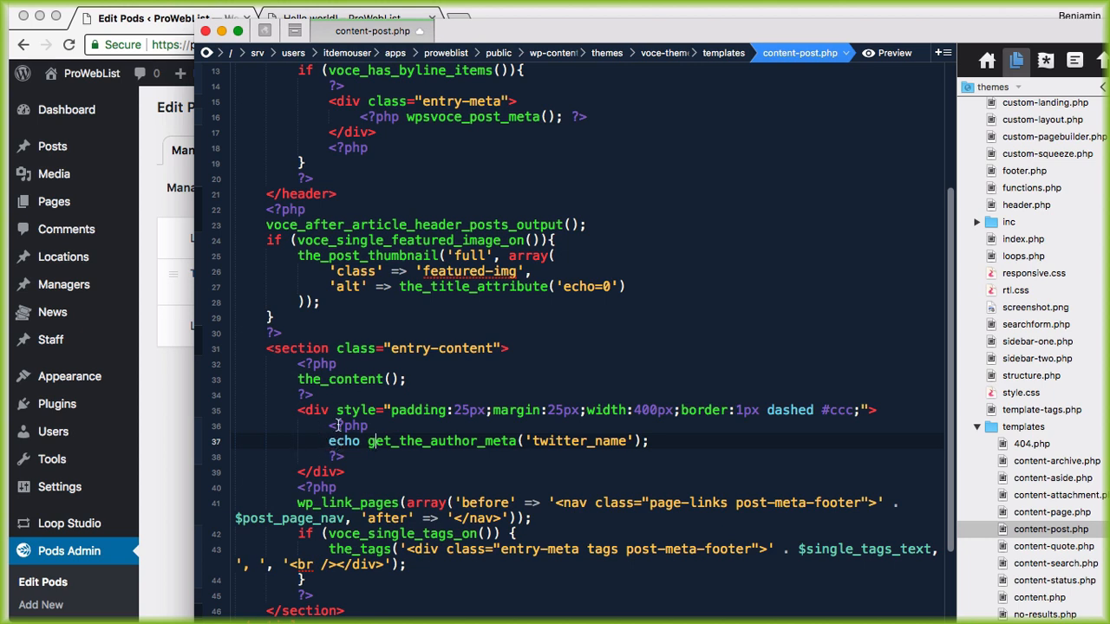
click(369, 443)
text(')
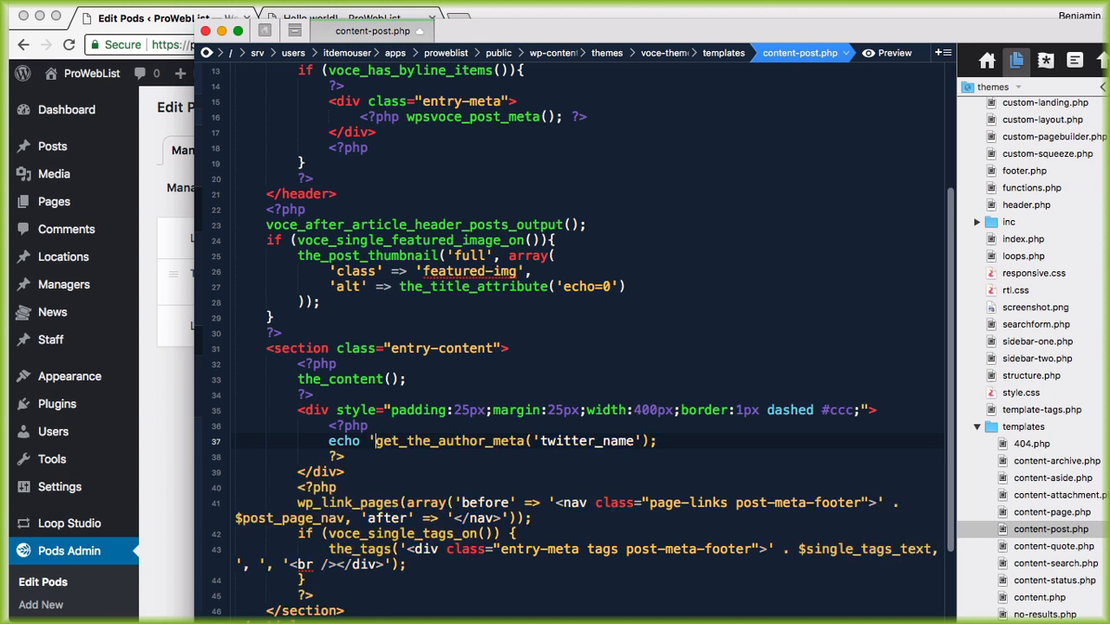
text(If you like)
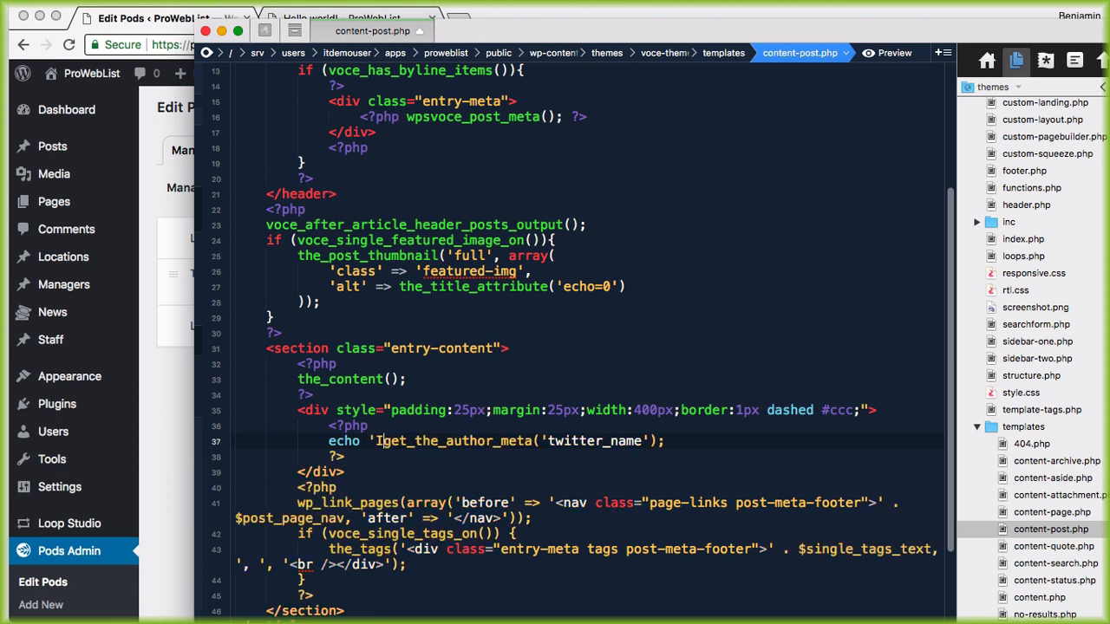
text(d this blog pos)
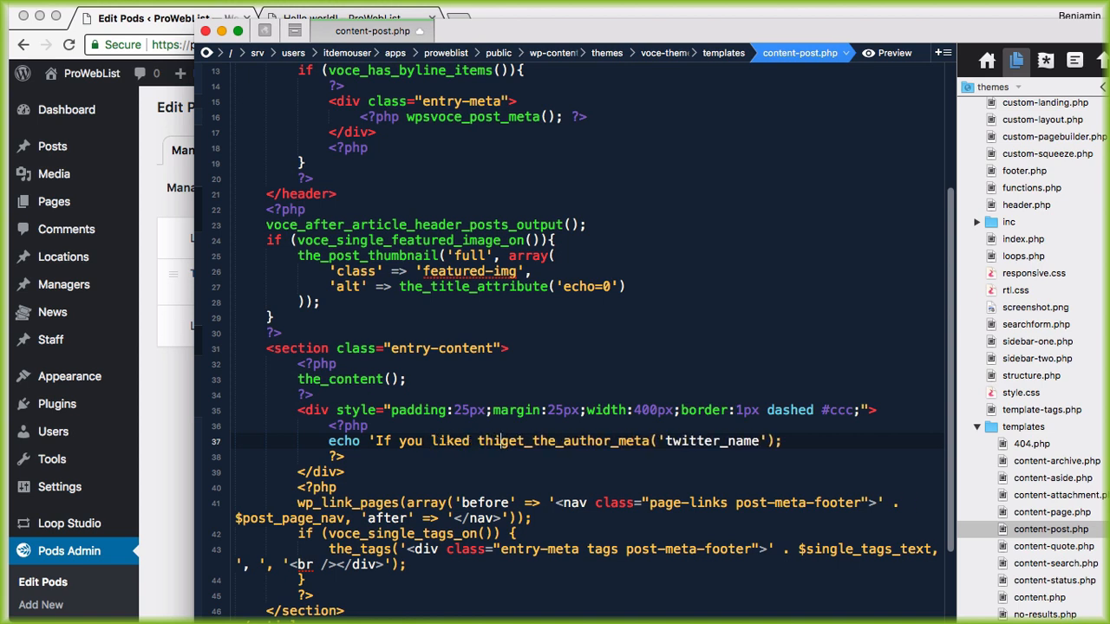
text(t, you may )
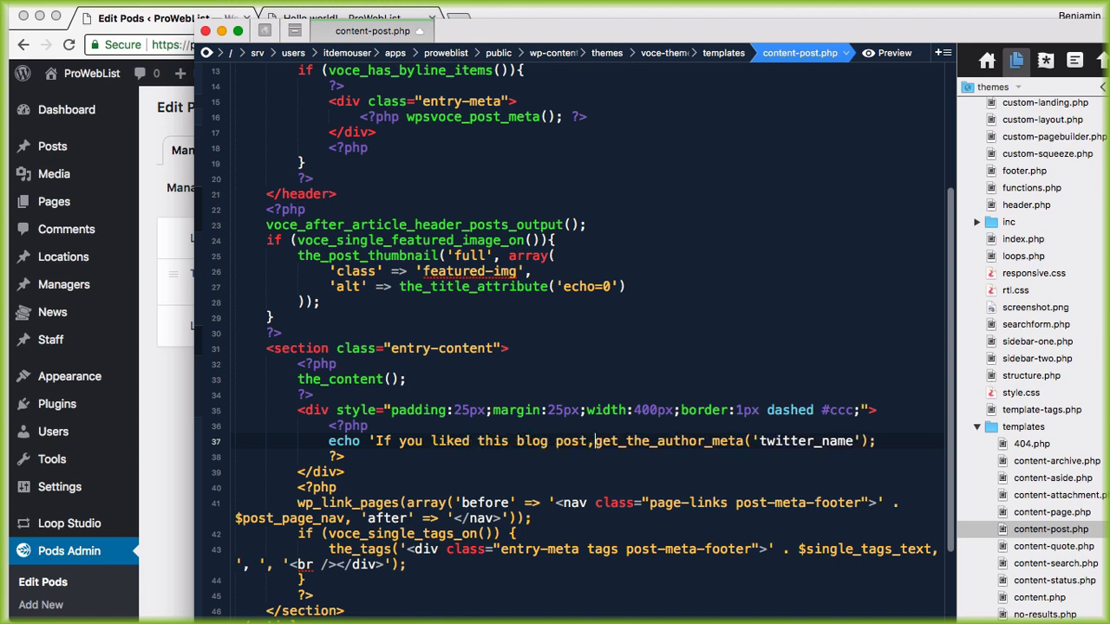
text(want to follow )
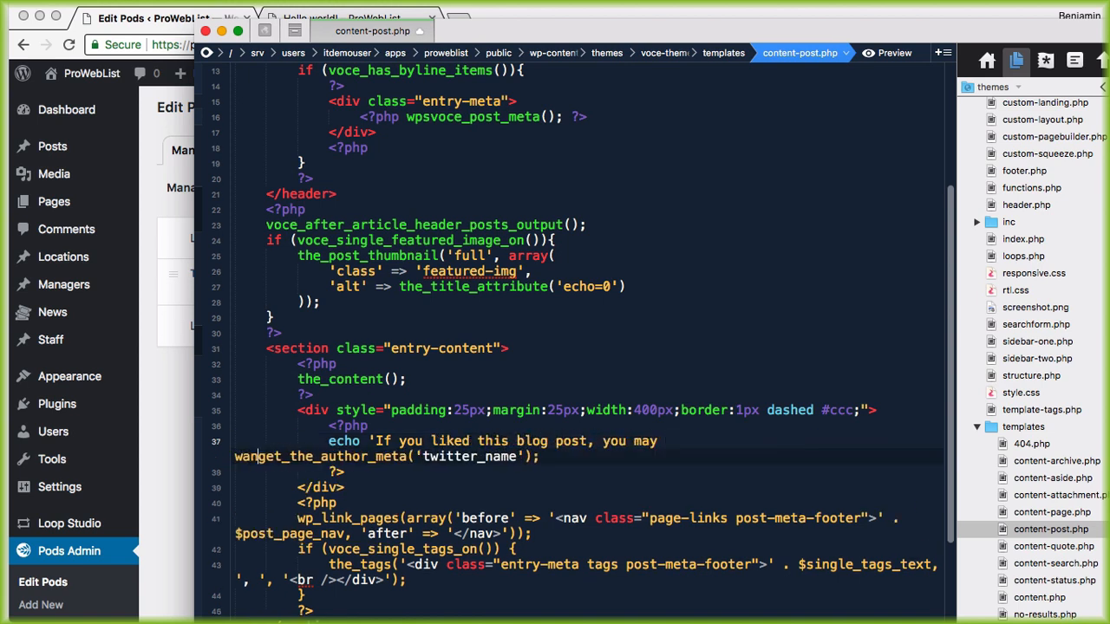
text(the )
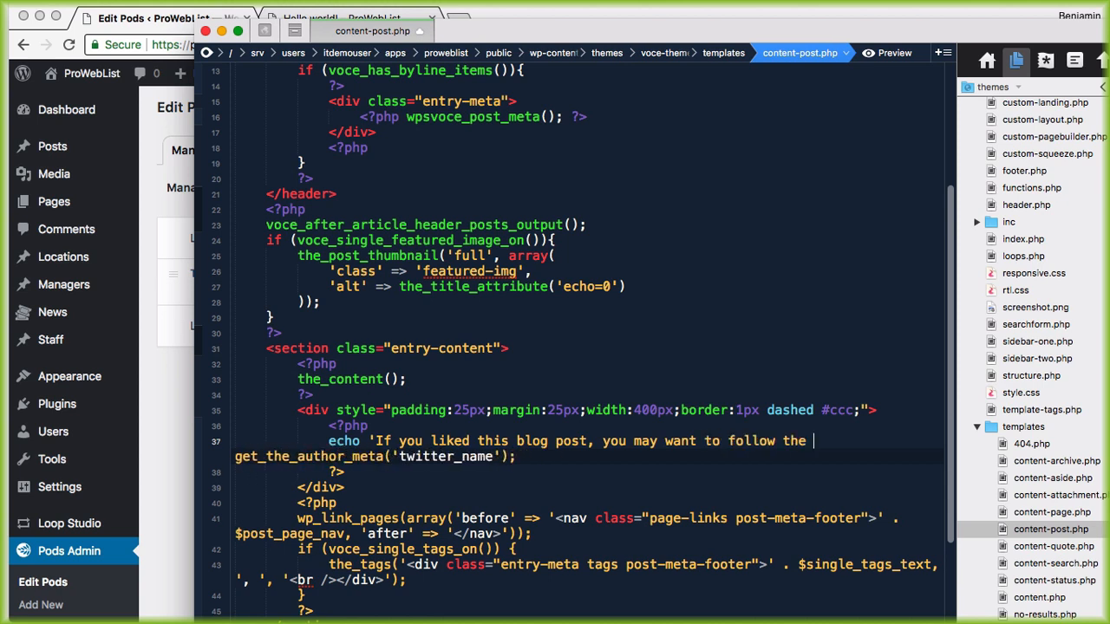
text(author at :)
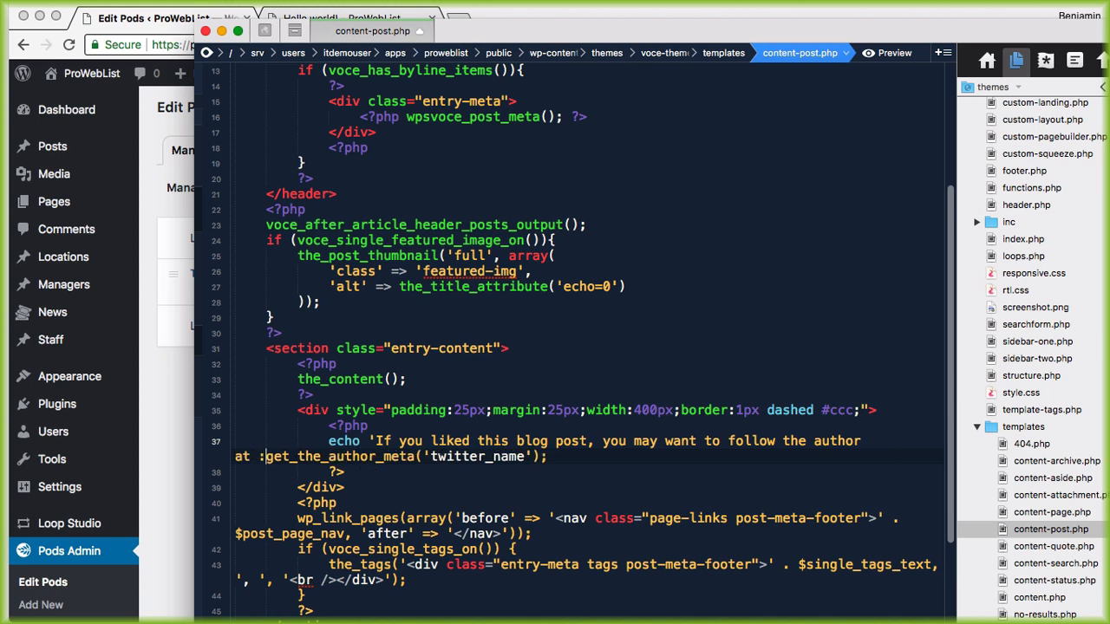
key(BackSpace)
key(BackSpace)
text(: @)
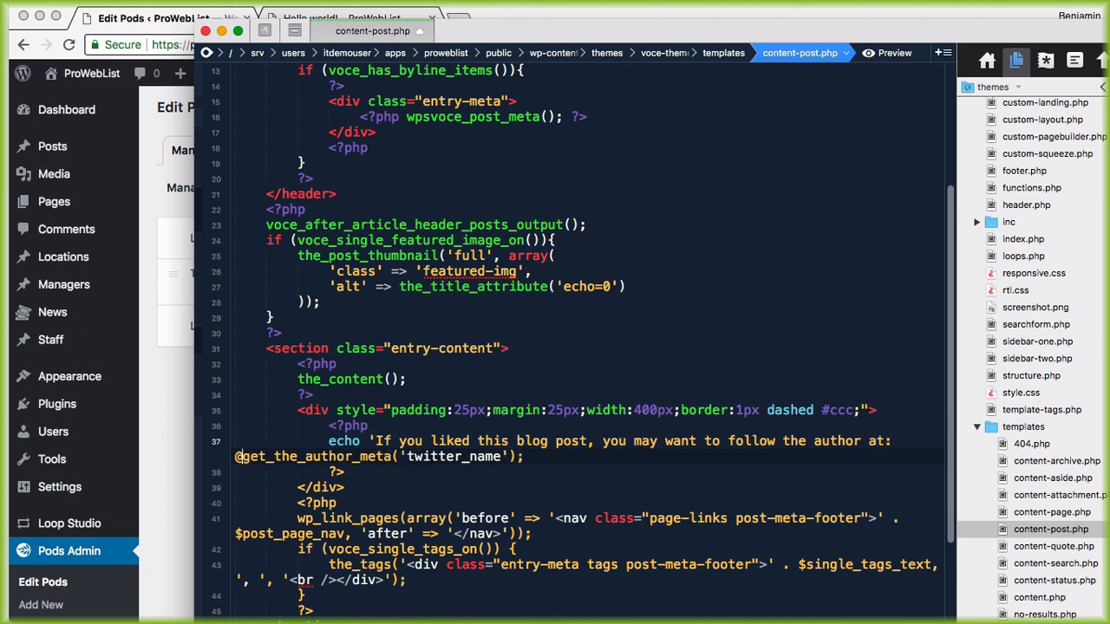
text('.)
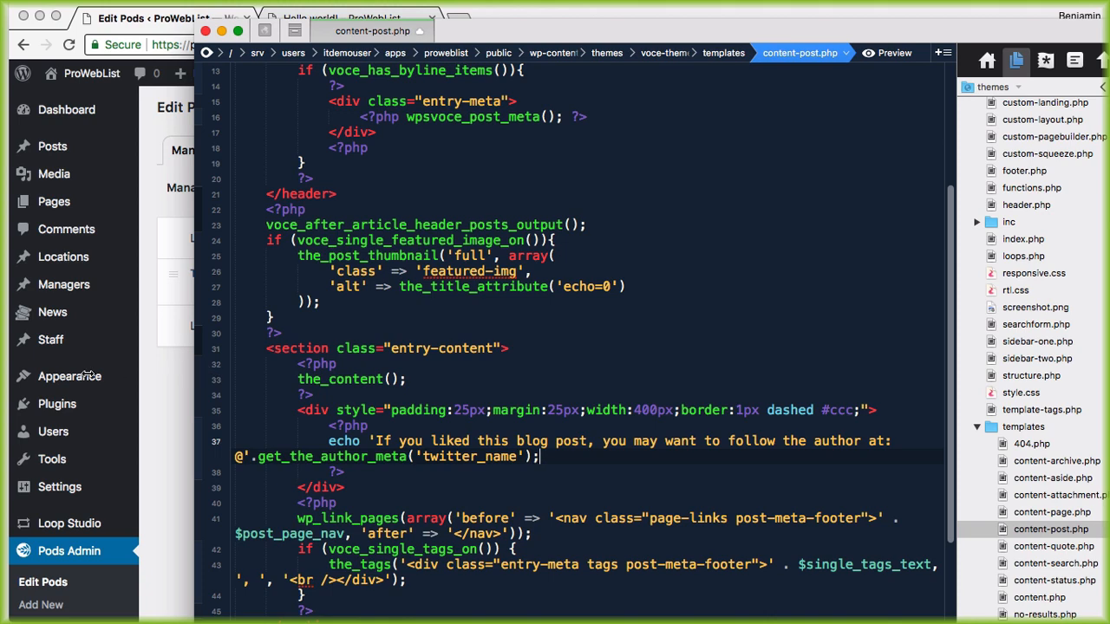
scroll(183, 382, down, 3)
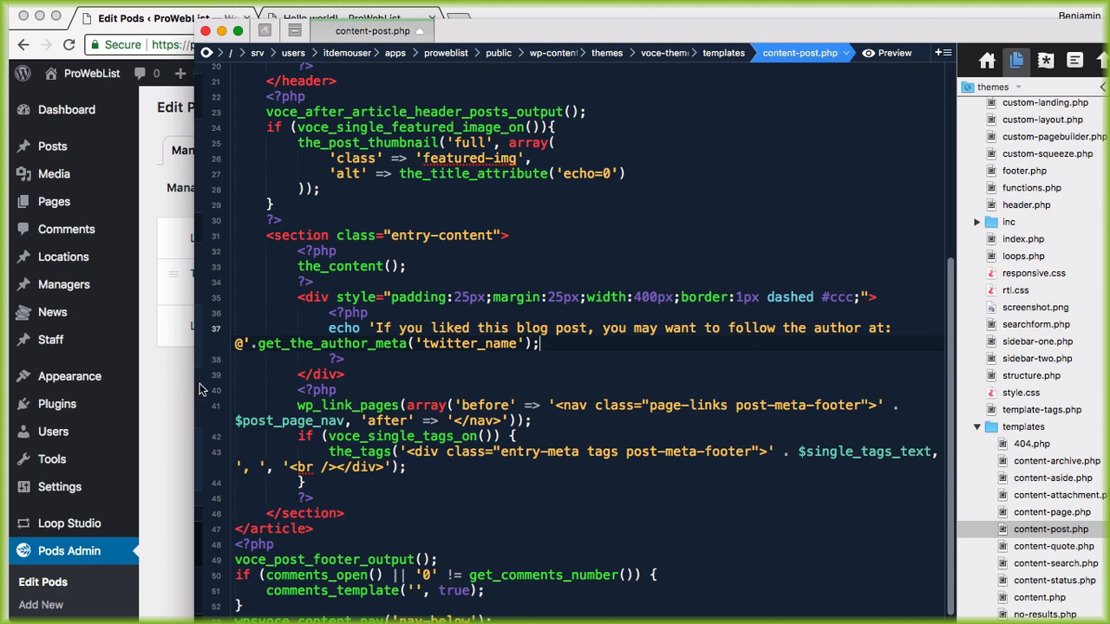
drag(564, 30, 539, 11)
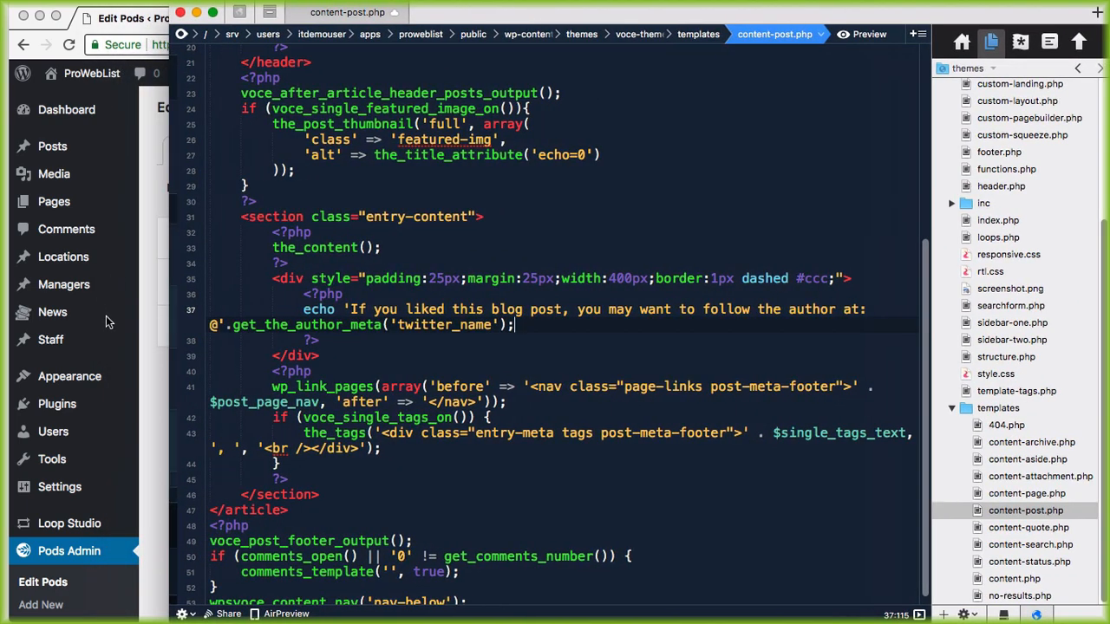
Step: Widen Coda and hide the file list so line 37's echo fits, then bring the browser forward
drag(169, 333, 37, 334)
click(312, 325)
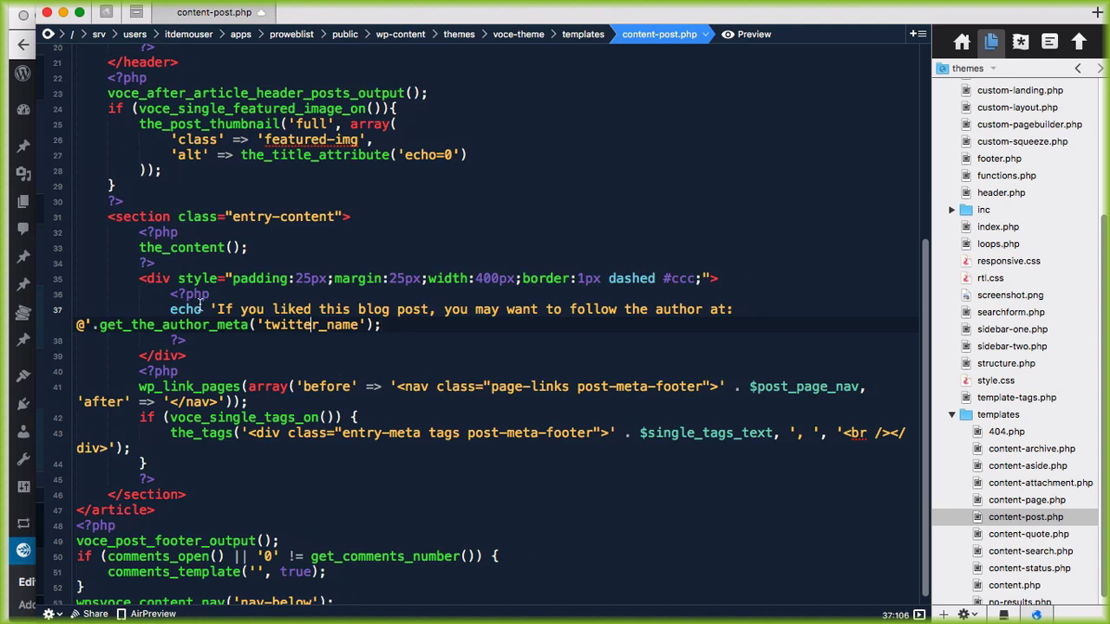
click(751, 310)
click(918, 613)
click(756, 343)
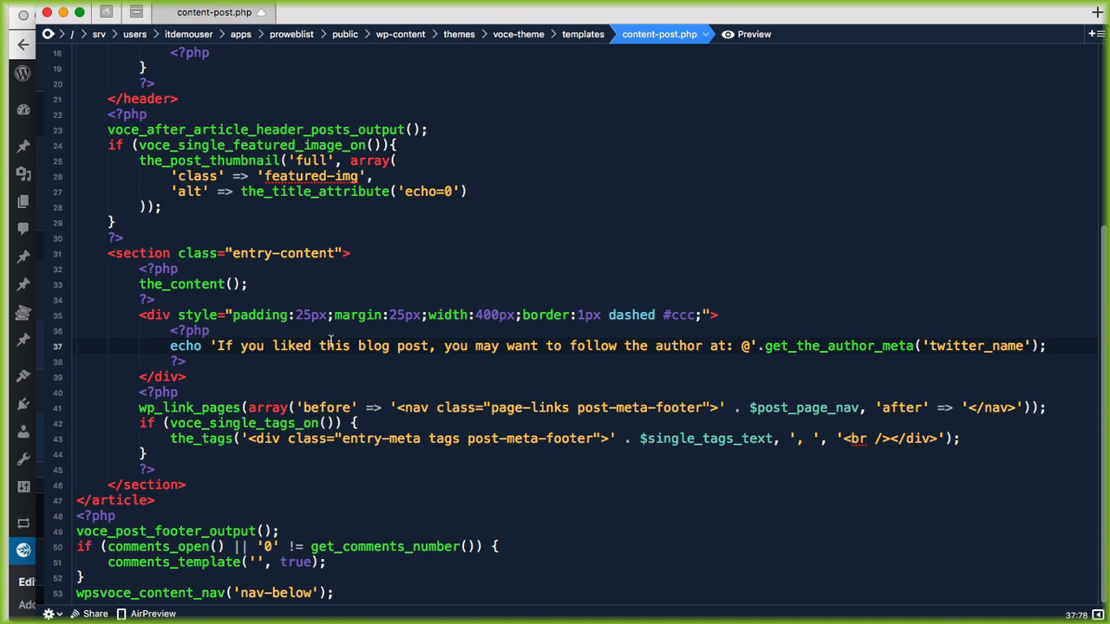
drag(219, 347, 1037, 346)
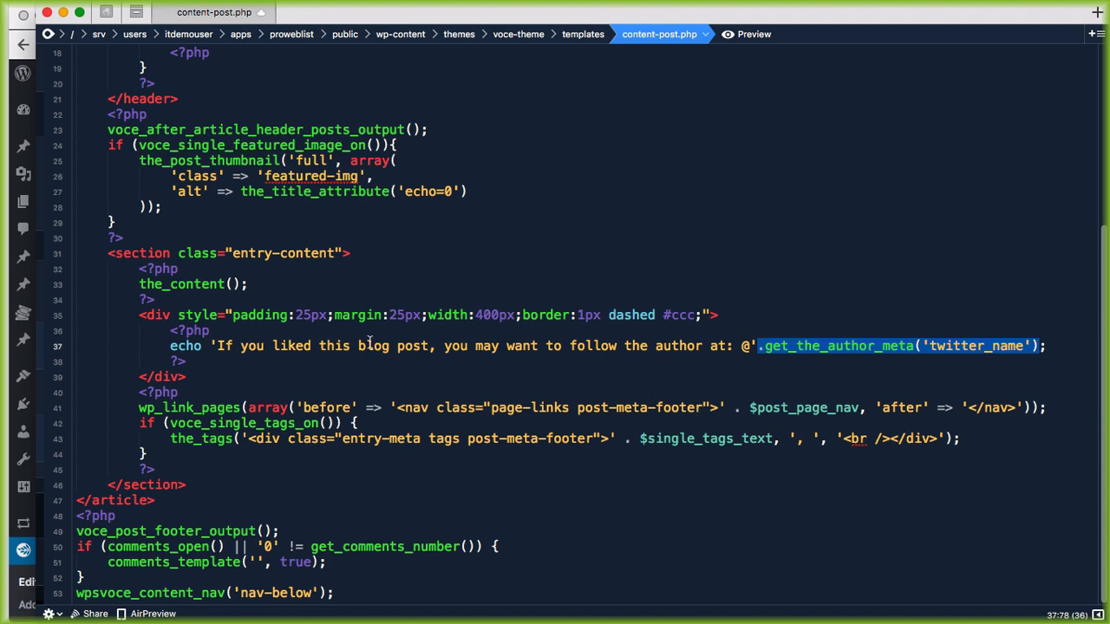
drag(309, 18, 523, 67)
click(305, 19)
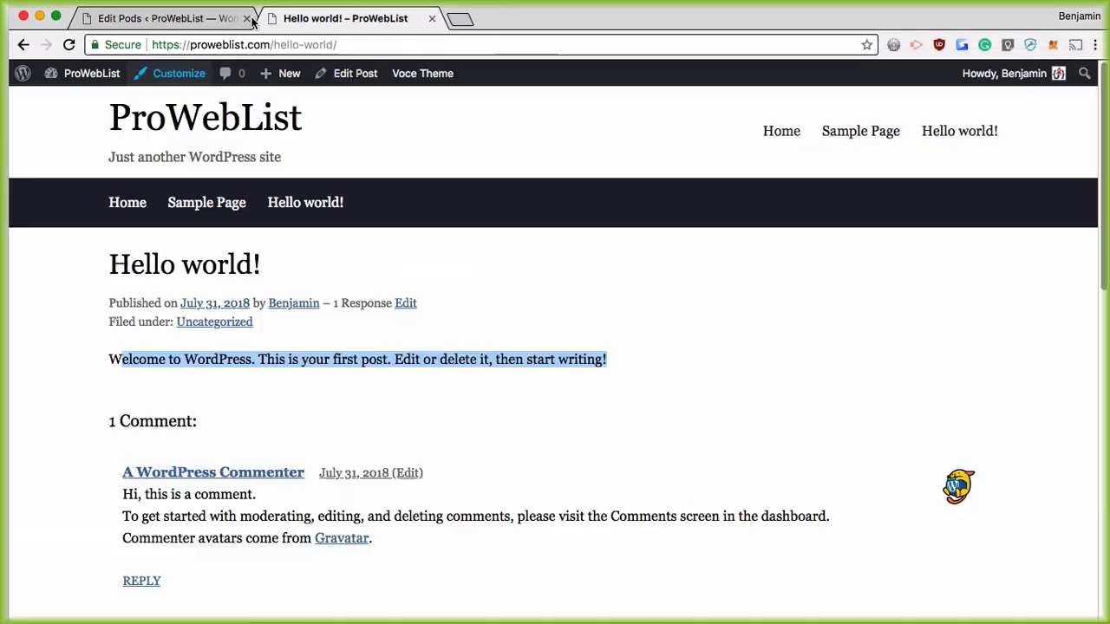
Step: Reload the Hello world! post and highlight the Twitter handle in the dashed follow box
key(super+r)
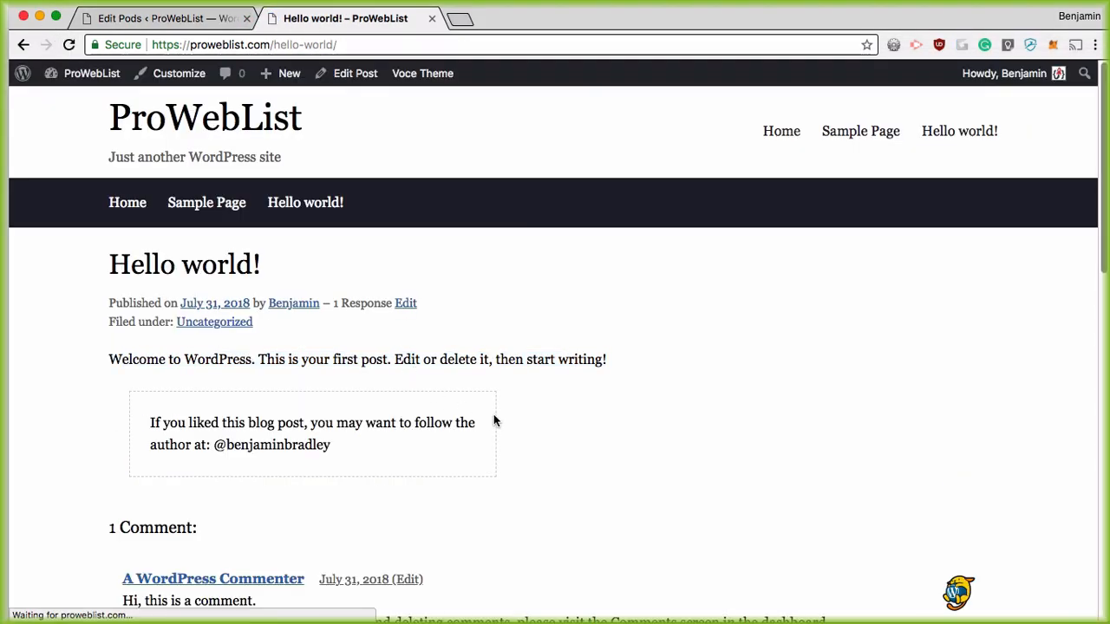
drag(150, 419, 460, 453)
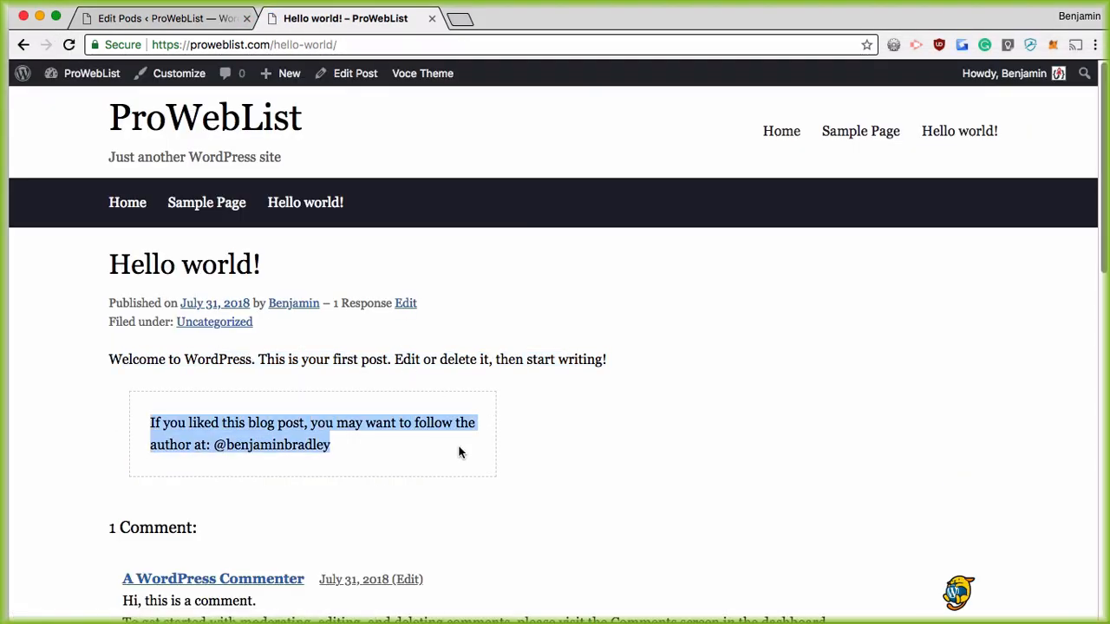
click(350, 454)
drag(211, 448, 371, 464)
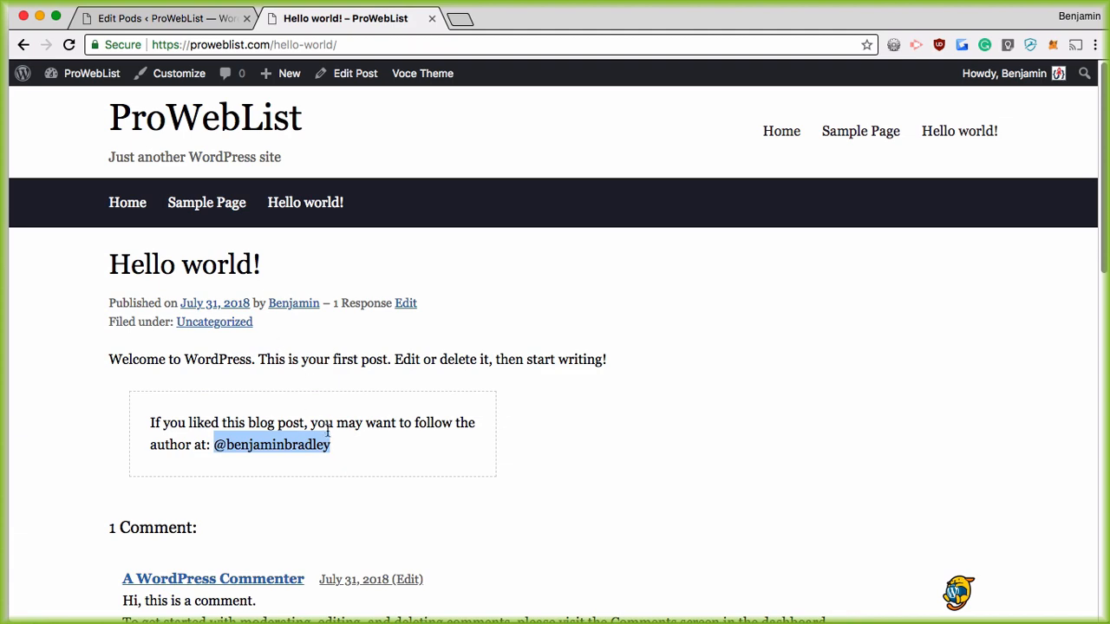
Step: Compare with get_the_author_meta('twitter_name') in Coda, then return to the post
key(super+Tab)
drag(822, 60, 632, 35)
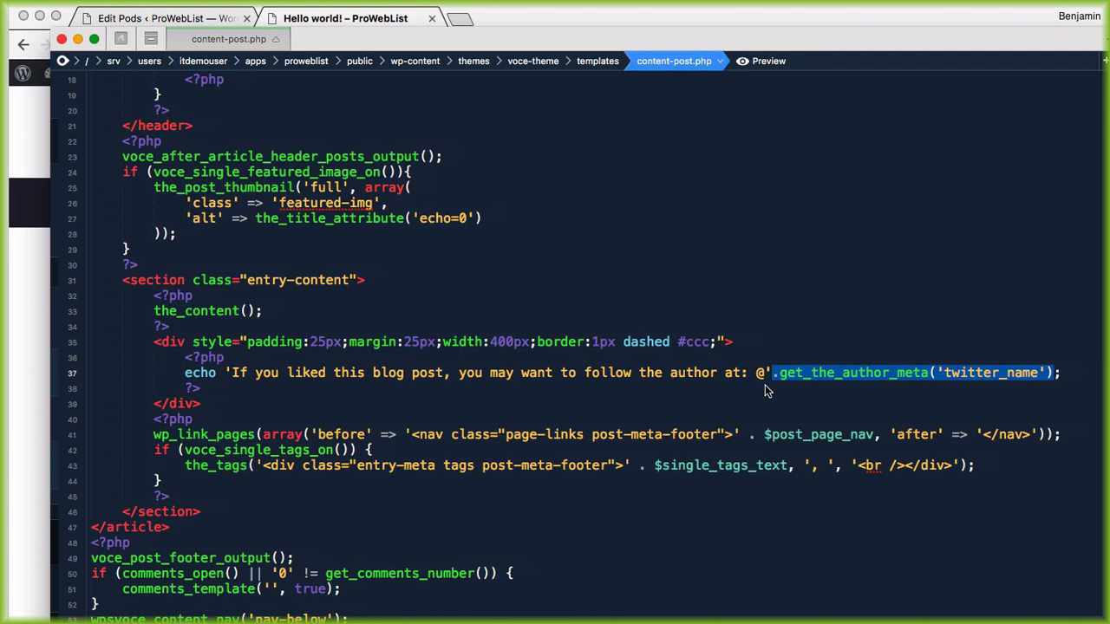
click(847, 388)
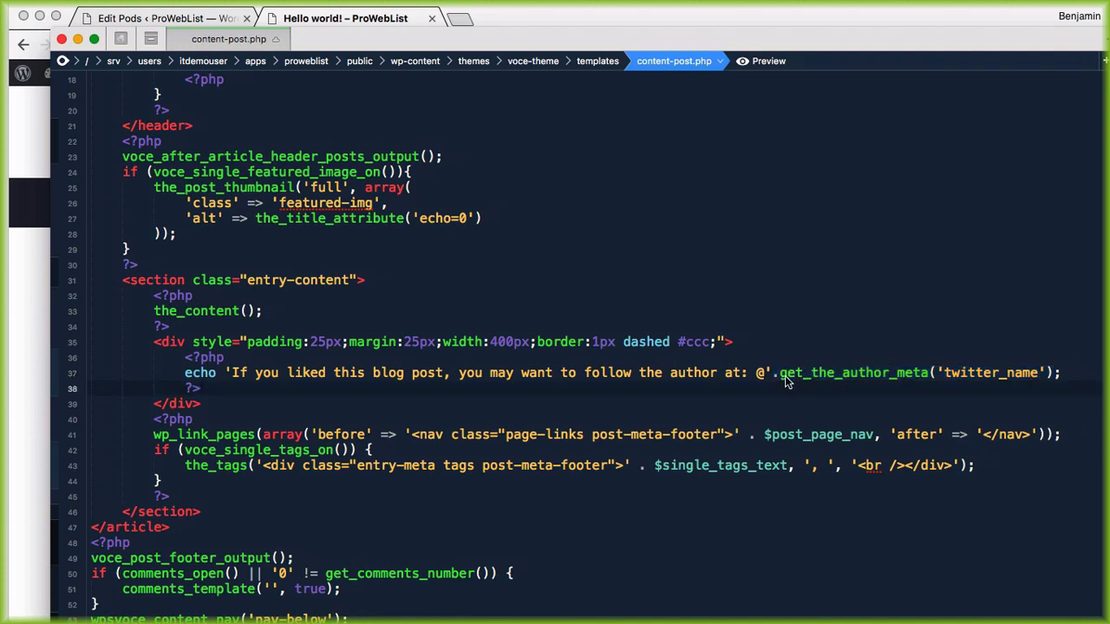
drag(785, 375, 1045, 384)
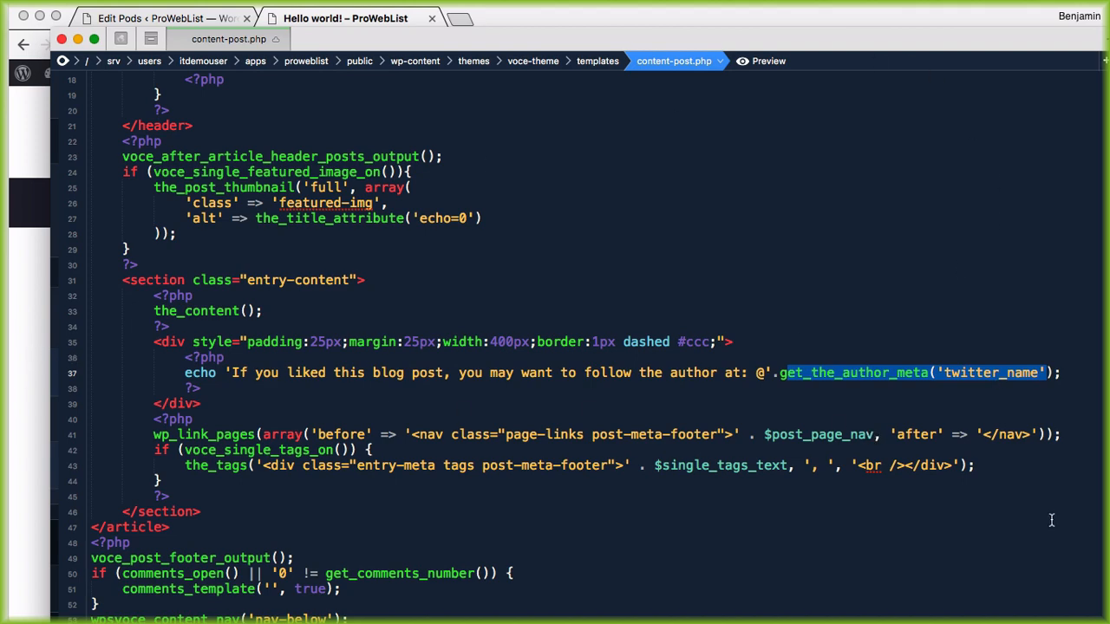
click(17, 345)
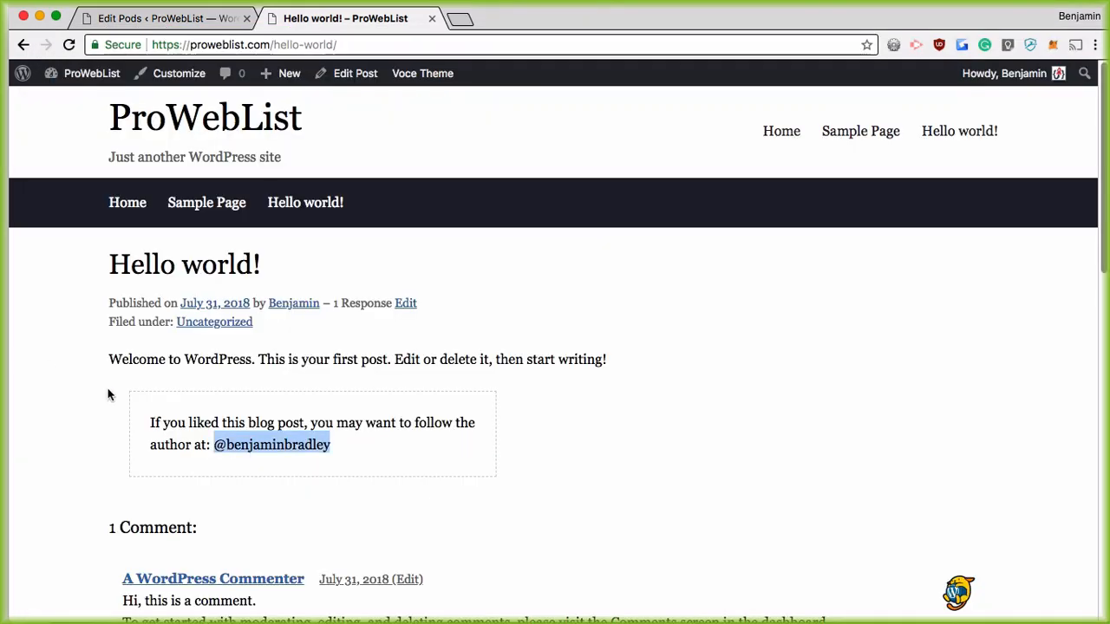
click(338, 427)
scroll(283, 338, down, 3)
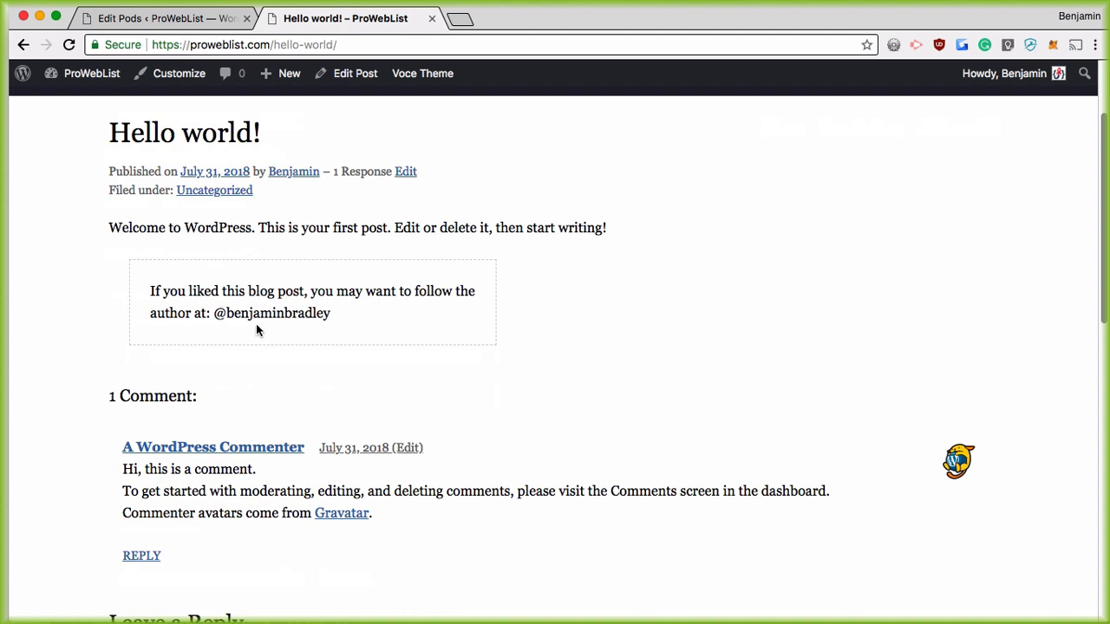
Step: Edit the Hello world! post, enable the Author box, make the Contributor its author, and update
click(403, 173)
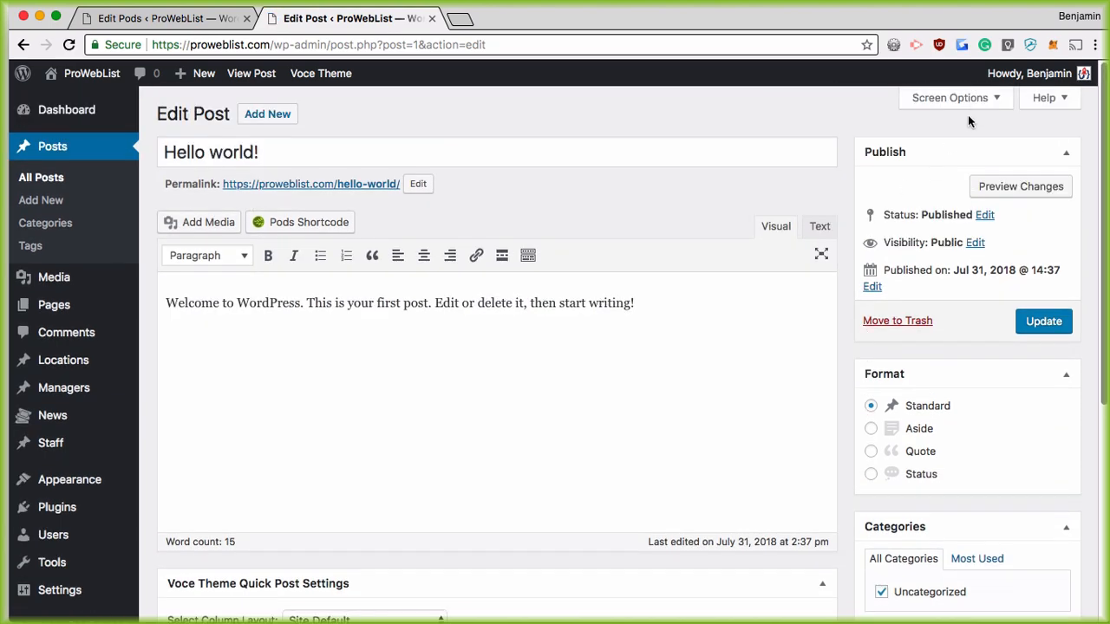
click(970, 98)
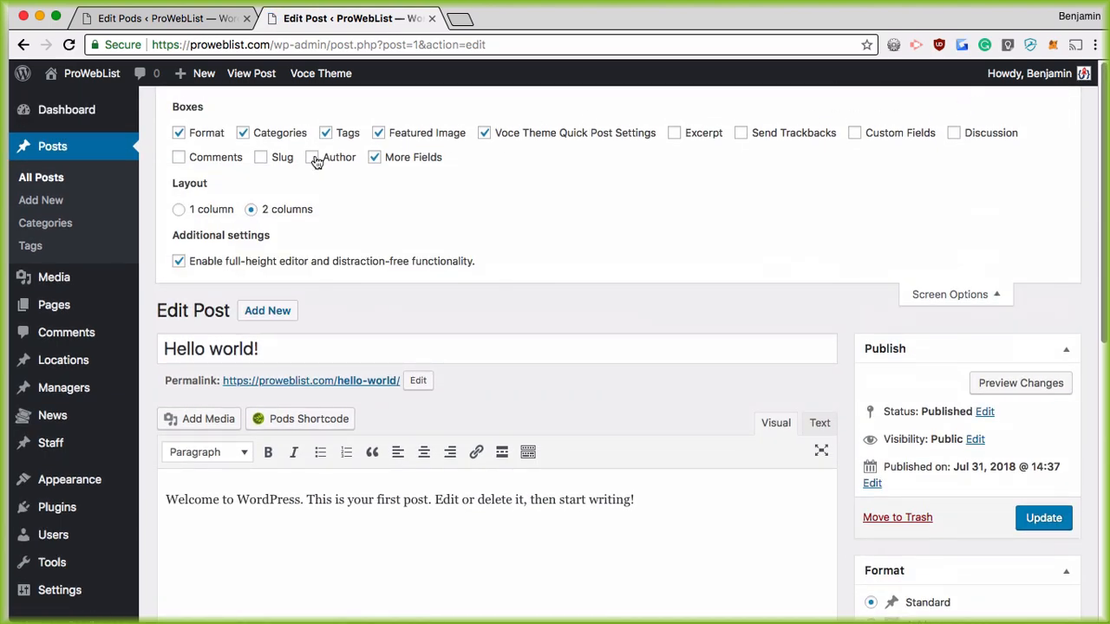
click(969, 296)
scroll(824, 320, down, 5)
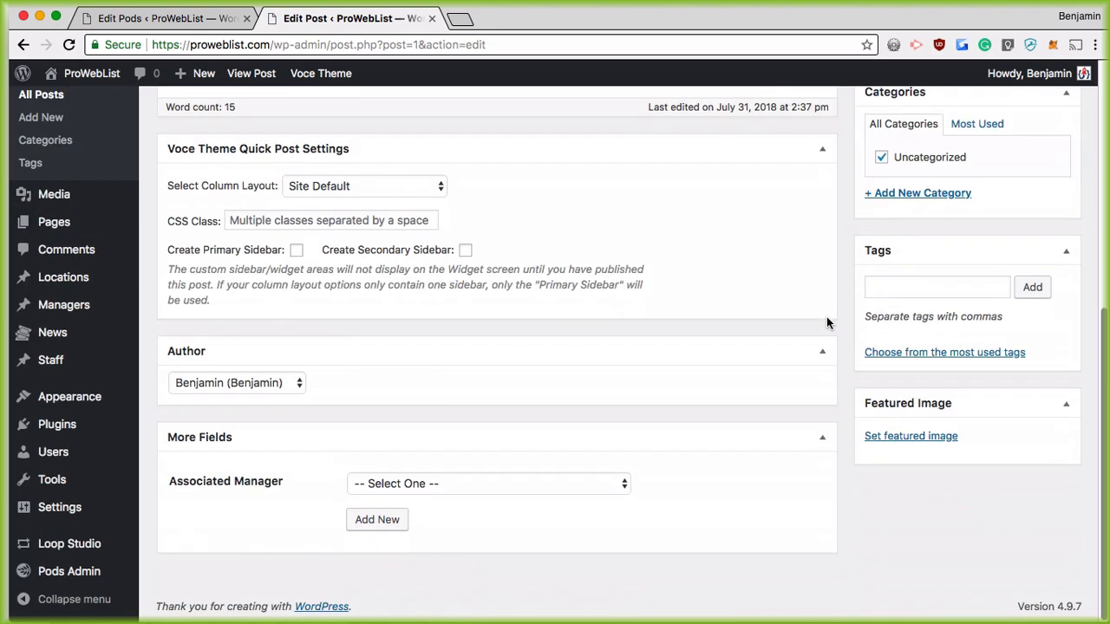
click(296, 386)
click(287, 397)
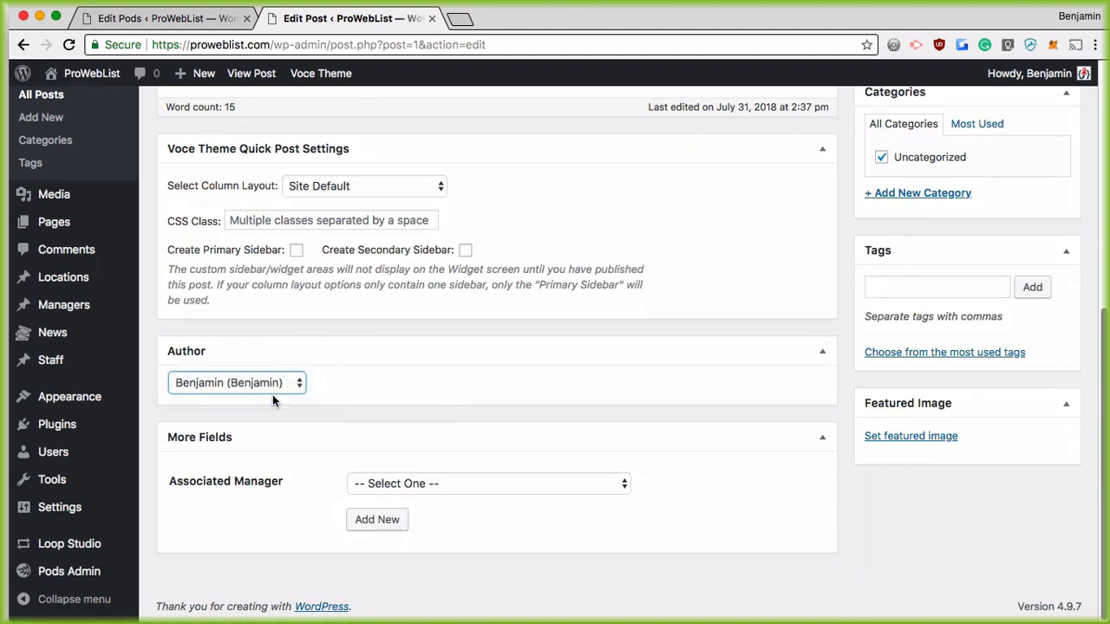
scroll(1072, 339, up, 10)
click(1041, 320)
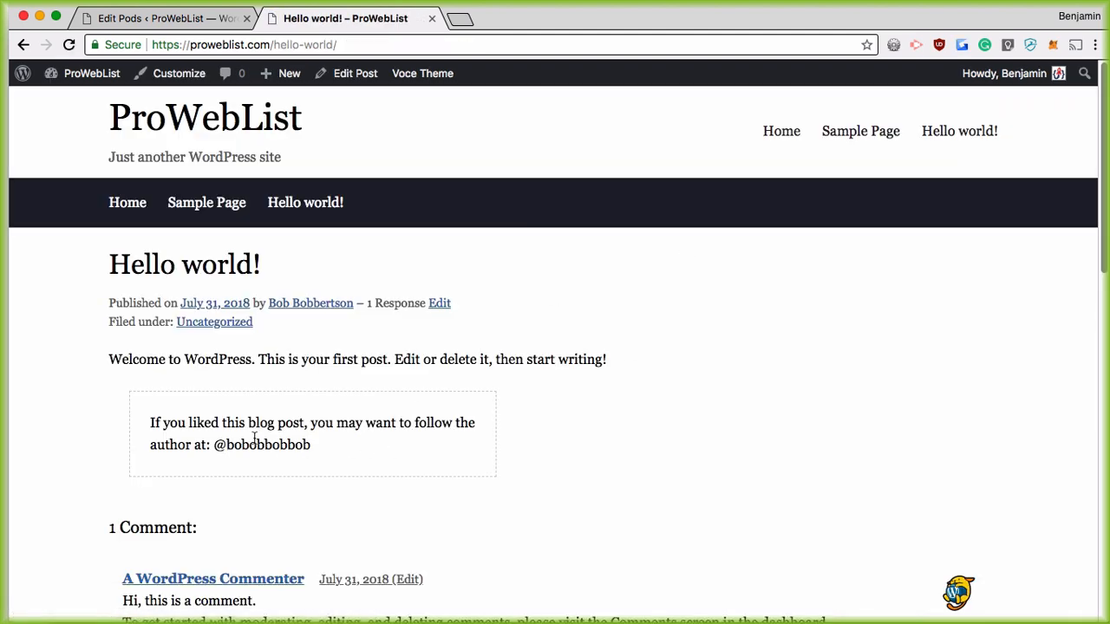
Step: Highlight the new author's Twitter handle on the post, then close the Hello world! tab
drag(213, 447, 311, 451)
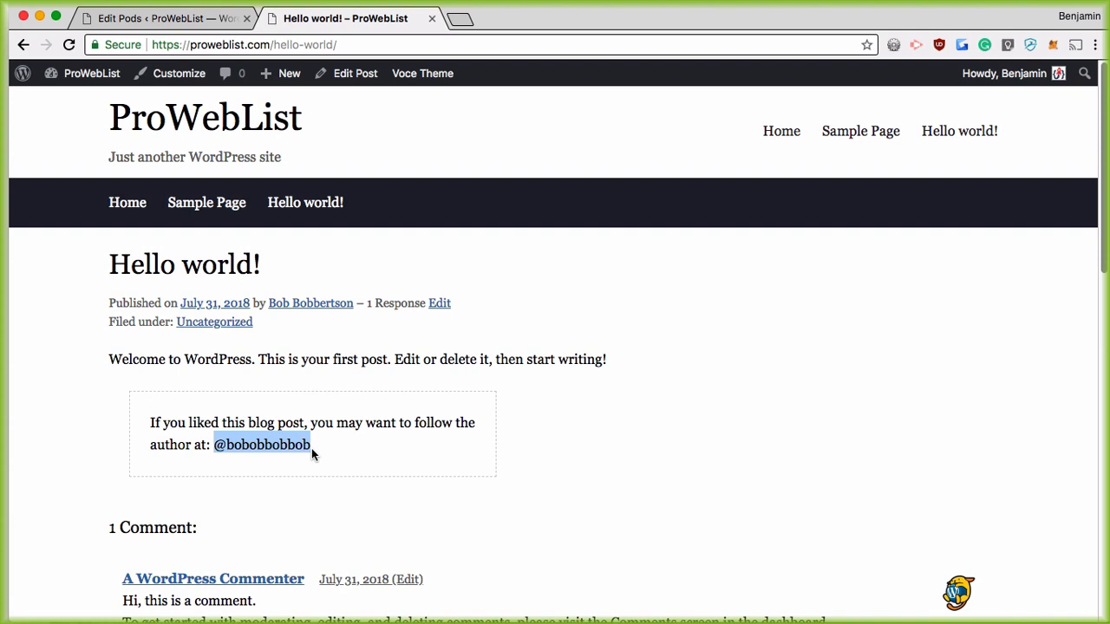
scroll(507, 338, down, 1)
scroll(502, 334, down, 3)
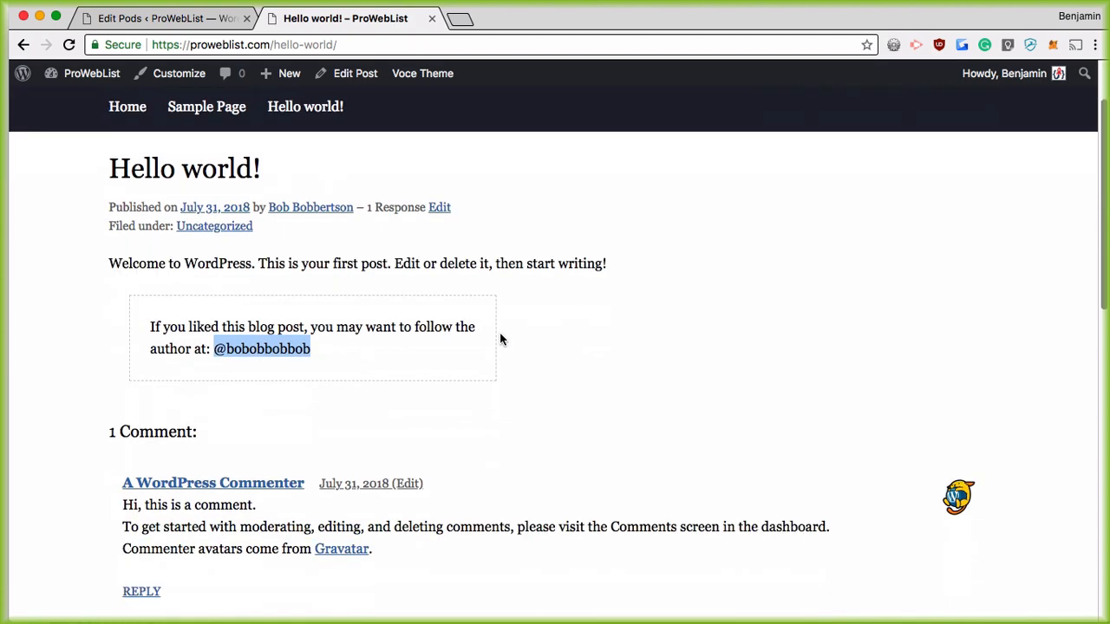
scroll(502, 330, up, 5)
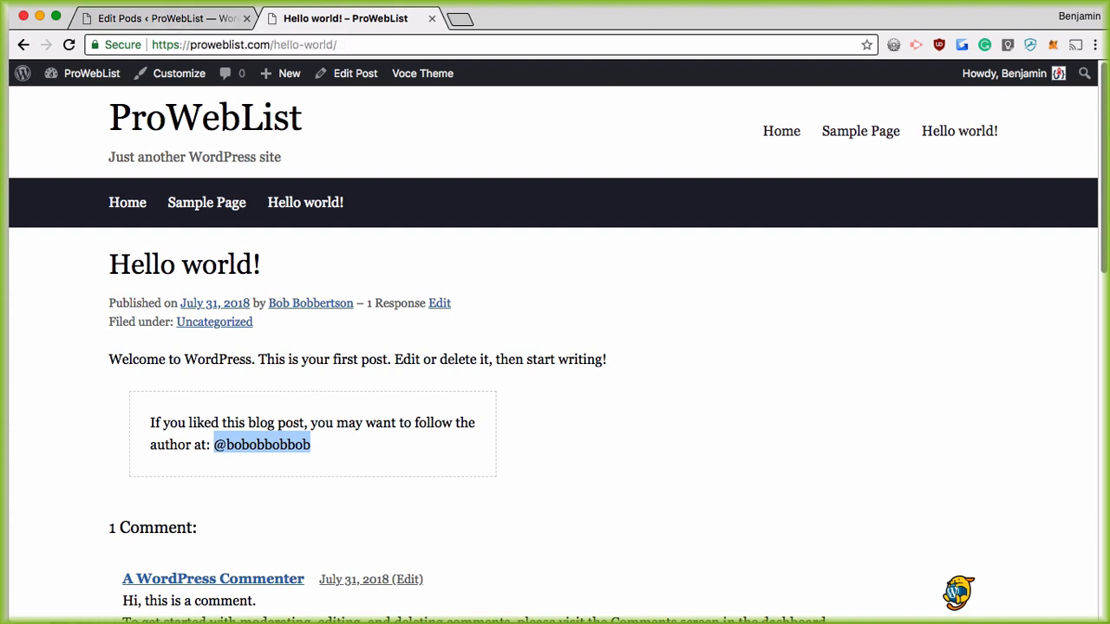
click(431, 18)
click(260, 441)
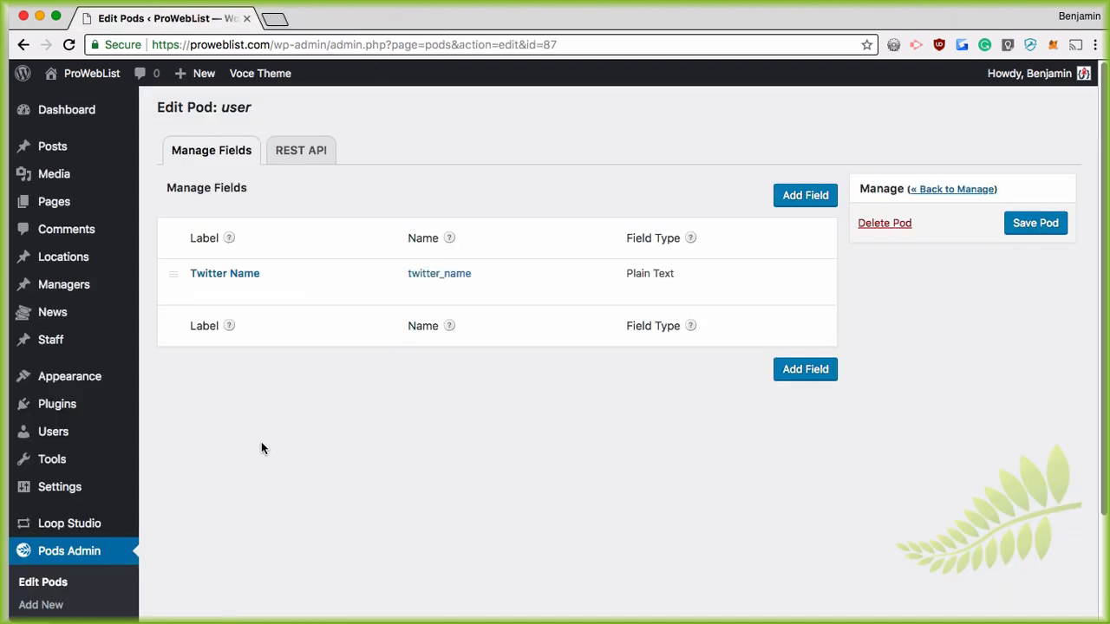
Step: Look through the Staff and Managers Add New screens, then open the Locations list
click(48, 343)
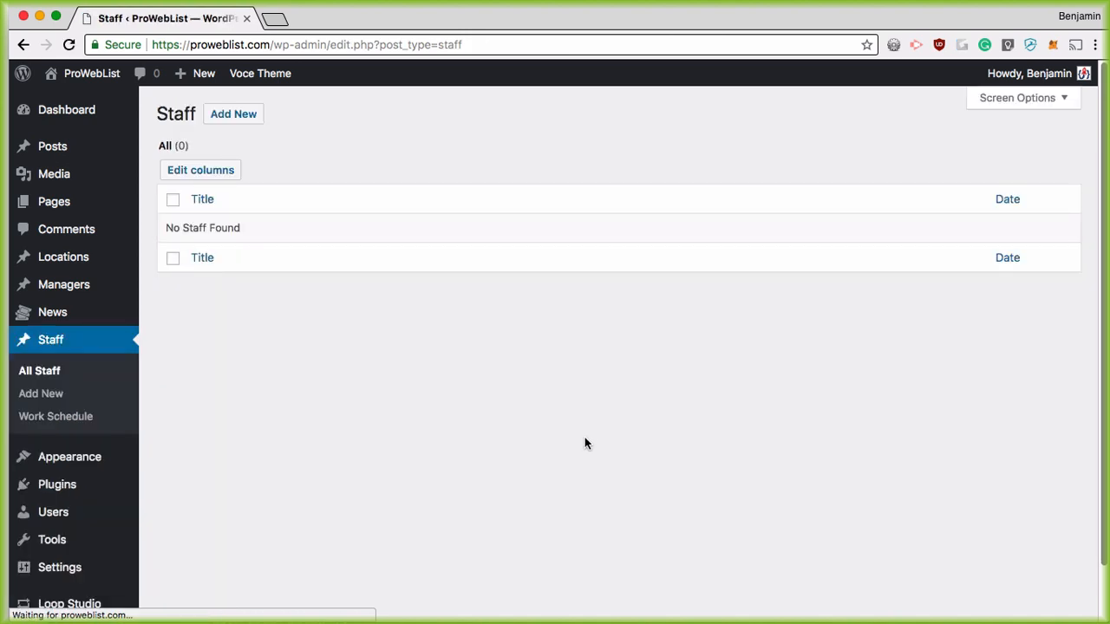
click(234, 115)
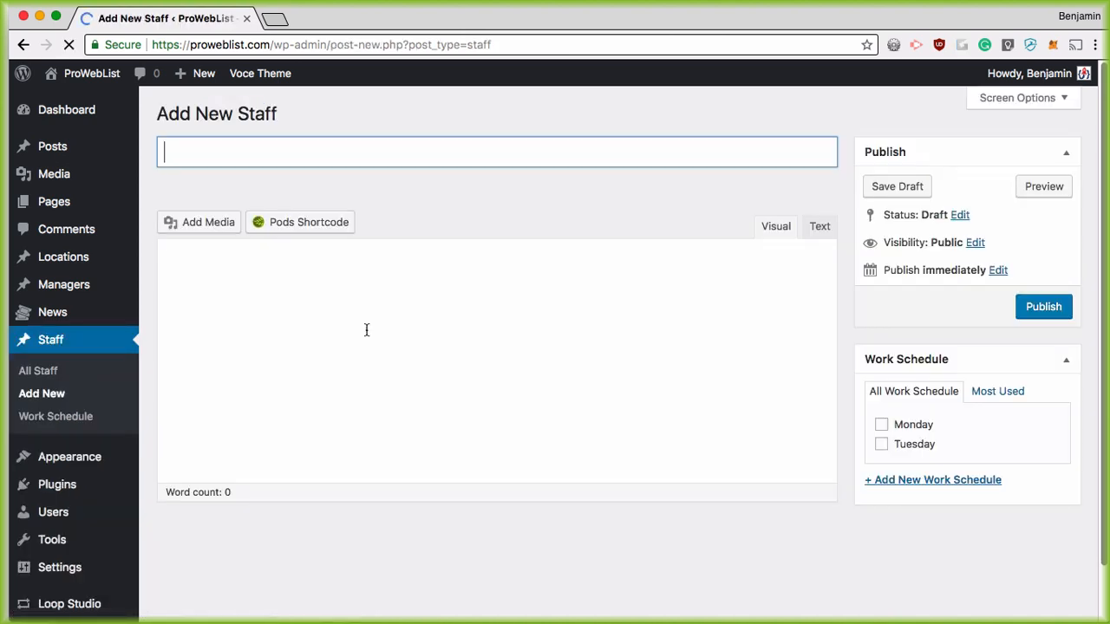
click(63, 285)
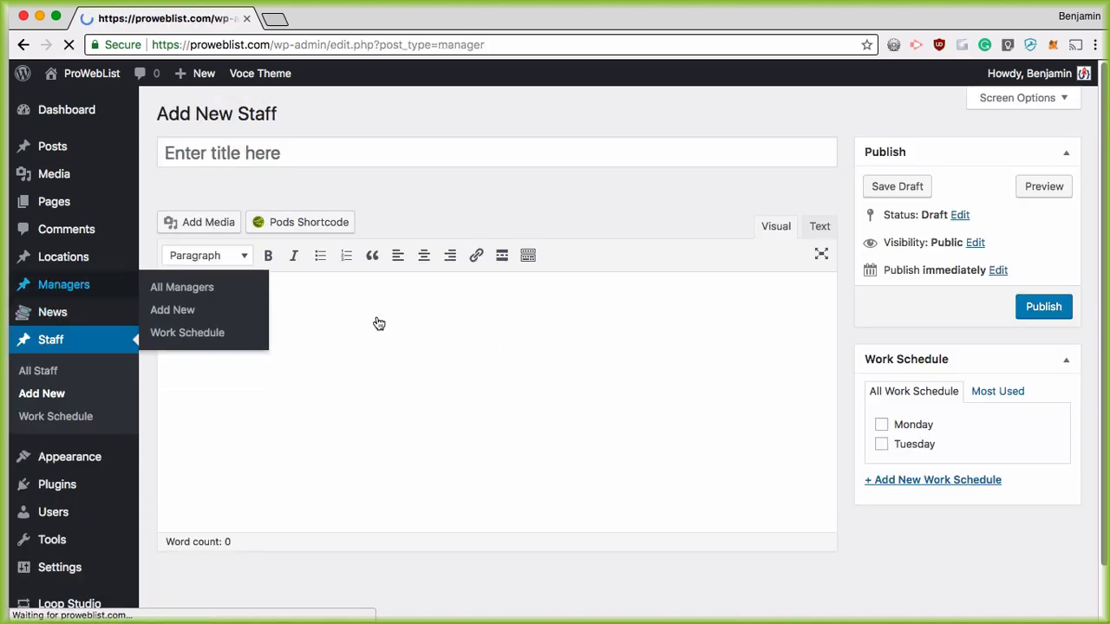
click(280, 116)
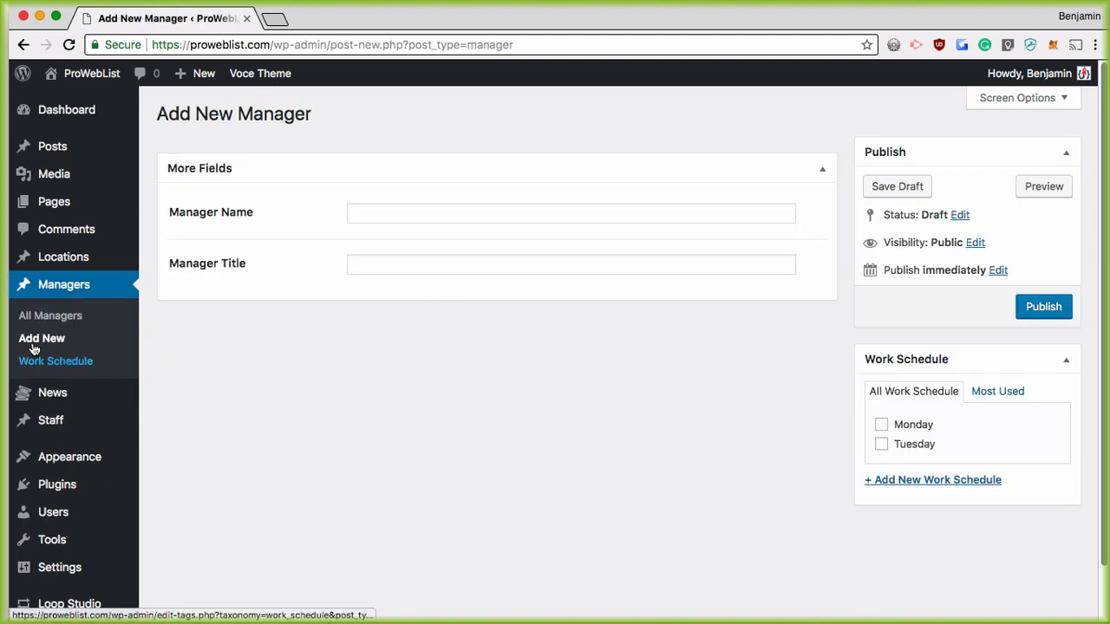
click(48, 256)
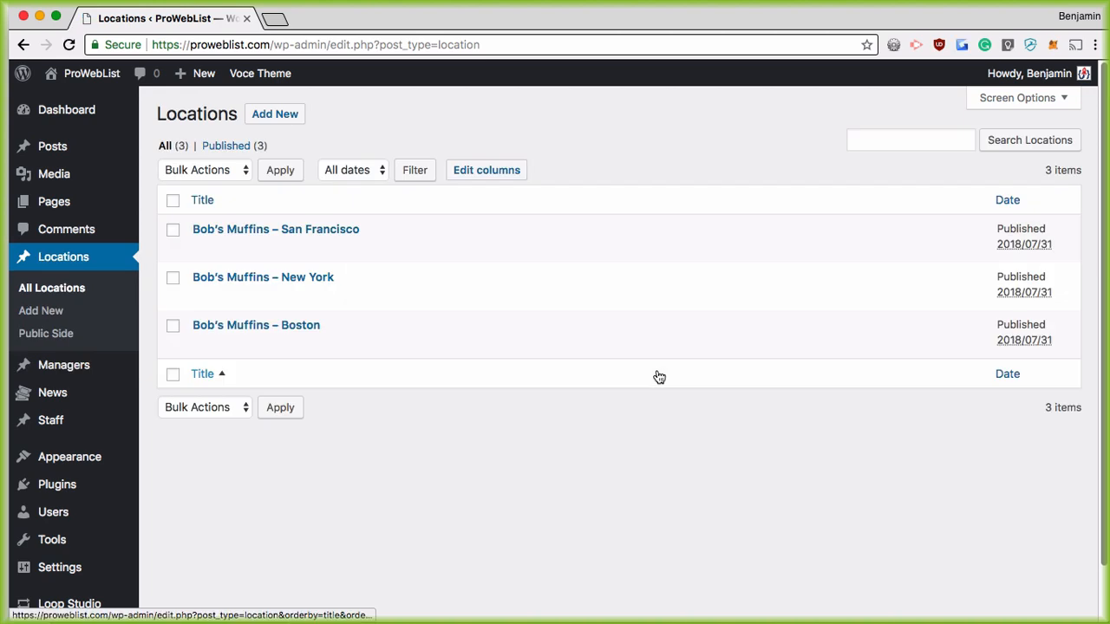
Step: Start a blank Location with Add New beside the Locations heading
click(282, 116)
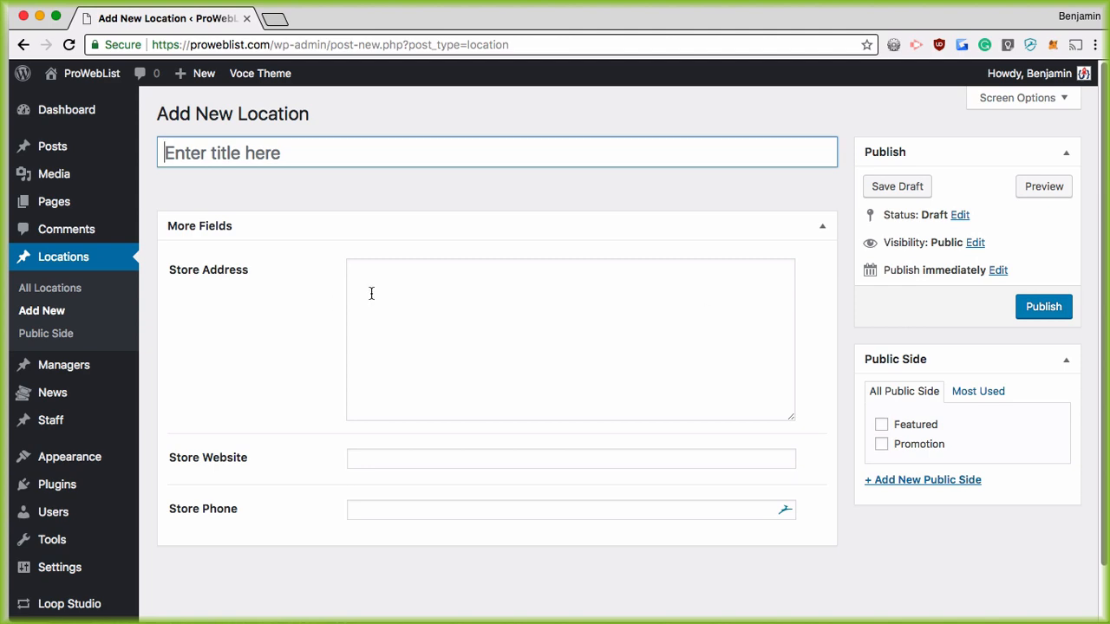
Step: Maximize Coda, open blank-theme/functions.php from the file sidebar and enlarge the code font
key(super+Tab)
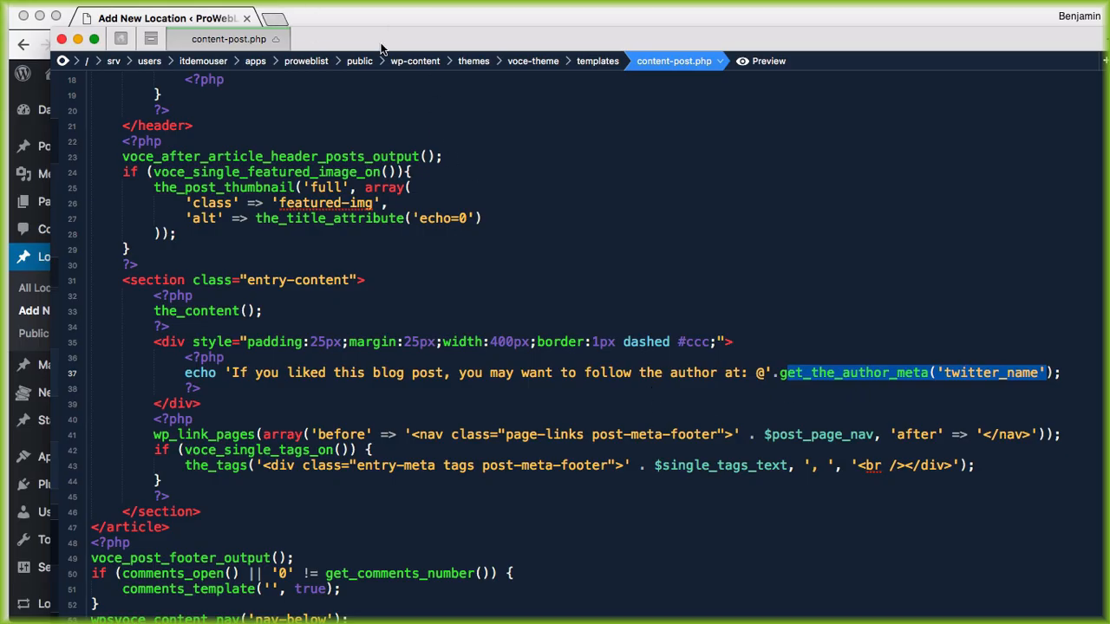
drag(623, 35, 469, 35)
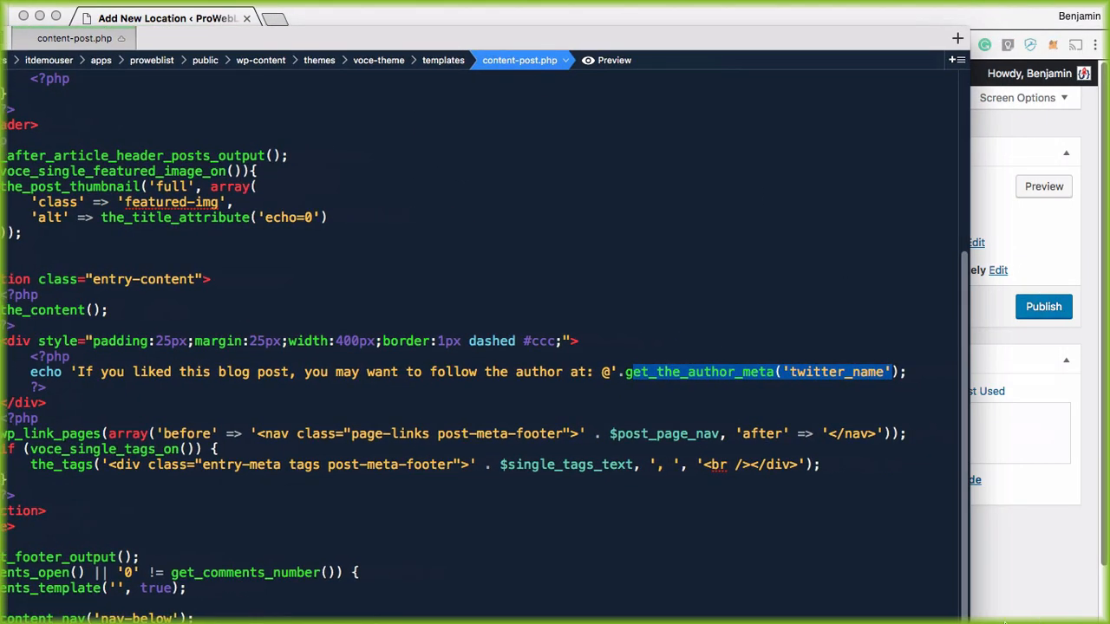
double_click(770, 45)
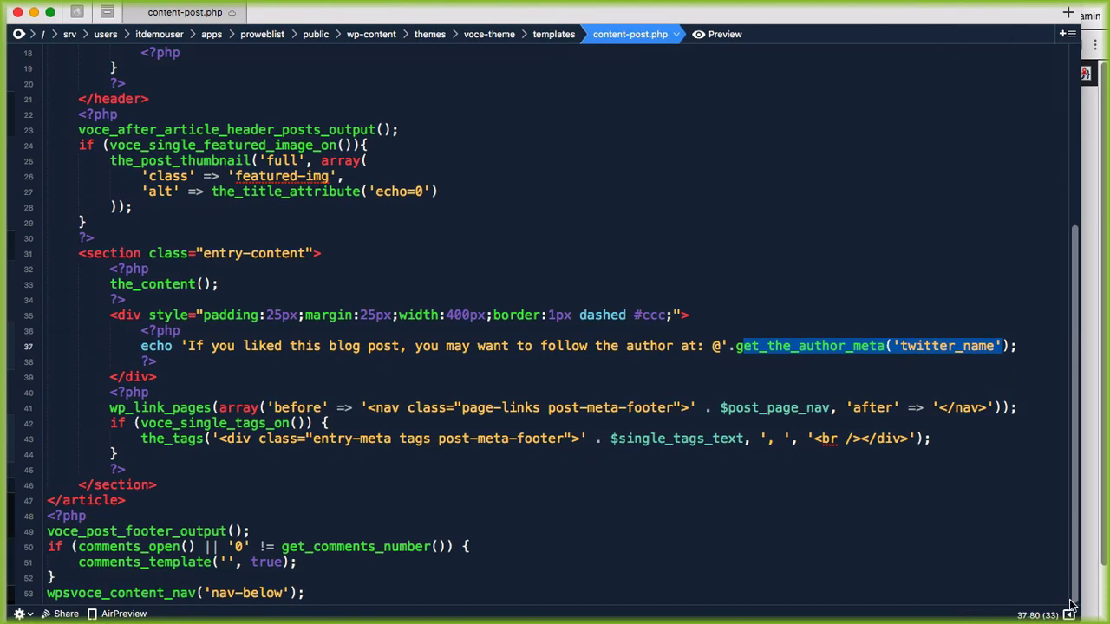
click(1069, 614)
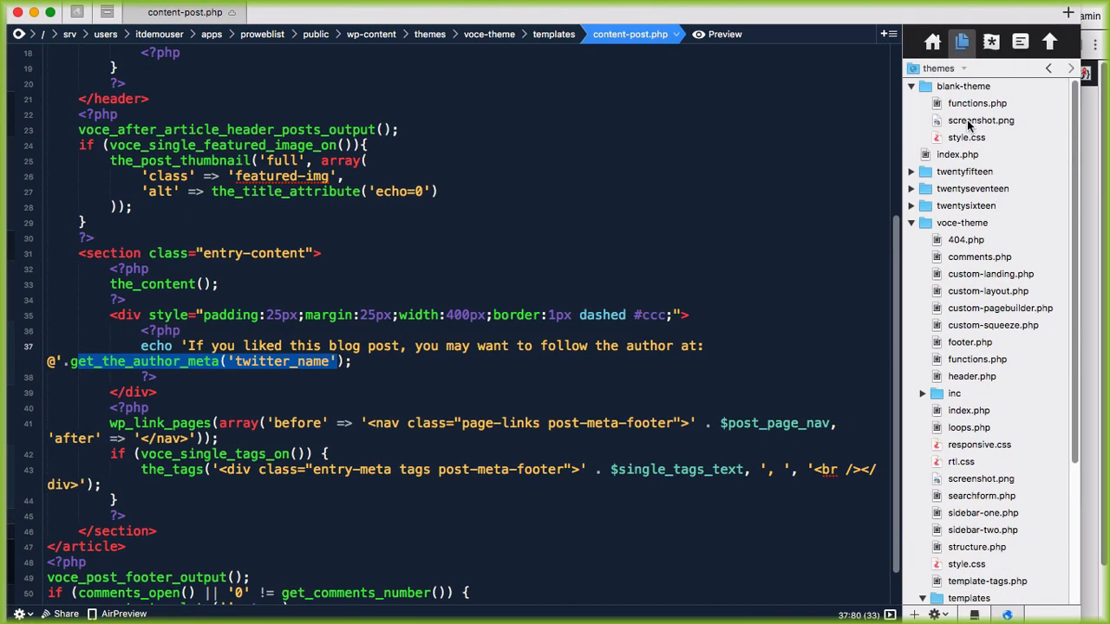
double_click(975, 104)
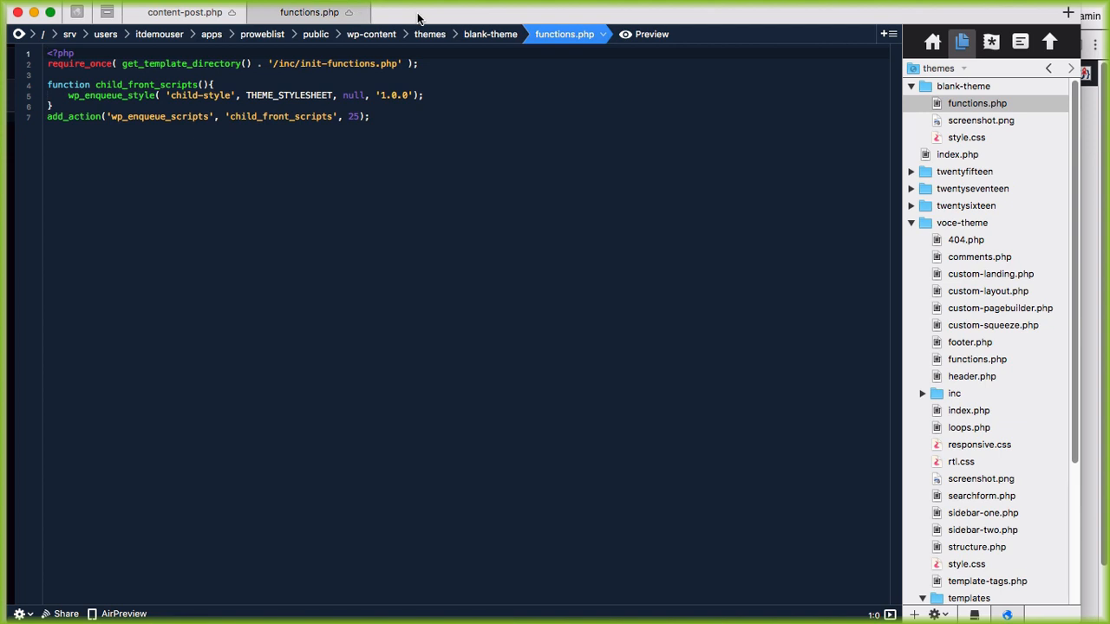
key(super+plus)
key(super+plus)
key(super+plus)
key(super+plus)
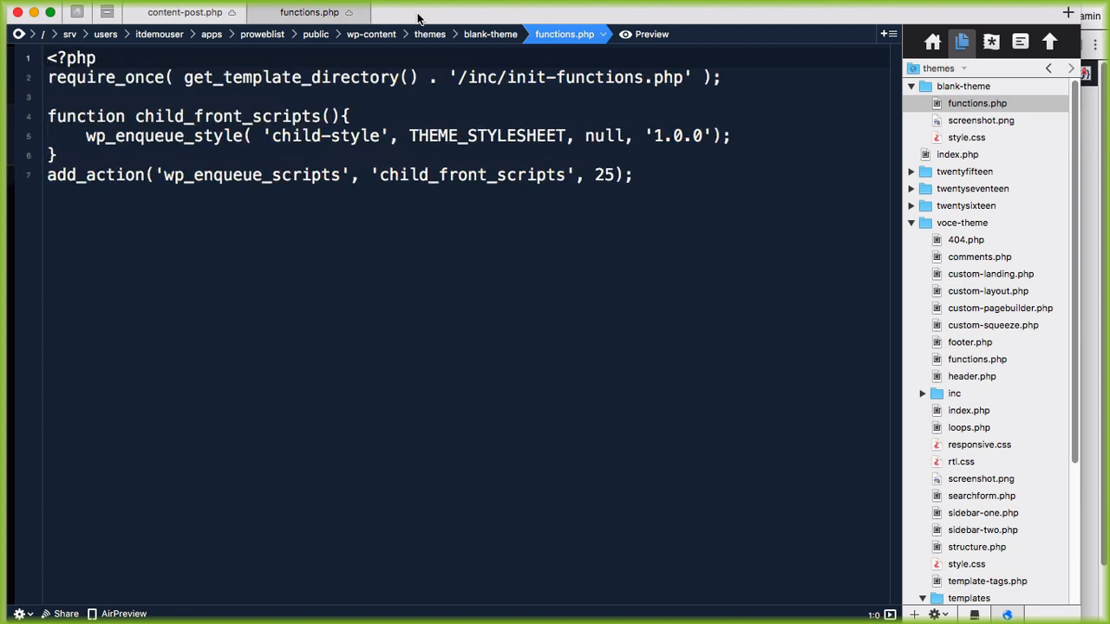
Step: Add blank lines below the existing code and move Coda aside to reveal the Add New Location page
click(735, 78)
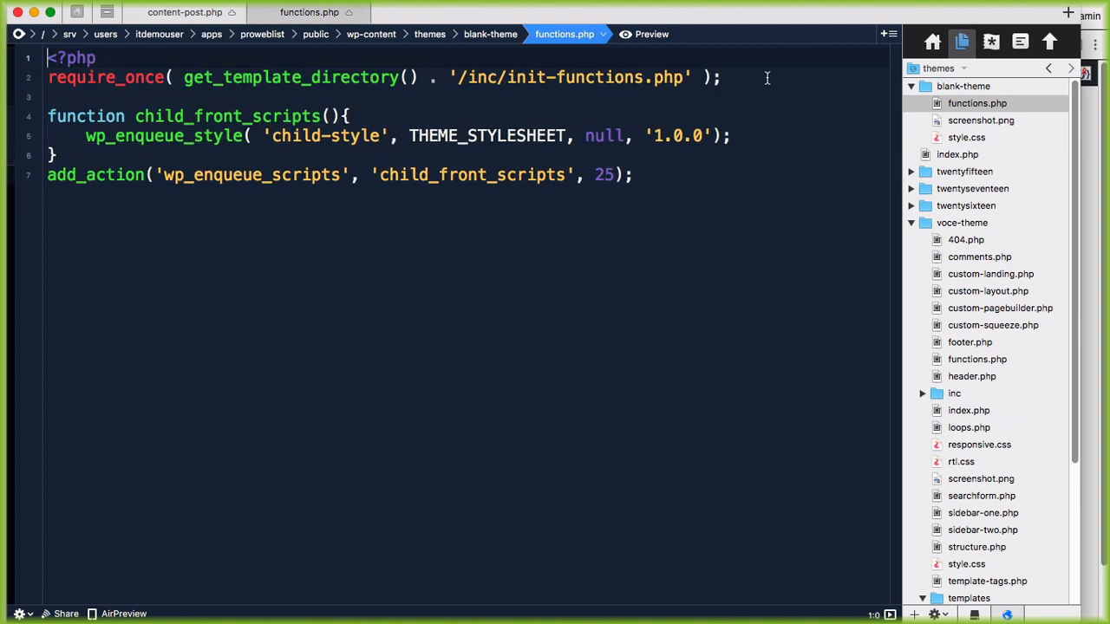
click(673, 182)
key(Return)
key(Return)
key(Return)
key(Return)
key(Return)
key(Return)
key(Return)
key(Return)
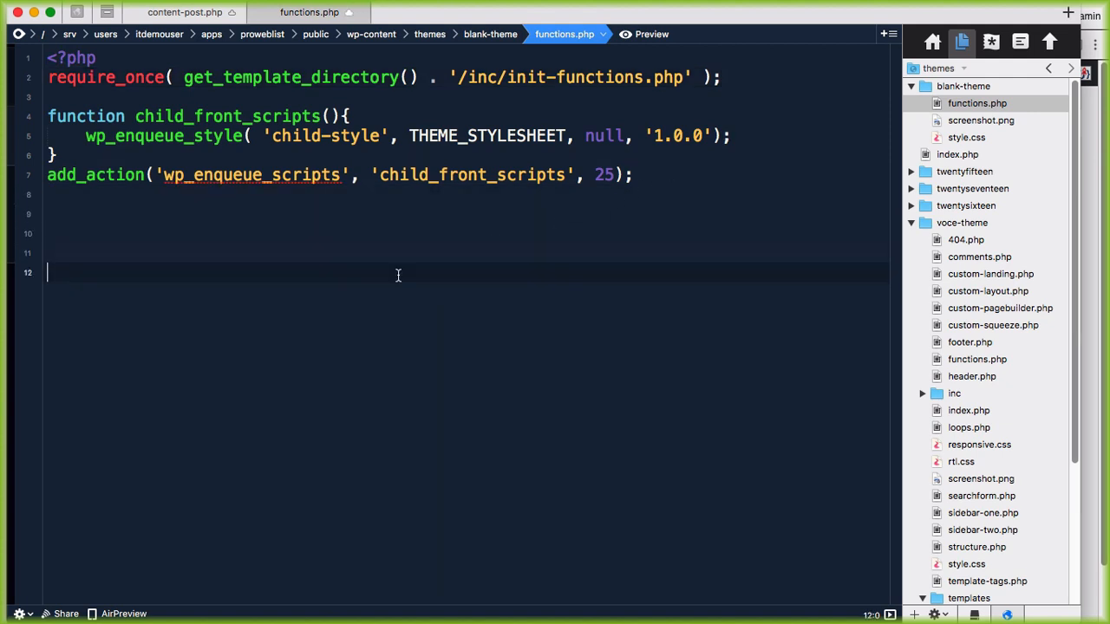
key(Return)
key(Return)
key(Return)
key(Return)
key(Return)
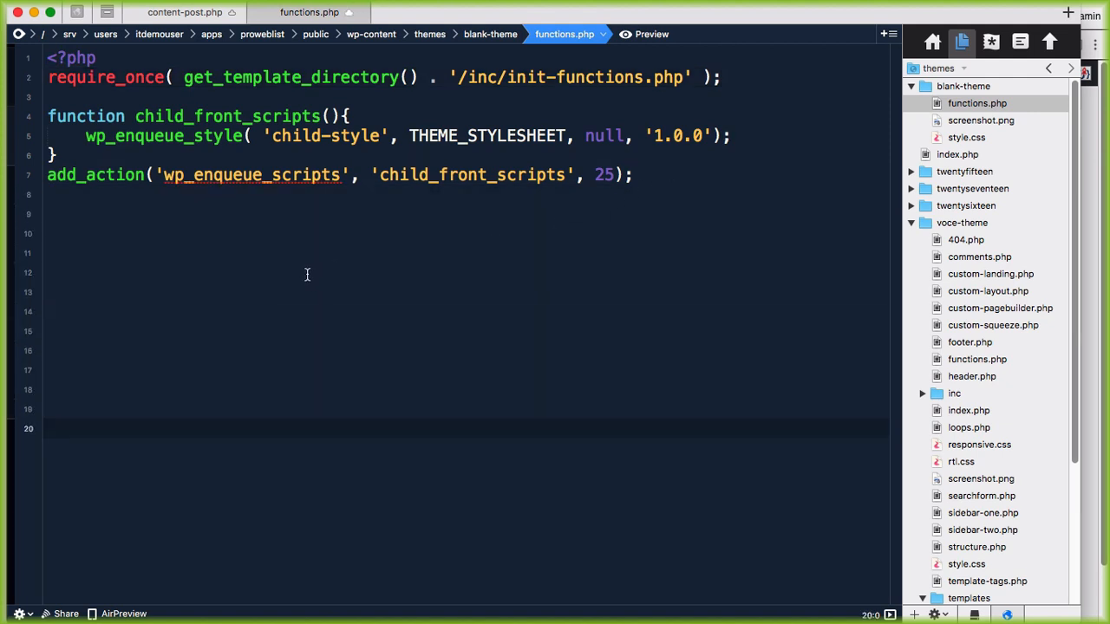
click(70, 233)
drag(476, 12, 775, 19)
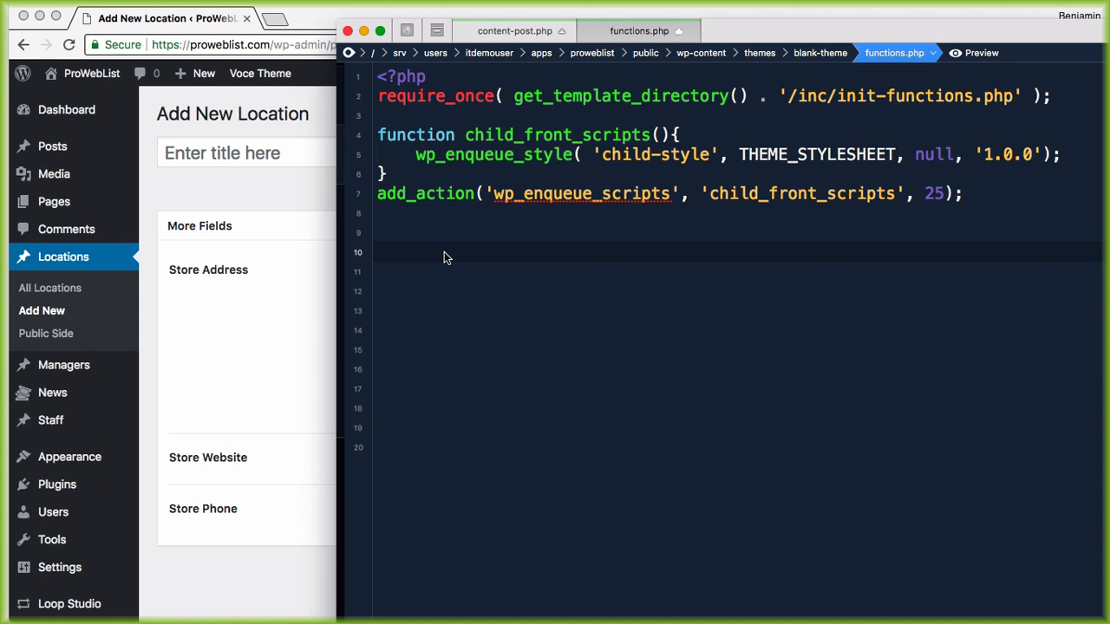
Step: Type add_action('pods_meta_groups', 'customize_location_metabox', 10, 2); and begin 'function' on the next line
text(ad)
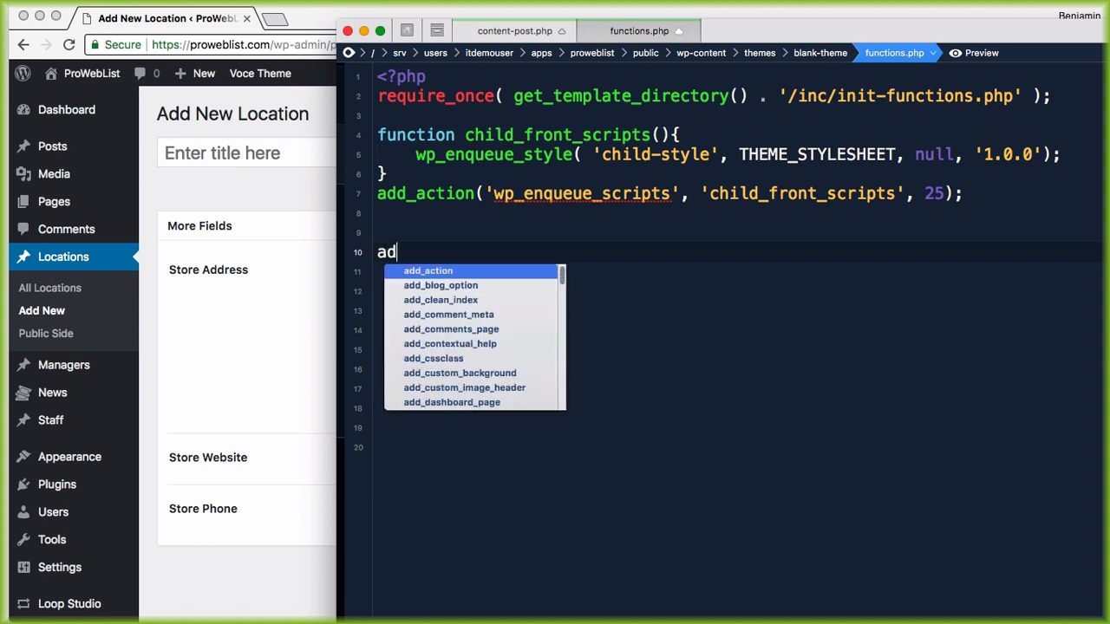
text(d_action)
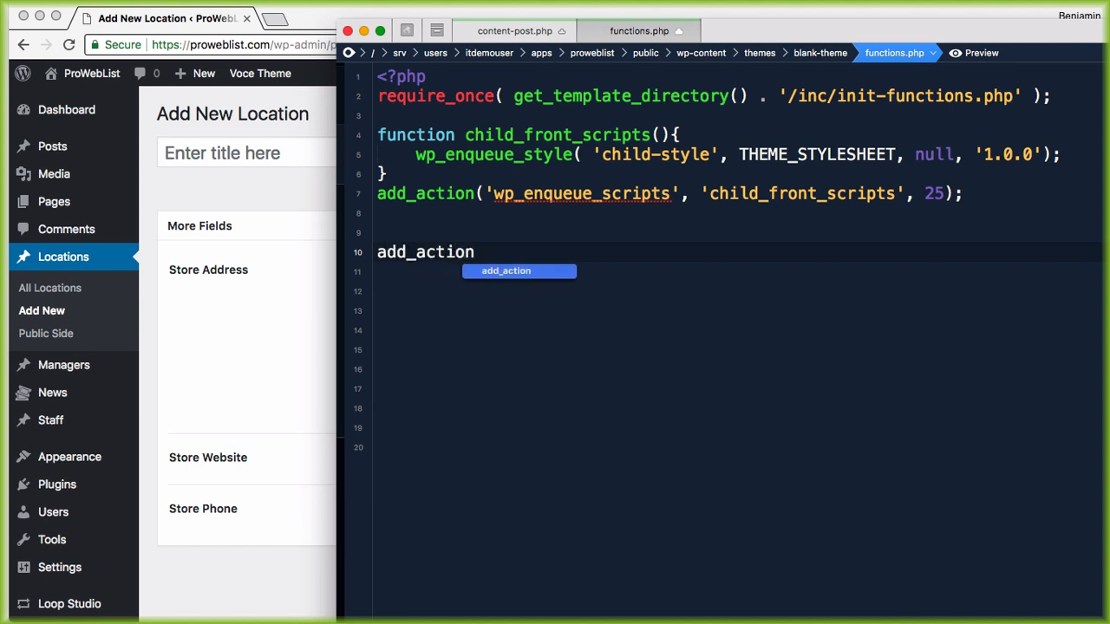
text(();)
key(Left)
key(Left)
key(Left)
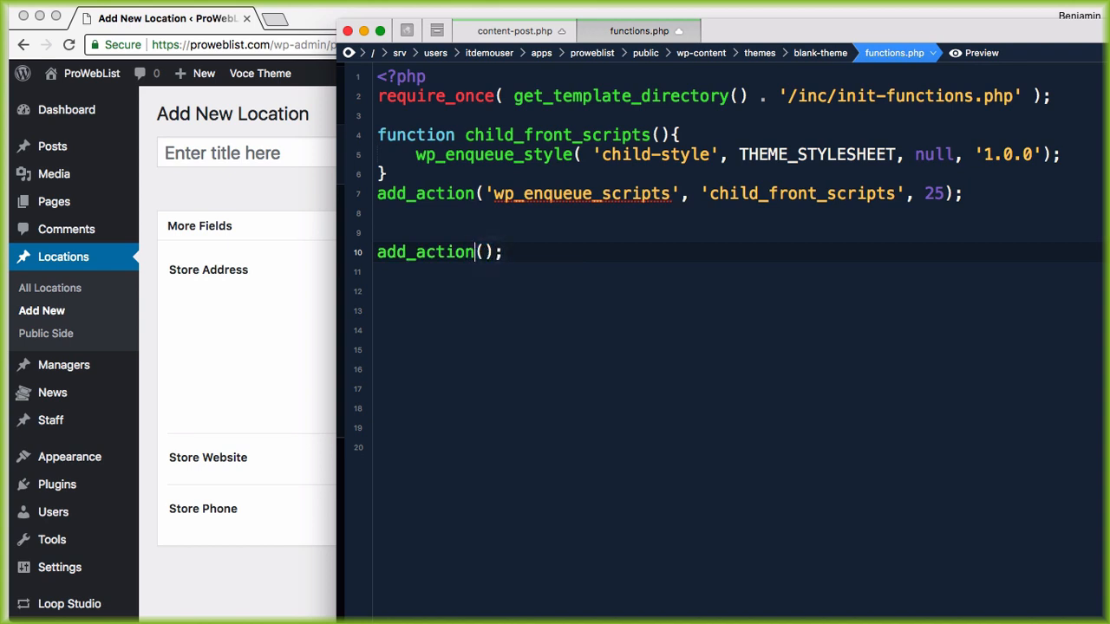
key(Right)
text(')
key(Delete)
text(pods_)
text(meta_groups)
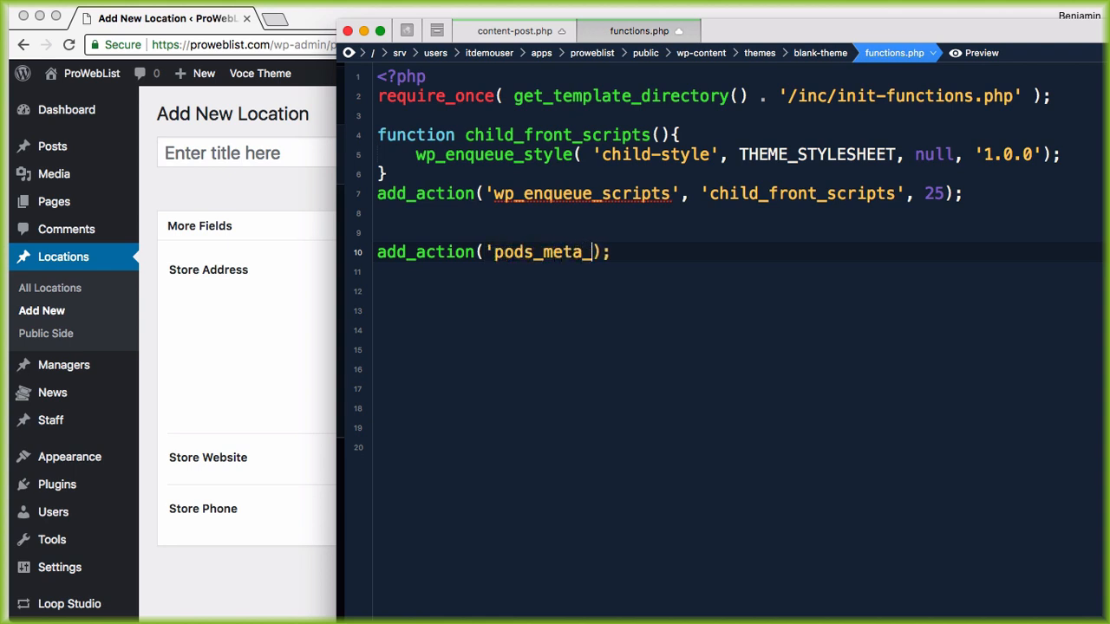
text(', )
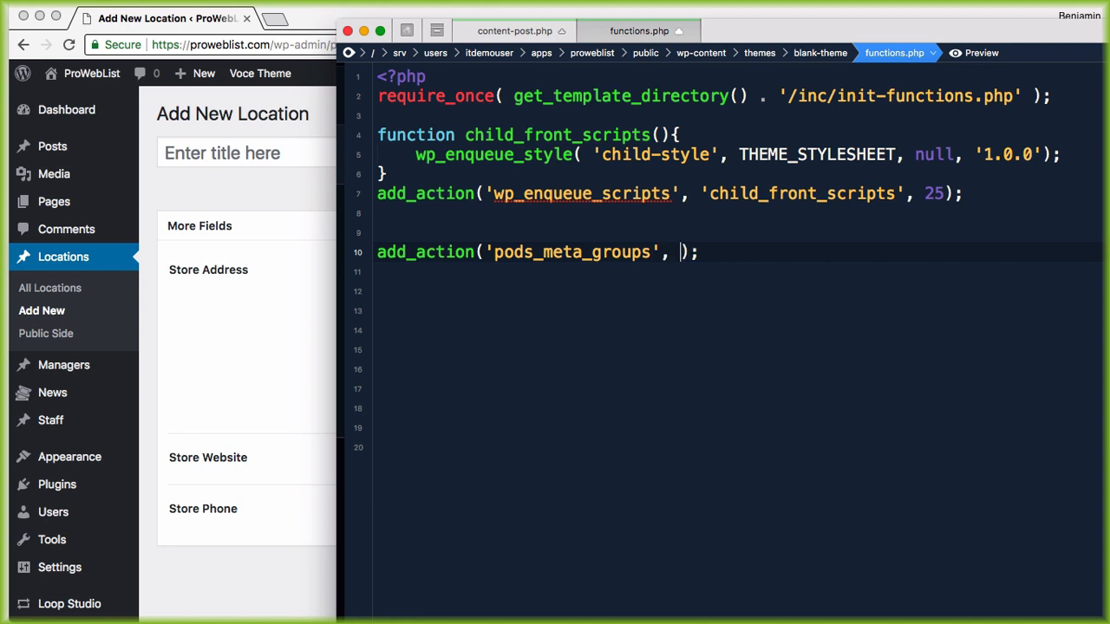
text(')
text(customize)
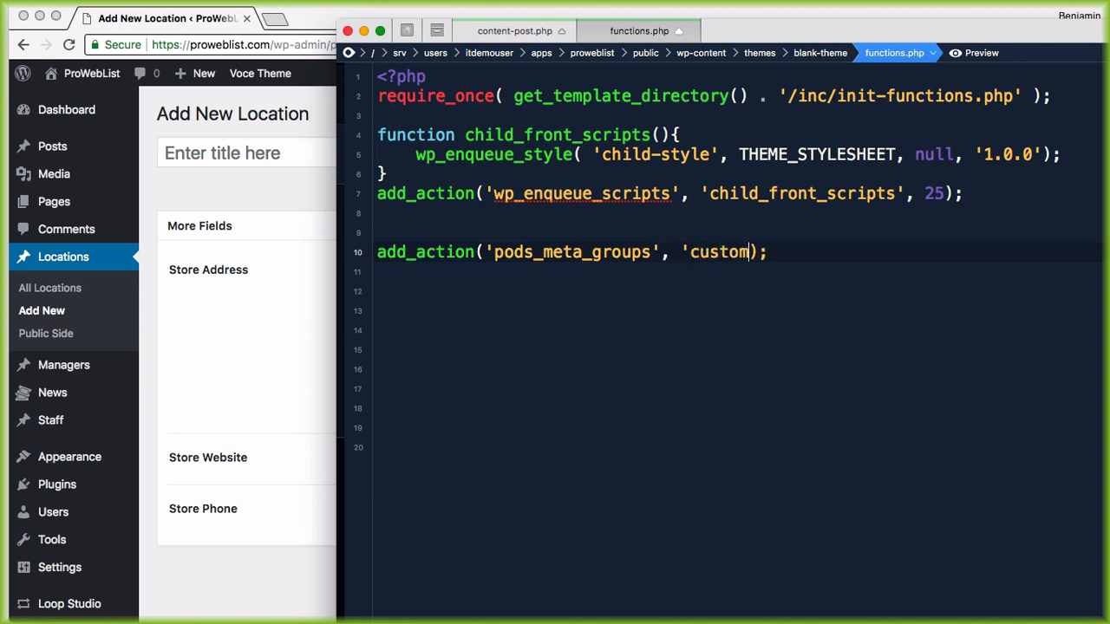
text(_location_meta)
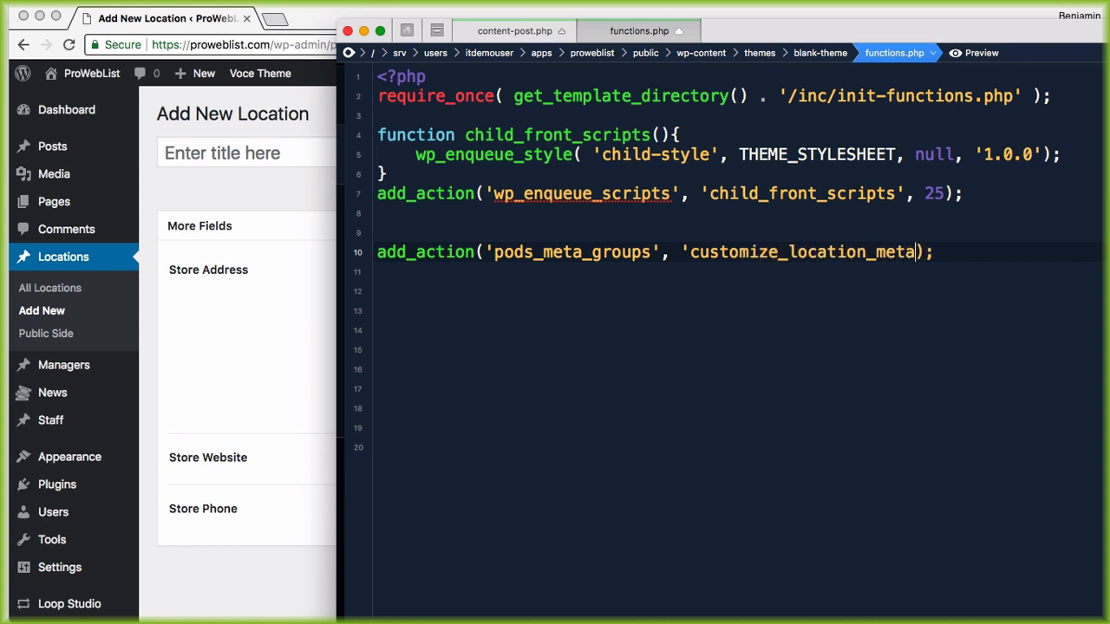
text(box', 10, 2)
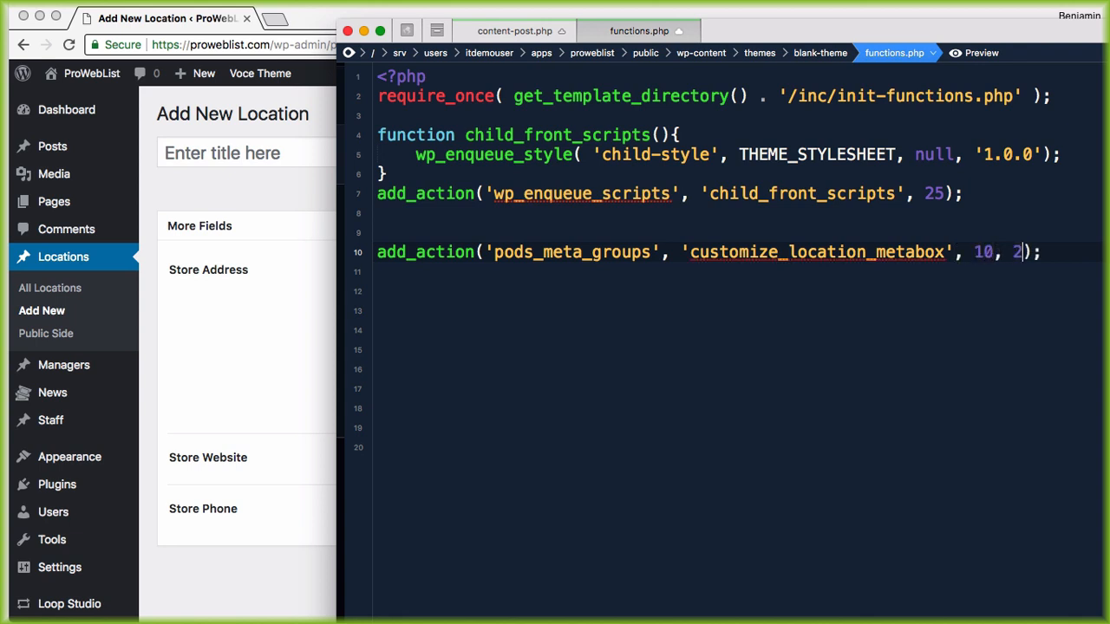
key(Right)
key(Right)
key(Return)
text(function)
Step: Declare customize_location_metabox(){ with an empty body by pasting the copied callback name
double_click(783, 252)
key(super+c)
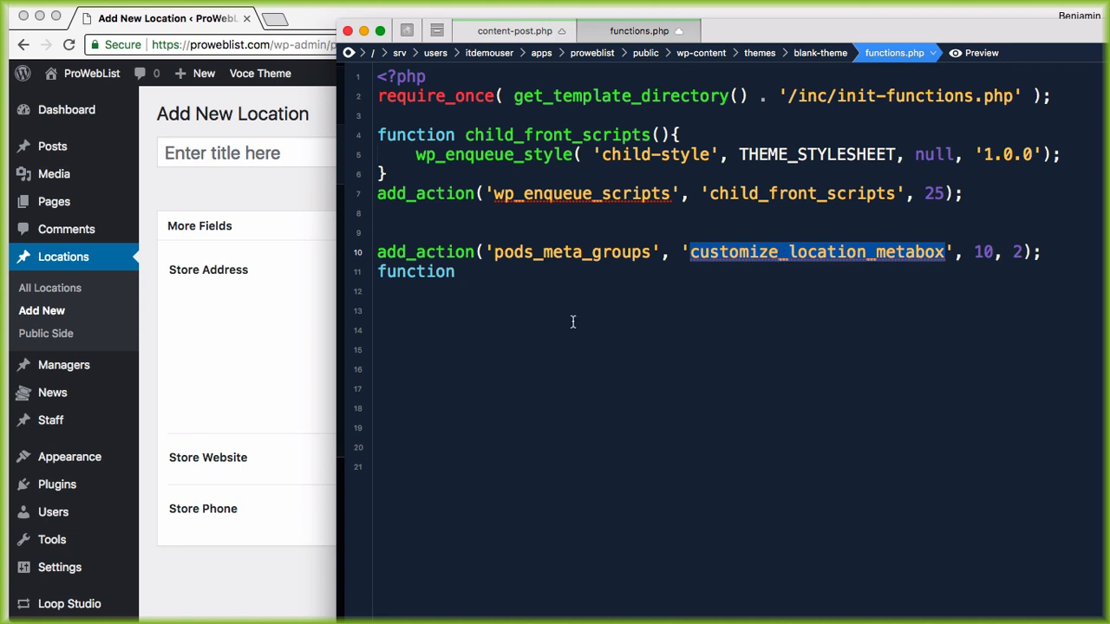
click(516, 271)
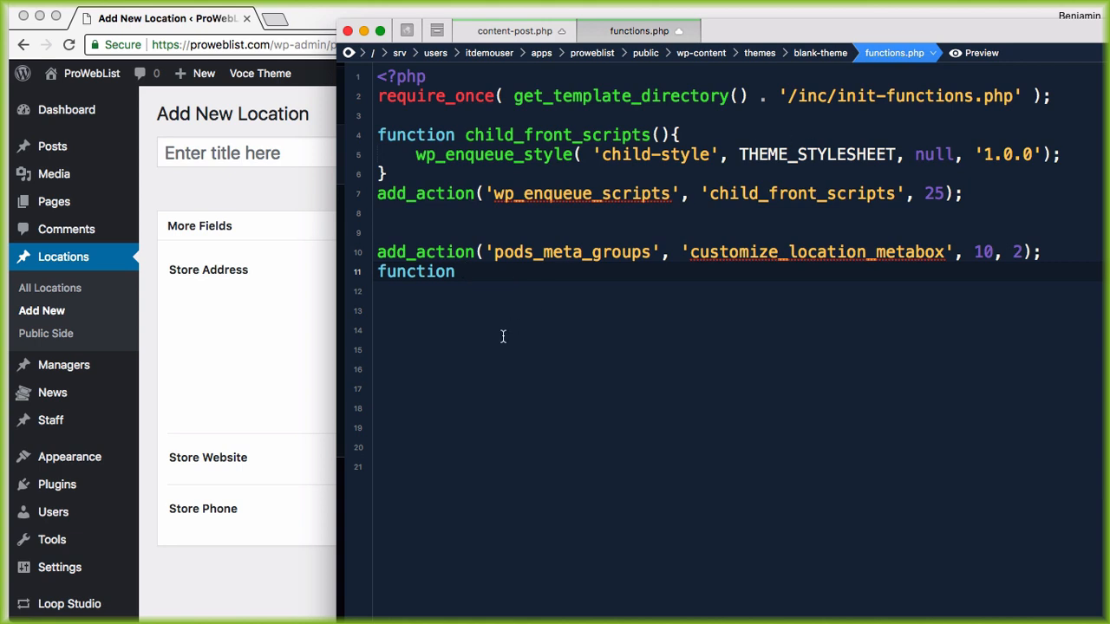
key(super+v)
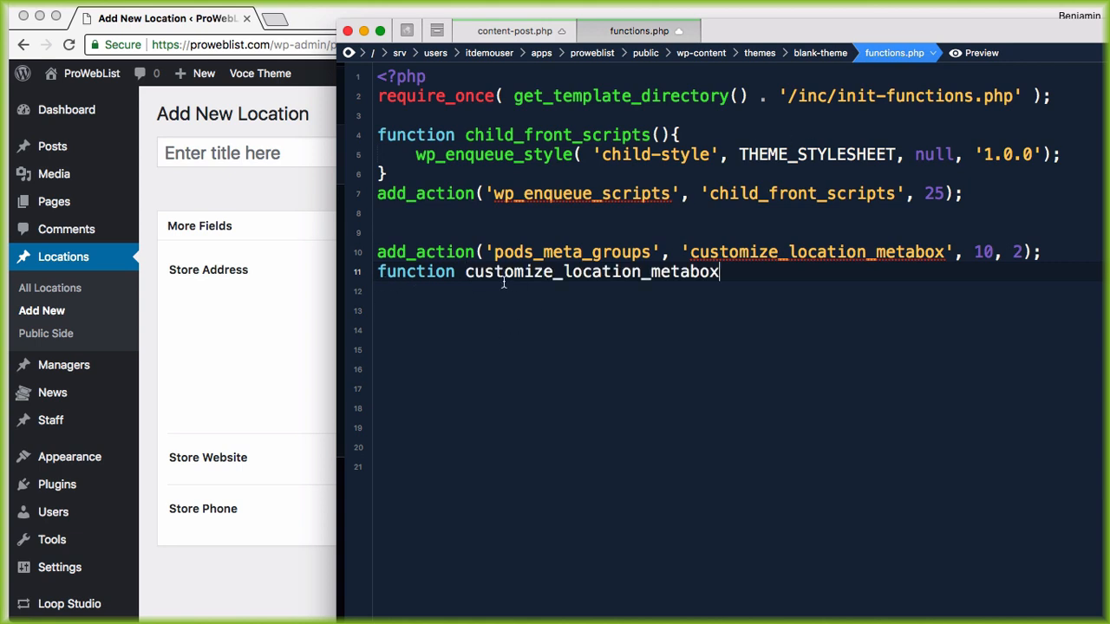
text(()
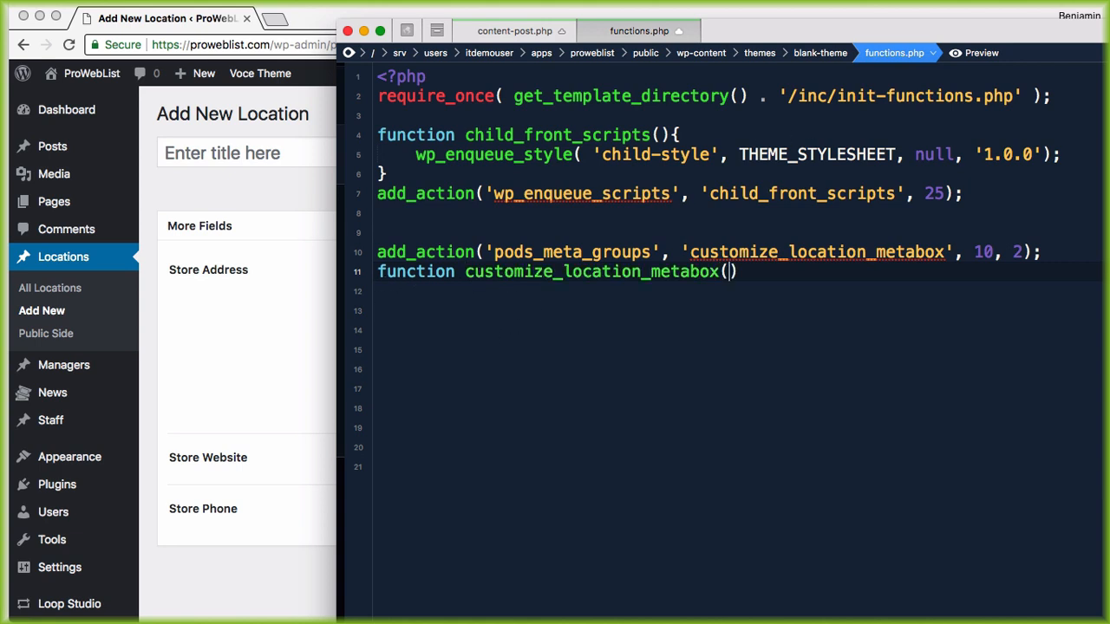
text(){)
key(Return)
Step: Highlight the function and pods_meta_groups hook names, then bring the Add New Location page forward
double_click(536, 271)
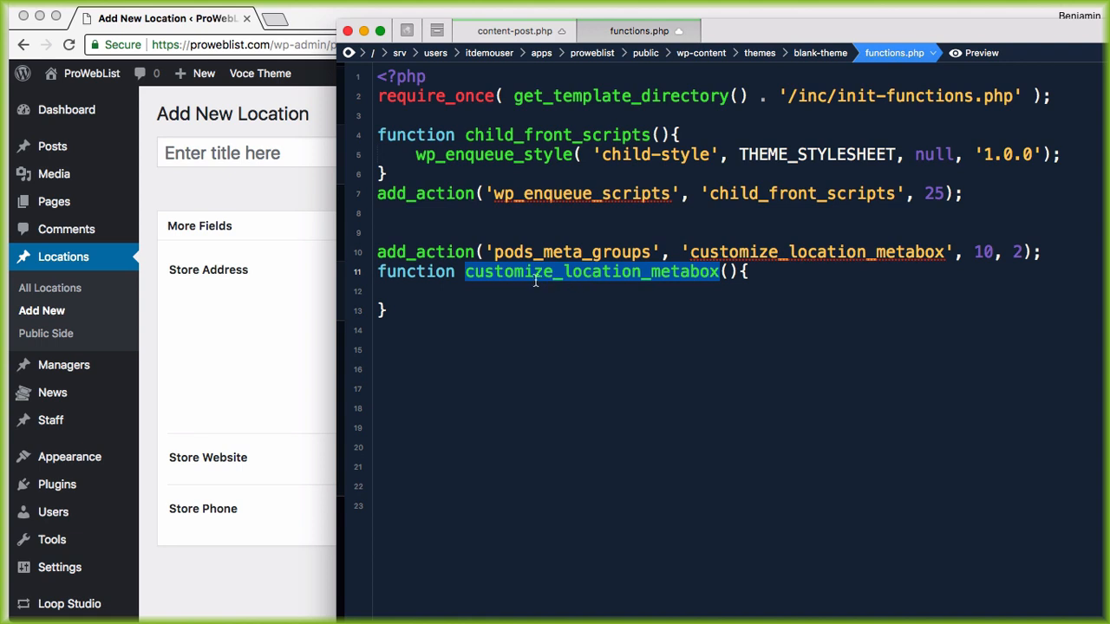
drag(495, 276, 700, 274)
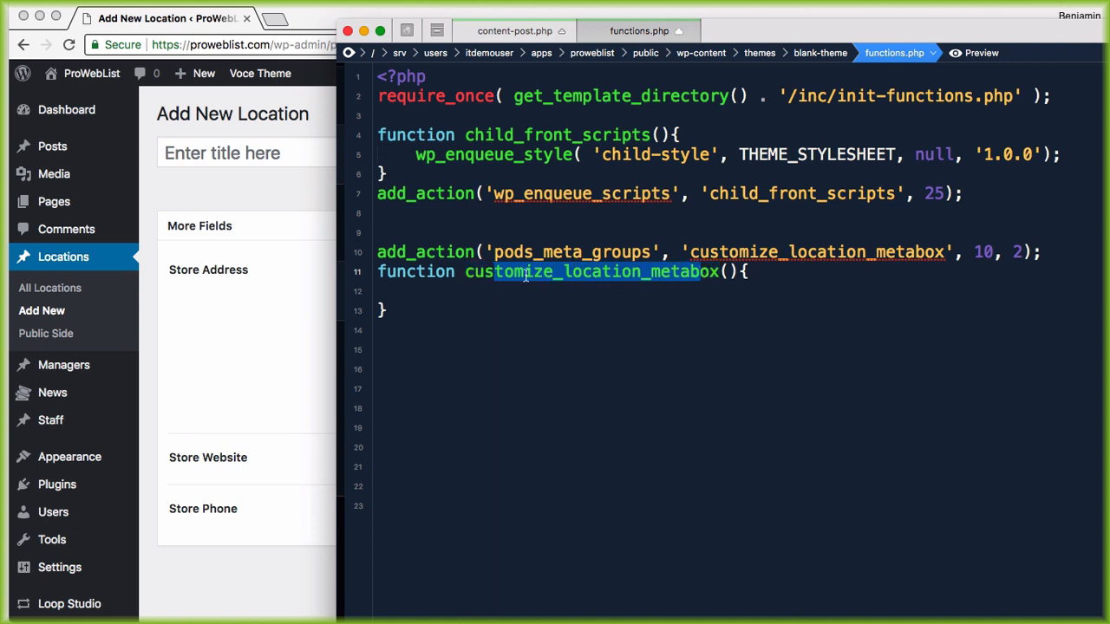
drag(525, 274, 924, 251)
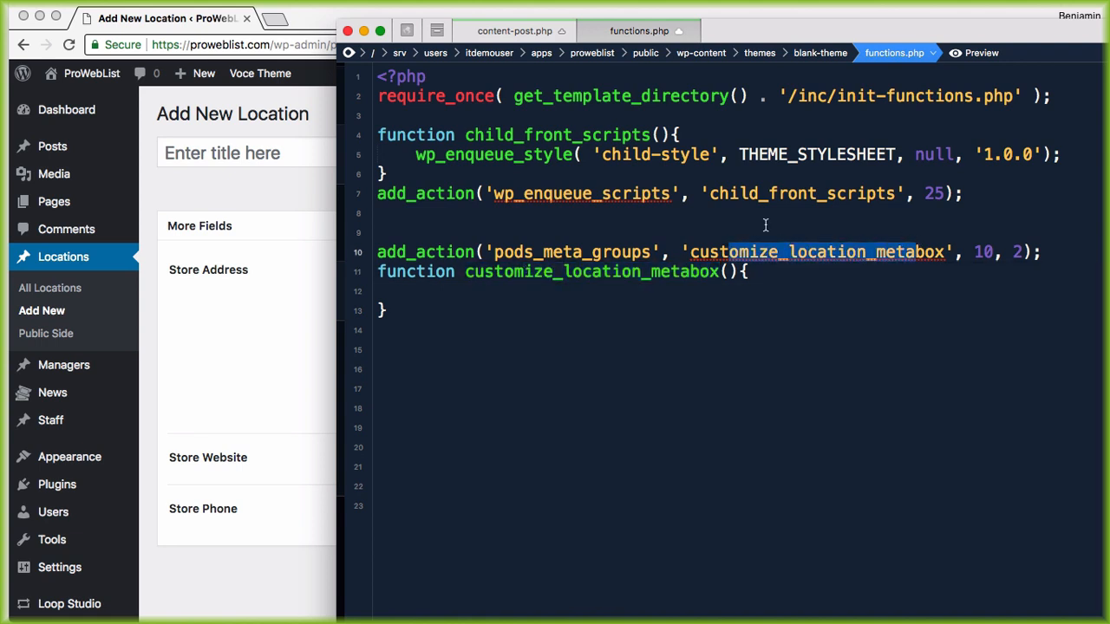
drag(509, 251, 620, 252)
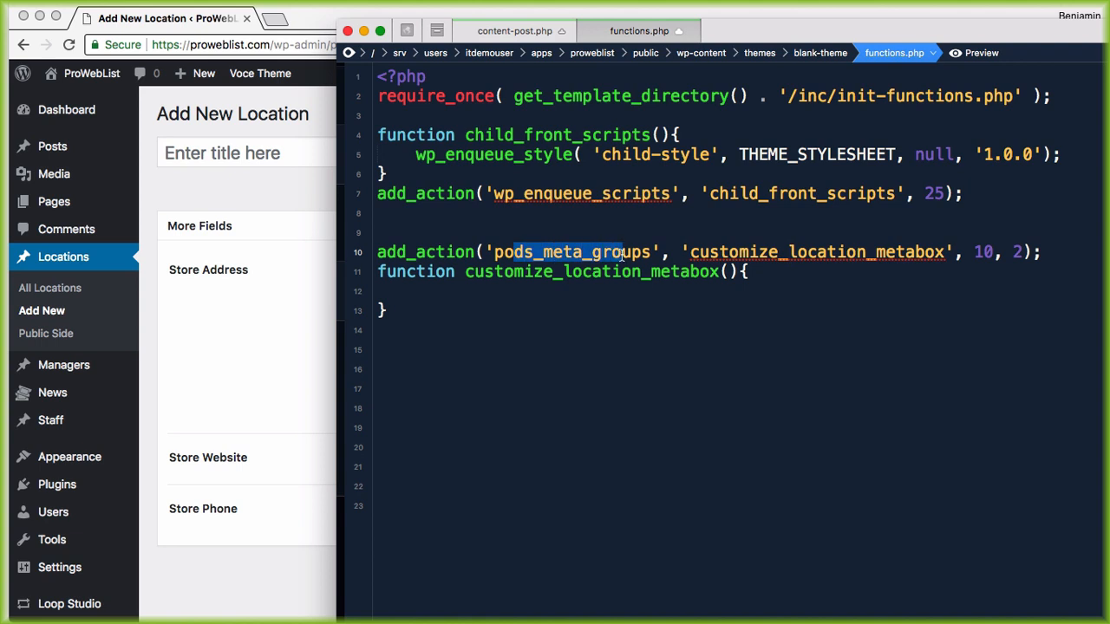
drag(494, 252, 621, 260)
click(531, 295)
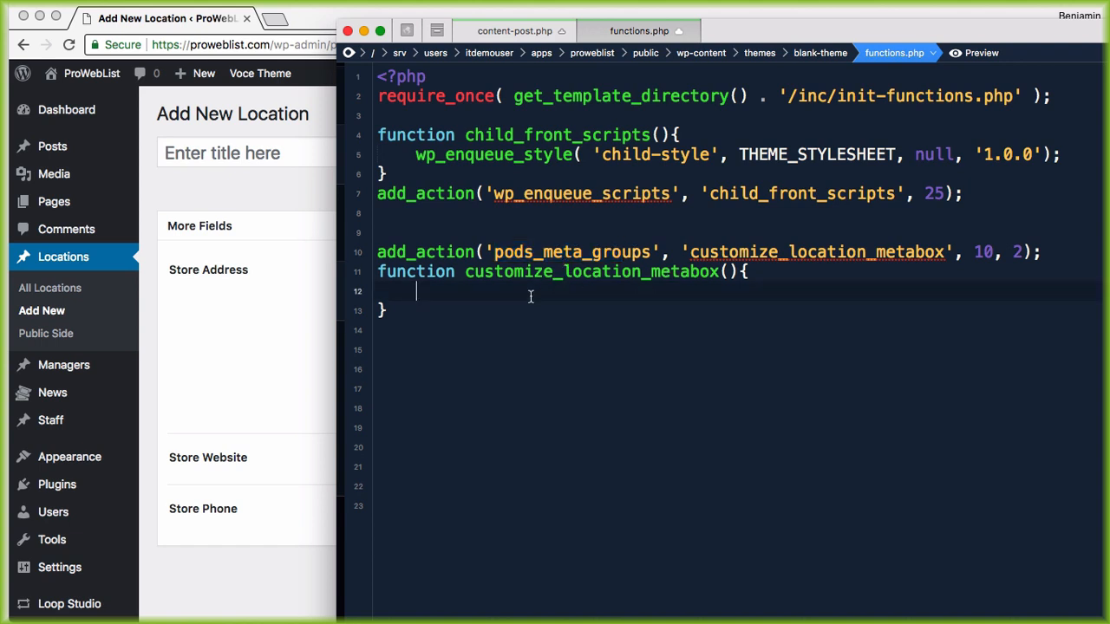
click(253, 359)
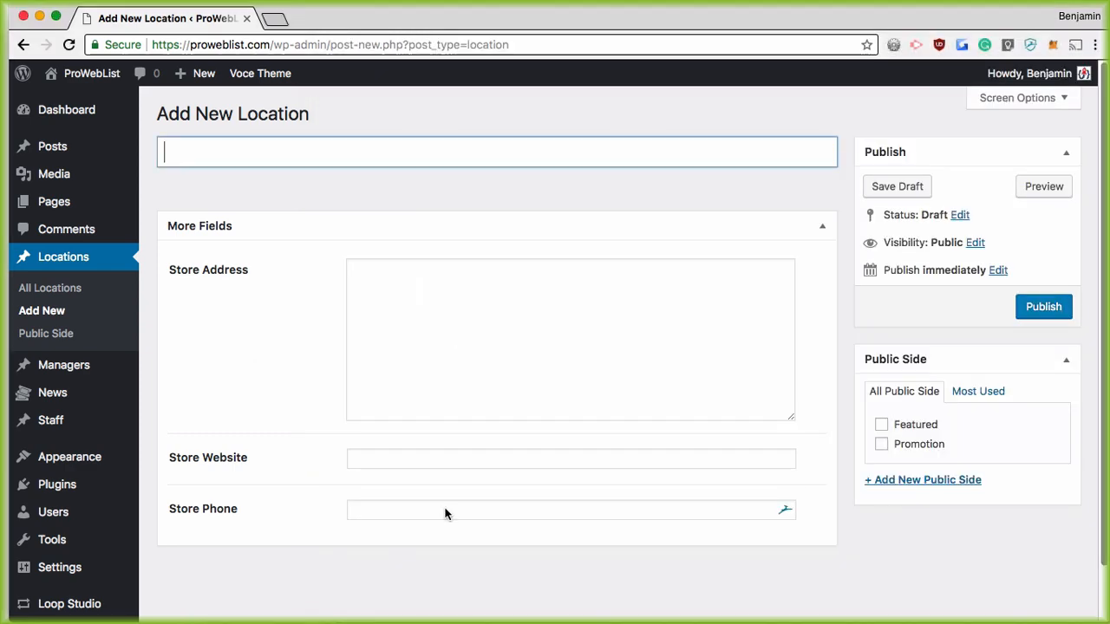
Step: Type $type, $name as the parameters of customize_location_metabox and highlight each parameter
key(super+Tab)
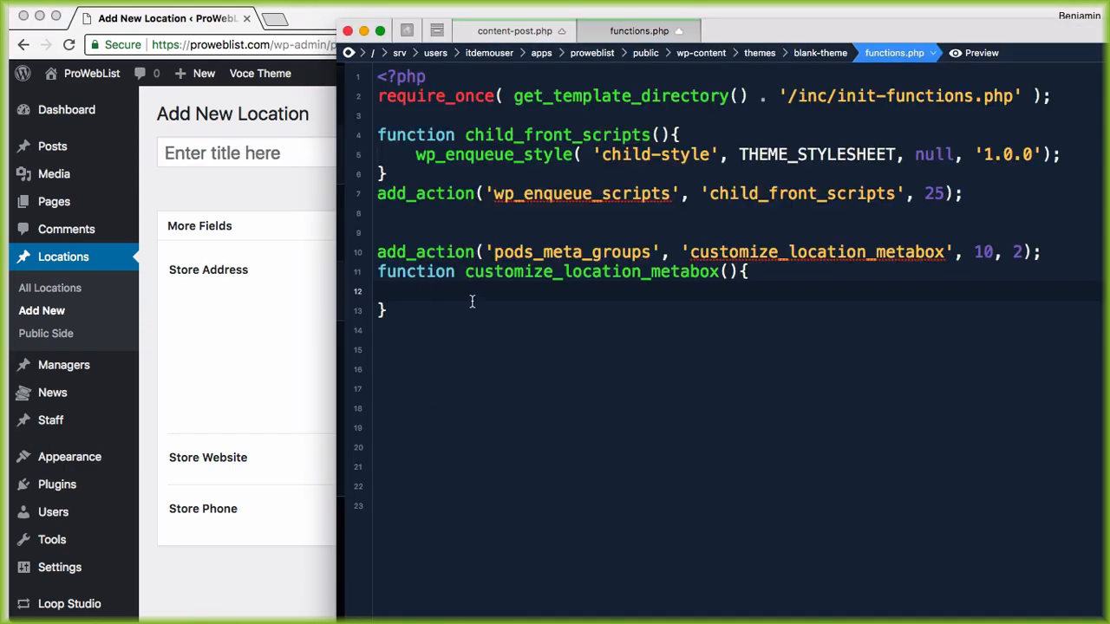
click(723, 271)
text($)
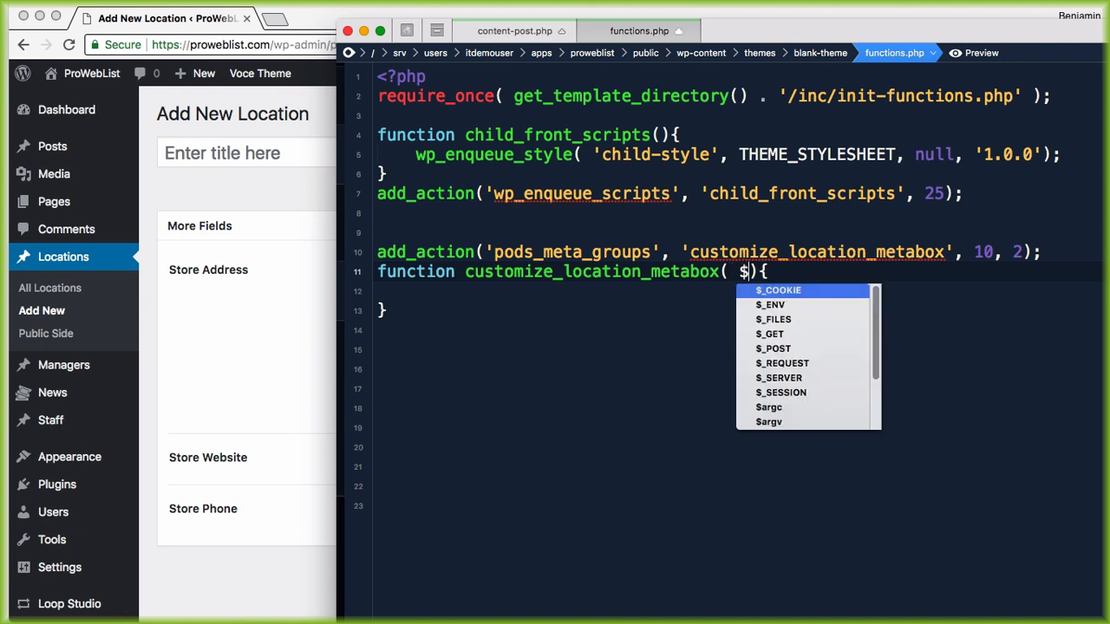
text(type)
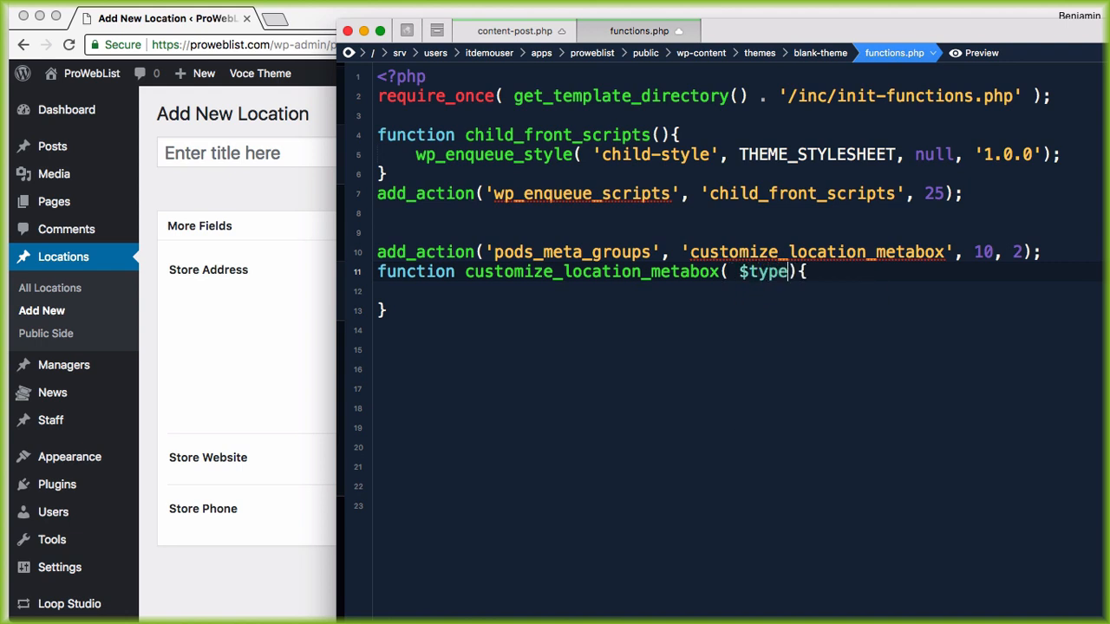
text(, $name)
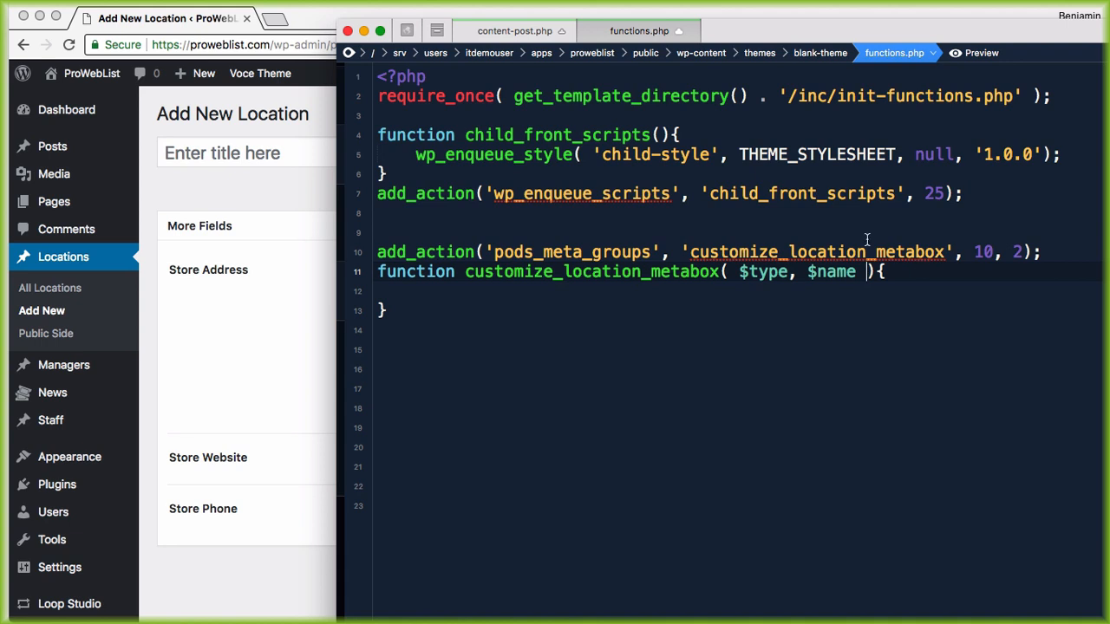
drag(738, 271, 855, 276)
click(482, 293)
drag(740, 276, 775, 276)
drag(807, 274, 841, 276)
drag(841, 276, 856, 276)
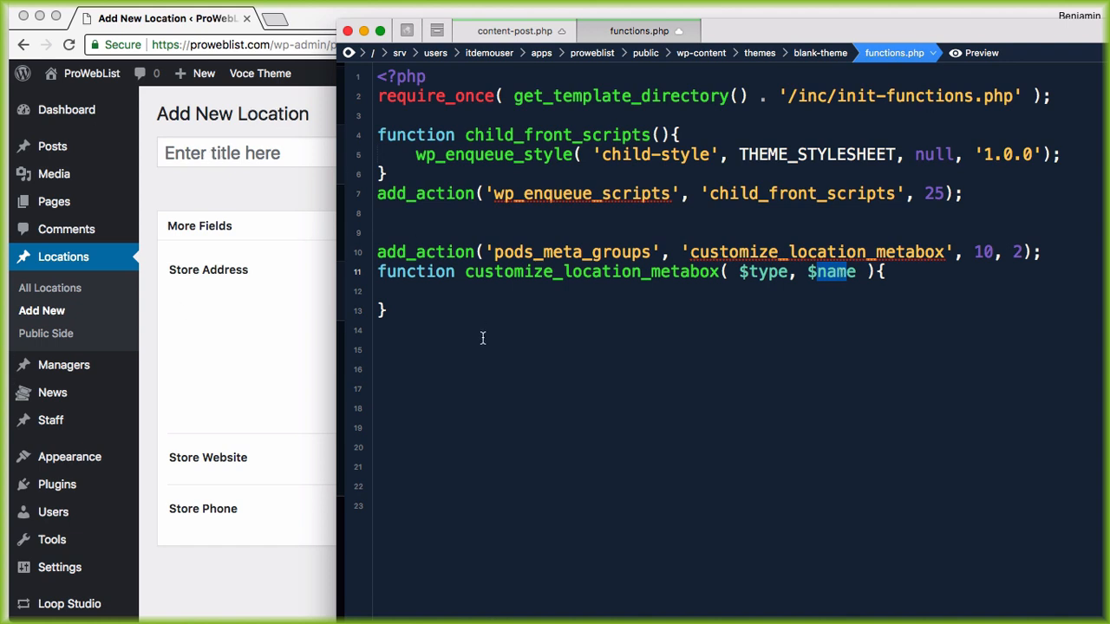
Step: Type pods_group_add( POD, POD TITLE, POD FIELDS ) on line 12 inside the function, then move Coda aside
click(449, 297)
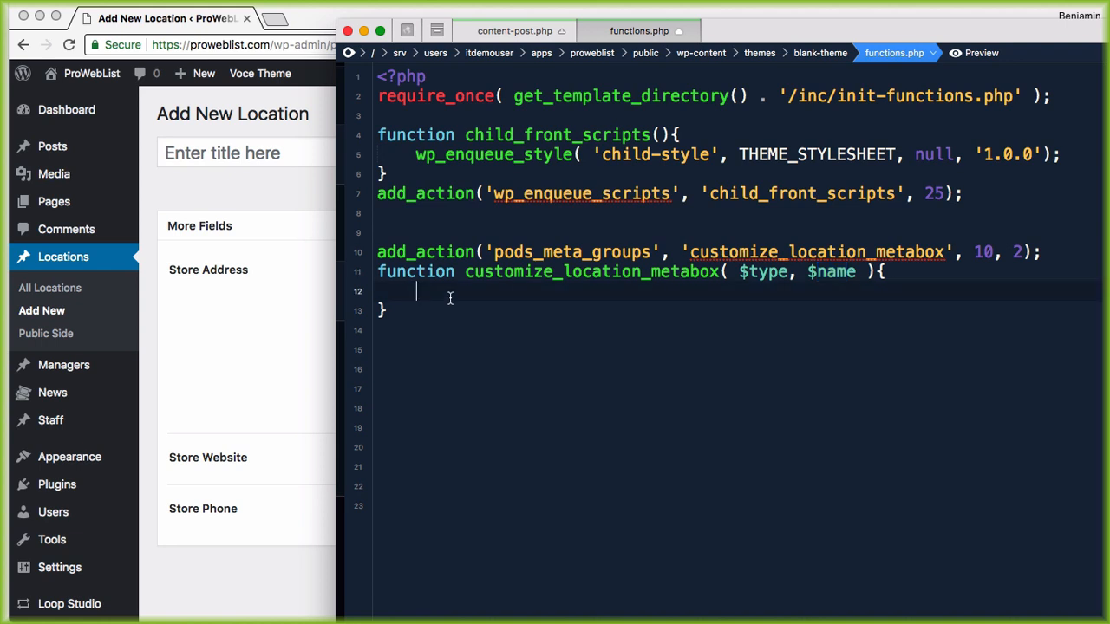
text(pods_group_ad)
key(BackSpace)
text(_a)
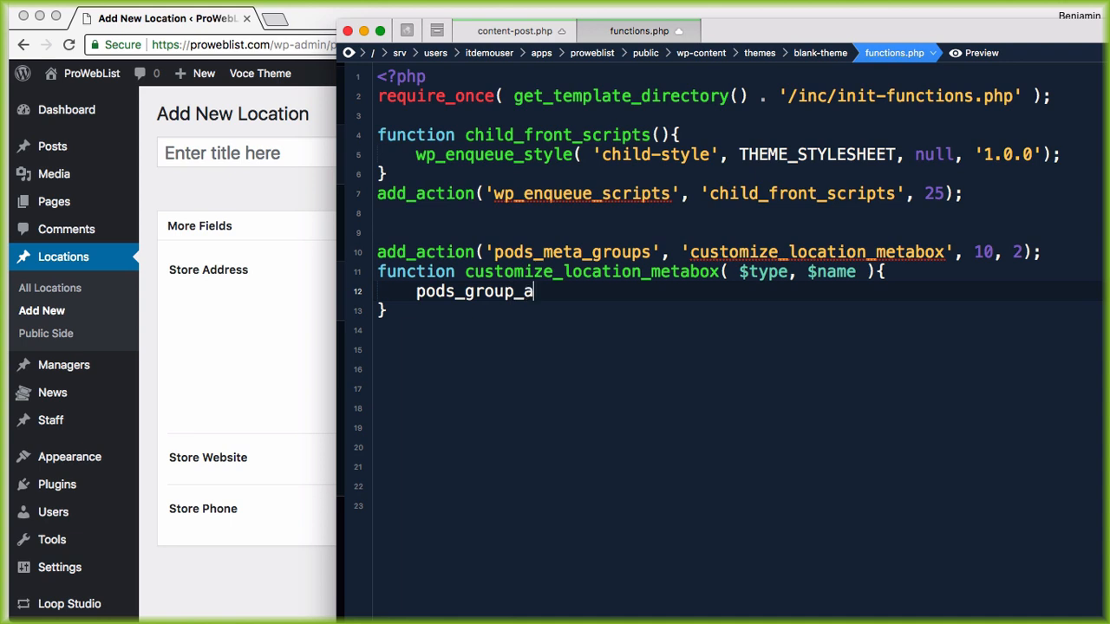
text(dd()
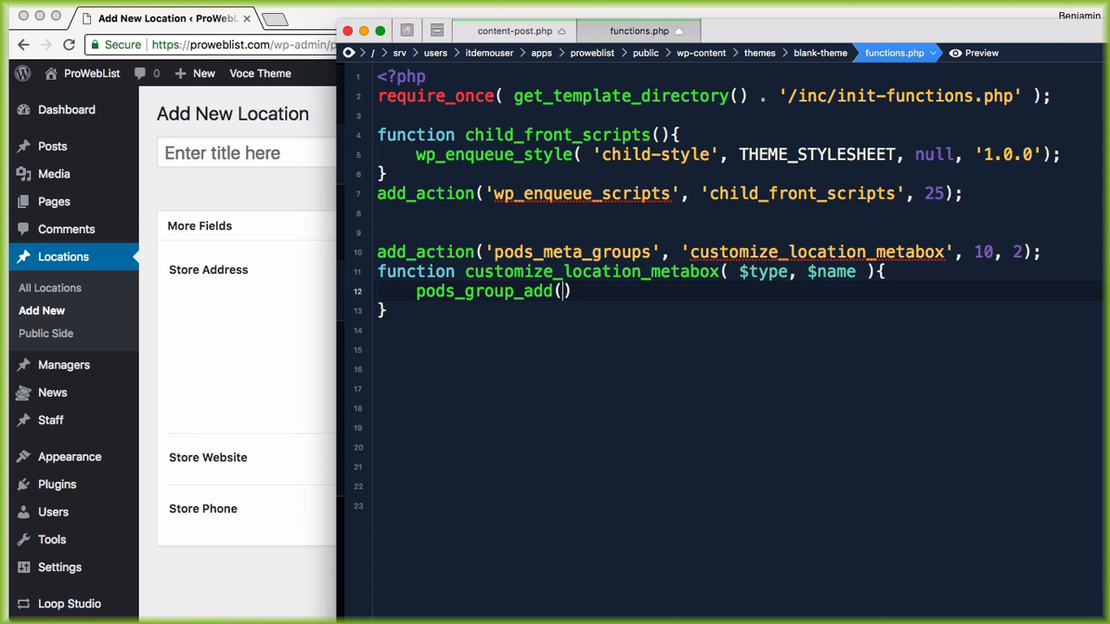
text(POD, POD LABEL)
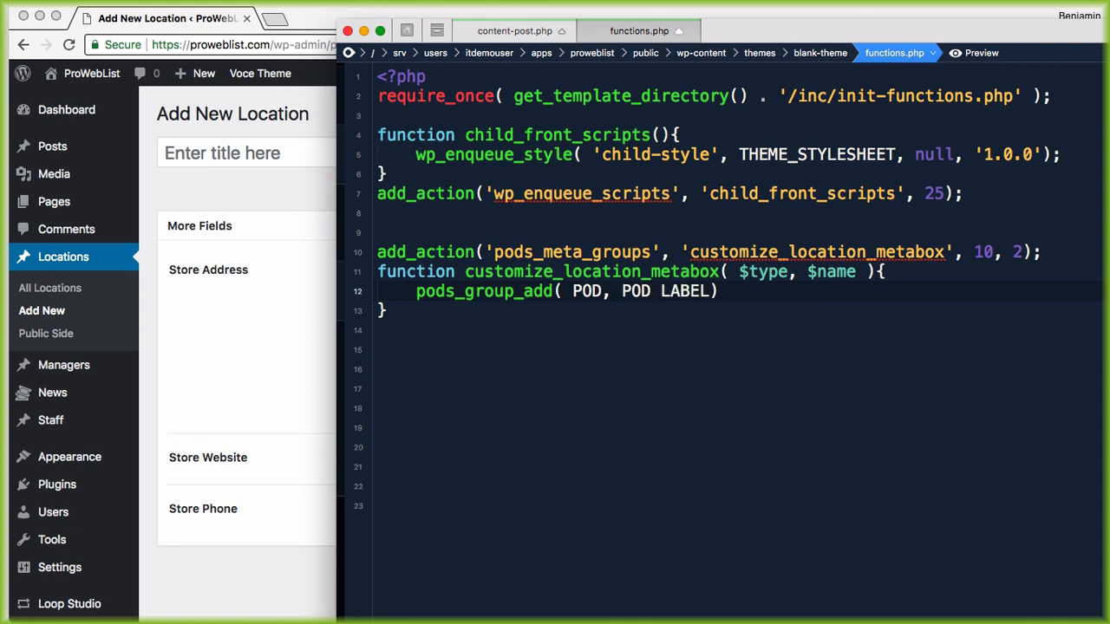
text(,)
key(BackSpace)
key(BackSpace)
key(BackSpace)
key(BackSpace)
text(LE)
key(BackSpace)
key(BackSpace)
key(BackSpace)
key(BackSpace)
key(BackSpace)
text(TITLE, POD FIEL)
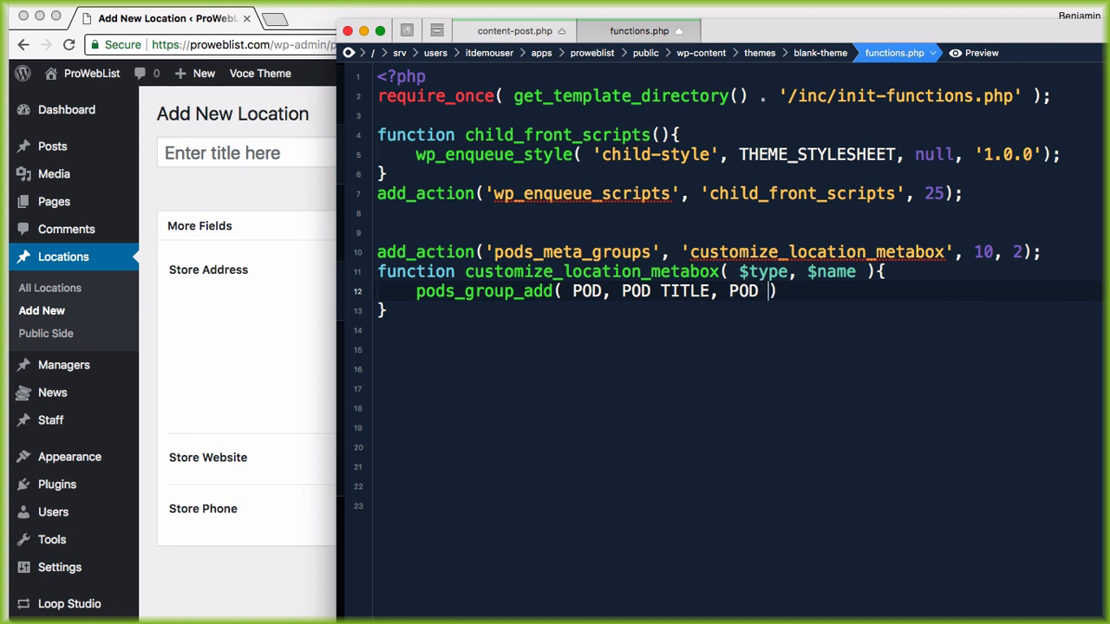
text(DS)
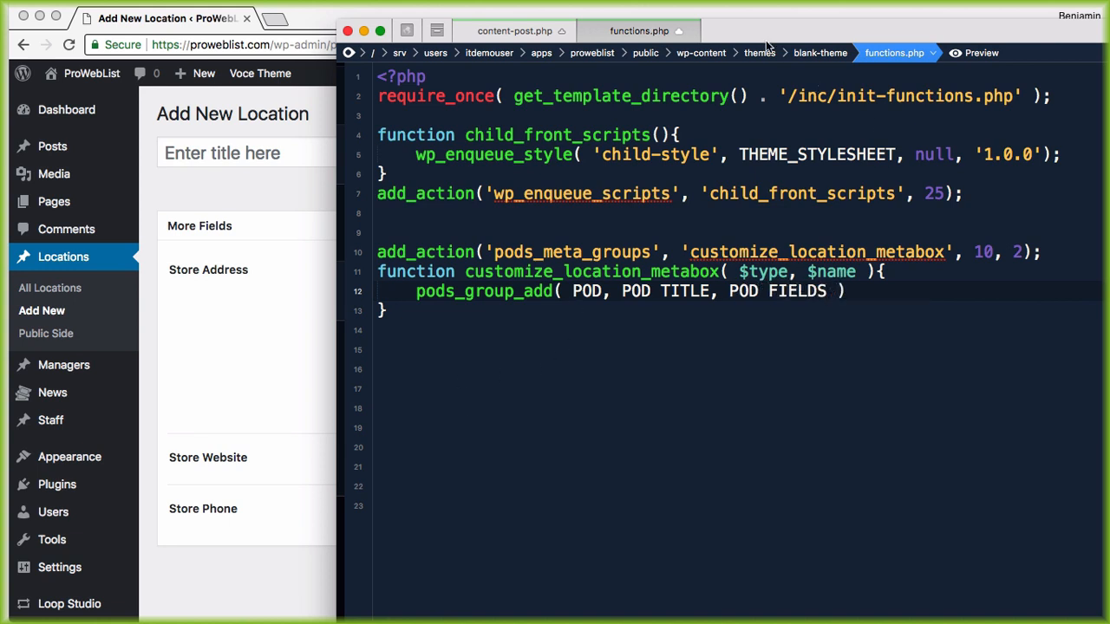
drag(762, 35, 1052, 34)
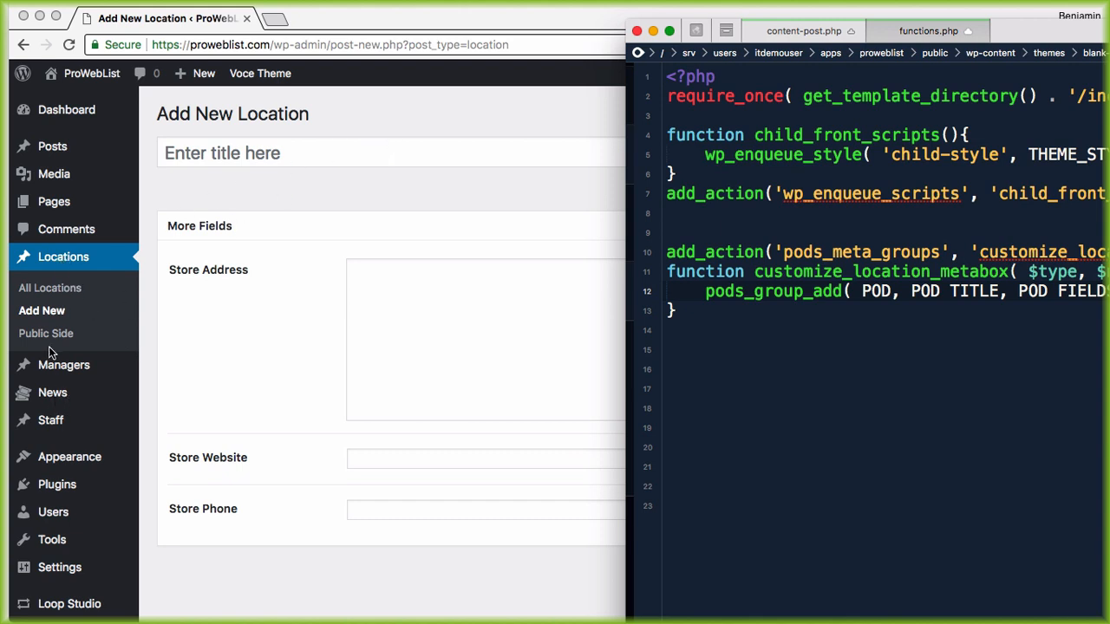
scroll(241, 556, down, 2)
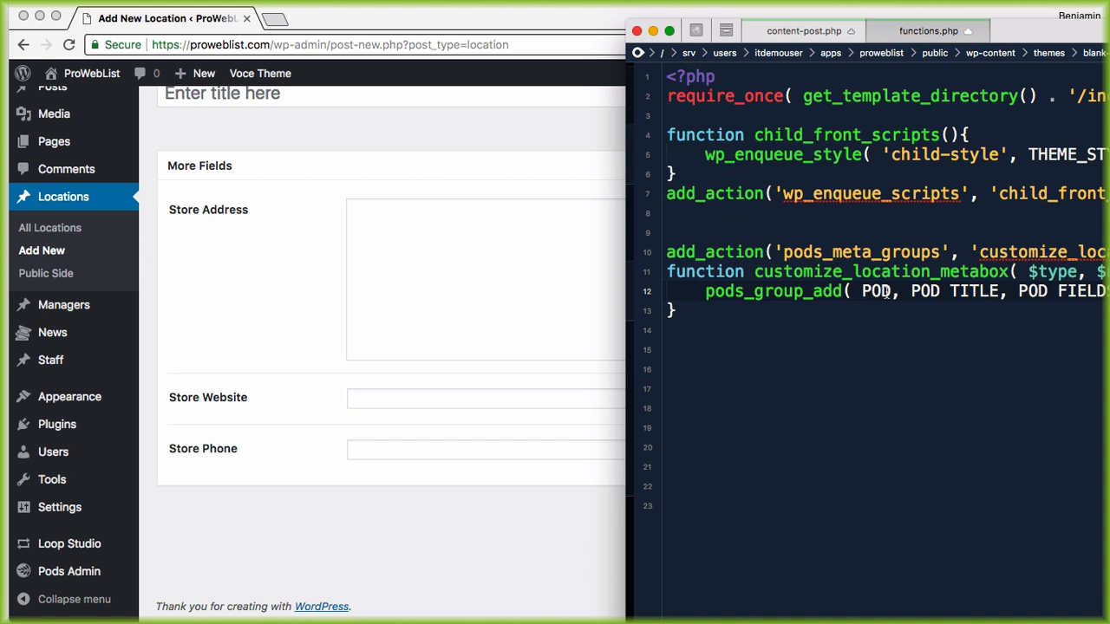
click(612, 338)
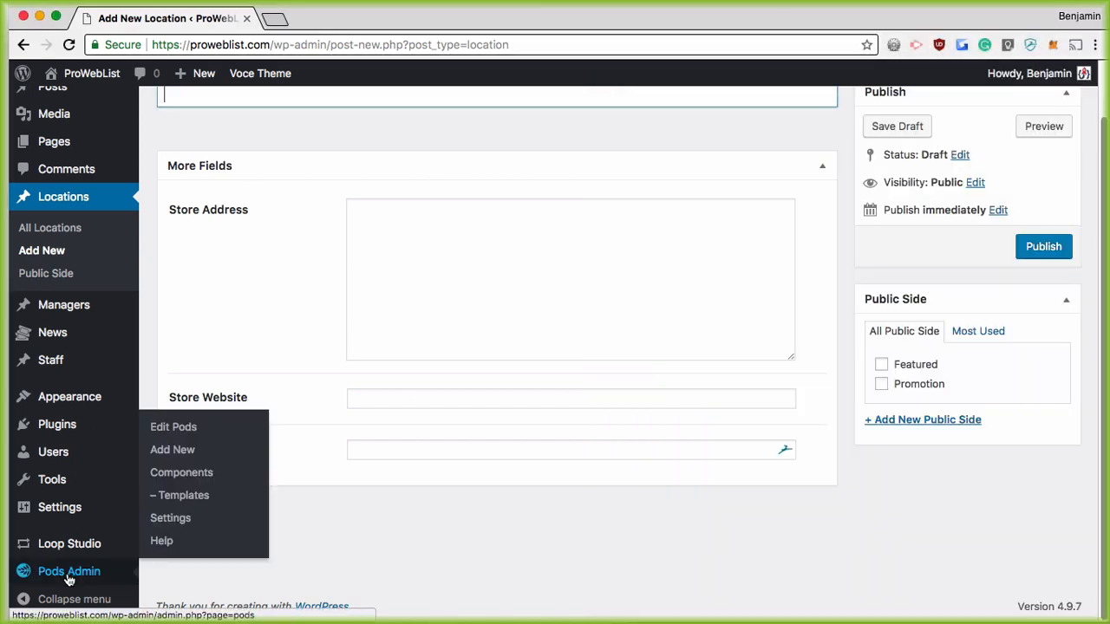
click(33, 572)
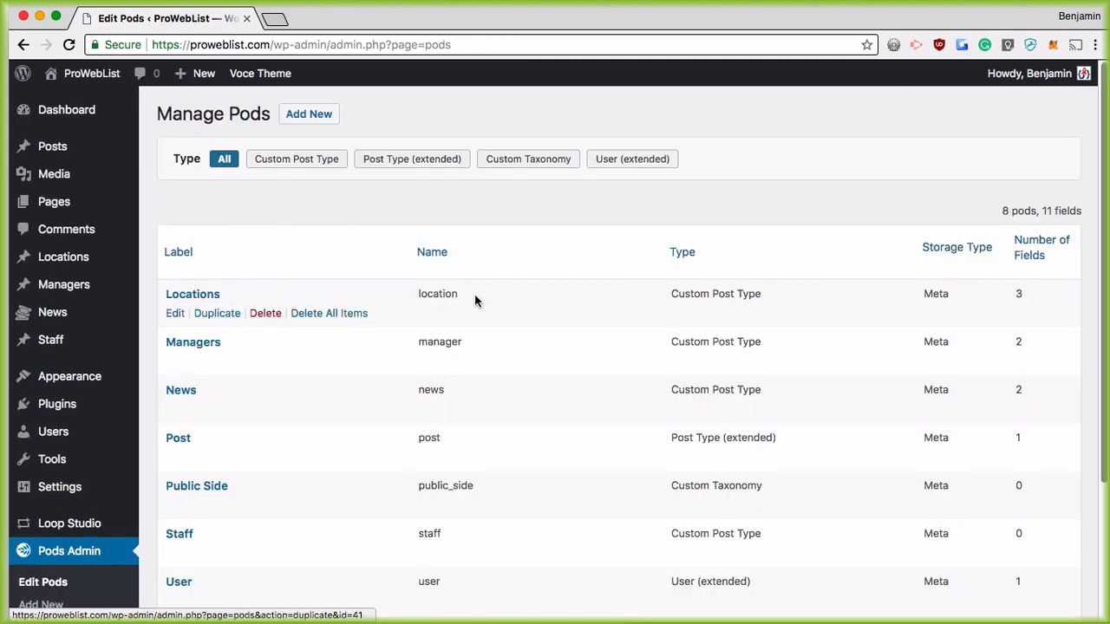
drag(473, 295, 426, 310)
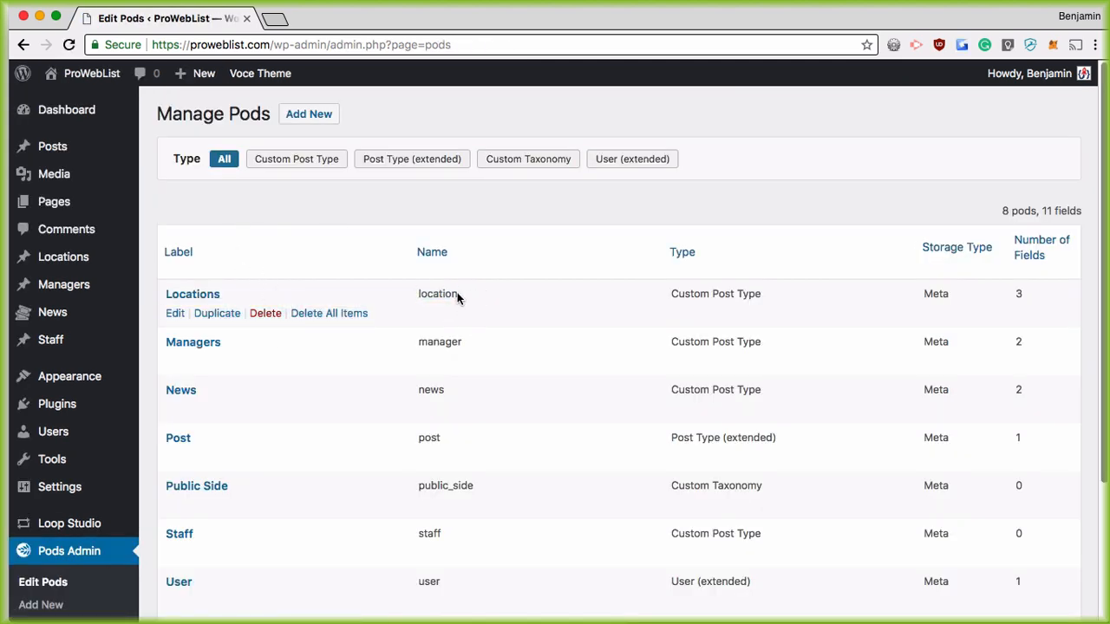
double_click(440, 293)
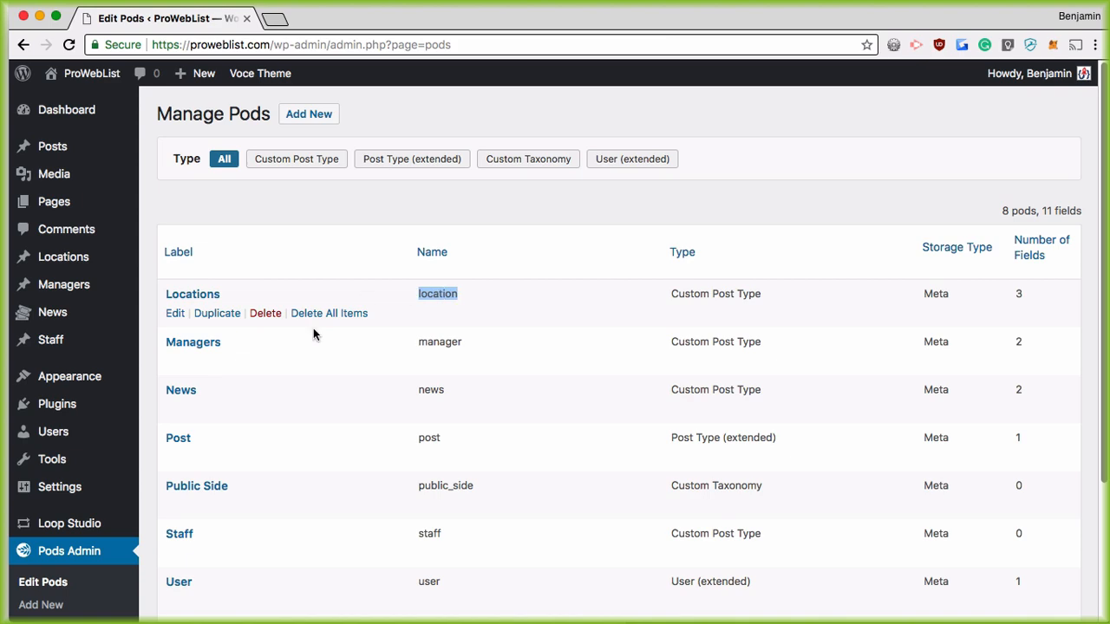
click(90, 258)
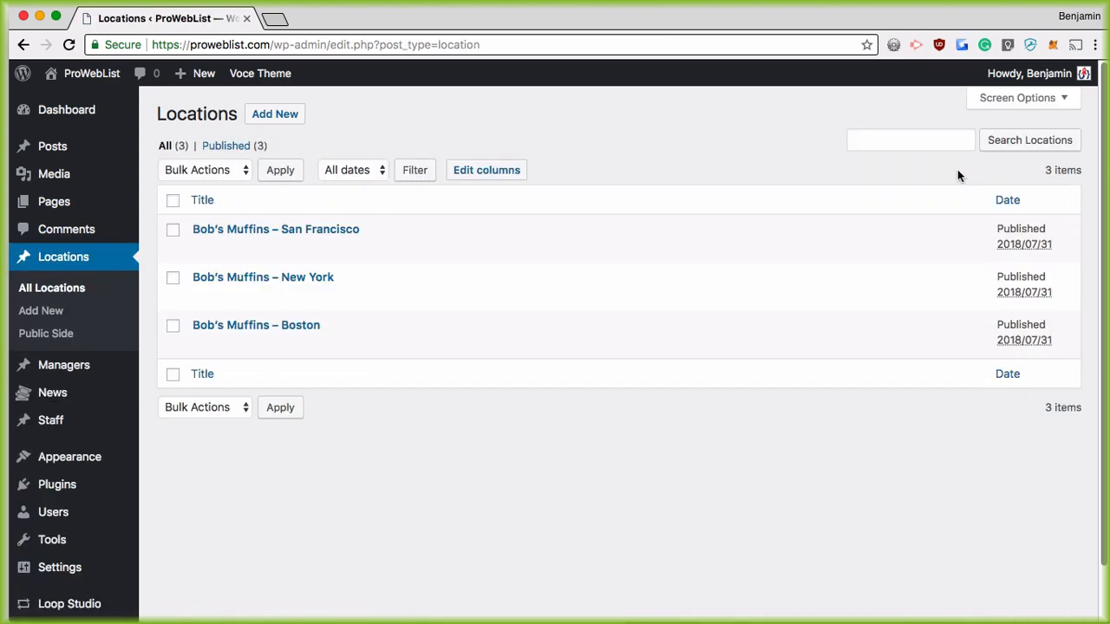
key(super+Tab)
click(273, 113)
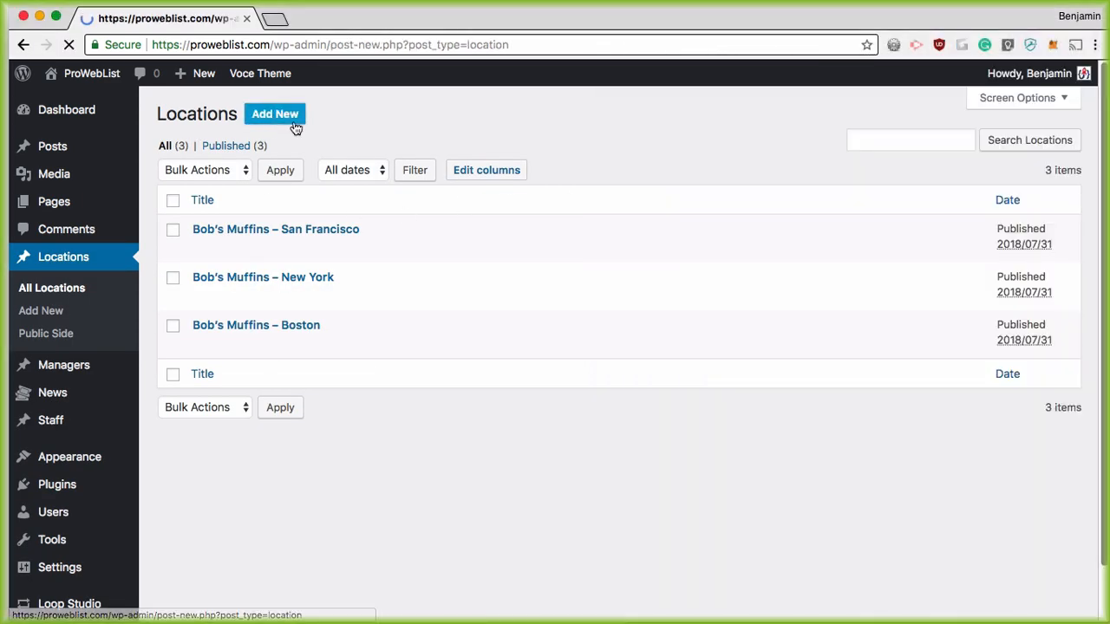
key(super+Tab)
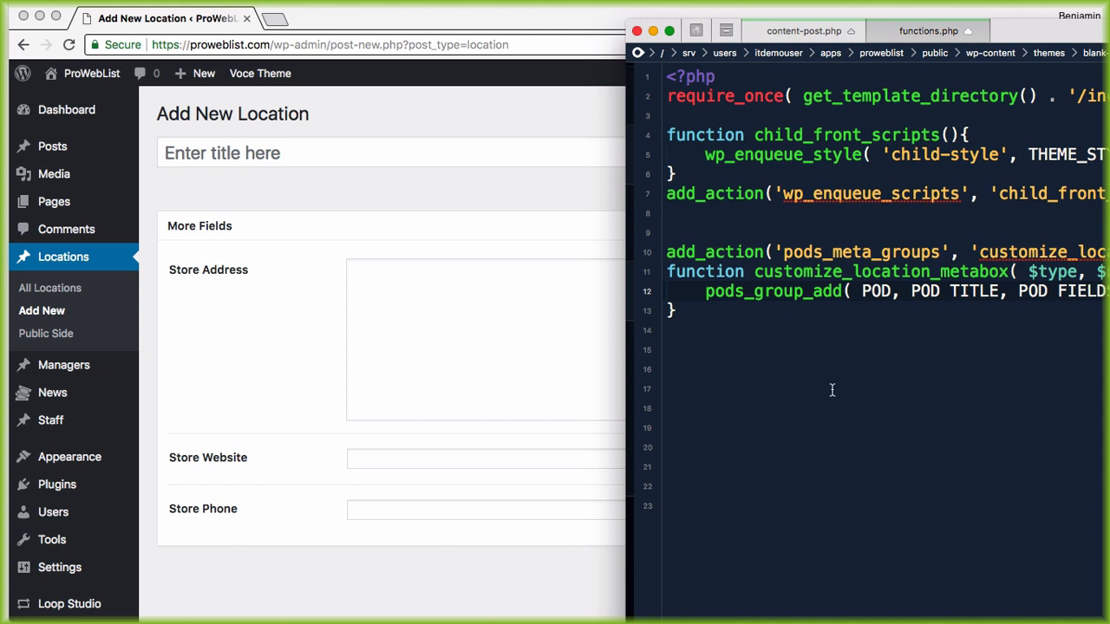
Step: Replace POD with 'location' and POD TITLE with 'Location Details' in the pods_group_add call
double_click(872, 293)
text('location')
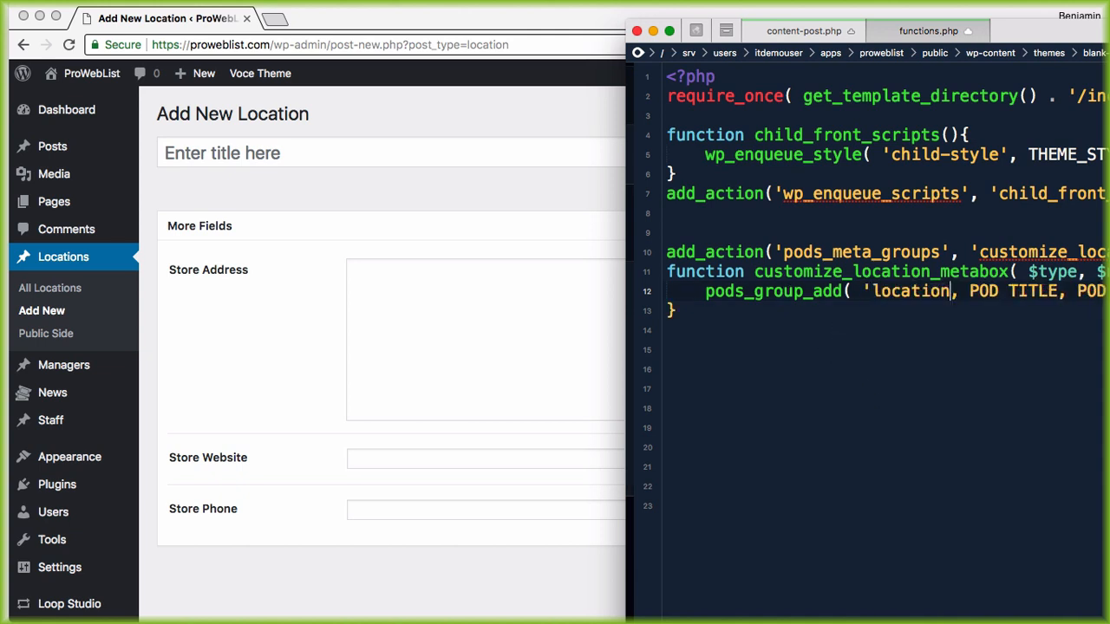
drag(1038, 31, 980, 29)
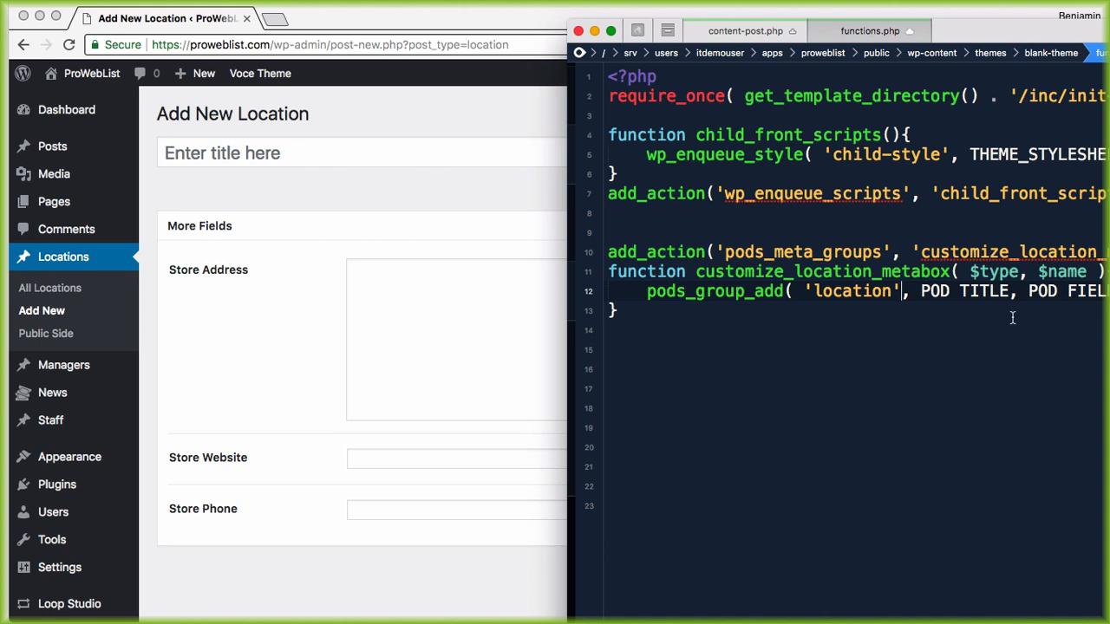
drag(957, 296, 1005, 289)
text(')
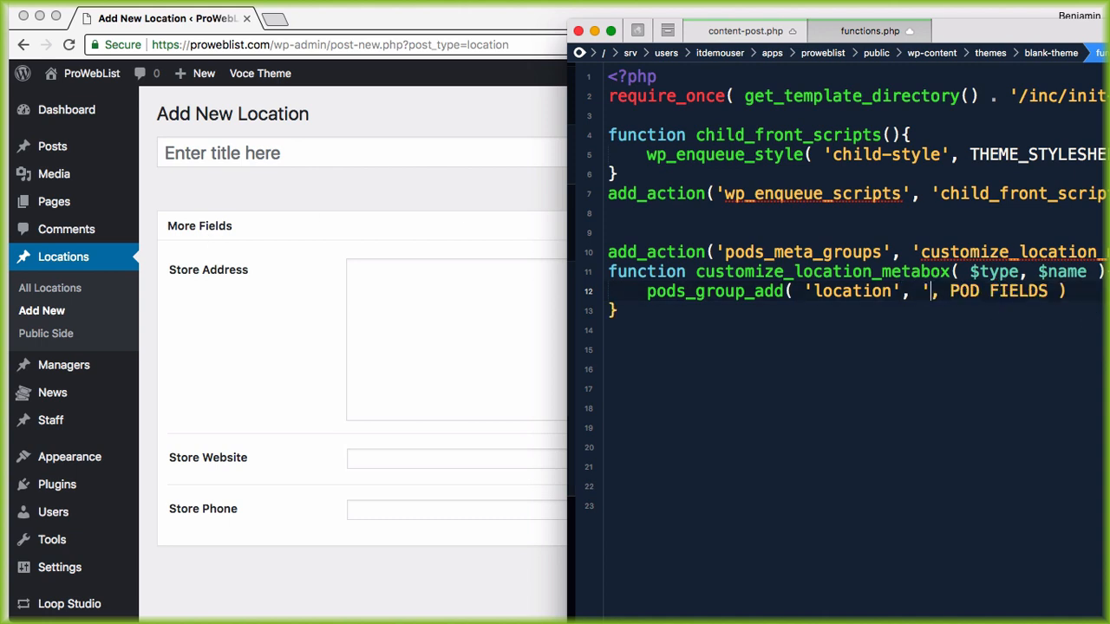
text(Restaun)
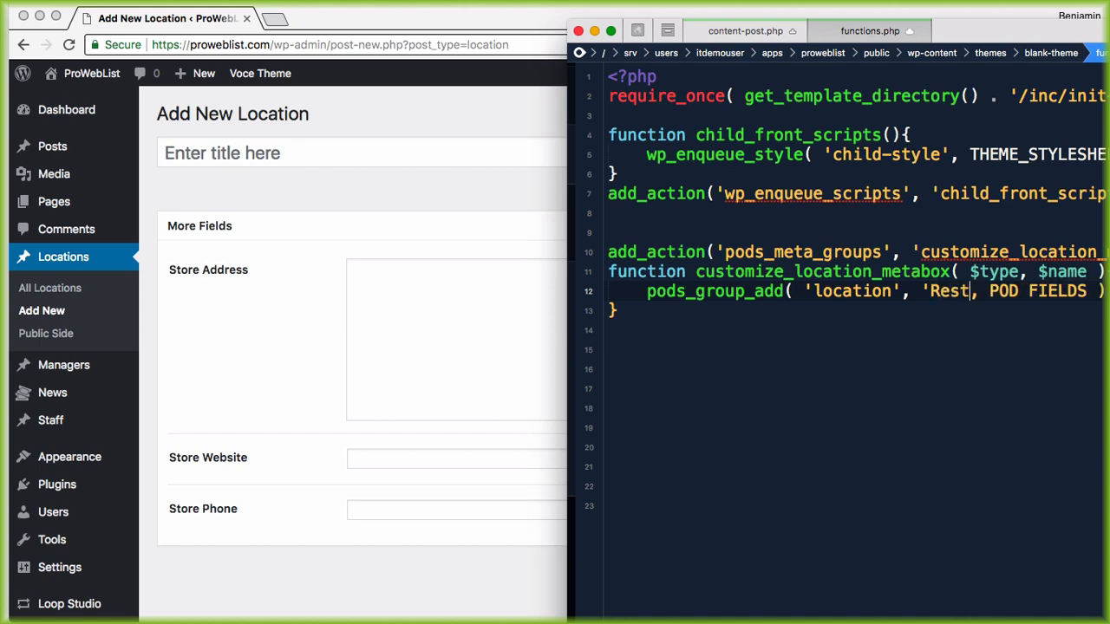
text(t)
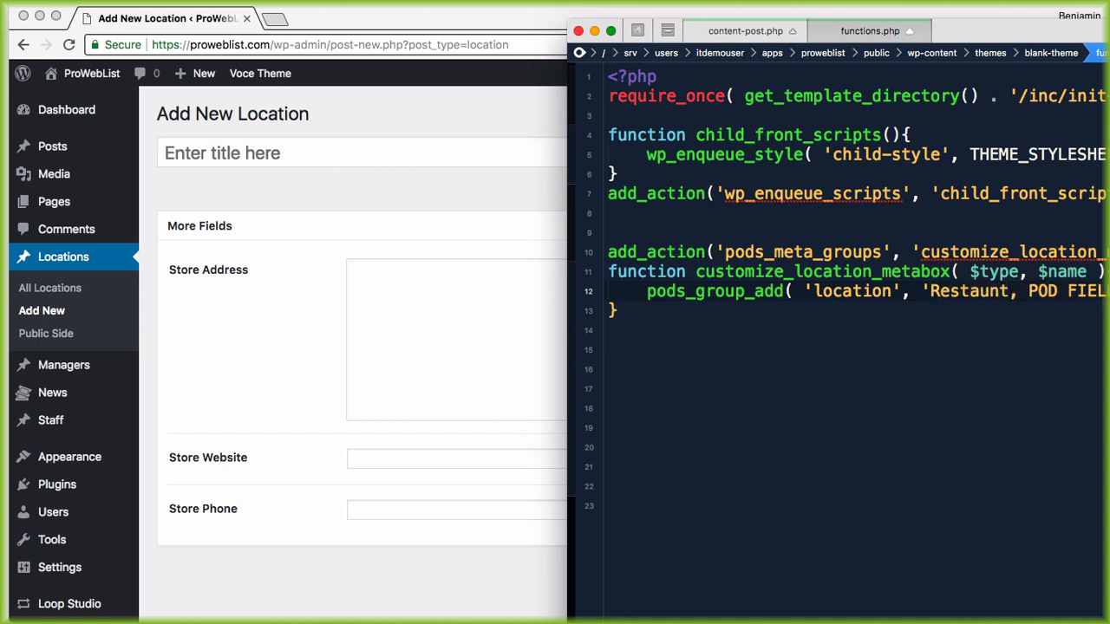
key(BackSpace)
key(BackSpace)
key(BackSpace)
key(BackSpace)
key(BackSpace)
key(BackSpace)
key(BackSpace)
key(BackSpace)
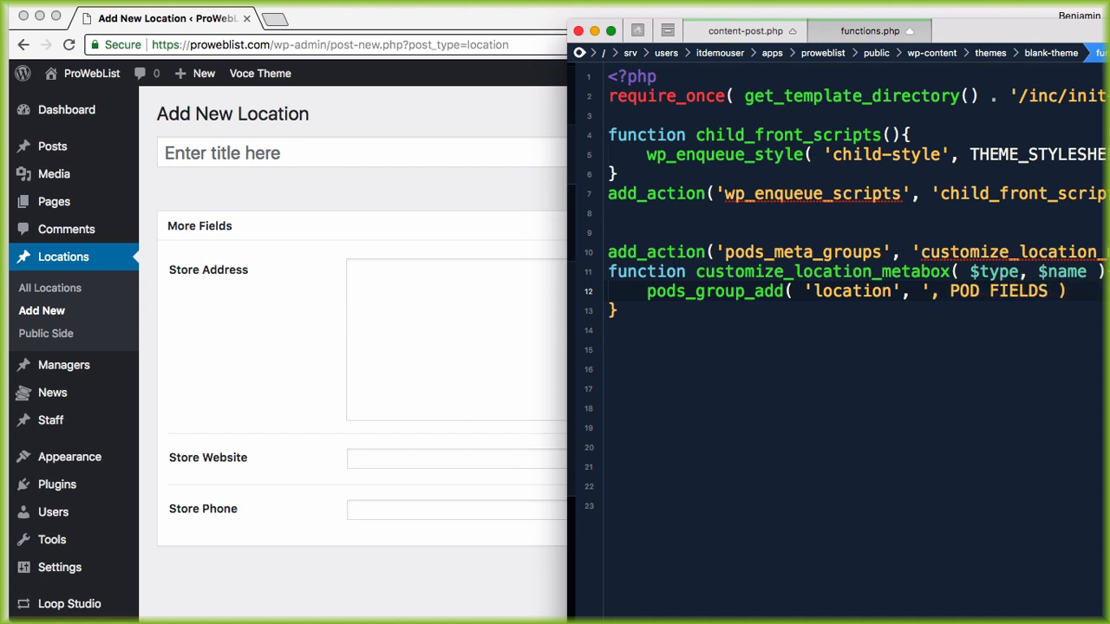
text(Location De)
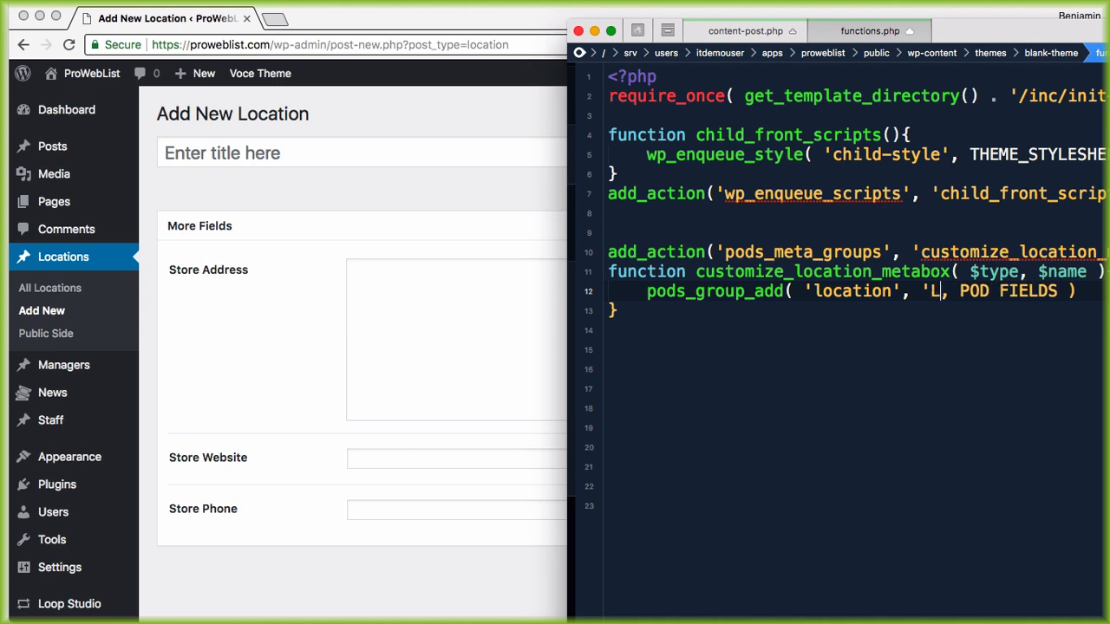
text(tails)
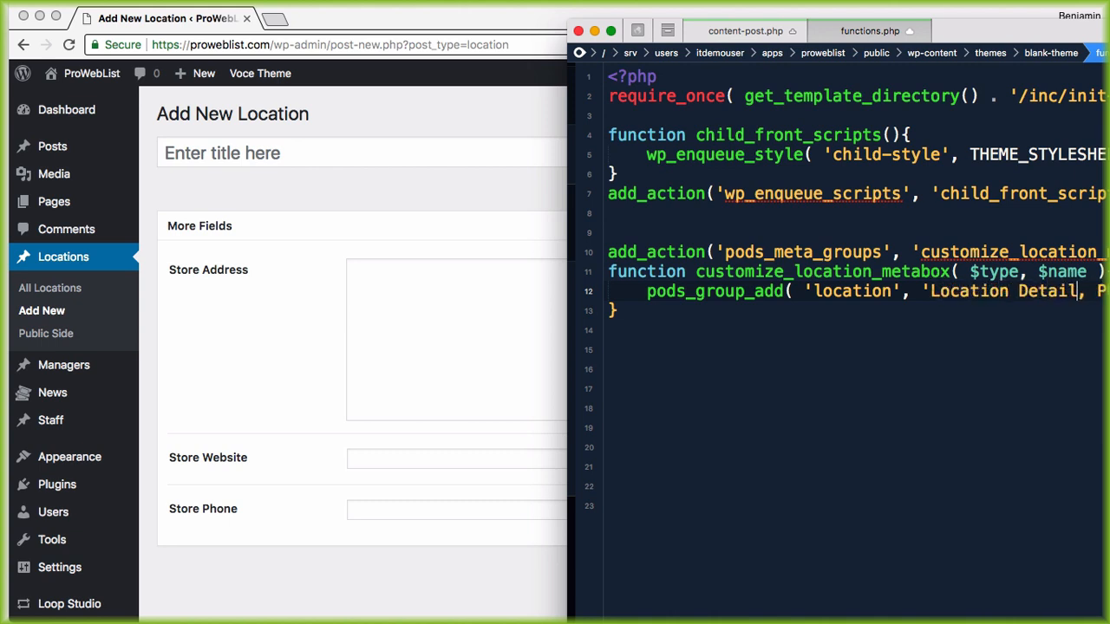
text(')
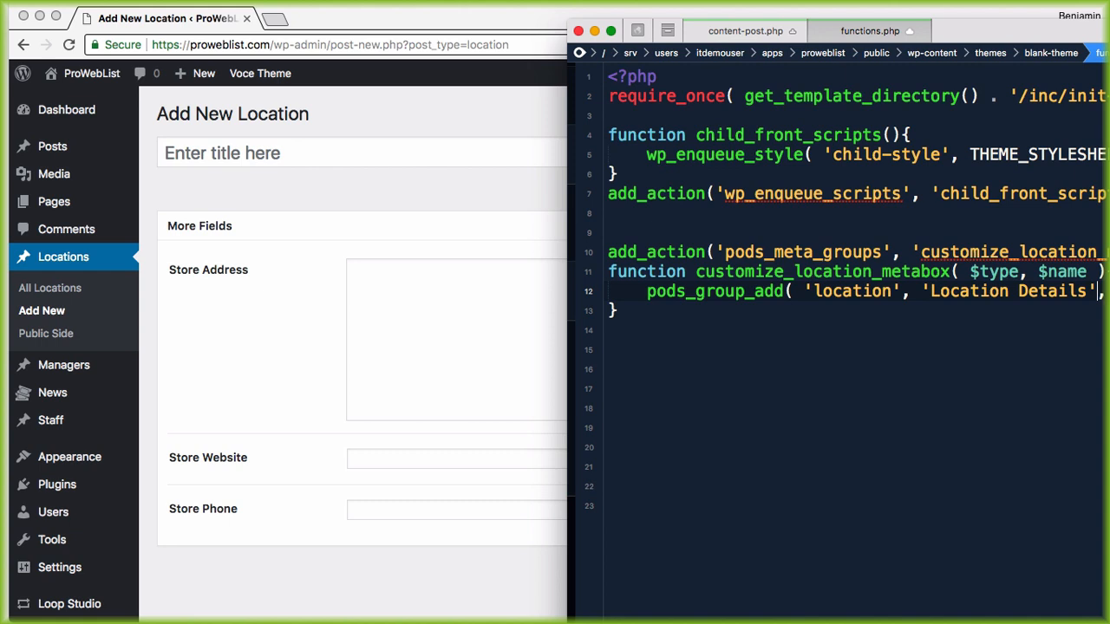
drag(1031, 32, 843, 30)
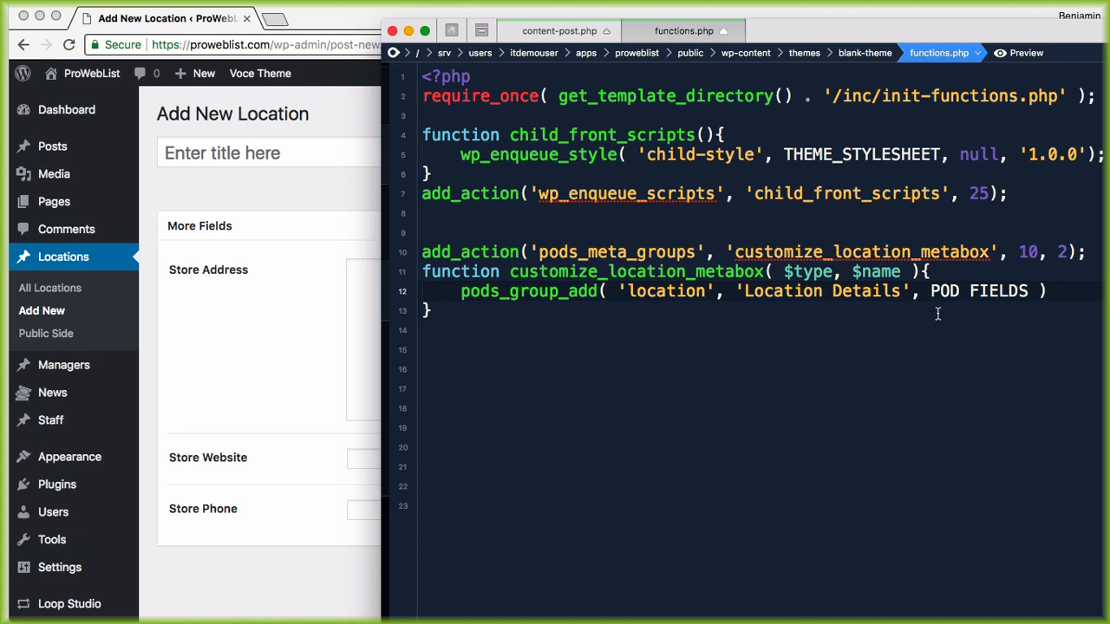
drag(931, 291, 1036, 291)
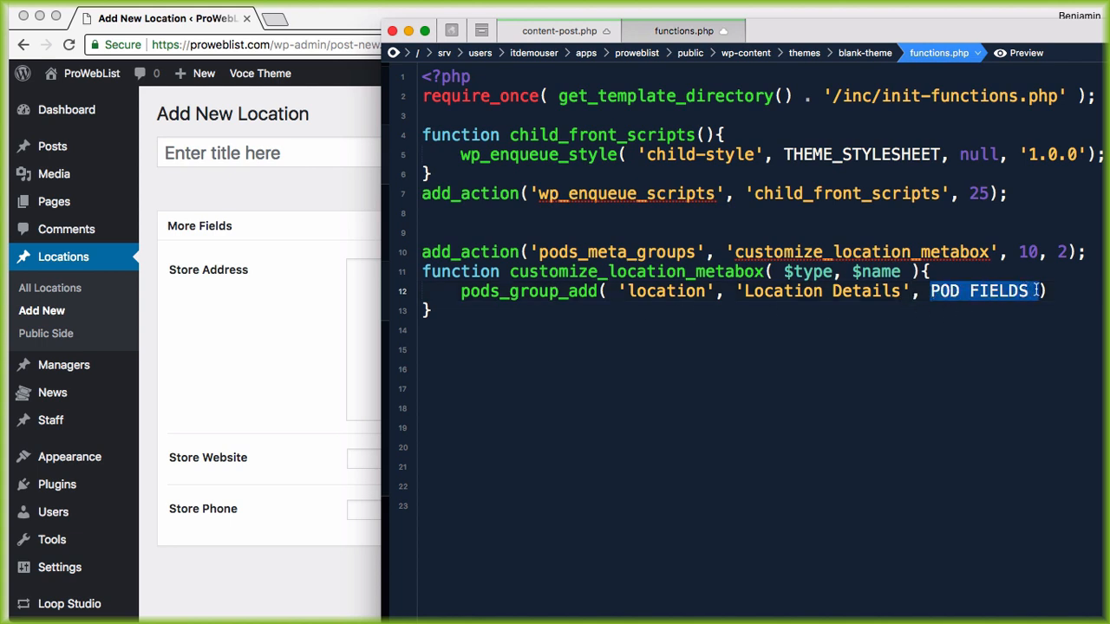
click(978, 293)
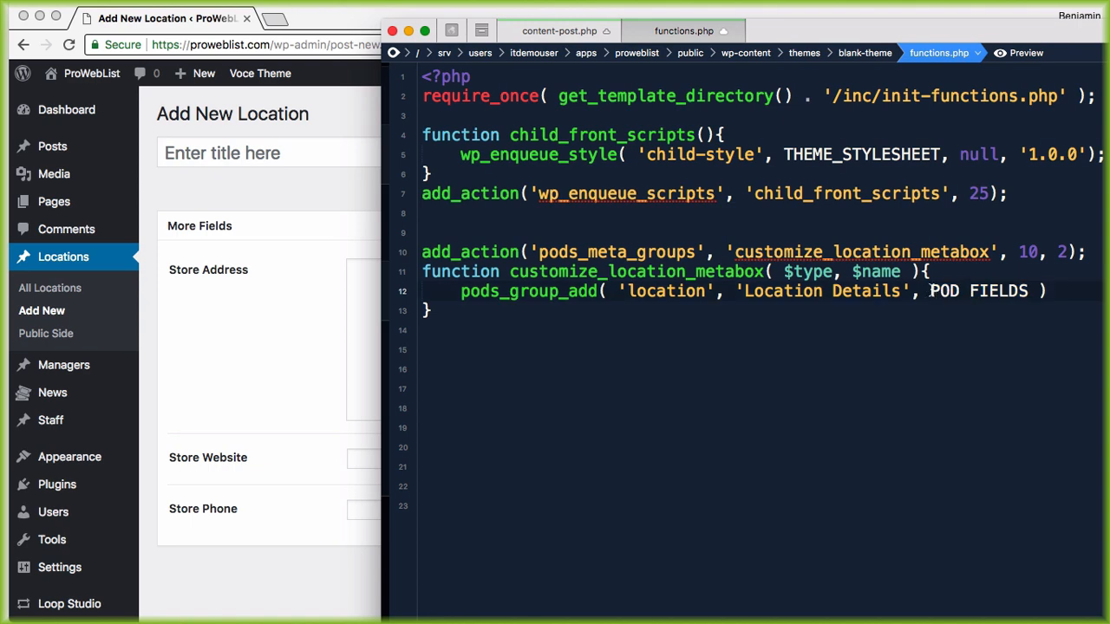
Step: Open Pods Admin > Edit Pods > Locations to view fields store_address, store_website and store_phone beside Coda
click(236, 405)
scroll(174, 442, down, 2)
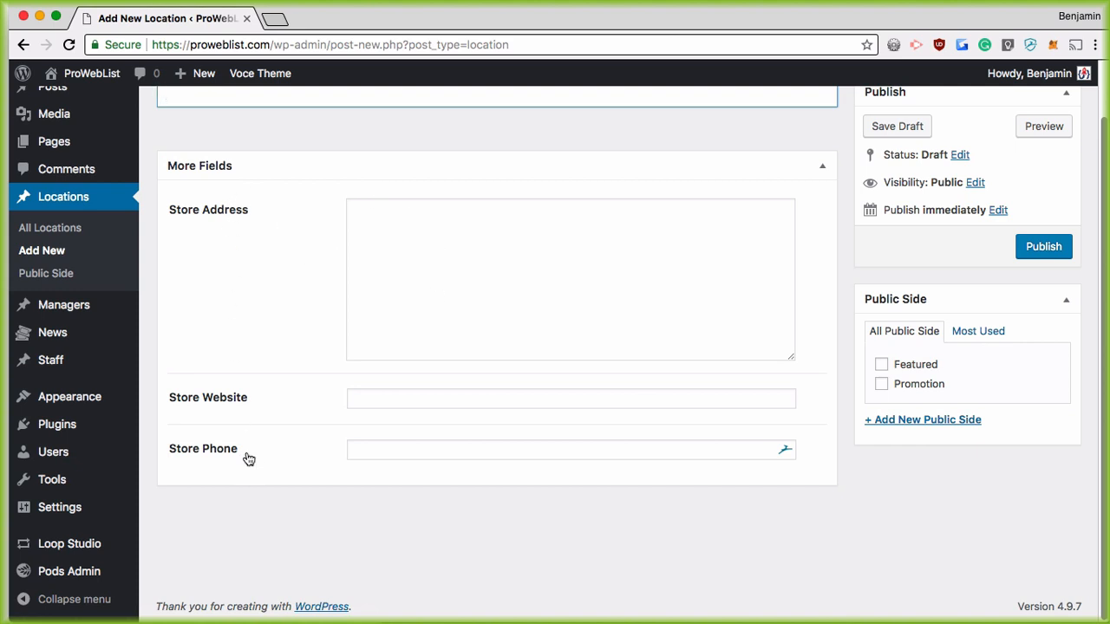
mouse_move(87, 572)
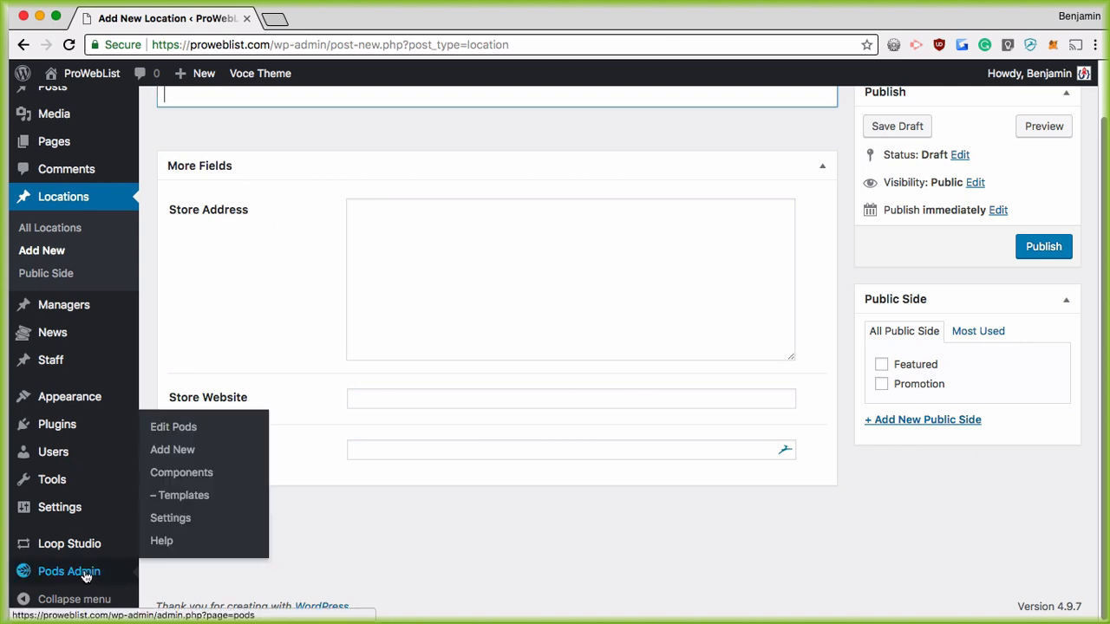
click(176, 428)
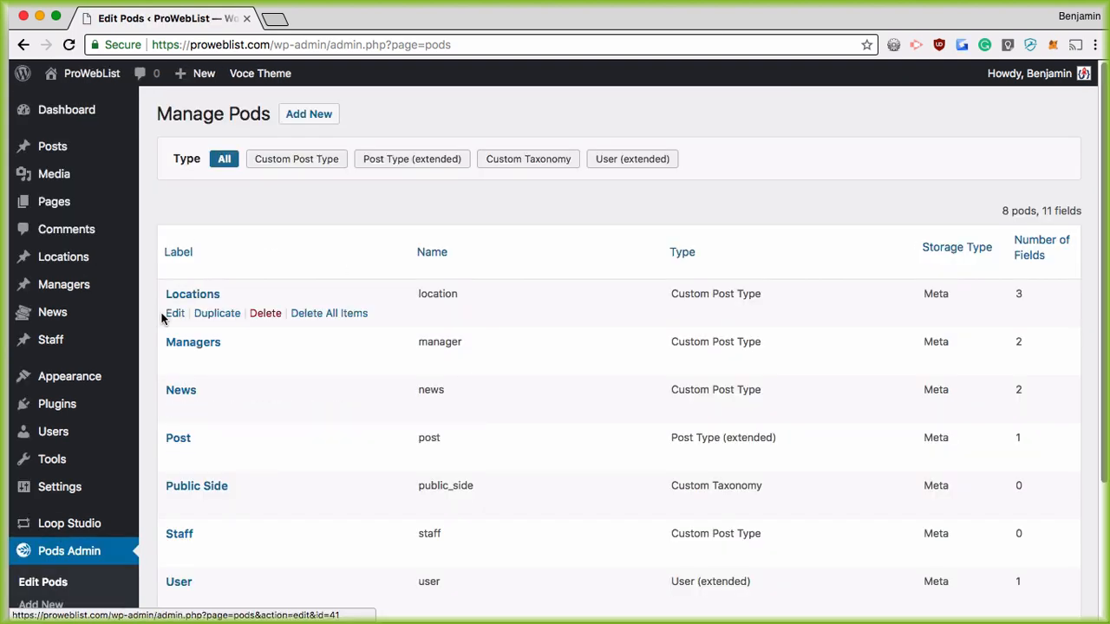
click(175, 314)
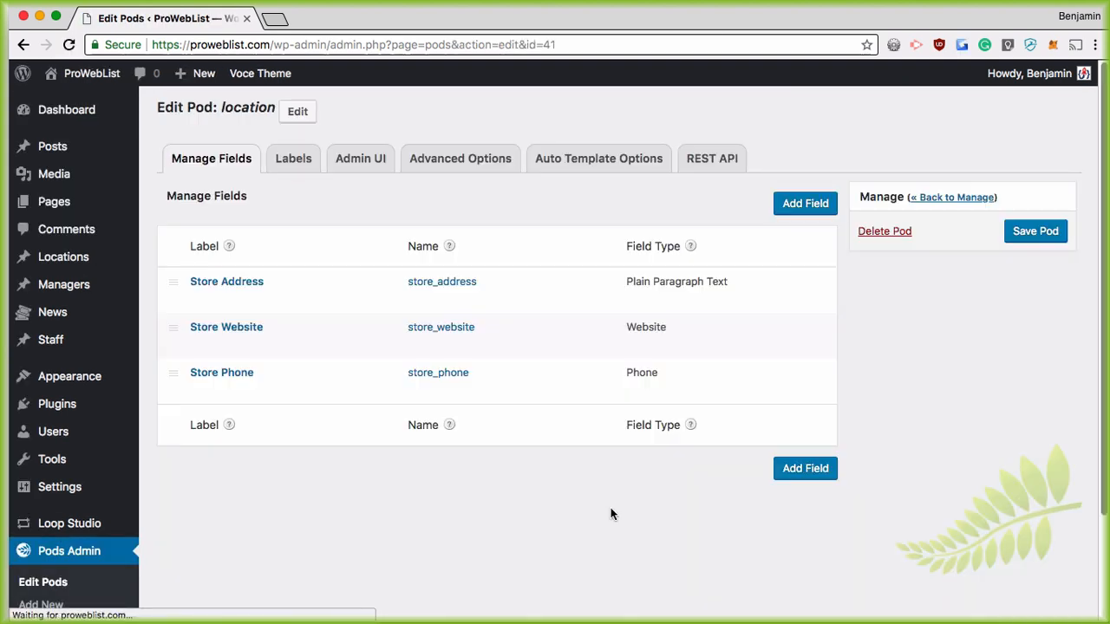
mouse_move(456, 379)
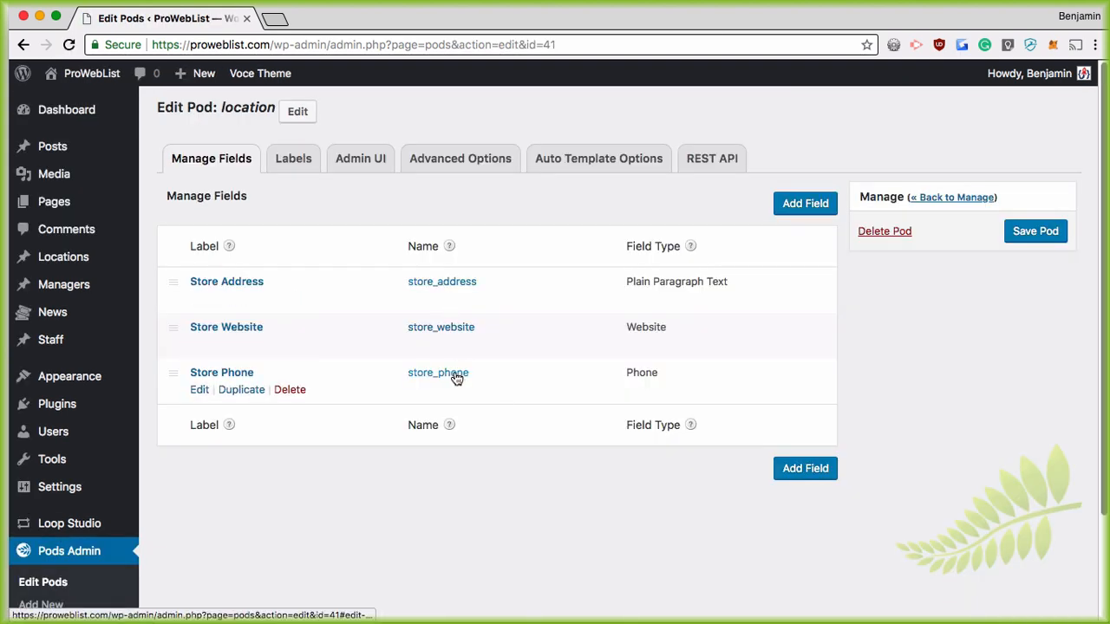
key(Tab)
key(super+Tab)
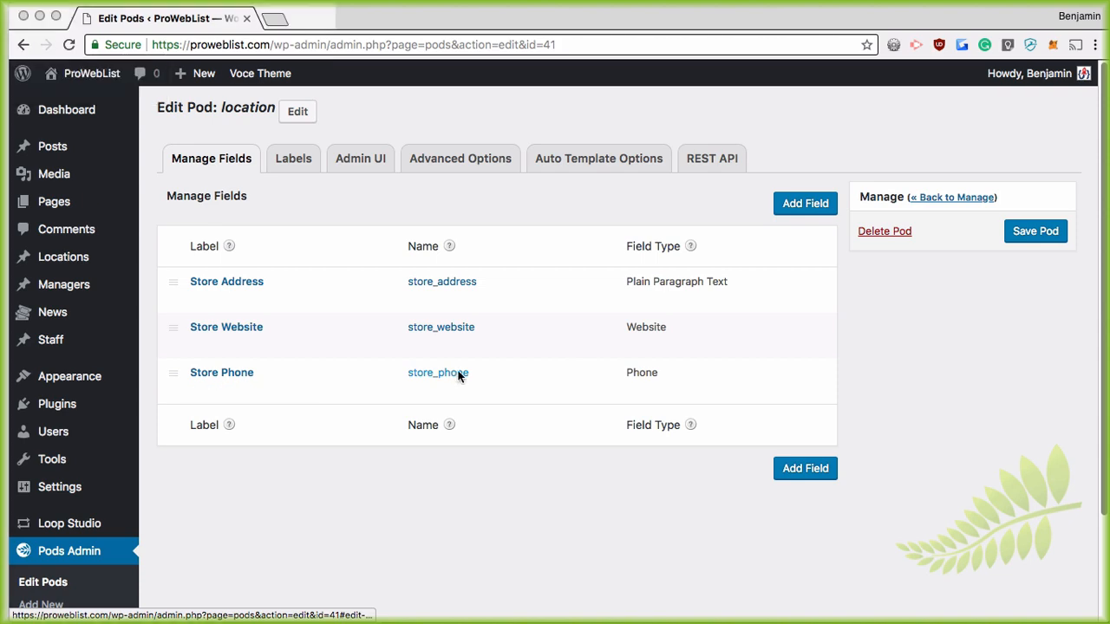
drag(733, 25, 930, 123)
drag(662, 17, 456, 26)
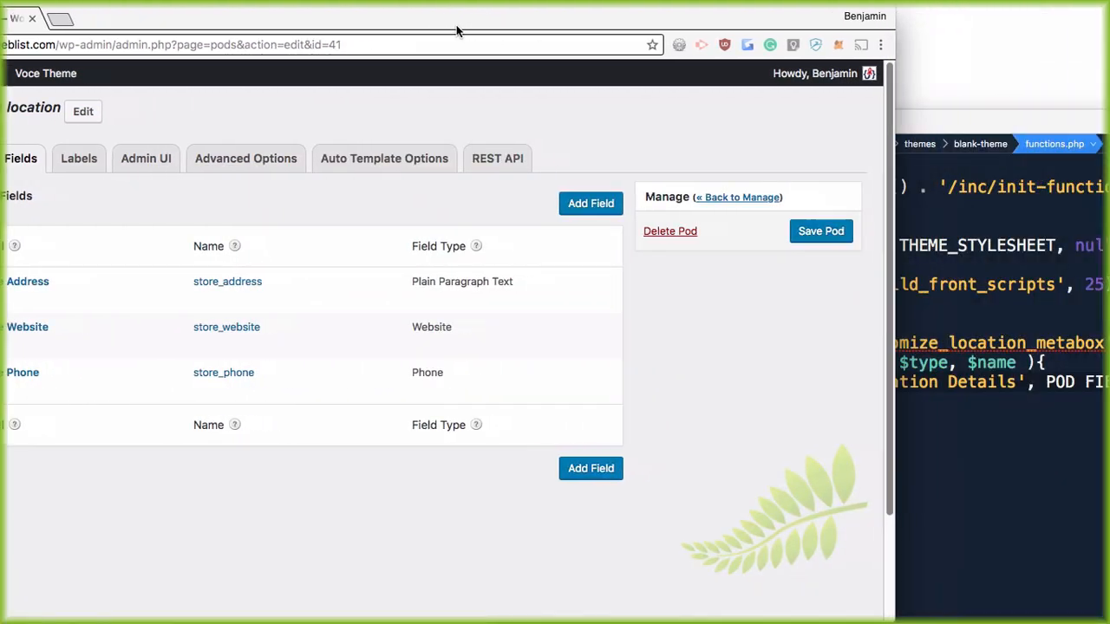
Step: Fill the fields argument with 'store_address,store_website,store_phone', end the line with a semicolon, and return to WordPress
drag(940, 117, 766, 26)
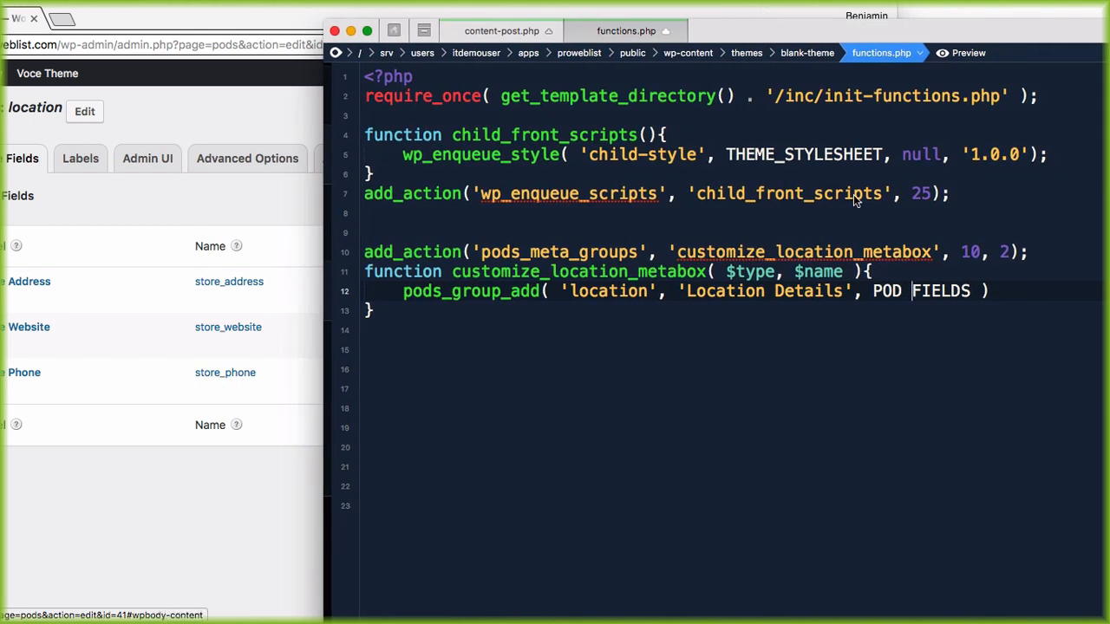
drag(971, 292, 876, 293)
text(')
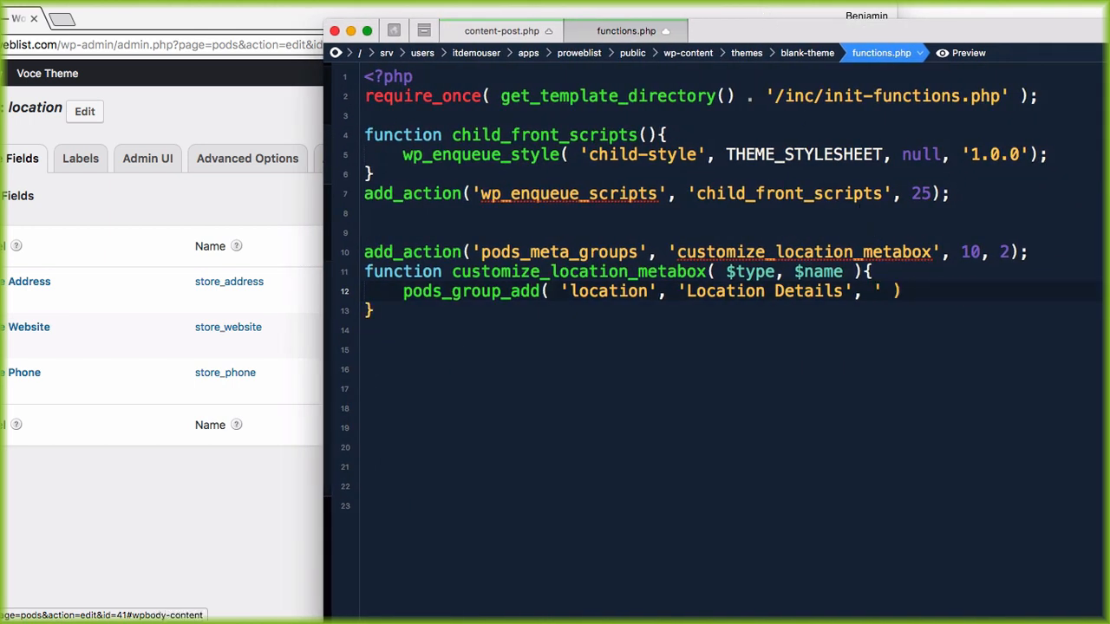
text(store_ad)
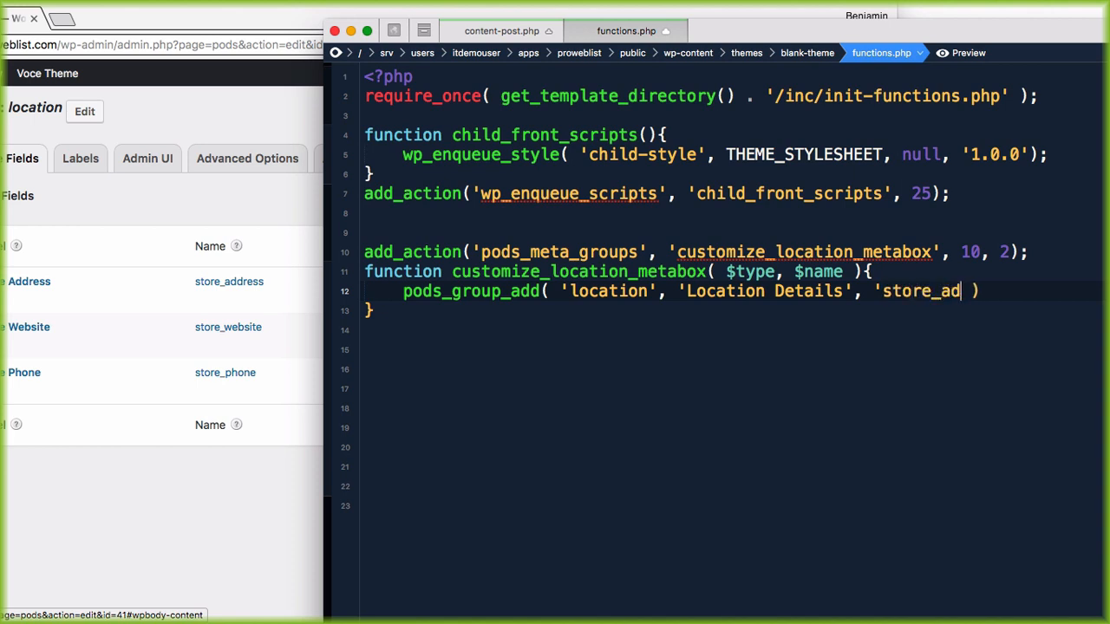
text(dress,store_w)
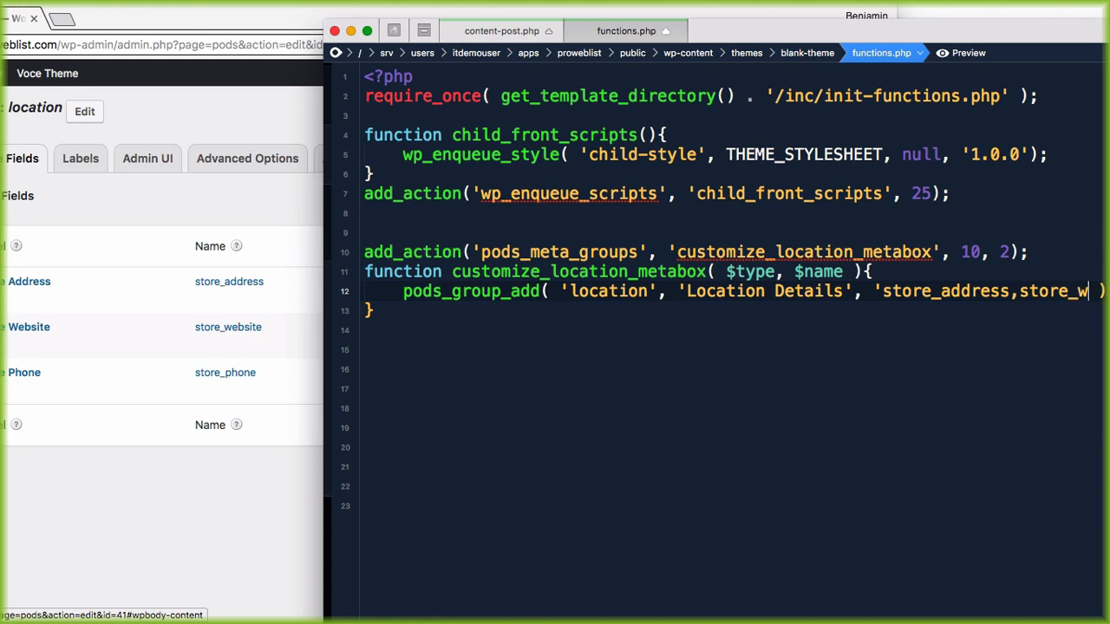
text(eb)
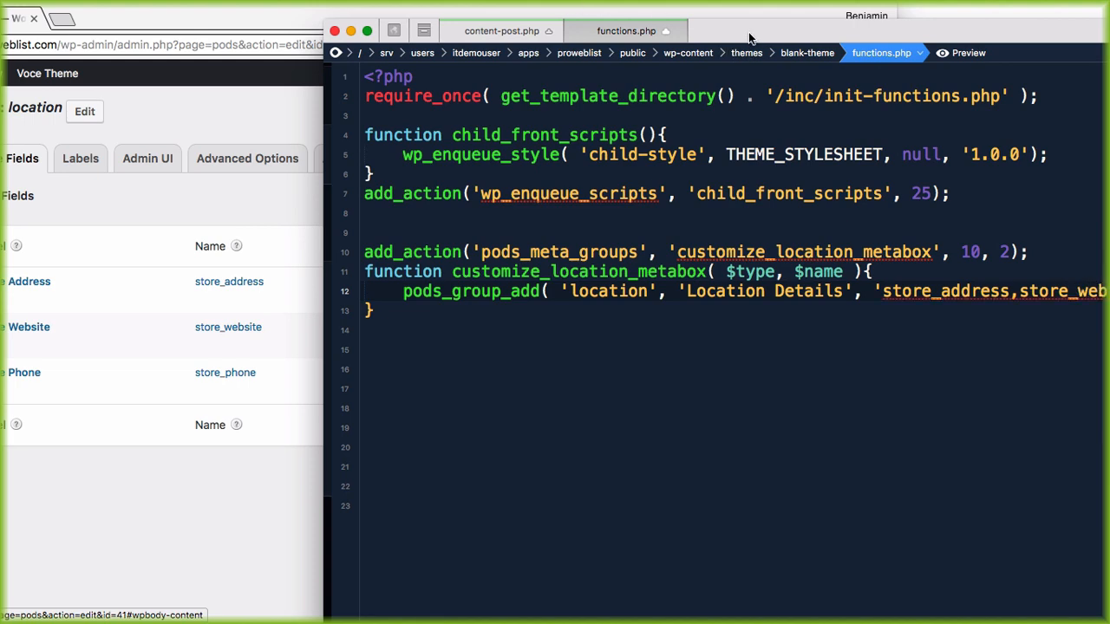
drag(752, 39, 497, 39)
text(store_phone')
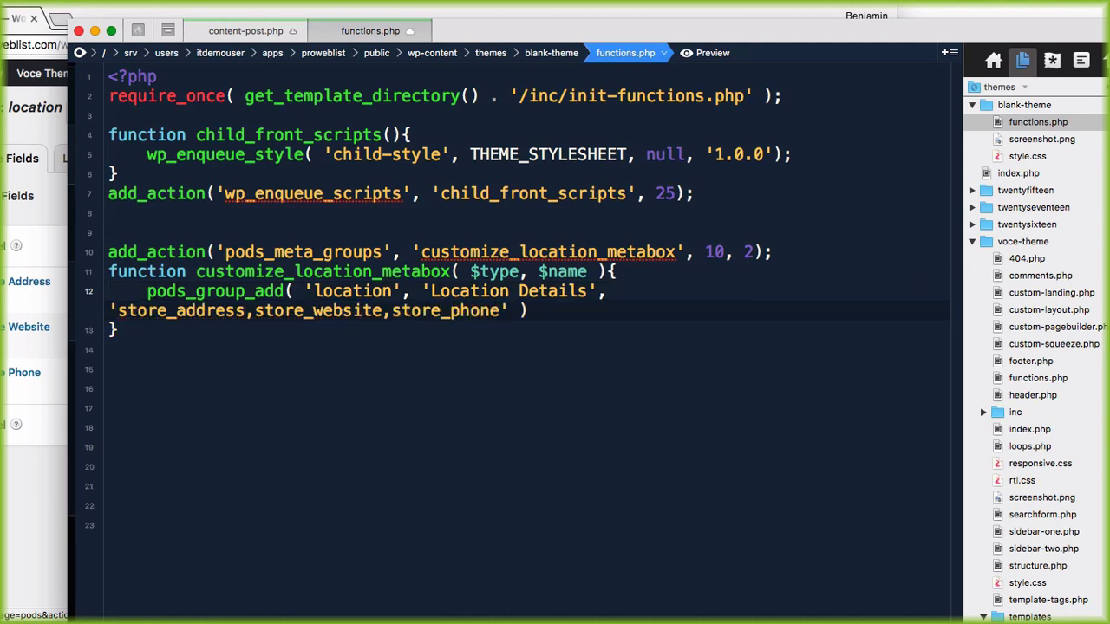
key(Right)
key(Right)
text(;)
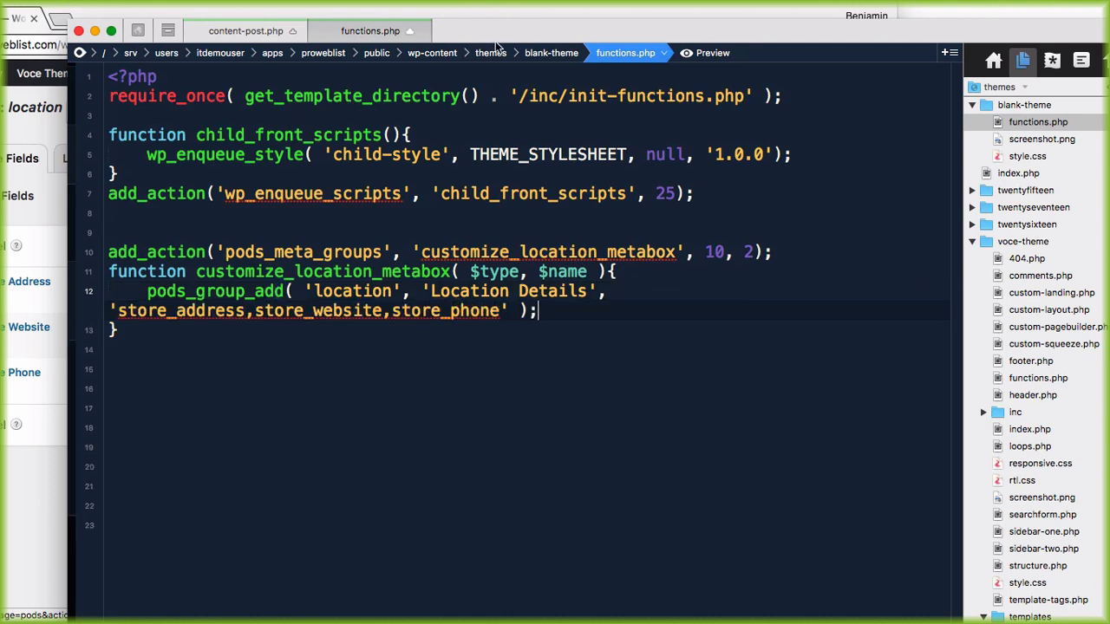
drag(494, 34, 795, 18)
drag(148, 19, 403, 20)
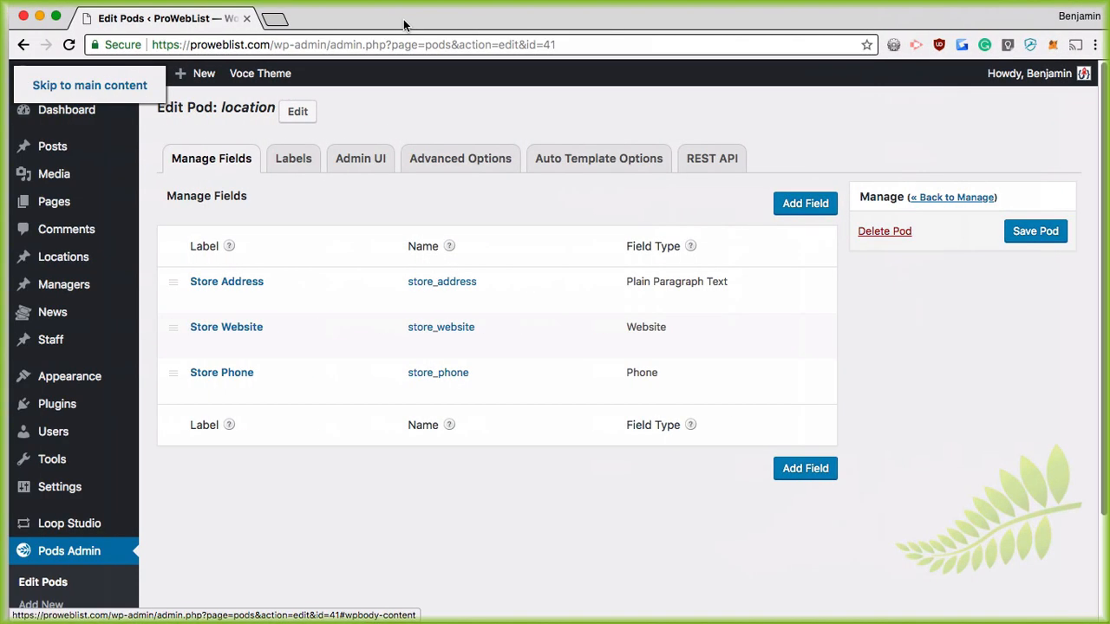
Step: Open Locations > Add New and reload it to confirm the box is titled Location Details
click(64, 256)
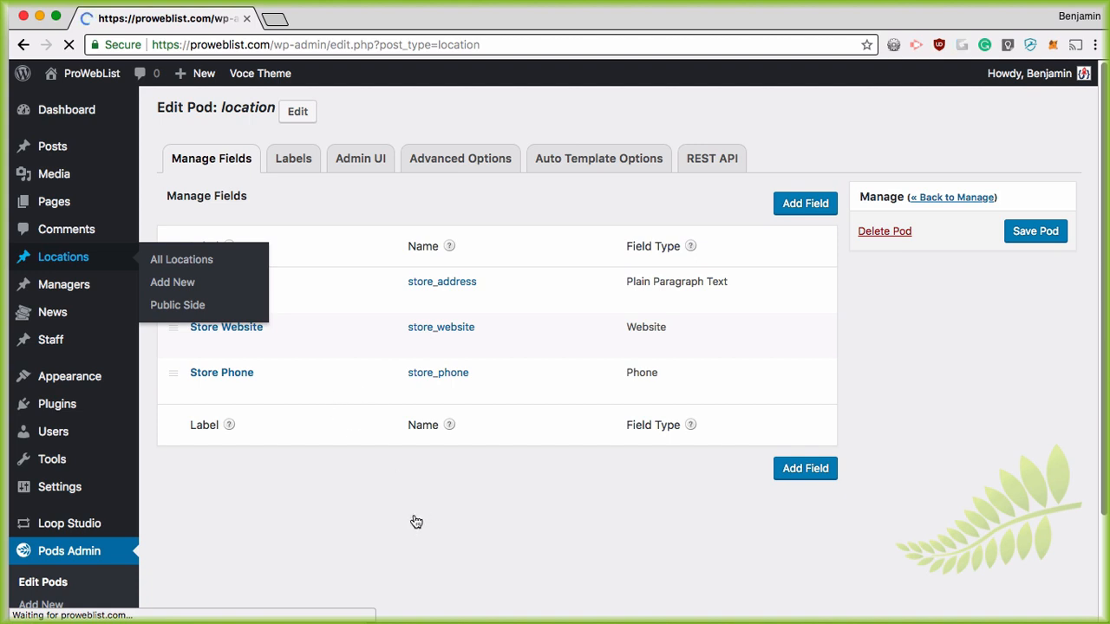
click(274, 114)
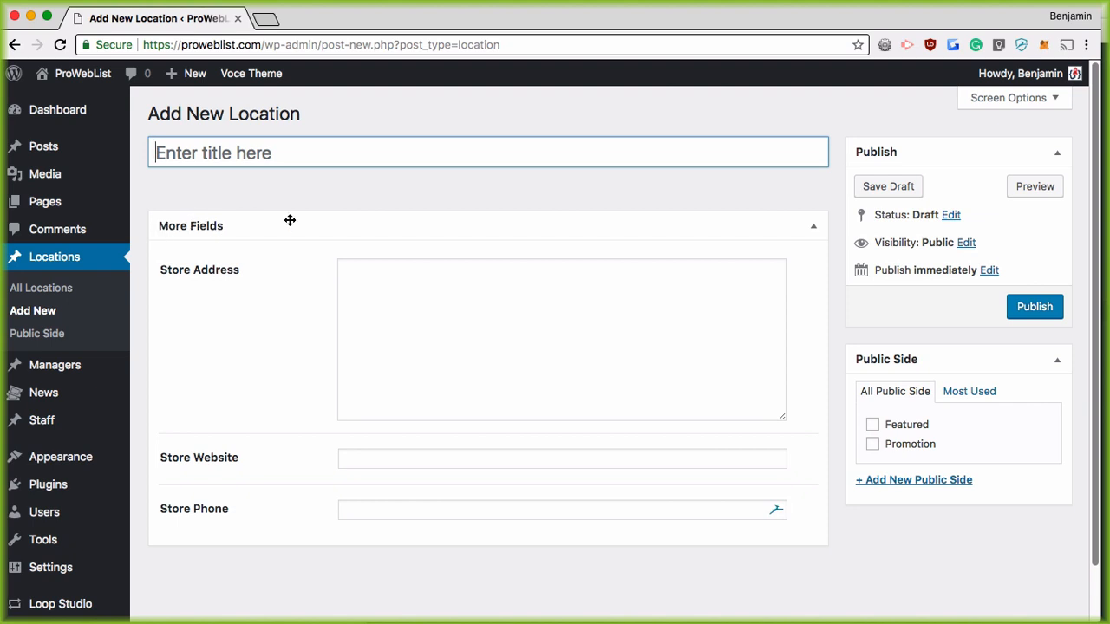
key(super+Tab)
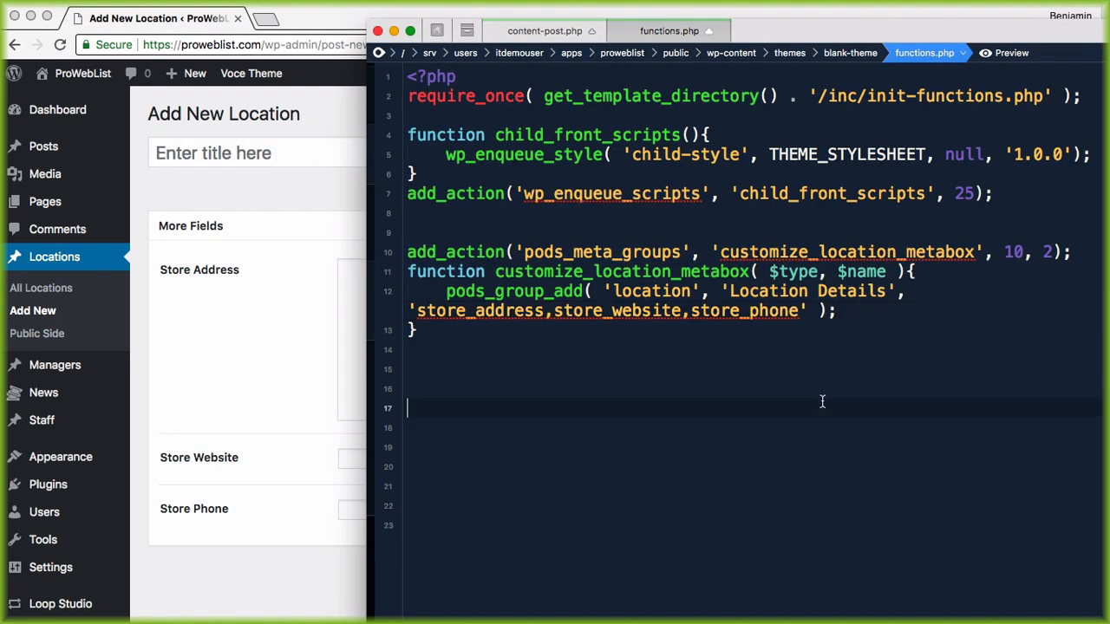
click(213, 181)
key(super+r)
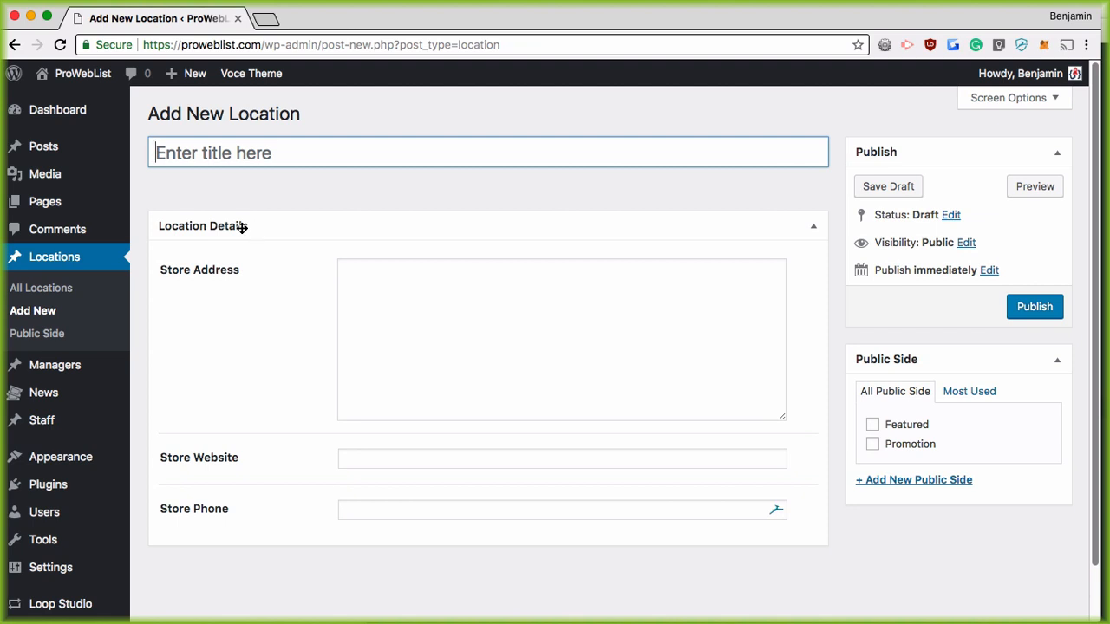
key(super+Tab)
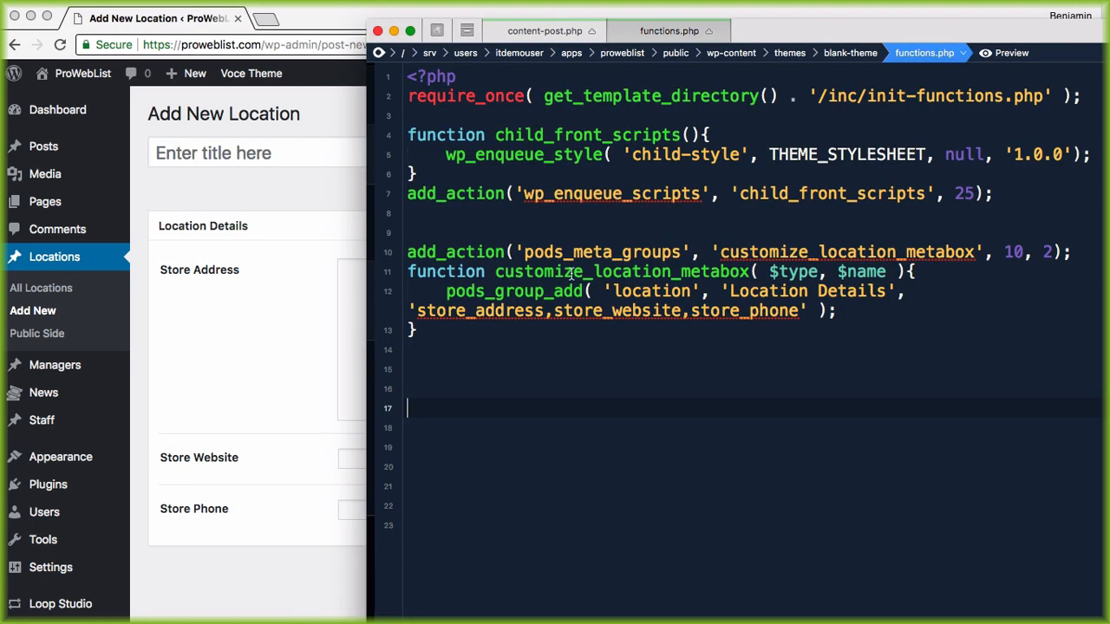
Step: Delete store_address from the field list and reload Add New Location to show only Store Website and Store Phone
click(734, 332)
click(750, 317)
click(666, 339)
drag(552, 313, 417, 317)
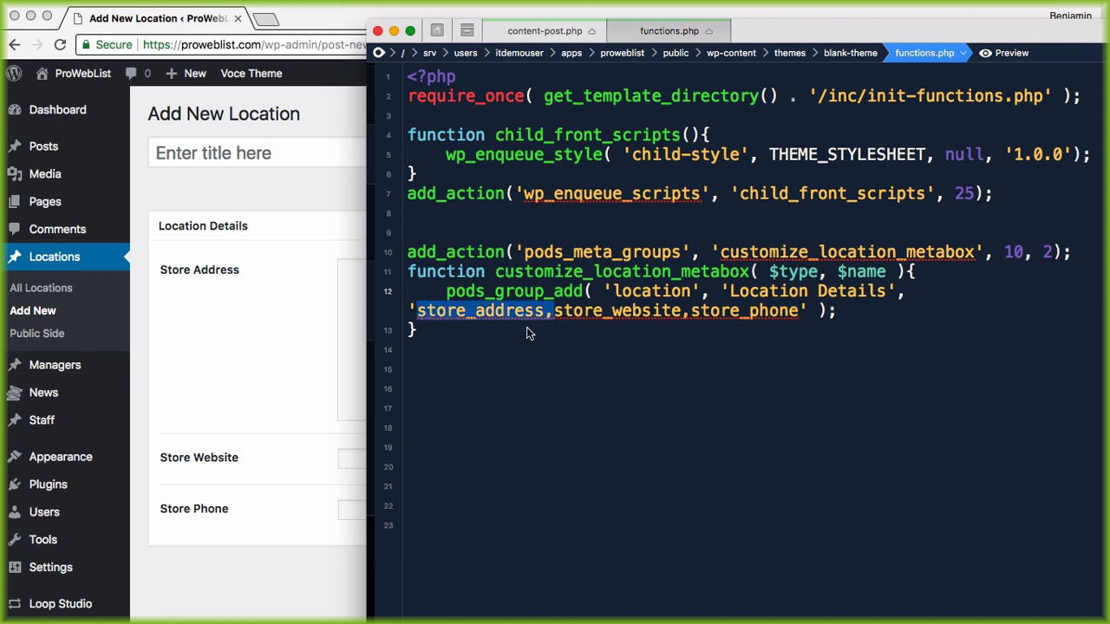
key(BackSpace)
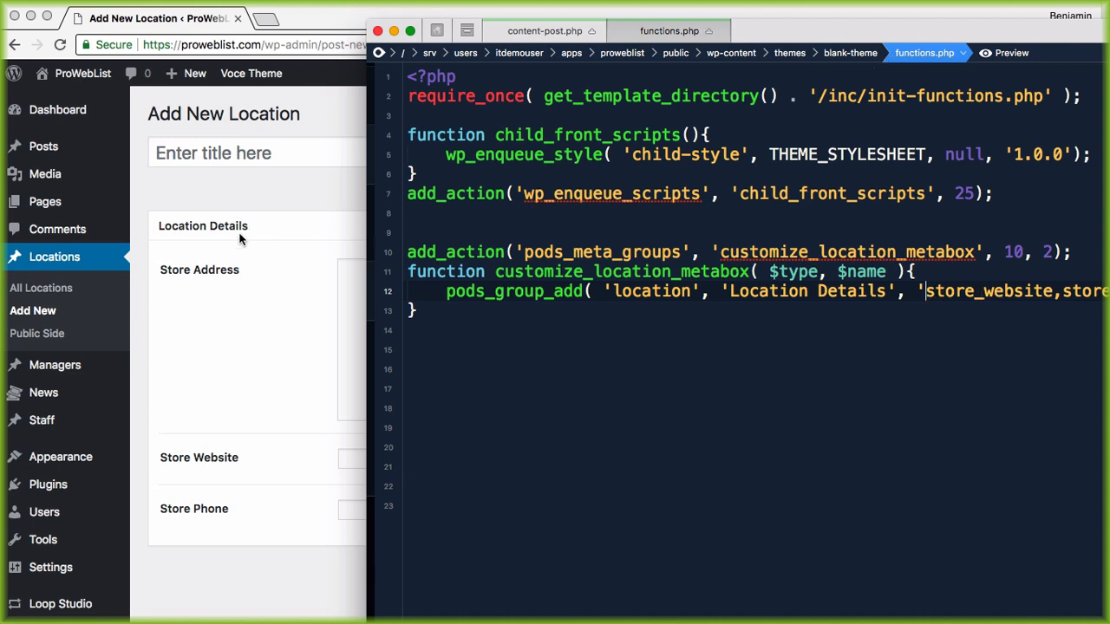
click(260, 270)
key(super+r)
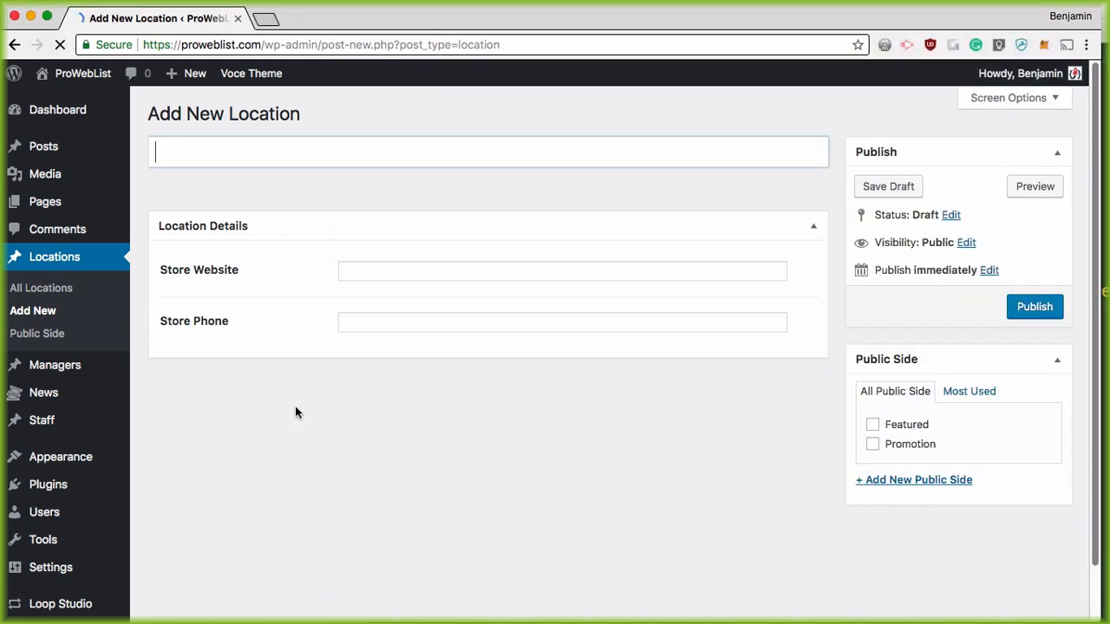
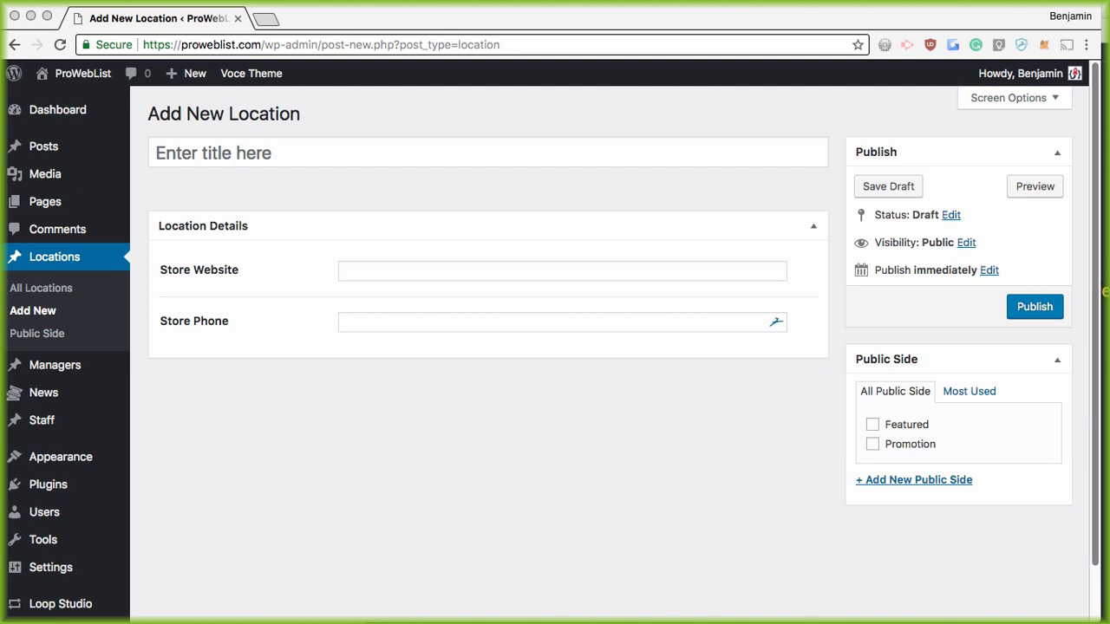
Step: Highlight the meta box code on lines 10–13 of functions.php, then return to Add New Location
key(super+Tab)
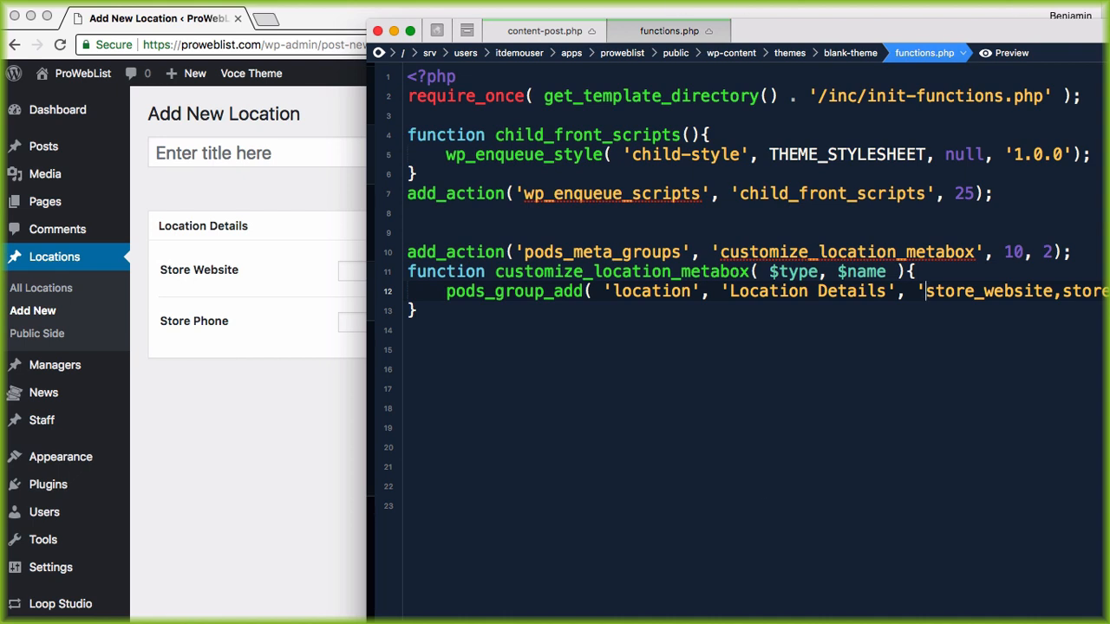
drag(413, 251, 532, 322)
click(532, 328)
click(270, 396)
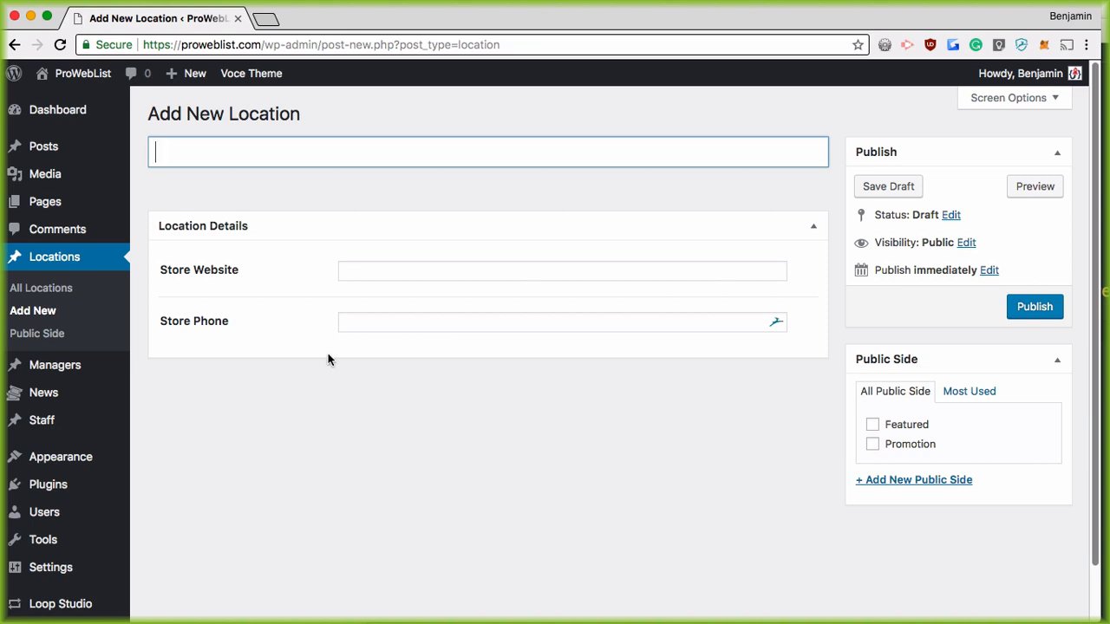
click(290, 444)
Step: Open All Users in a new tab to view the administrator and contributor accounts
scroll(79, 564, down, 2)
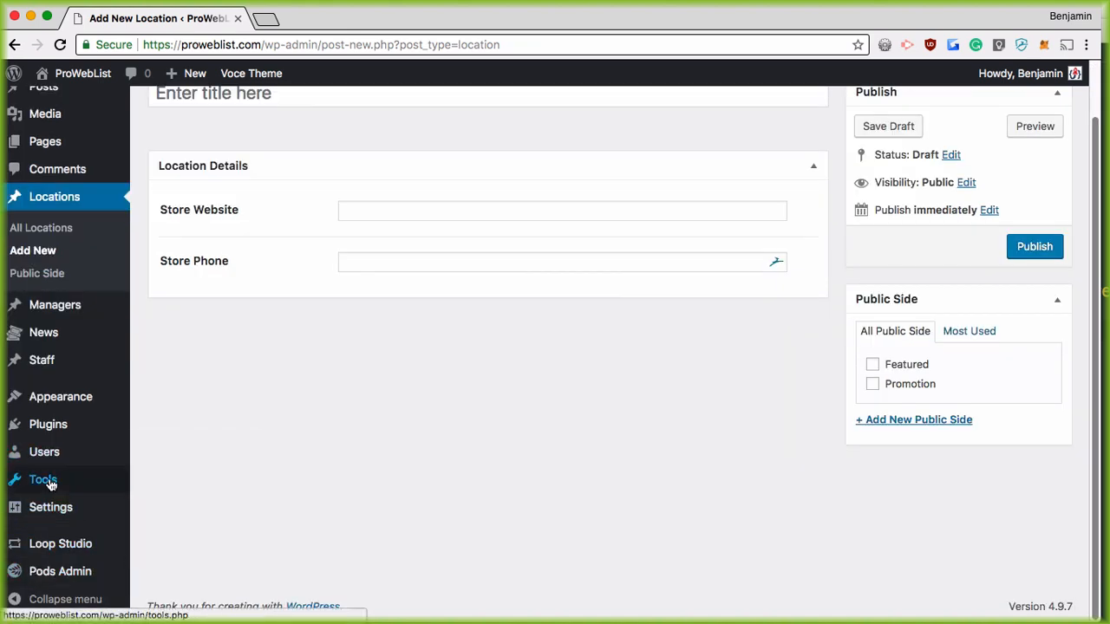
mouse_move(49, 453)
super+click(163, 454)
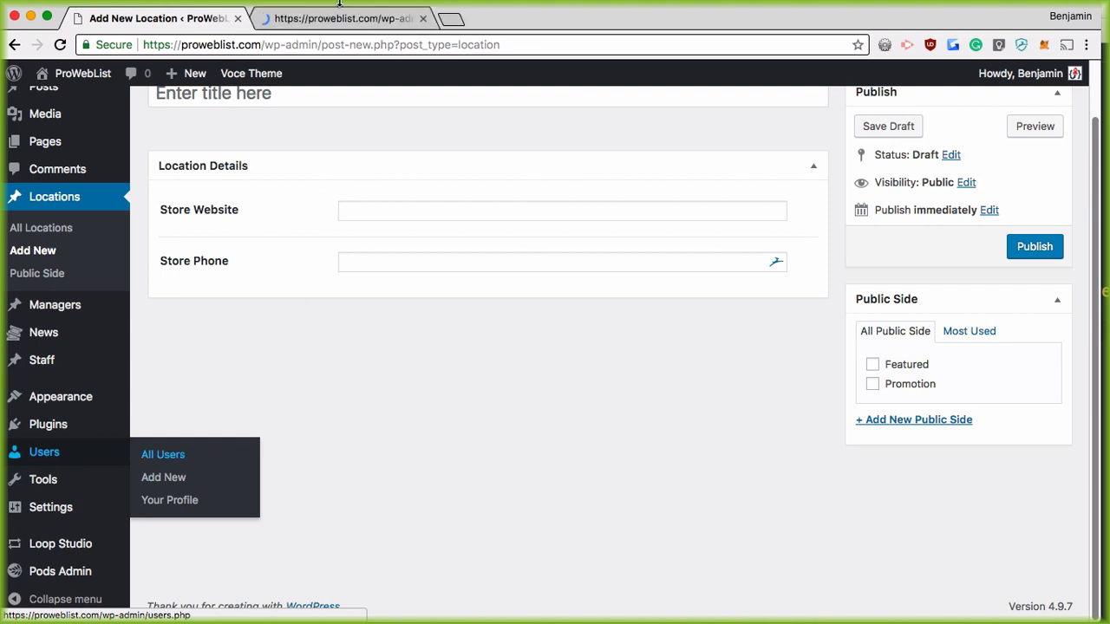
click(338, 17)
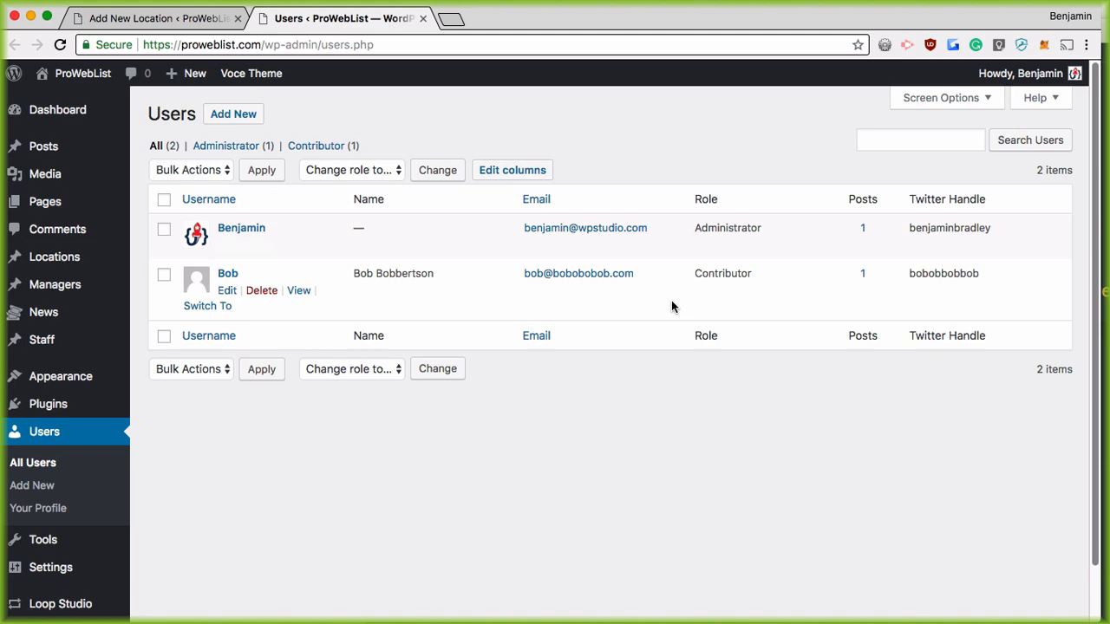
key(super+Tab)
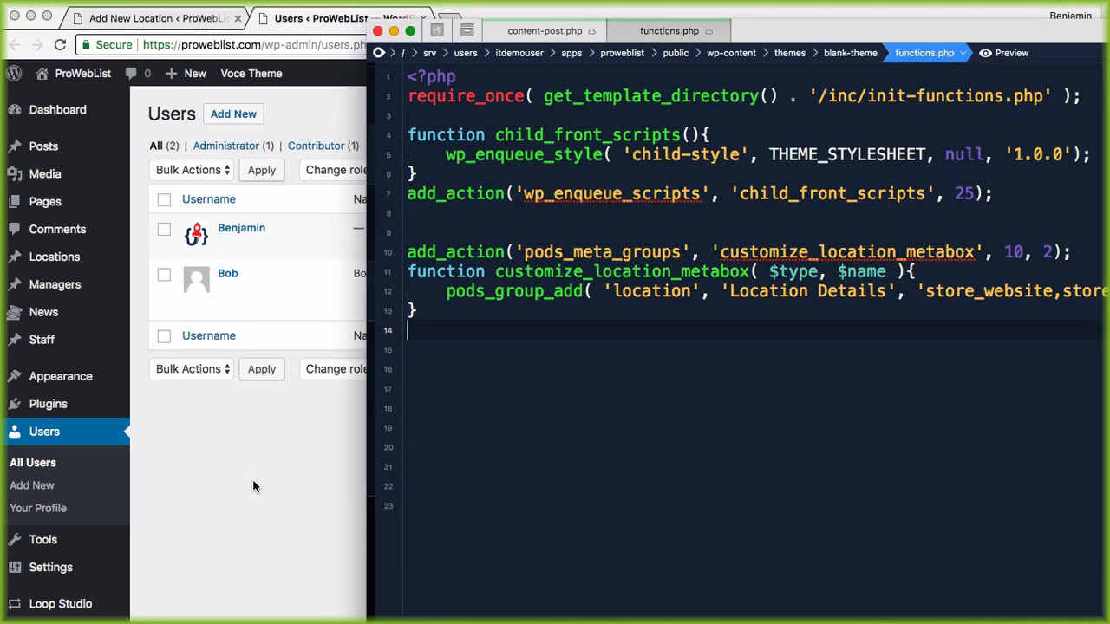
Step: Add if (current_user_can('administrator')){ on the empty line 9 above add_action
click(192, 17)
key(super+Tab)
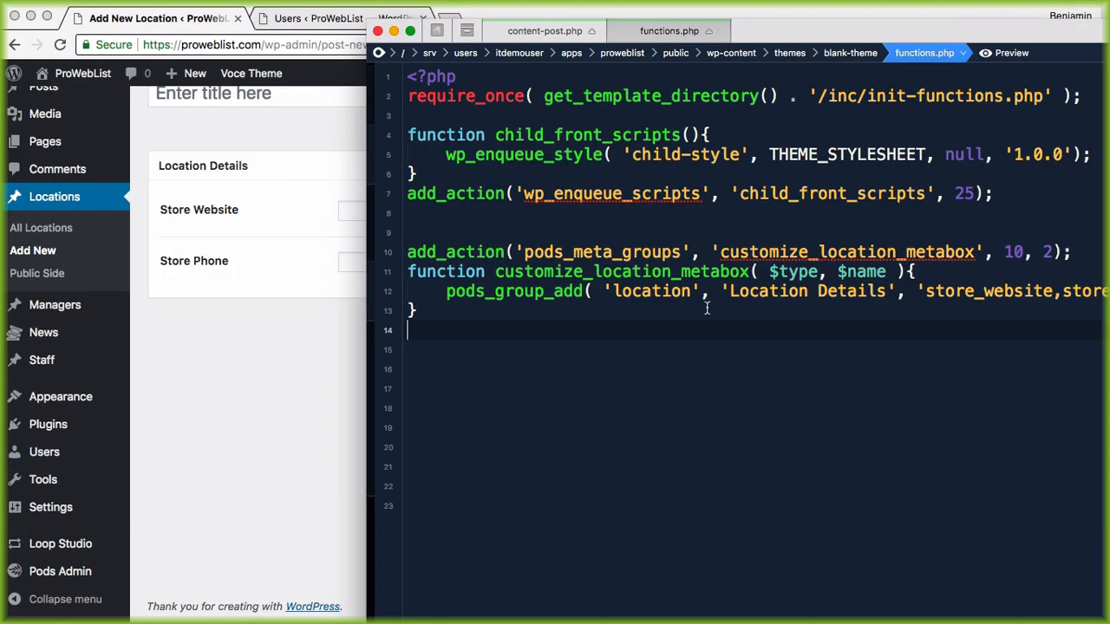
scroll(240, 361, up, 2)
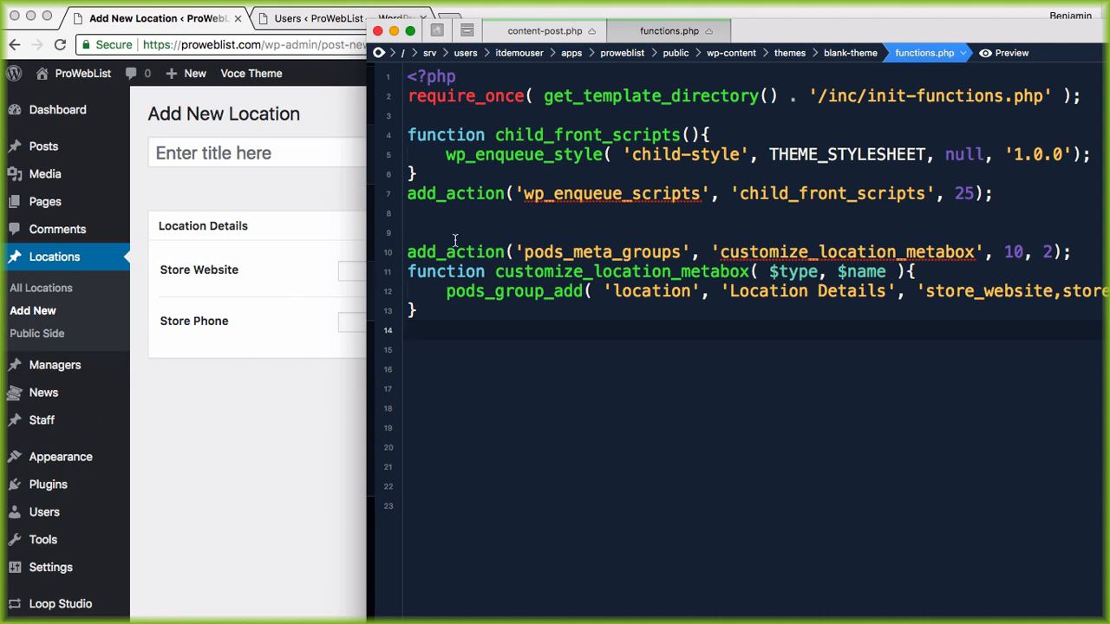
click(546, 308)
click(410, 251)
click(428, 232)
text(if)
key(Escape)
text((current_user)
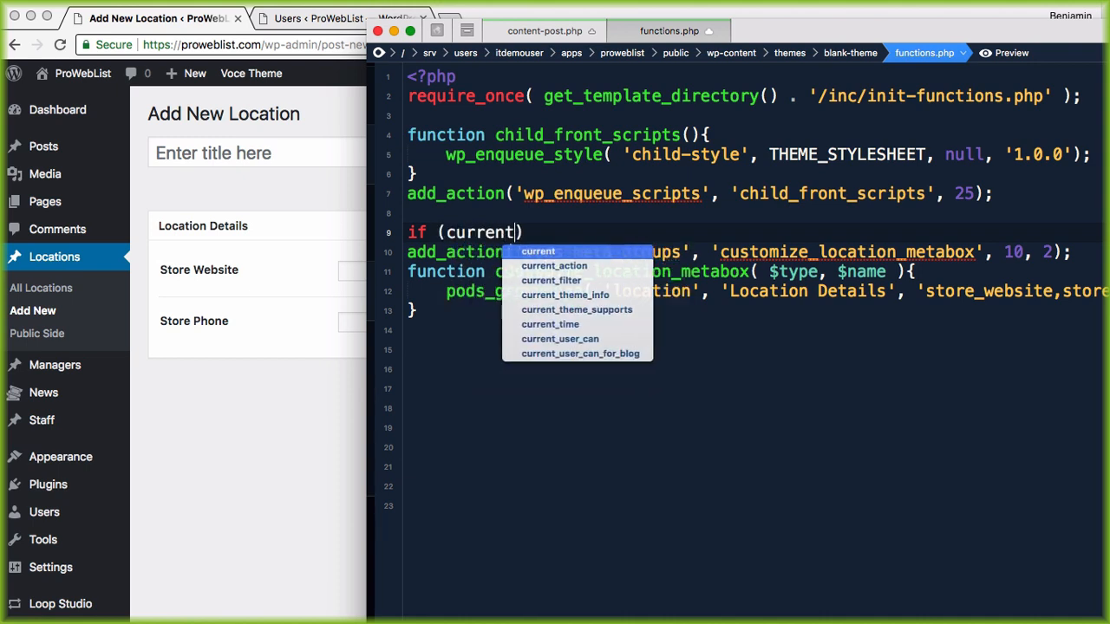
text(_can(')
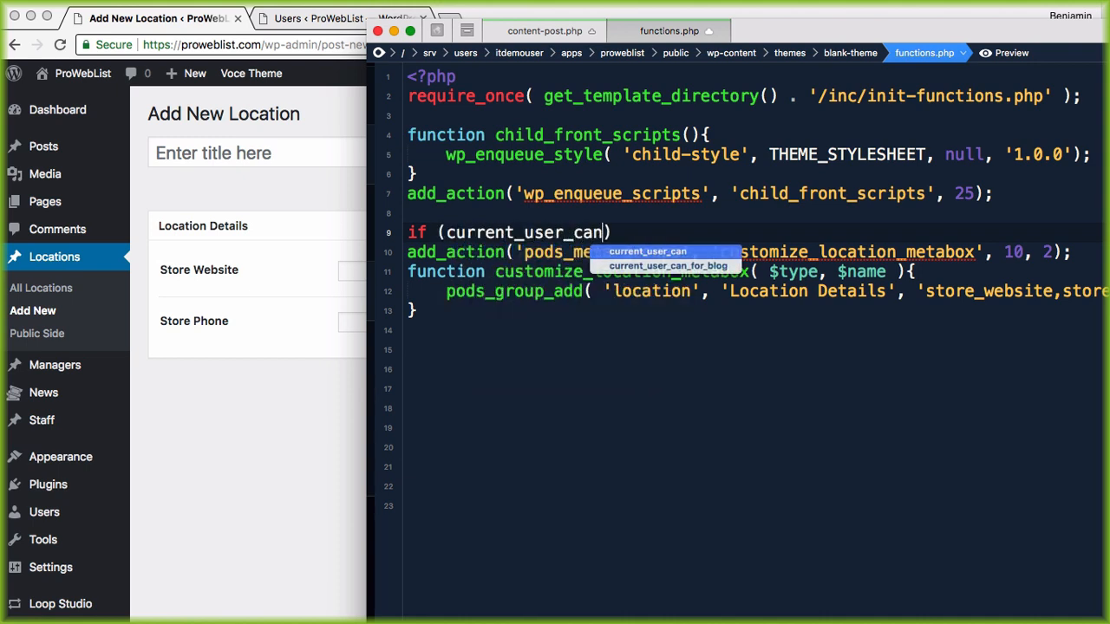
text(administrato)
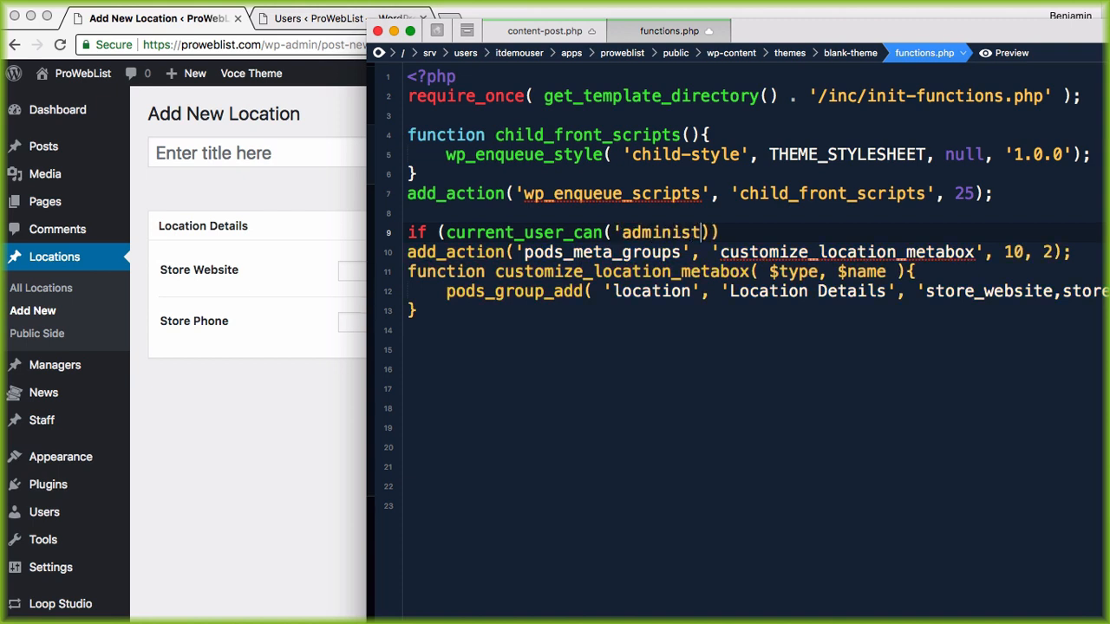
text(r')
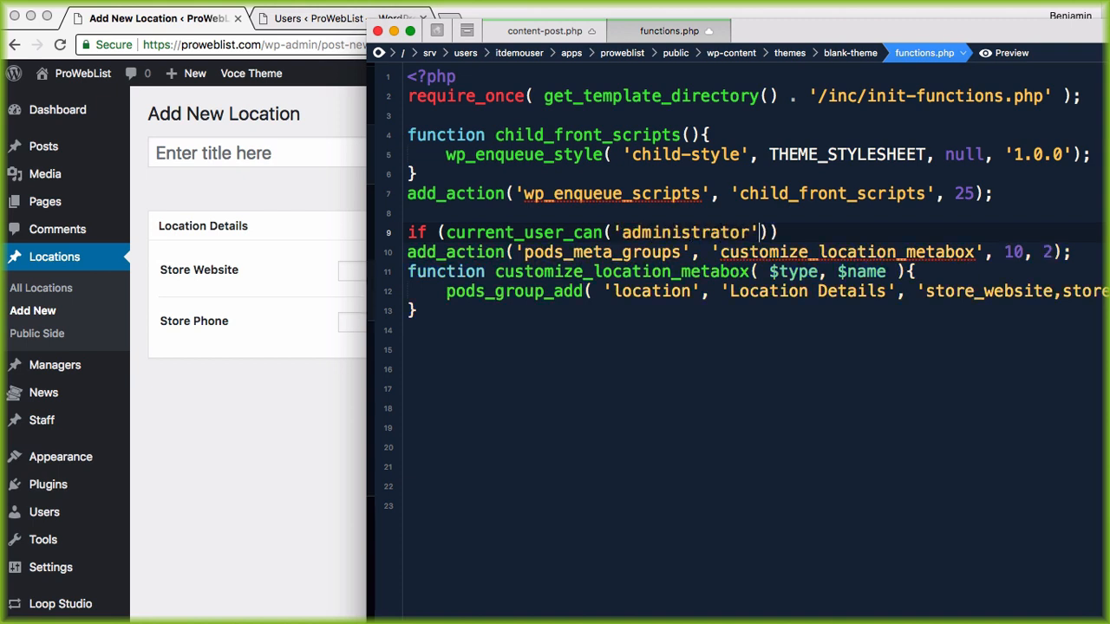
text()){)
key(Delete)
Step: Close the administrator block with } and indent the meta box code on lines 10–13 inside it
key(Down)
key(Down)
key(Down)
key(Down)
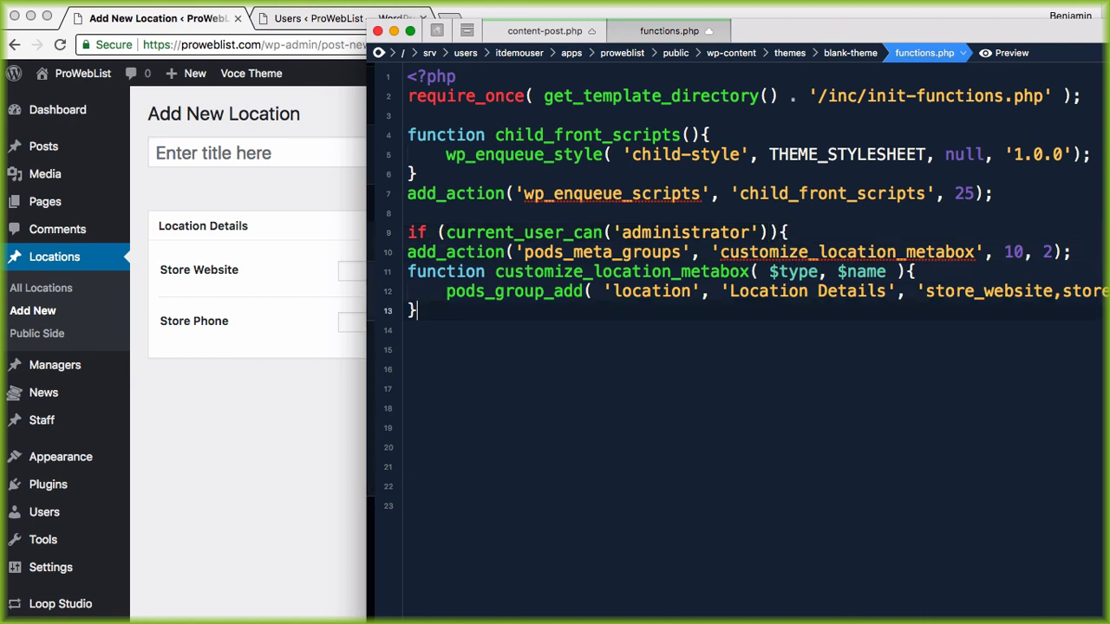
key(Return)
text(})
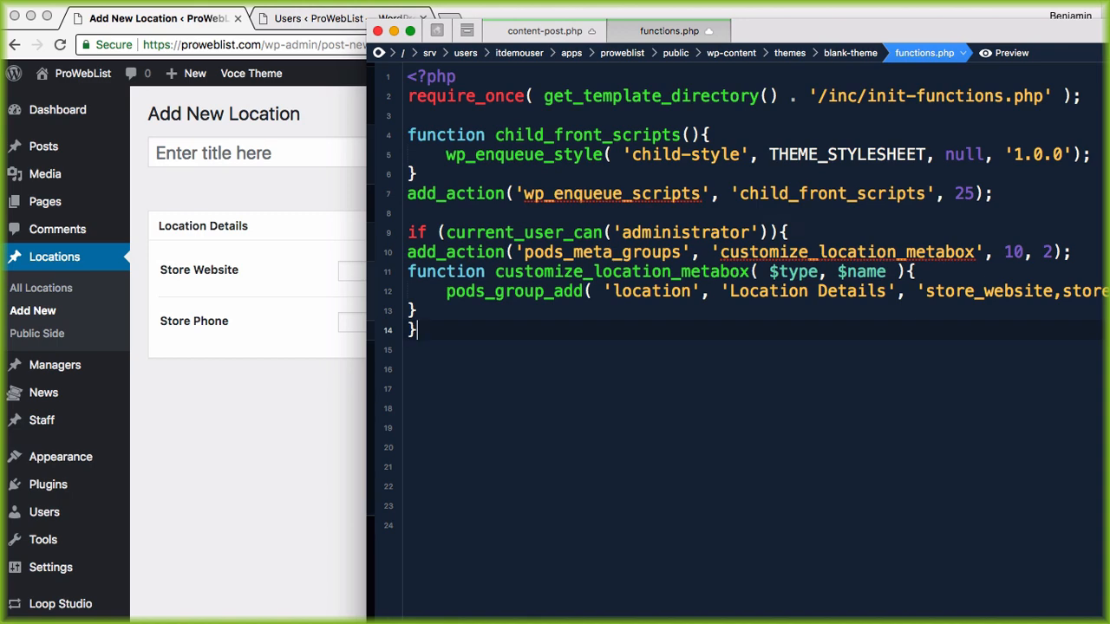
drag(421, 310, 408, 251)
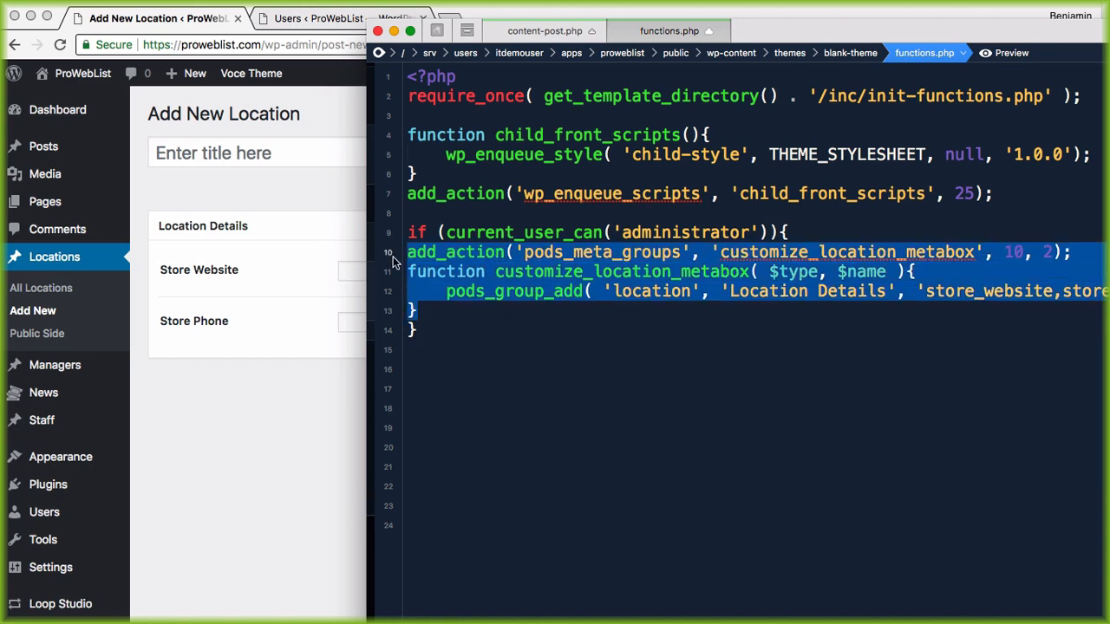
key(Tab)
click(472, 350)
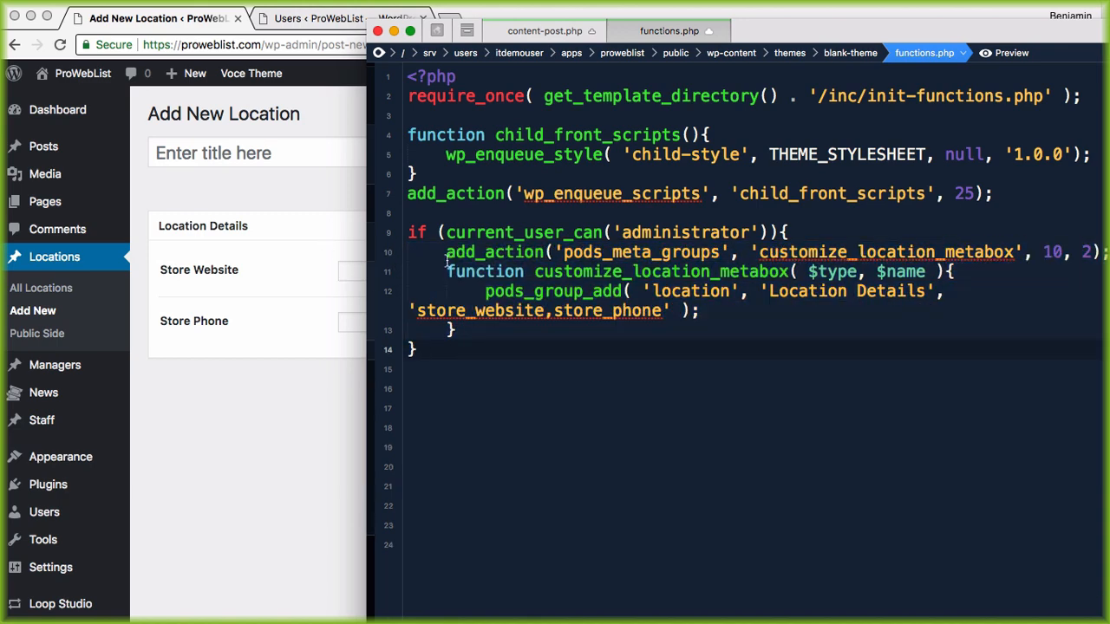
drag(446, 252, 503, 323)
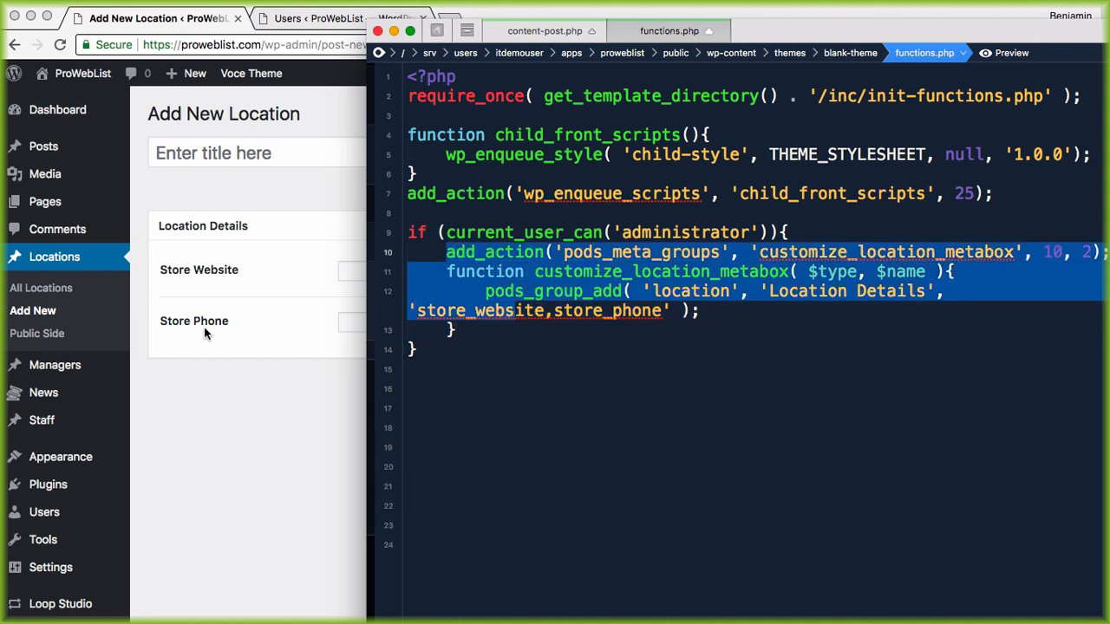
click(543, 293)
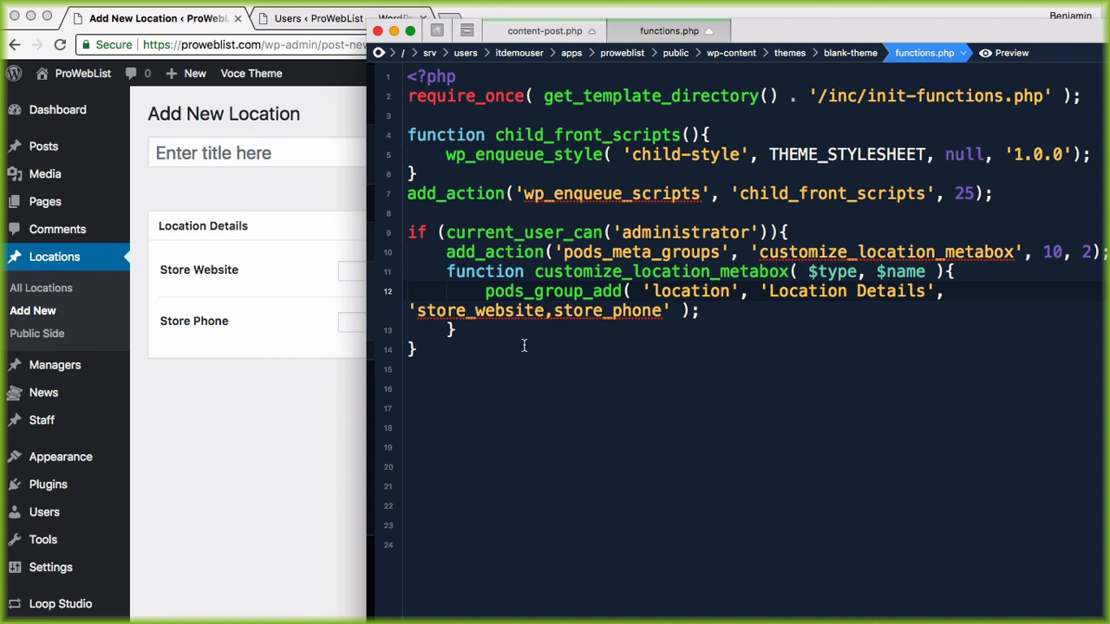
Step: Add an empty if (current_user_can('contributor')){ block below the administrator block
click(435, 347)
key(Return)
text(if)
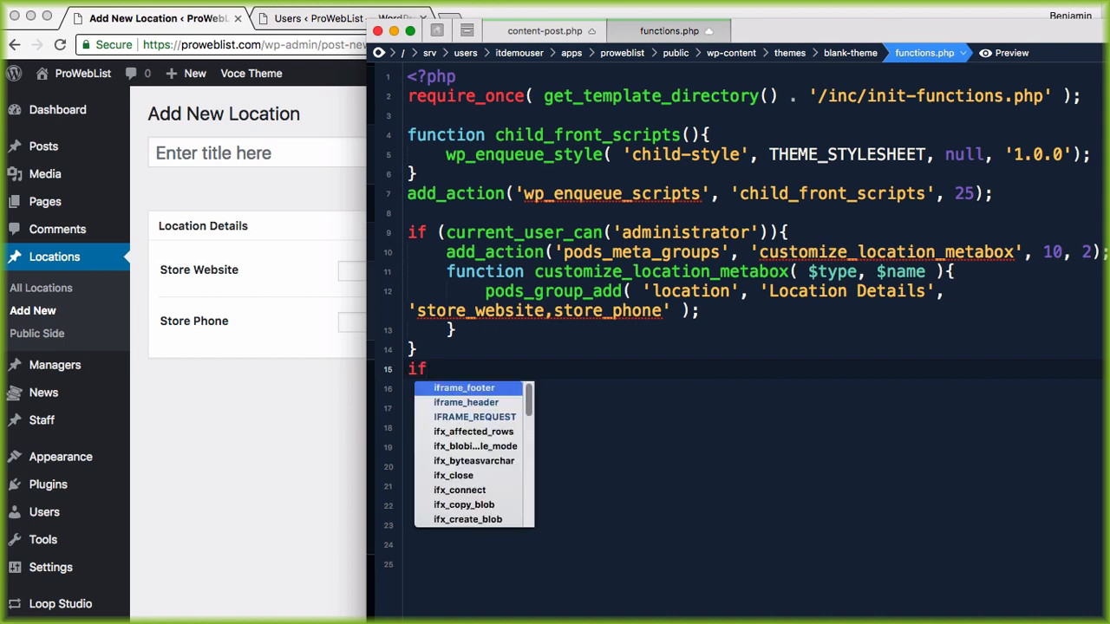
text( ()
text(rrent_user_c)
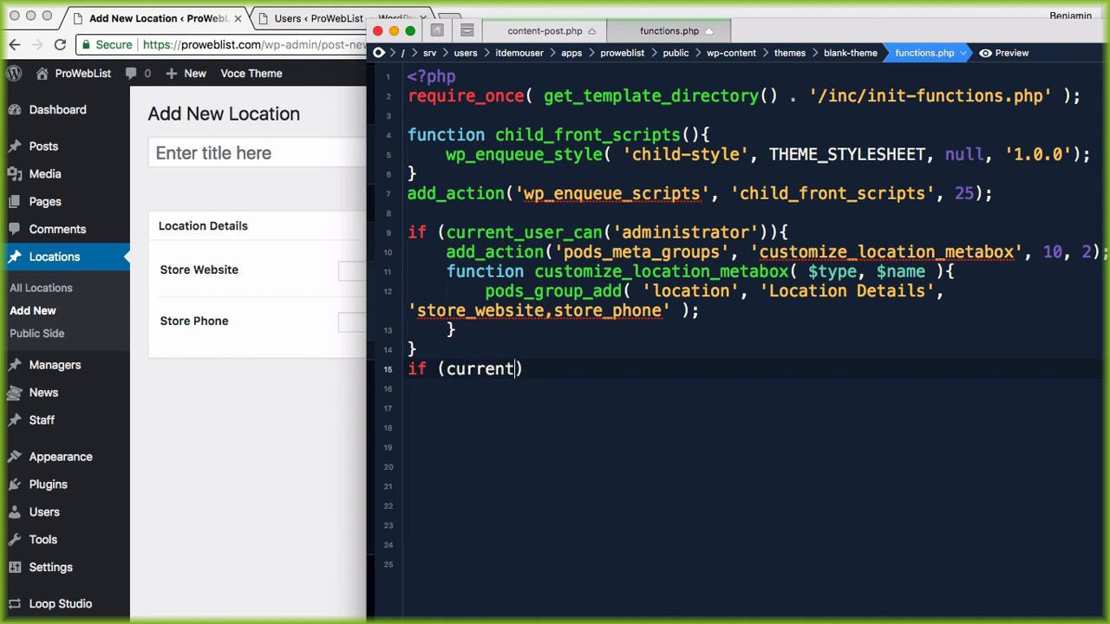
text(an('contr)
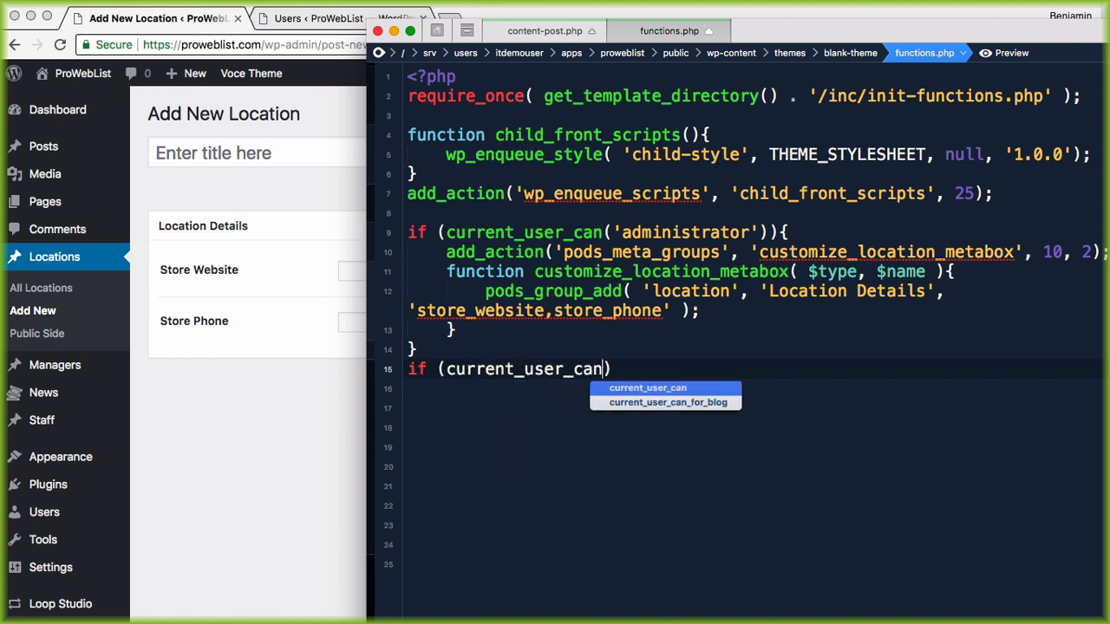
text(ibutor)
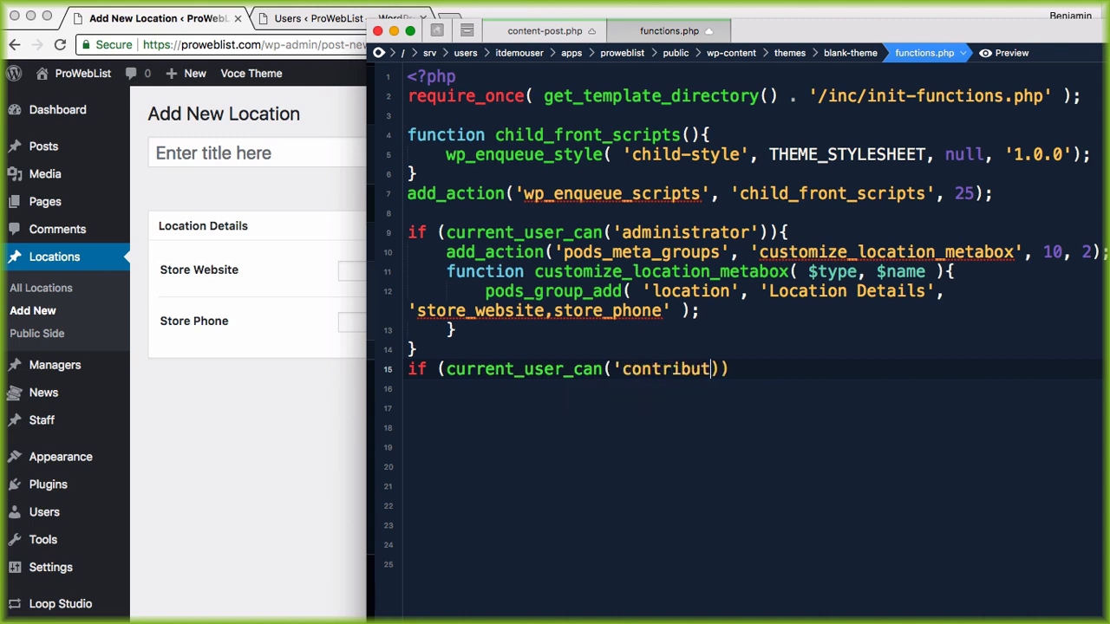
text(')
key(Right)
key(Right)
text({)
key(Return)
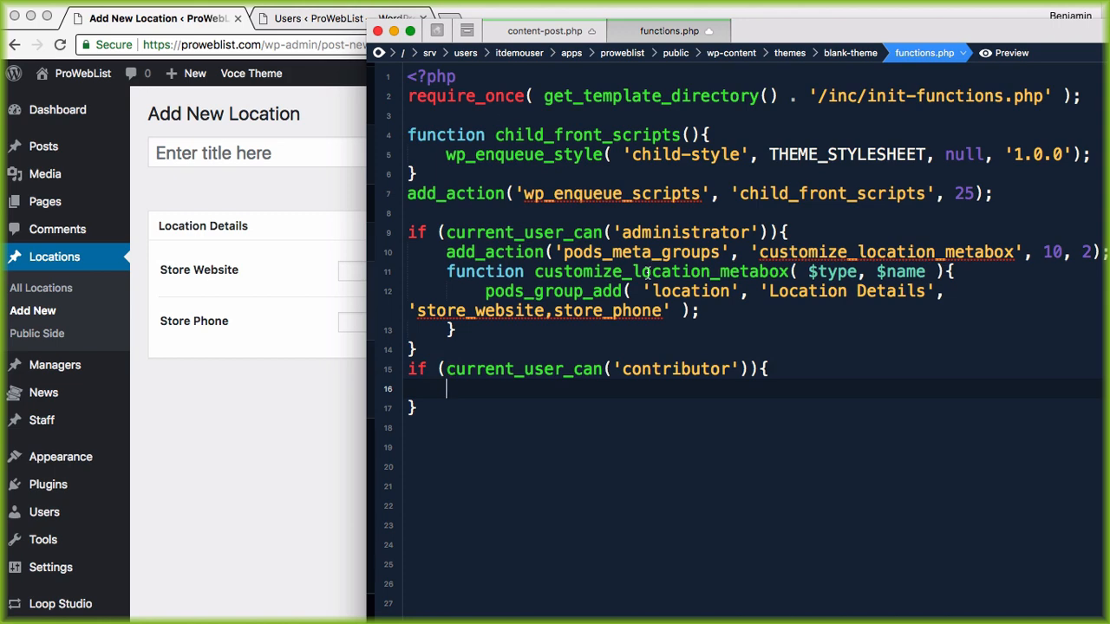
Step: Copy the meta box code into the contributor block and change its fields to store_address
drag(701, 310, 450, 253)
key(ctrl+c)
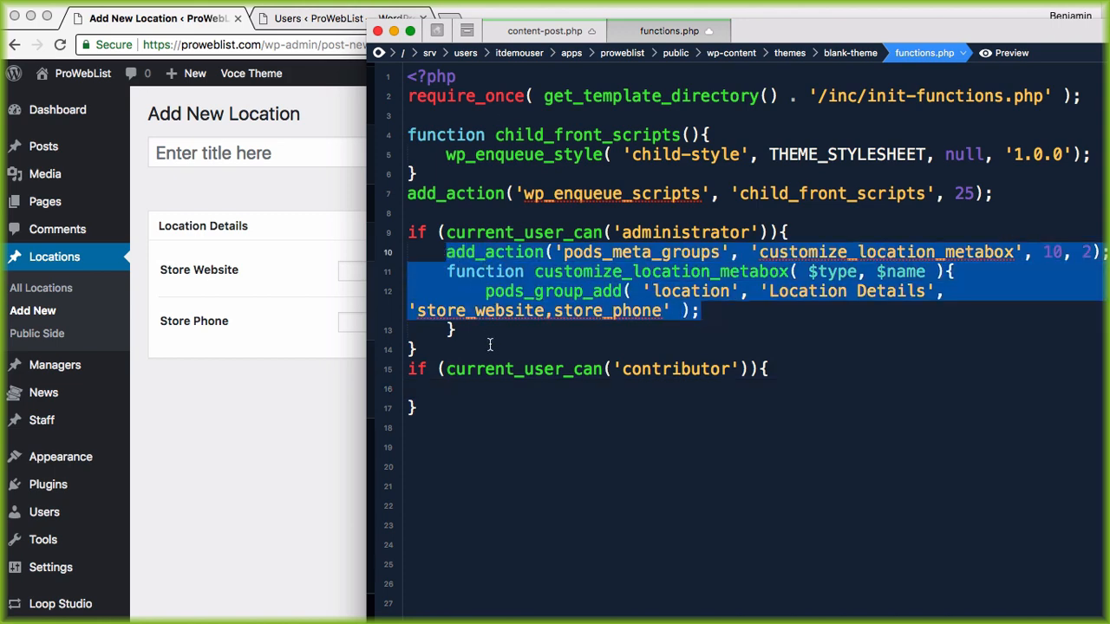
click(474, 389)
key(ctrl+v)
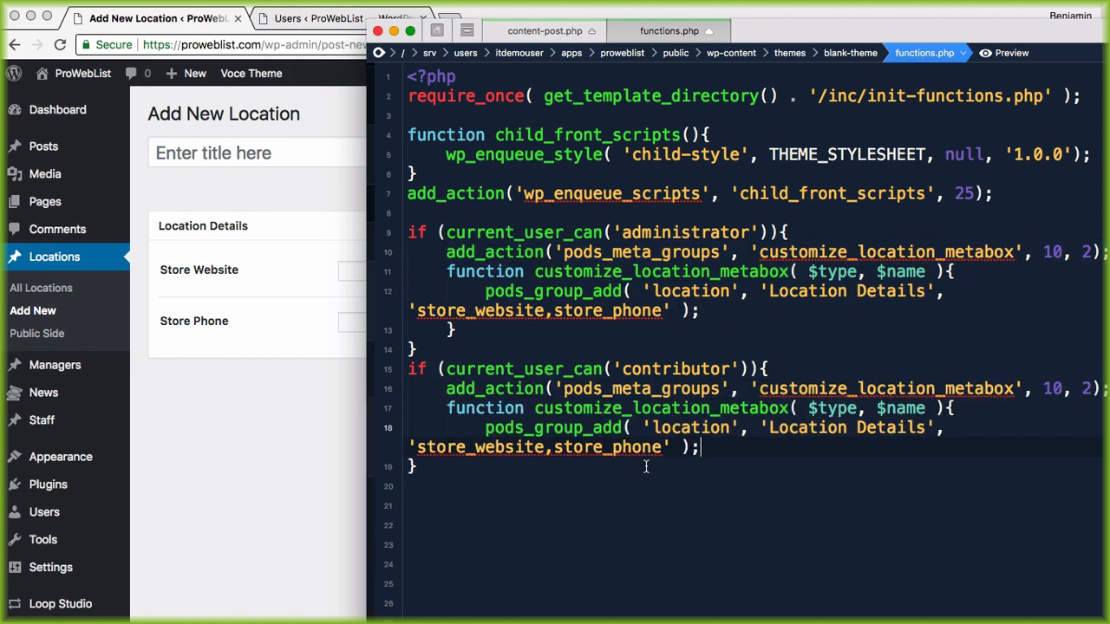
drag(661, 449, 476, 453)
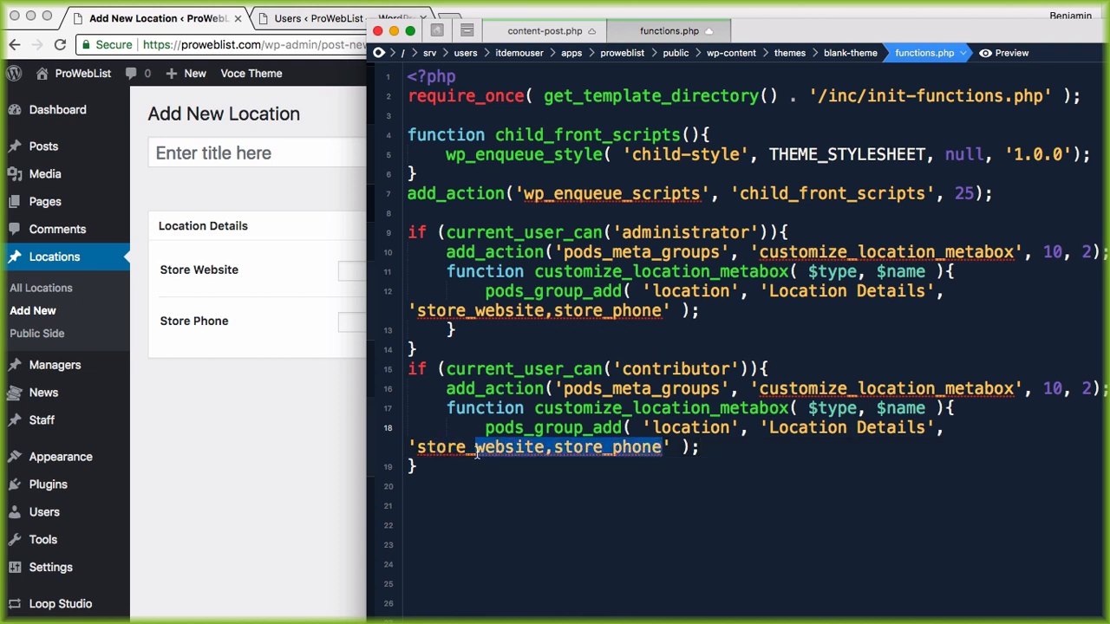
text(address)
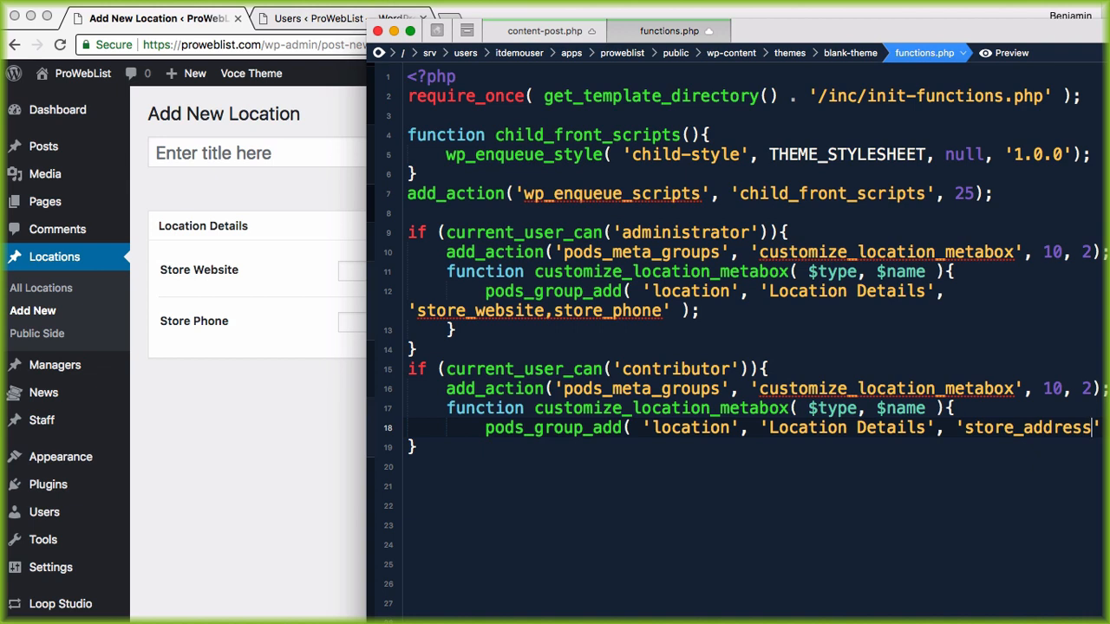
Step: Append ,store_address to the administrator's field list and save functions.php
click(663, 310)
text(,store_a)
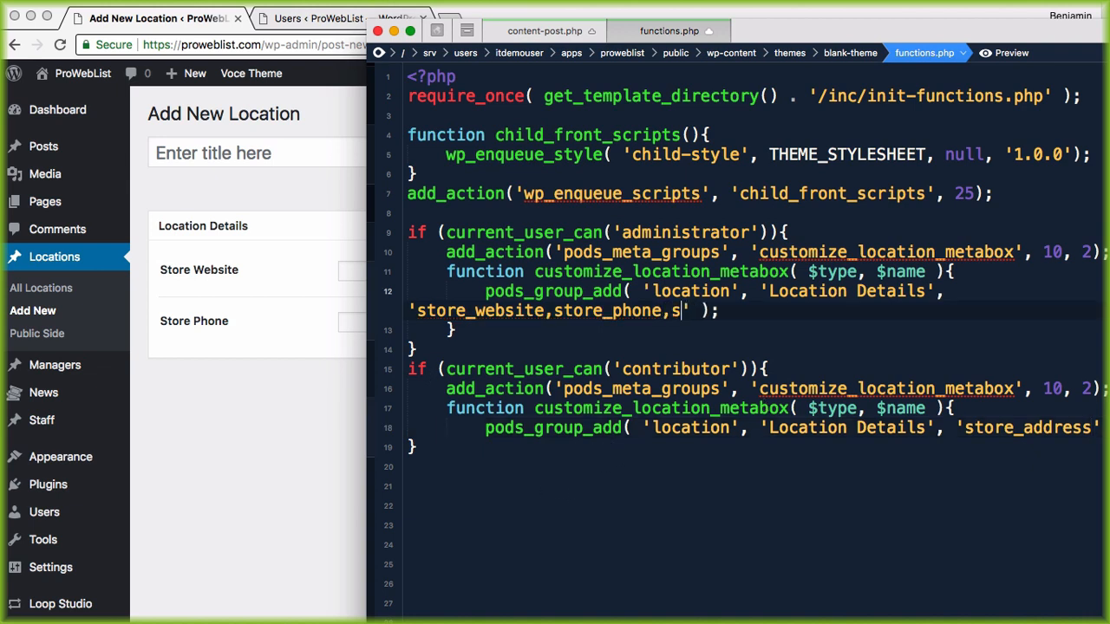
text(ddress)
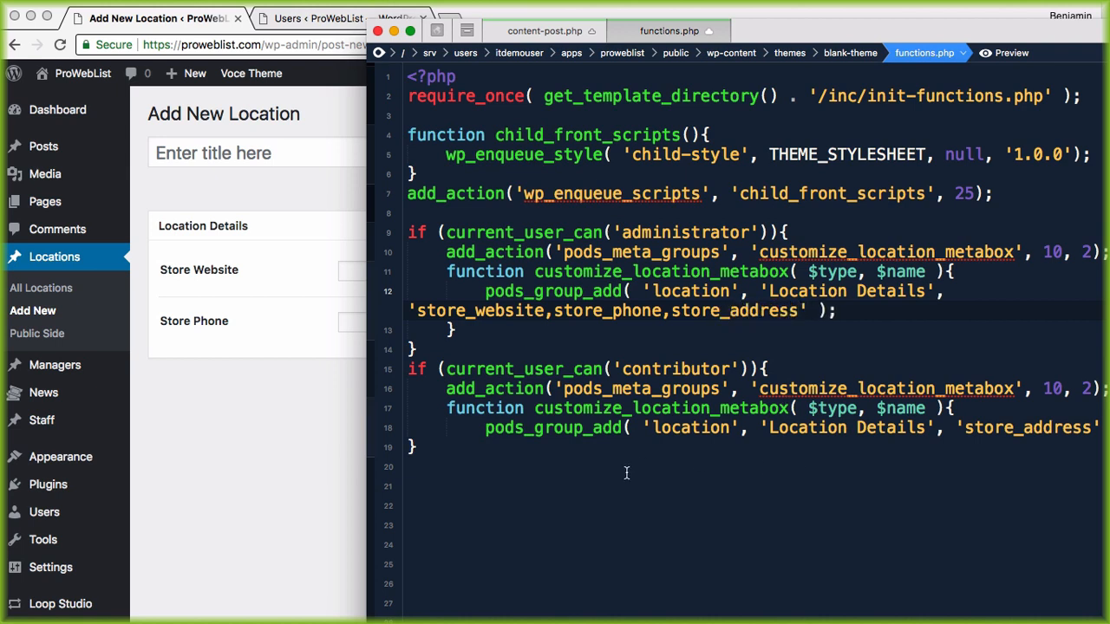
key(super+s)
Step: Reload Add New Location and arrange windows to read the parse error beside the code
click(228, 397)
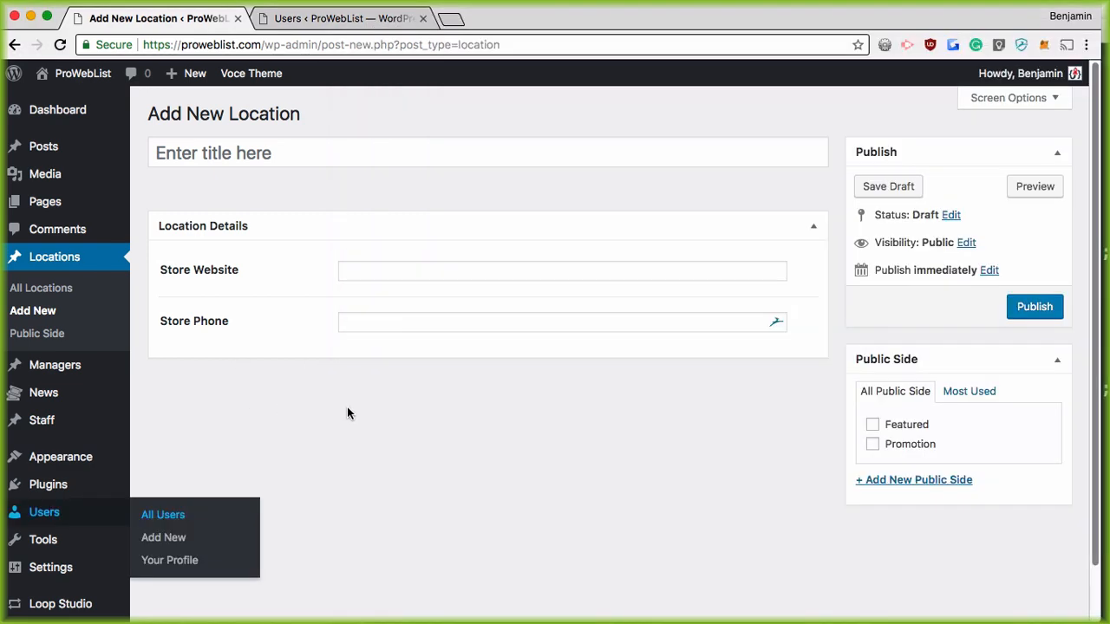
click(60, 44)
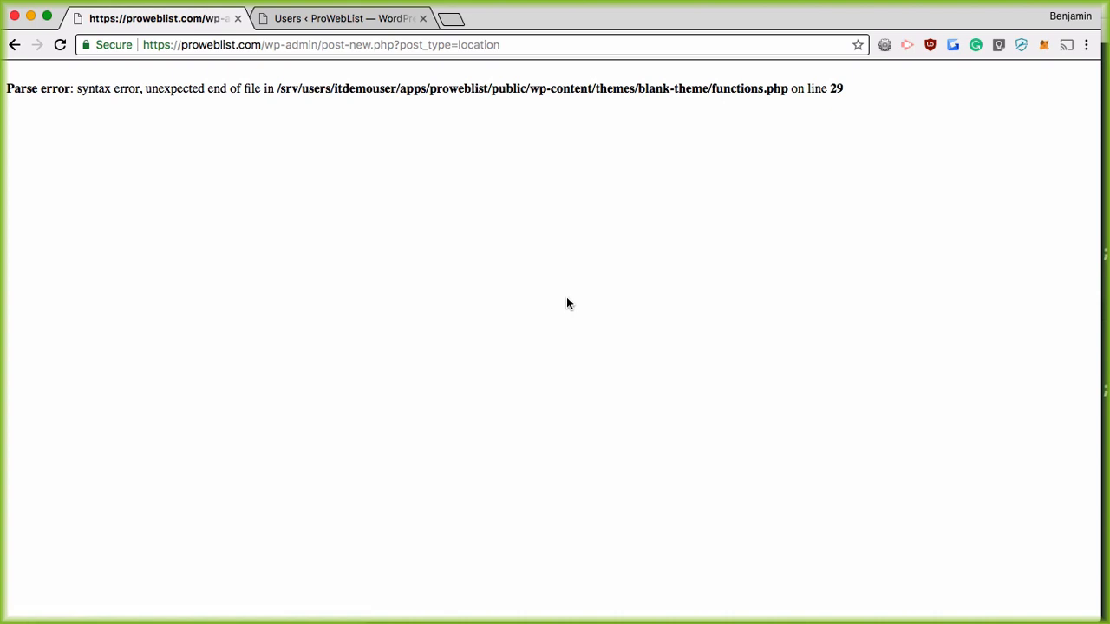
key(super+Tab)
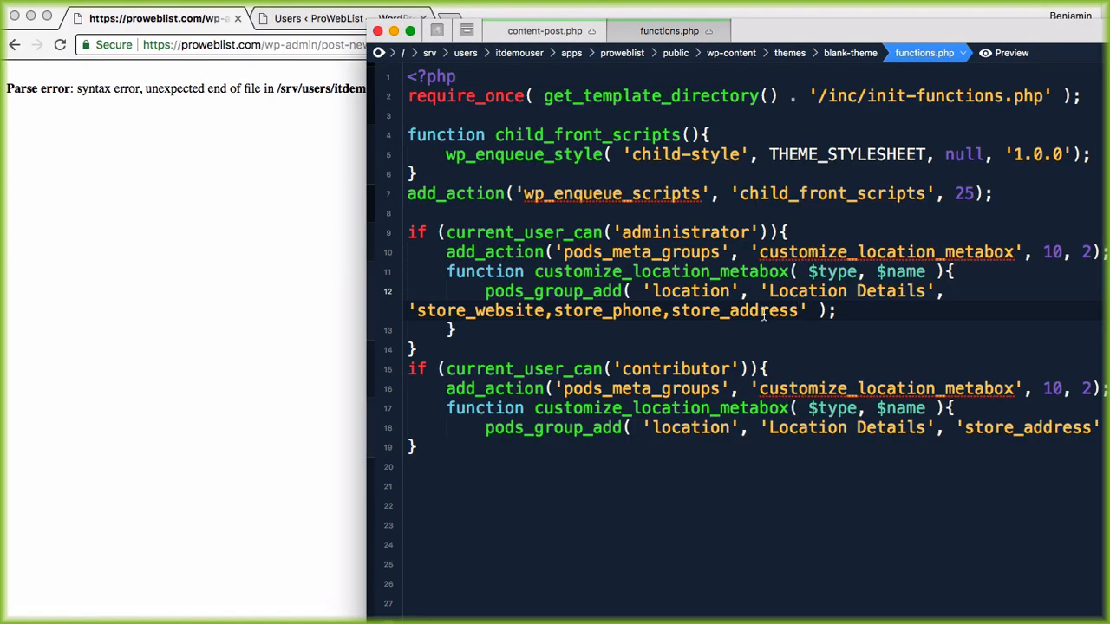
scroll(574, 324, down, 2)
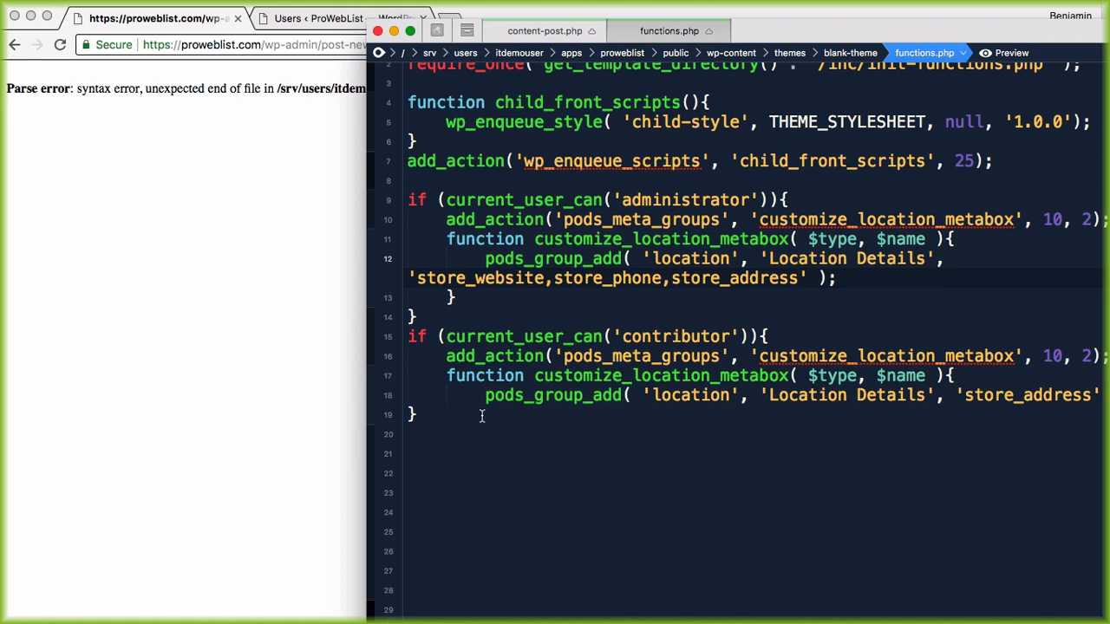
click(200, 295)
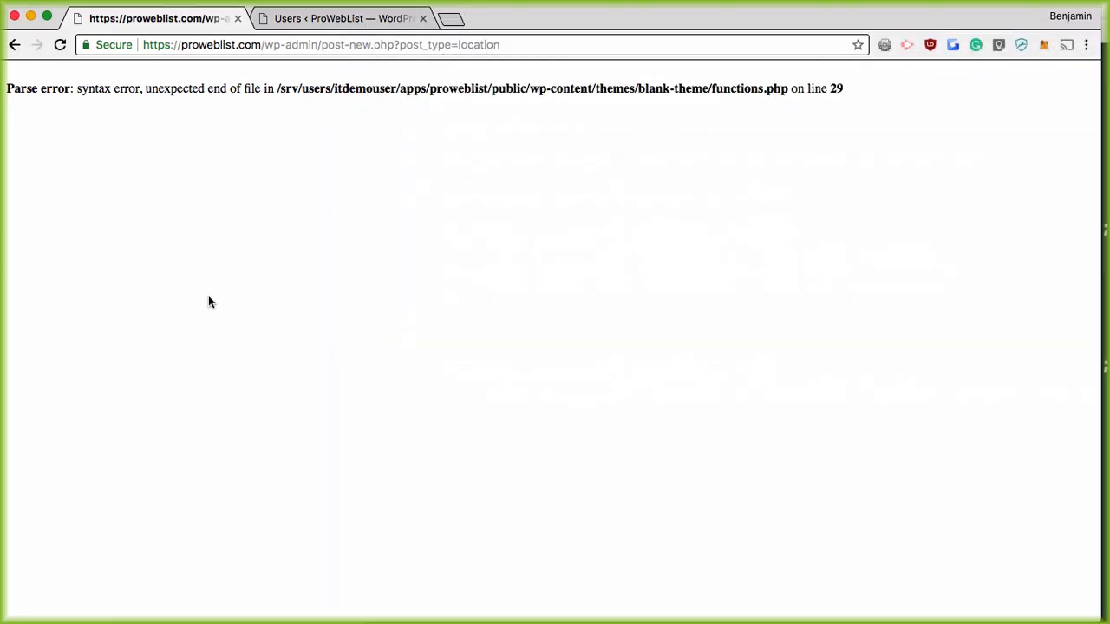
key(super+Tab)
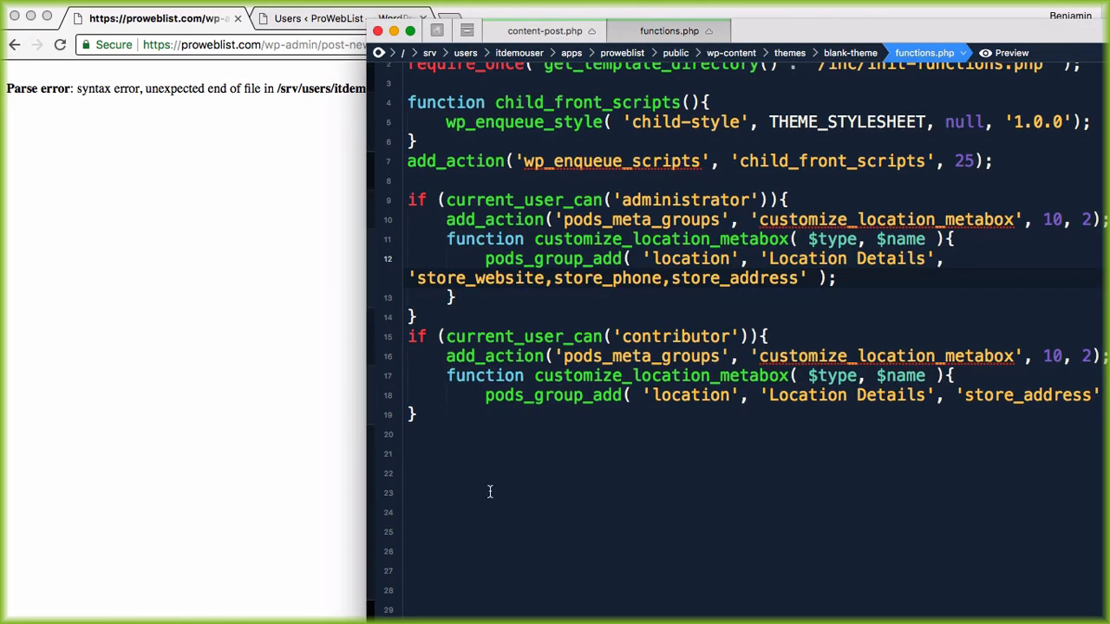
drag(797, 30, 639, 32)
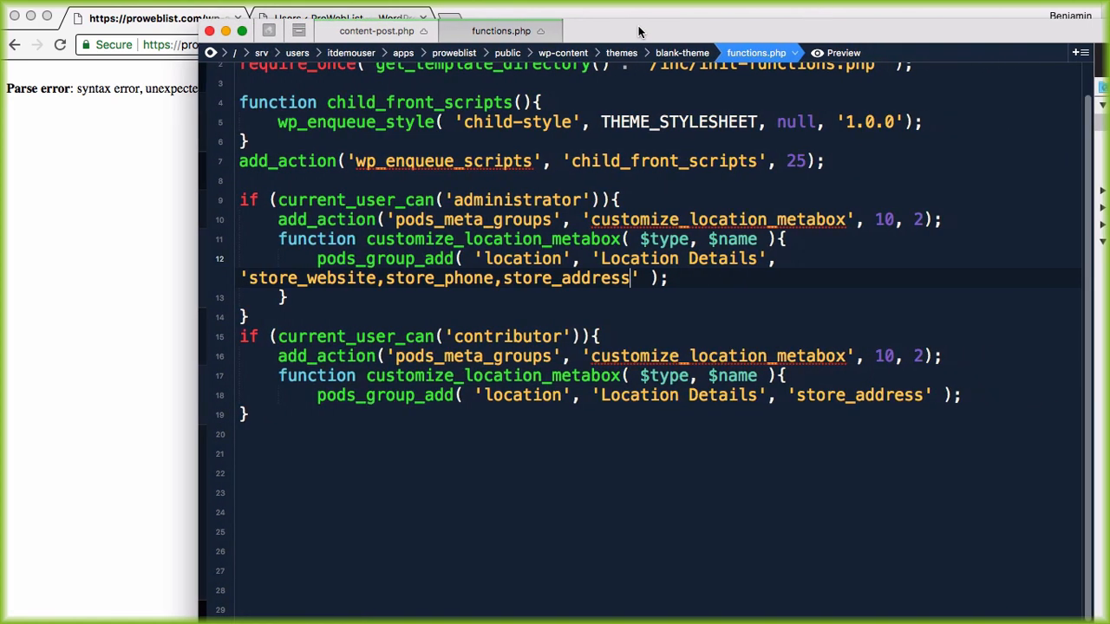
drag(639, 32, 736, 36)
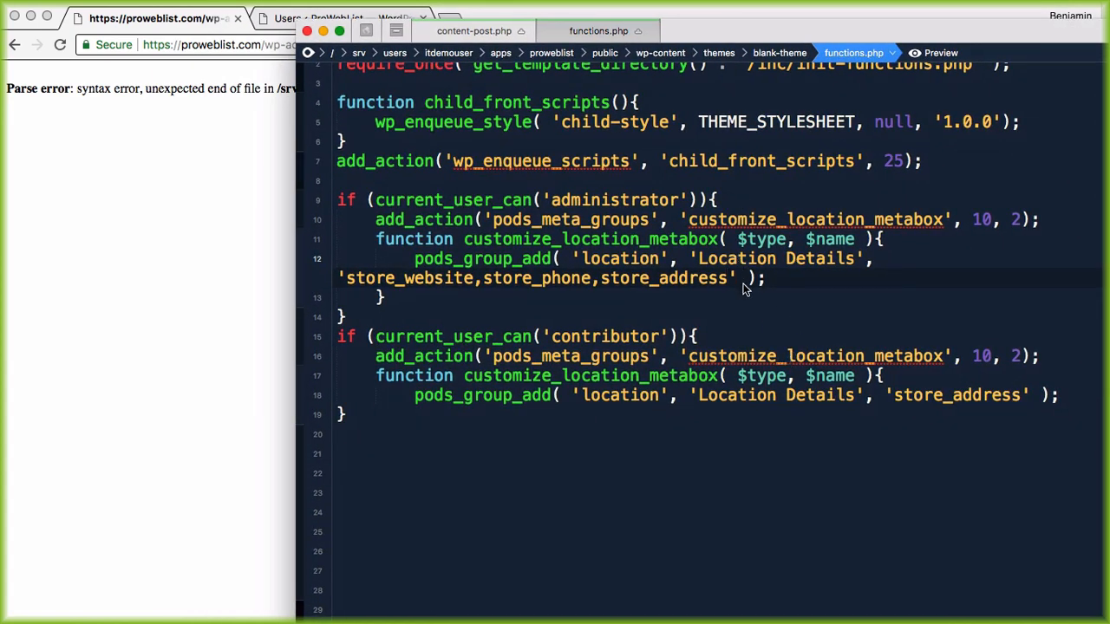
Step: Delete the trailing blank lines and change the contributor check's if to else if
click(362, 319)
drag(352, 436, 382, 619)
key(BackSpace)
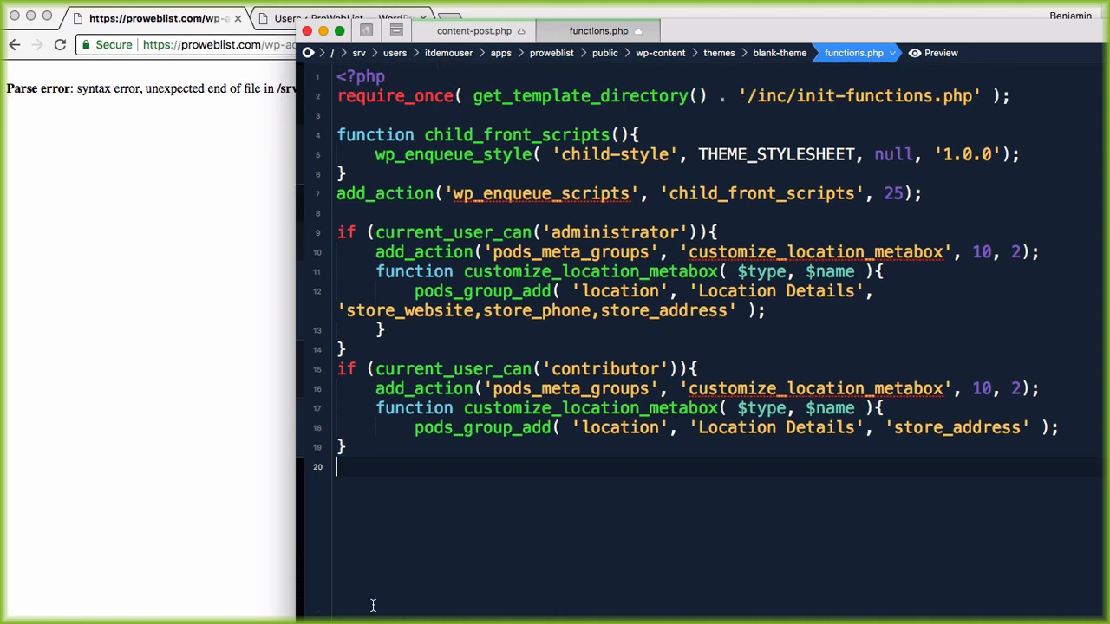
key(BackSpace)
drag(424, 369, 442, 371)
drag(364, 369, 348, 352)
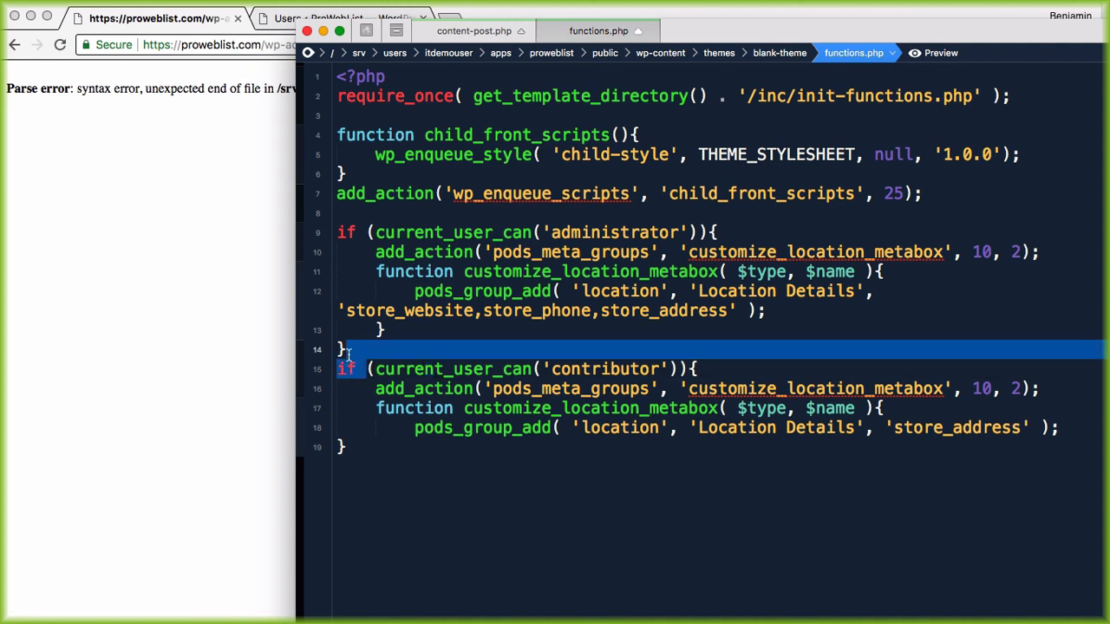
text(else i)
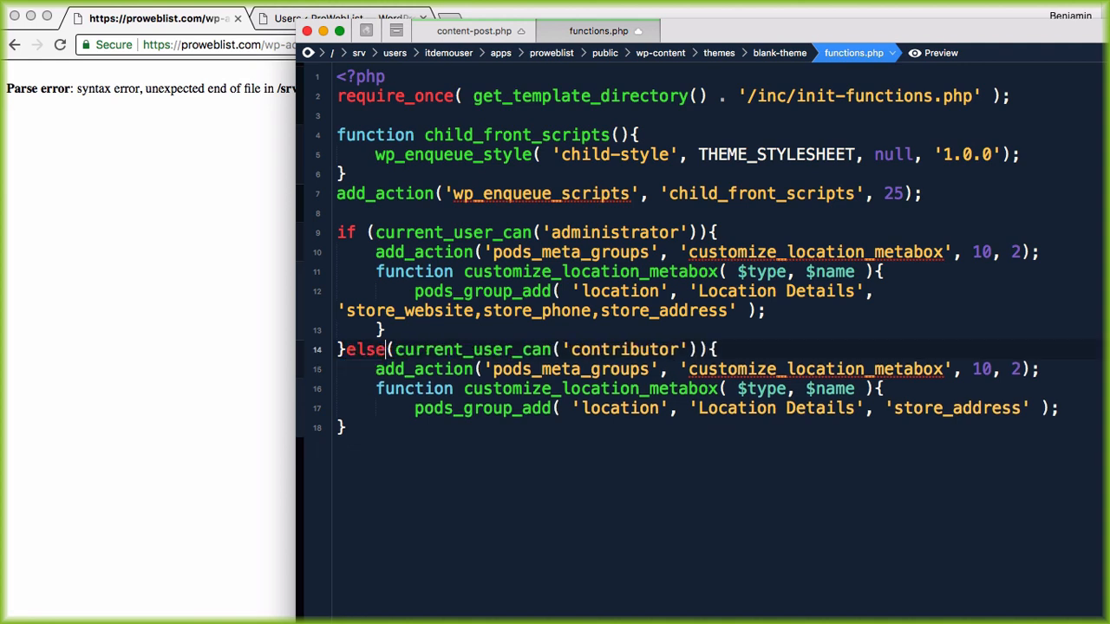
text(f)
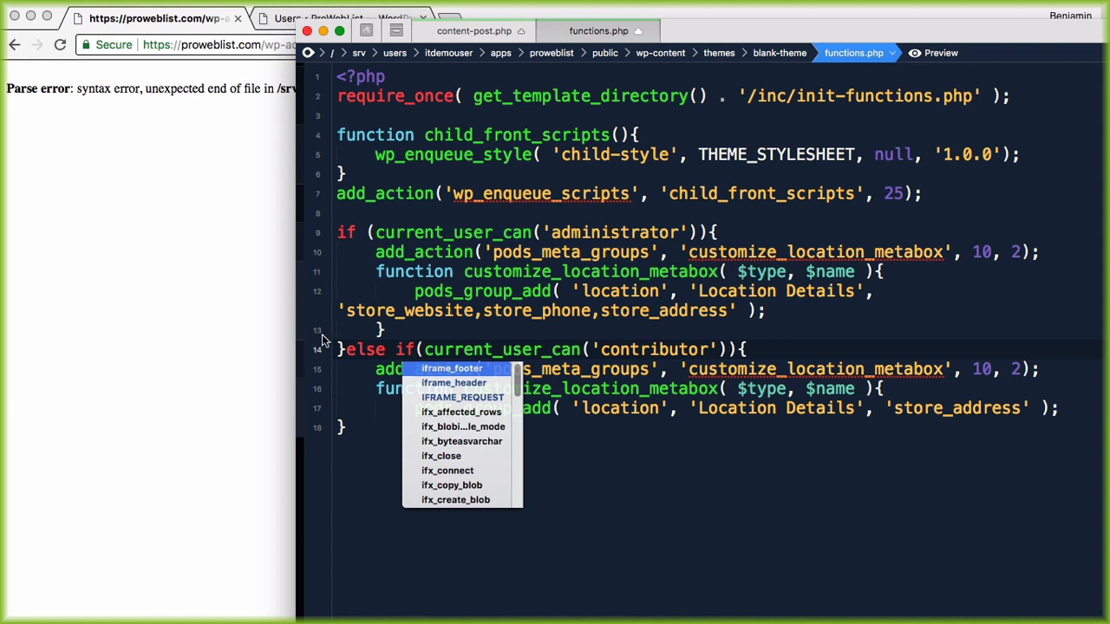
click(346, 350)
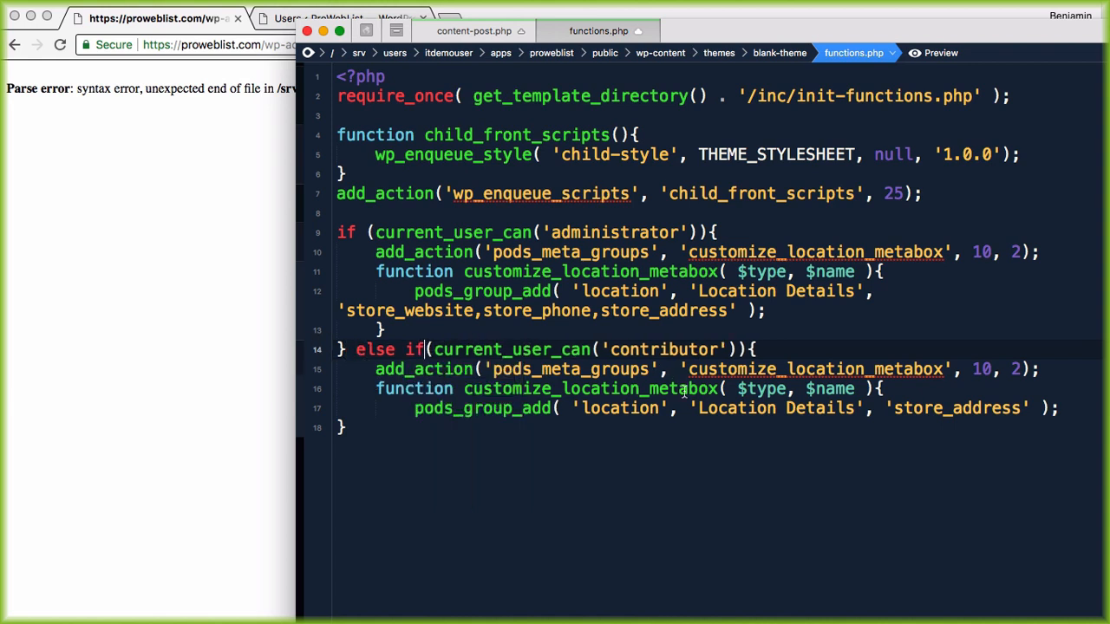
Step: Move the administrator branch's add_action statement above the if block
drag(375, 369, 525, 382)
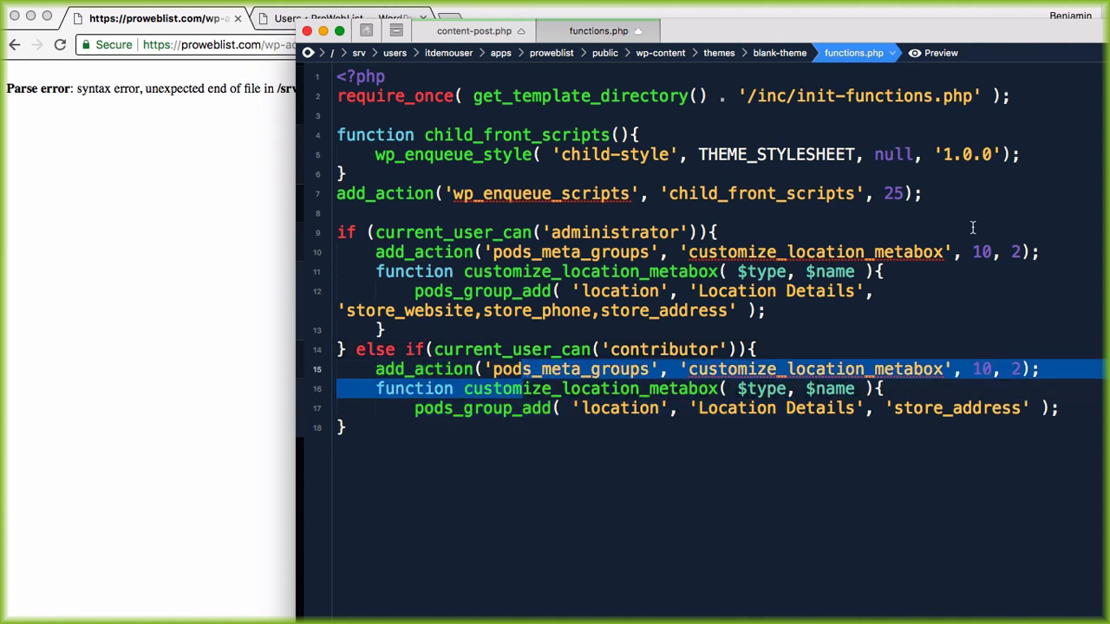
drag(1040, 252, 378, 253)
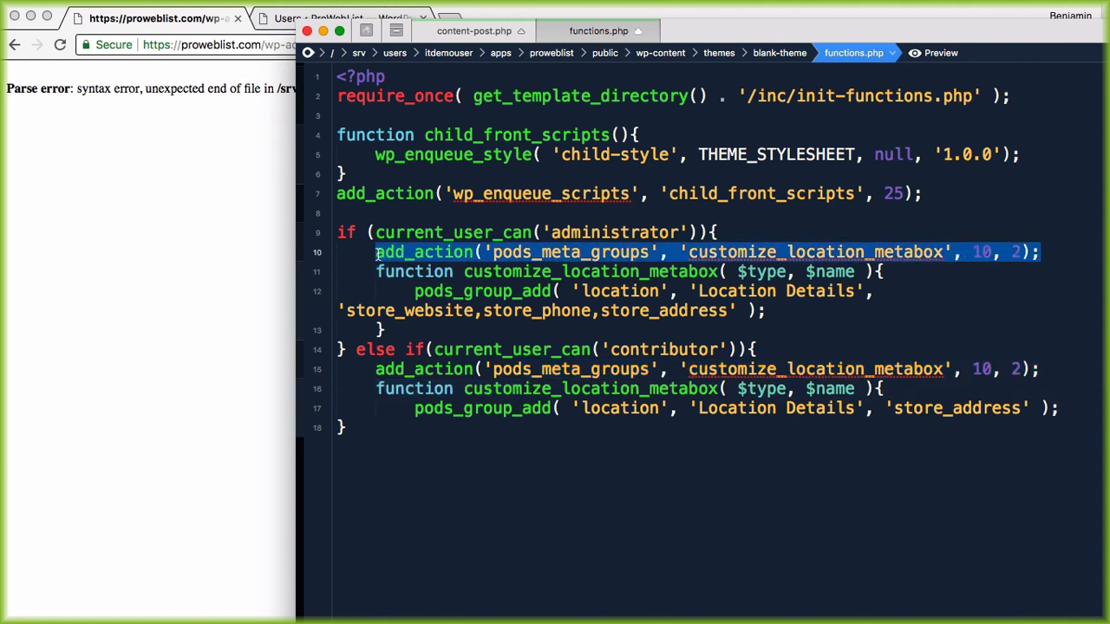
key(super+x)
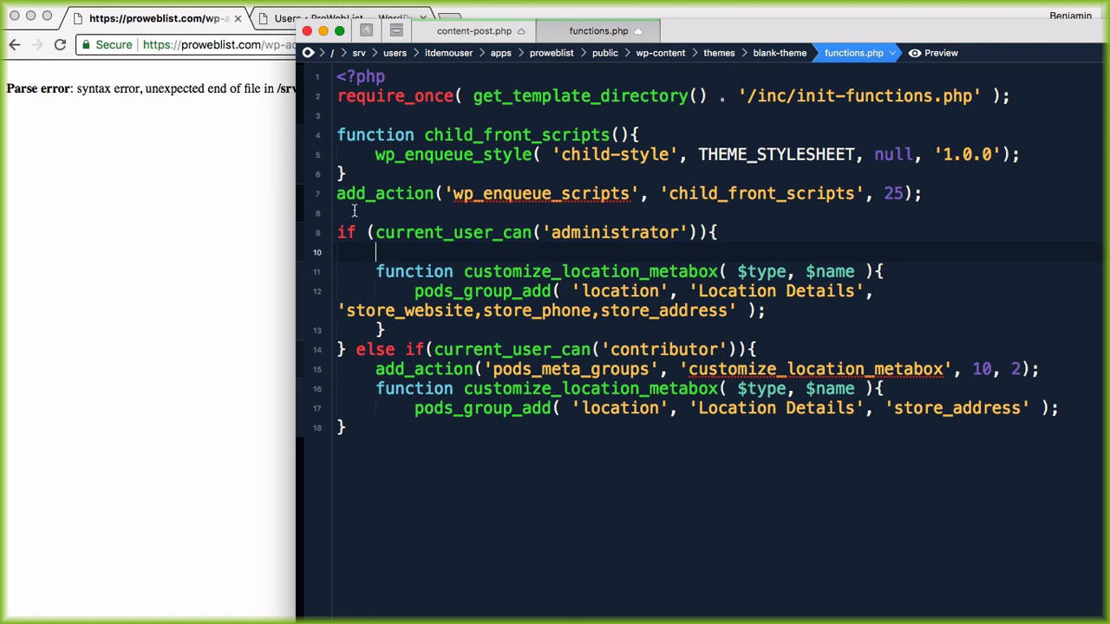
click(354, 211)
key(Return)
key(Return)
key(super+v)
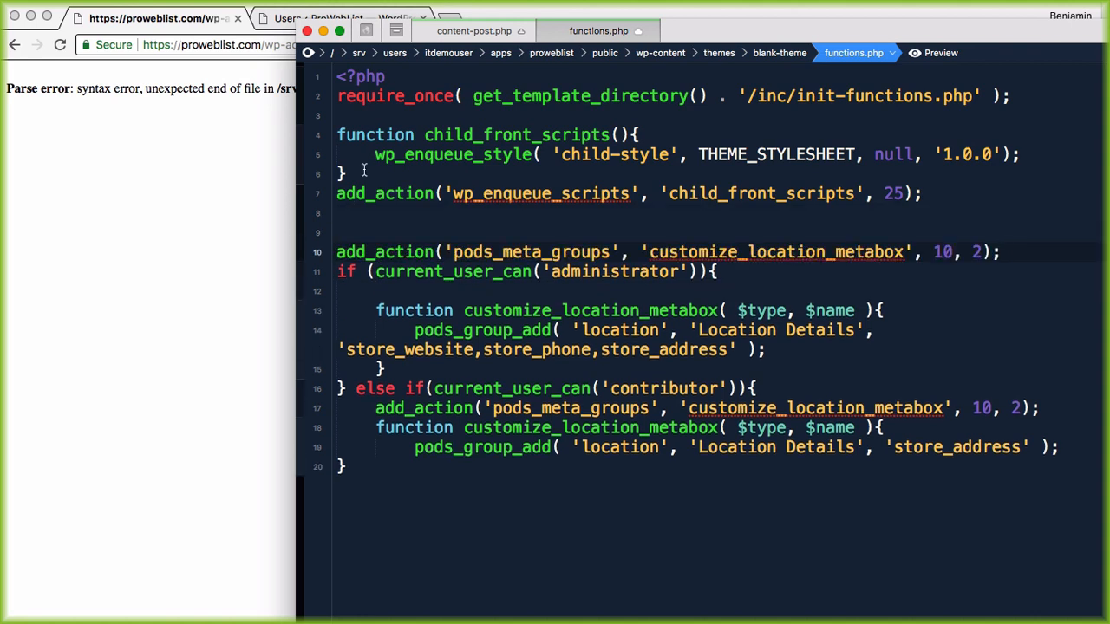
key(Down)
key(Down)
key(BackSpace)
click(442, 252)
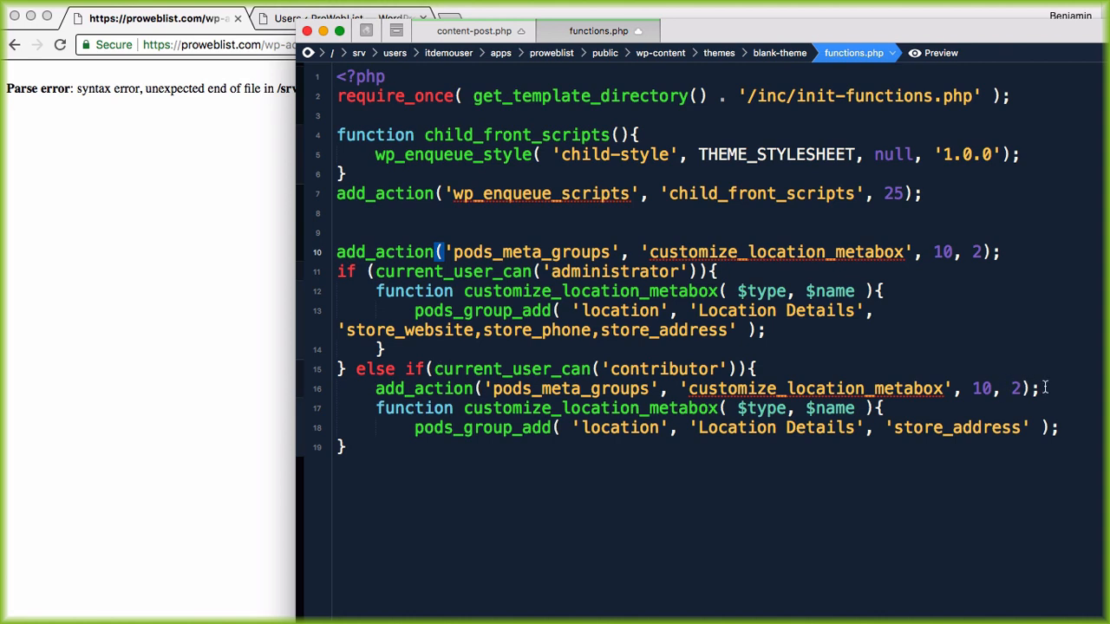
Step: Remove the duplicate add_action from the contributor branch and reload the page to test
drag(1045, 388, 286, 397)
key(super+x)
key(BackSpace)
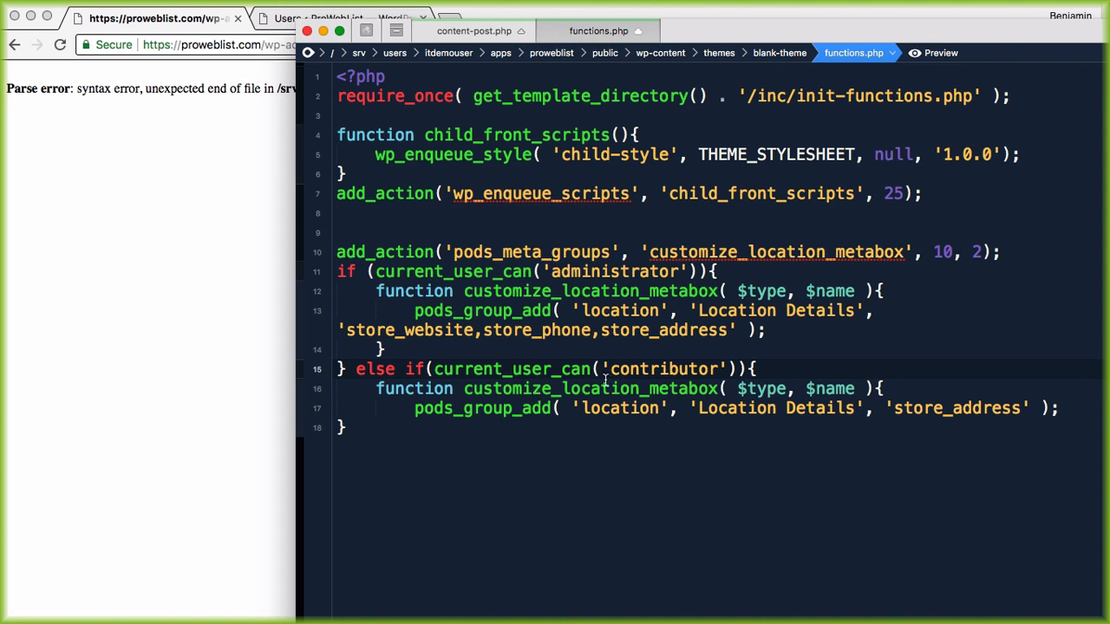
click(166, 177)
key(super+r)
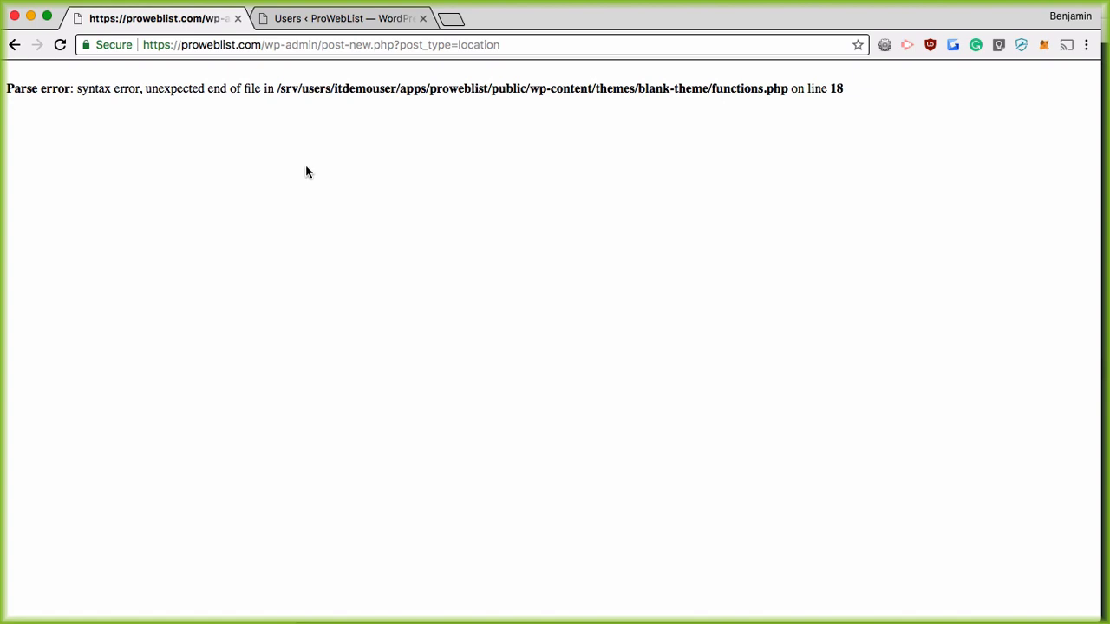
Step: Add the missing closing brace after the store_address call and reload Add New Location
key(super+Tab)
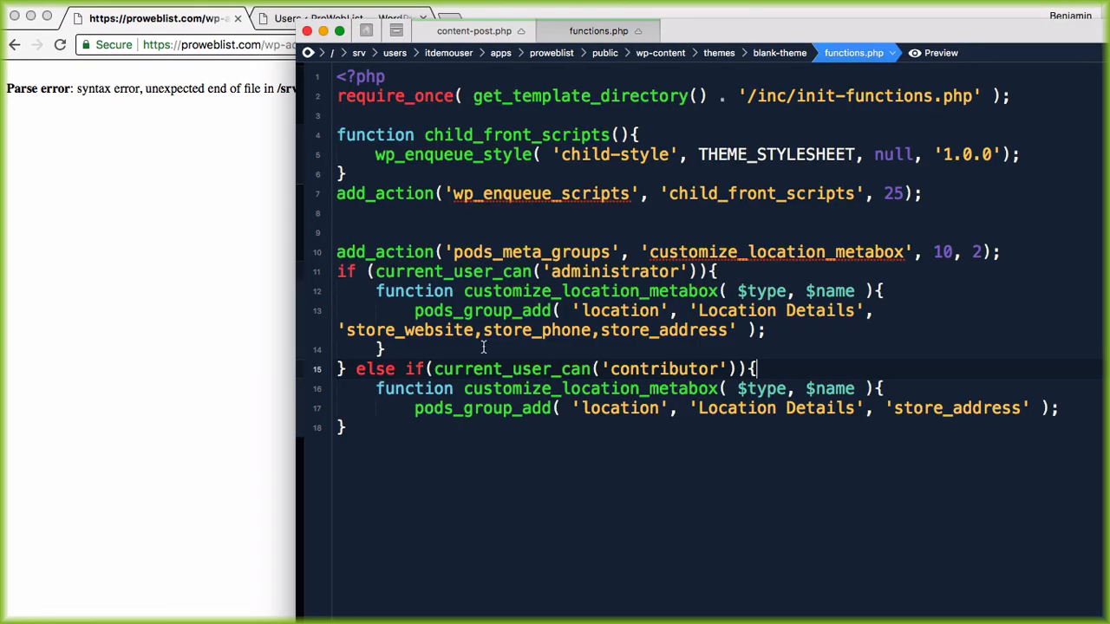
click(398, 430)
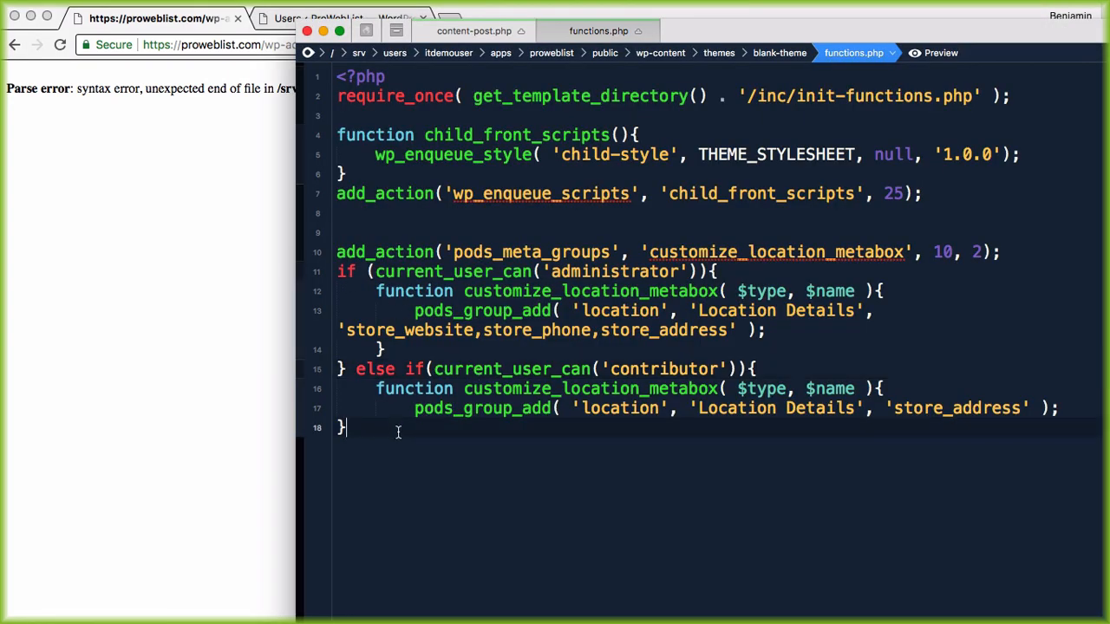
click(425, 372)
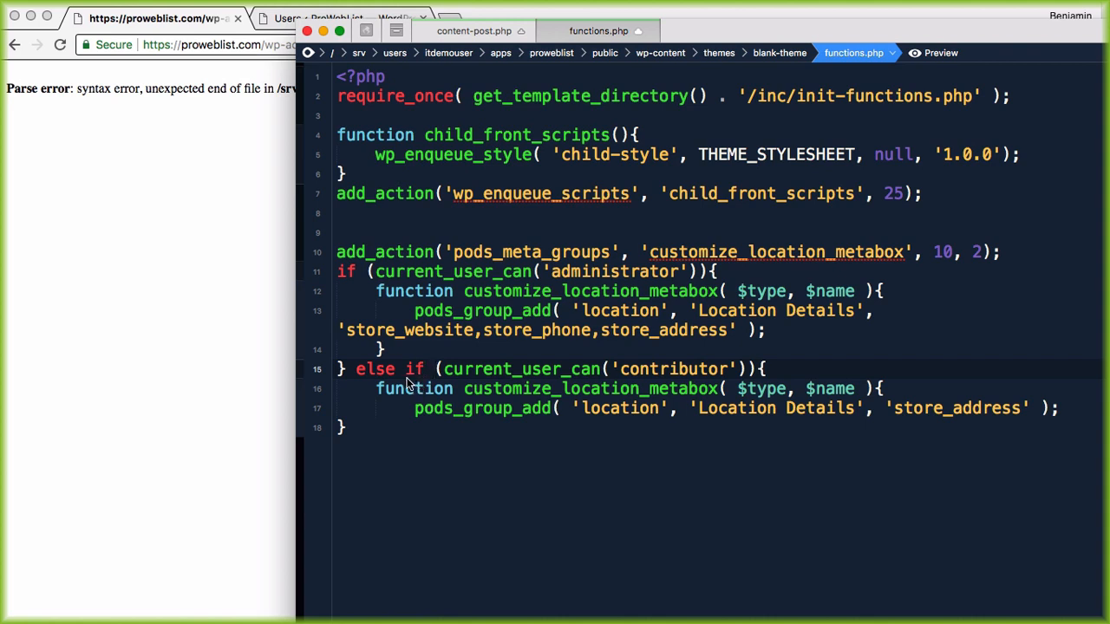
click(338, 433)
click(1075, 409)
key(Return)
text(})
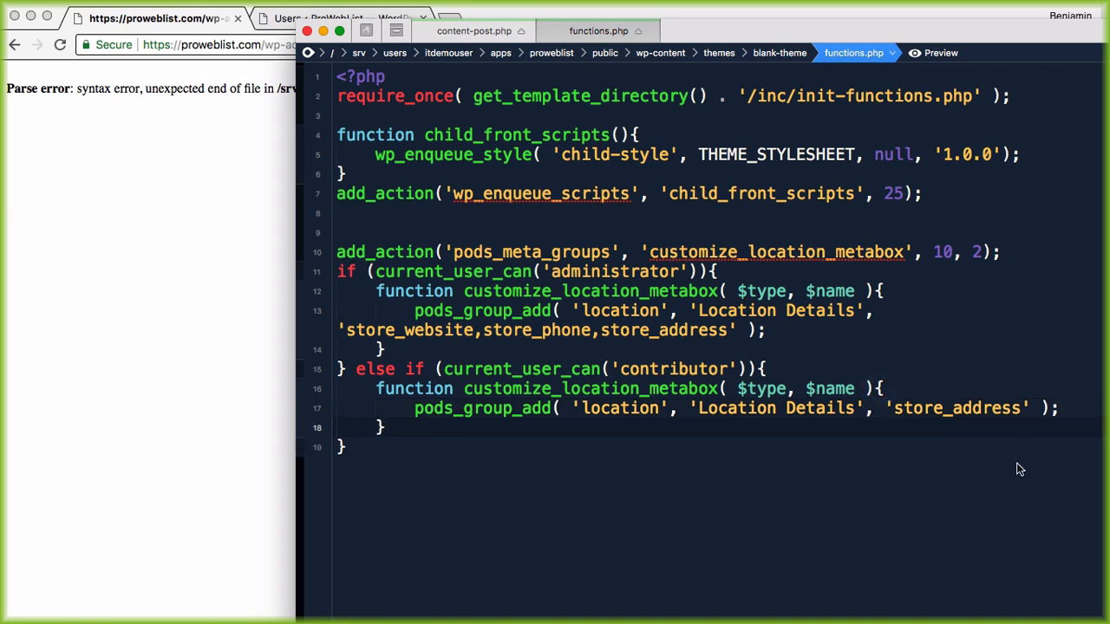
click(189, 348)
key(super+r)
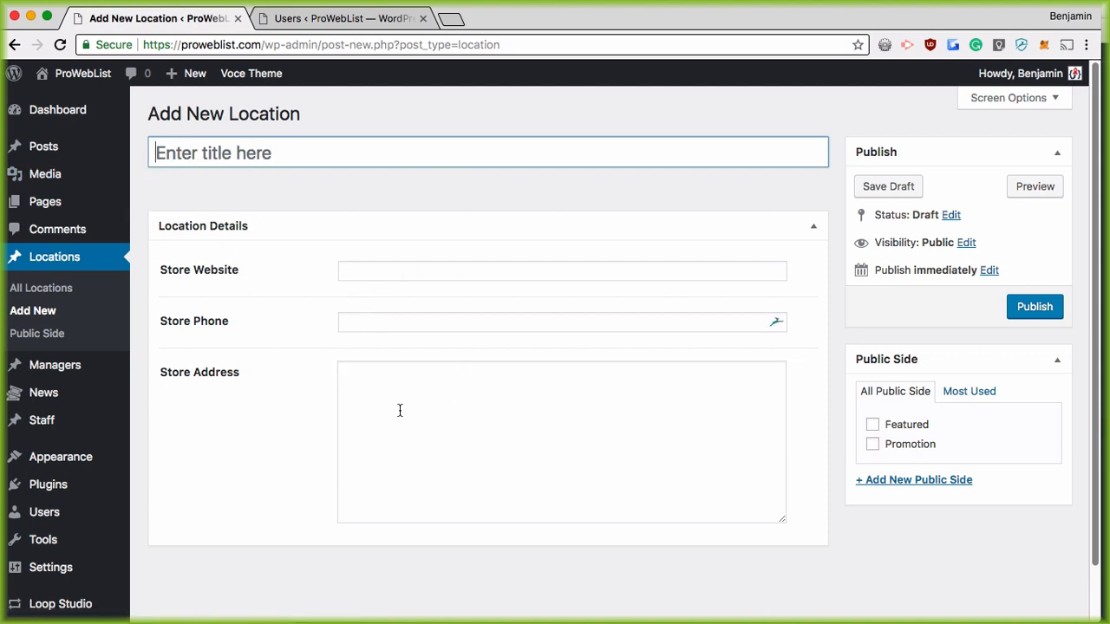
Step: Highlight the administrator's field list in functions.php, then return to Add New Location
key(super+Tab)
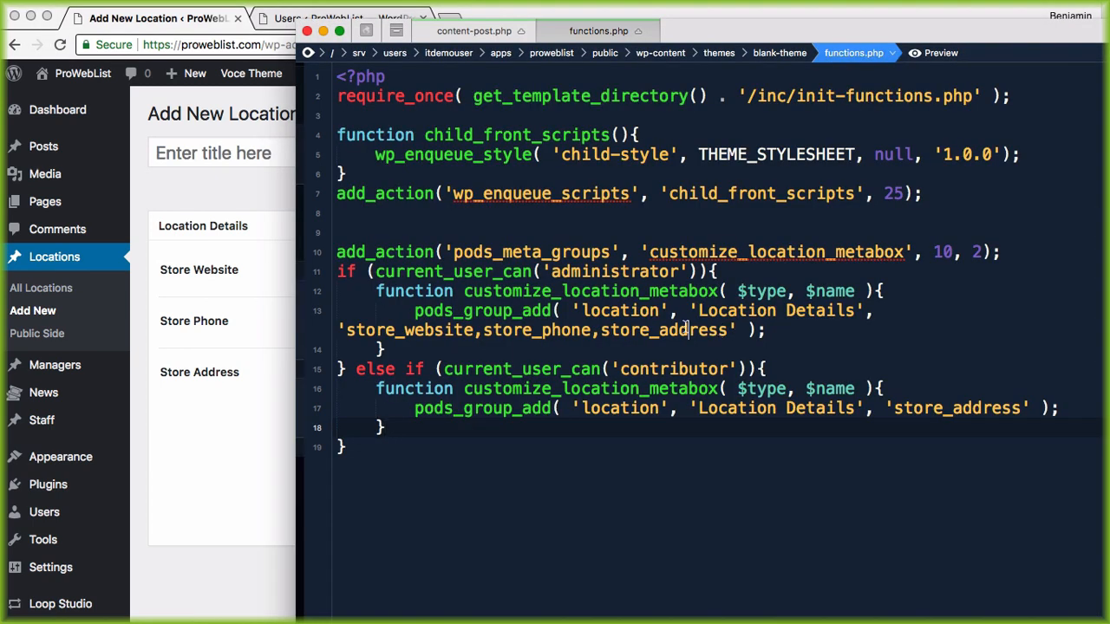
drag(396, 331, 690, 329)
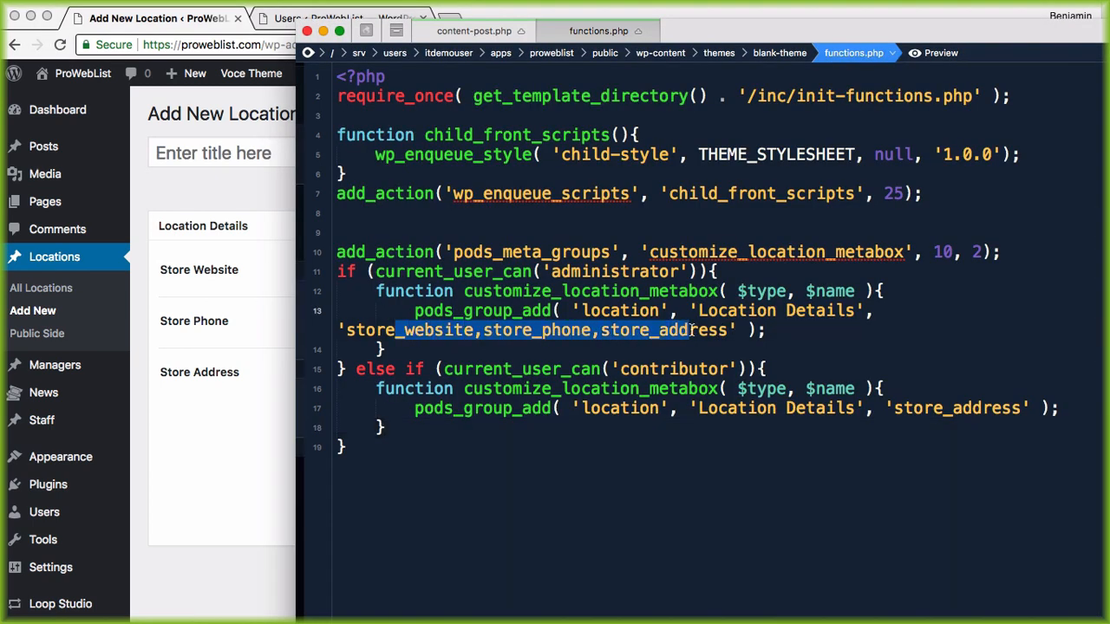
click(218, 393)
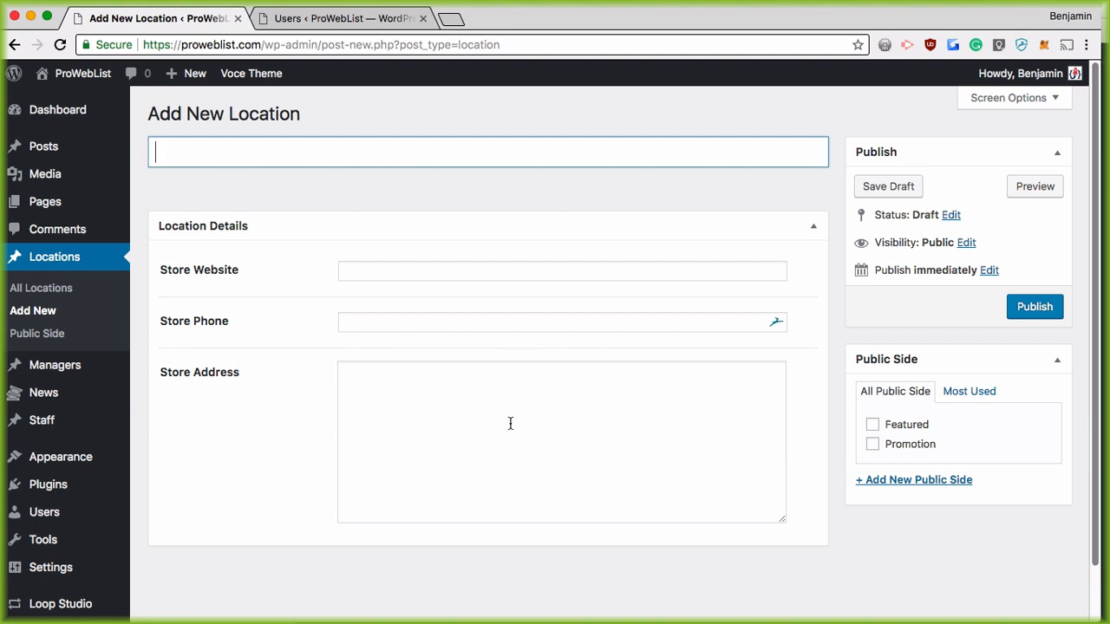
Step: Switch to the contributor user from the Users list and start a new Location
scroll(173, 416, down, 1)
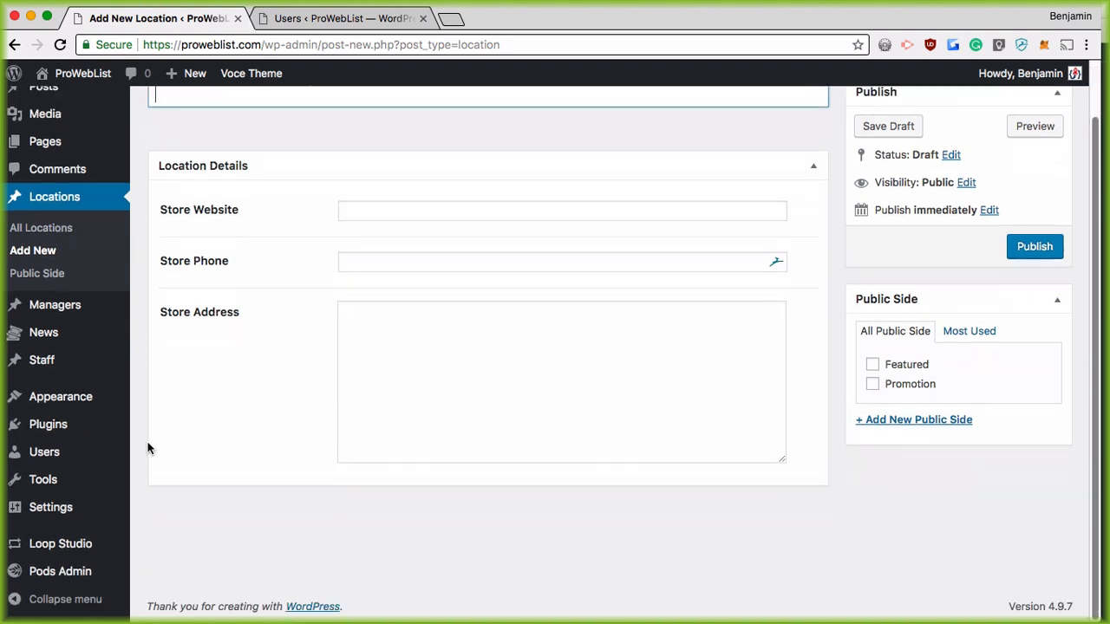
mouse_move(62, 495)
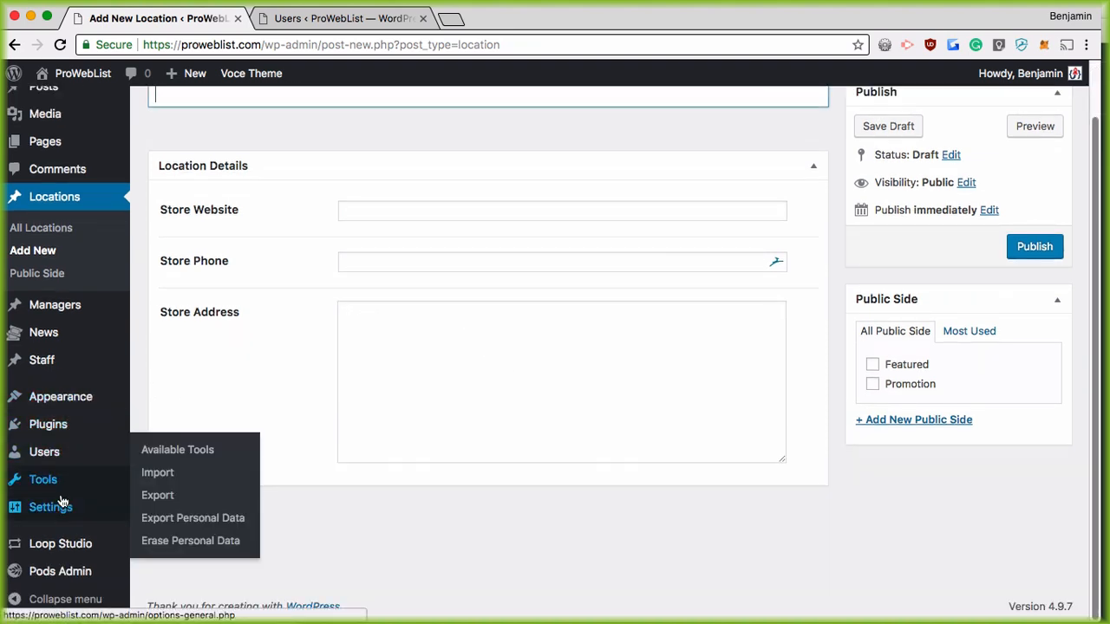
click(42, 452)
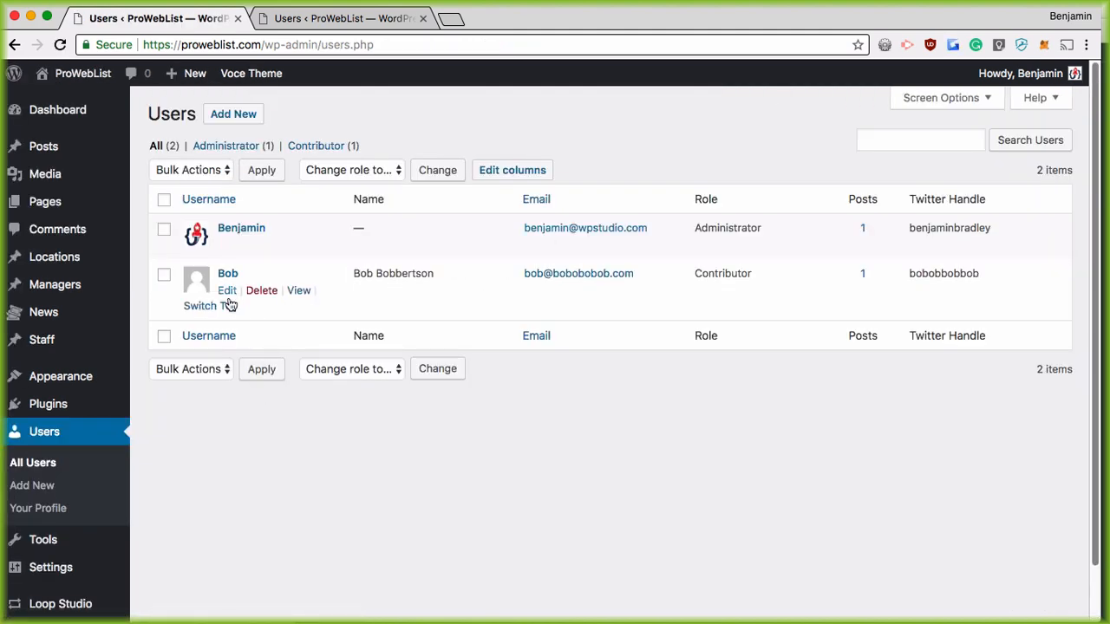
click(210, 306)
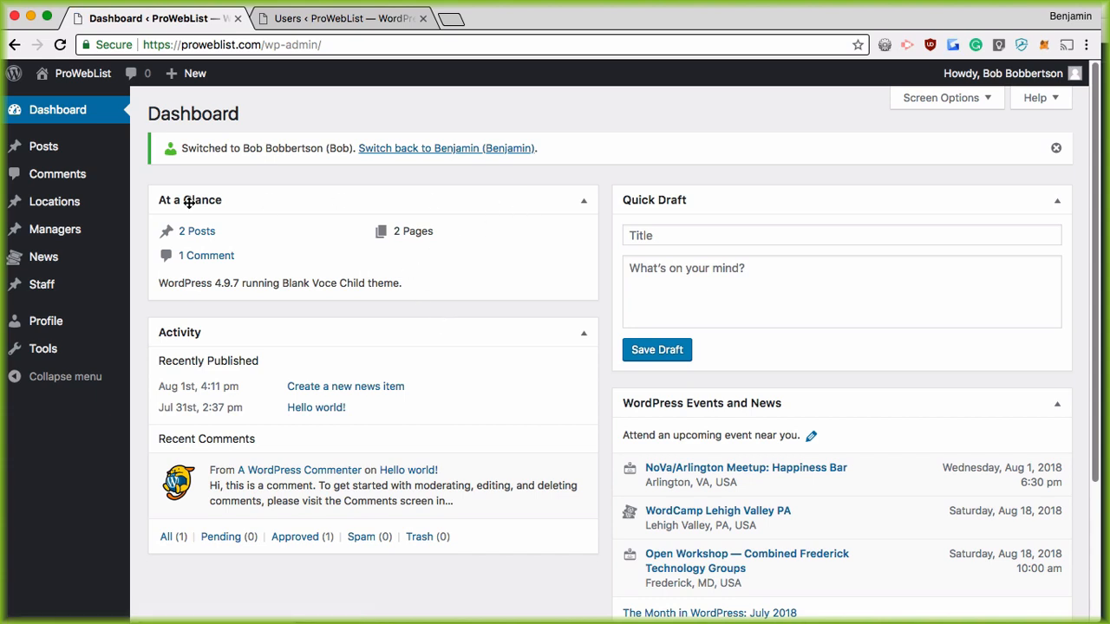
click(158, 227)
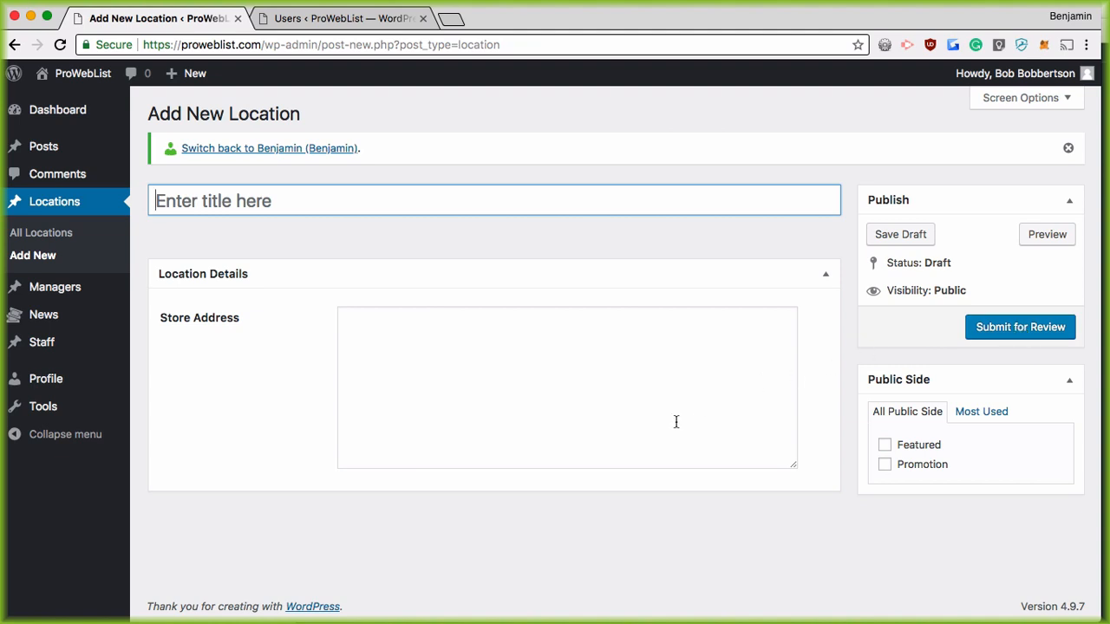
Step: Title the location 'Great Store on Main Street', enter its store address, and submit for review
click(280, 197)
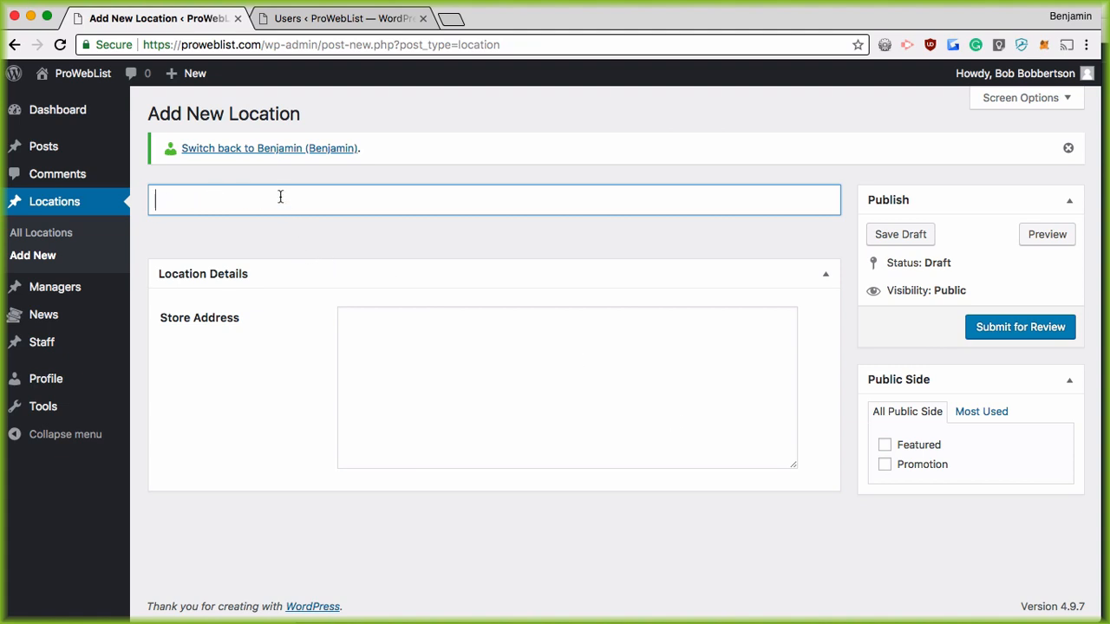
text(Great Store in)
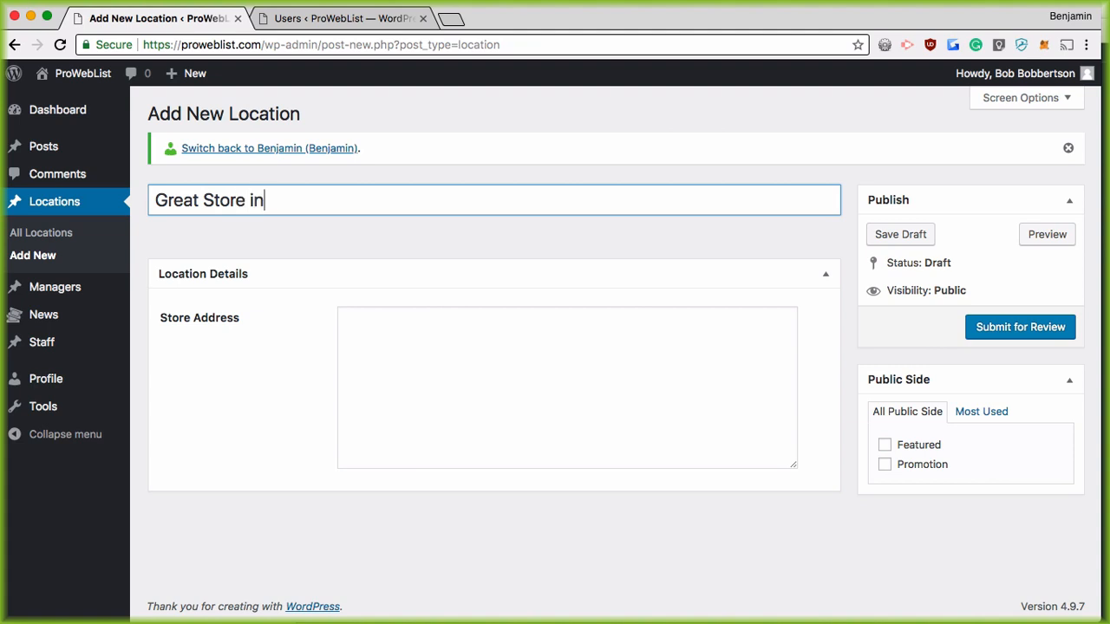
key(BackSpace)
key(BackSpace)
text(on Main Street)
key(Tab)
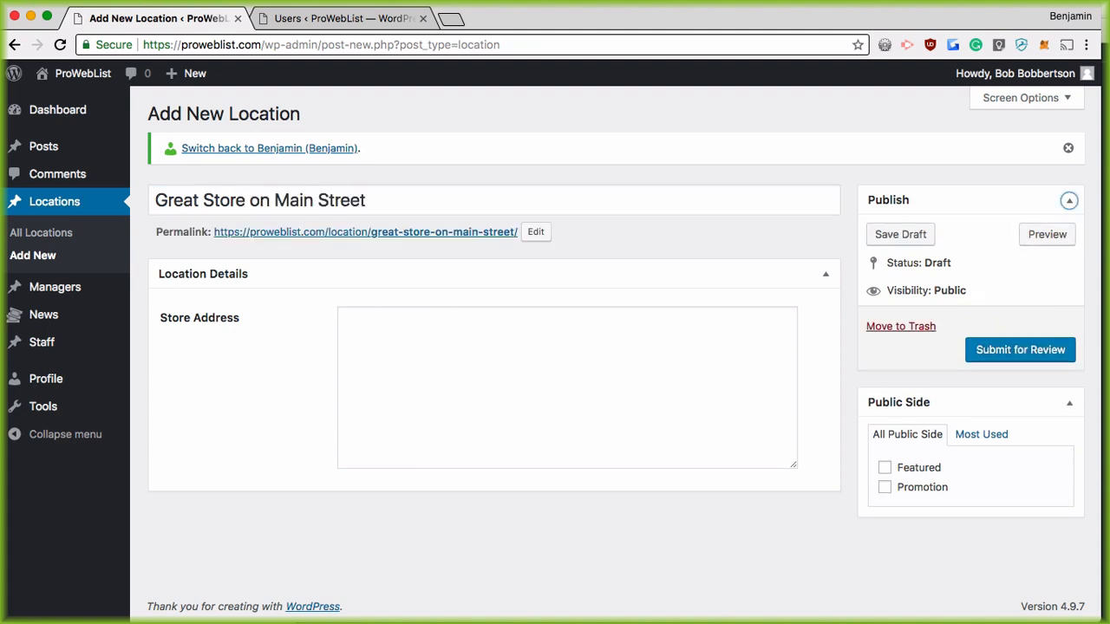
click(399, 339)
text(123 )
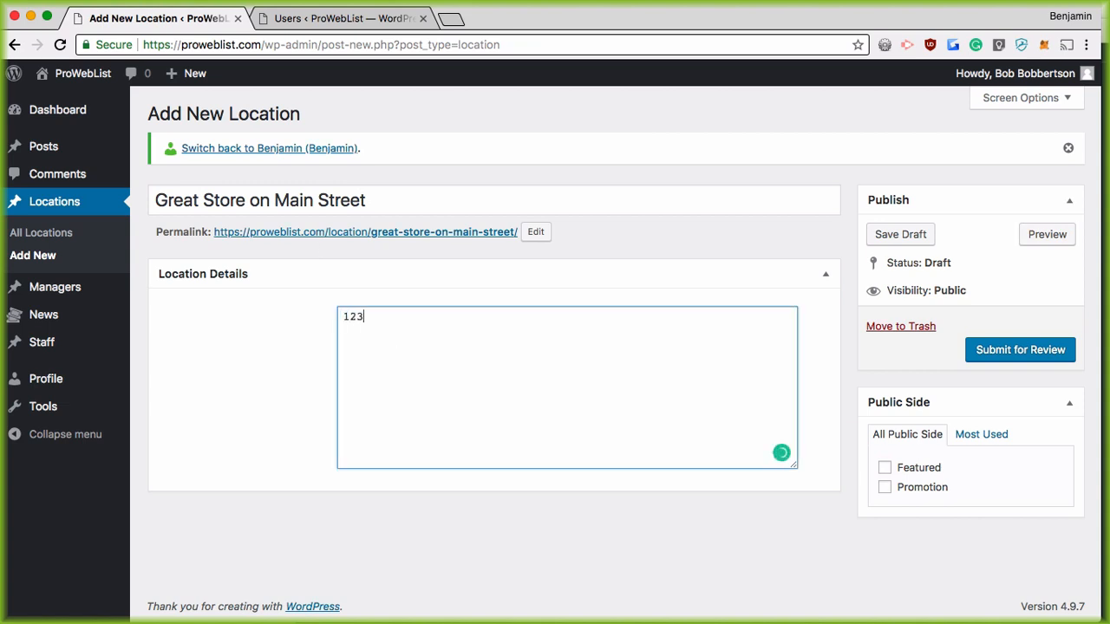
text(Main Street )
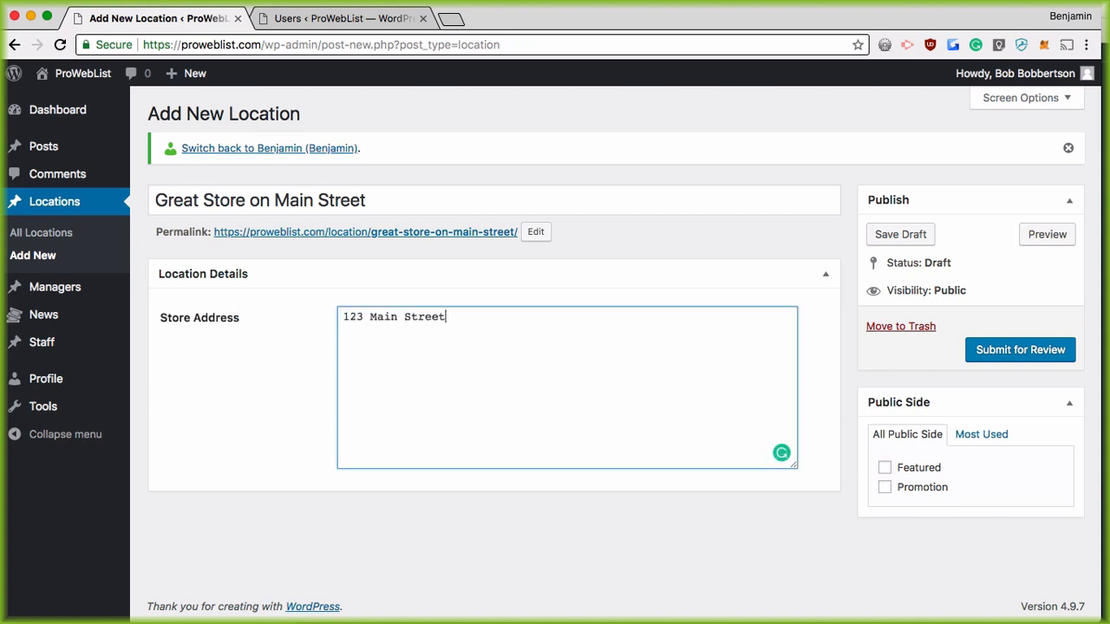
text(Anytown, Anystat)
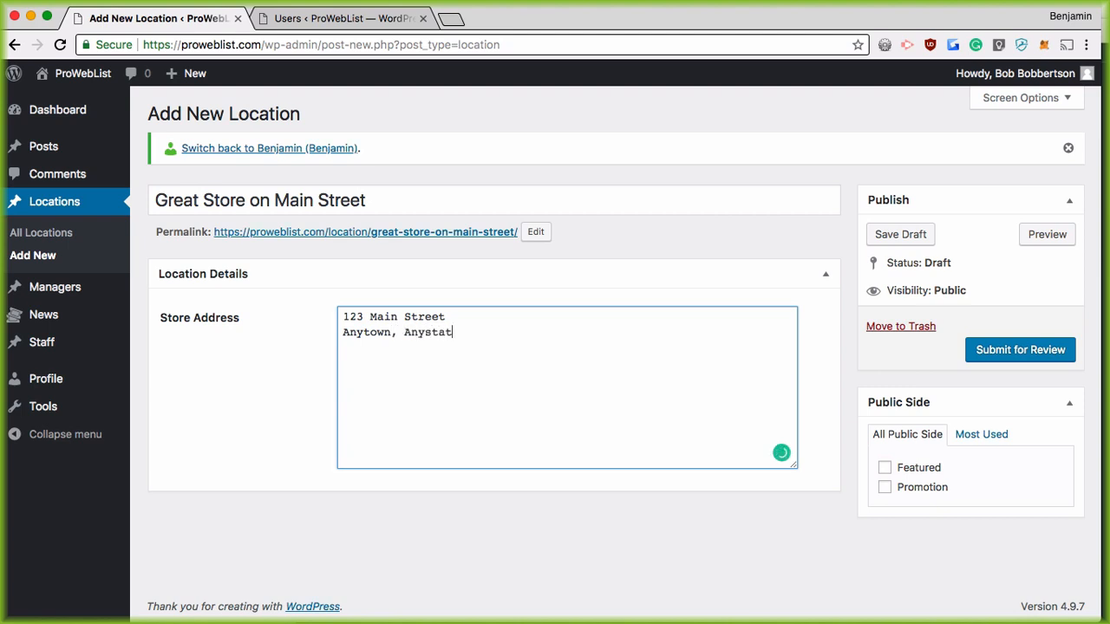
text(e, USA)
click(1029, 357)
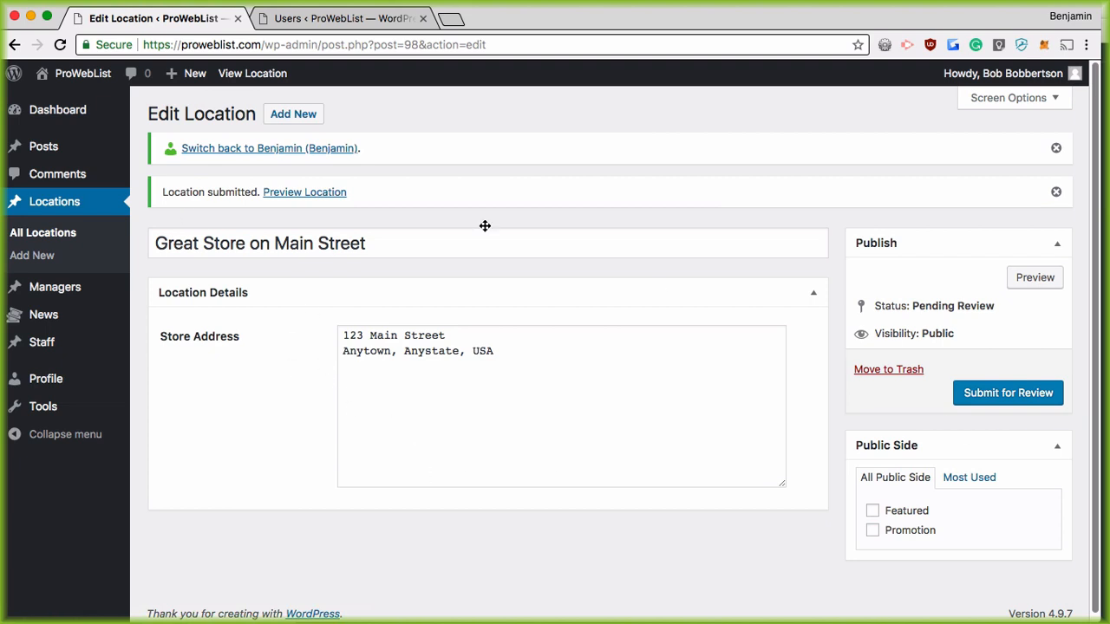
Step: Switch back to the administrator, take over Great Store on Main Street, and check its Website and Phone fields
click(245, 150)
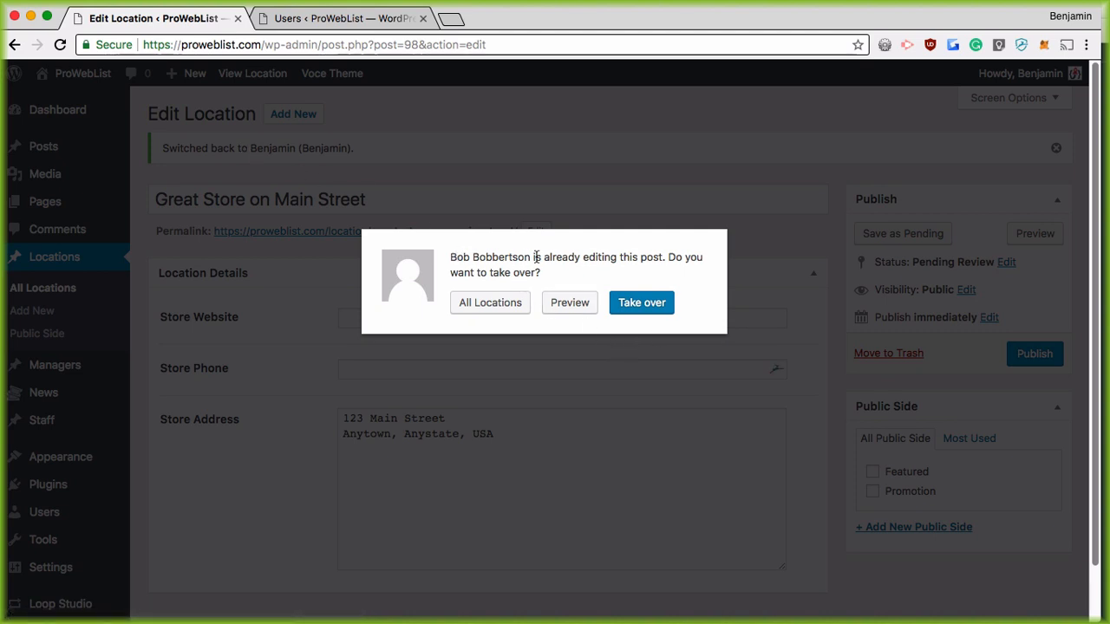
click(648, 309)
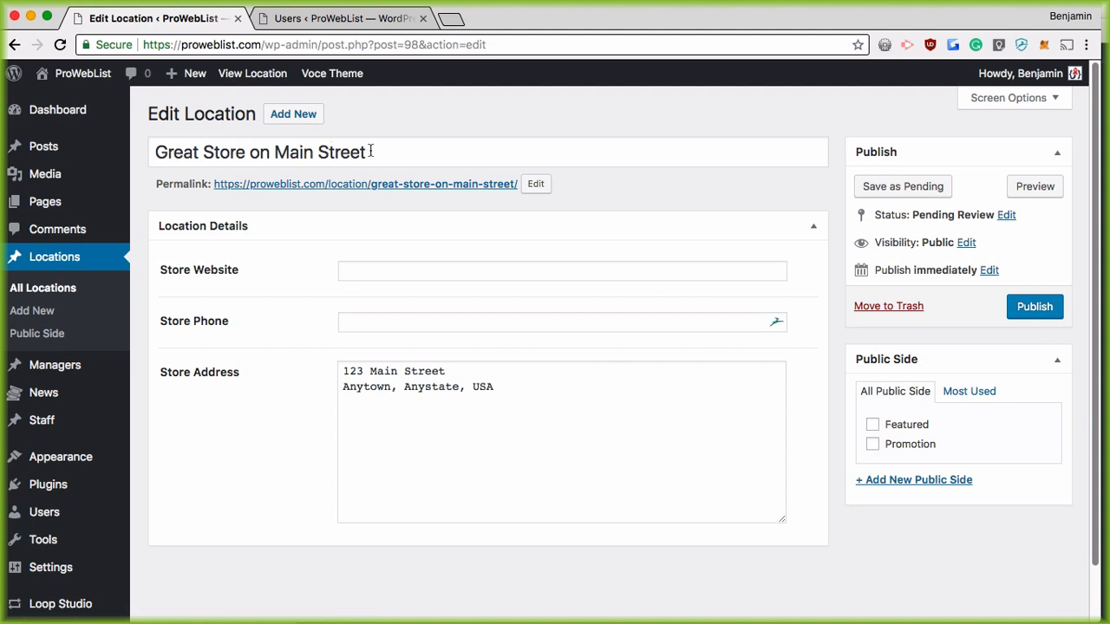
click(358, 269)
click(382, 317)
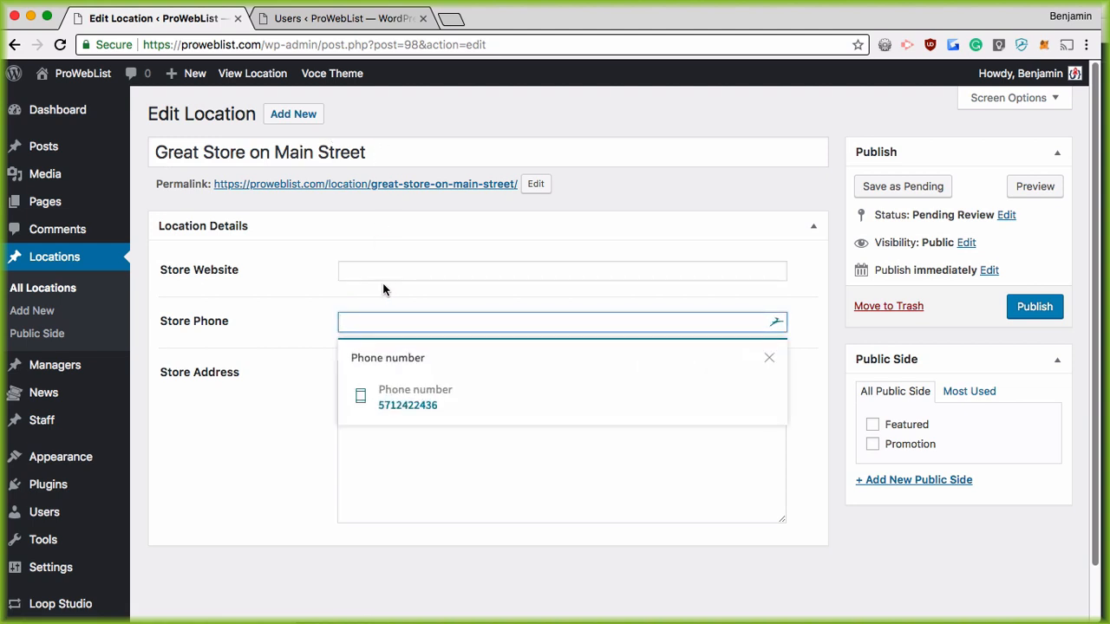
click(264, 283)
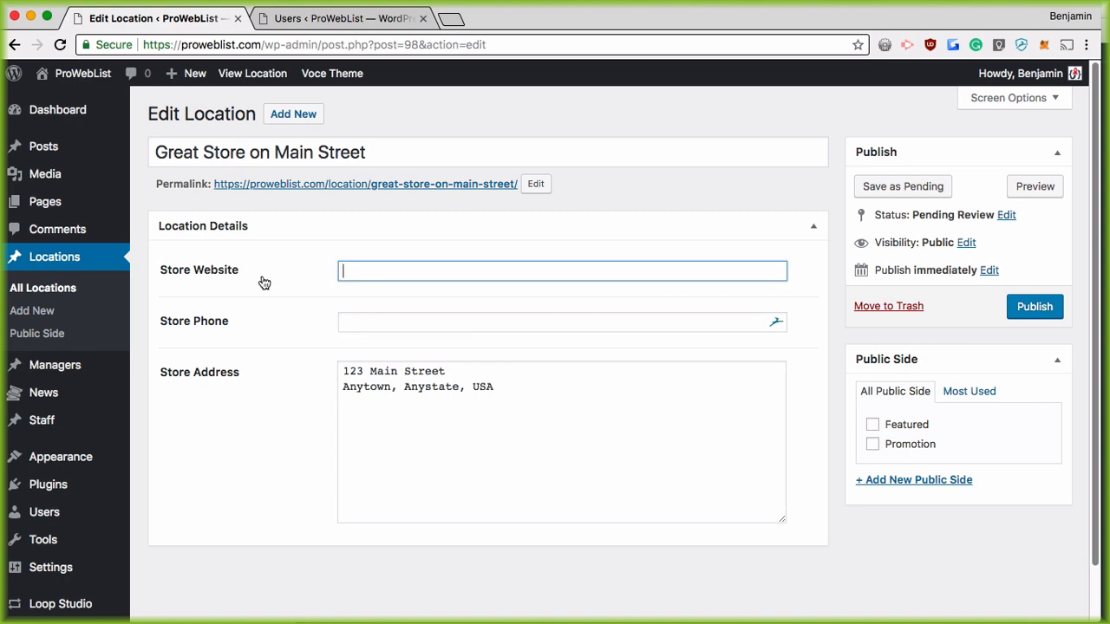
key(super+Tab)
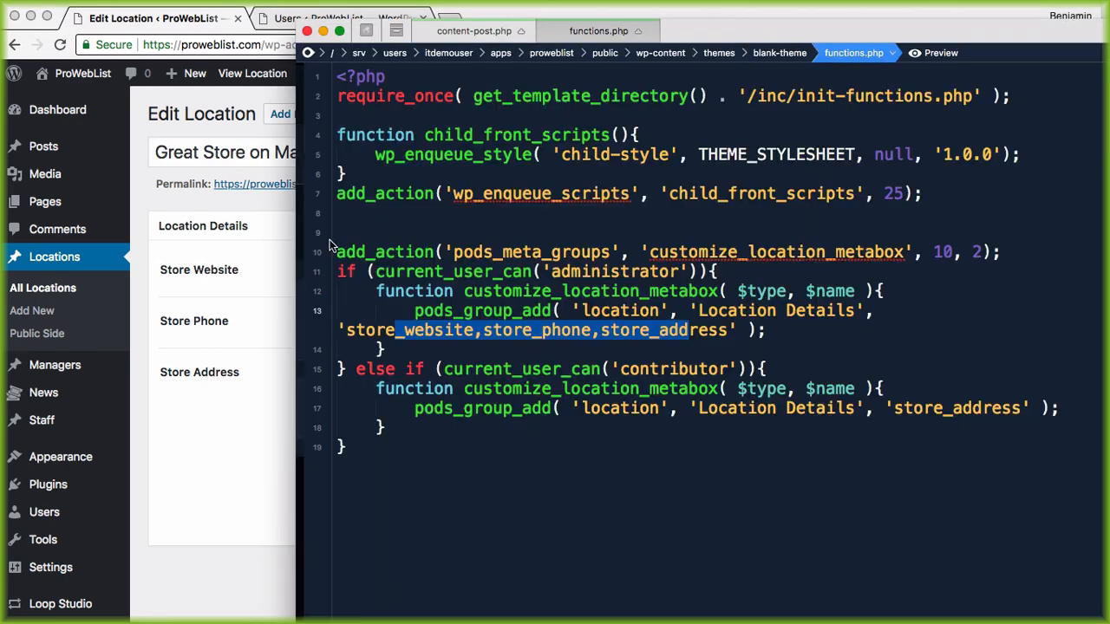
Step: Point out pods_group_add on line 17 and group_ on line 13, then return to the location editor
click(505, 399)
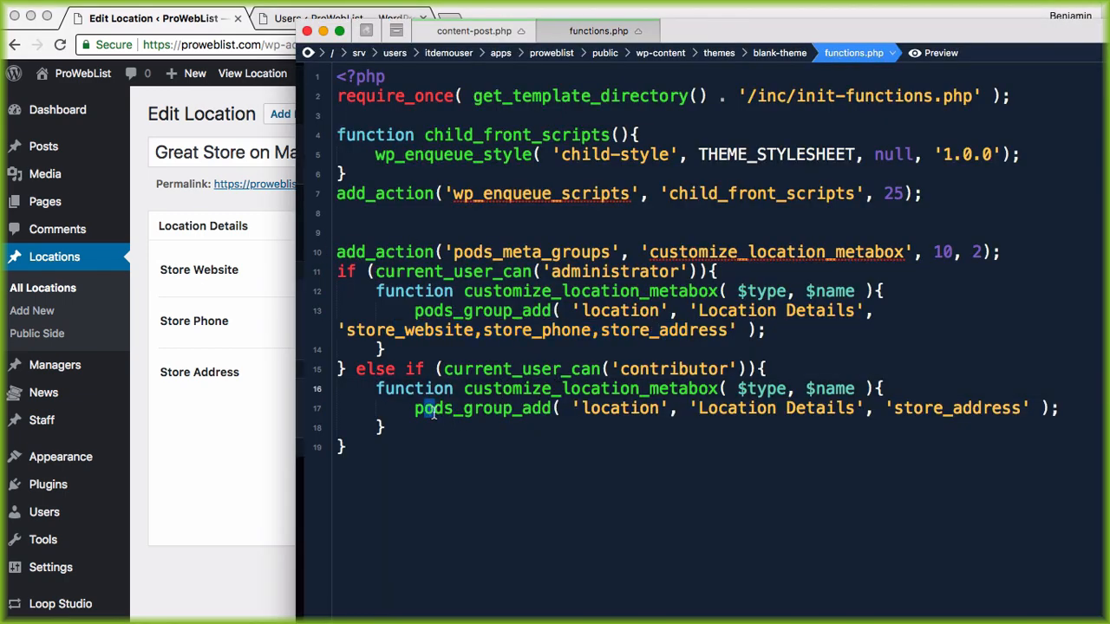
drag(418, 407, 549, 409)
drag(463, 311, 526, 312)
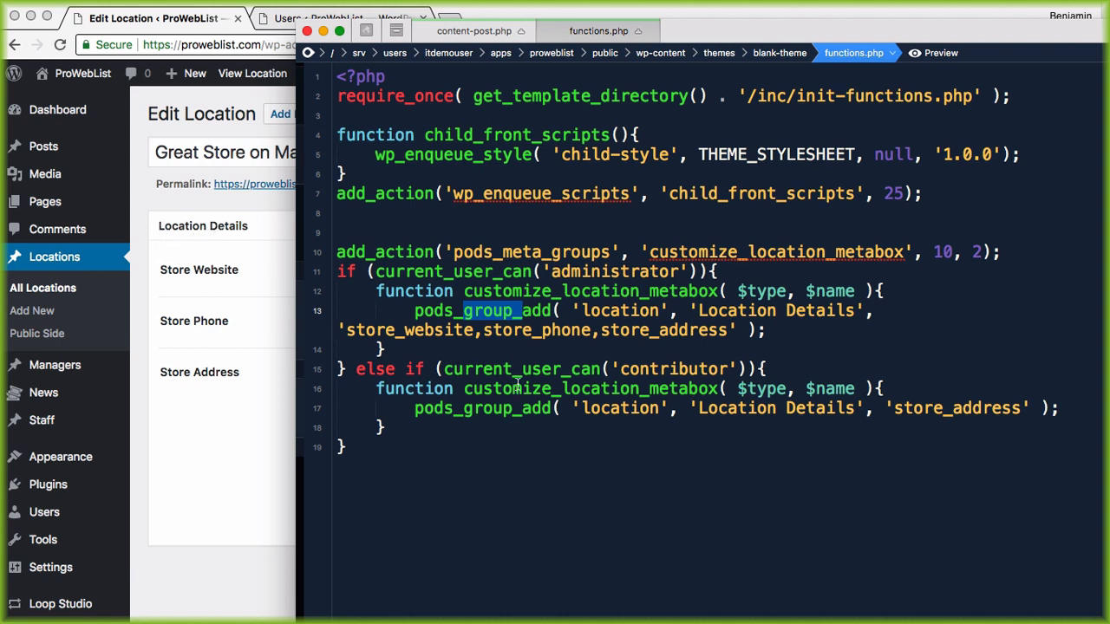
click(172, 343)
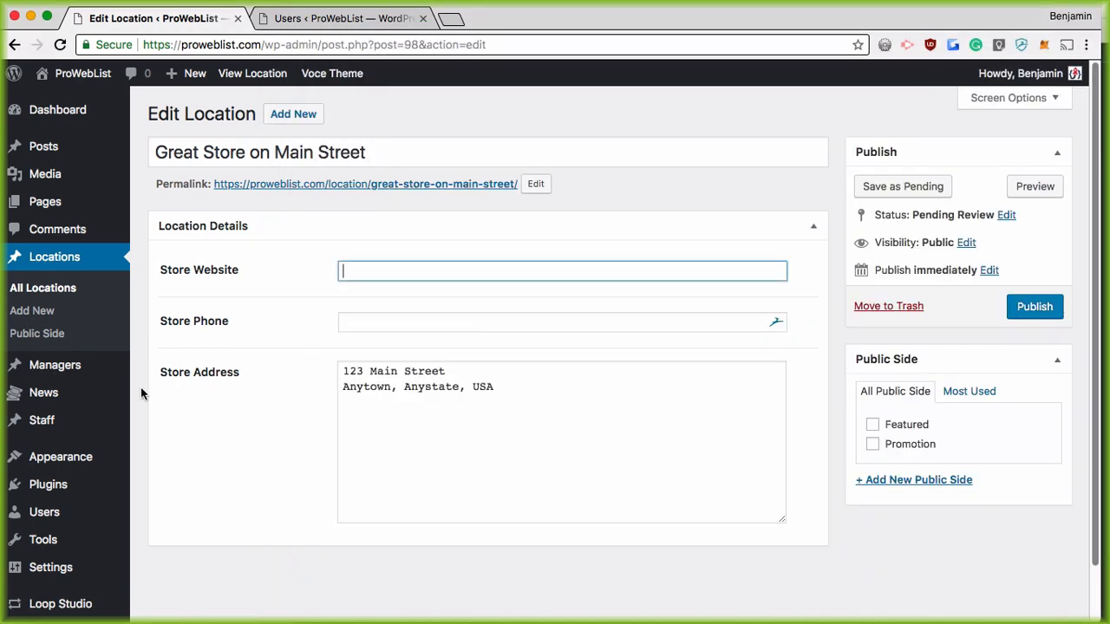
Step: Edit the location pod's Store Address field and restrict access by role to Administrator
scroll(174, 356, down, 2)
mouse_move(61, 571)
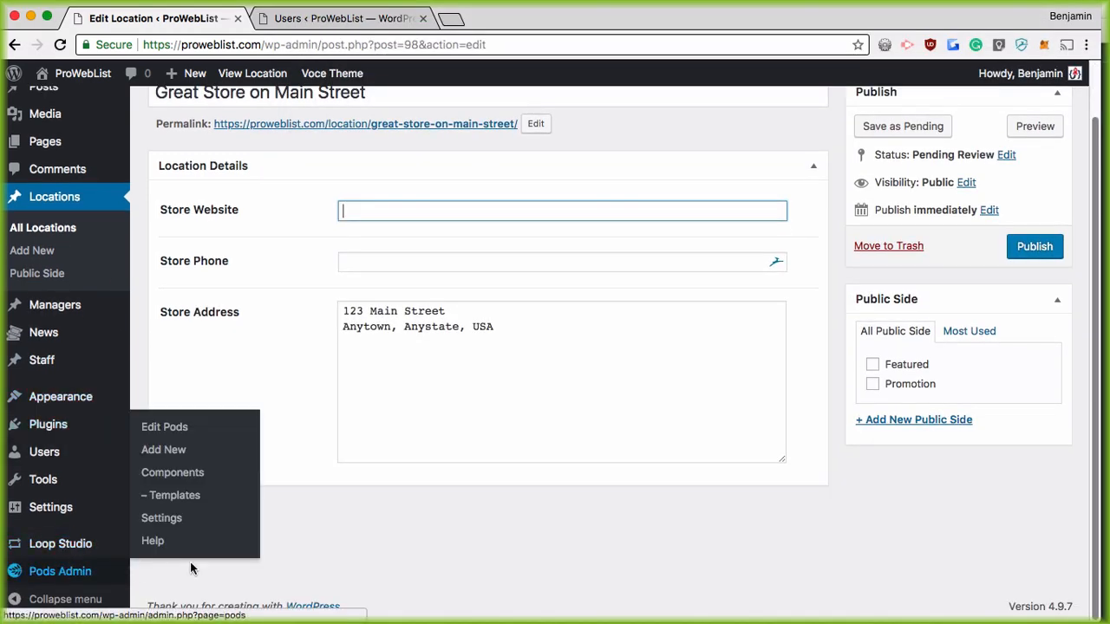
click(164, 426)
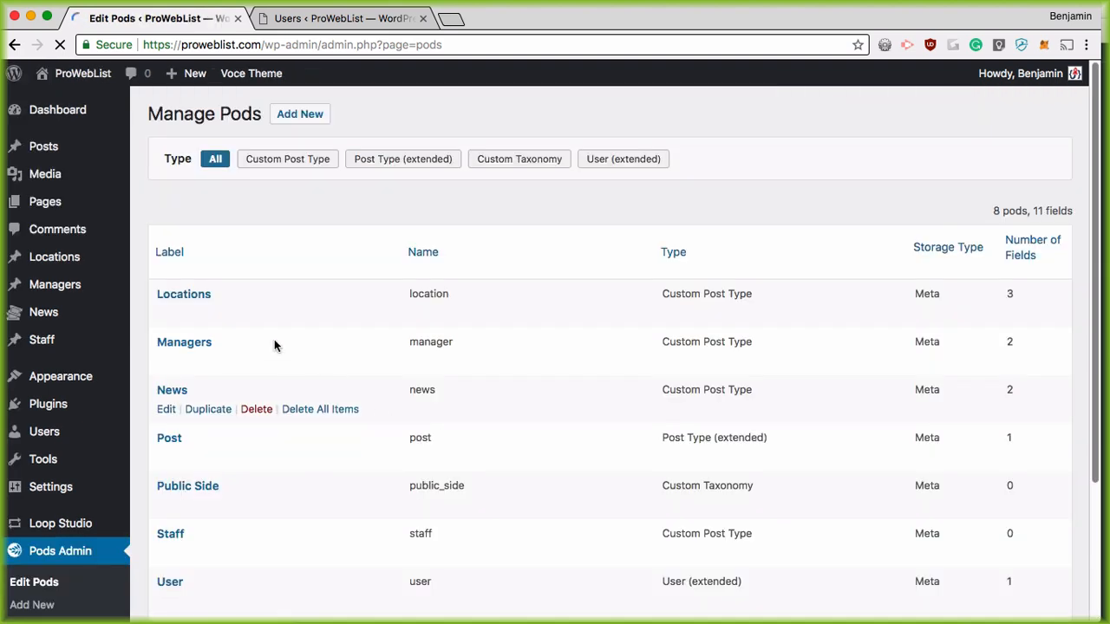
click(166, 314)
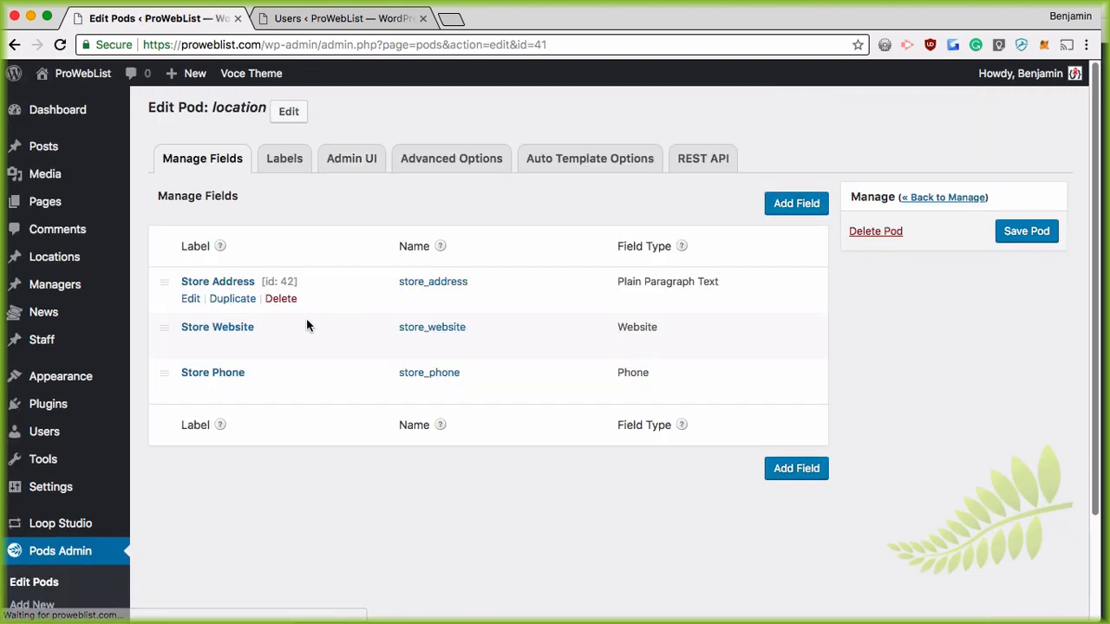
click(190, 299)
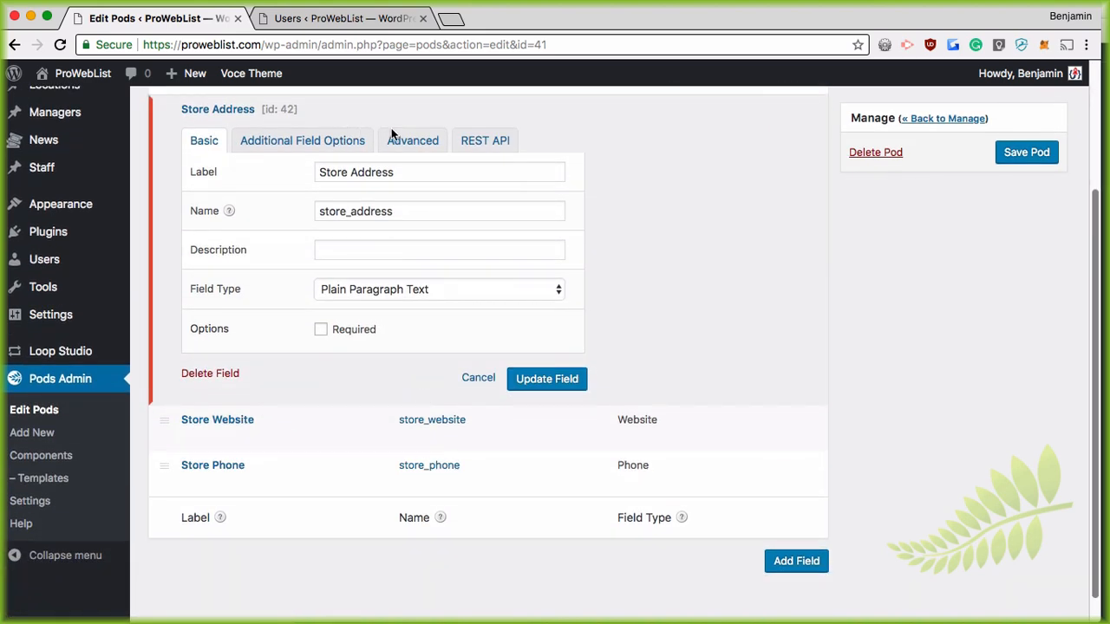
click(406, 141)
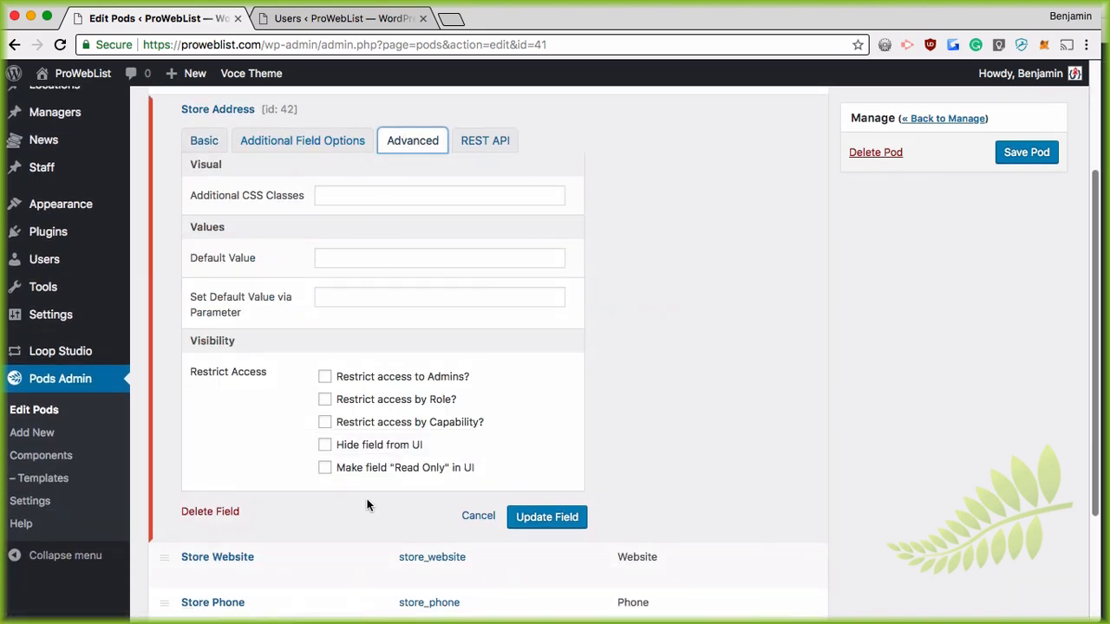
click(325, 398)
scroll(377, 457, down, 5)
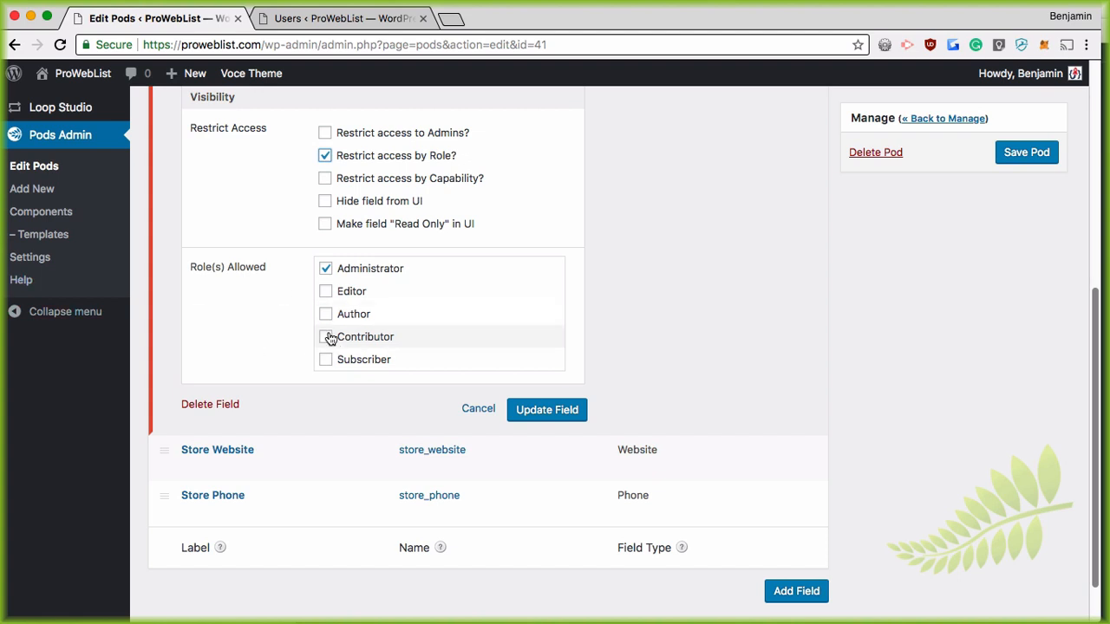
scroll(332, 340, up, 3)
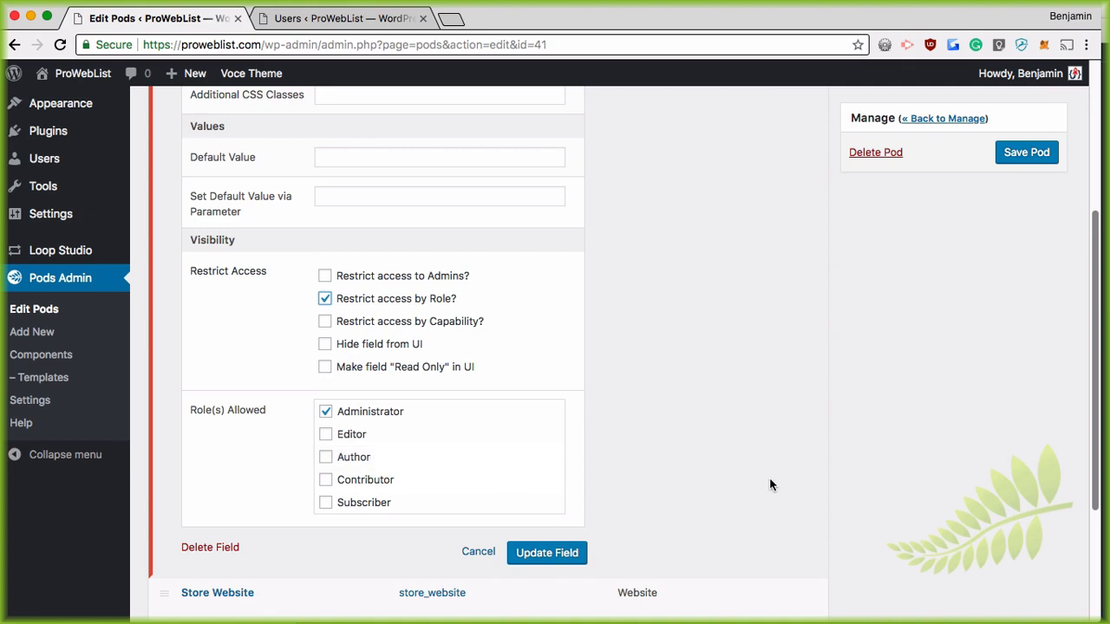
key(super+Tab)
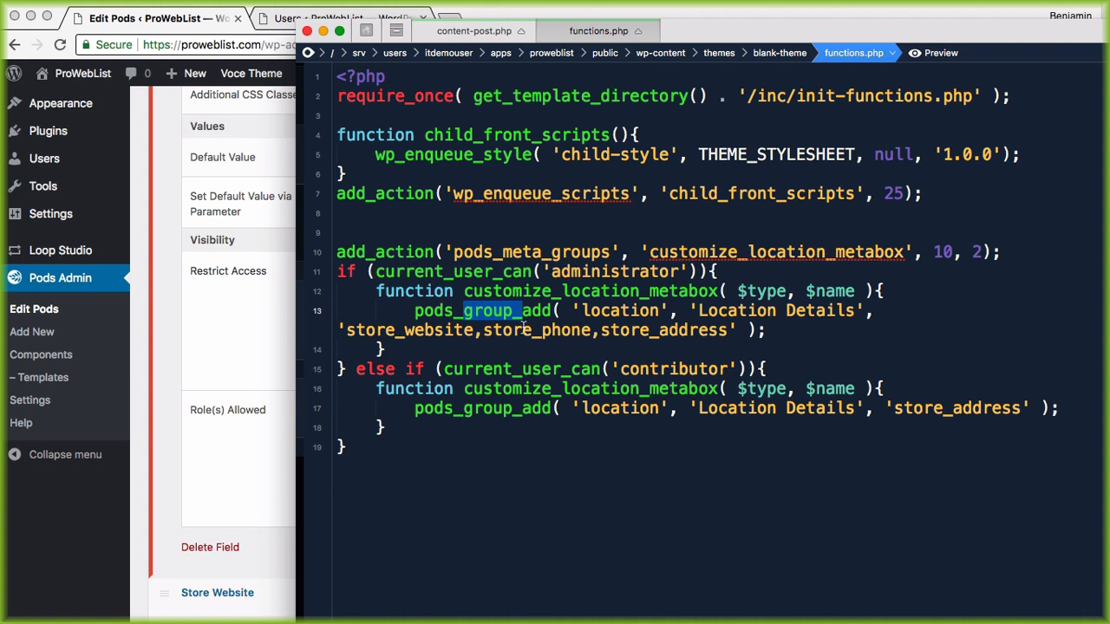
key(super+Tab)
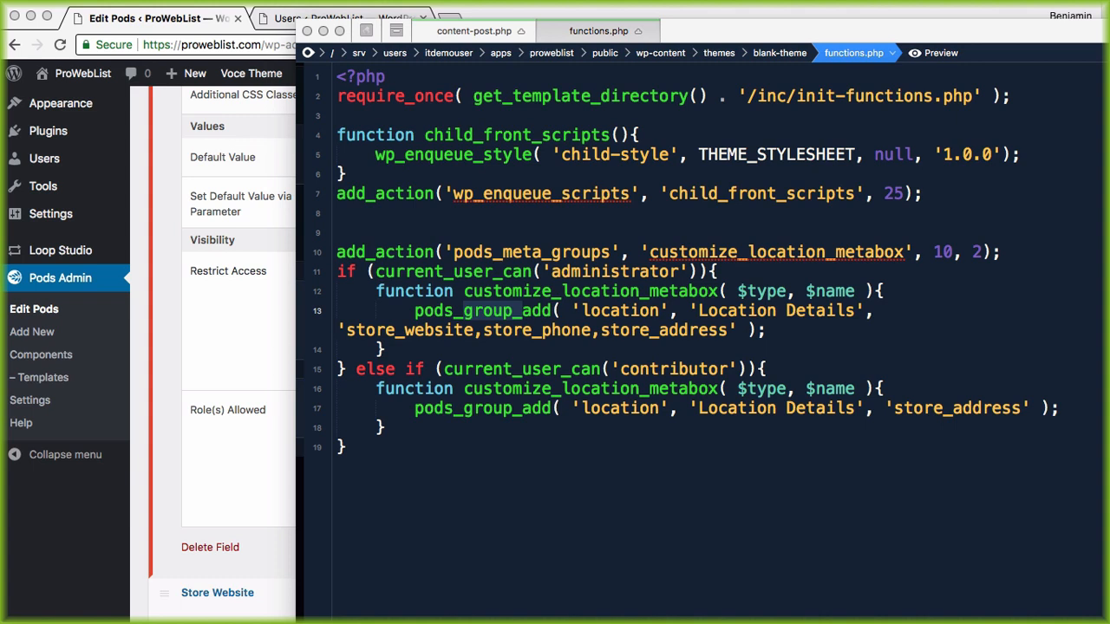
Step: Leave the pod editor unsaved for the Managers list showing CEO and Head Honcho
click(231, 383)
scroll(458, 374, up, 5)
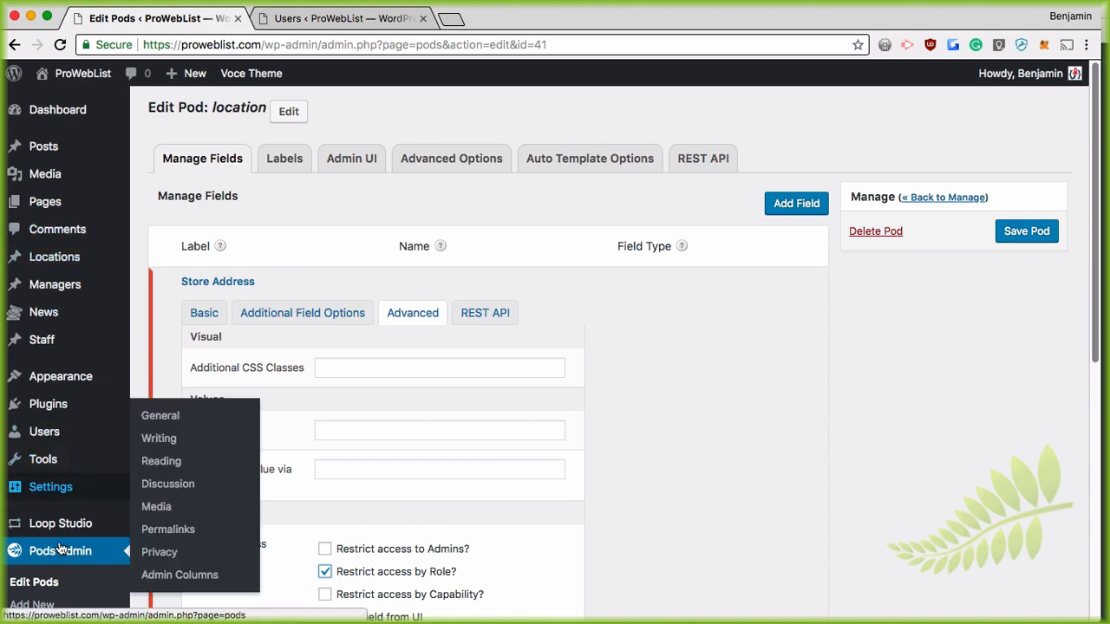
scroll(61, 547, down, 4)
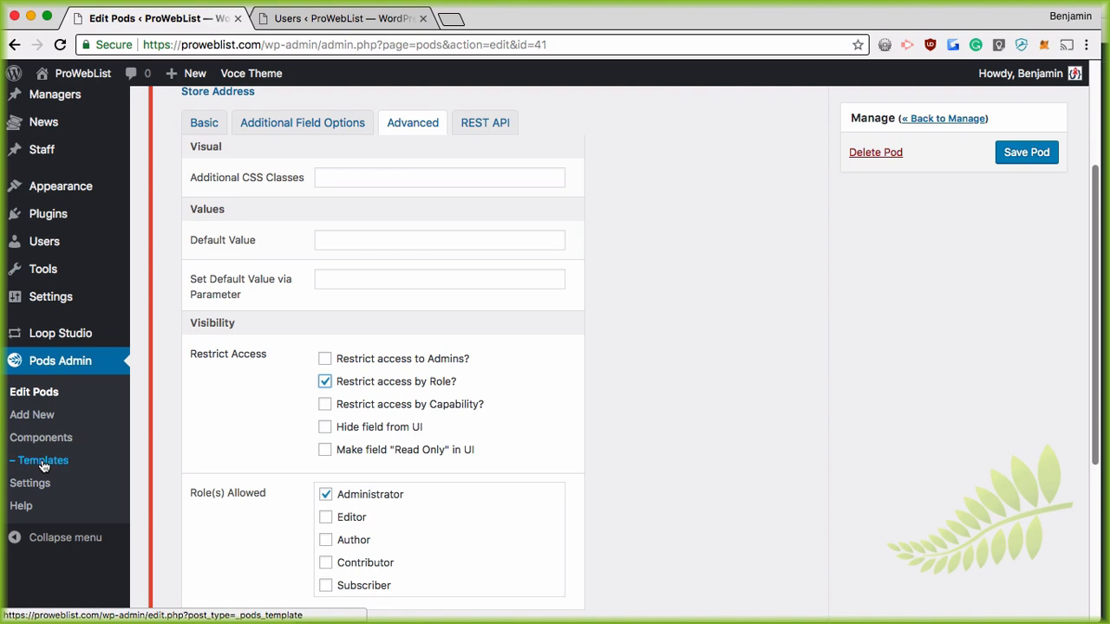
scroll(44, 467, up, 4)
mouse_move(56, 291)
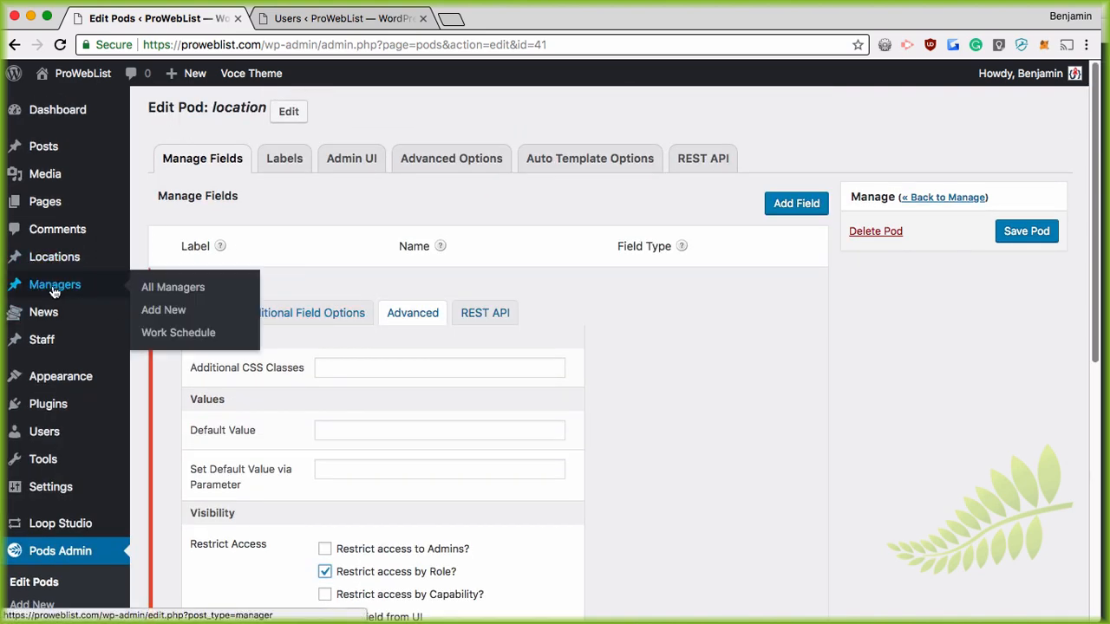
click(57, 291)
click(666, 226)
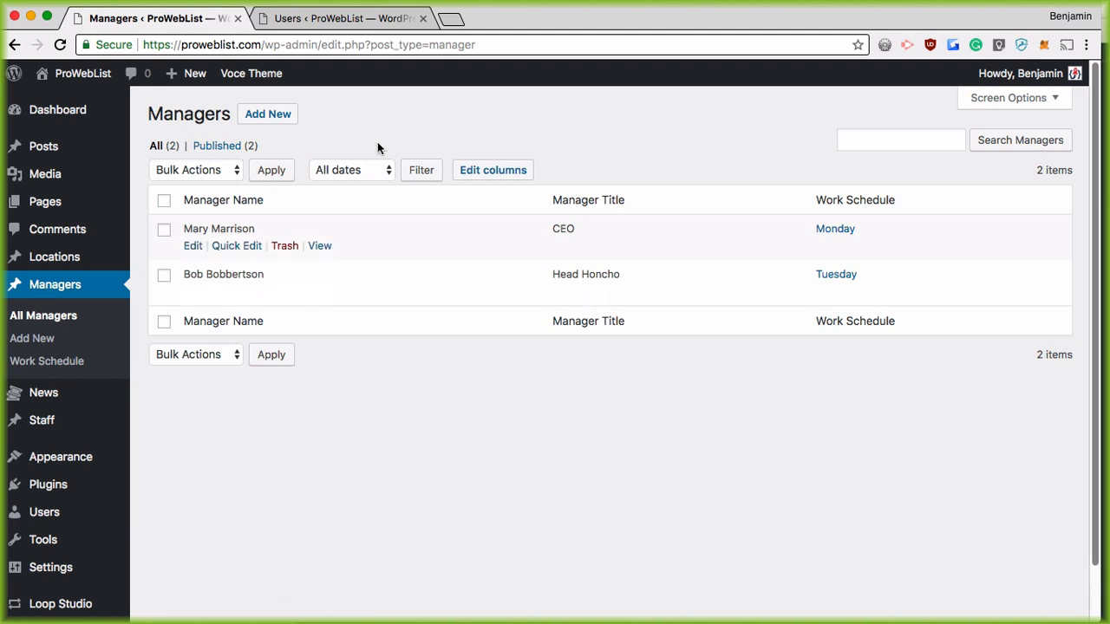
Step: Publish a third manager with the manager's name filled in and Manager Title left blank
click(264, 118)
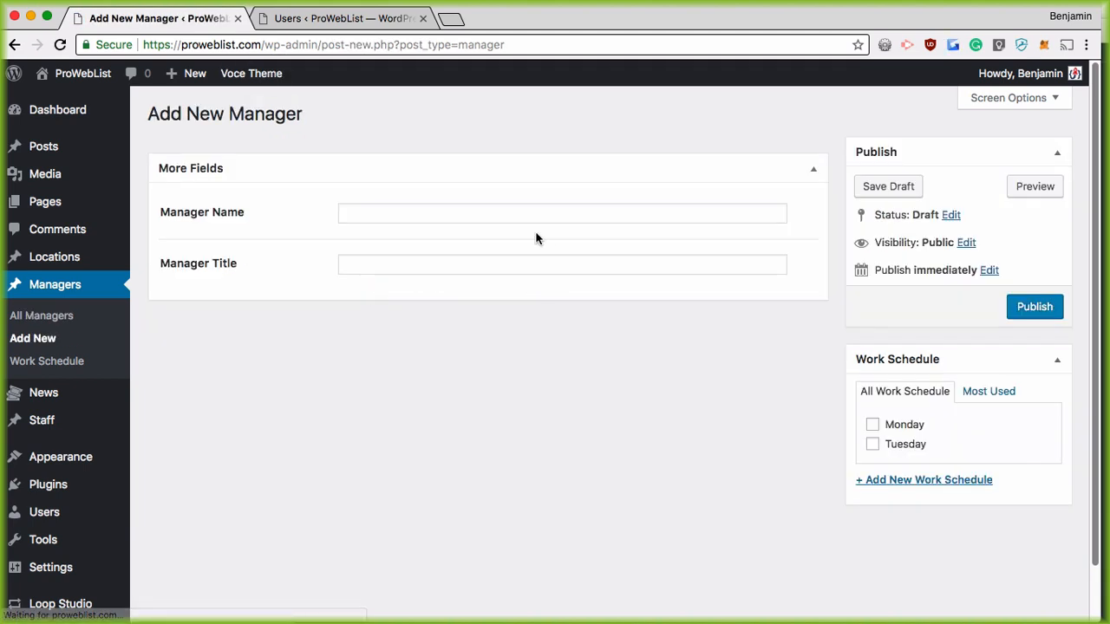
click(362, 215)
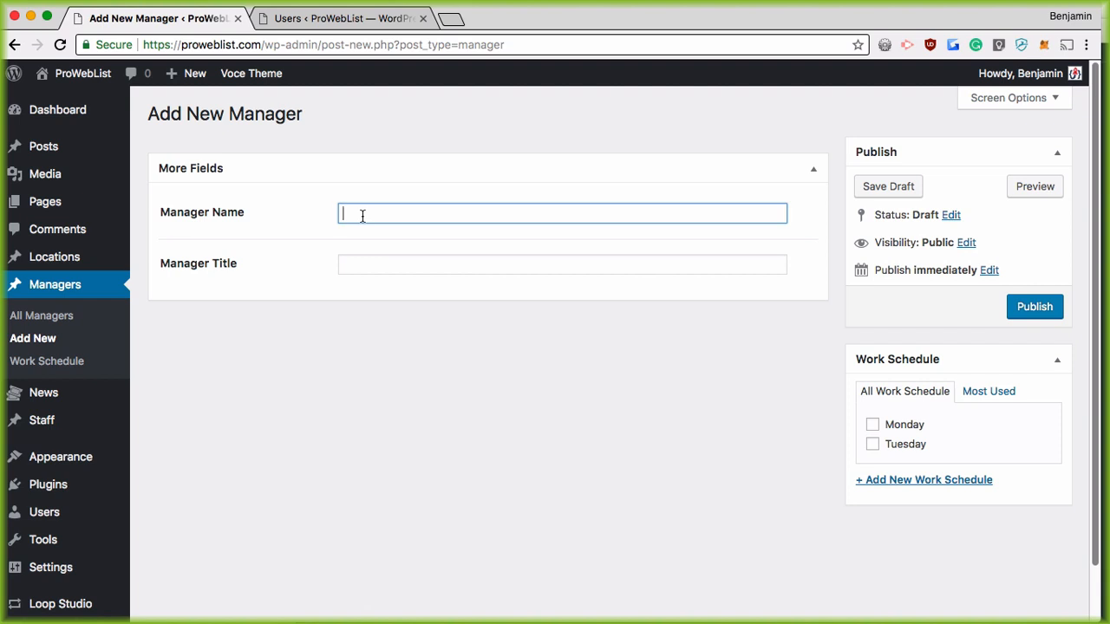
text(Muffins)
text(in)
text( Man)
click(1035, 312)
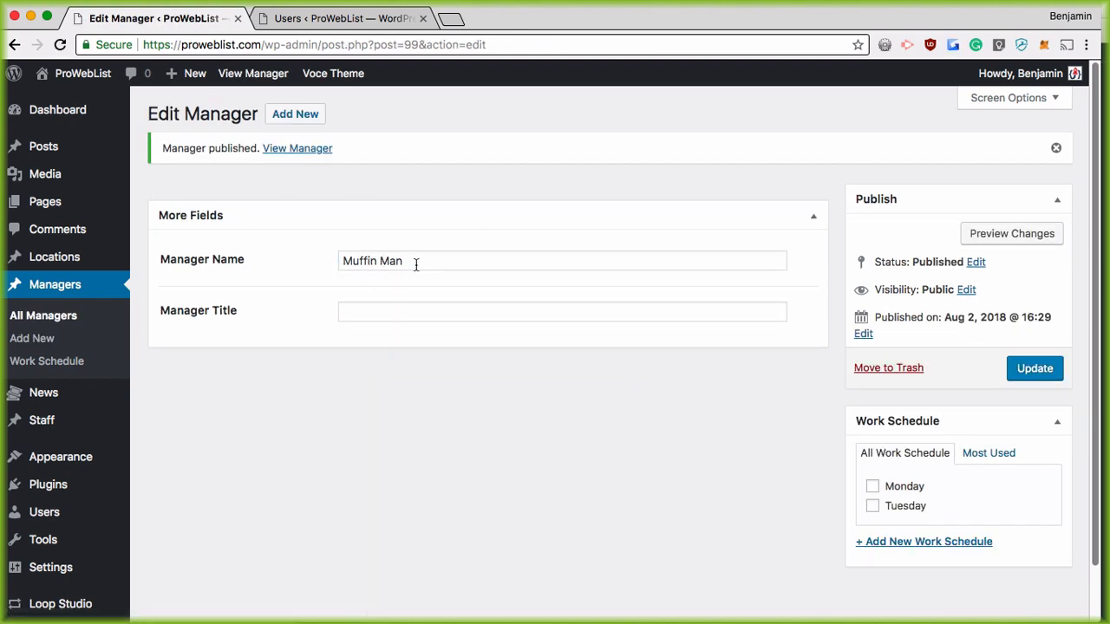
scroll(126, 381, down, 2)
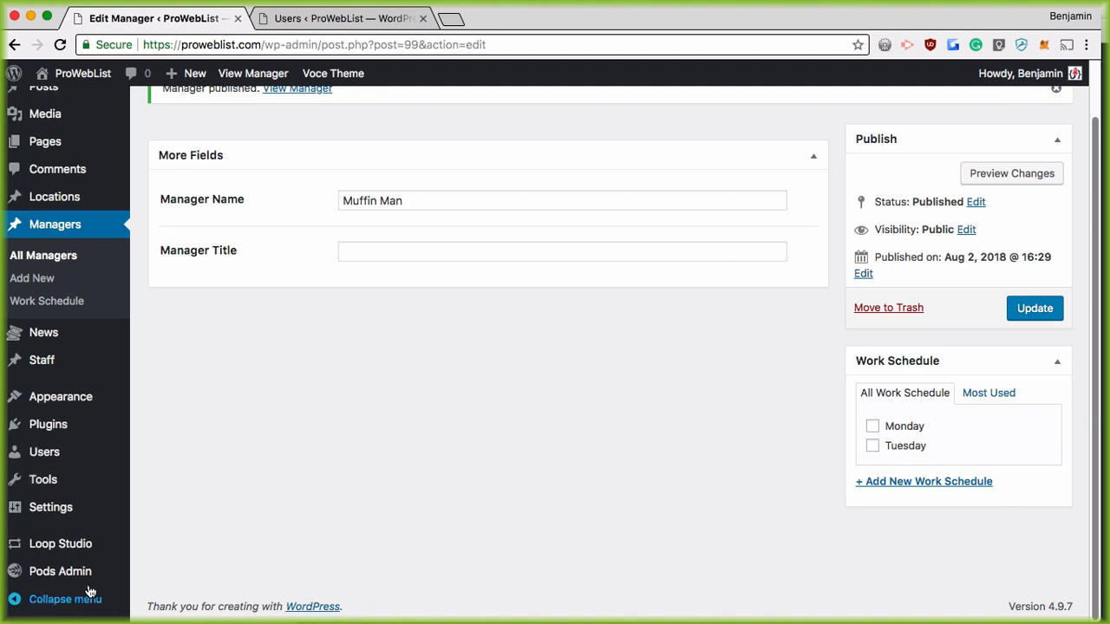
Step: Create a new Pod Template titled 'Manager Template' with Managers as its Pod Reference
mouse_move(87, 574)
click(176, 495)
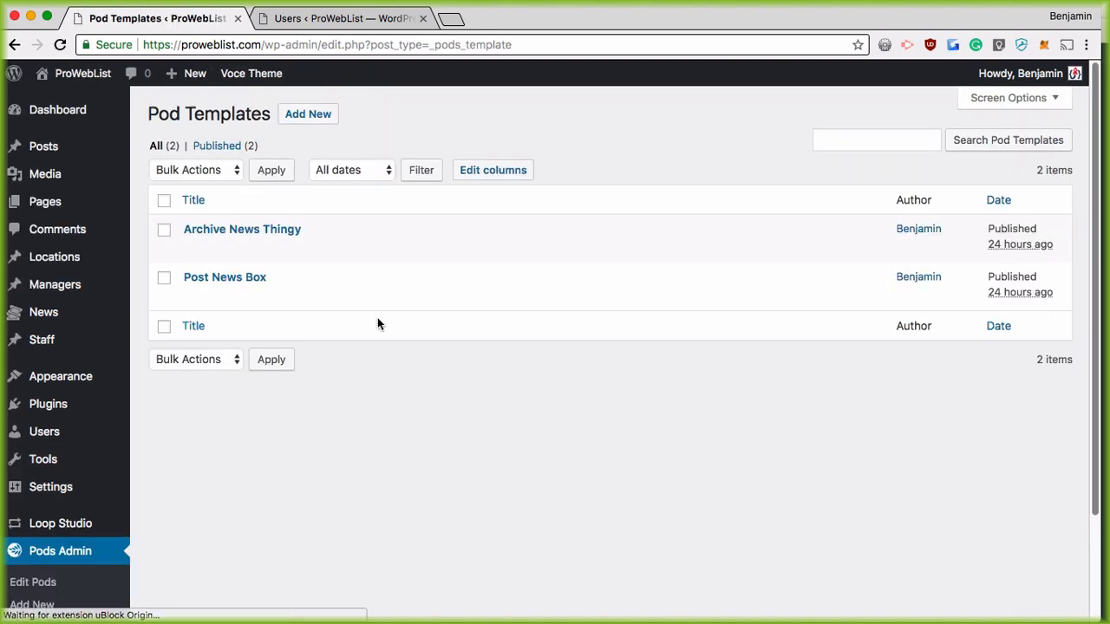
click(310, 120)
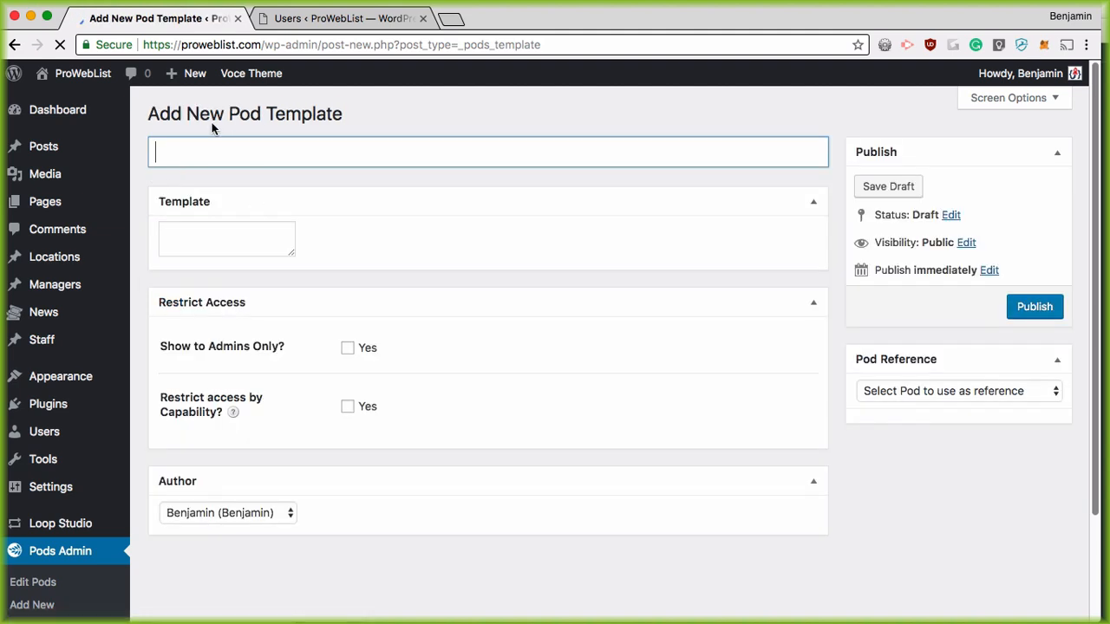
click(232, 157)
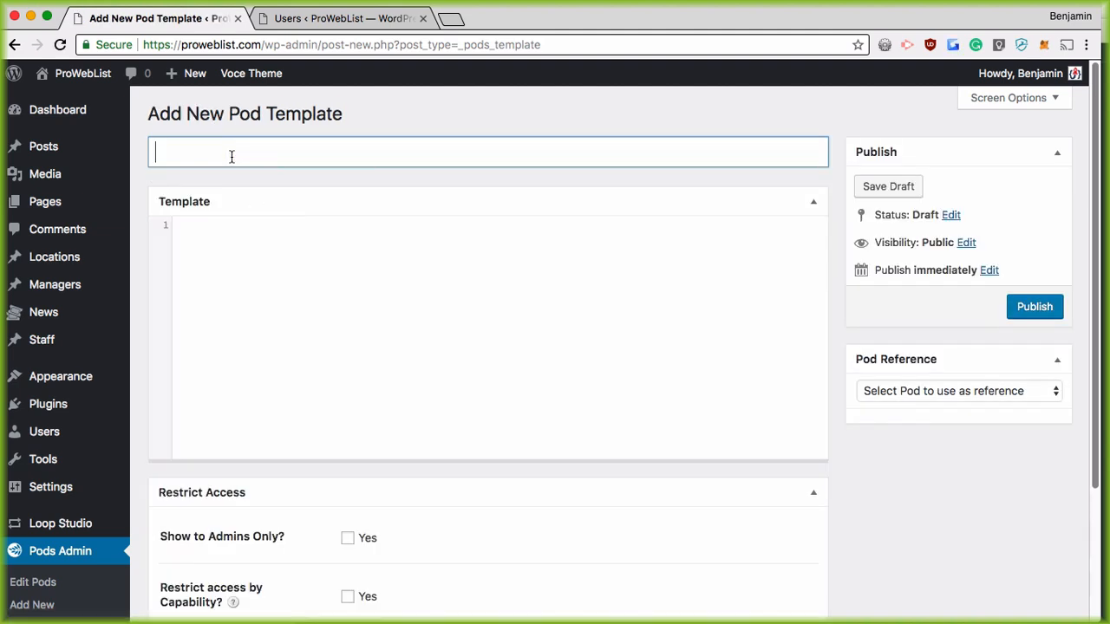
text(Manager Tem)
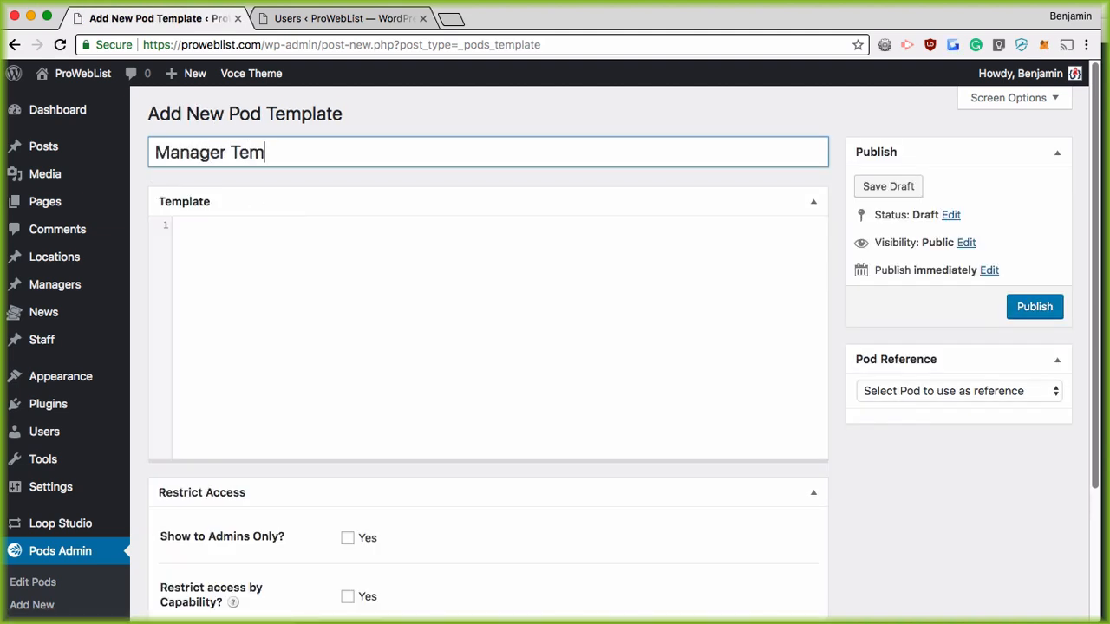
text(plate)
click(247, 287)
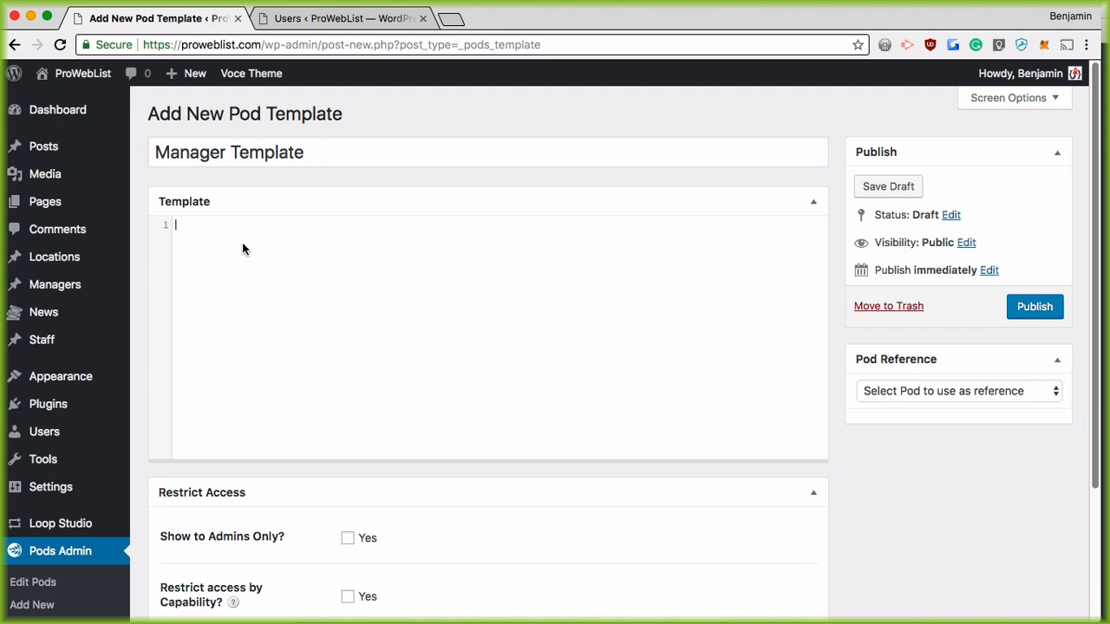
click(993, 397)
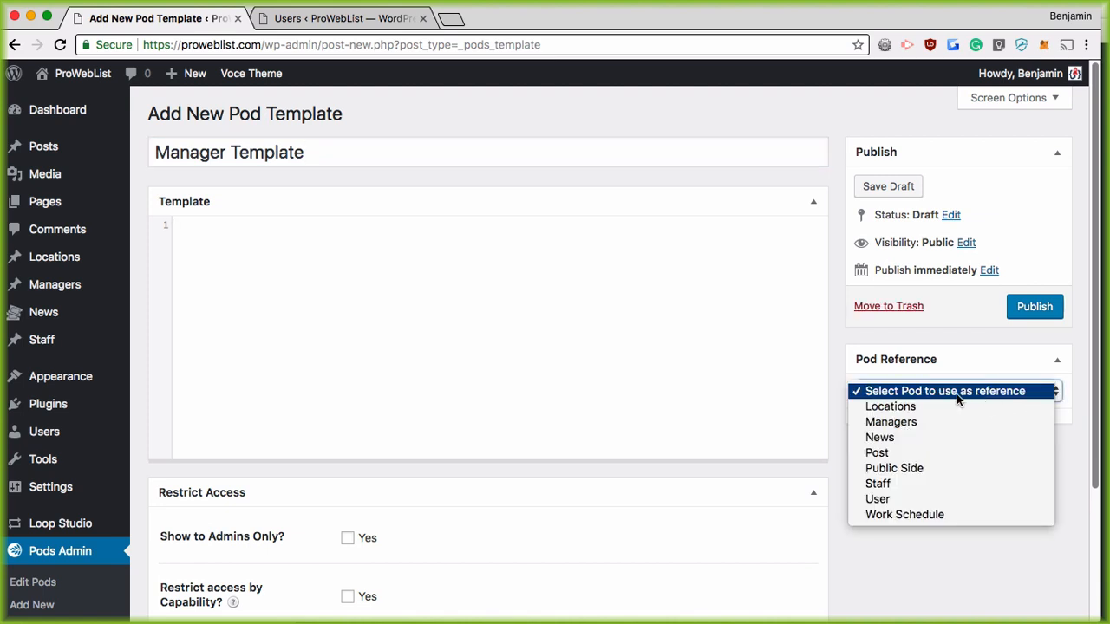
click(952, 422)
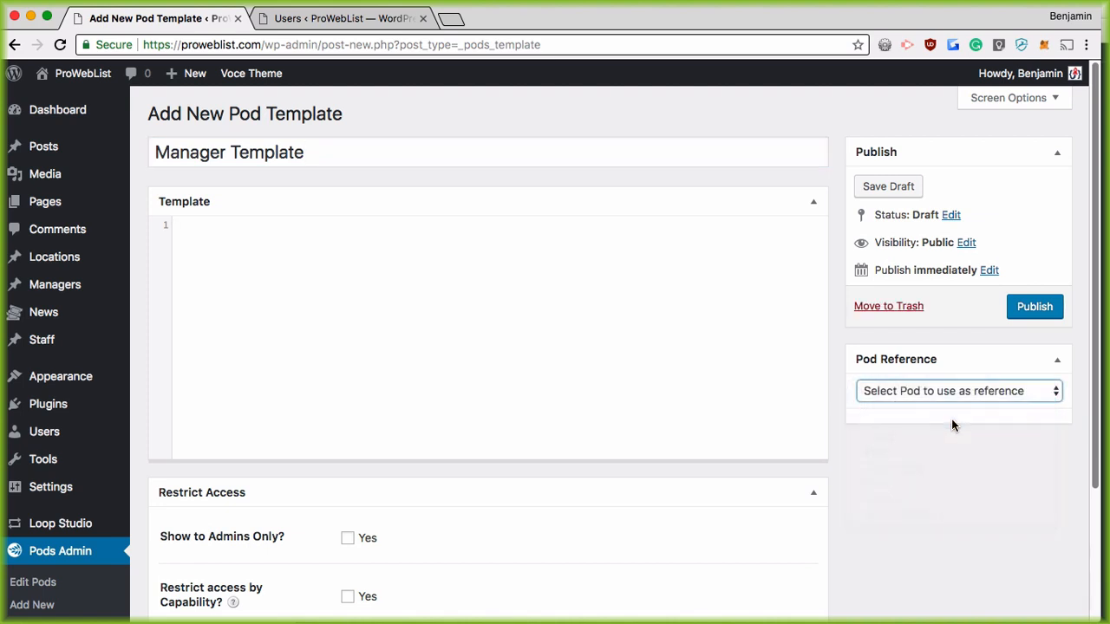
scroll(881, 459, down, 10)
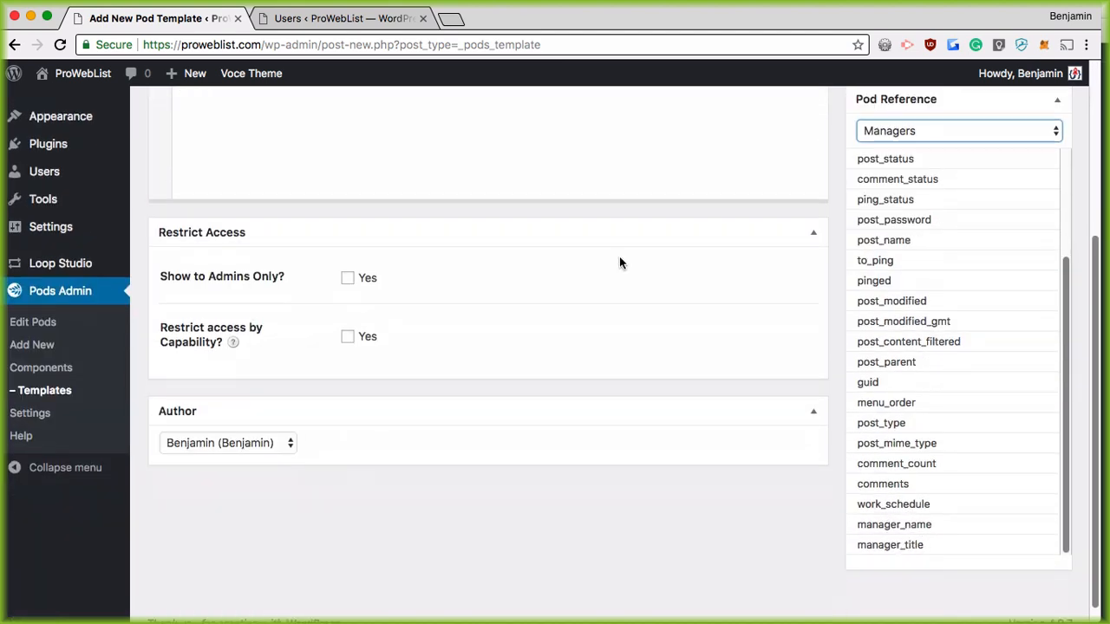
scroll(282, 223, up, 5)
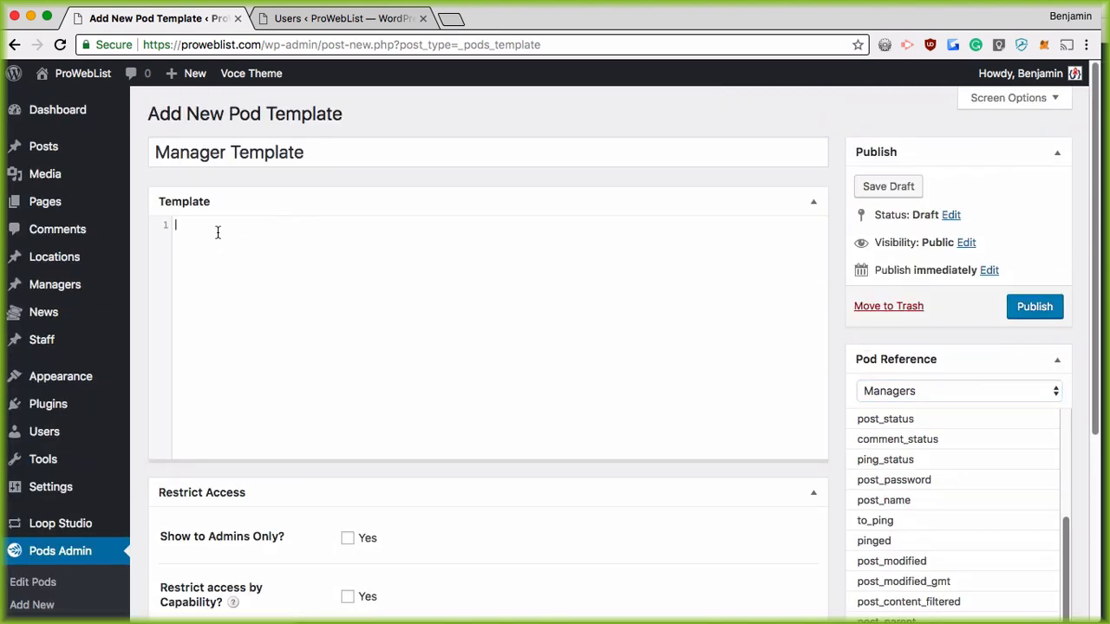
text(Manag)
key(BackSpace)
key(BackSpace)
key(BackSpace)
key(BackSpace)
text(<h2>Manager Name: {@)
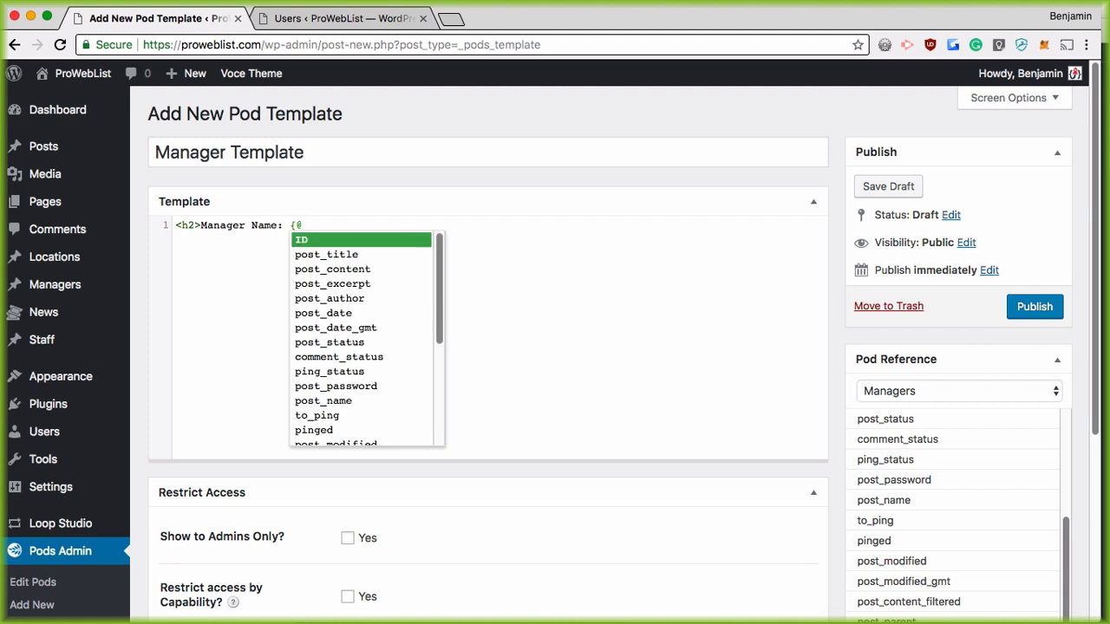
text(mana)
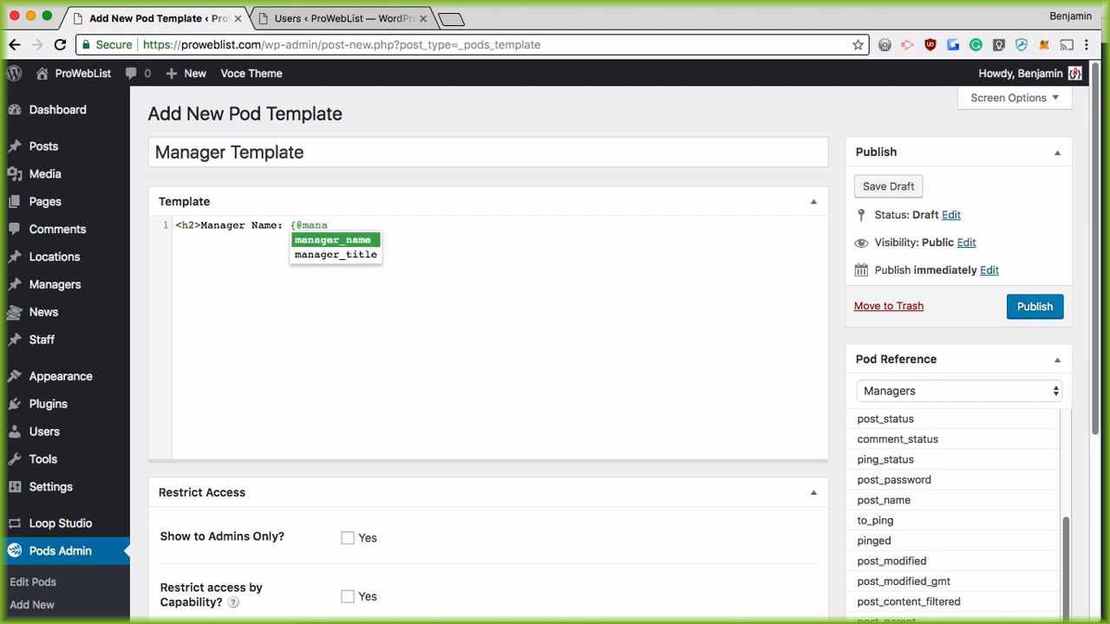
text(ger_name})
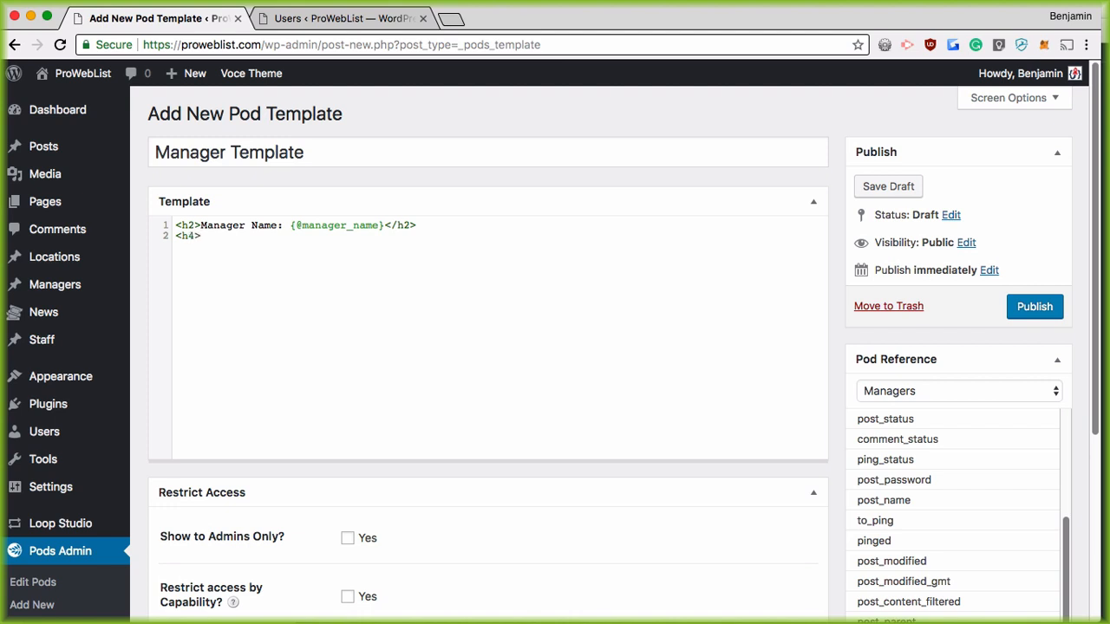
text(nager Title: {@ma)
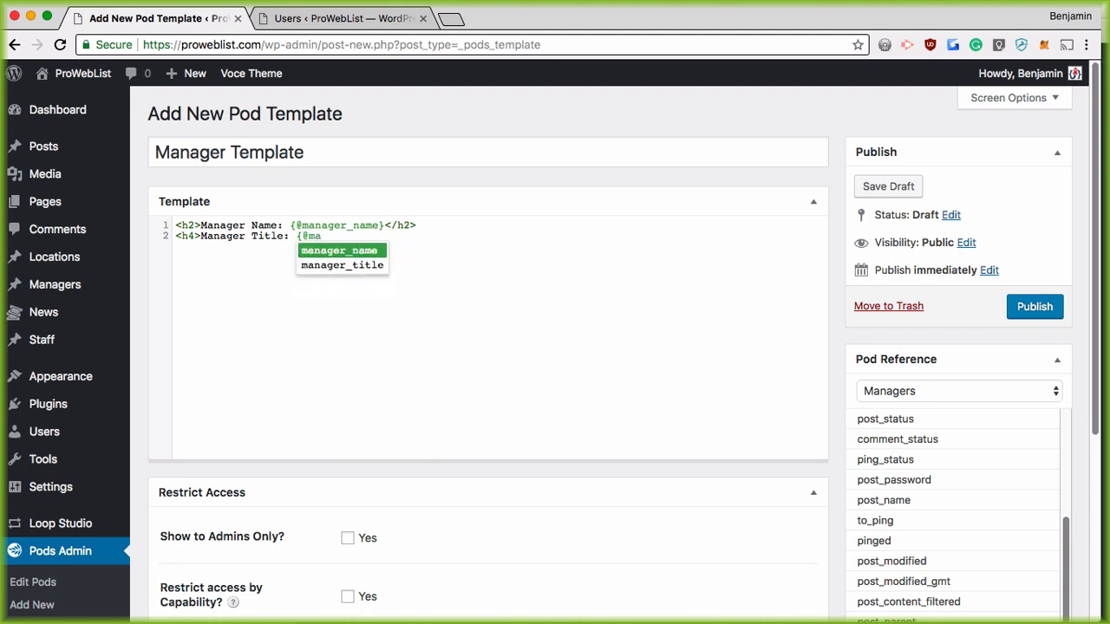
key(Down)
key(Return)
text(</)
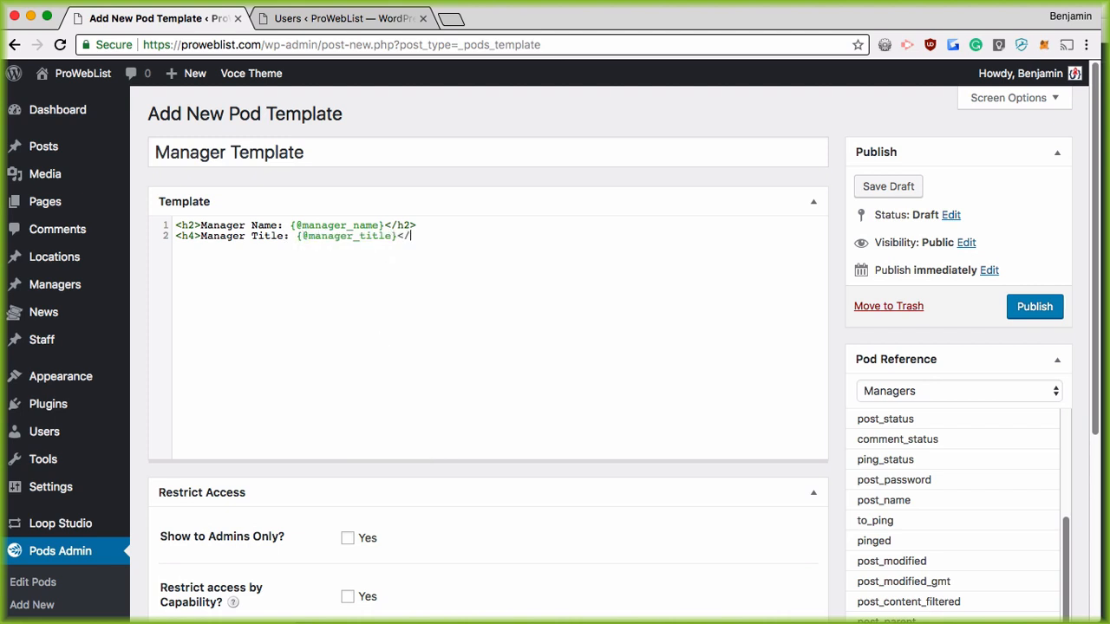
text(h4)
key(super+equal)
key(super+equal)
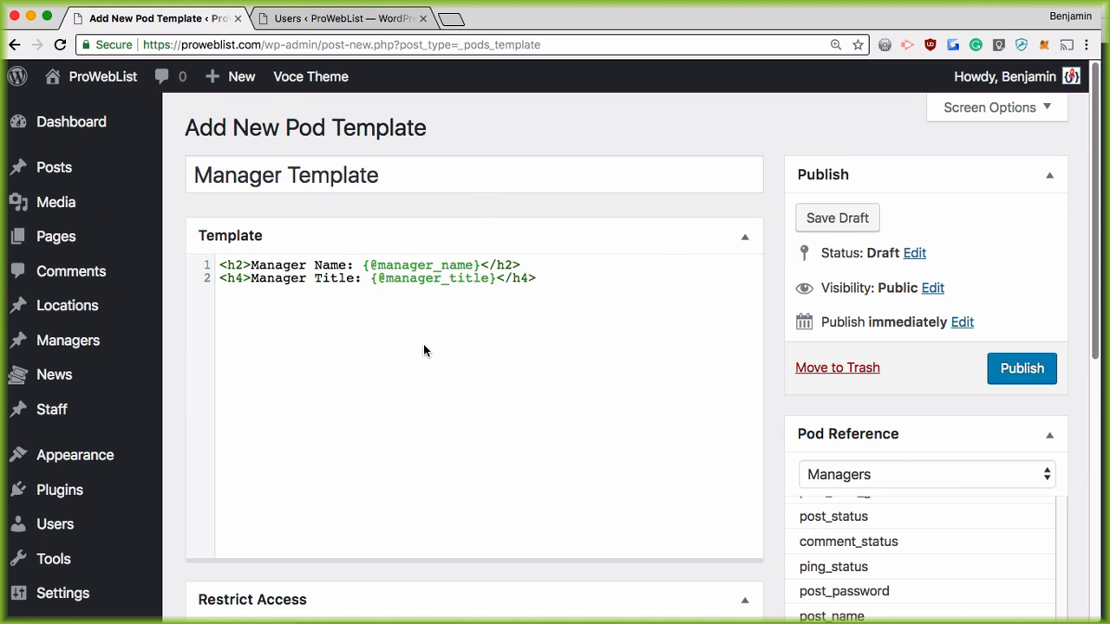
Step: Publish Manager Template and reset the browser zoom to normal size
click(257, 267)
click(1022, 369)
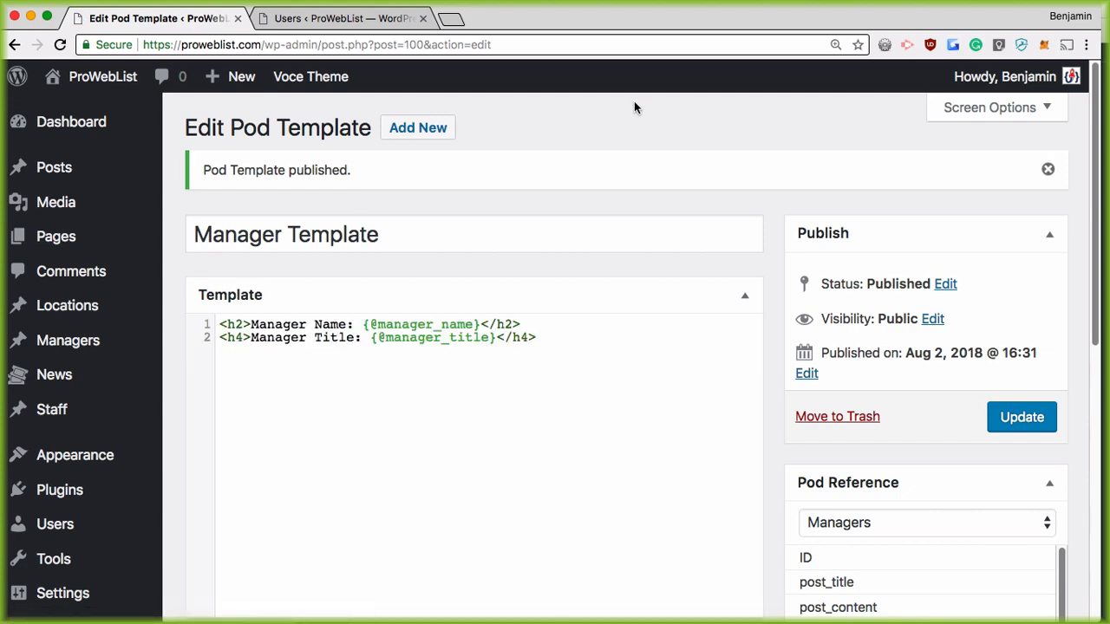
click(833, 46)
click(828, 73)
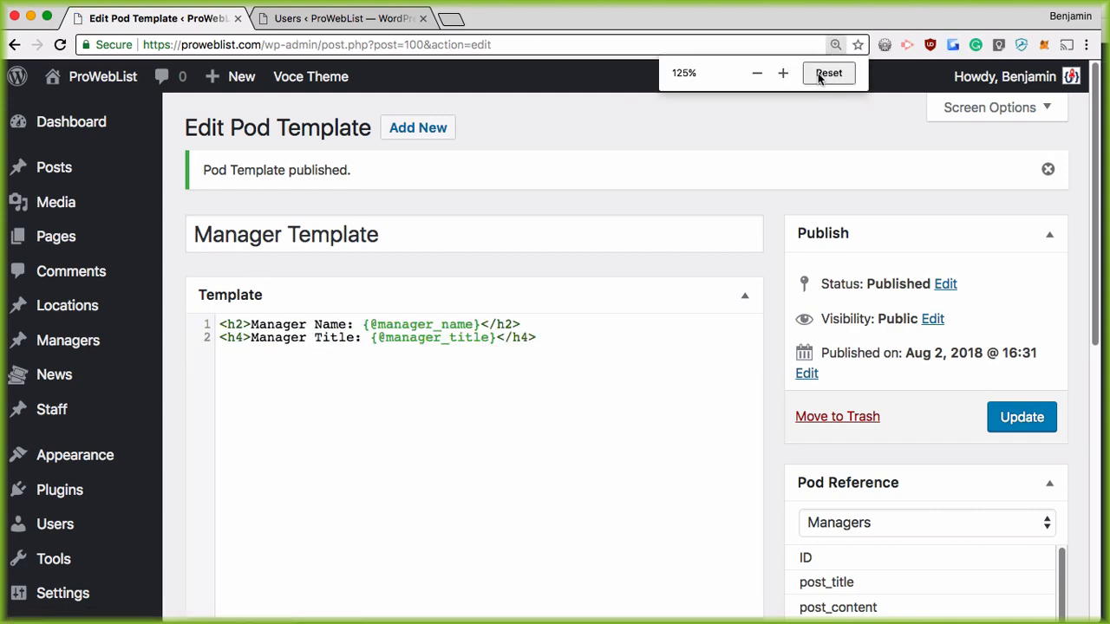
scroll(77, 502, down, 5)
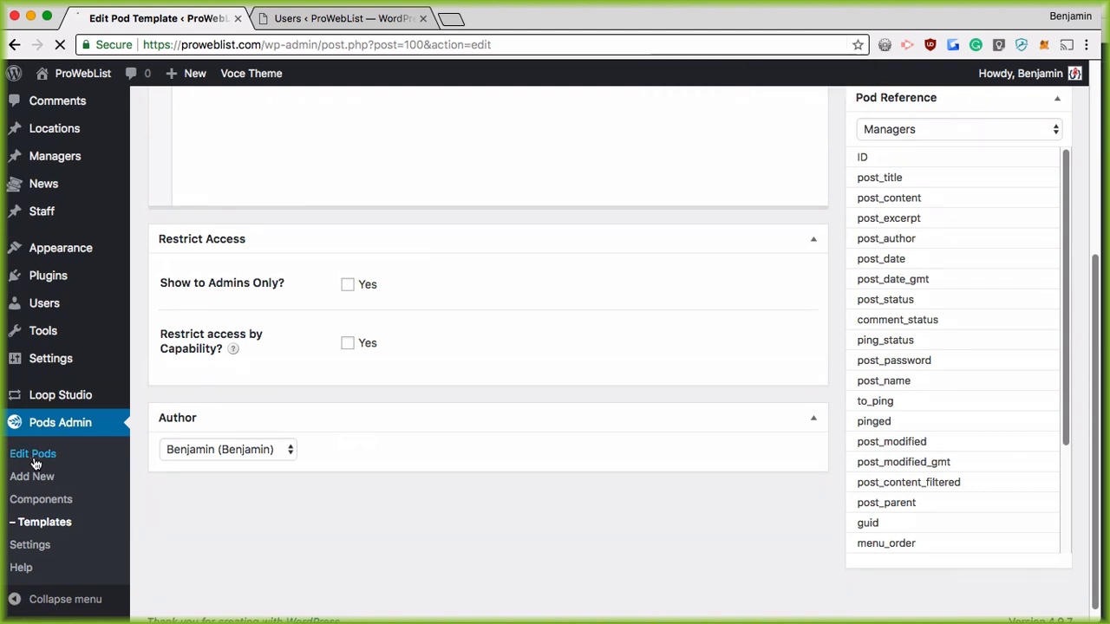
Step: Enable automatic Pods templates for Managers using Manager Template as the single item view, and save
click(34, 454)
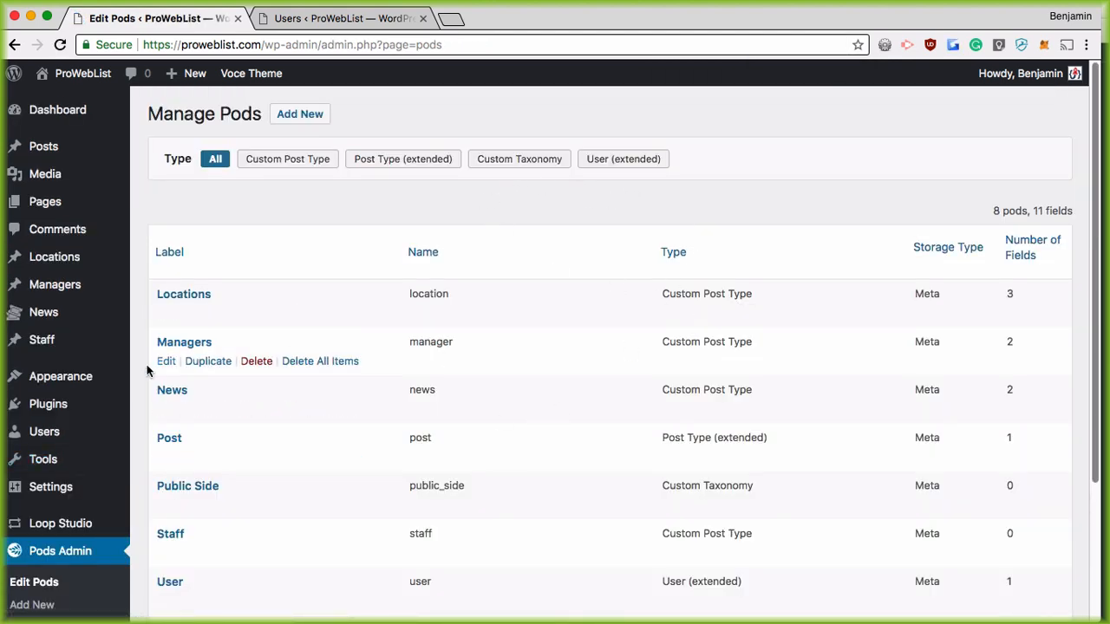
click(166, 361)
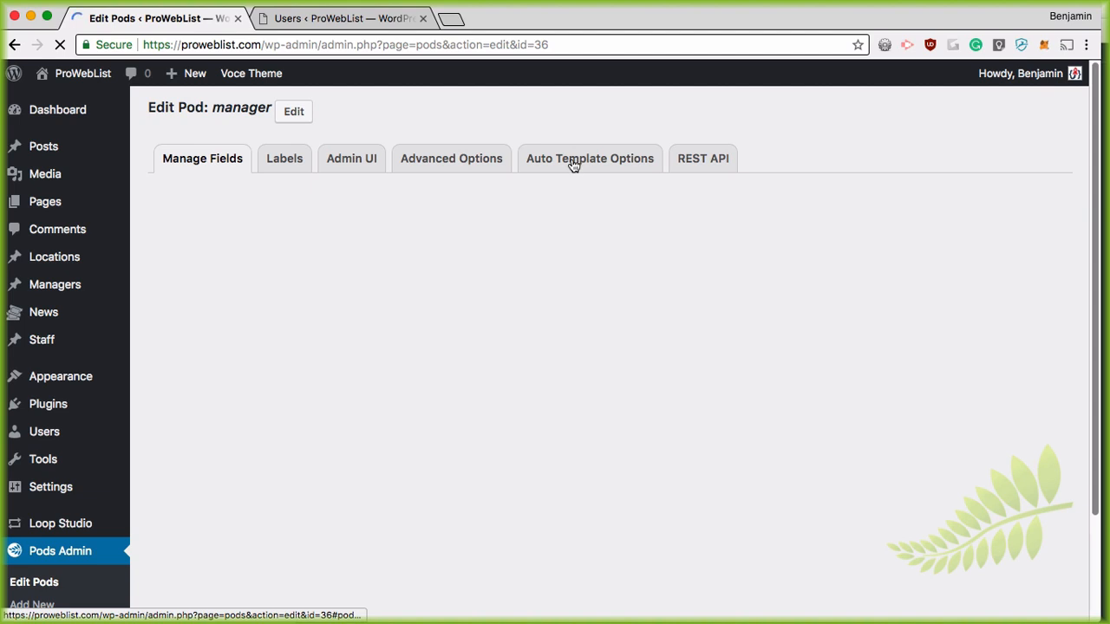
click(574, 163)
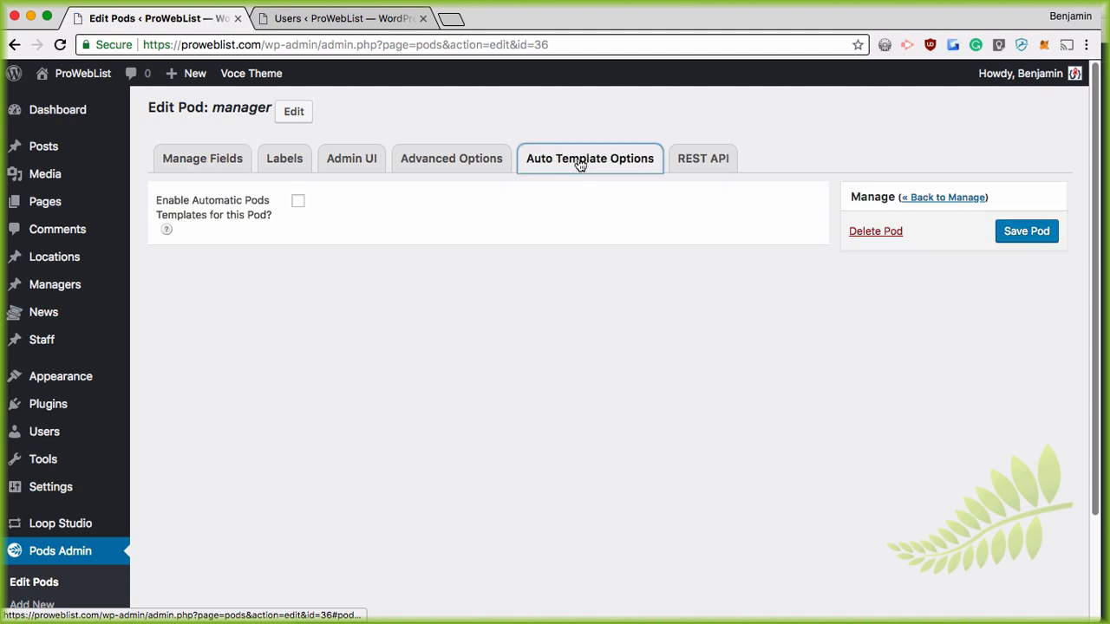
click(297, 203)
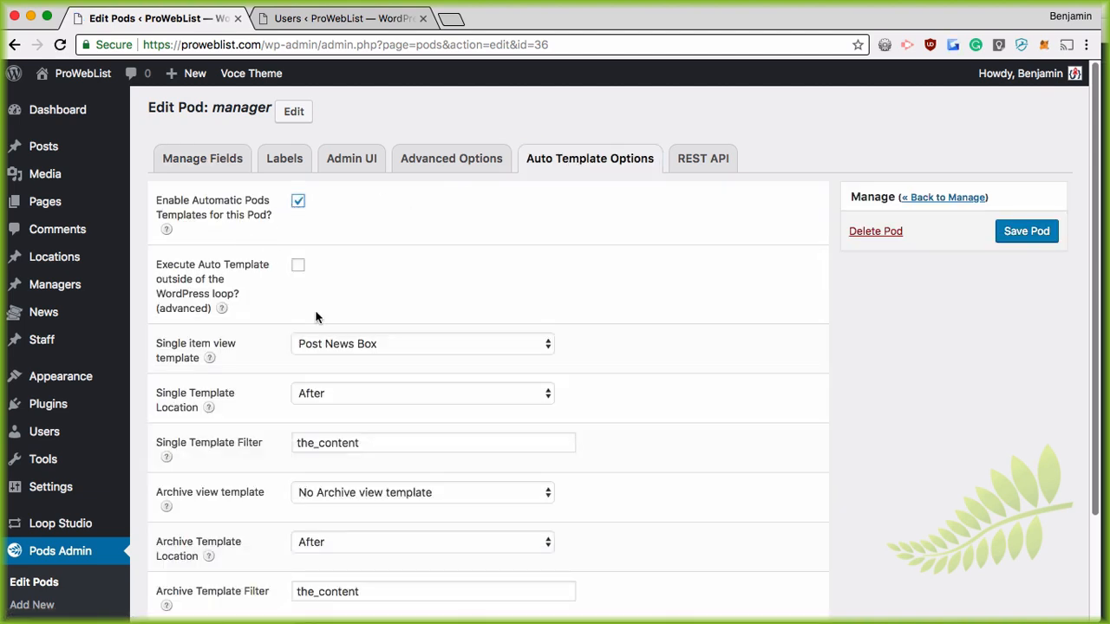
click(352, 344)
click(360, 374)
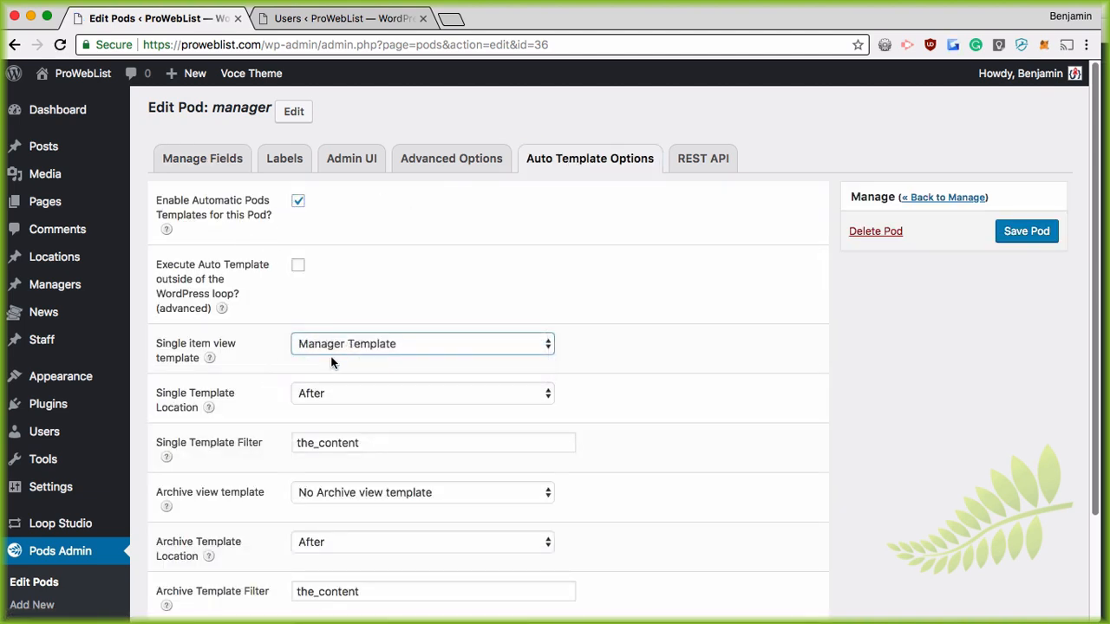
scroll(391, 425, down, 1)
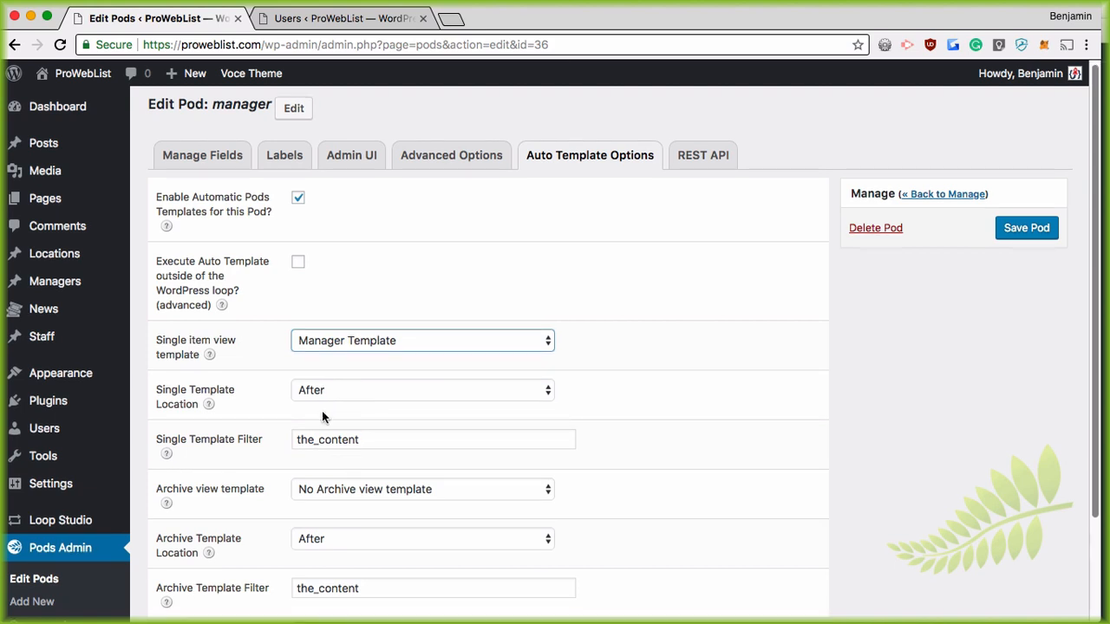
click(1022, 231)
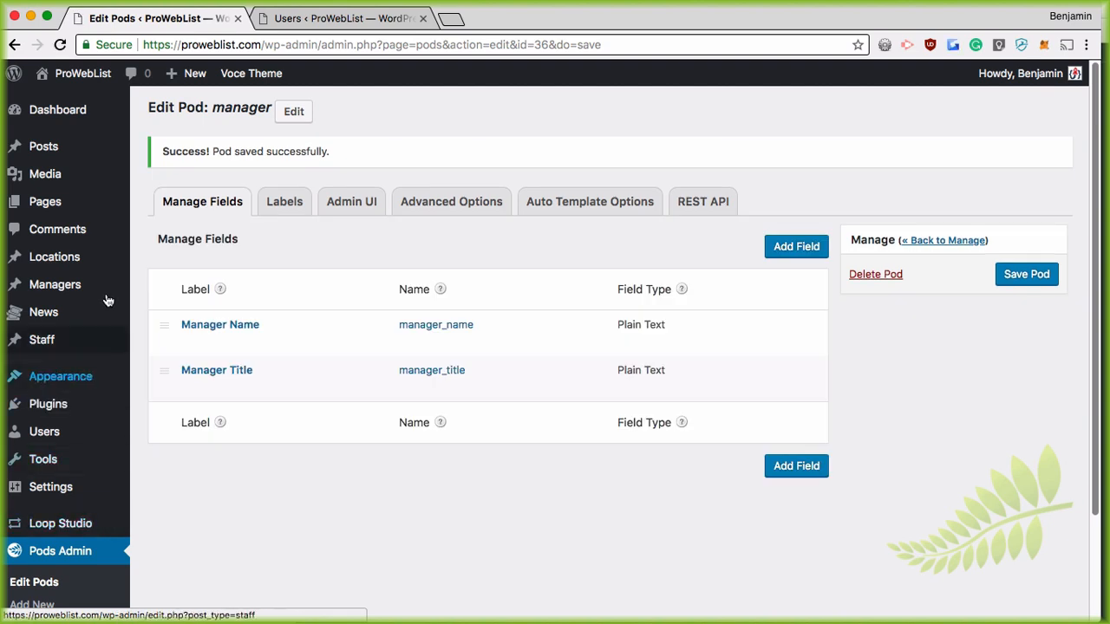
click(49, 285)
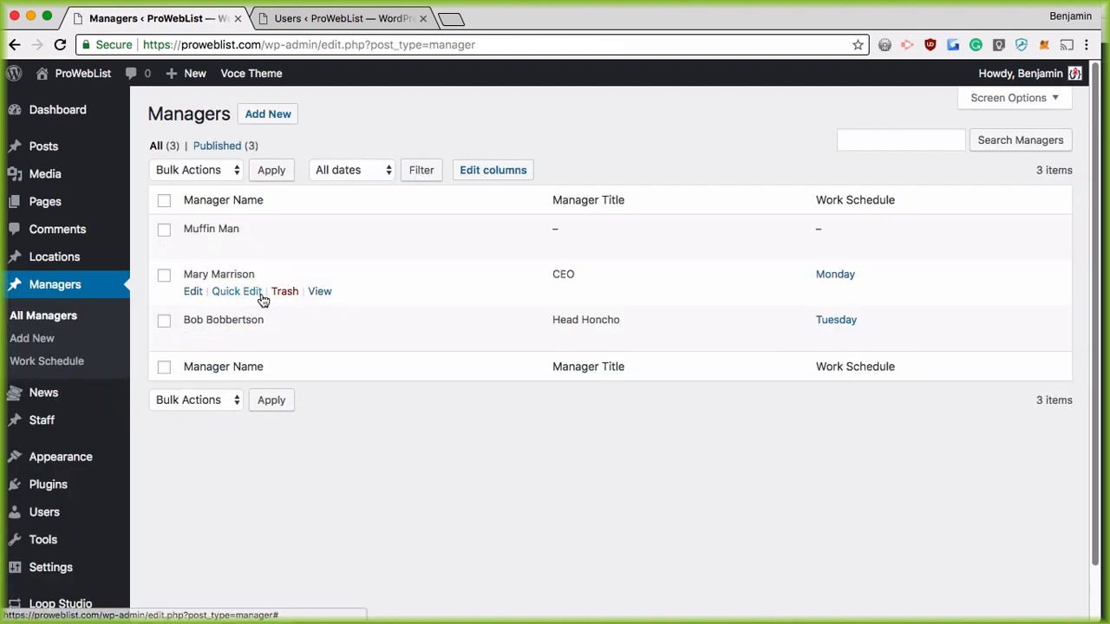
Step: View the third manager's public page and inspect the rendered name and title lines
super+click(319, 336)
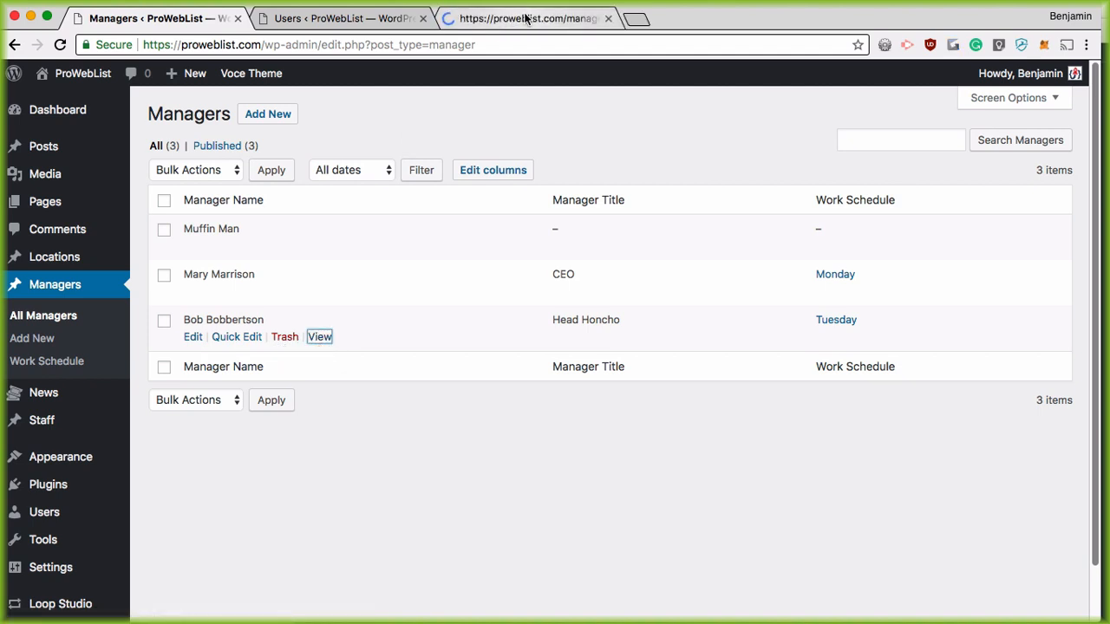
click(524, 17)
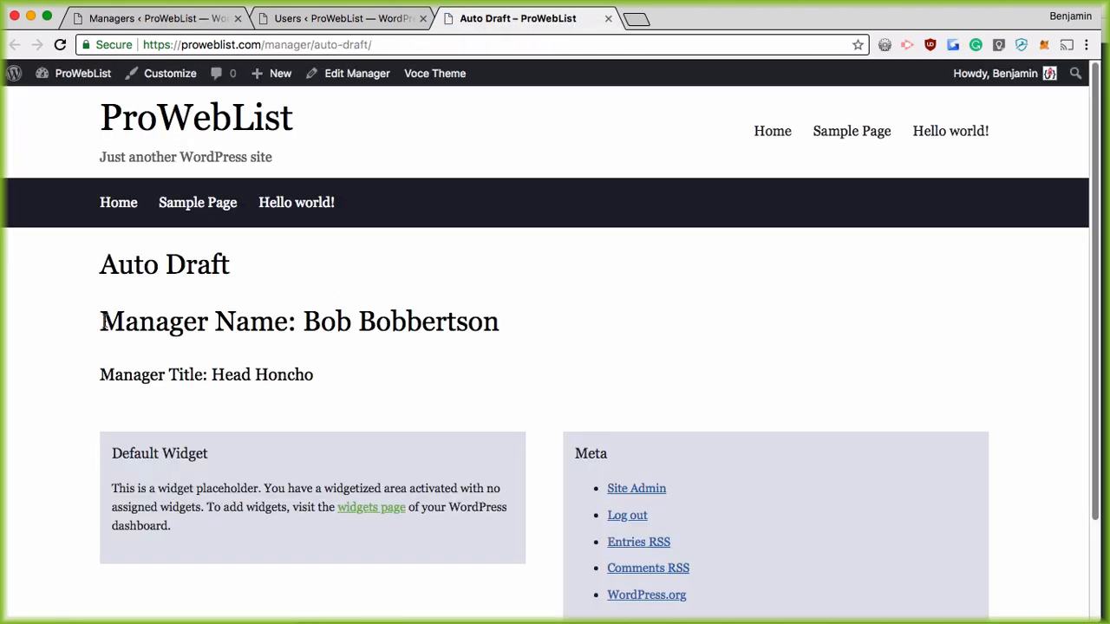
drag(102, 322, 501, 321)
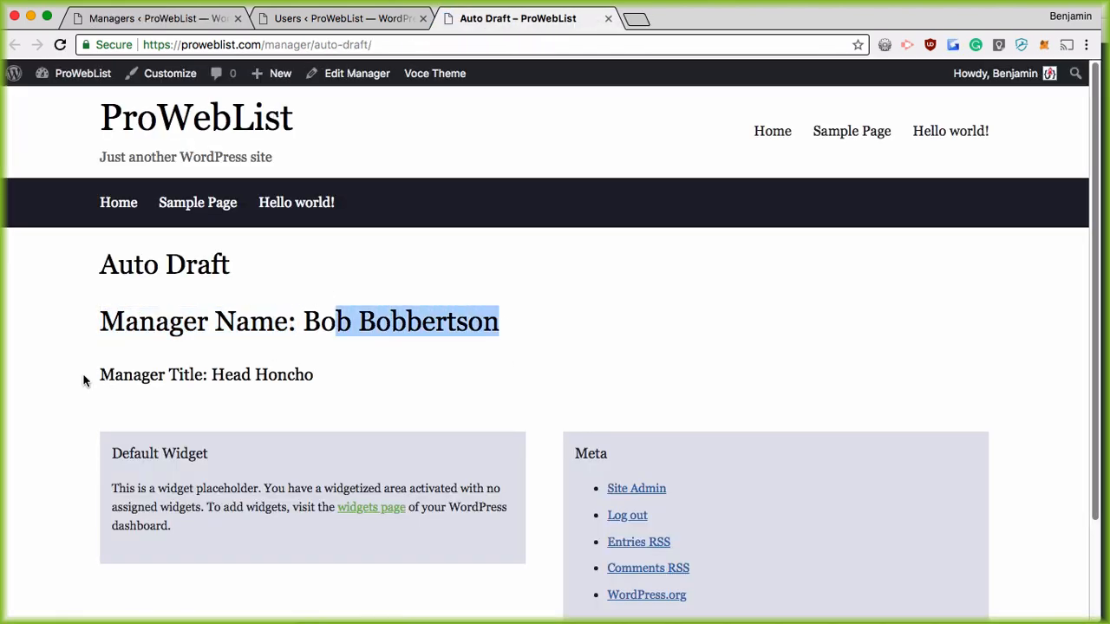
drag(85, 380, 302, 375)
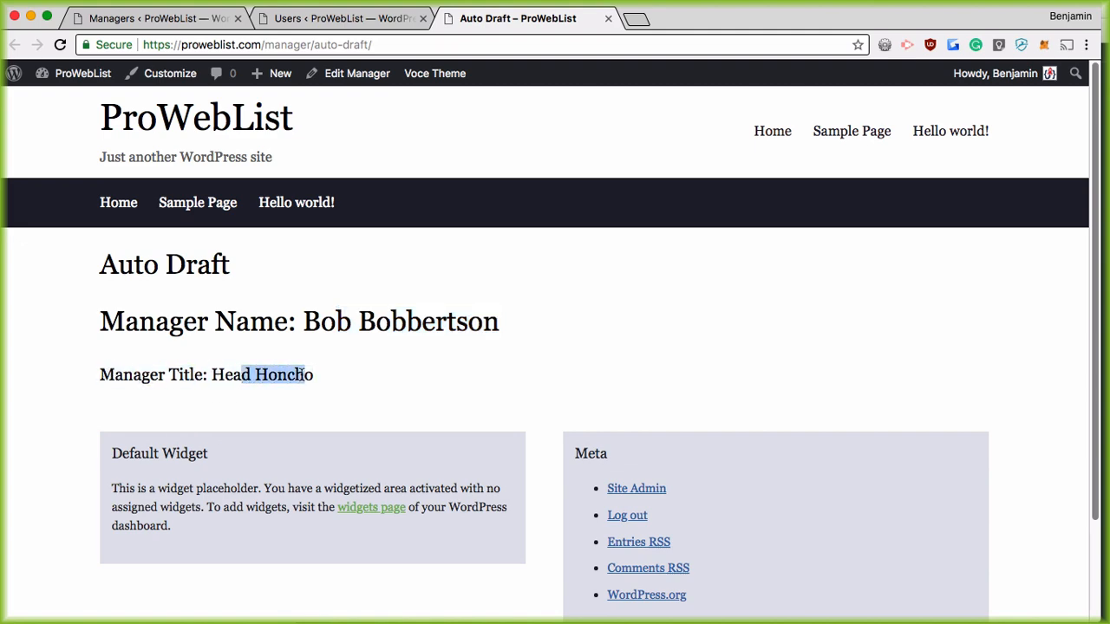
Step: Reopen the title-less manager's front-end page from the Managers list and examine the empty Manager Title heading
click(345, 18)
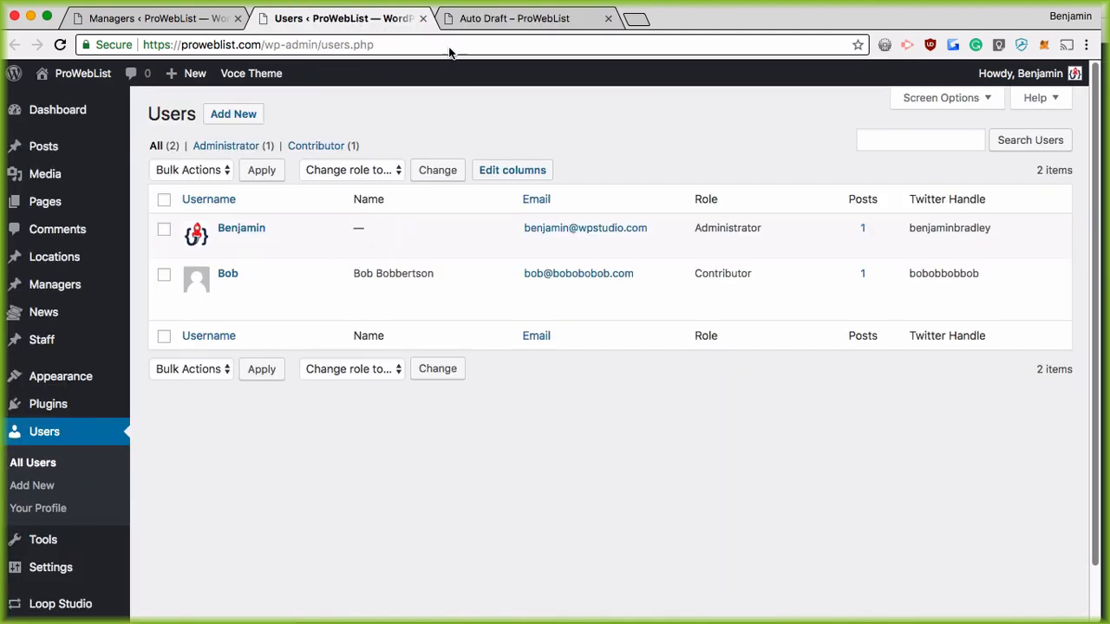
click(512, 18)
click(146, 18)
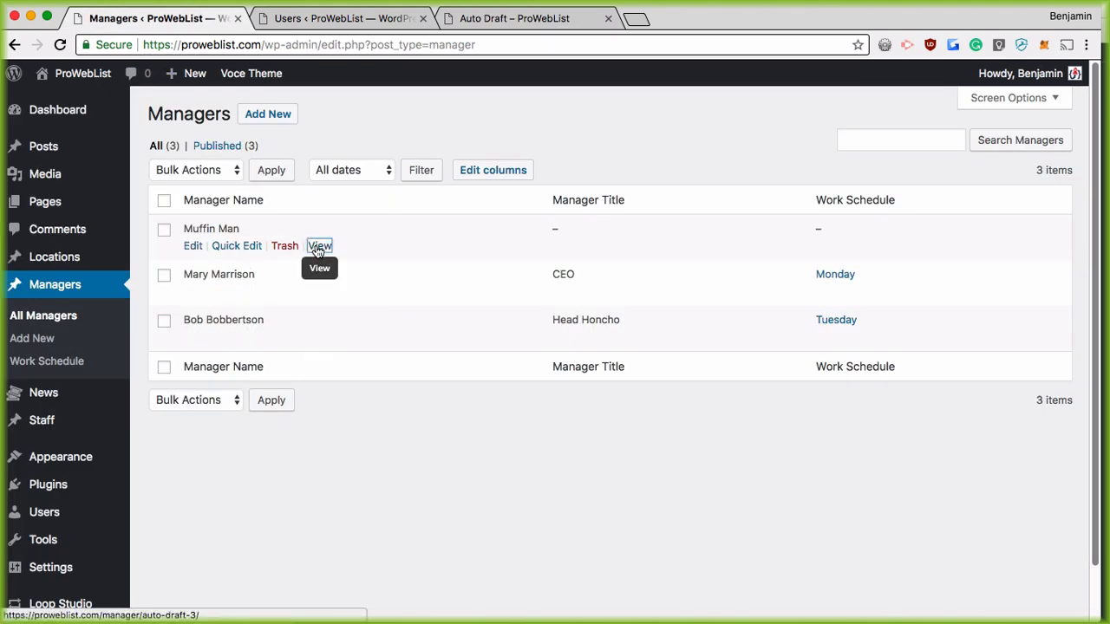
super+click(318, 246)
key(super+4)
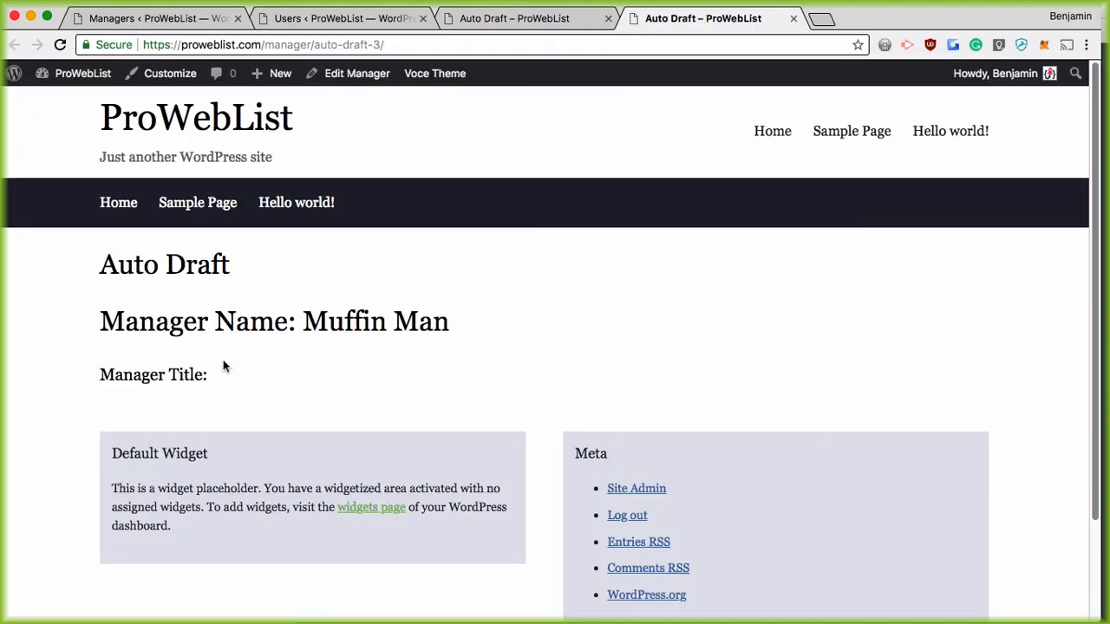
drag(102, 375, 218, 379)
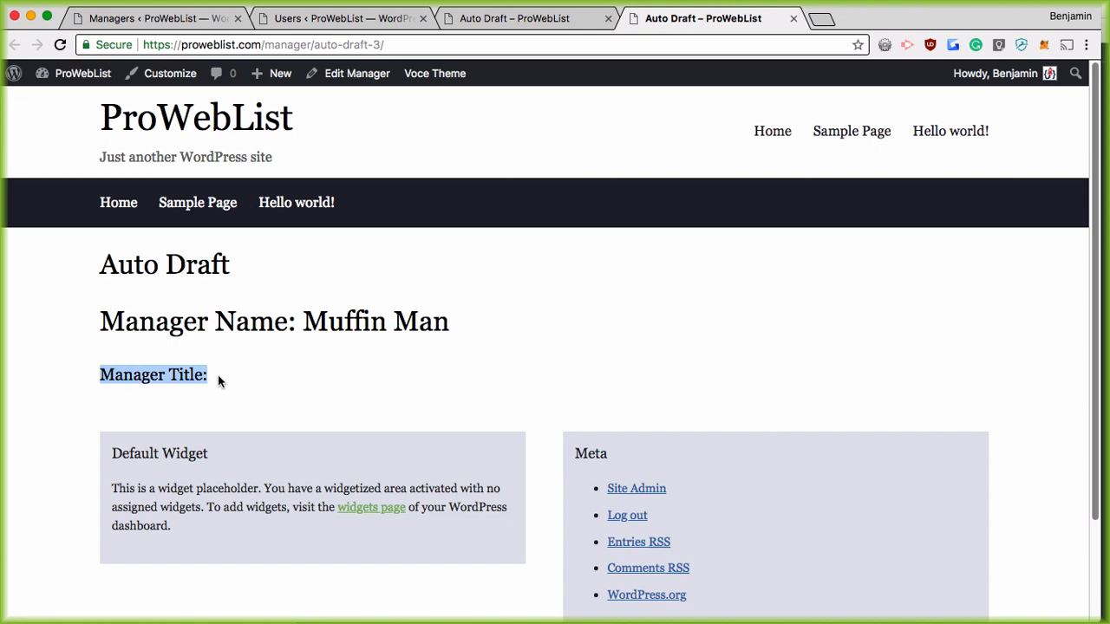
click(234, 376)
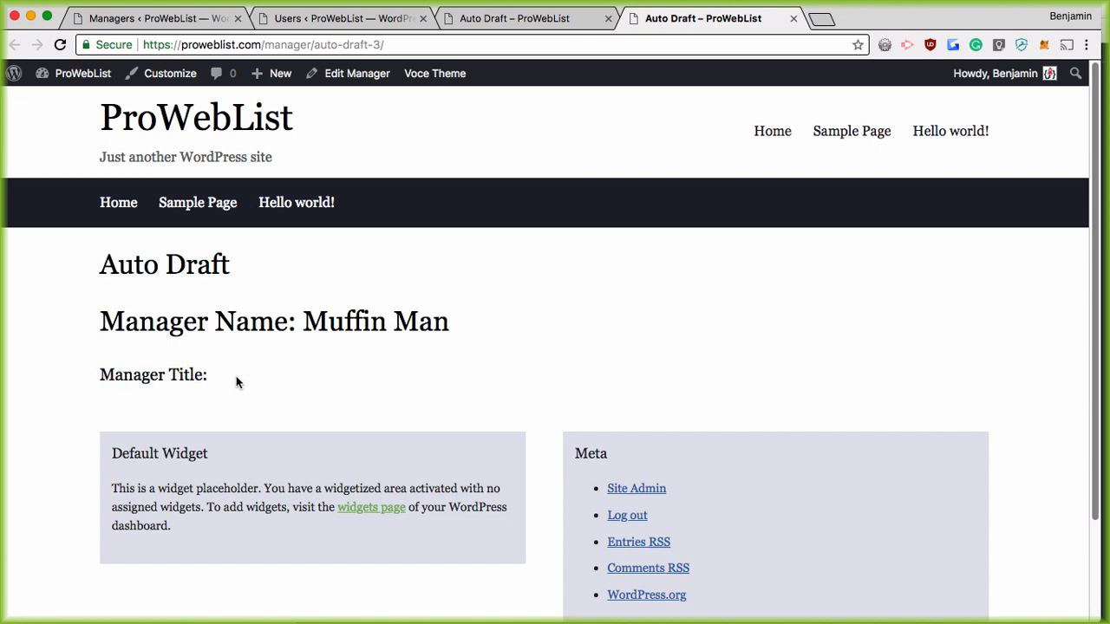
drag(236, 377, 84, 374)
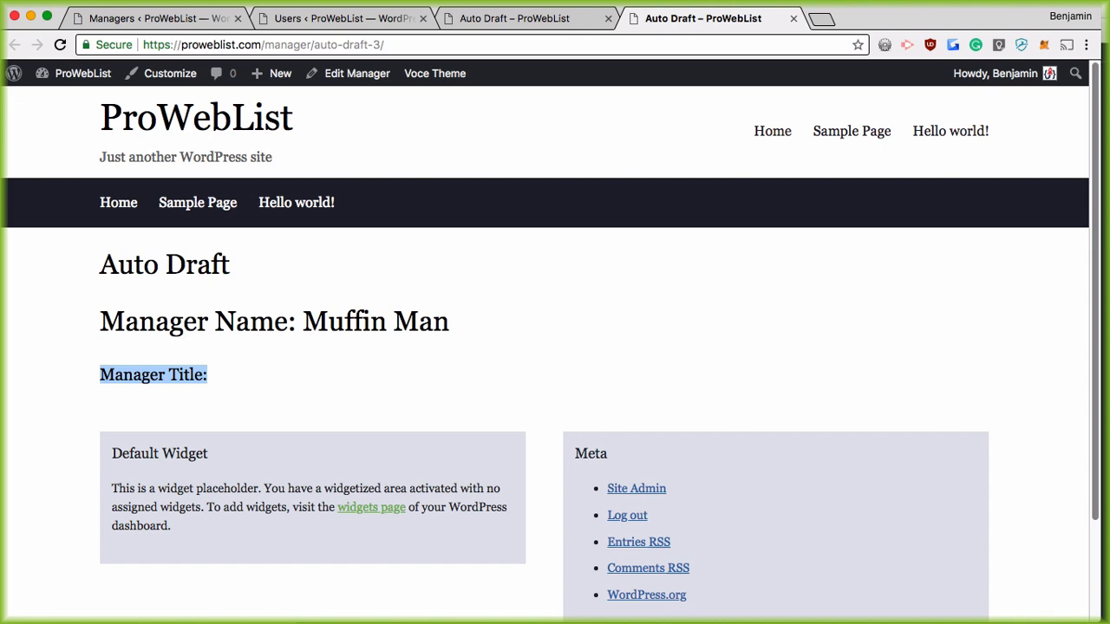
Step: Close the extra manager page and users tabs, returning to the Managers list
click(468, 17)
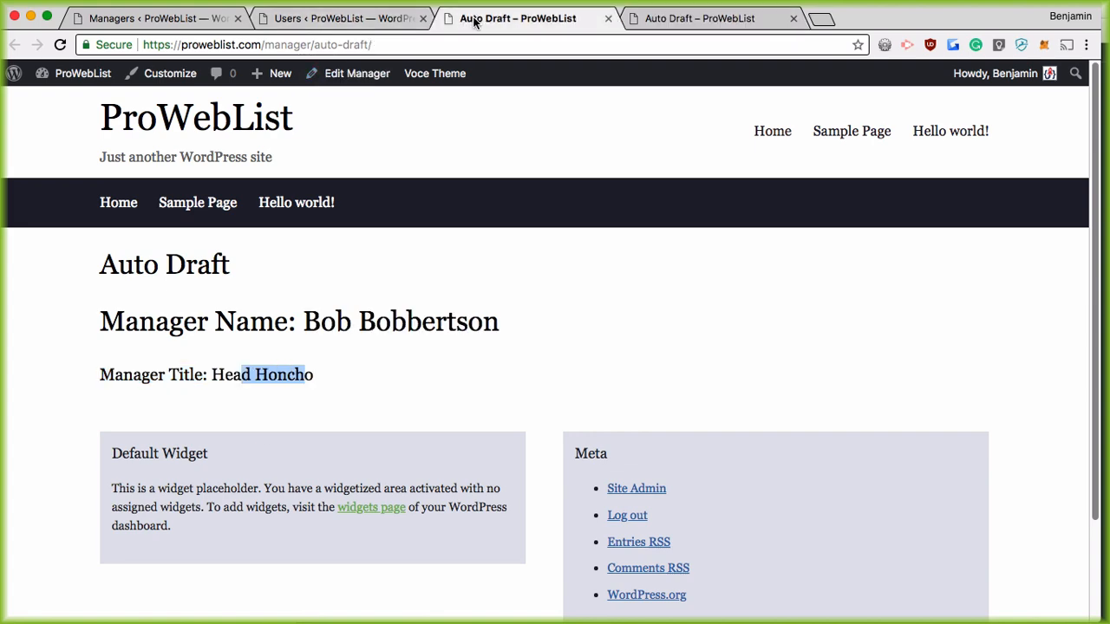
click(342, 18)
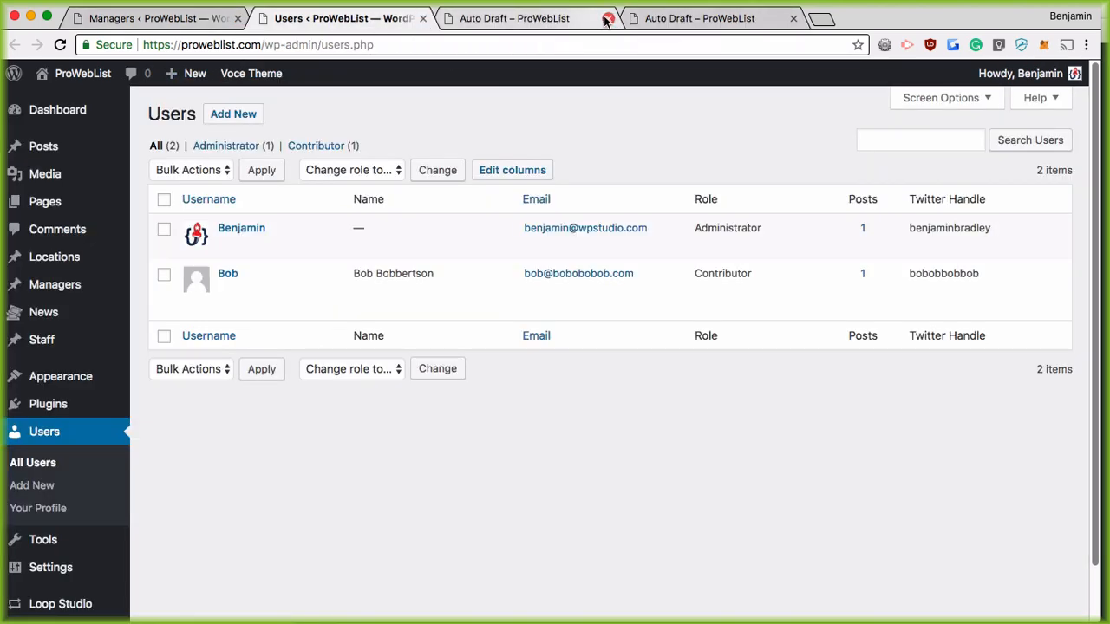
click(607, 17)
click(423, 18)
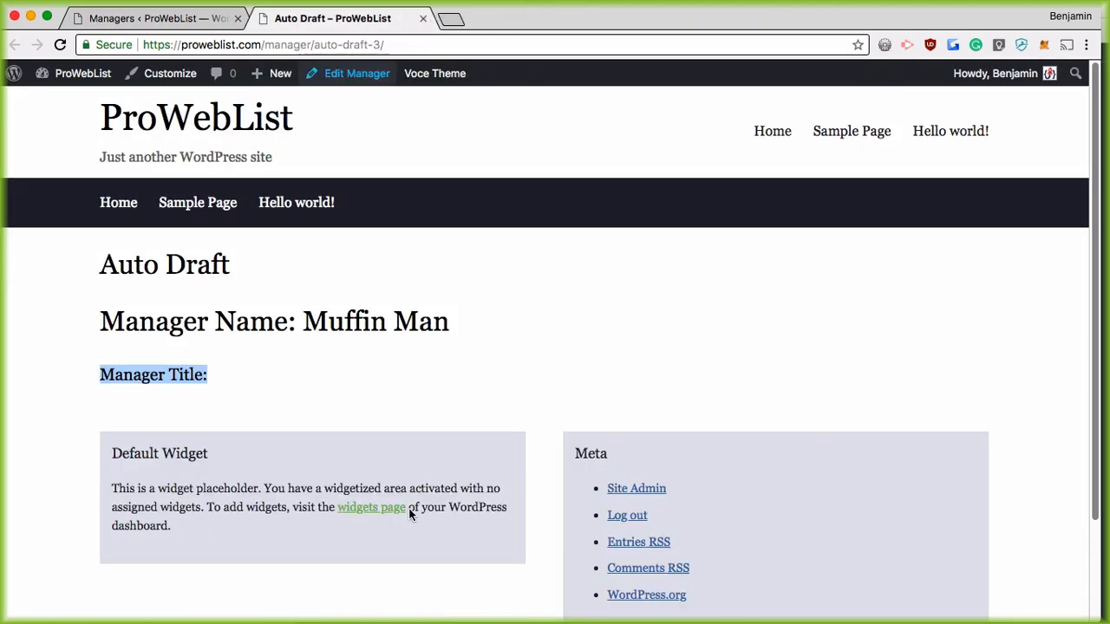
click(163, 19)
scroll(87, 407, down, 2)
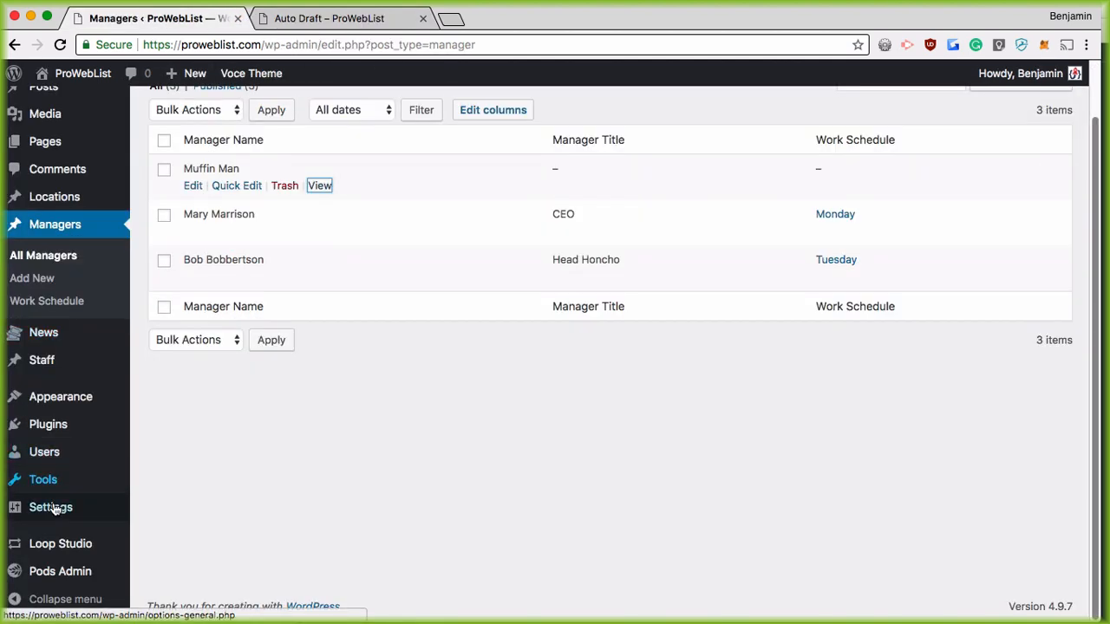
Step: Open Manager Template for editing from Pods Admin > Templates and adjust the page zoom
mouse_move(59, 572)
click(201, 499)
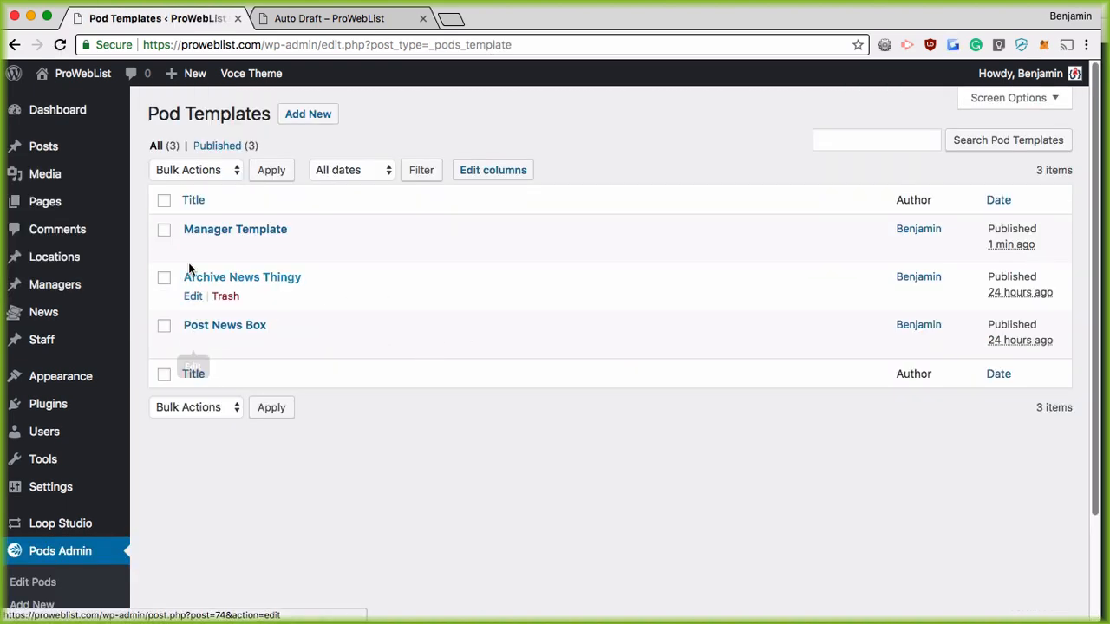
click(193, 249)
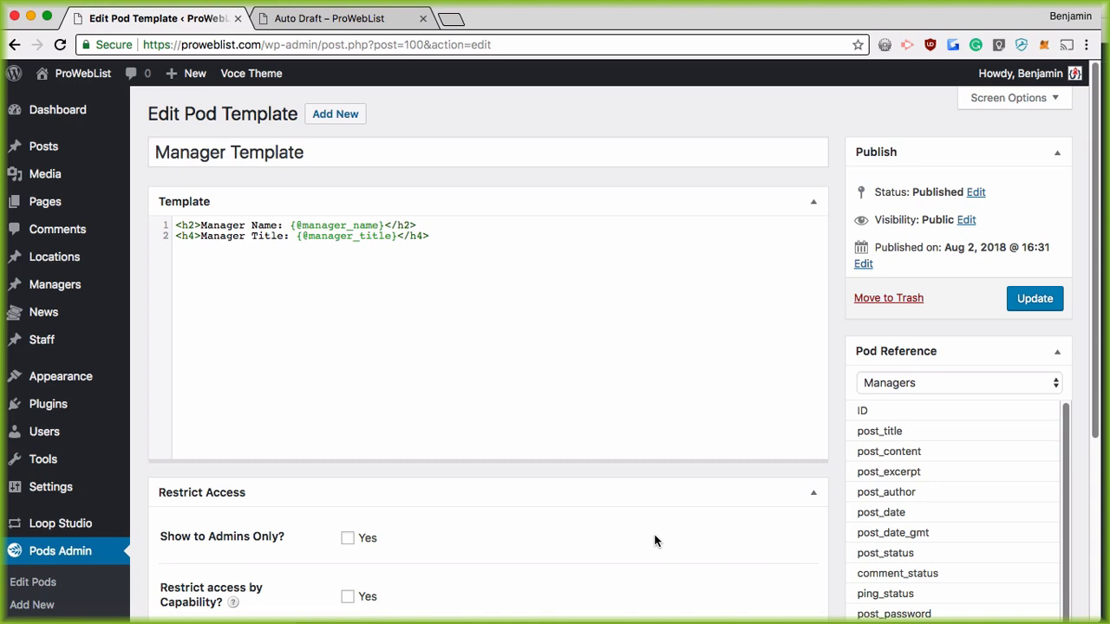
key(super+equal)
key(super+equal)
key(super+equal)
key(super+equal)
key(super+equal)
key(super+minus)
key(super+minus)
key(super+minus)
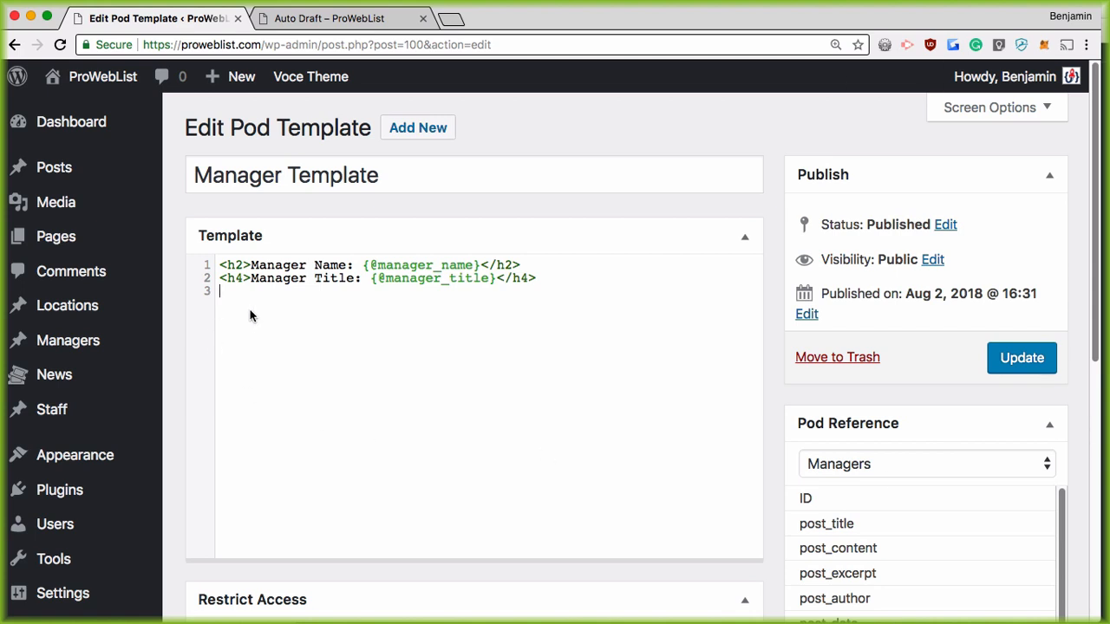
Step: Try and remove trial [each] [/each] tags, then insert a blank first line above the headings
text([EACH)
key(BackSpace)
key(BackSpace)
key(BackSpace)
key(BackSpace)
text(each] [/each])
drag(227, 292, 262, 293)
click(548, 279)
drag(351, 292, 230, 296)
key(BackSpace)
click(219, 265)
key(Return)
key(Up)
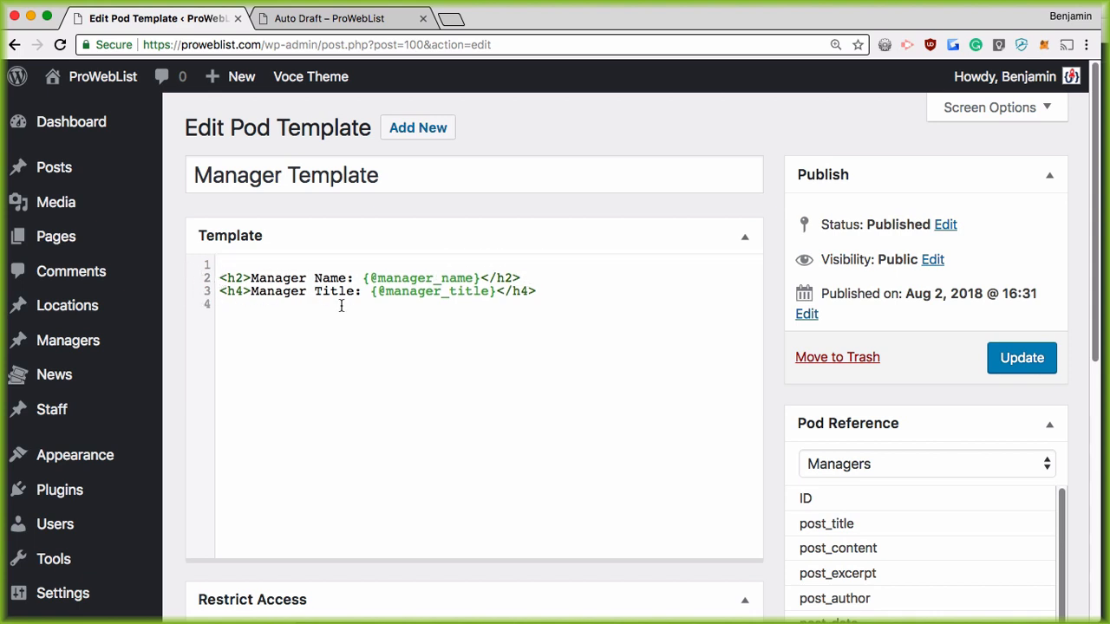
Step: Wrap the manager_name h2 heading in [each manager_name] … [/each] tags
text([each manager_name)
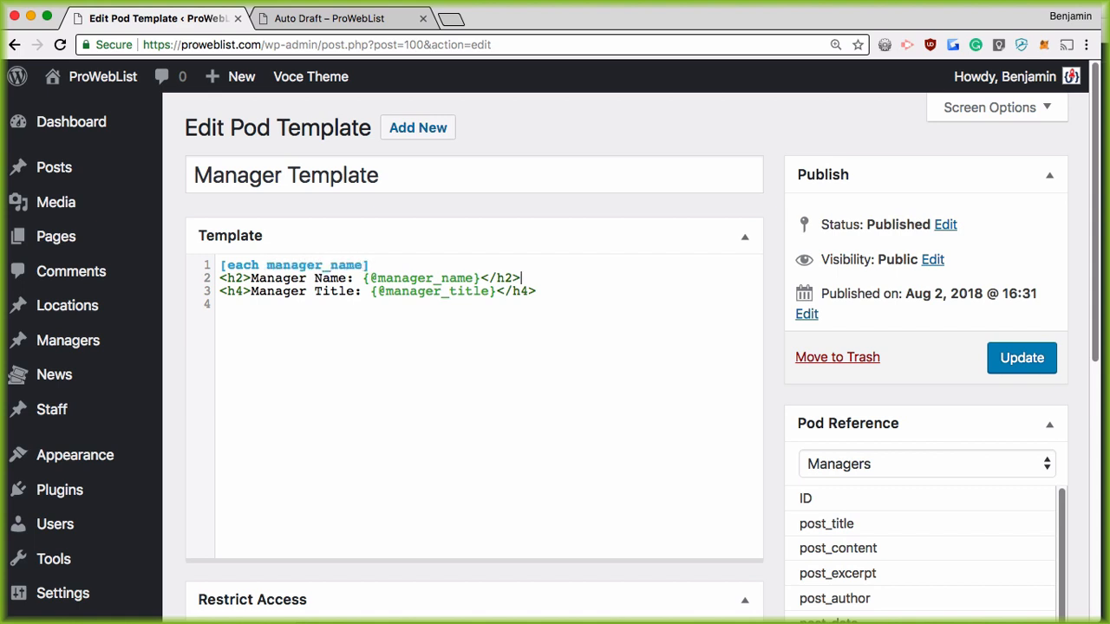
key(Return)
text([/)
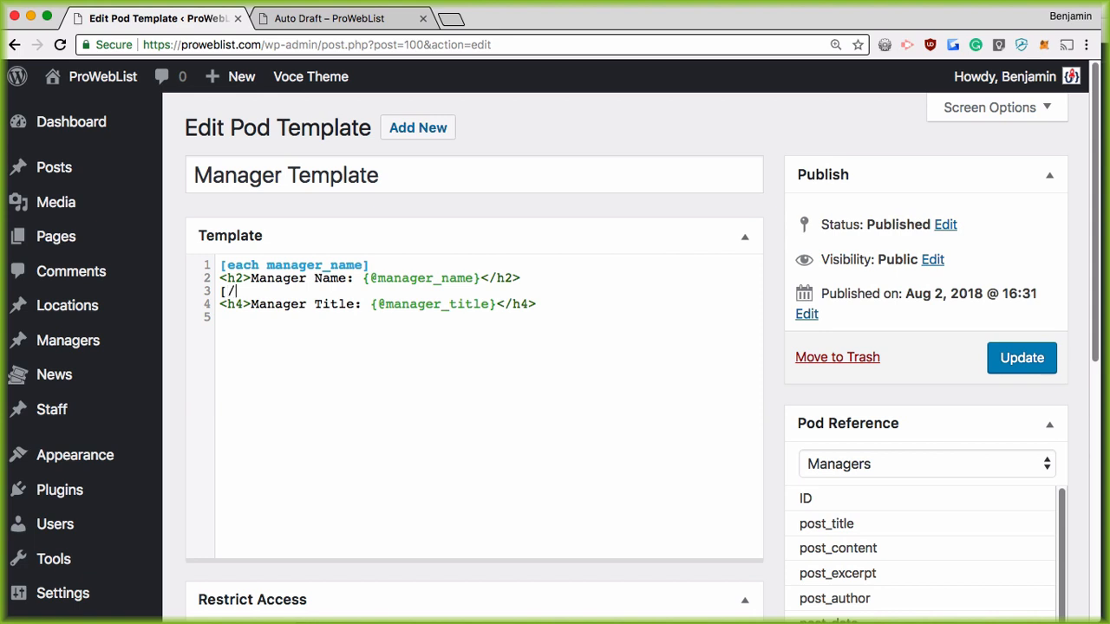
text(each])
drag(297, 297, 209, 265)
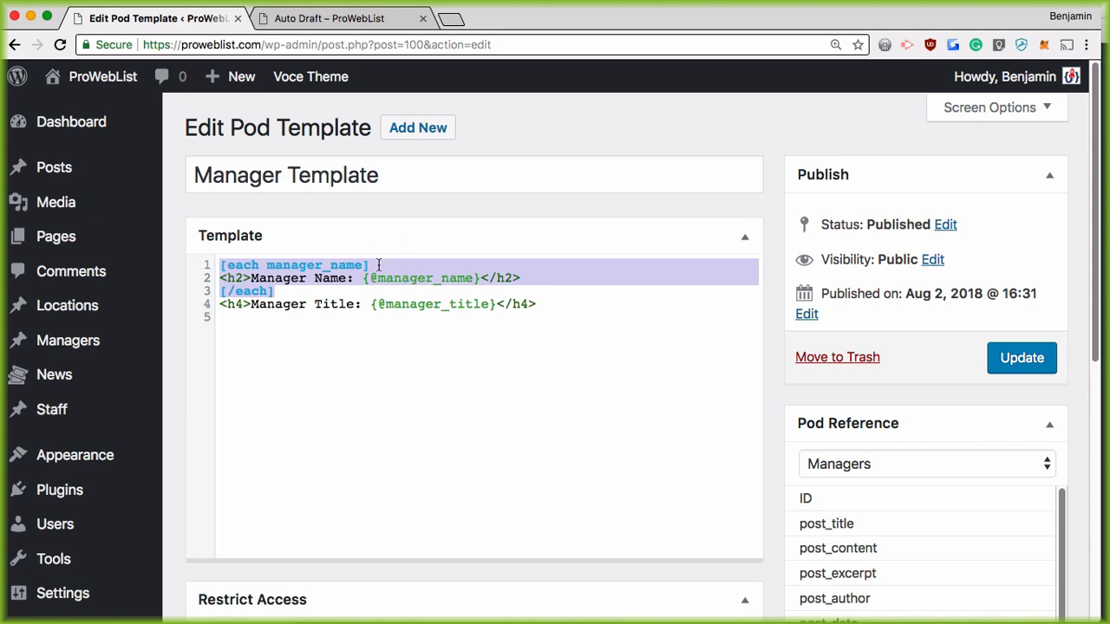
click(347, 295)
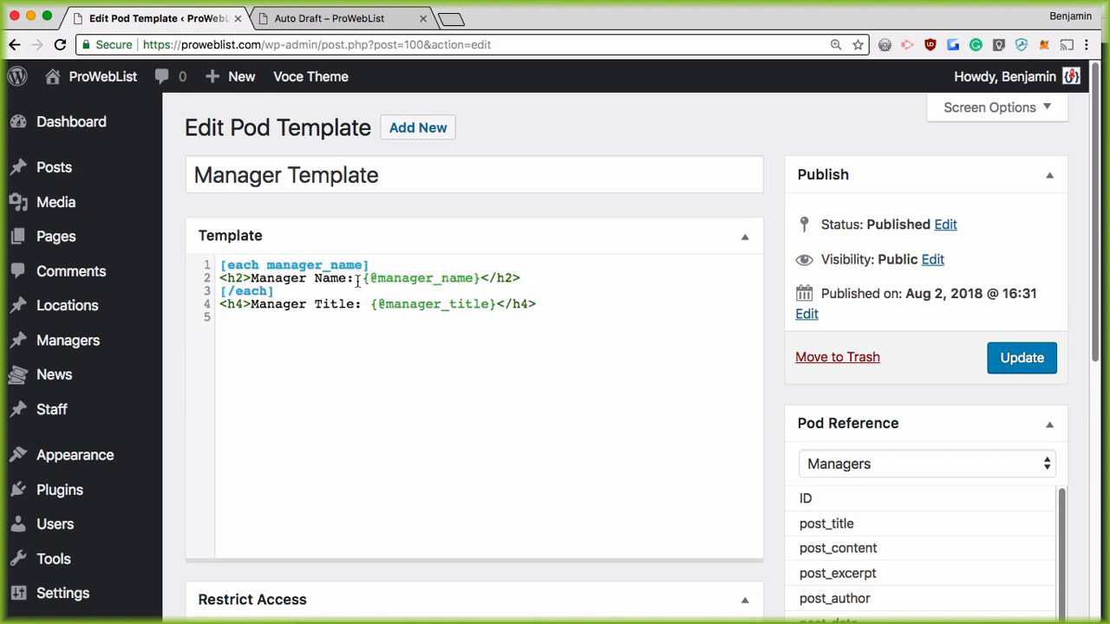
drag(362, 278, 480, 278)
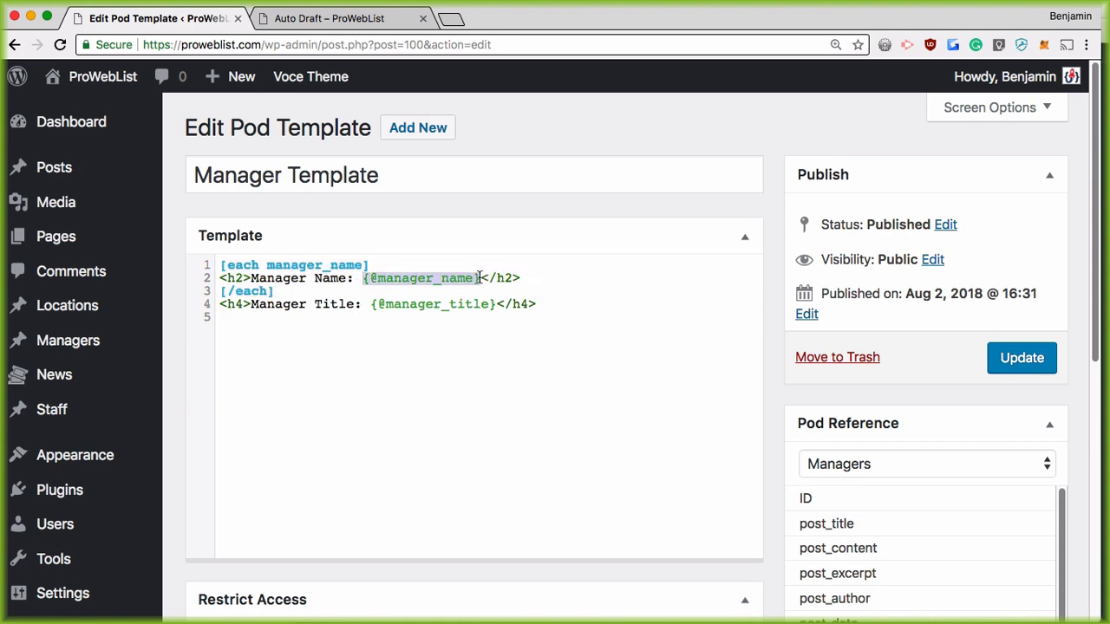
Step: Type a test 'Manager Name: array()' line below the code, then delete it
click(339, 387)
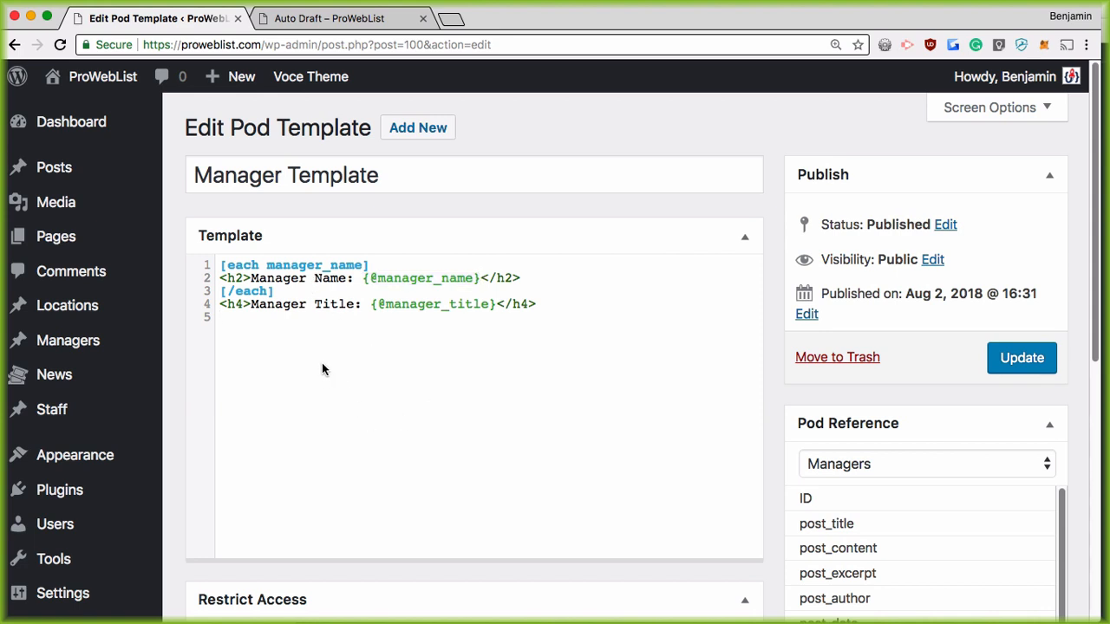
key(Return)
key(Return)
text(Manager)
text(NAme)
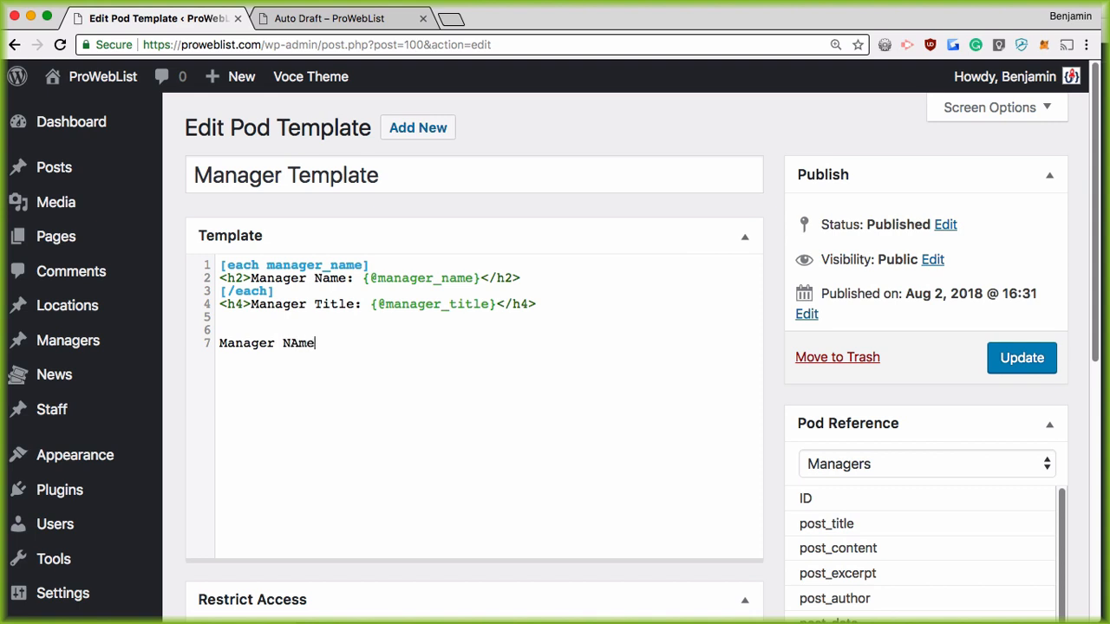
text(: array())
drag(330, 344, 385, 344)
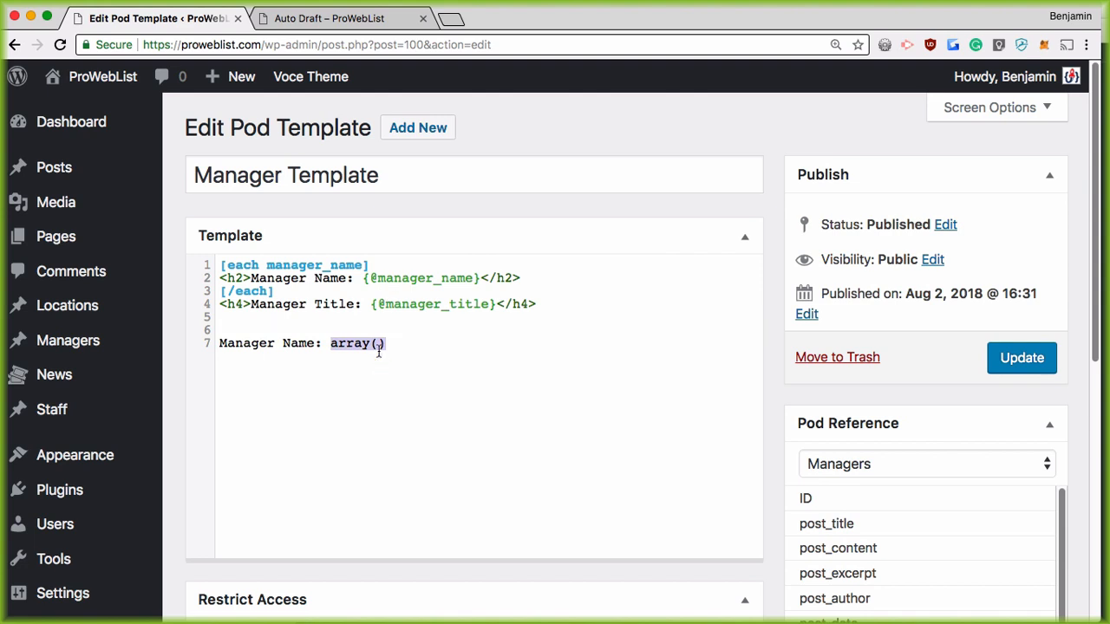
drag(402, 340, 169, 338)
key(BackSpace)
key(BackSpace)
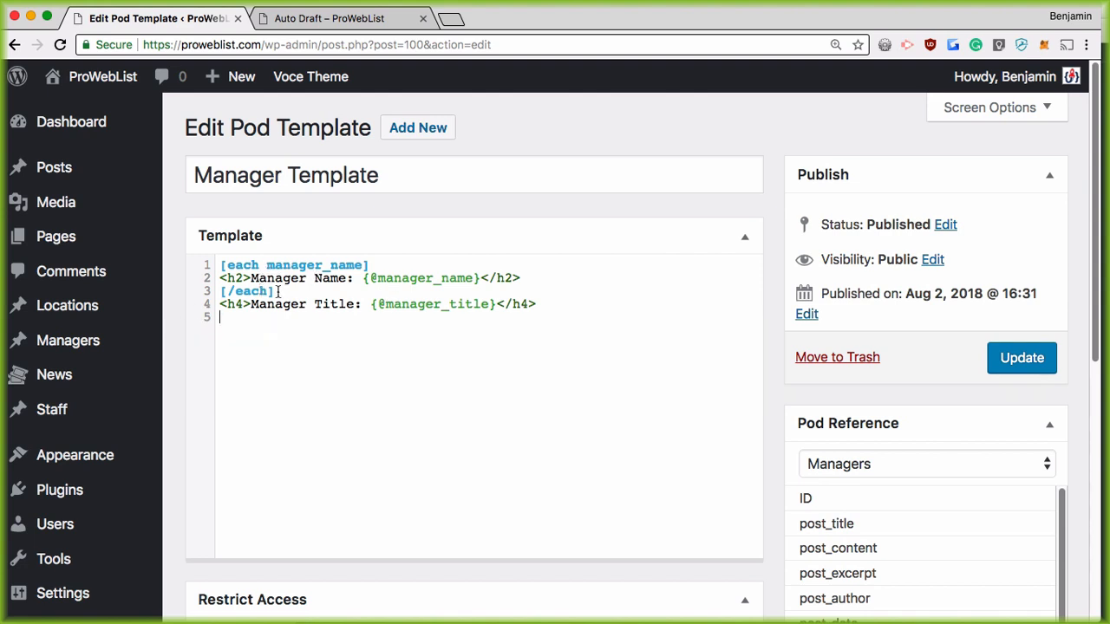
Step: Delete the [each manager_name] and [/each] tags and the empty first line
drag(279, 290, 216, 300)
click(243, 289)
drag(282, 295, 203, 292)
key(BackSpace)
drag(369, 265, 217, 266)
key(BackSpace)
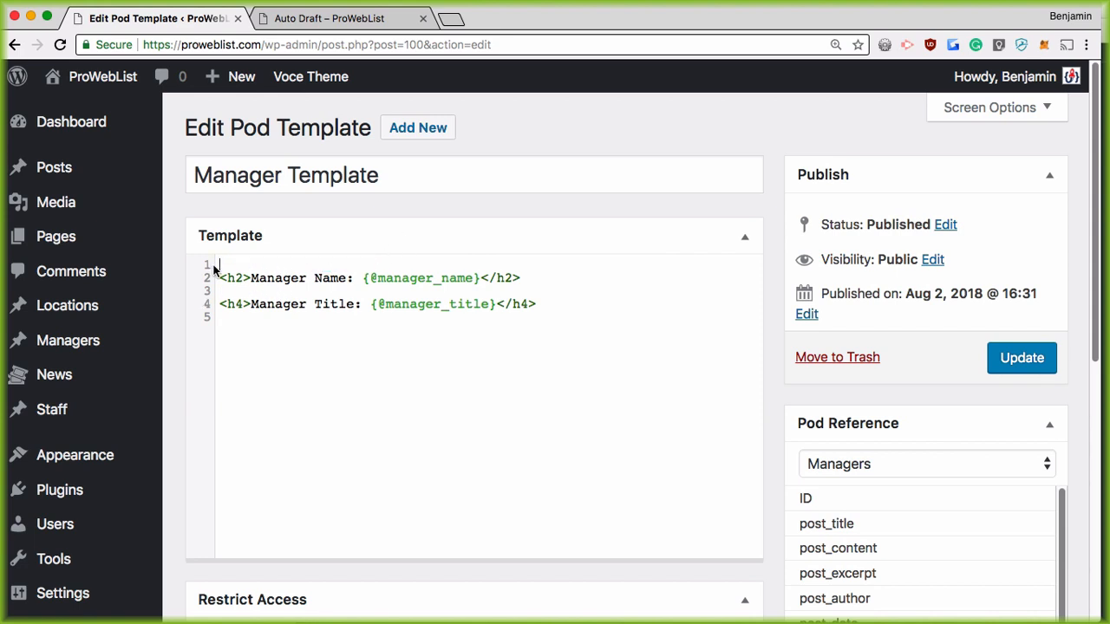
key(Delete)
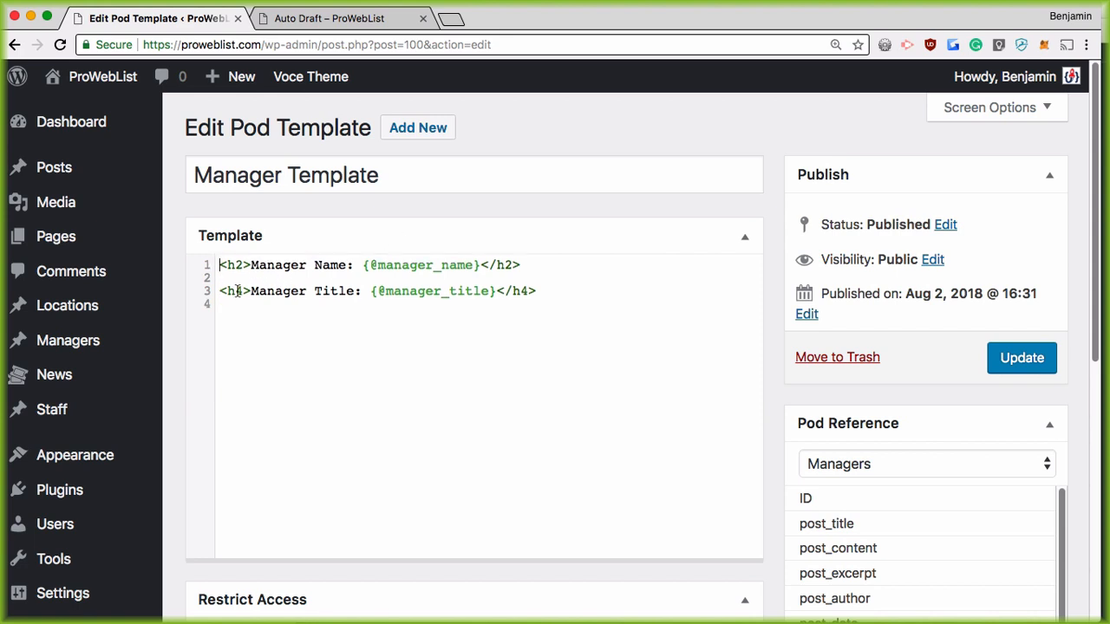
drag(387, 264, 475, 262)
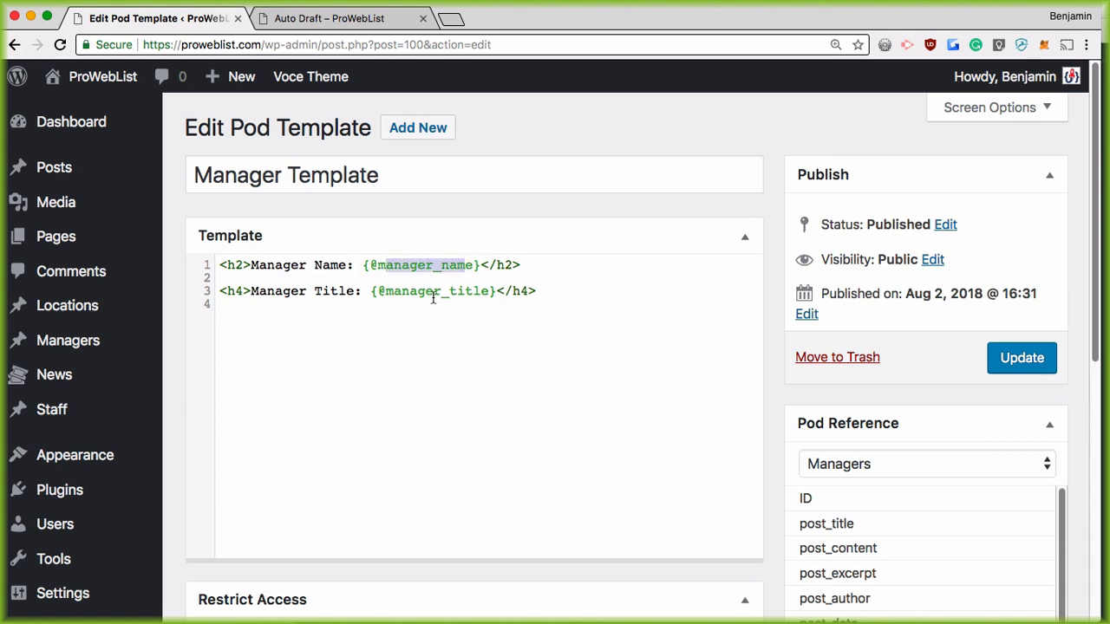
Step: Wrap the manager_title h4 line in [if manager_title] … [/if] and update the template
click(233, 279)
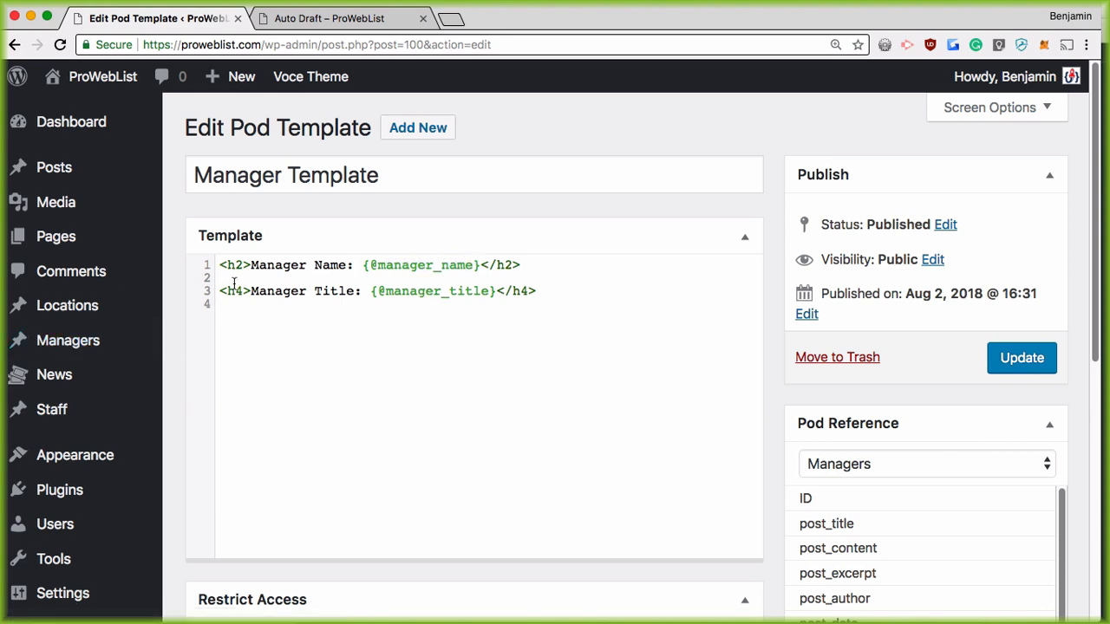
text([if manager_title])
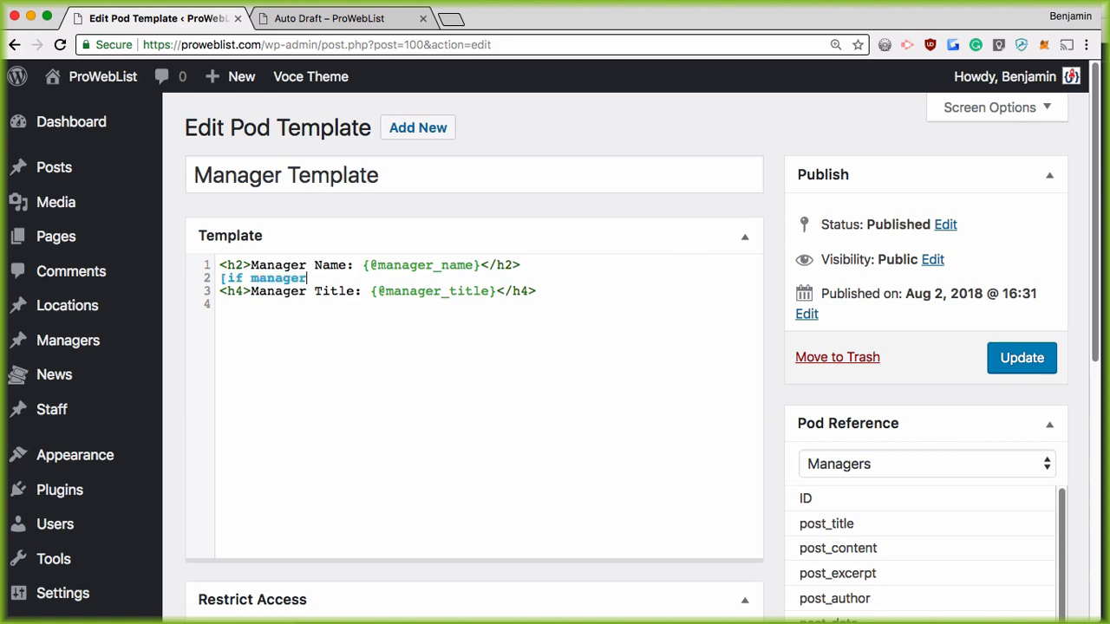
key(Down)
key(Down)
text([/if])
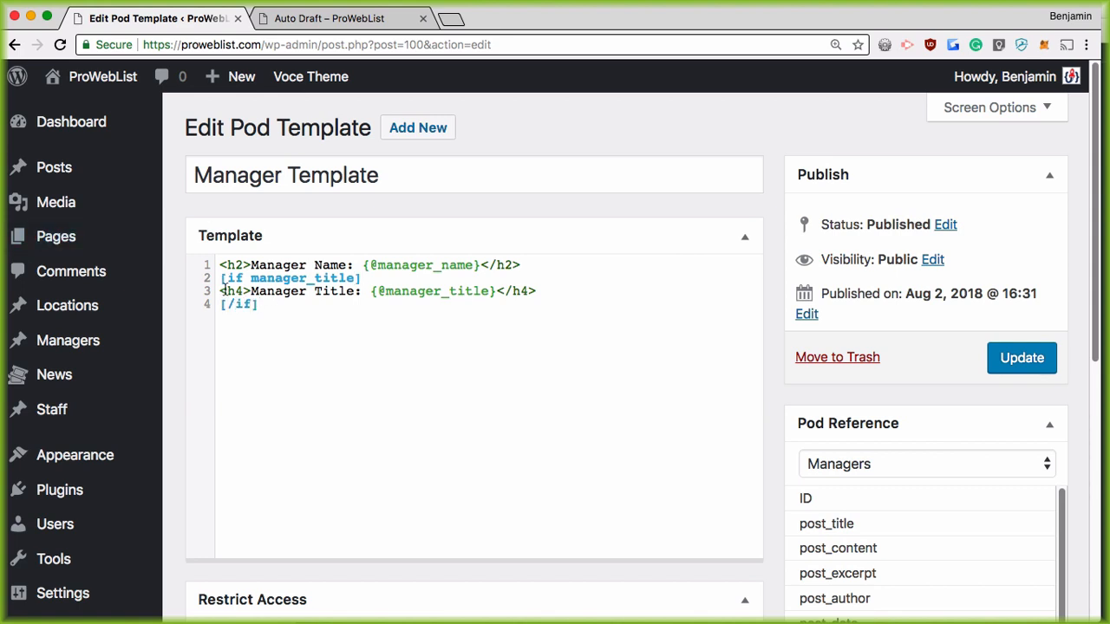
drag(226, 291, 579, 293)
click(1021, 364)
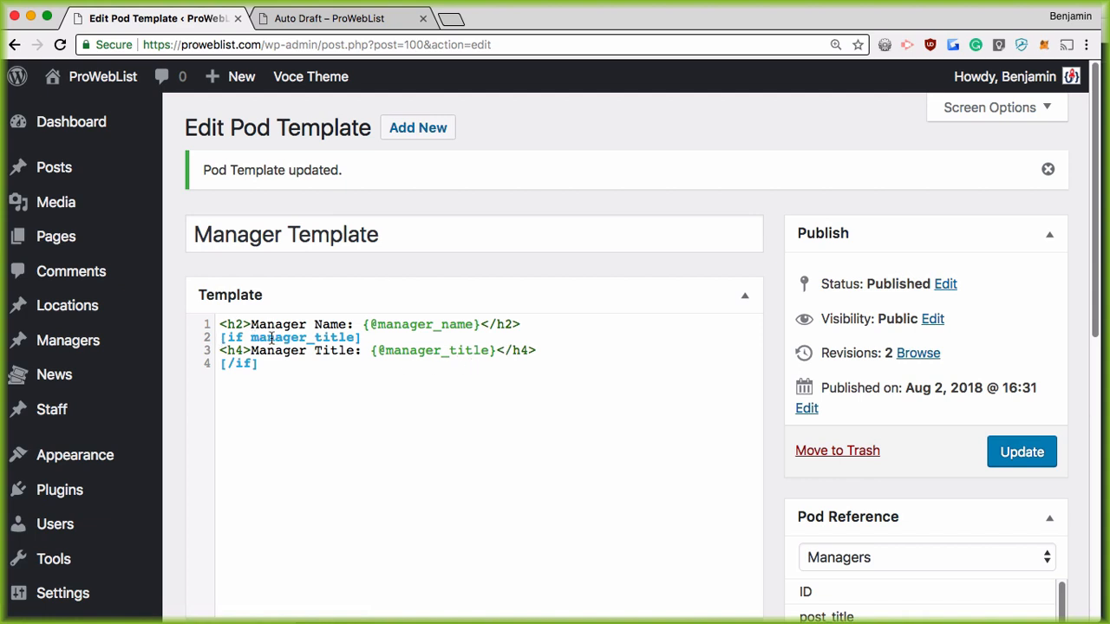
drag(267, 338, 336, 338)
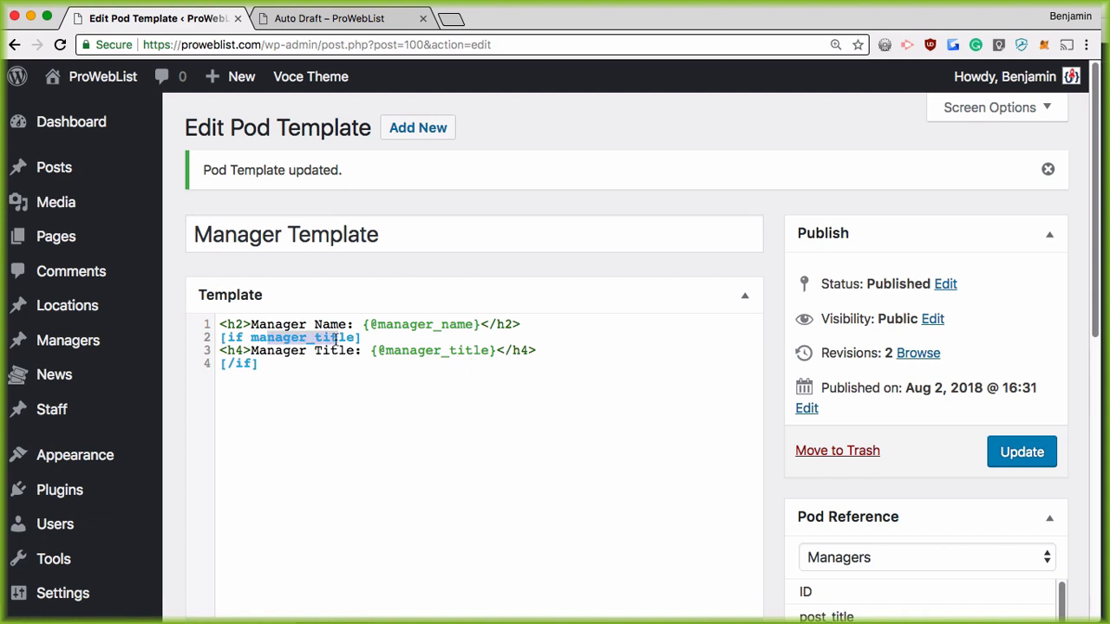
Step: Reload the title-less manager's page, then open auto-draft-2 to see the CEO title shown
click(338, 16)
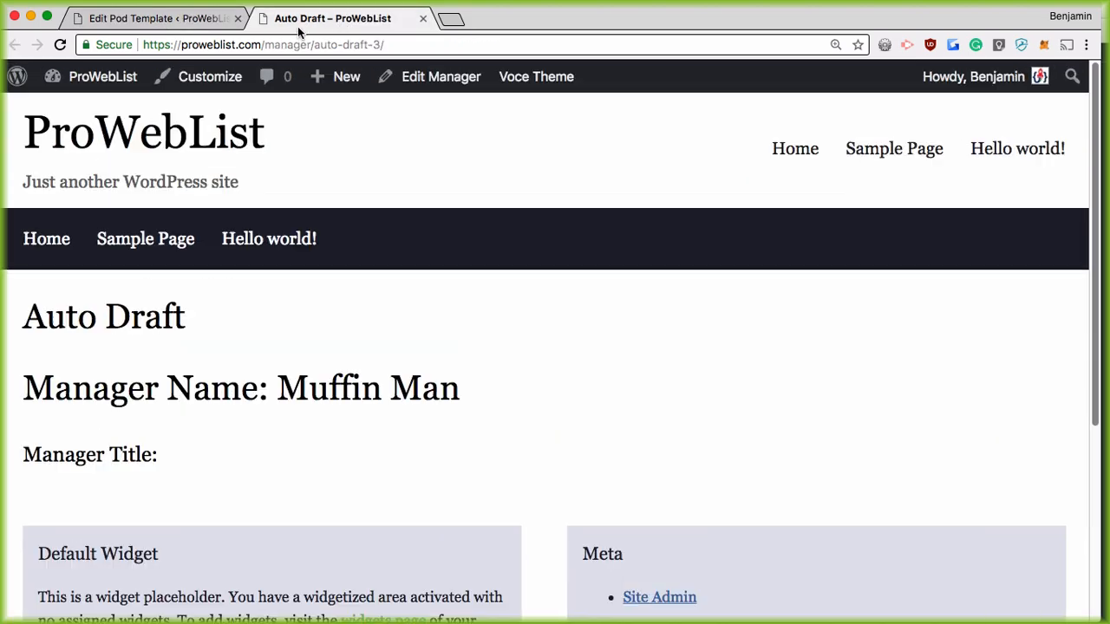
click(60, 44)
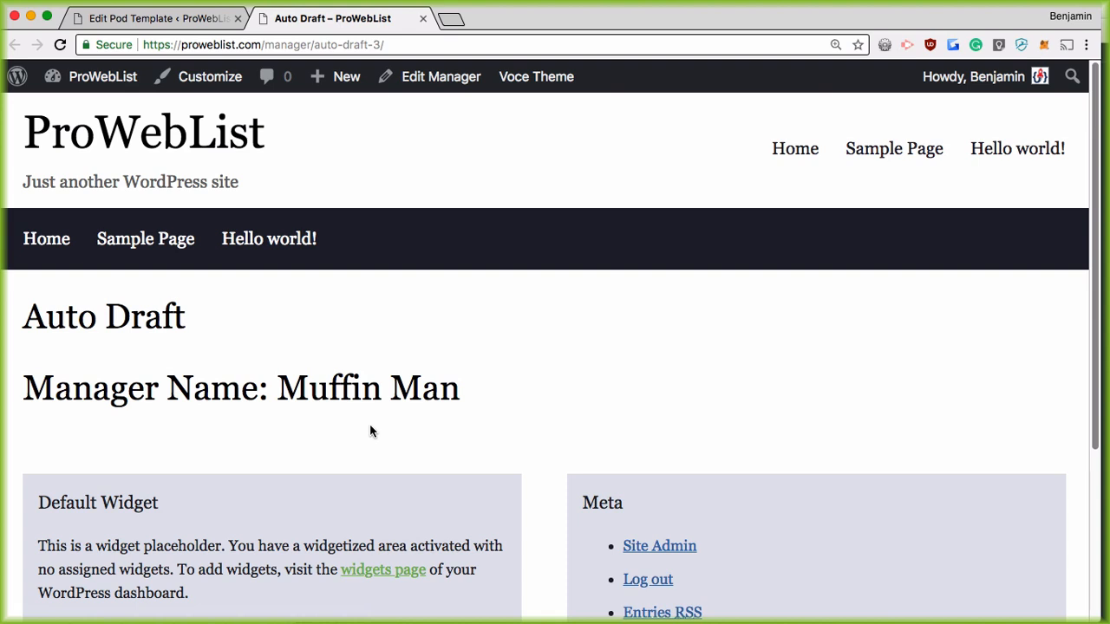
double_click(377, 44)
text(2)
key(Return)
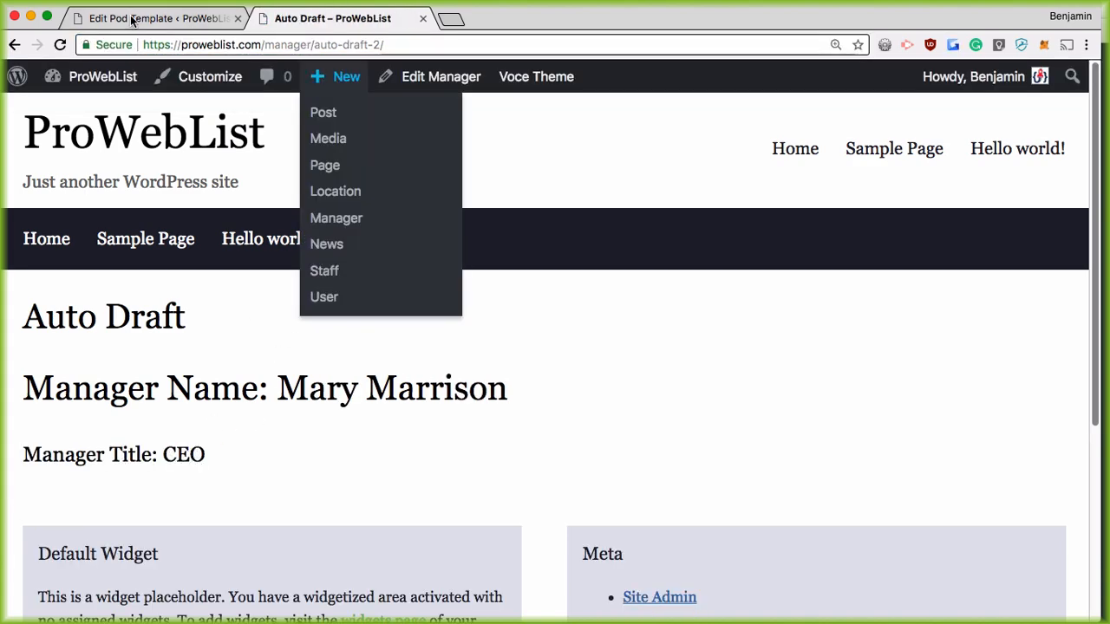
click(164, 18)
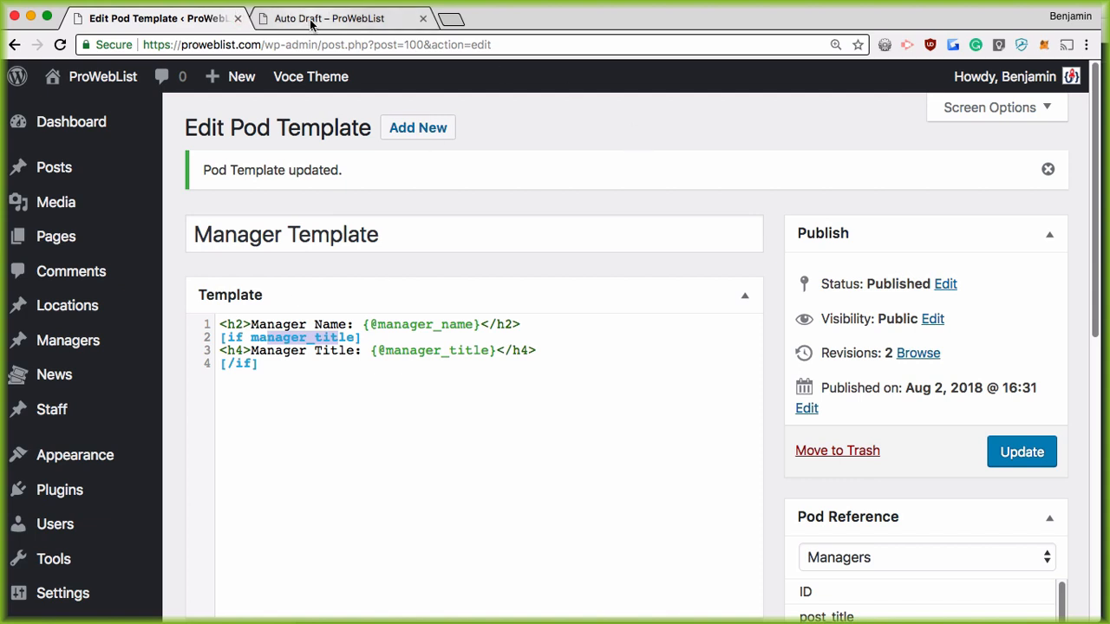
Step: Move the Pods 'Template Tags in Pods Templates' documentation tab into this browser window
mouse_move(50, 374)
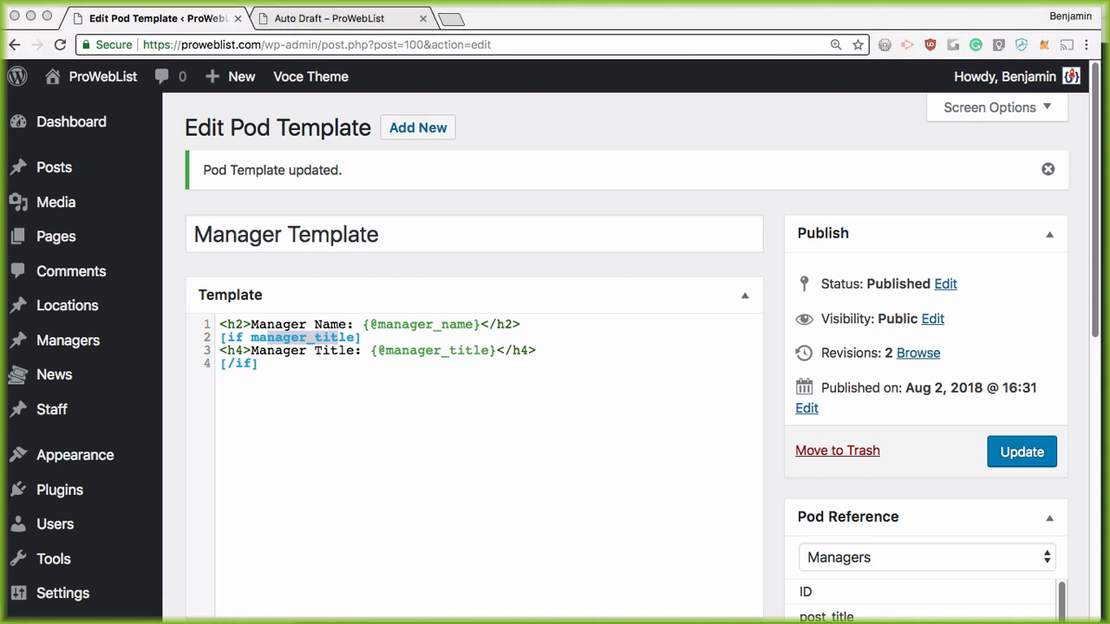
drag(1108, 199, 624, 52)
click(519, 45)
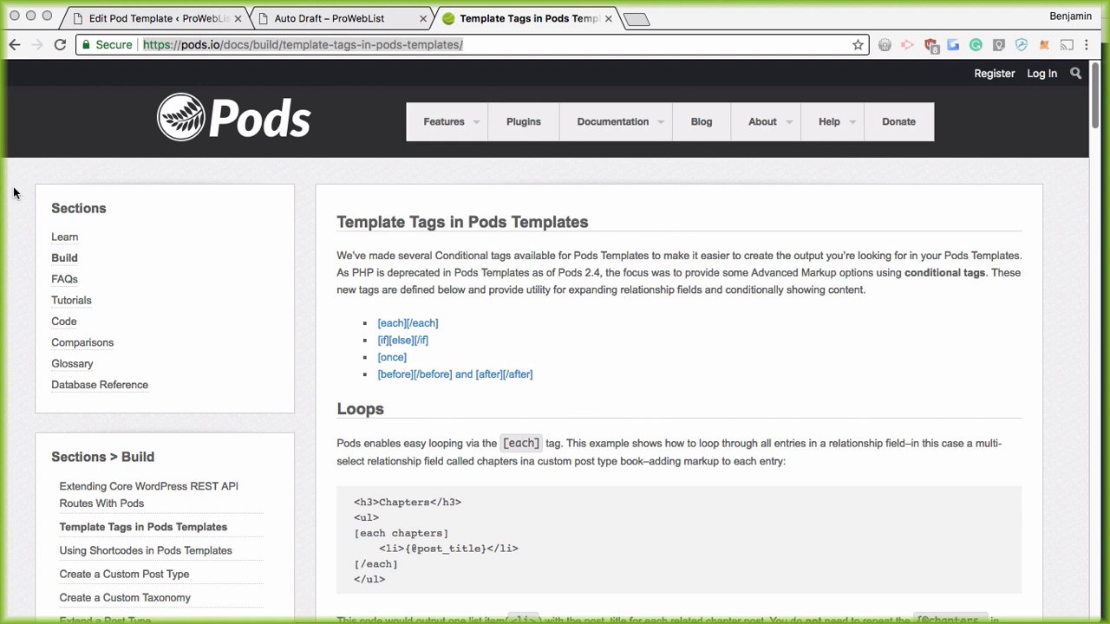
Step: Read through the Pods template tags examples for Loops, Conditionals, Once and Before and After
scroll(510, 438, down, 2)
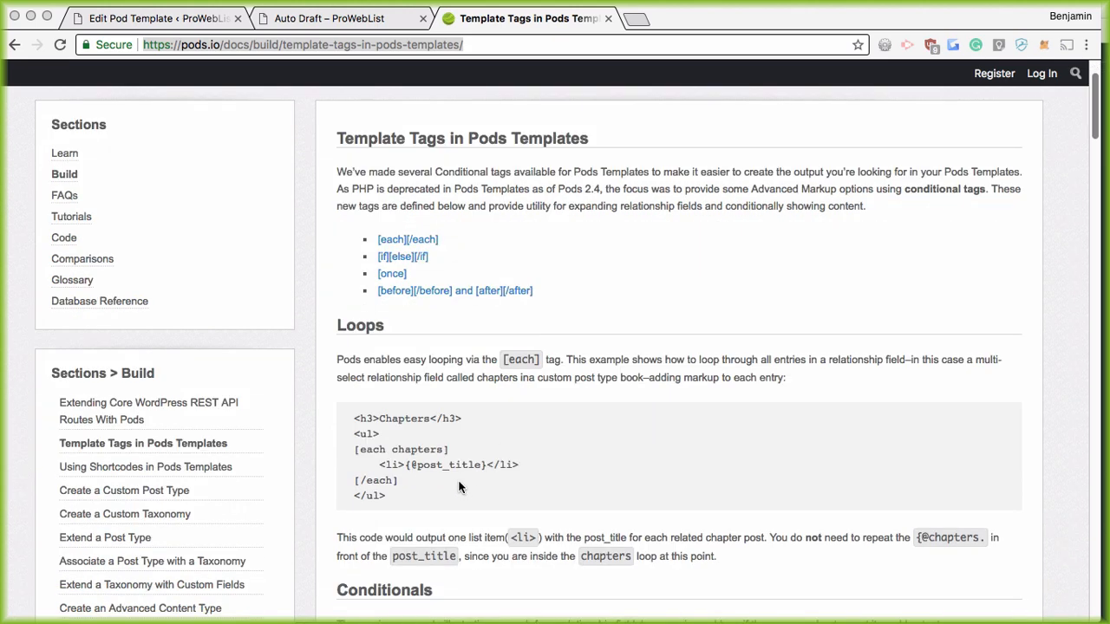
scroll(460, 487, down, 1)
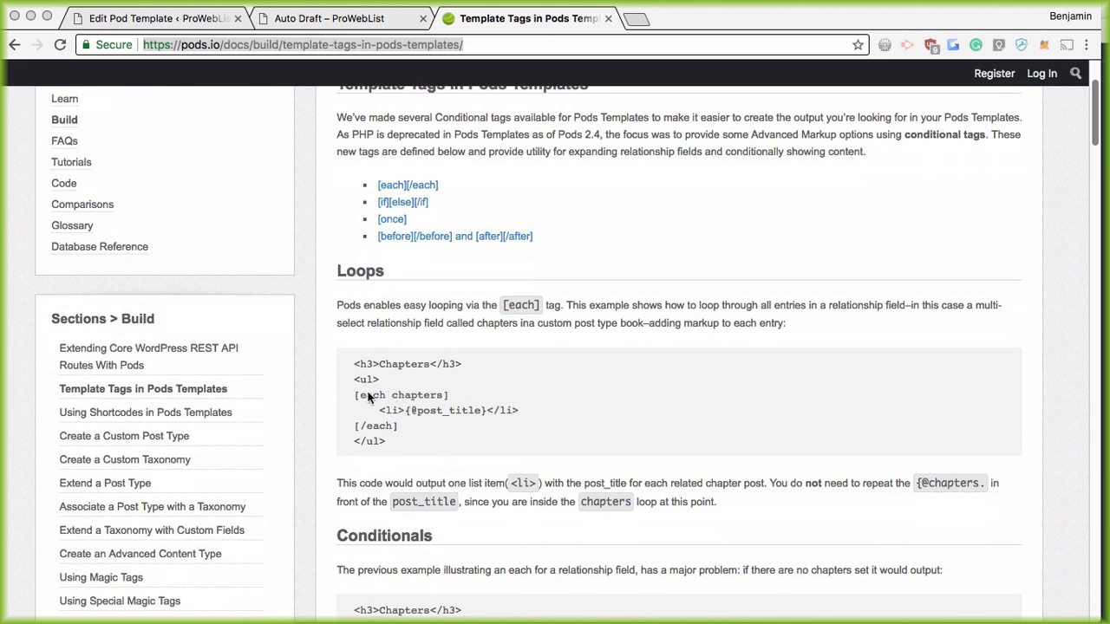
scroll(372, 448, down, 5)
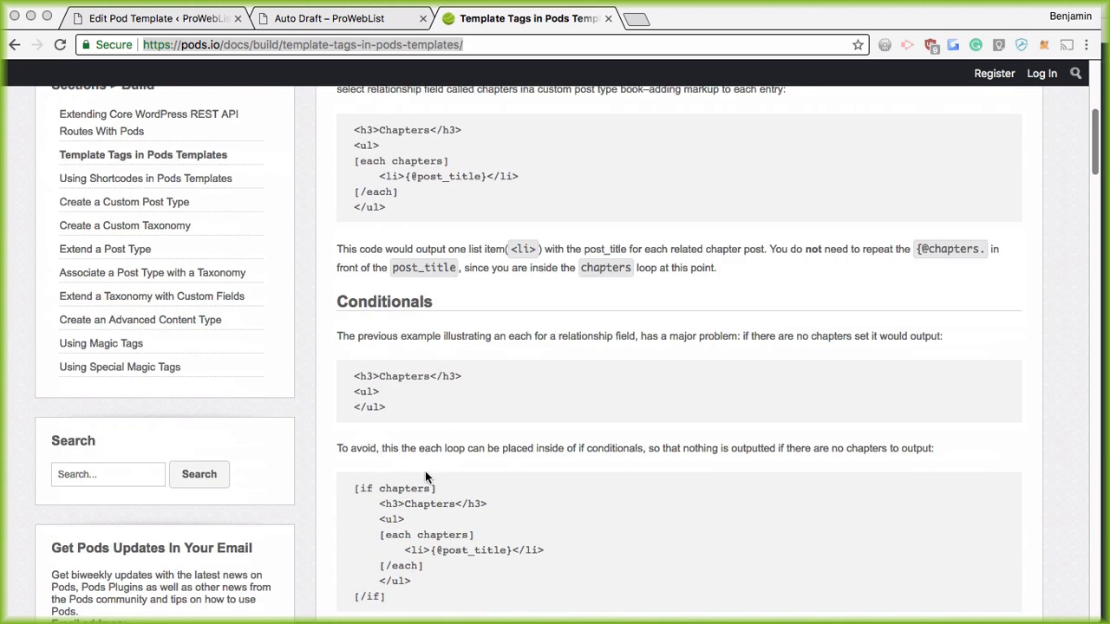
scroll(424, 476, down, 2)
scroll(400, 470, down, 10)
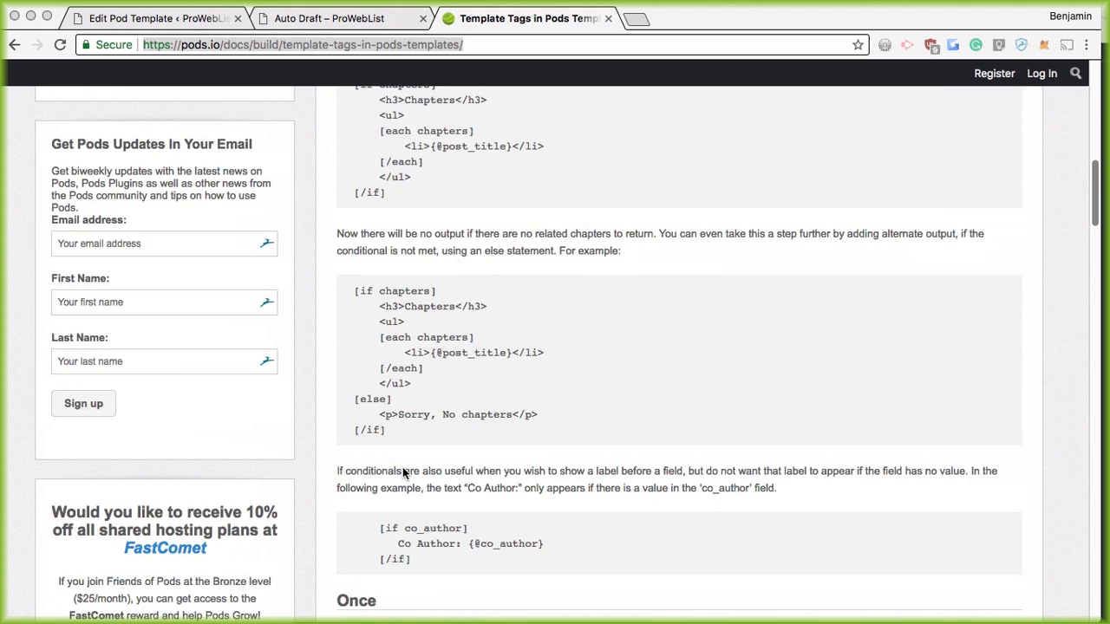
scroll(415, 468, down, 11)
scroll(412, 460, up, 3)
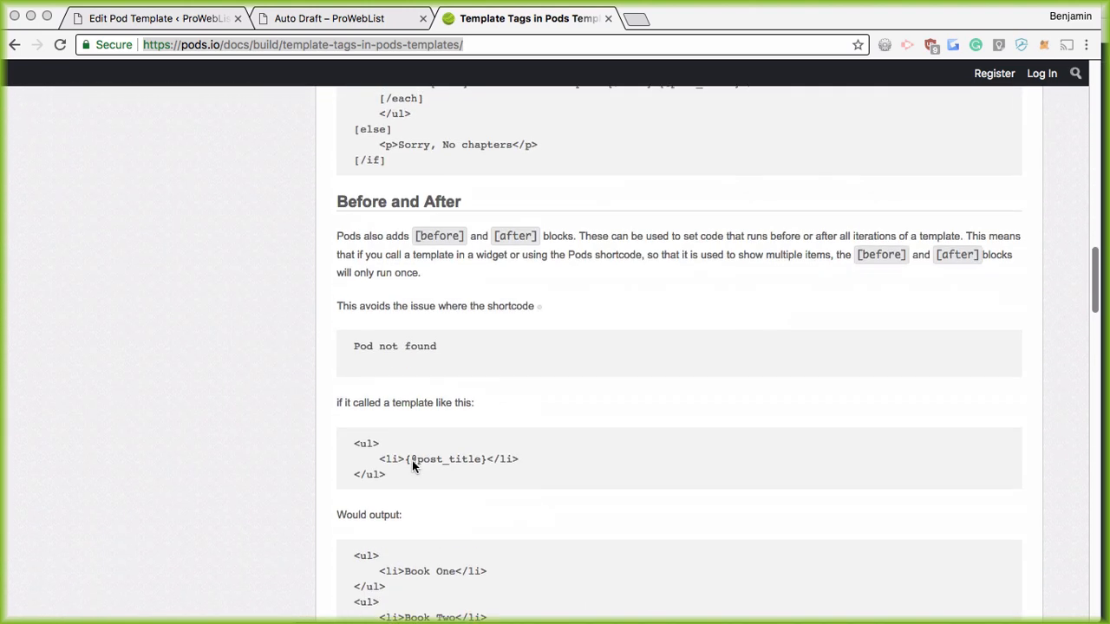
Step: Close the pods.io tab, reset browser zoom to 100%, and go back to the Edit Pod Template tab
click(608, 19)
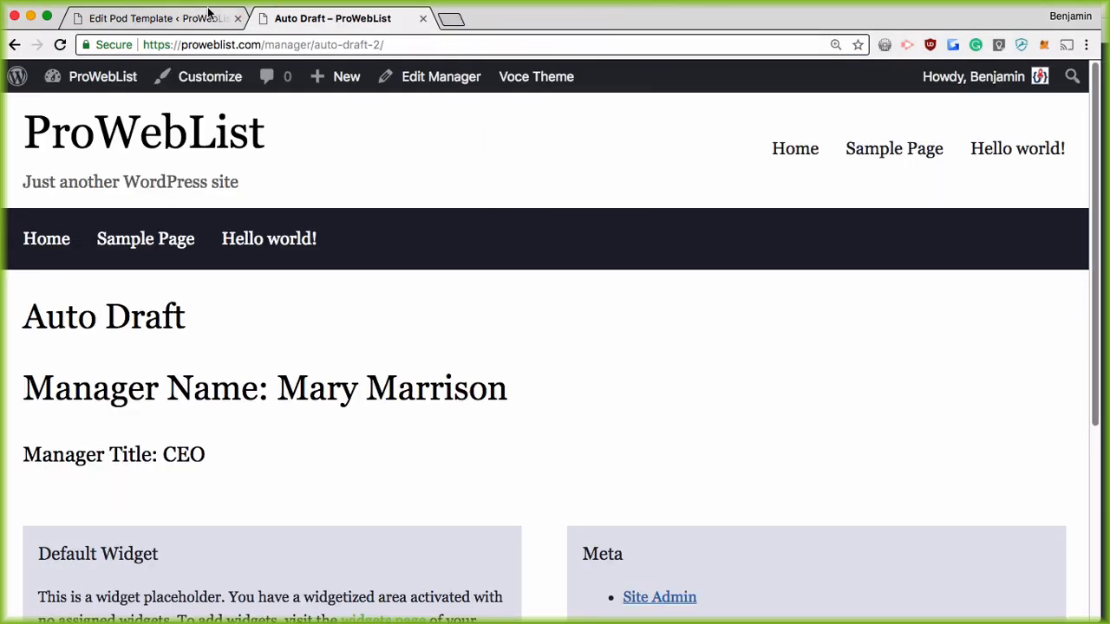
click(836, 44)
click(828, 73)
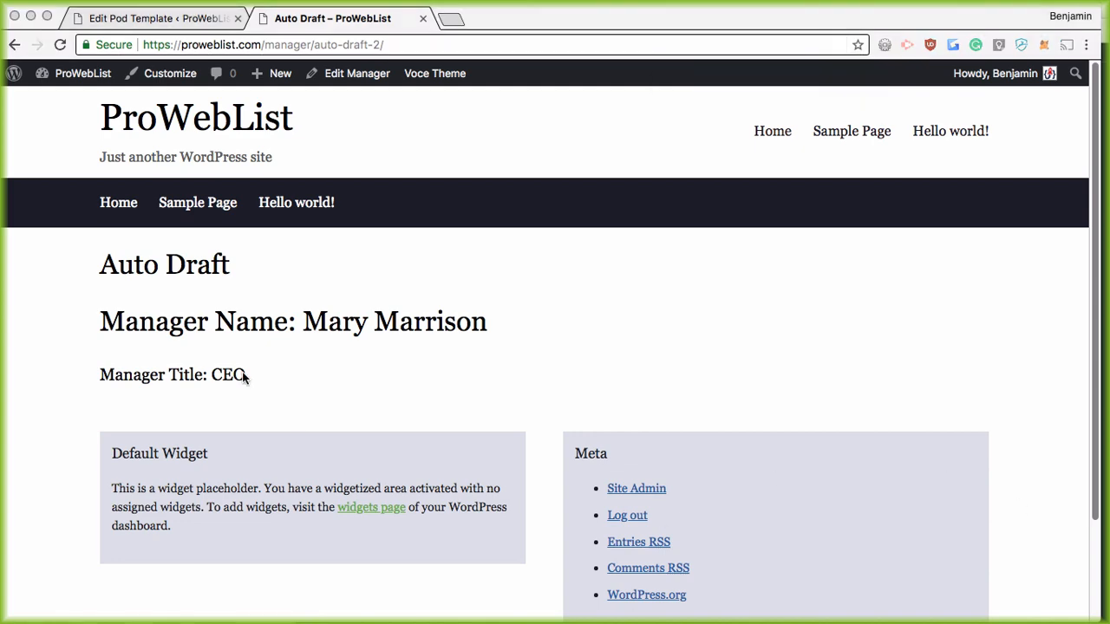
click(186, 18)
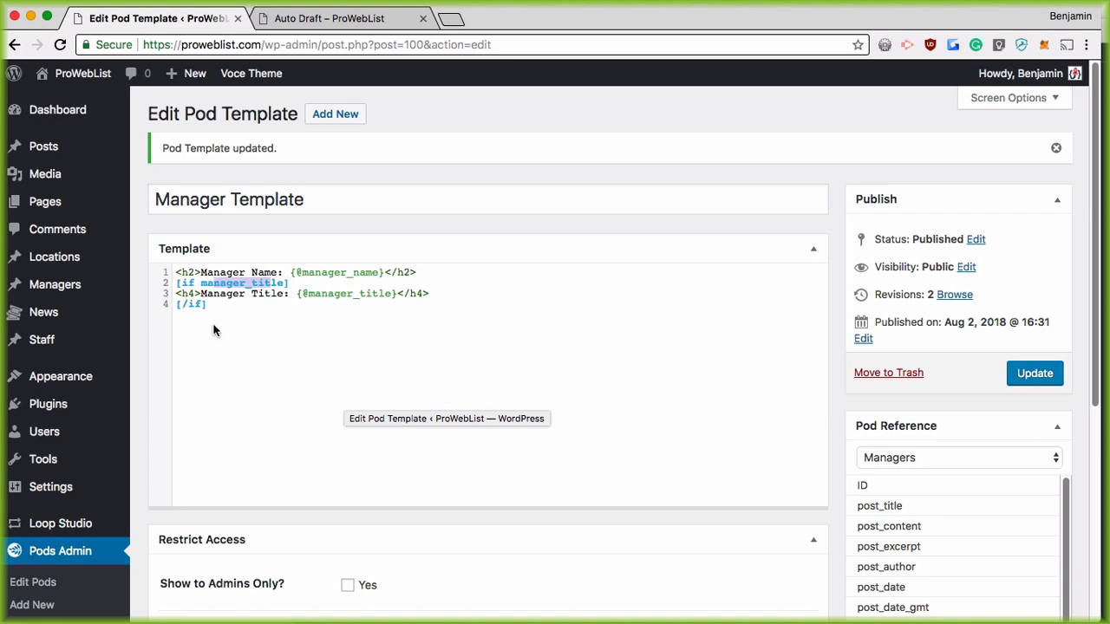
click(255, 323)
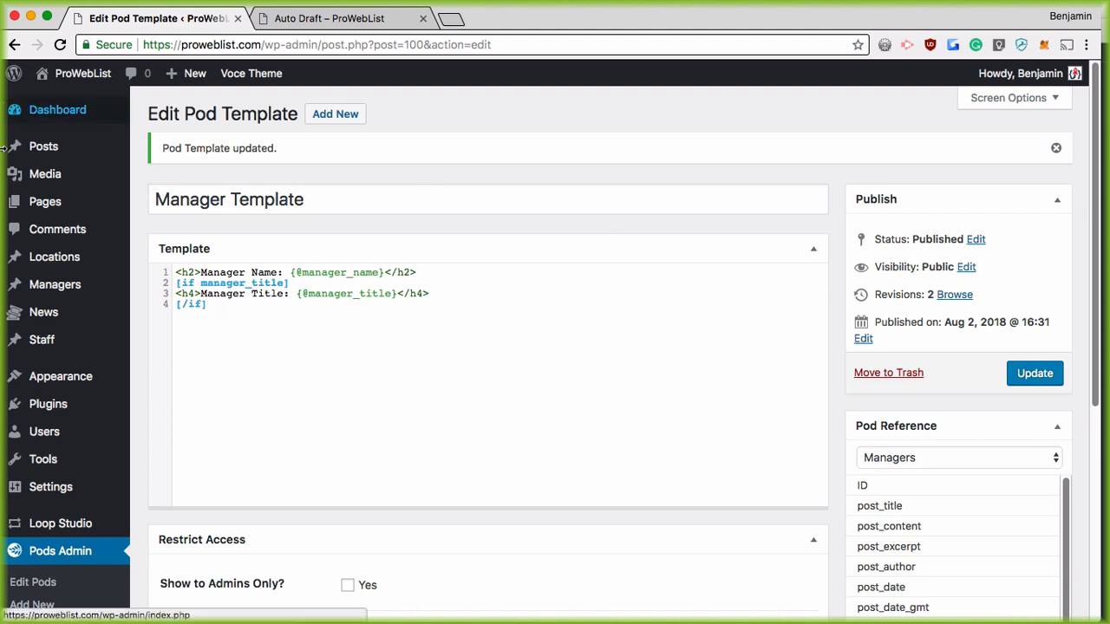
mouse_move(16, 179)
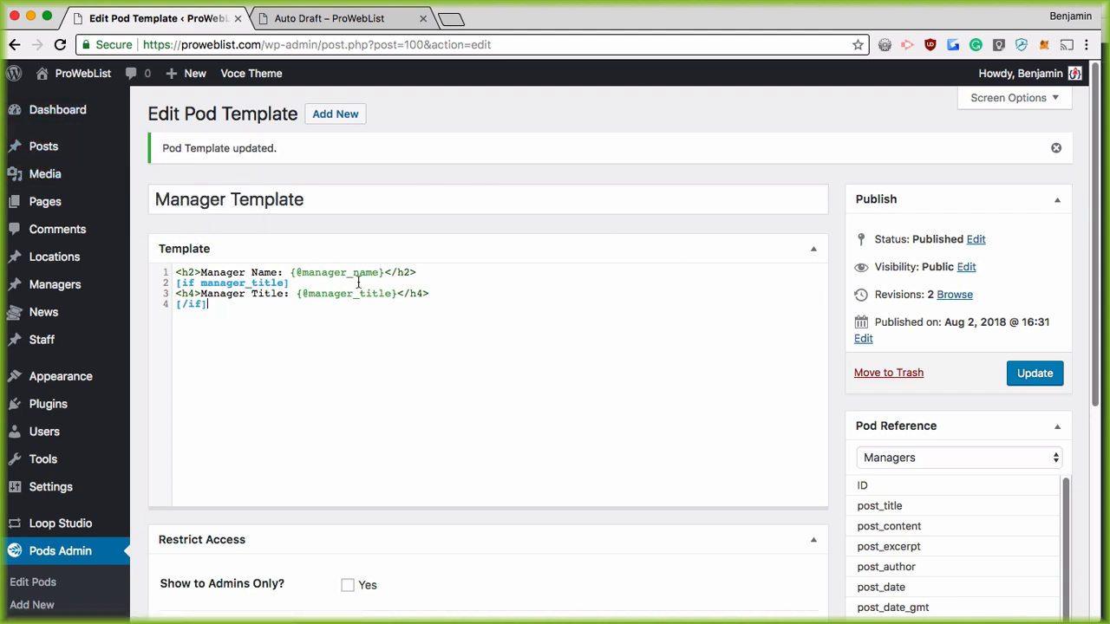
scroll(400, 286, down, 1)
scroll(400, 286, down, 1)
drag(234, 288, 169, 253)
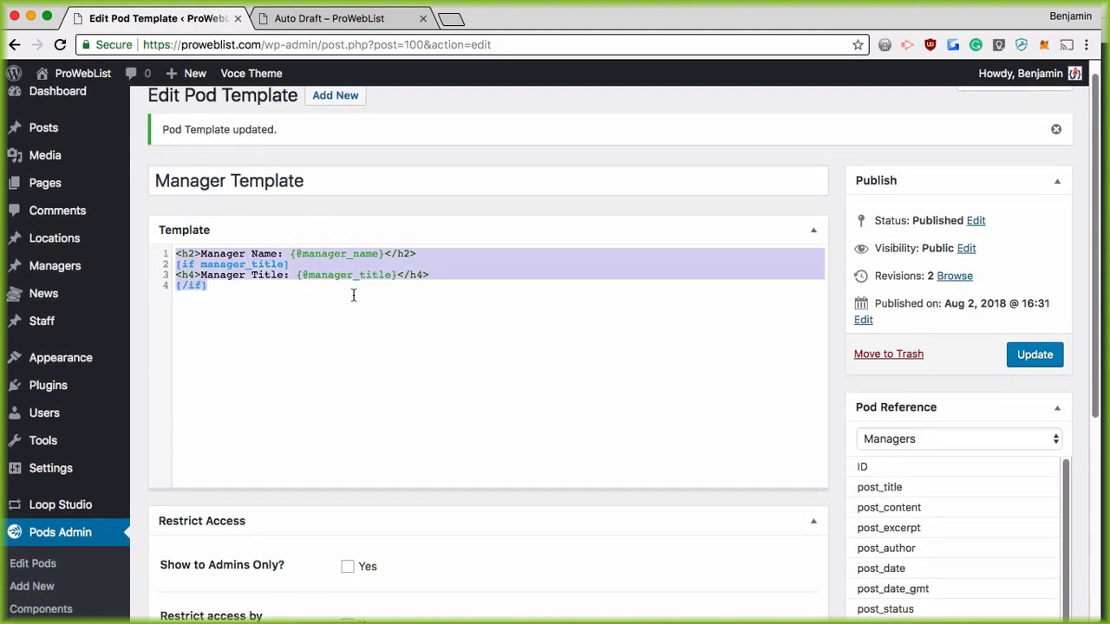
click(352, 296)
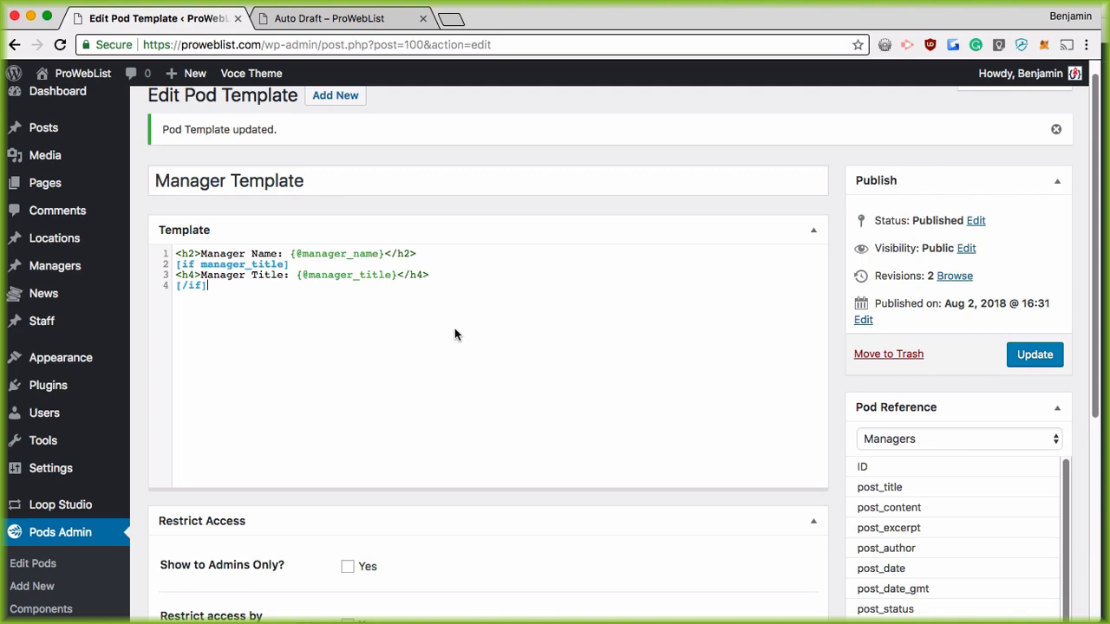
scroll(121, 451, down, 5)
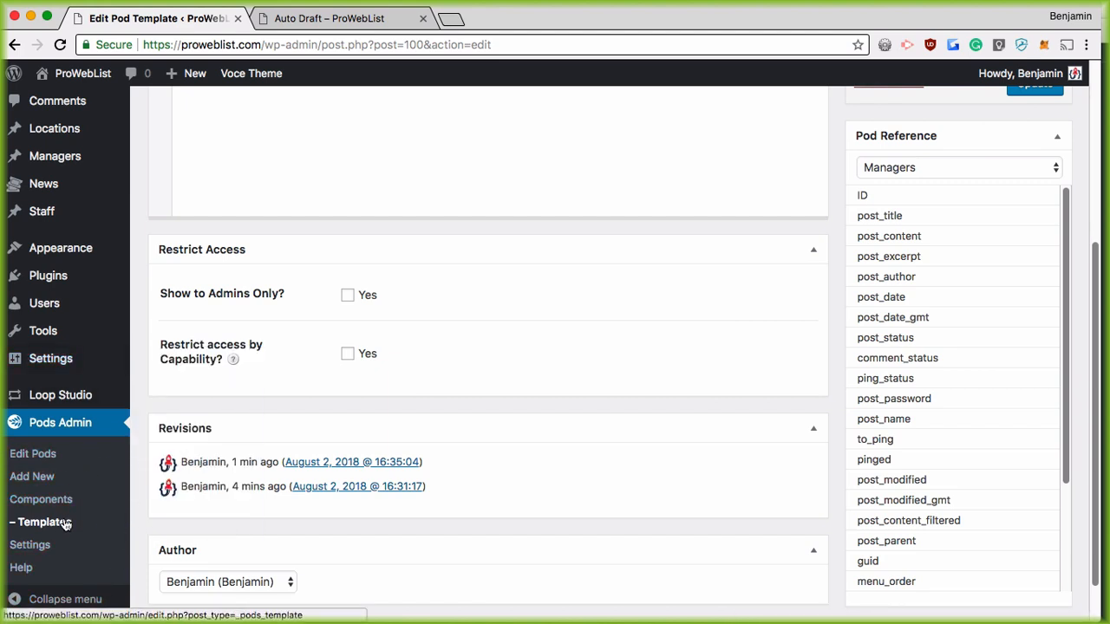
Step: Go from the Edit Pod Template page to Loop Studio's General Settings page
scroll(283, 418, up, 3)
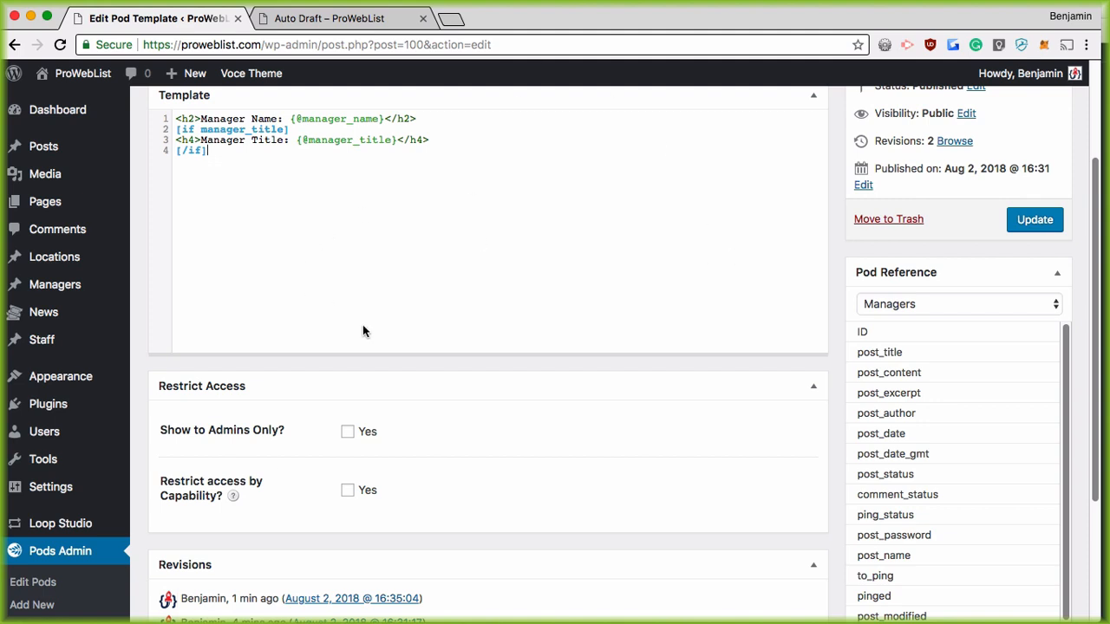
scroll(433, 353, up, 3)
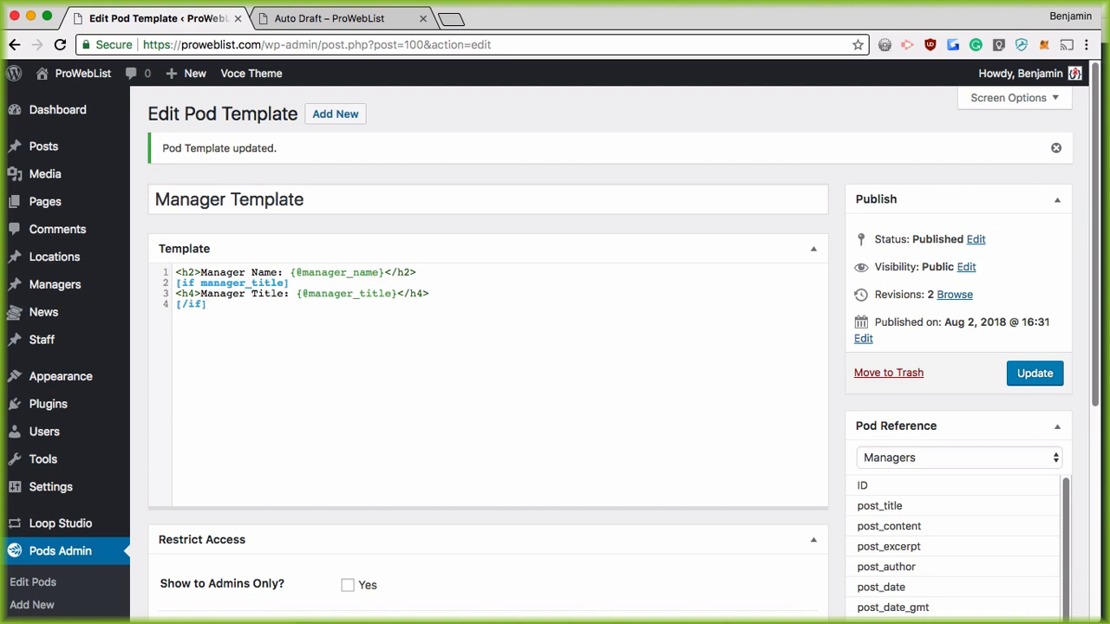
scroll(210, 512, down, 3)
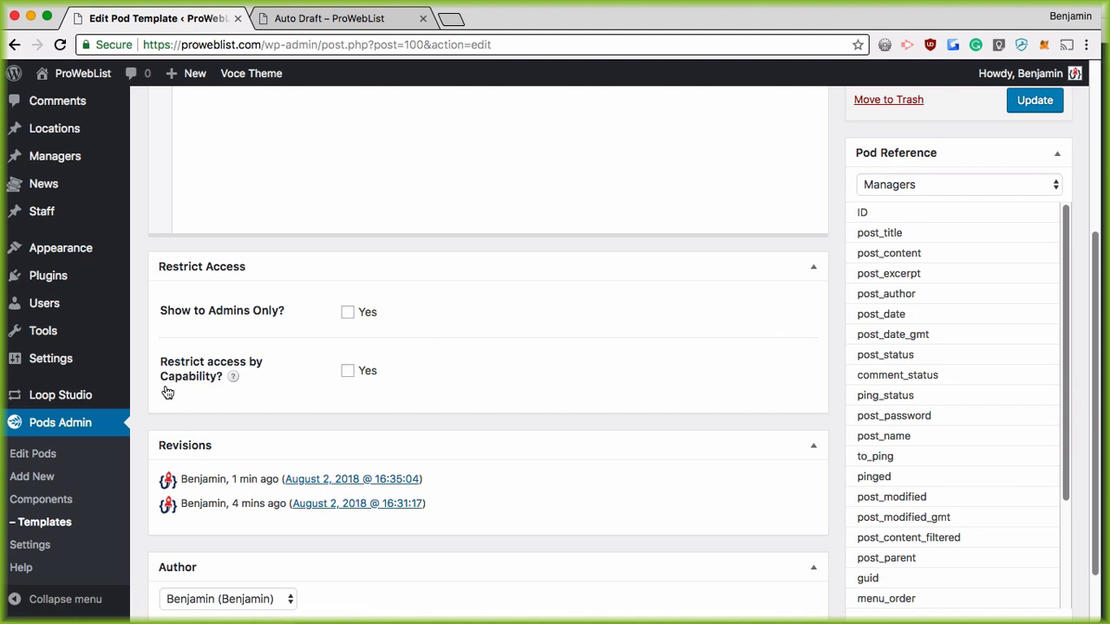
click(75, 396)
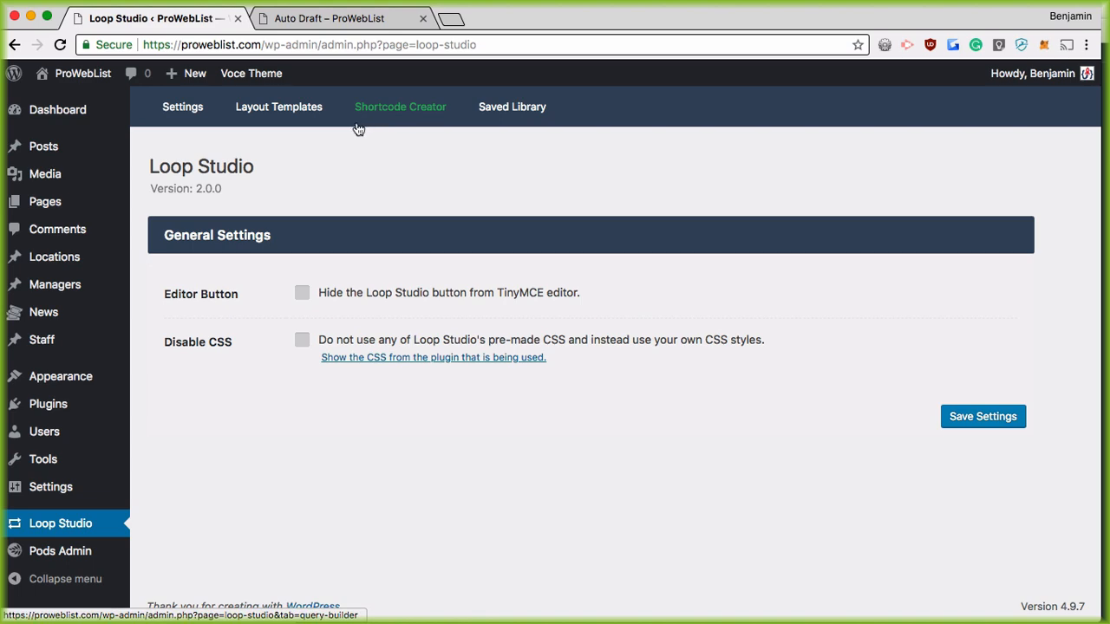
Step: Open Loop Studio's Layout Templates and inspect Template #1 and the get_post_meta example
click(270, 109)
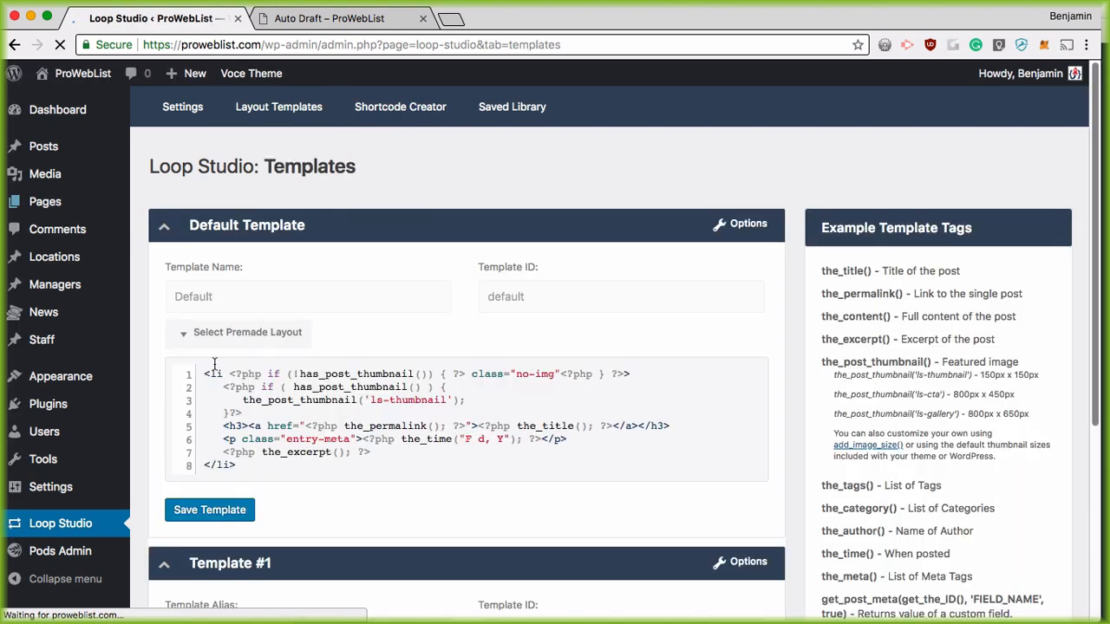
scroll(382, 362, down, 5)
scroll(331, 371, down, 1)
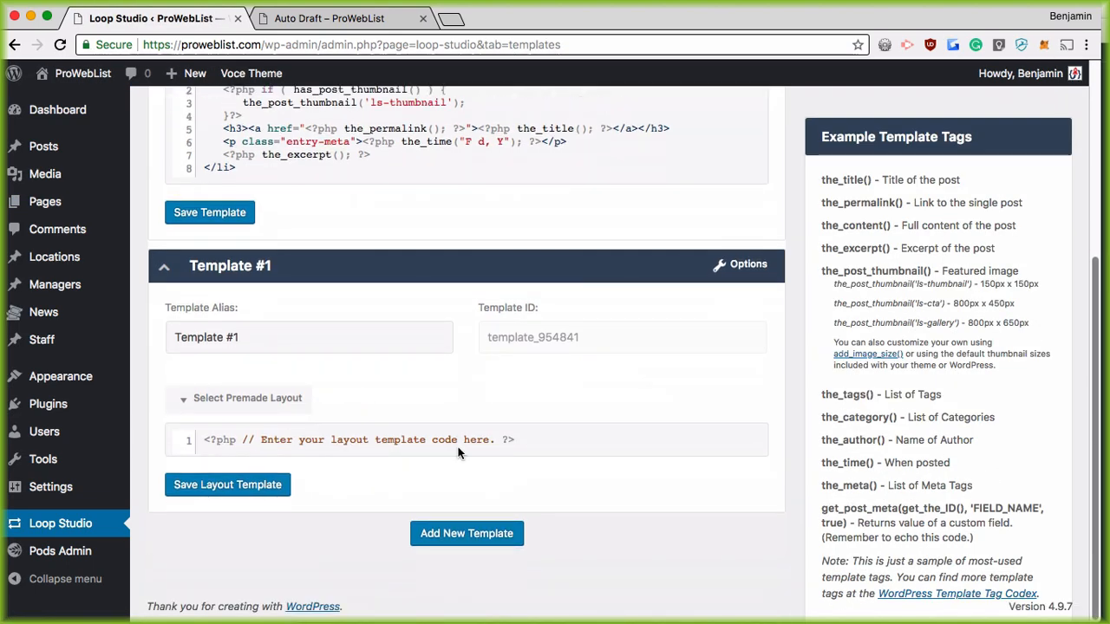
triple_click(252, 339)
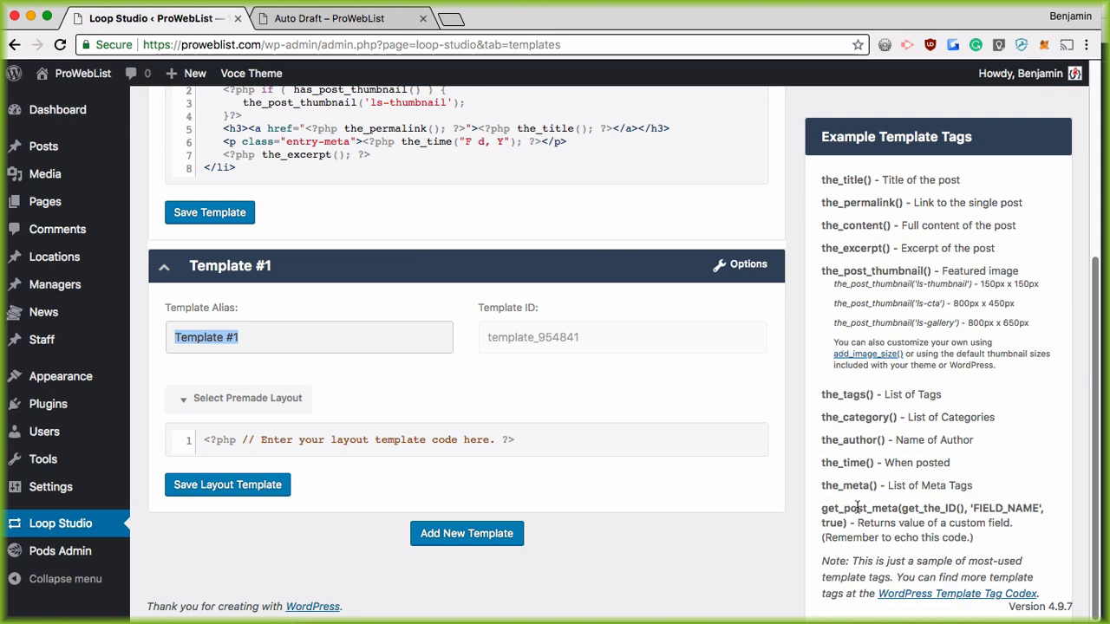
drag(826, 513, 849, 524)
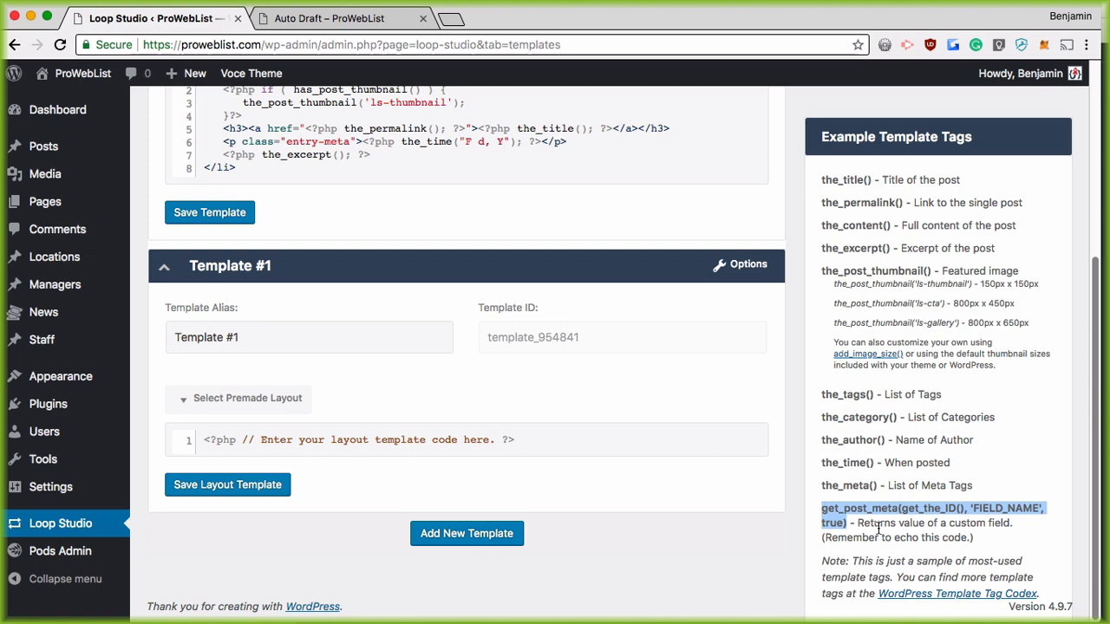
Step: Check the manager page on the front end, then open Template #1's premade layout options
click(350, 15)
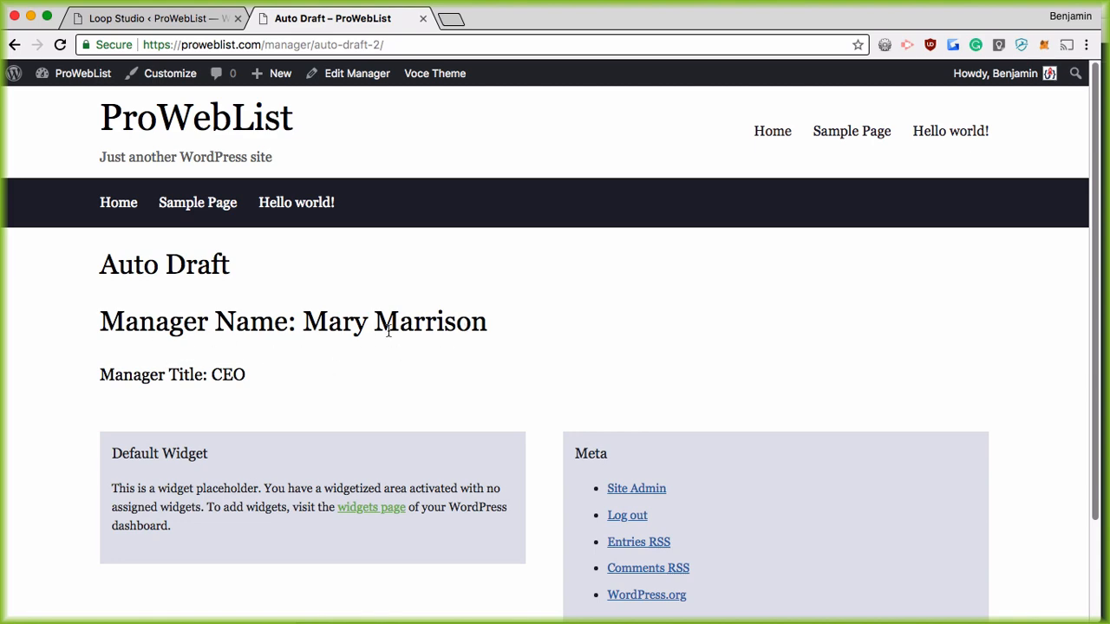
click(161, 17)
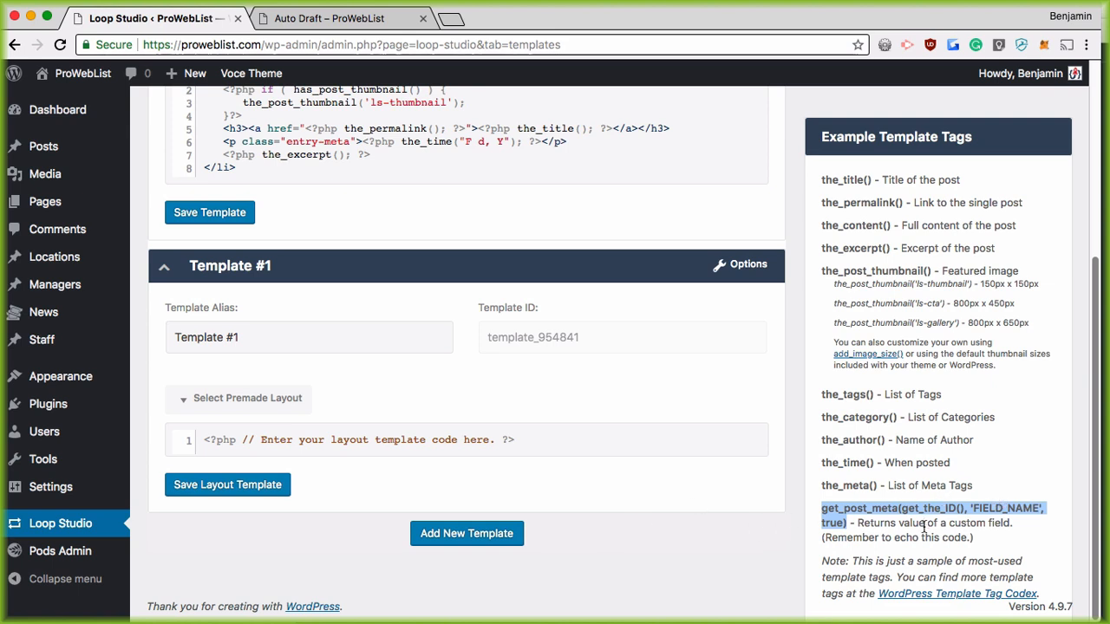
scroll(538, 416, up, 1)
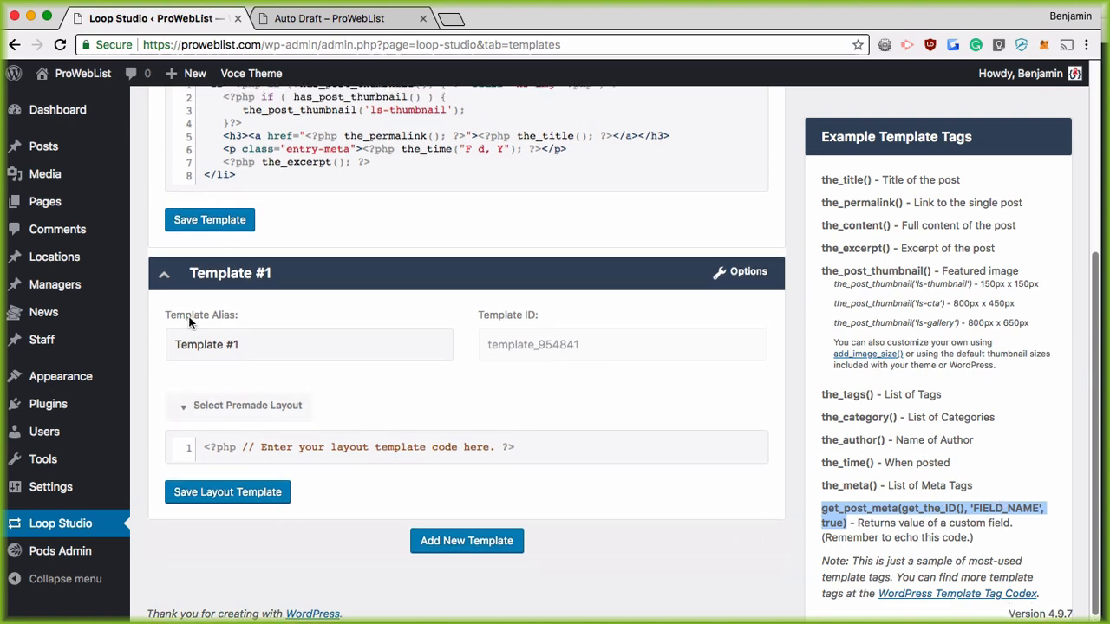
drag(250, 450, 254, 454)
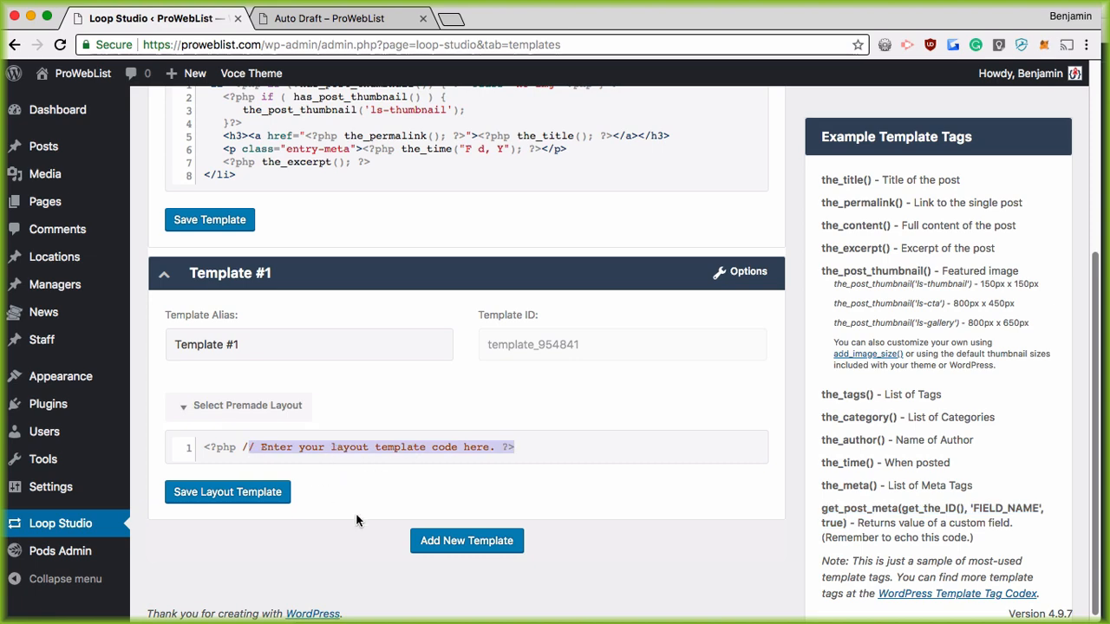
click(225, 406)
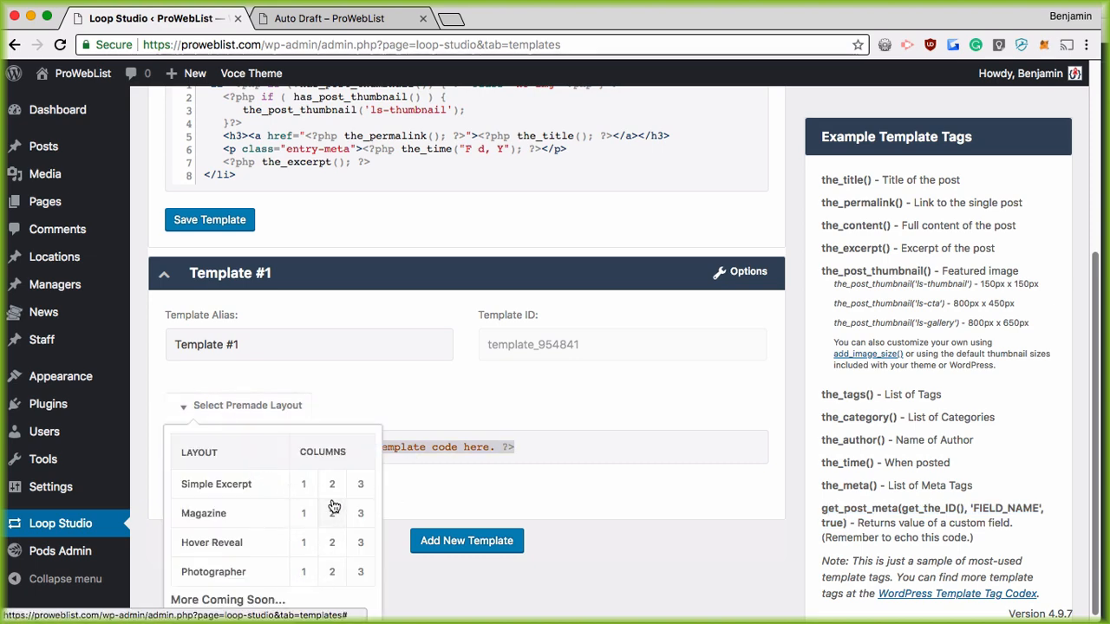
Step: Load the one-column Simple Excerpt layout into Template #1, review its thumbnail, title and excerpt code, and save
click(305, 486)
scroll(403, 485, down, 2)
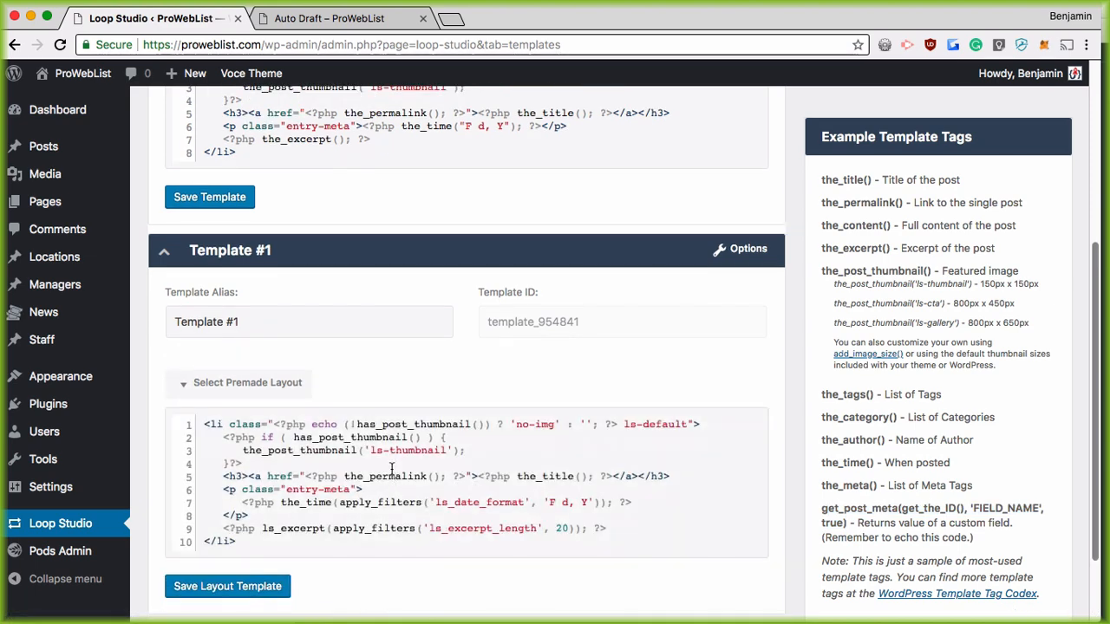
drag(273, 424, 604, 424)
click(327, 450)
drag(231, 476, 621, 488)
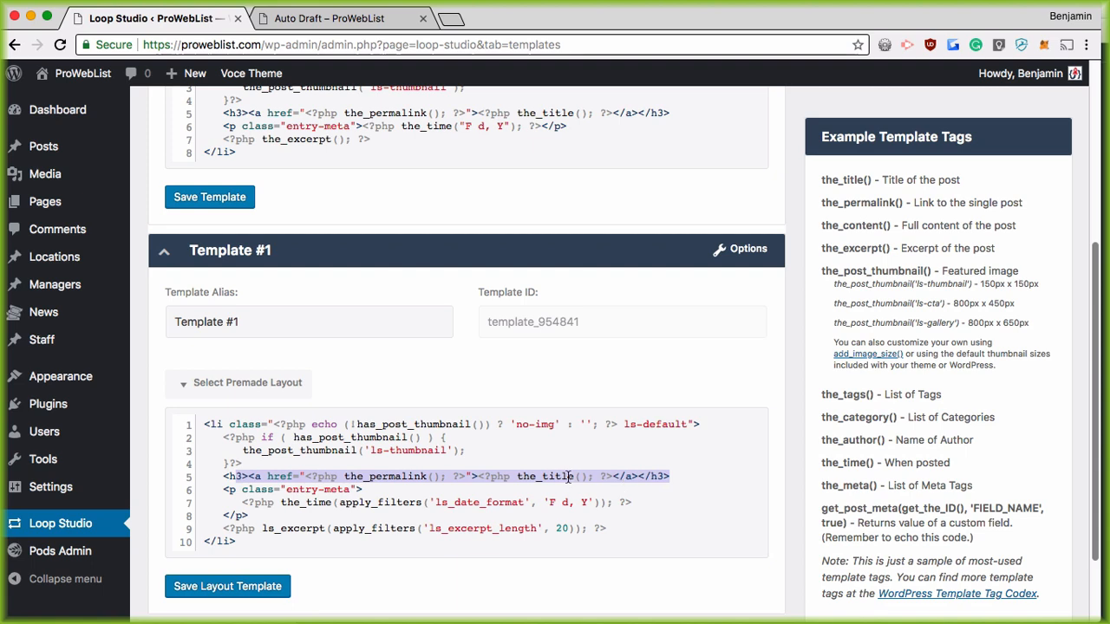
scroll(334, 525, down, 3)
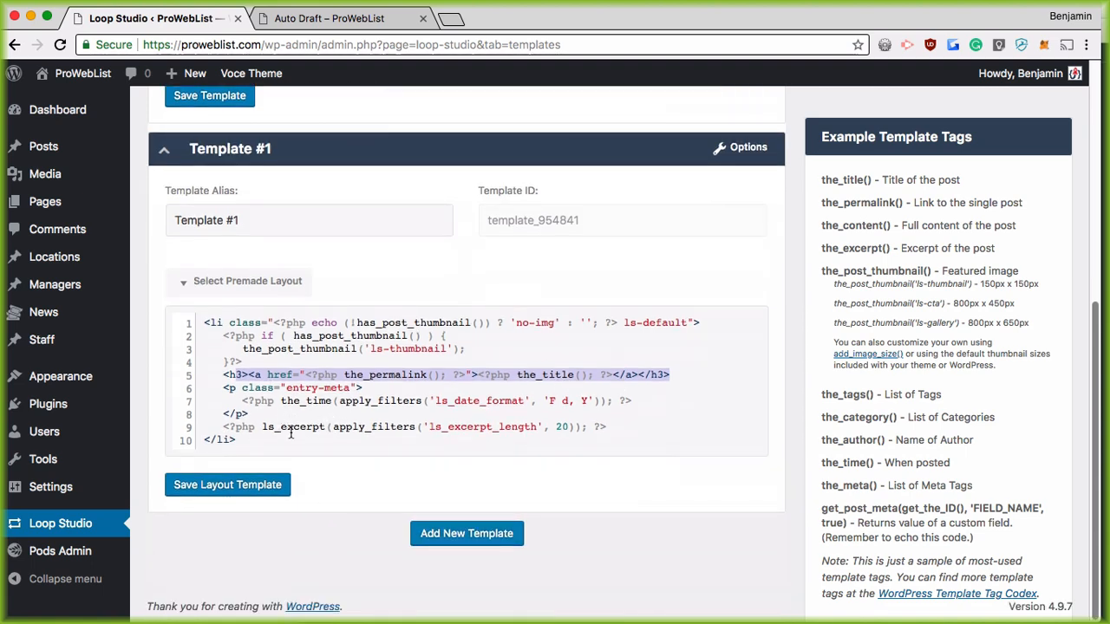
drag(263, 426, 607, 427)
click(510, 428)
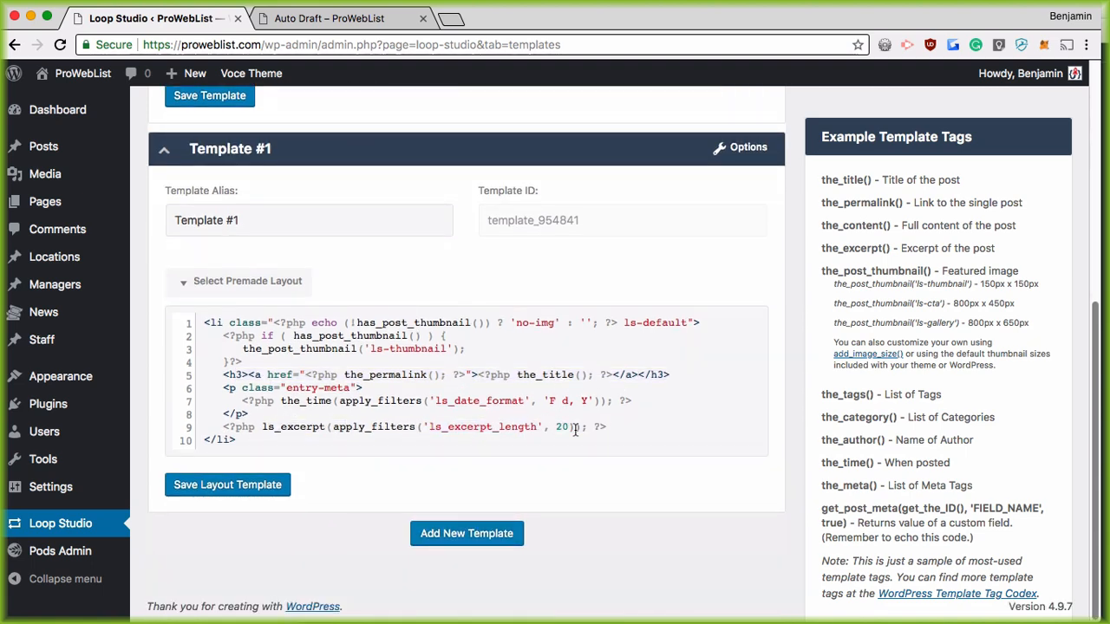
click(496, 426)
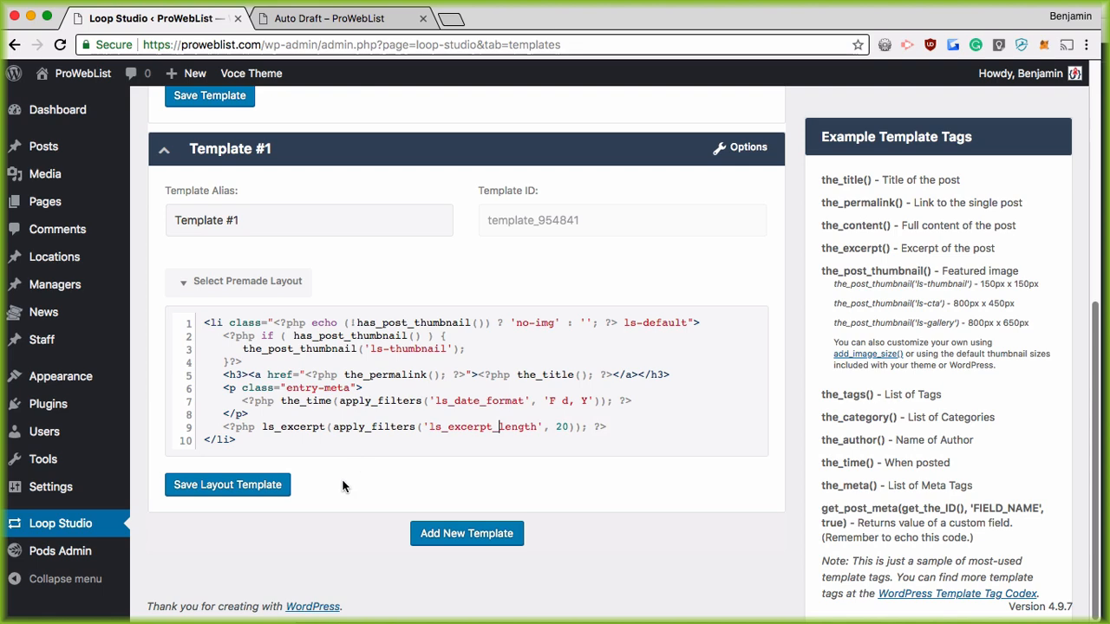
click(218, 487)
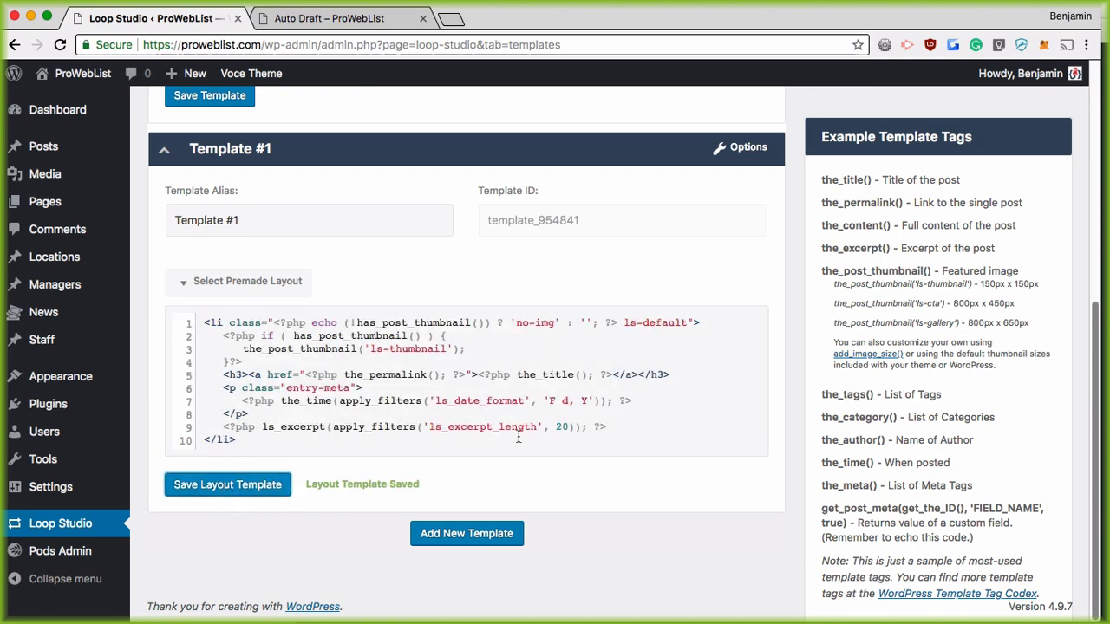
scroll(374, 397, up, 1)
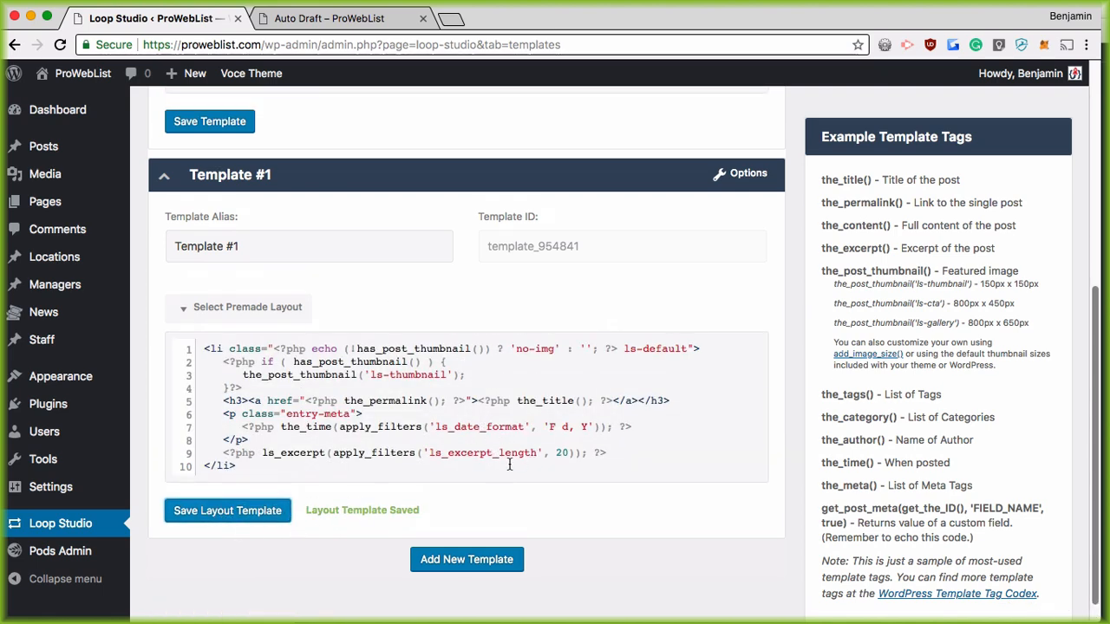
scroll(382, 324, up, 5)
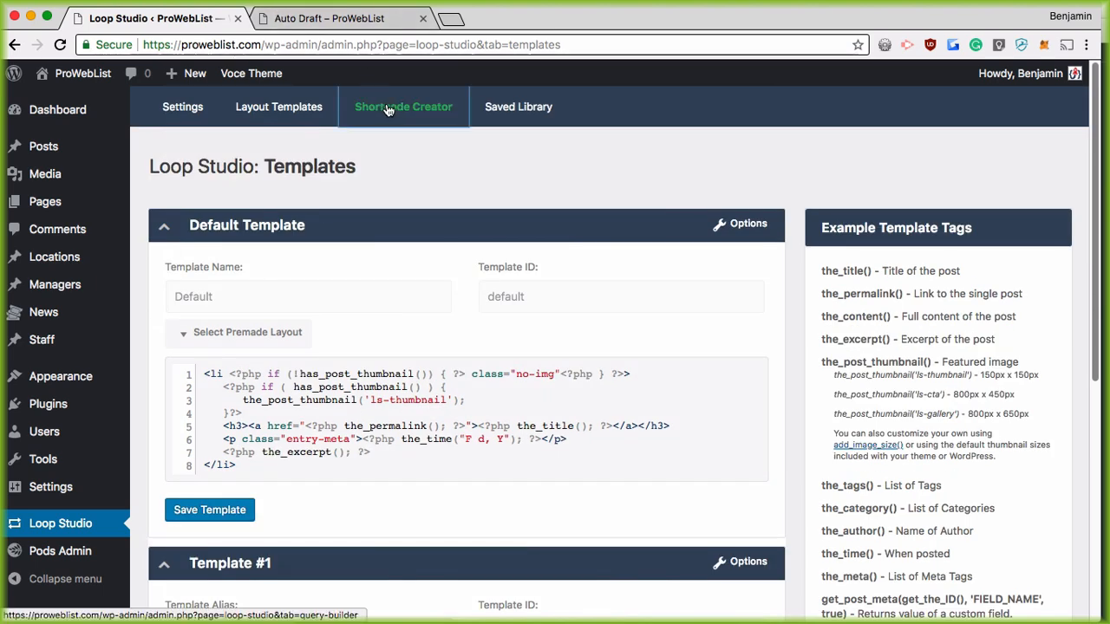
Step: Open the Shortcode Creator and keep the wrapper as an unordered list after trying a div
click(388, 109)
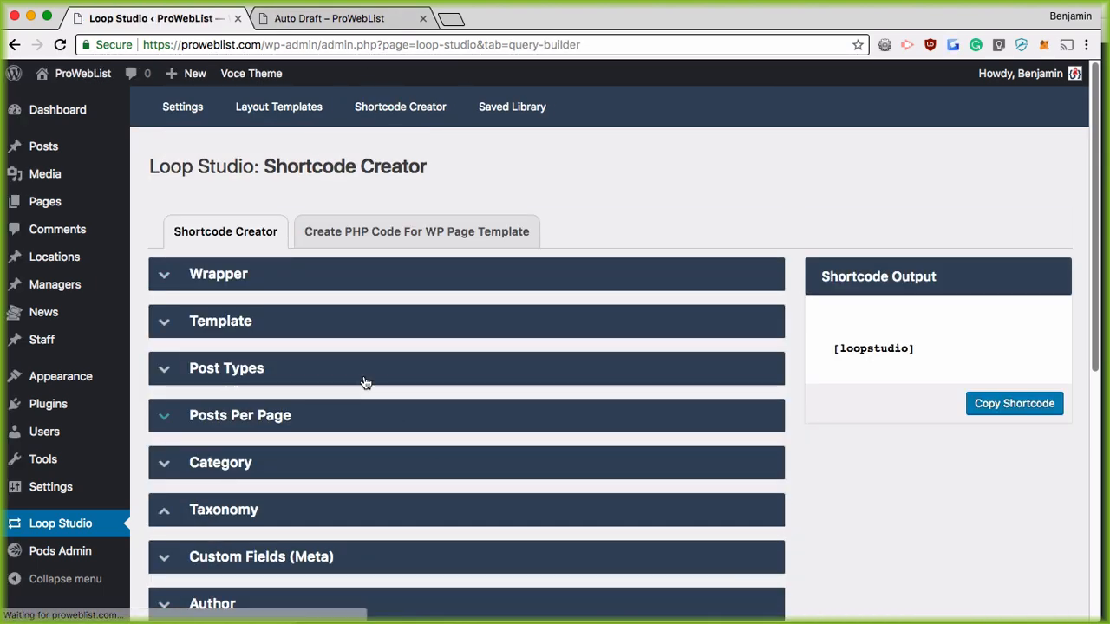
click(213, 279)
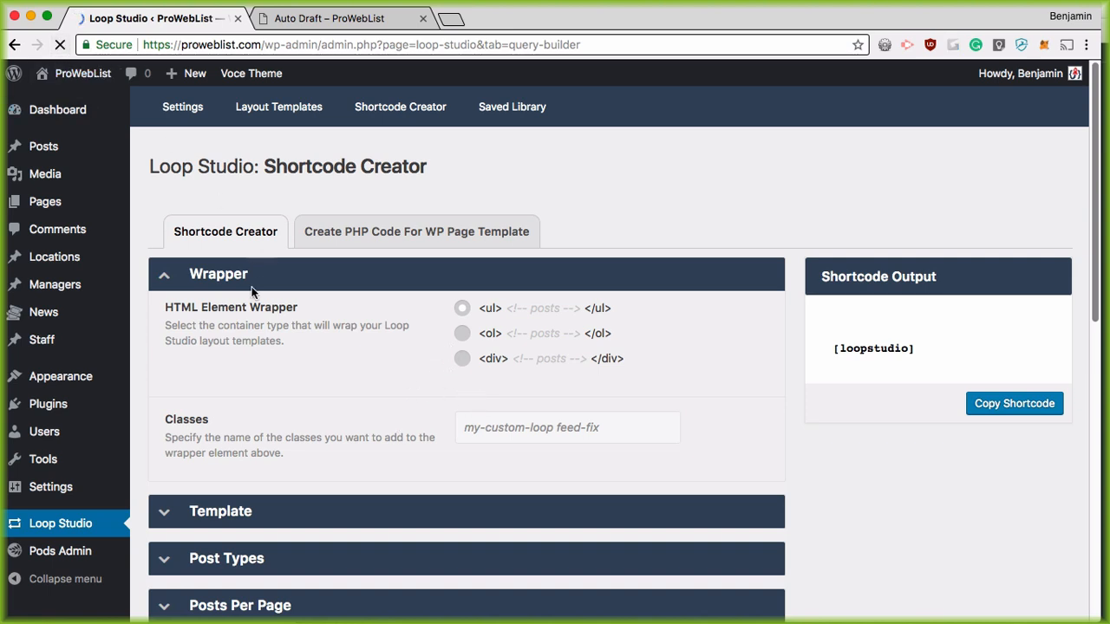
click(253, 286)
click(227, 273)
click(462, 358)
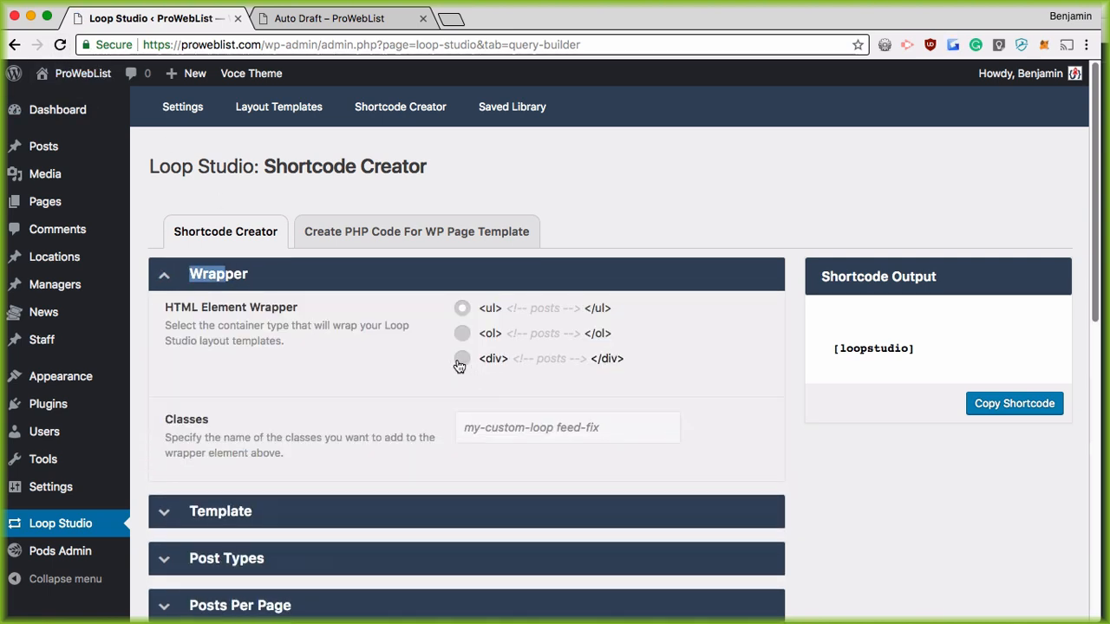
click(461, 309)
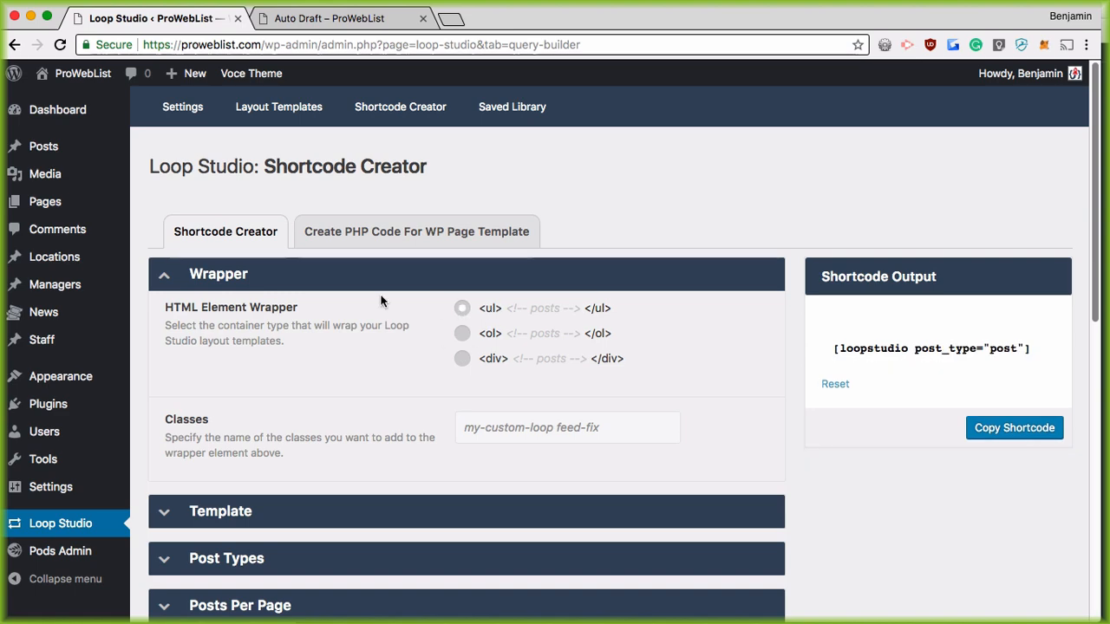
Step: Choose Template #1 as the shortcode's layout template
scroll(343, 315, down, 1)
scroll(286, 304, down, 4)
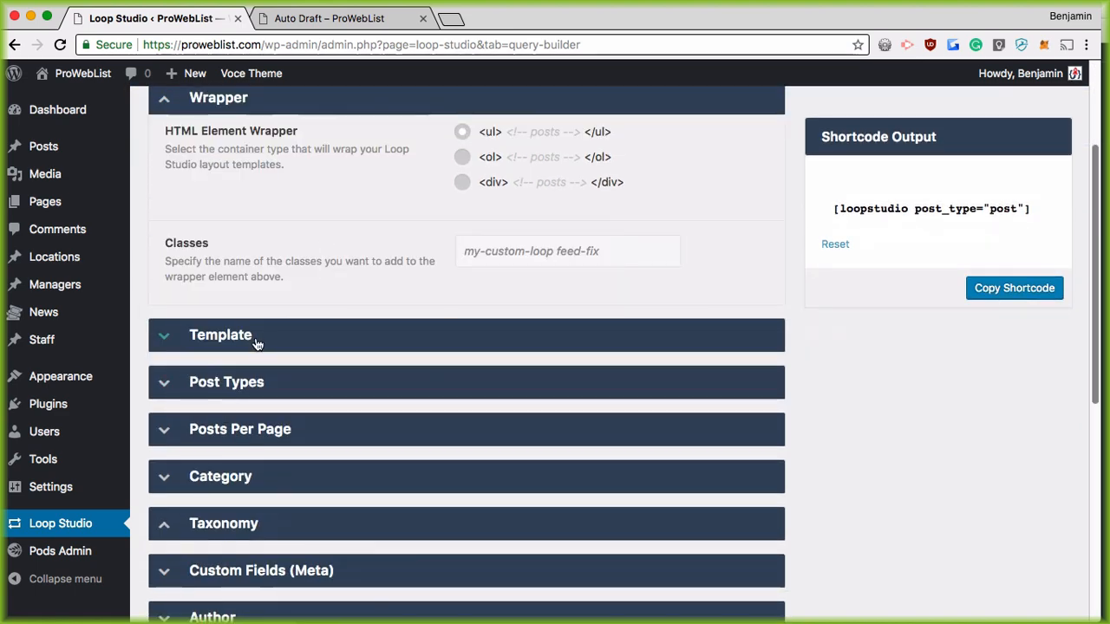
click(255, 339)
click(543, 384)
click(528, 459)
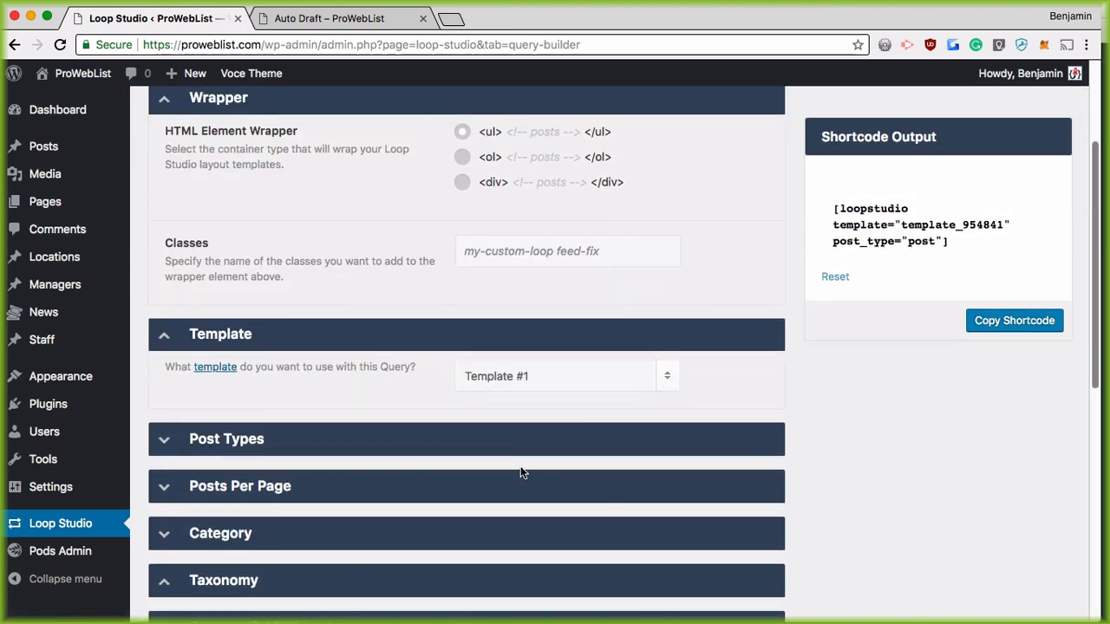
Step: Include Pages, Locations, News and Staff alongside Posts in the query
scroll(293, 333, down, 3)
click(293, 333)
scroll(386, 358, down, 1)
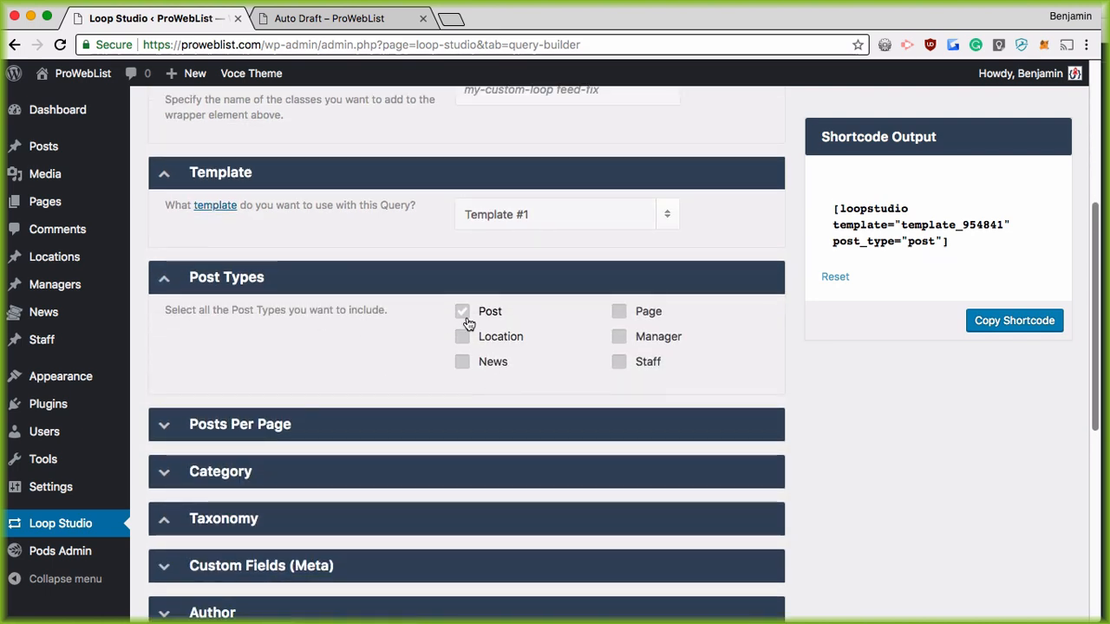
click(462, 362)
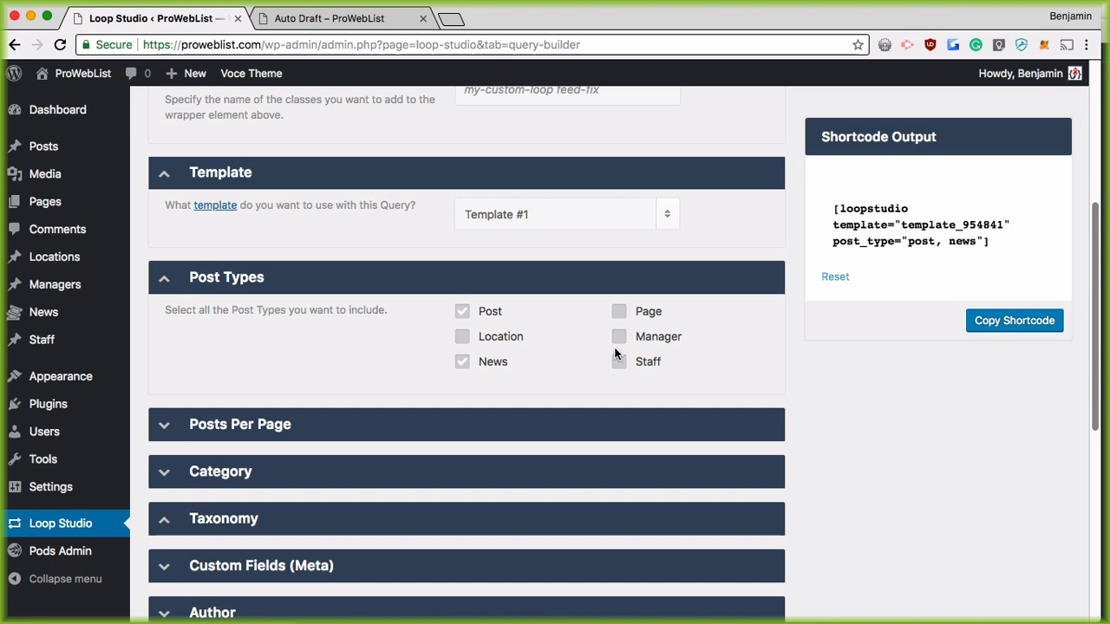
click(619, 312)
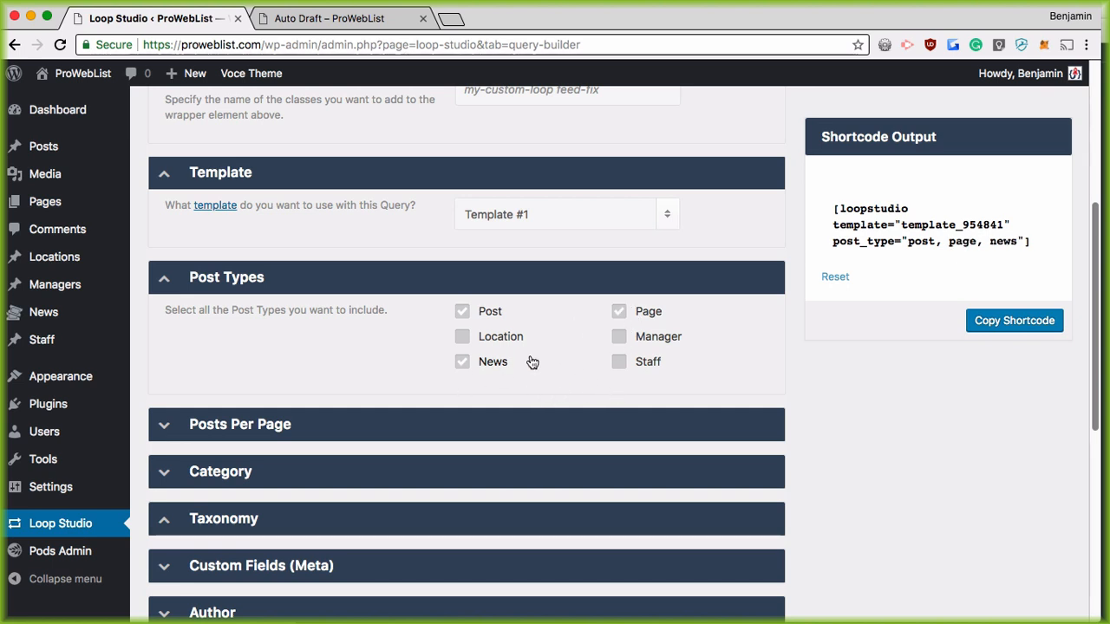
click(620, 362)
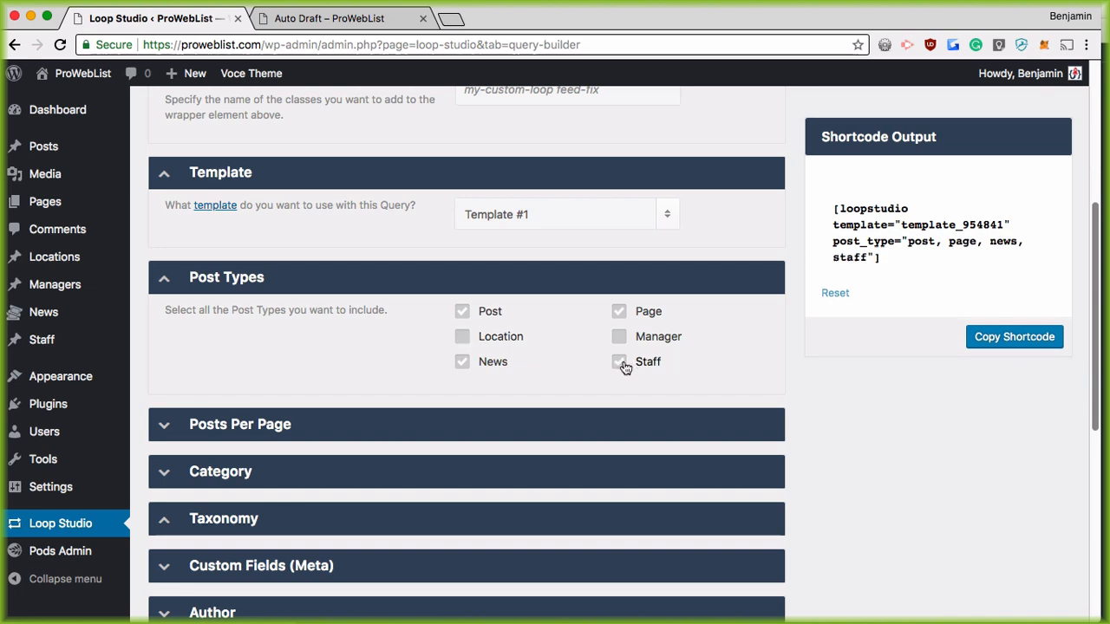
click(463, 343)
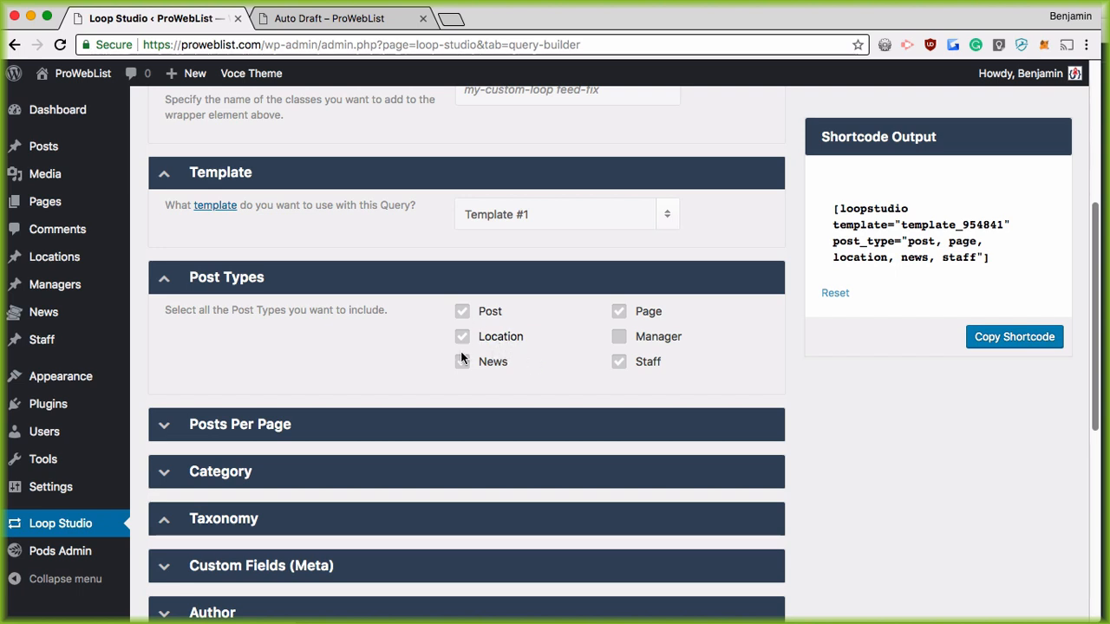
Step: Keep 6 posts per page and set Order By to Random
scroll(364, 355, down, 3)
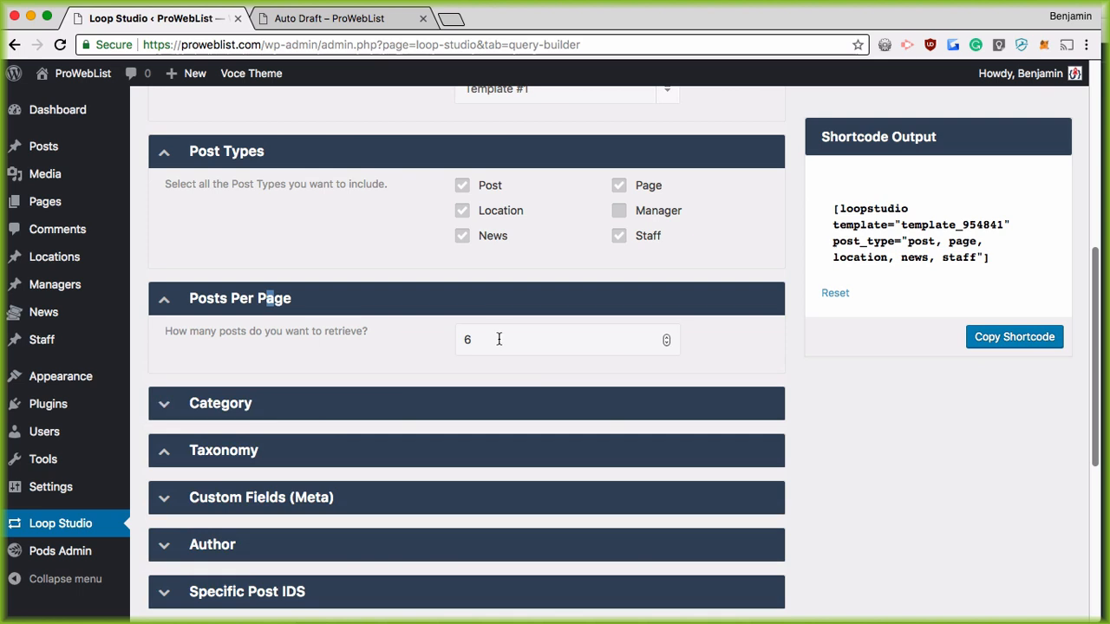
drag(498, 338, 457, 339)
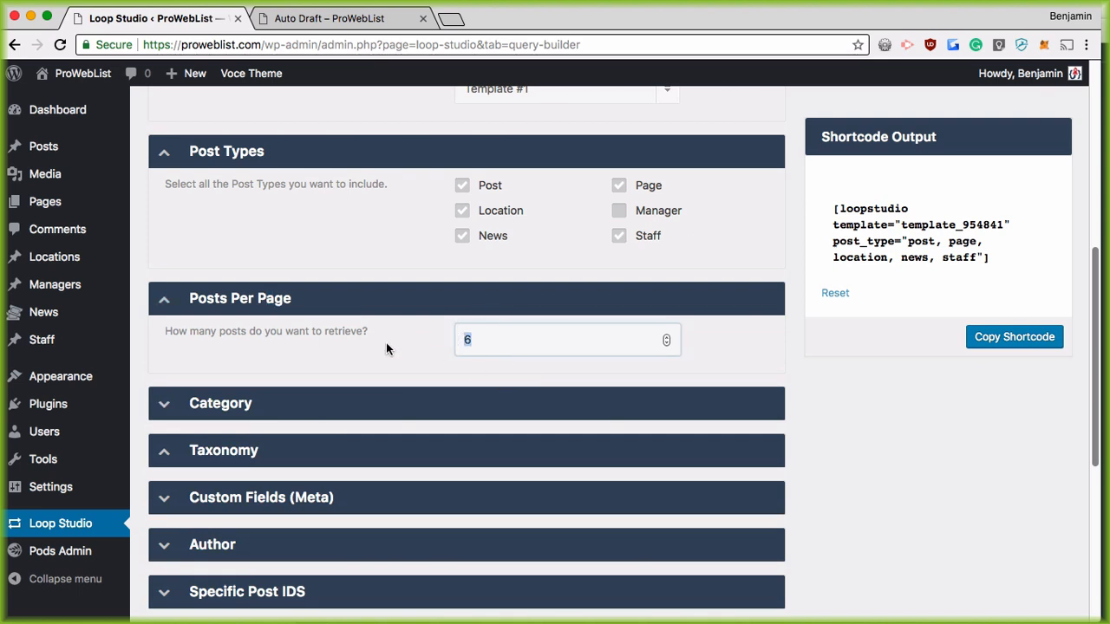
scroll(390, 352, down, 5)
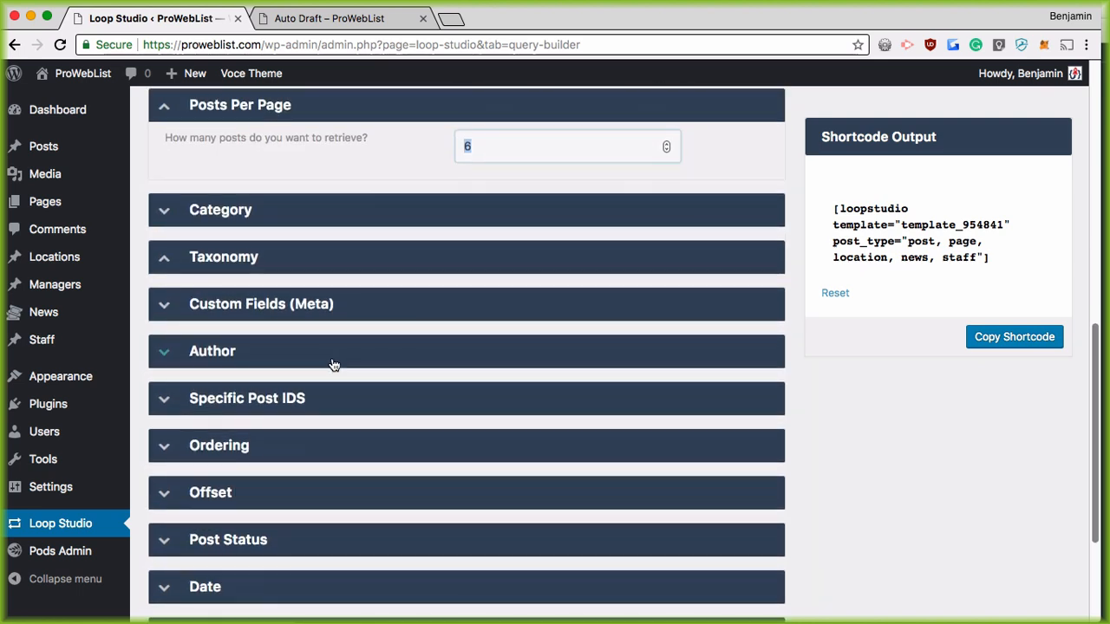
scroll(367, 371, down, 1)
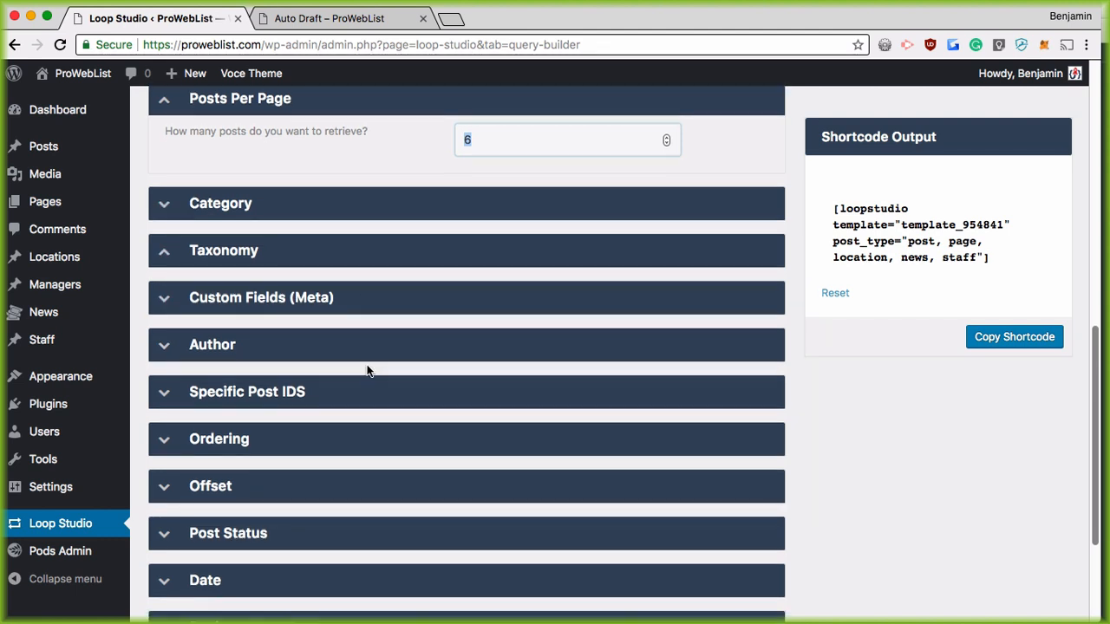
click(303, 422)
click(706, 483)
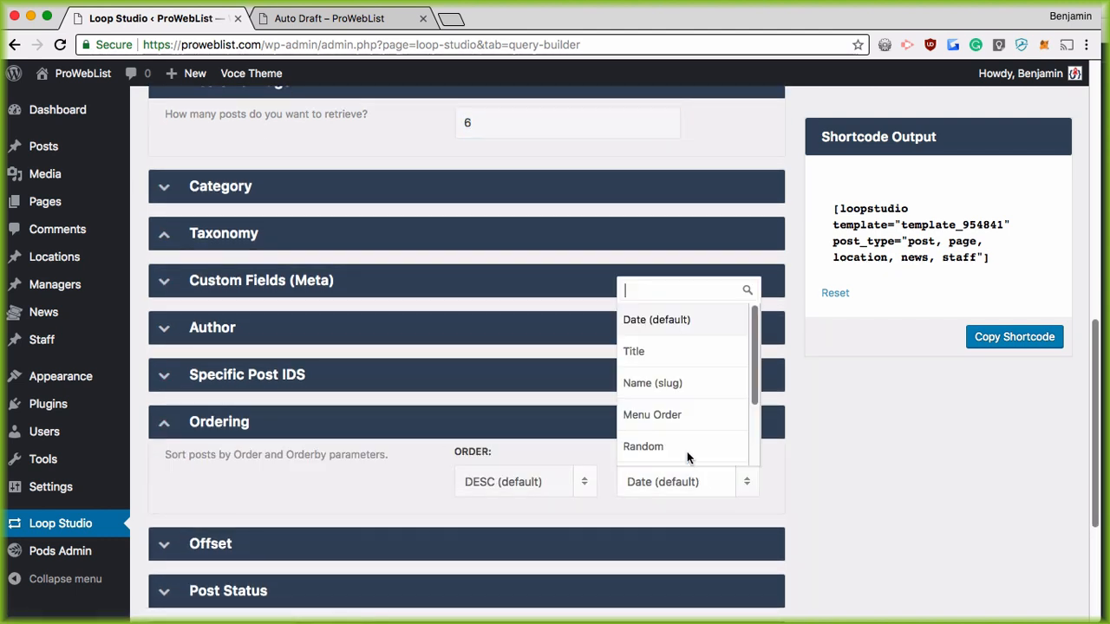
click(679, 456)
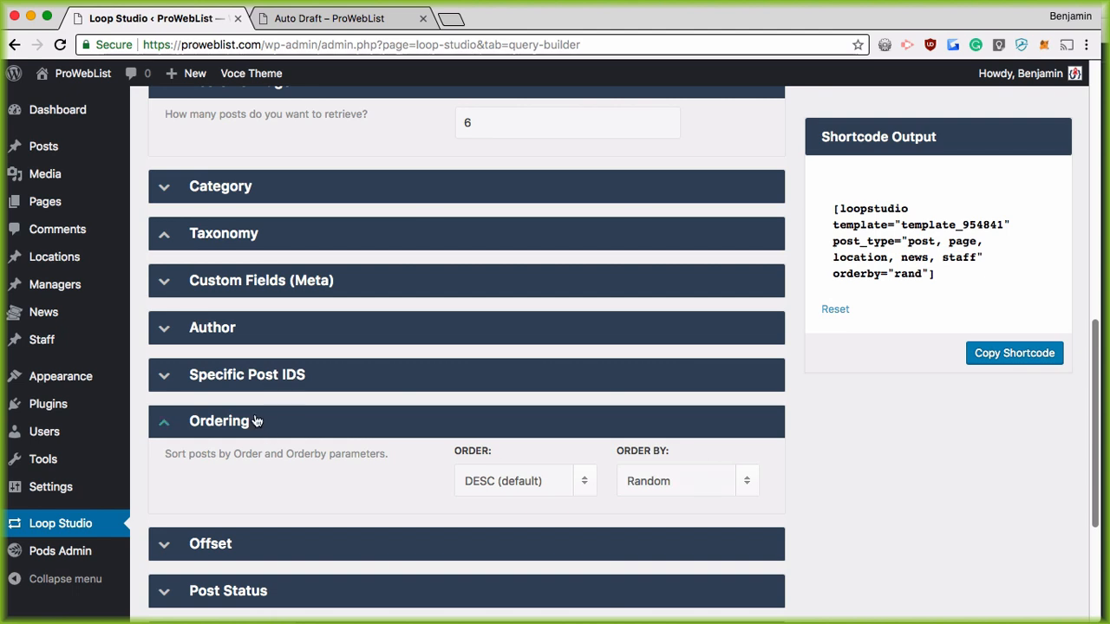
scroll(263, 418, down, 5)
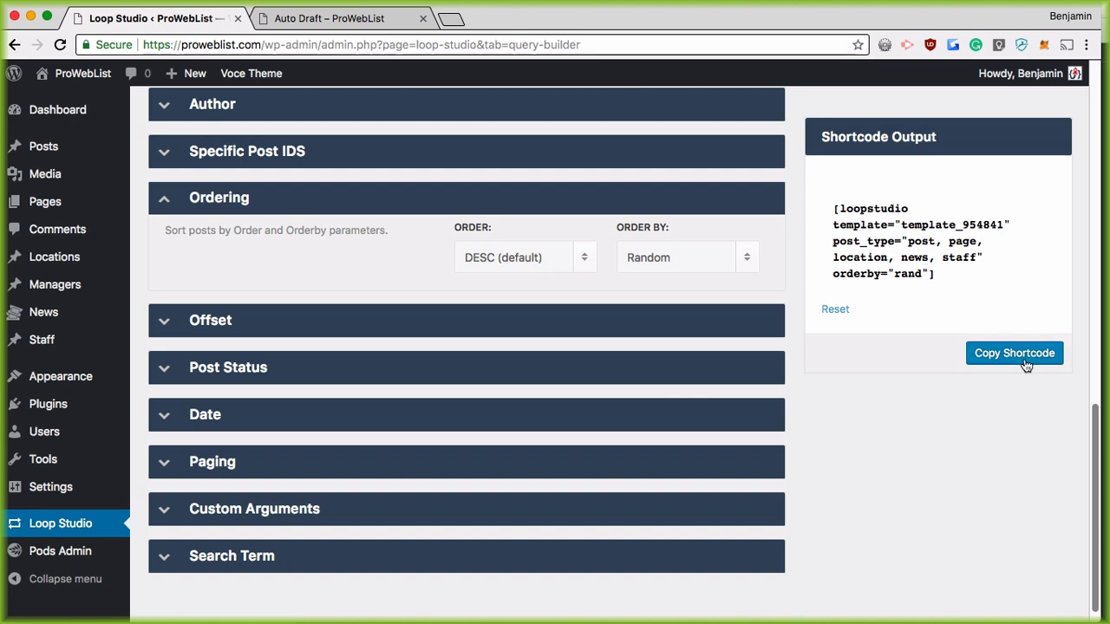
scroll(879, 355, up, 8)
scroll(909, 260, up, 9)
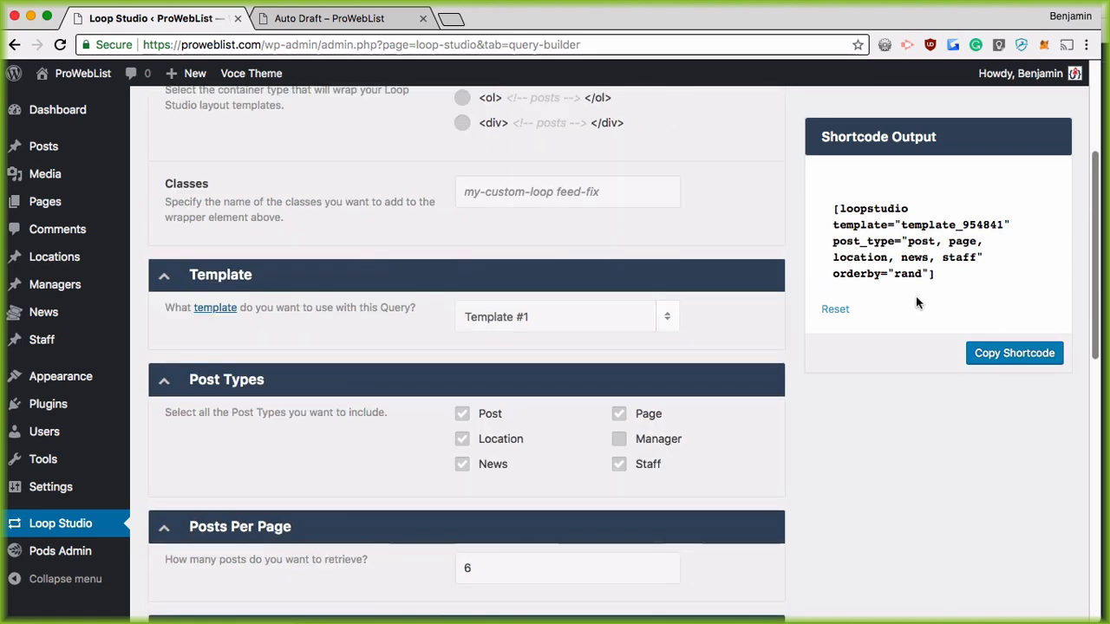
scroll(956, 287, up, 3)
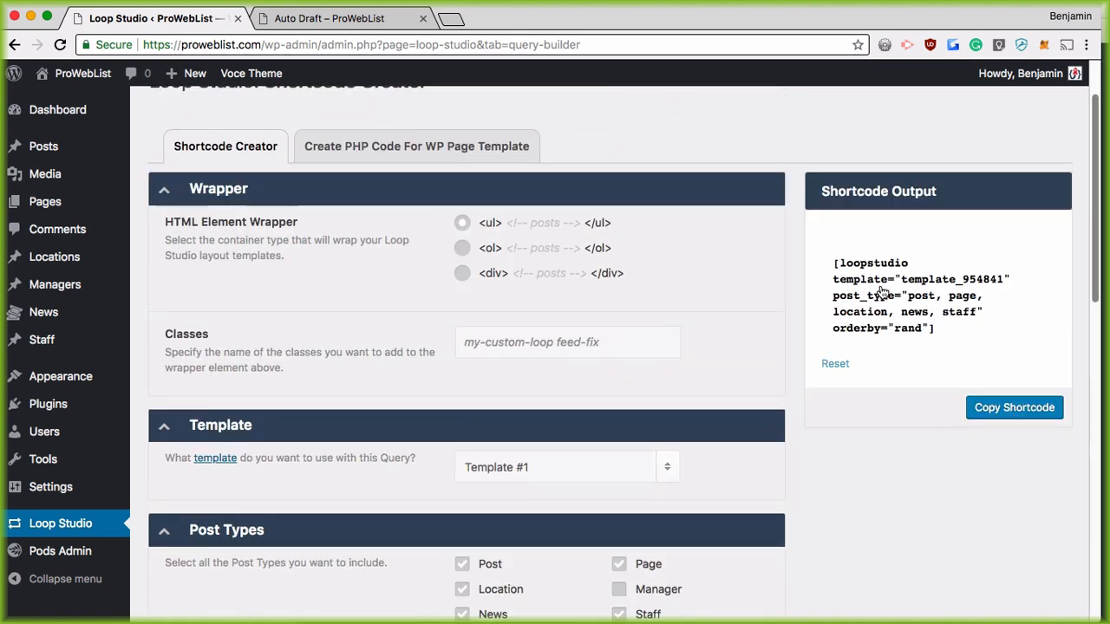
scroll(880, 295, up, 2)
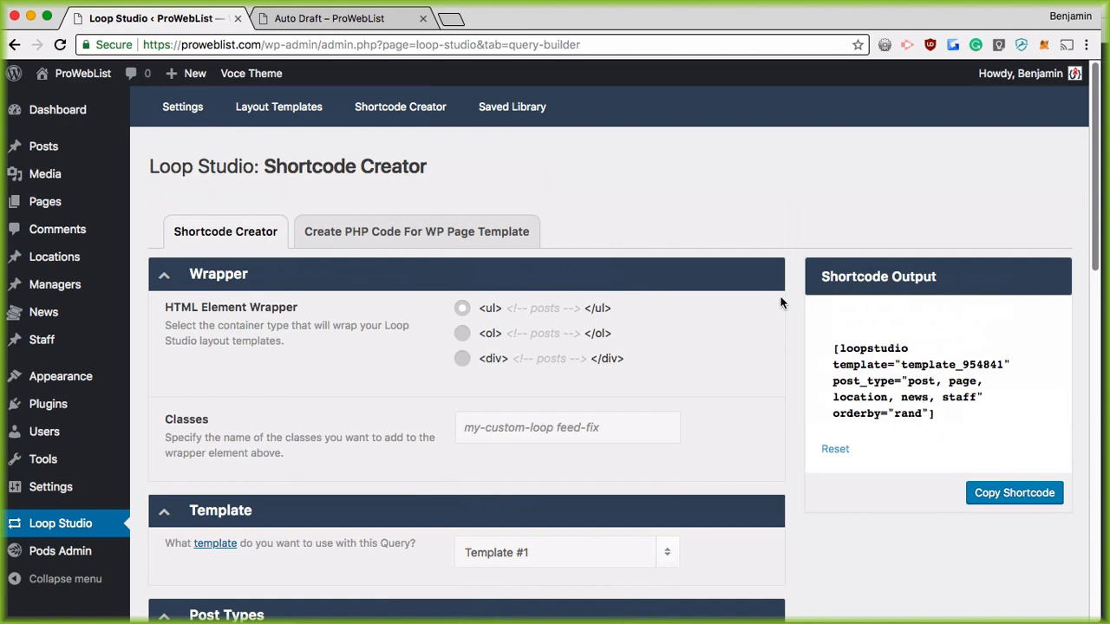
Step: Generate the WP Page Template PHP query code, select it, and switch to the code editor
click(371, 241)
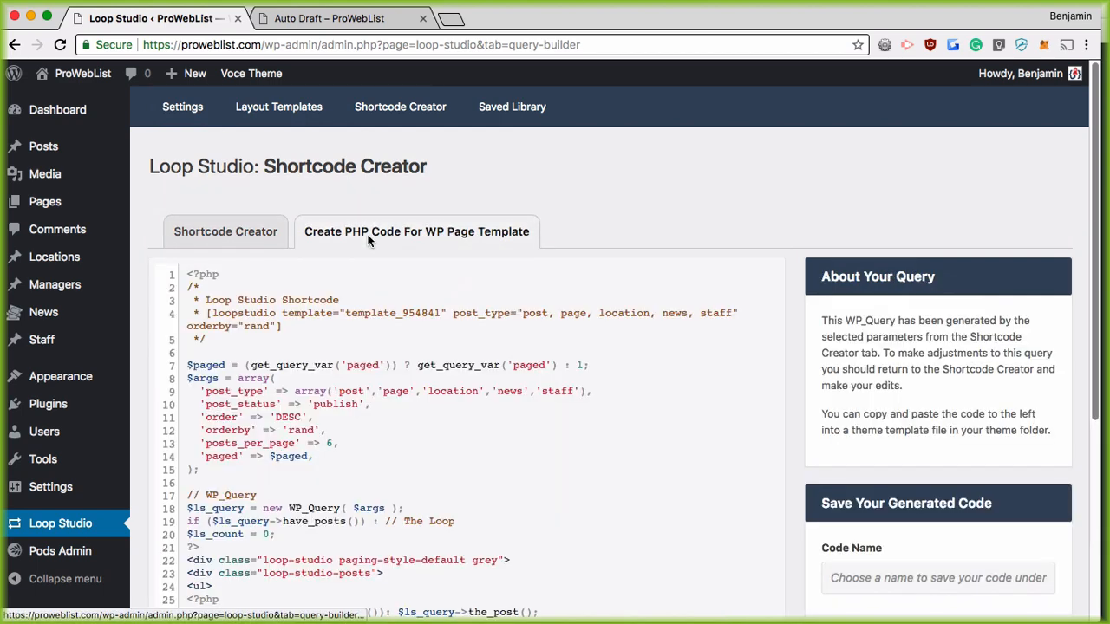
scroll(358, 274, down, 3)
scroll(358, 274, down, 3)
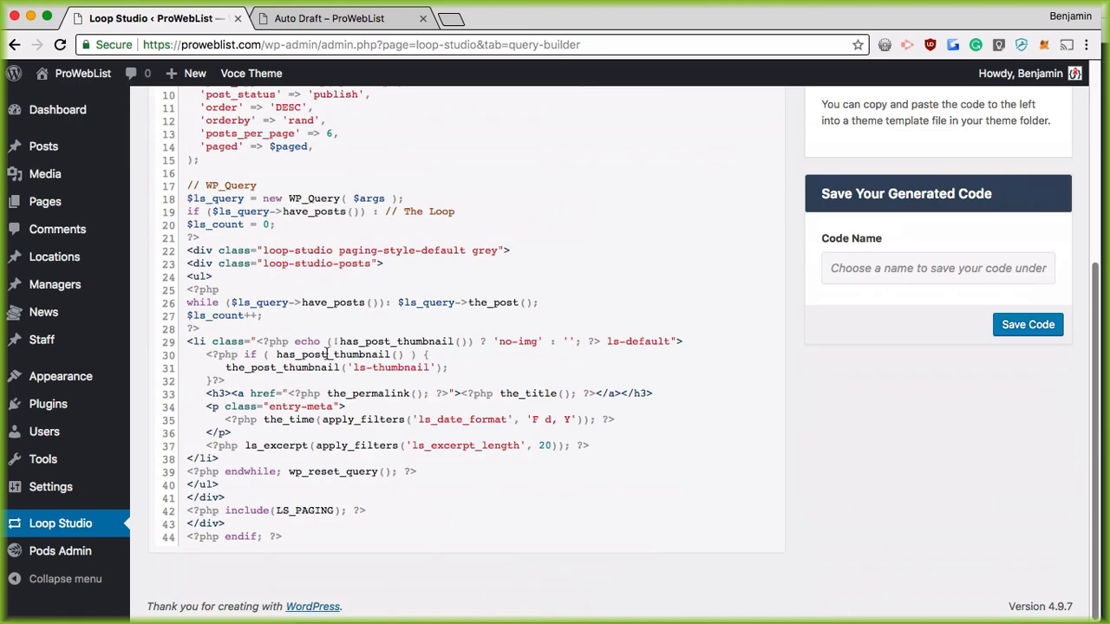
drag(287, 537, 157, 273)
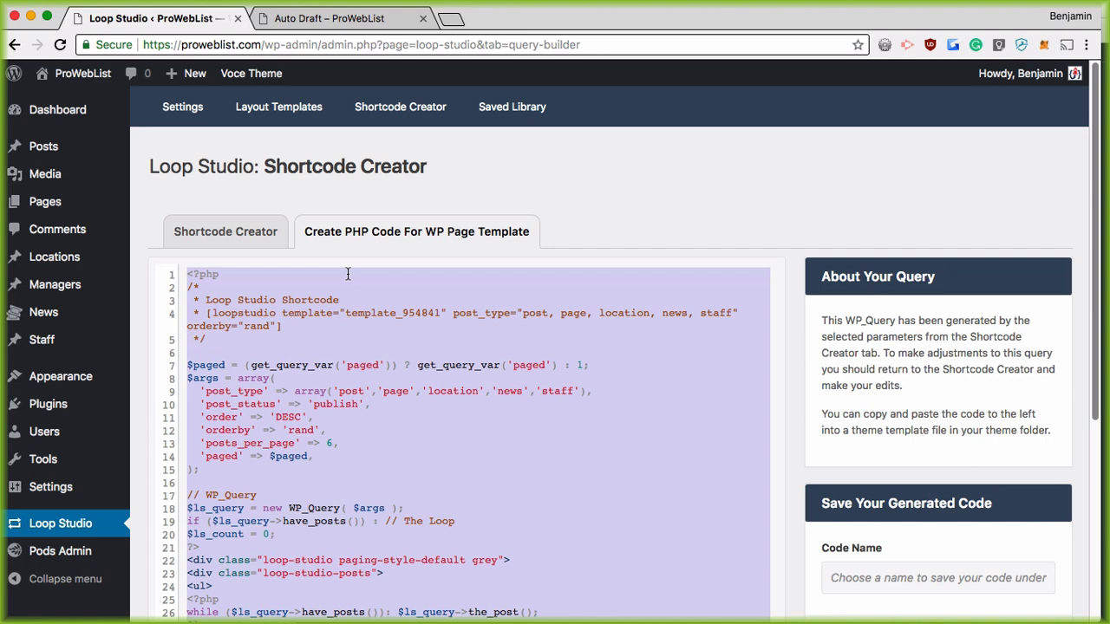
key(super+Tab)
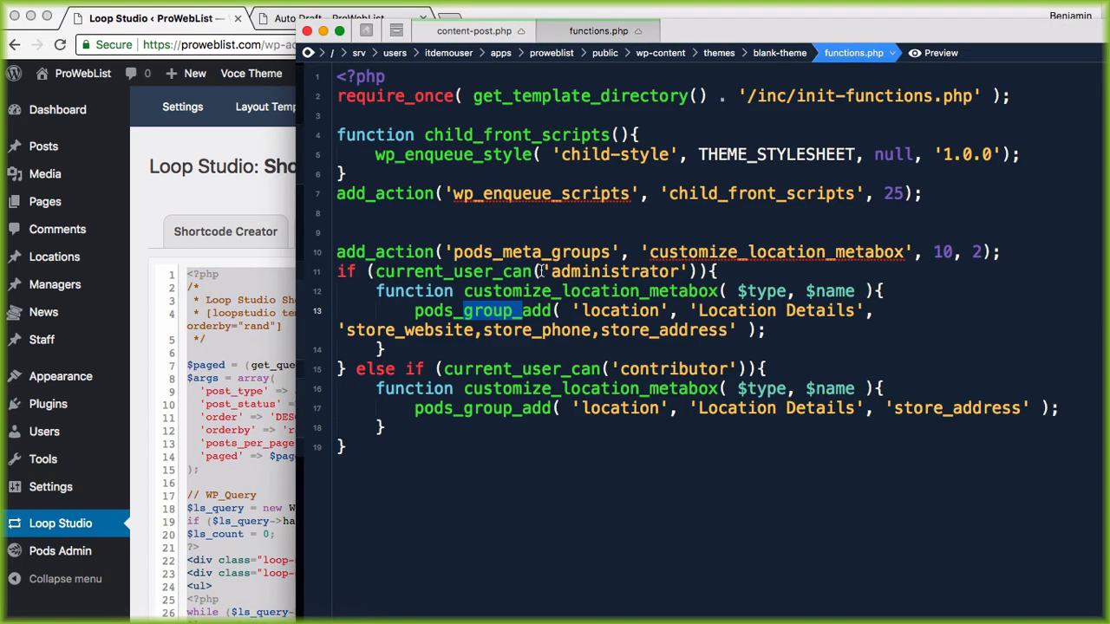
Step: Maximize the editor and open themes/voce-theme/templates/content.php with an enlarged font
double_click(782, 31)
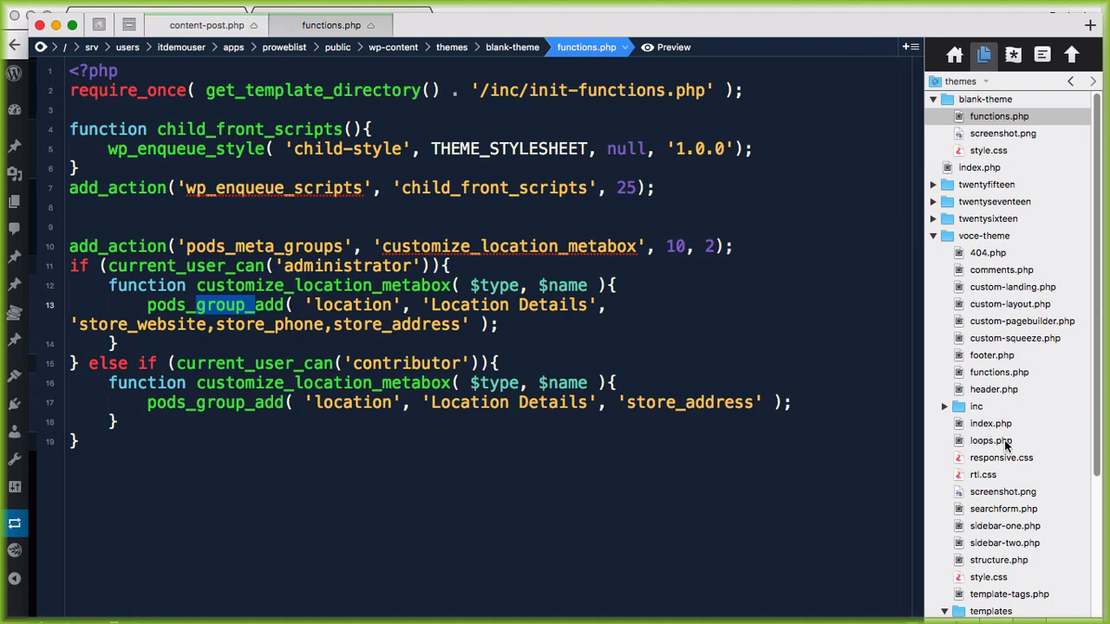
scroll(971, 468, down, 3)
scroll(971, 472, down, 3)
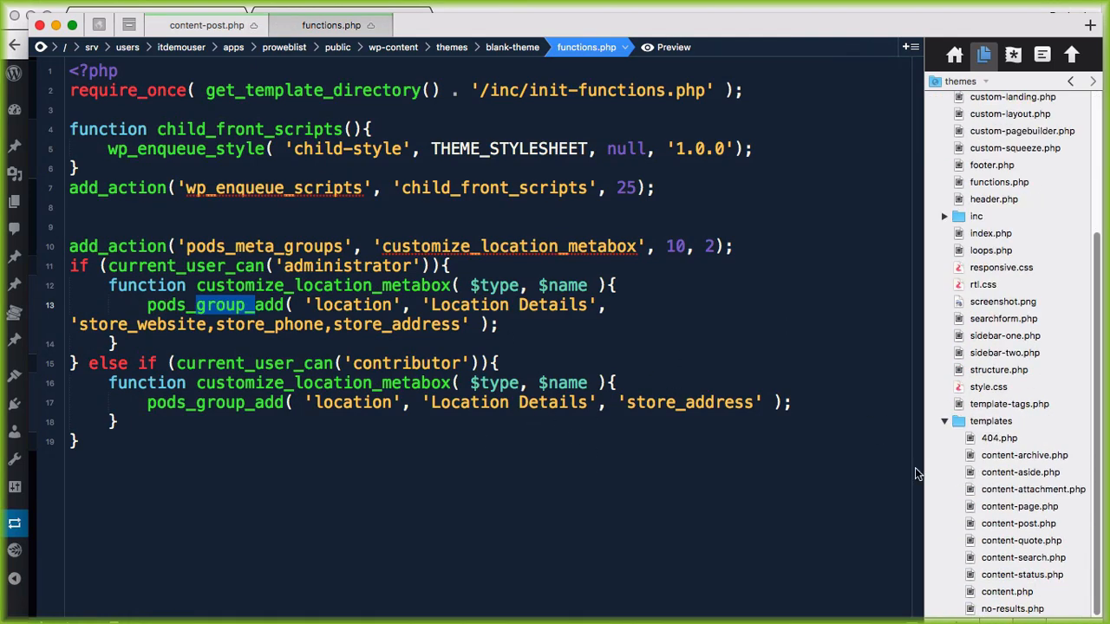
click(1010, 591)
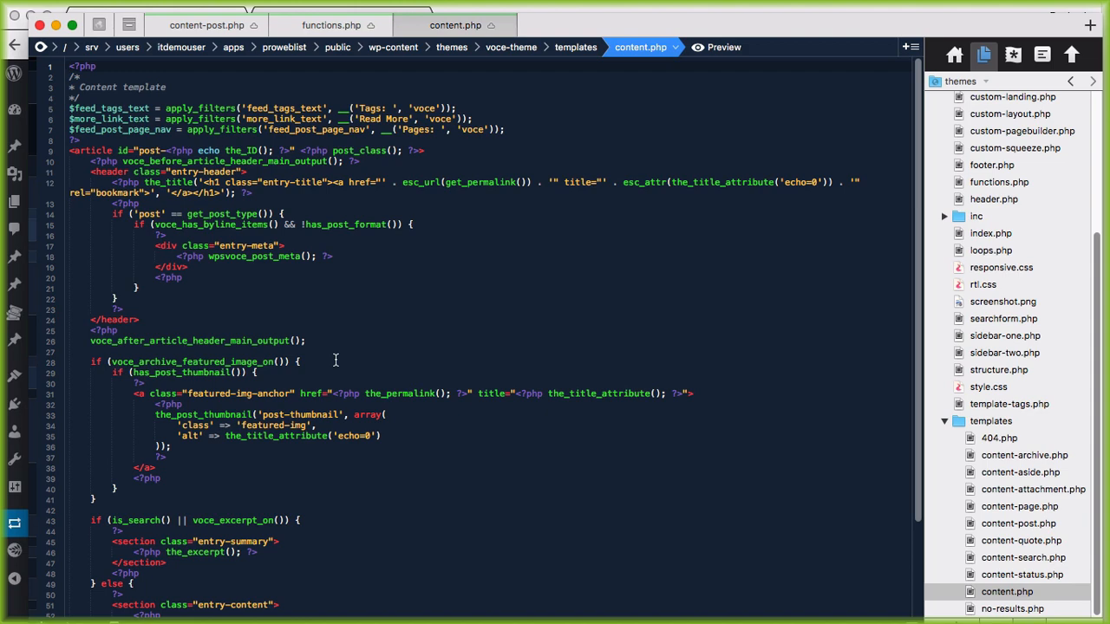
key(super+plus)
key(super+plus)
key(super+plus)
scroll(268, 279, down, 3)
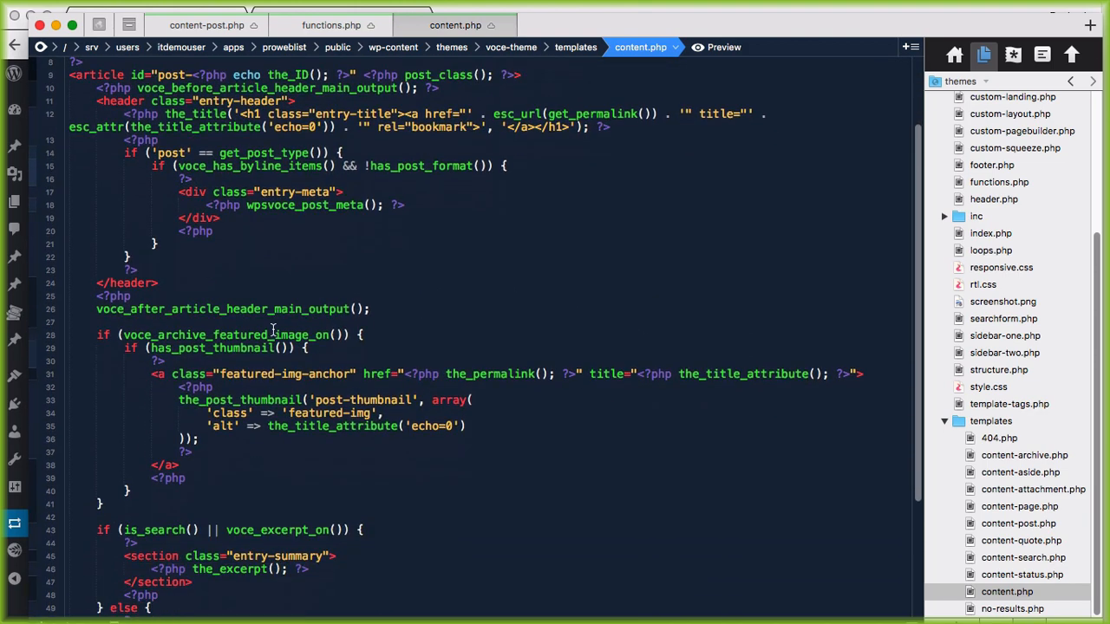
scroll(273, 332, down, 5)
scroll(283, 329, up, 6)
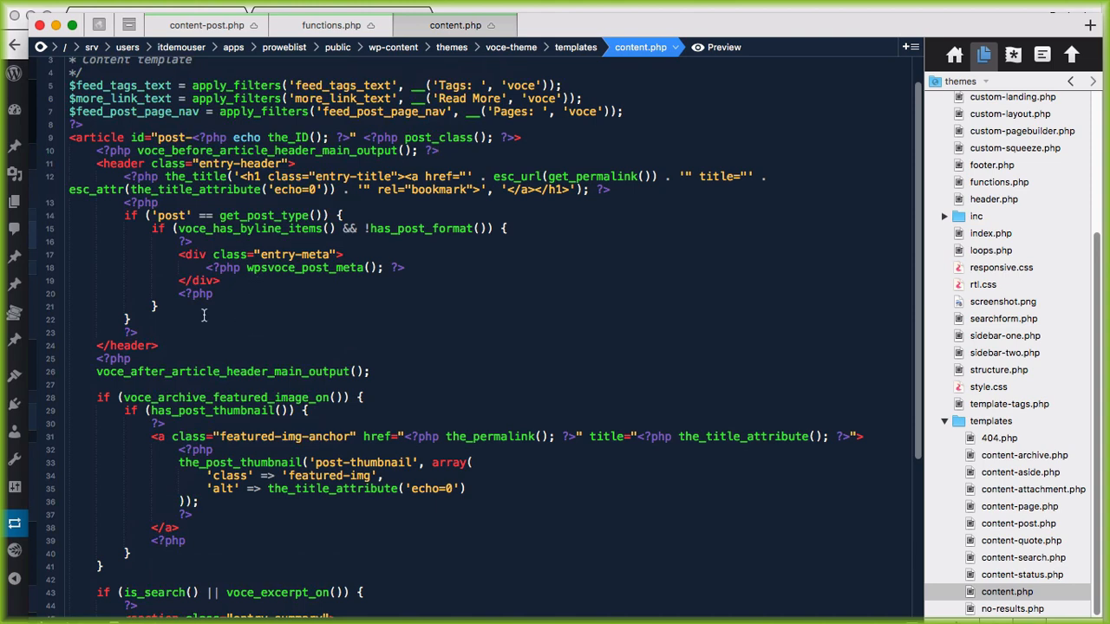
scroll(251, 208, down, 2)
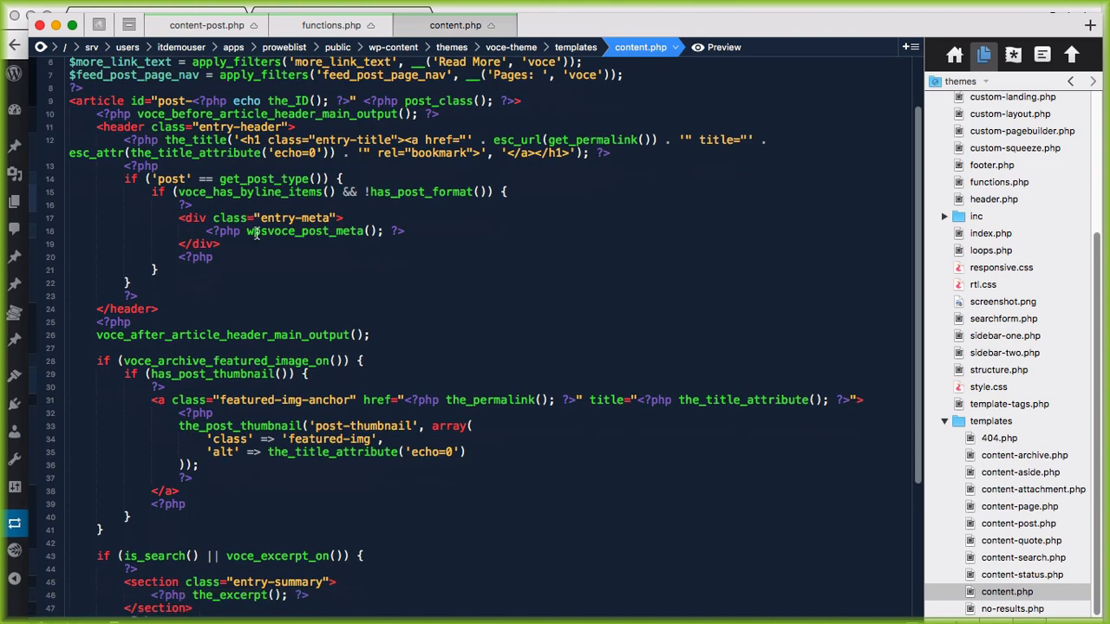
scroll(278, 260, down, 5)
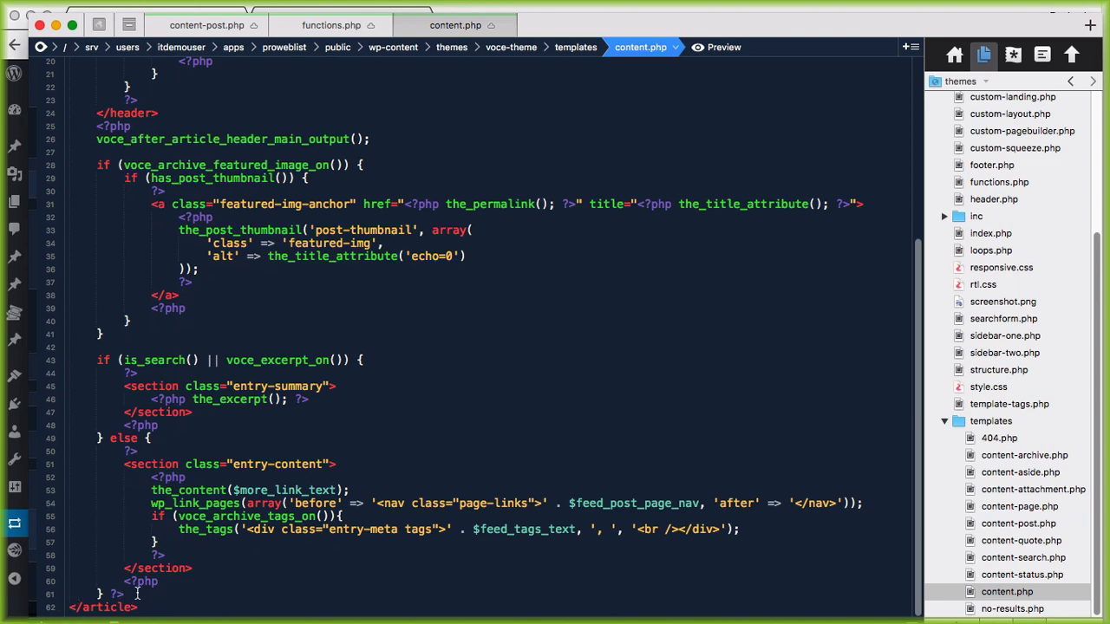
Step: Replace the article body code with the pasted Loop Studio query and check the article tags and post types
drag(136, 594, 86, 202)
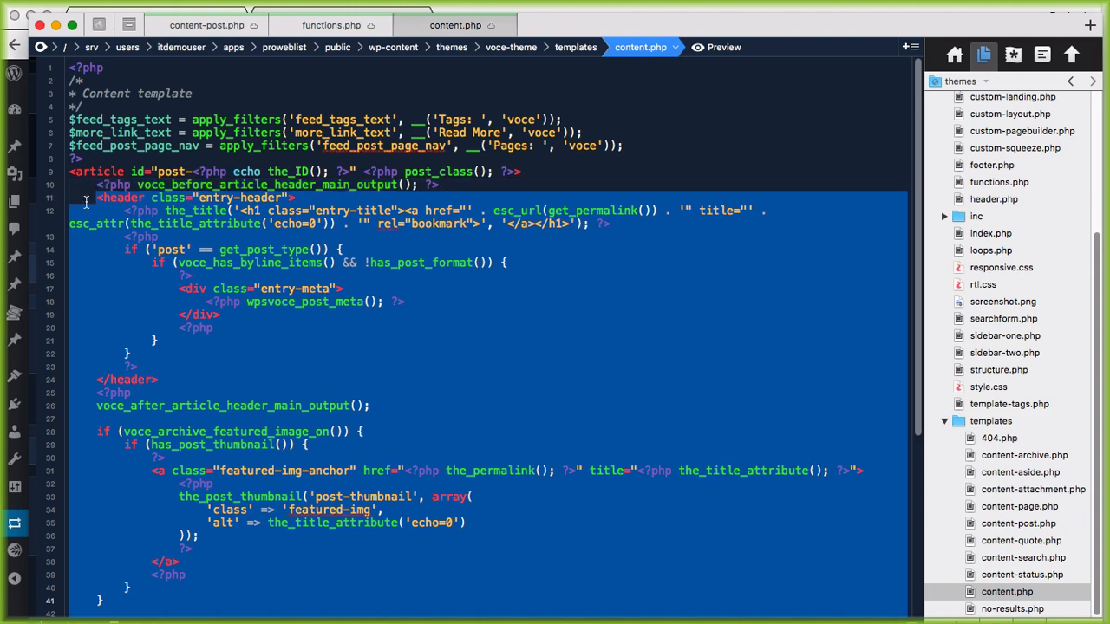
key(ctrl+v)
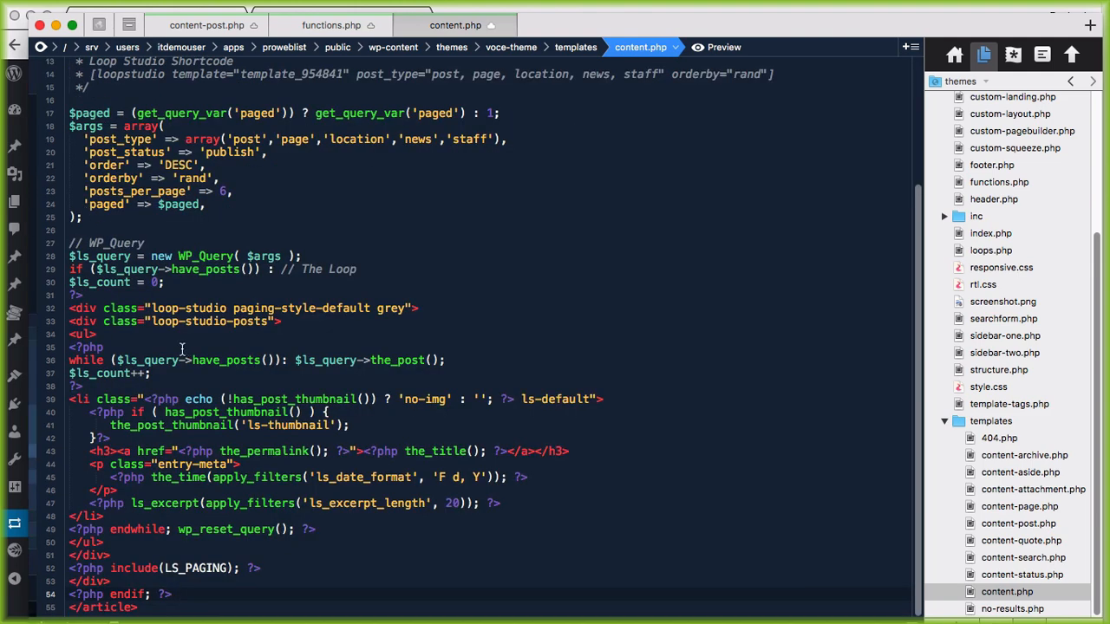
scroll(151, 211, up, 3)
scroll(147, 212, up, 3)
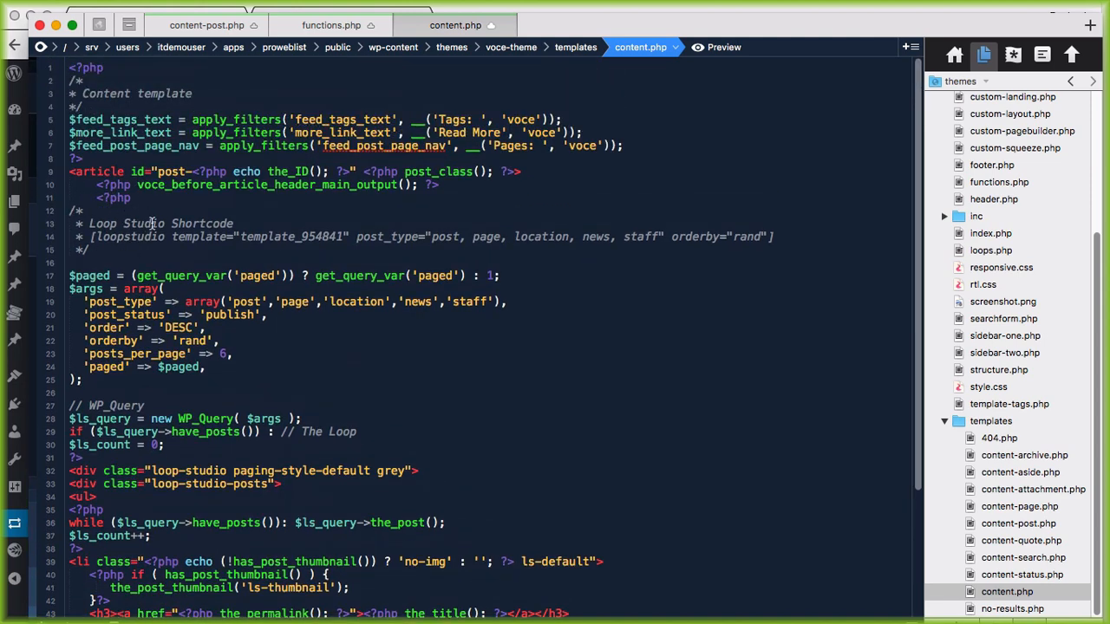
drag(69, 171, 545, 172)
scroll(57, 221, down, 5)
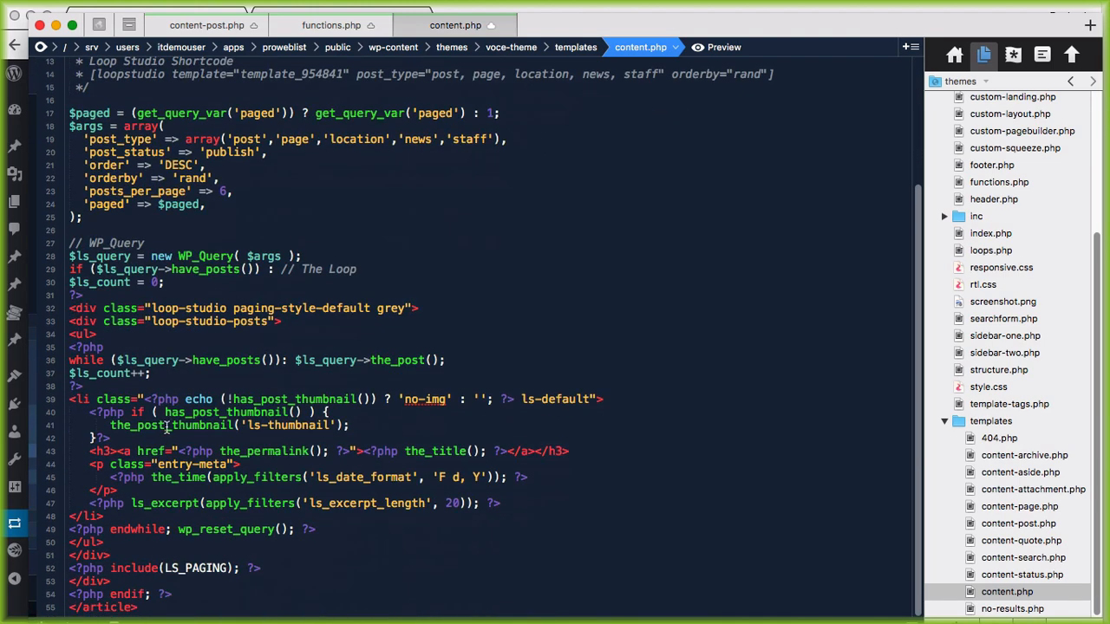
drag(151, 604, 54, 606)
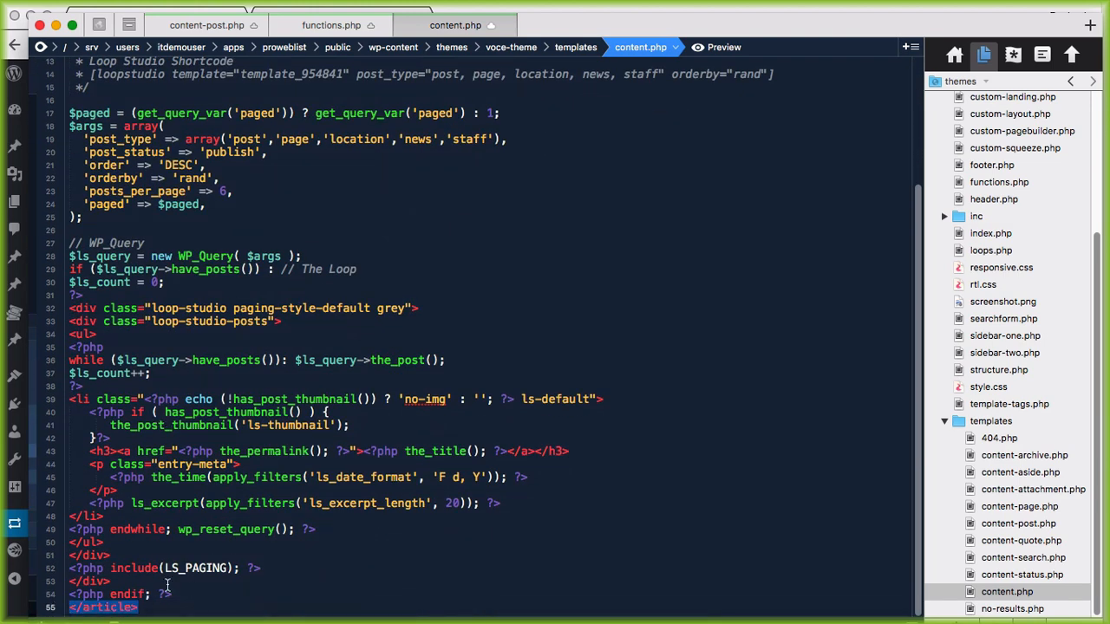
scroll(262, 414, up, 2)
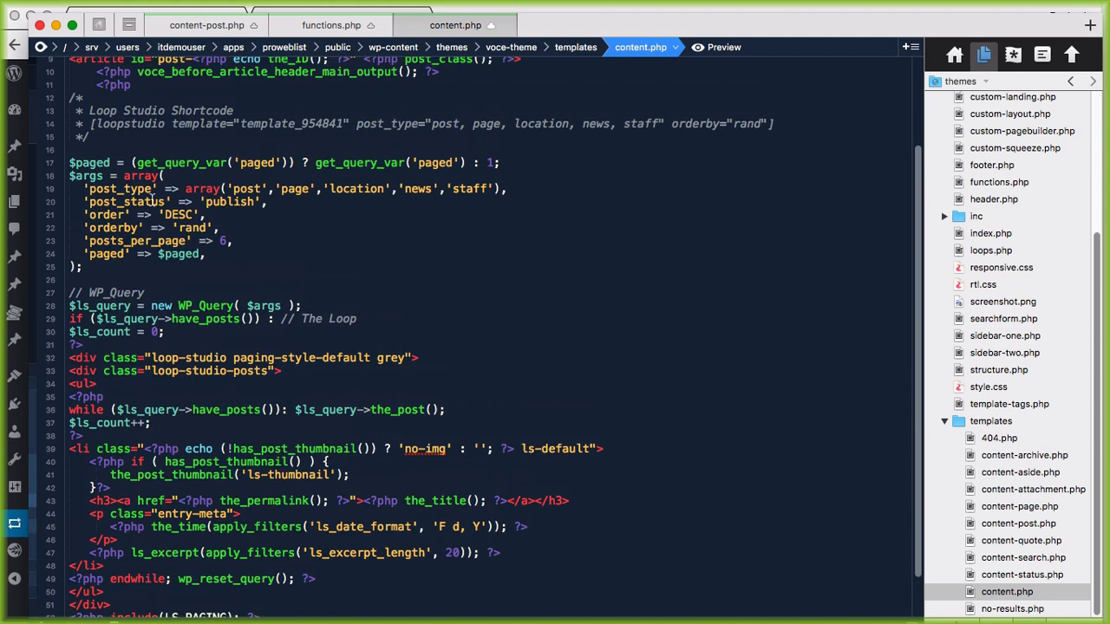
drag(223, 189, 485, 194)
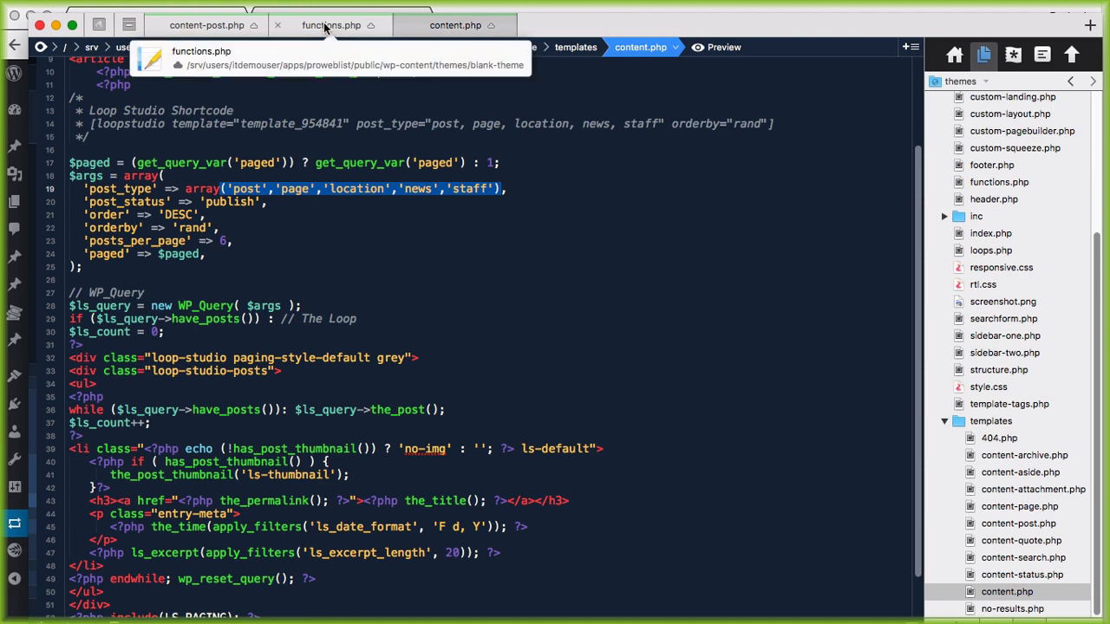
scroll(297, 282, down, 1)
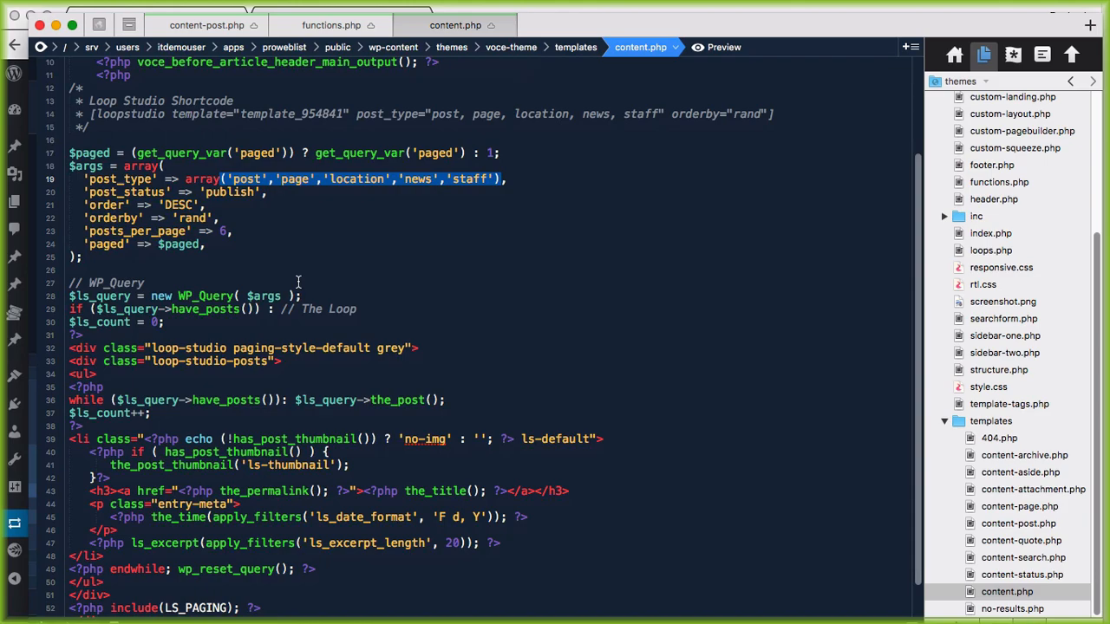
scroll(298, 282, up, 3)
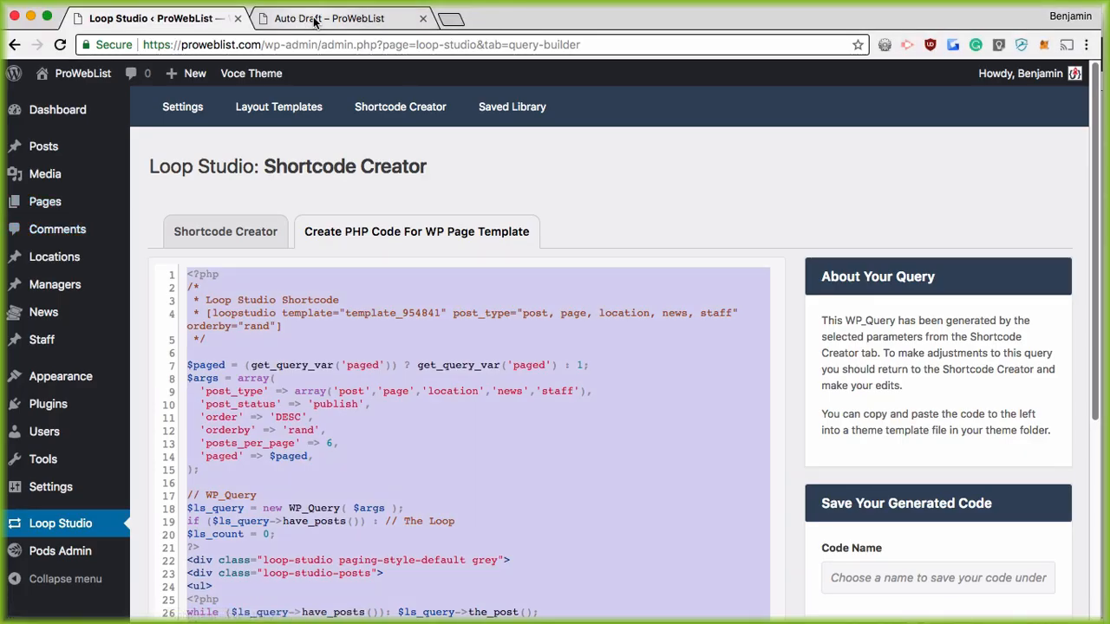
Step: Reload the Auto Draft front-end page and scroll through the mixed post listing
click(315, 21)
click(60, 44)
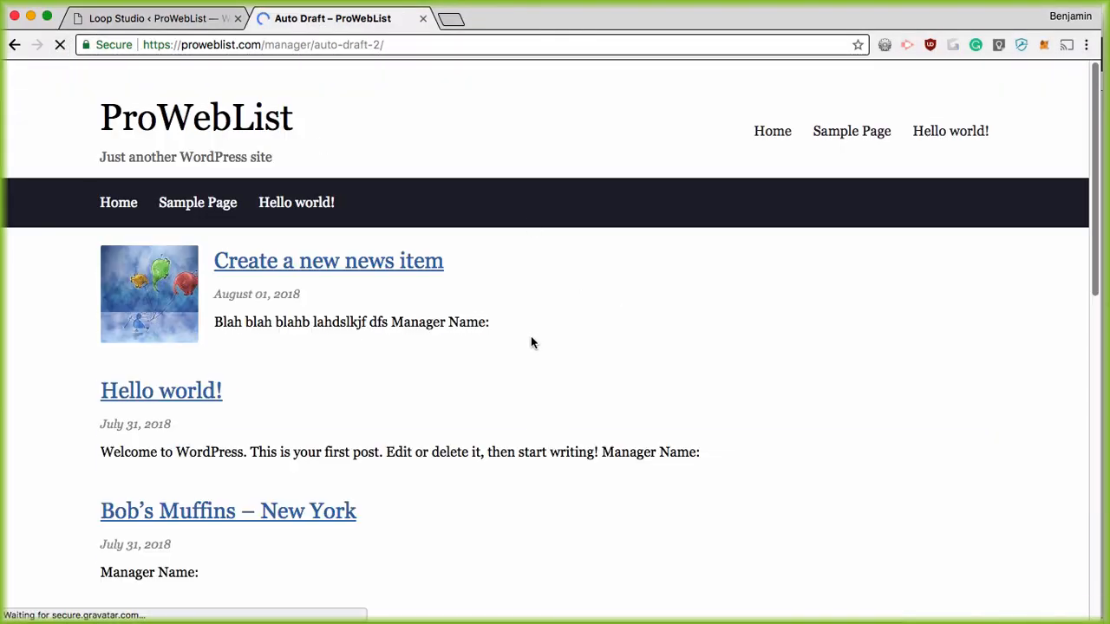
scroll(565, 331, down, 6)
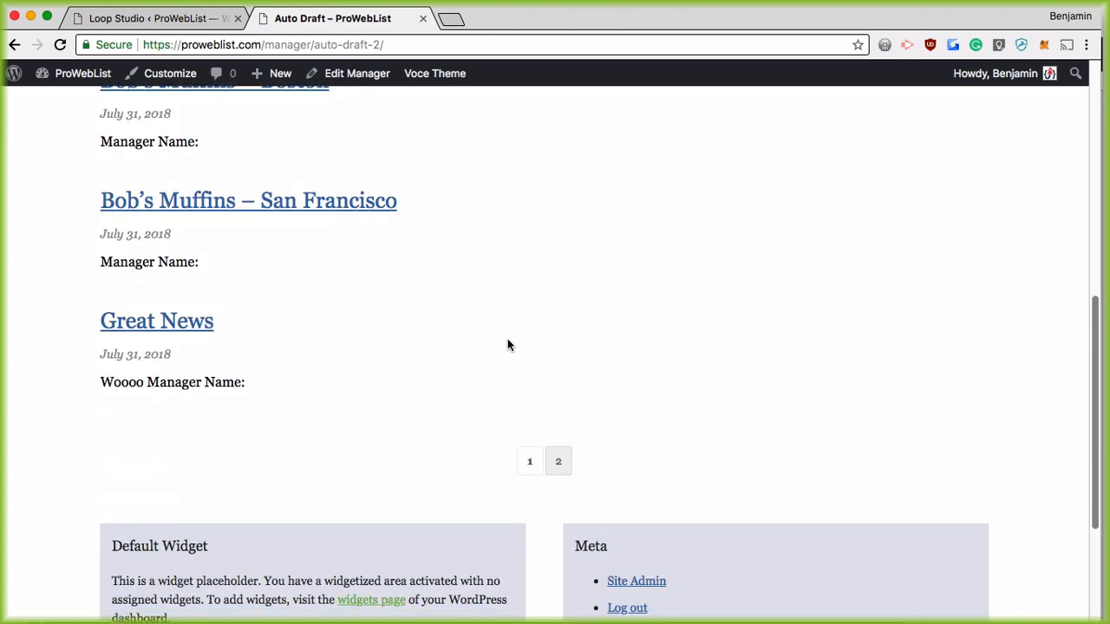
scroll(507, 345, up, 6)
scroll(359, 260, down, 5)
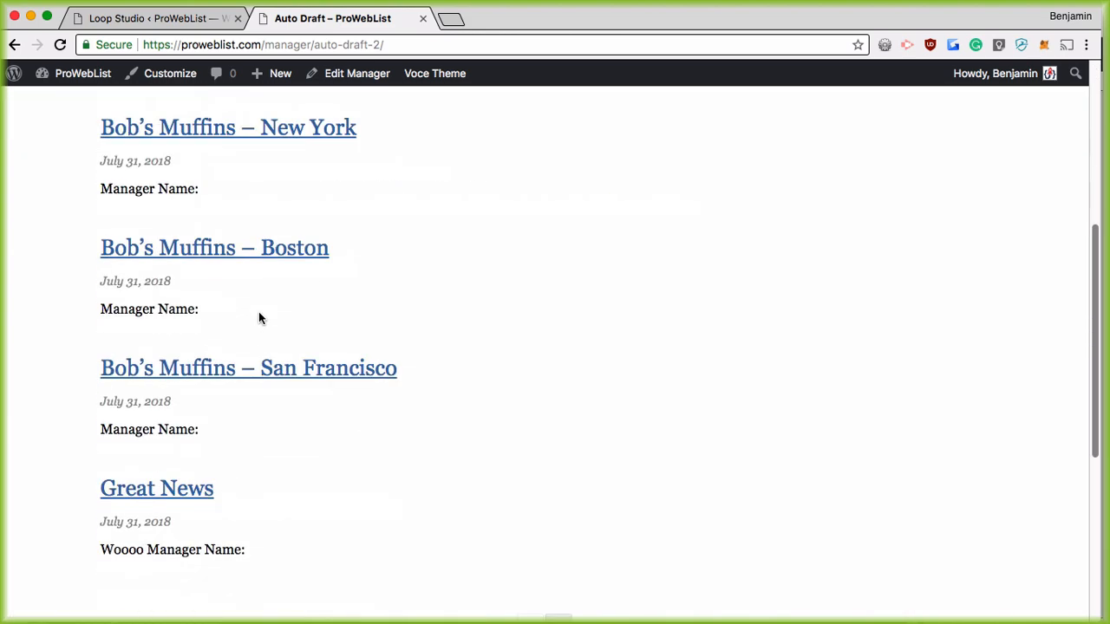
scroll(260, 330, down, 3)
scroll(265, 342, up, 7)
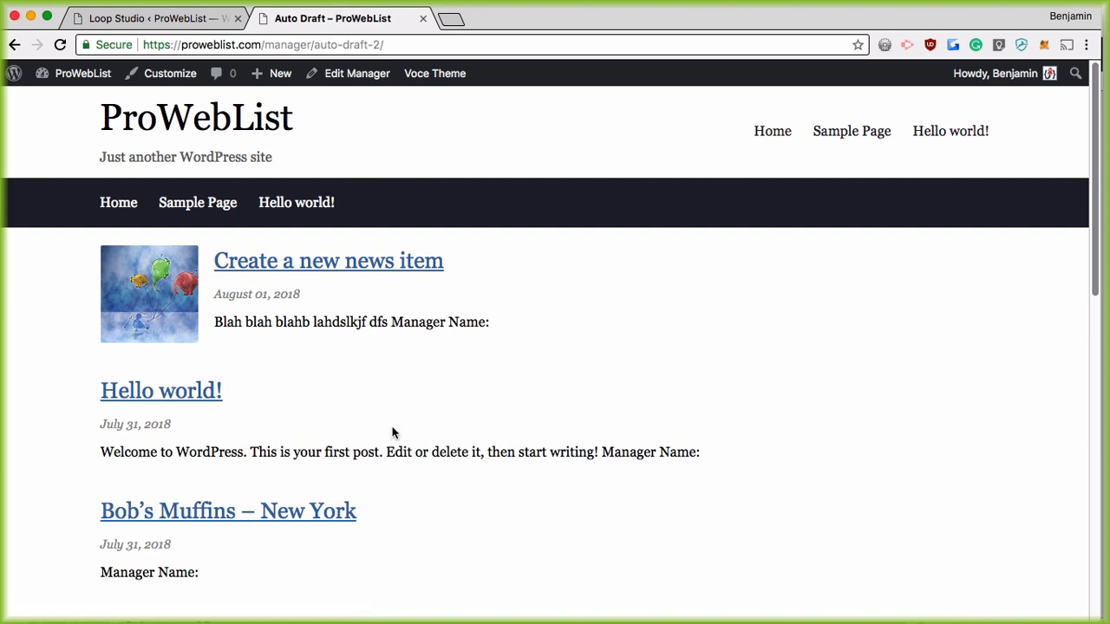
scroll(379, 399, down, 1)
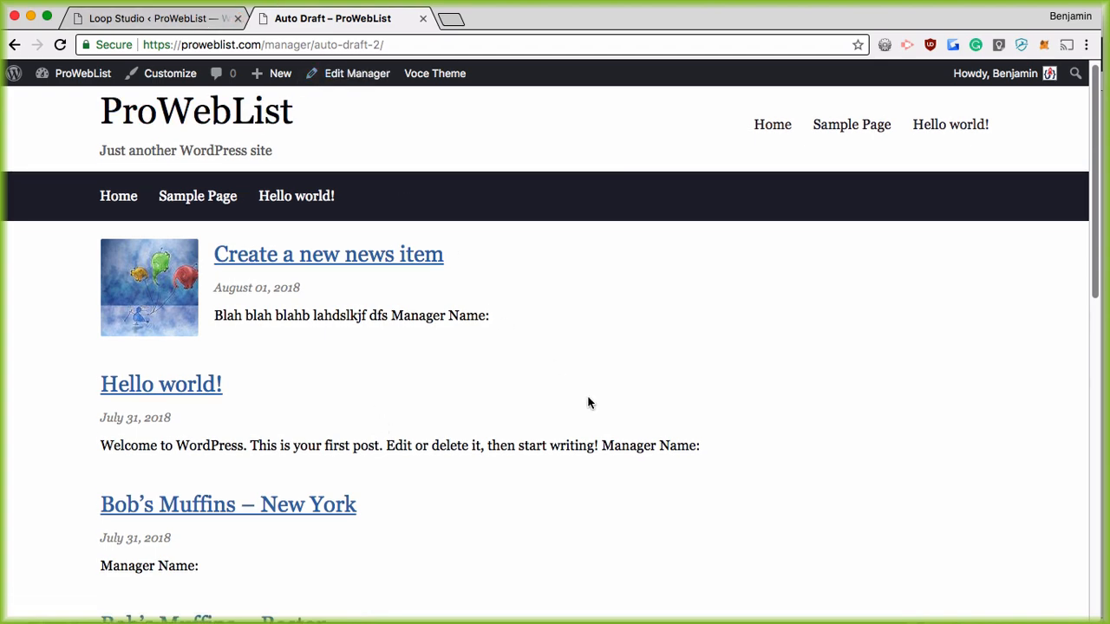
scroll(545, 404, down, 1)
scroll(545, 404, down, 10)
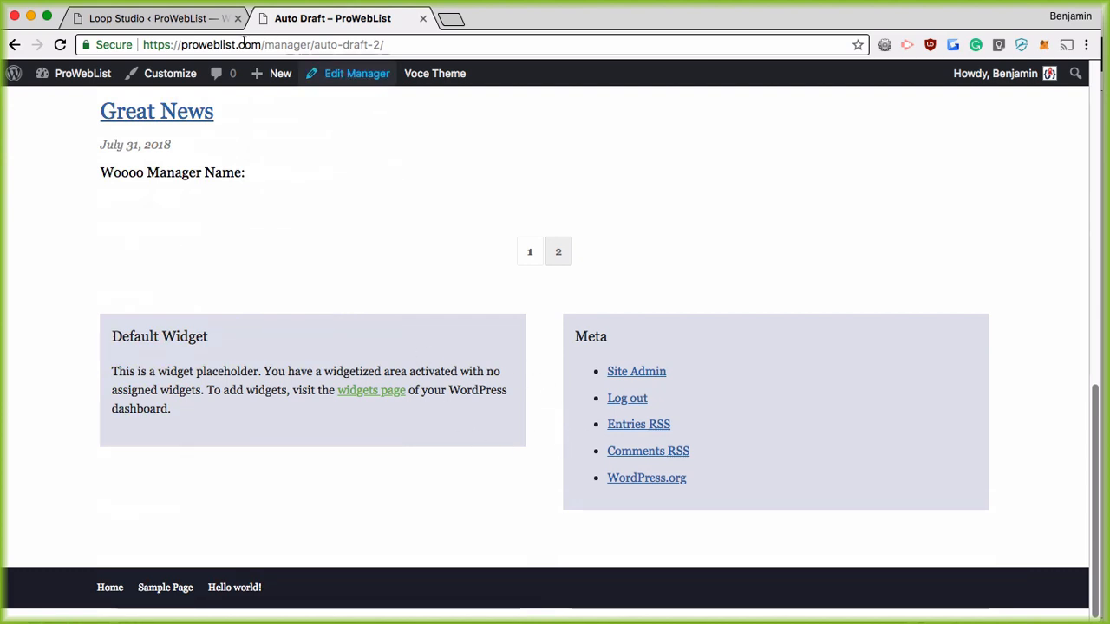
Step: Return to the Loop Studio generated-code tab and go to the admin Dashboard
click(154, 20)
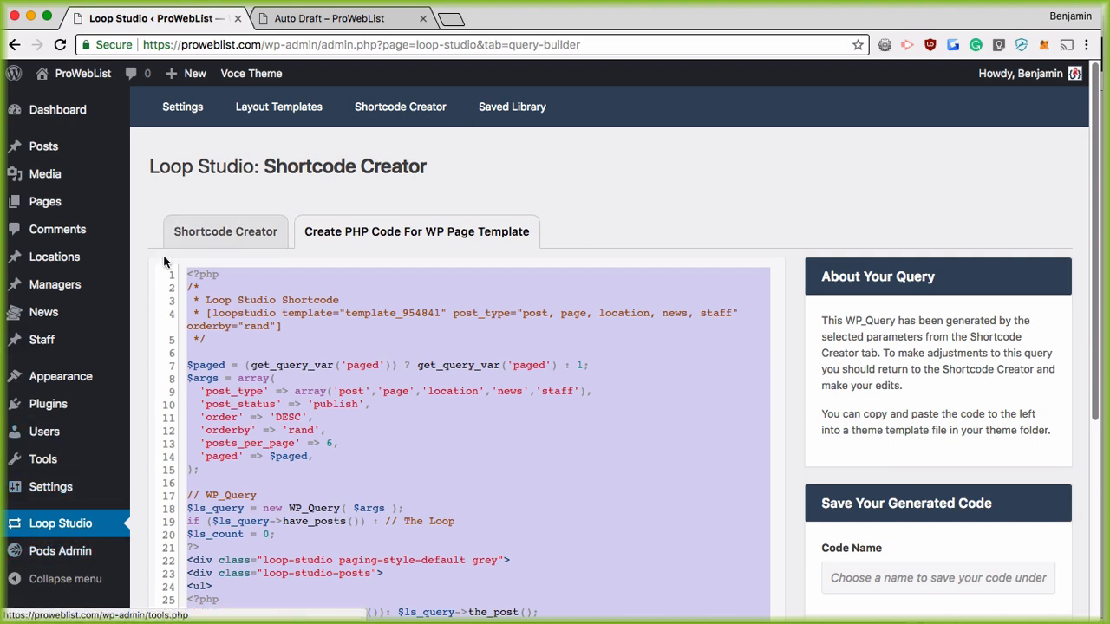
scroll(161, 278, down, 3)
scroll(152, 294, down, 4)
scroll(149, 490, up, 7)
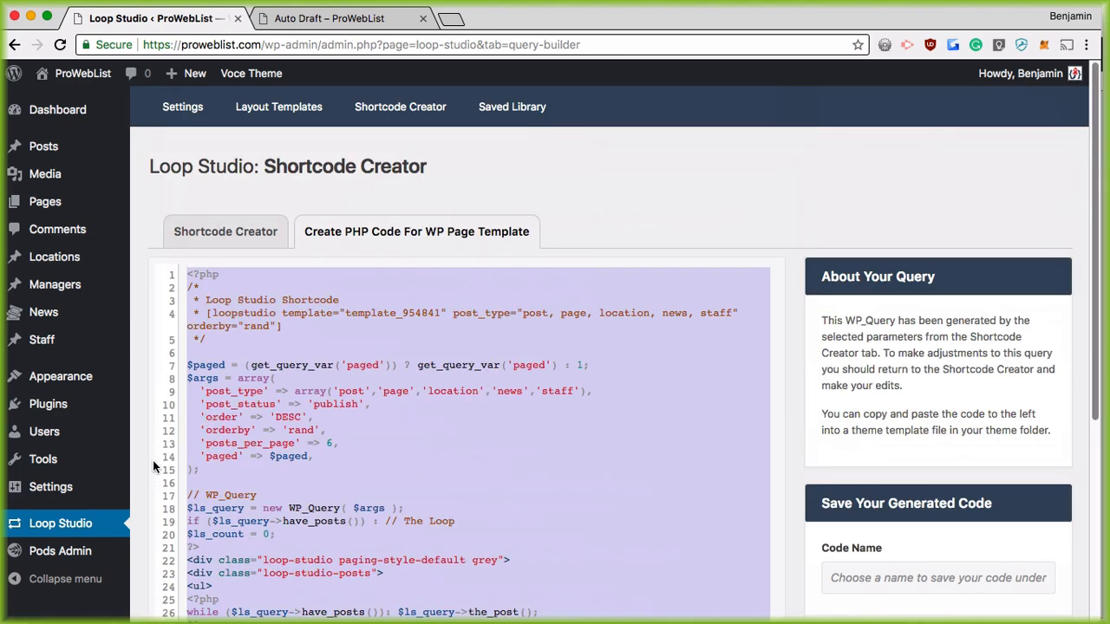
click(54, 111)
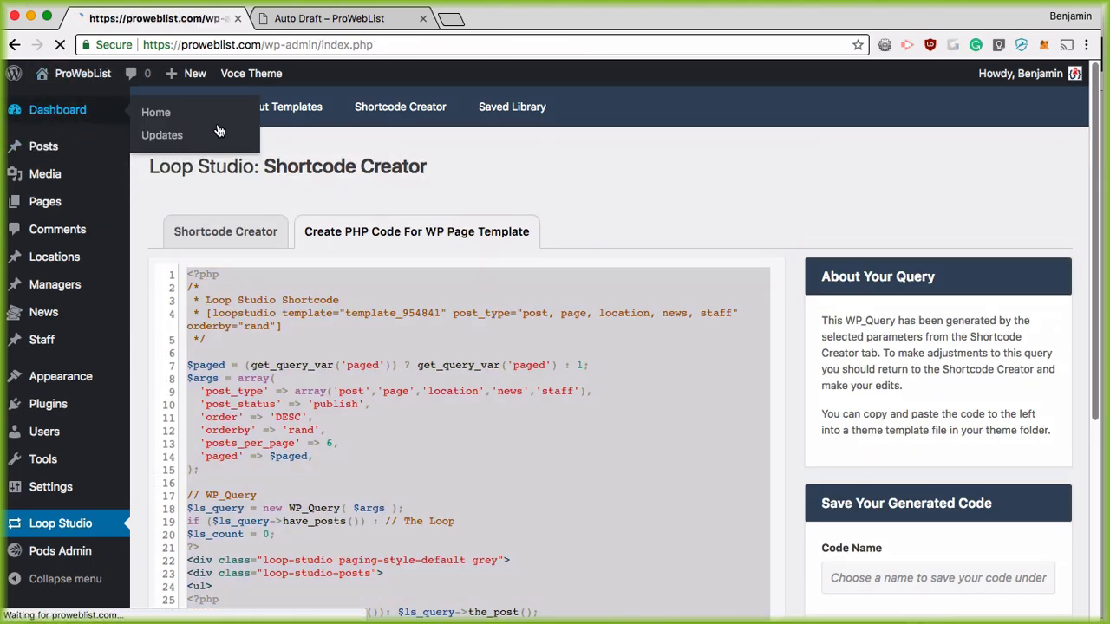
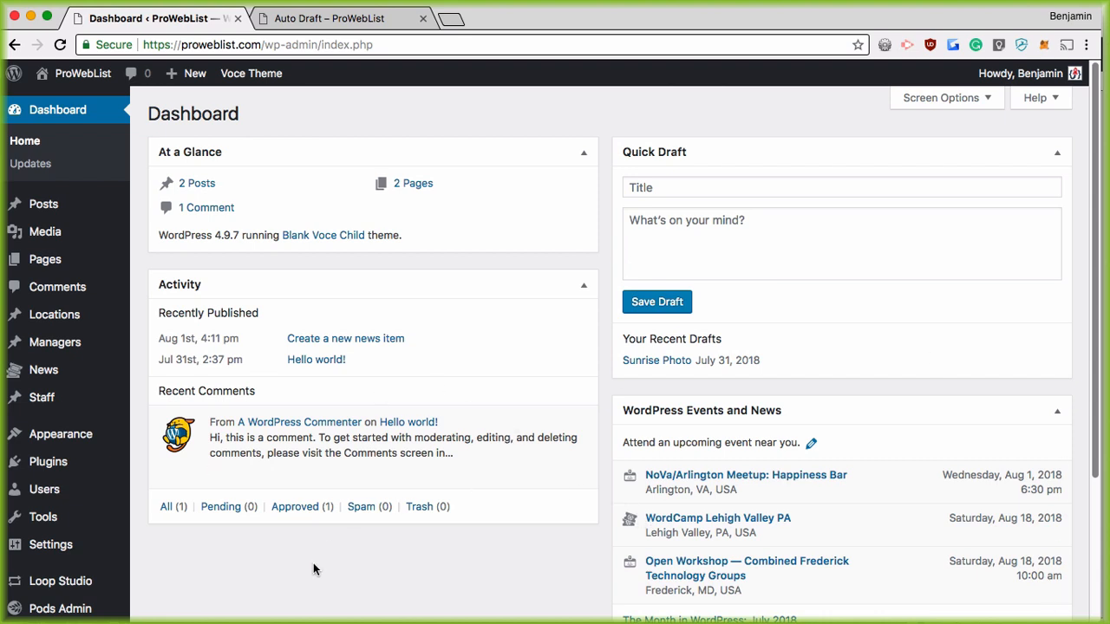
Step: Open the Managers list and close the leftover Auto Draft tab
scroll(556, 515, down, 1)
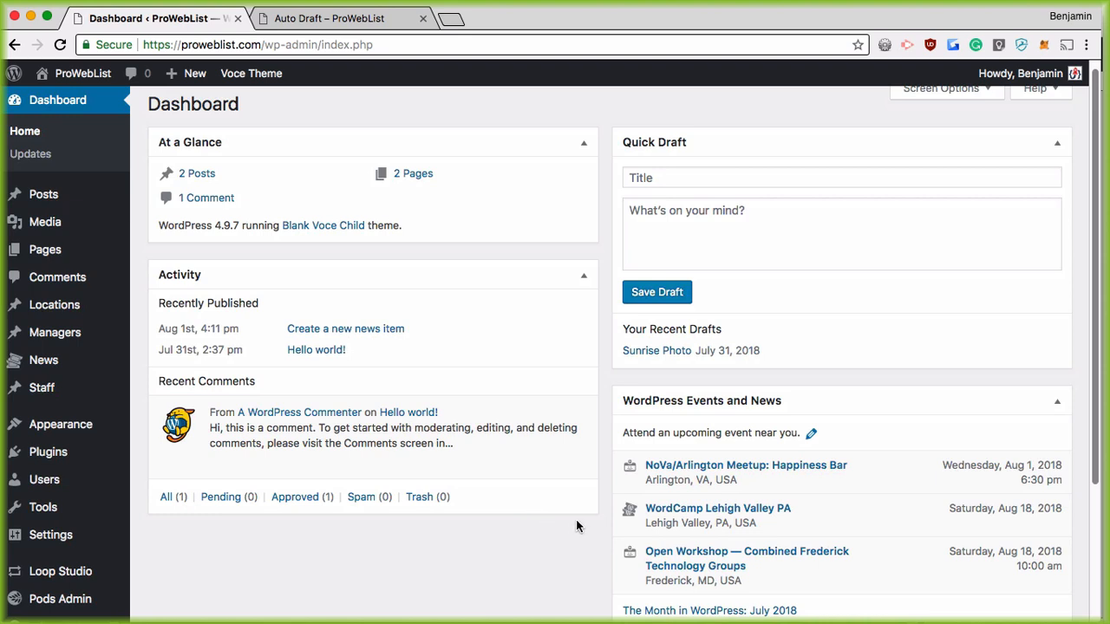
scroll(322, 459, down, 5)
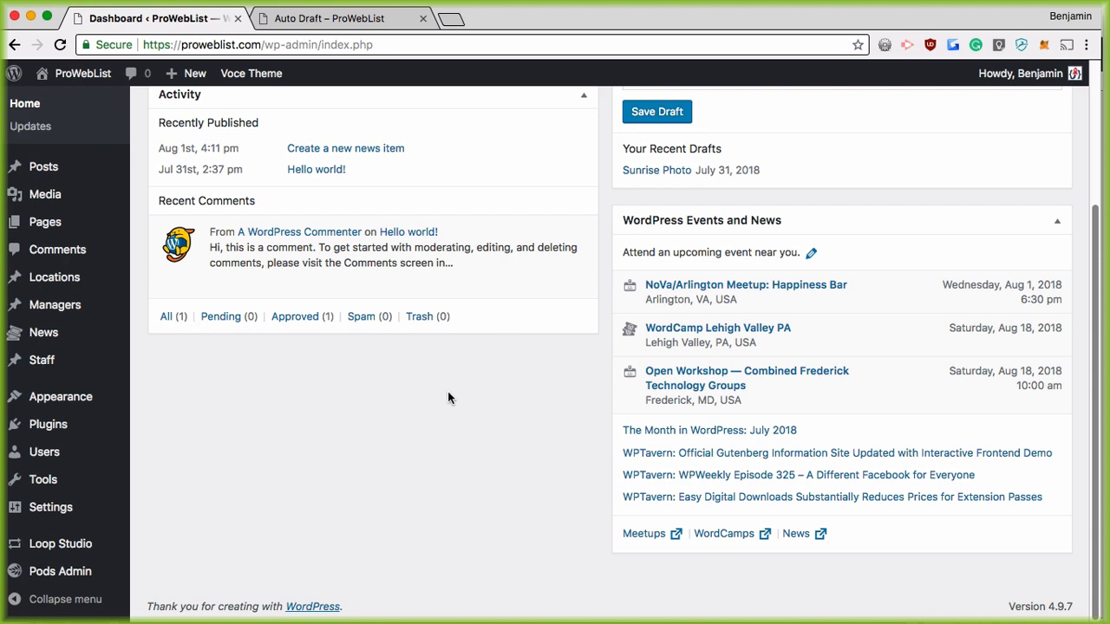
click(69, 305)
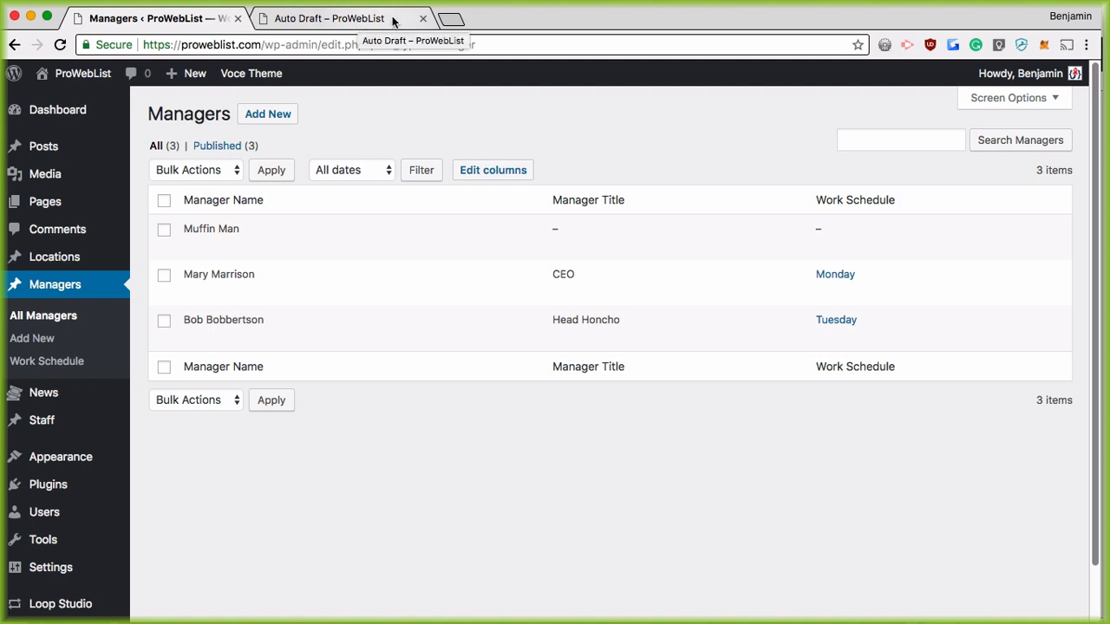
click(422, 19)
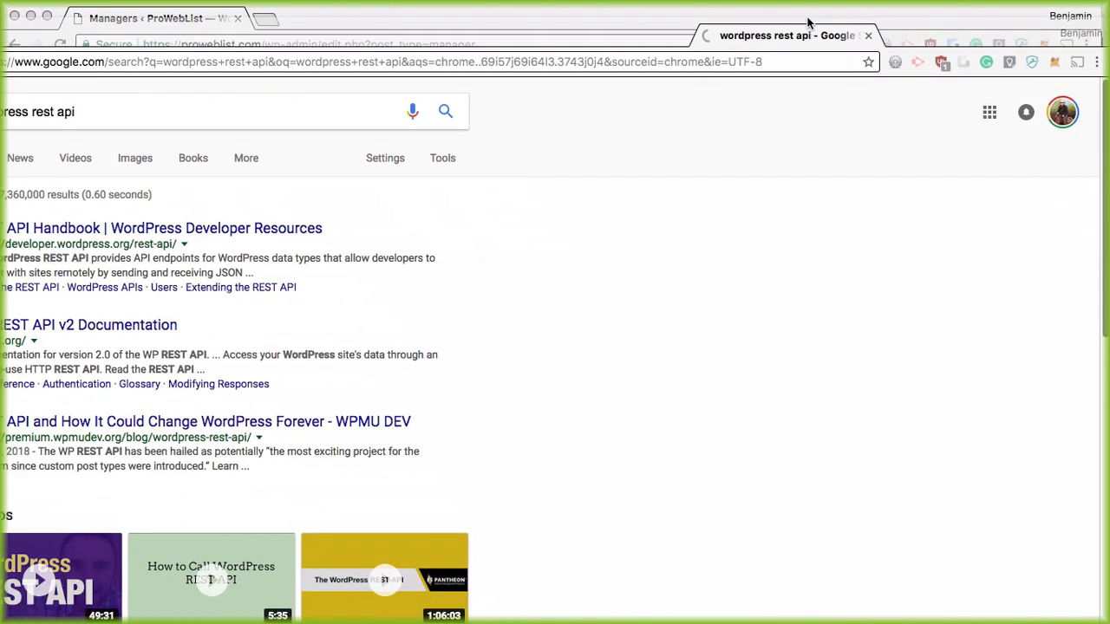
Step: Open the REST API Handbook search result and skim its introduction page
click(345, 213)
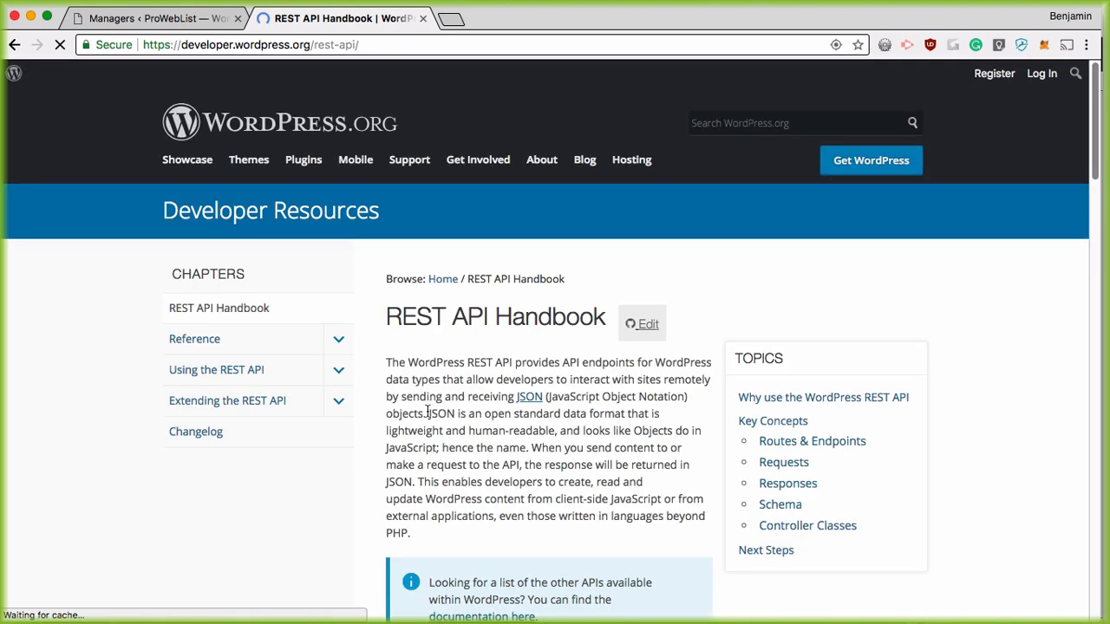
click(379, 48)
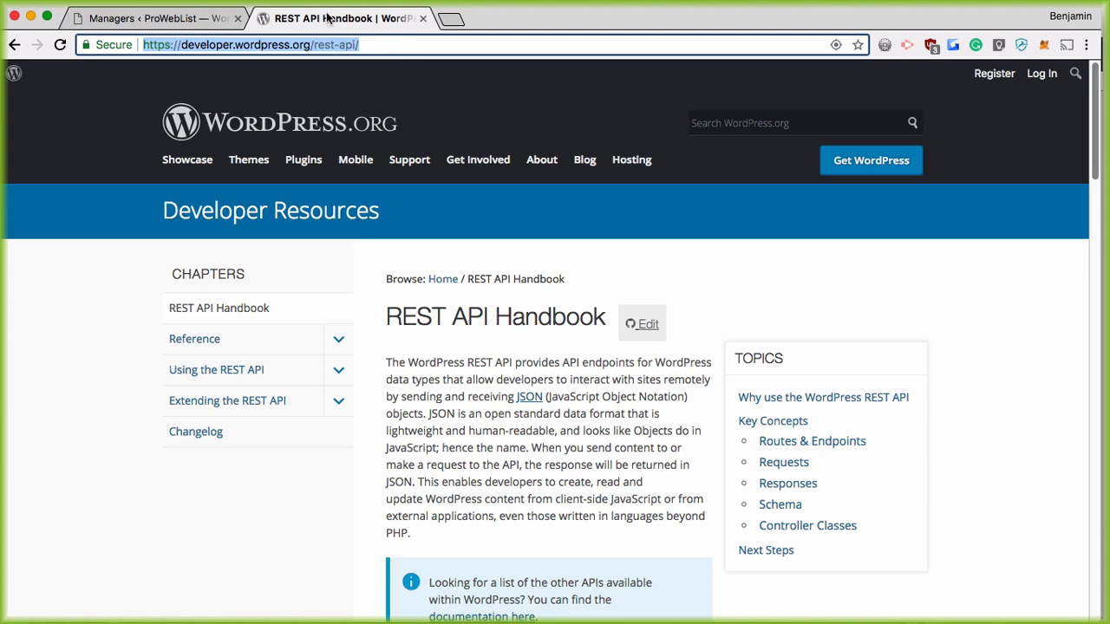
scroll(521, 299, down, 5)
scroll(536, 343, down, 2)
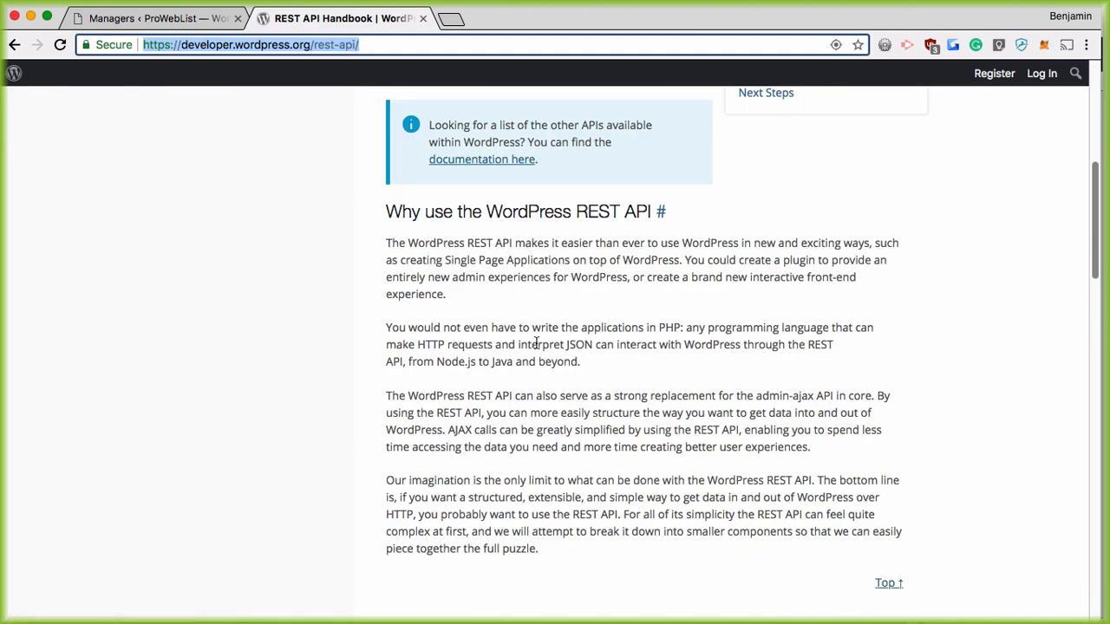
scroll(535, 346, up, 1)
scroll(535, 346, up, 6)
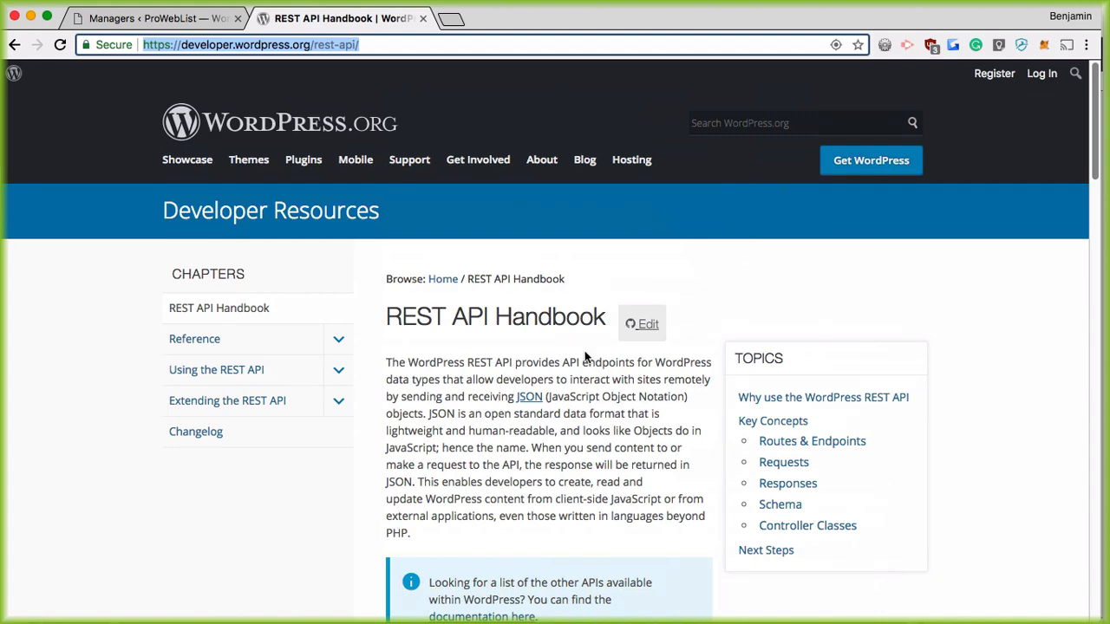
Step: Review the Routes & Endpoints section, then go to the Using the REST API chapter
click(799, 442)
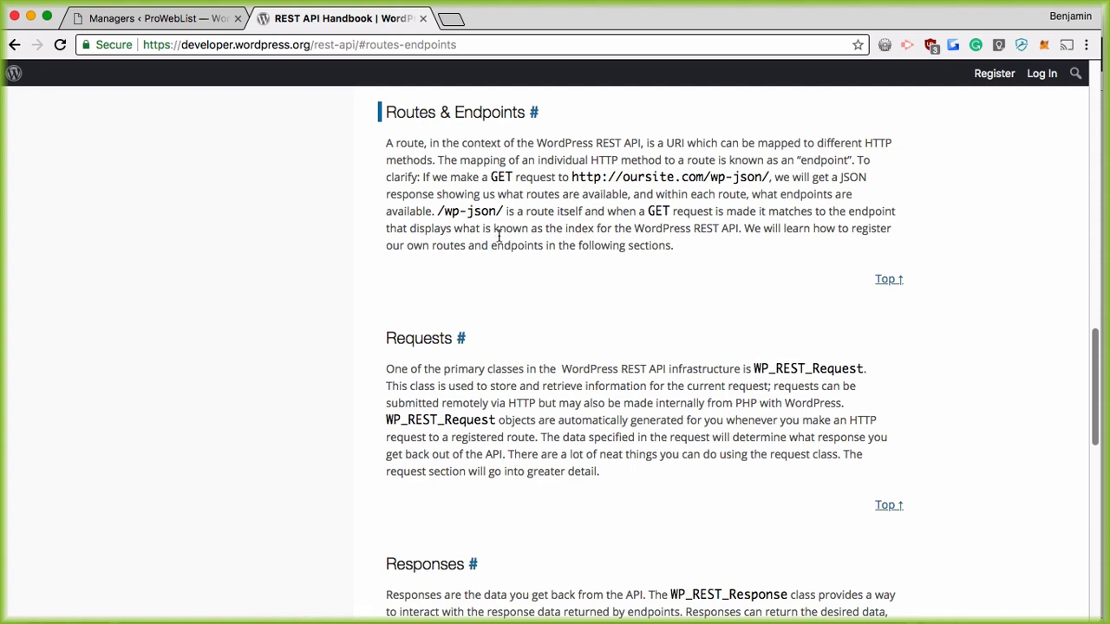
scroll(555, 257, up, 15)
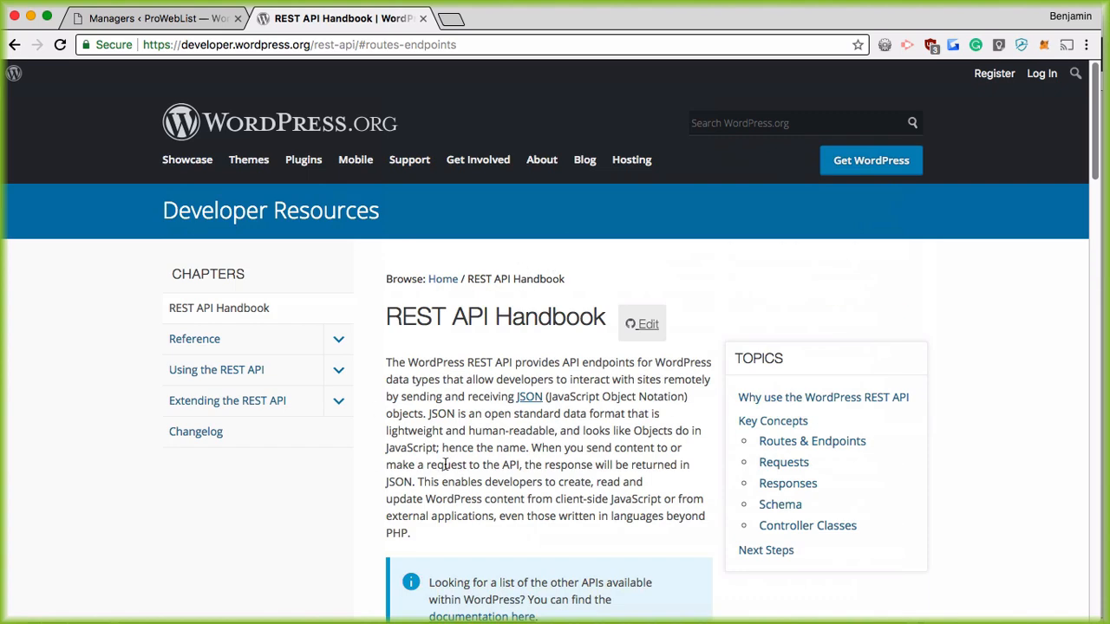
click(241, 373)
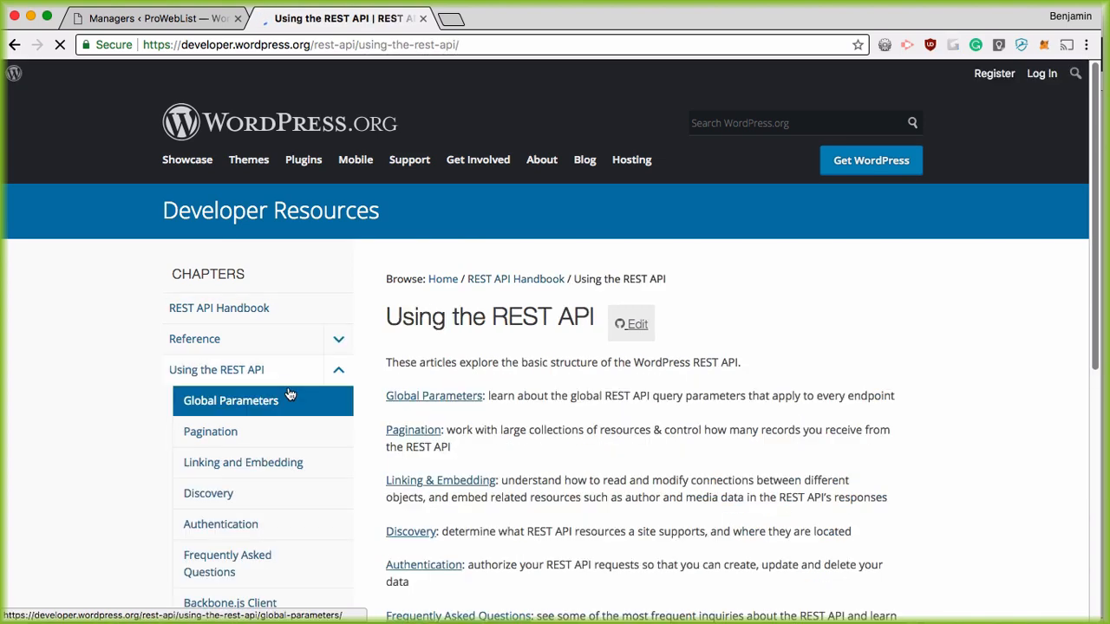
Step: Open Global Parameters, highlight the /wp-json/wp/v2/posts/ route, and return to the Managers tab
scroll(278, 329, down, 2)
click(273, 310)
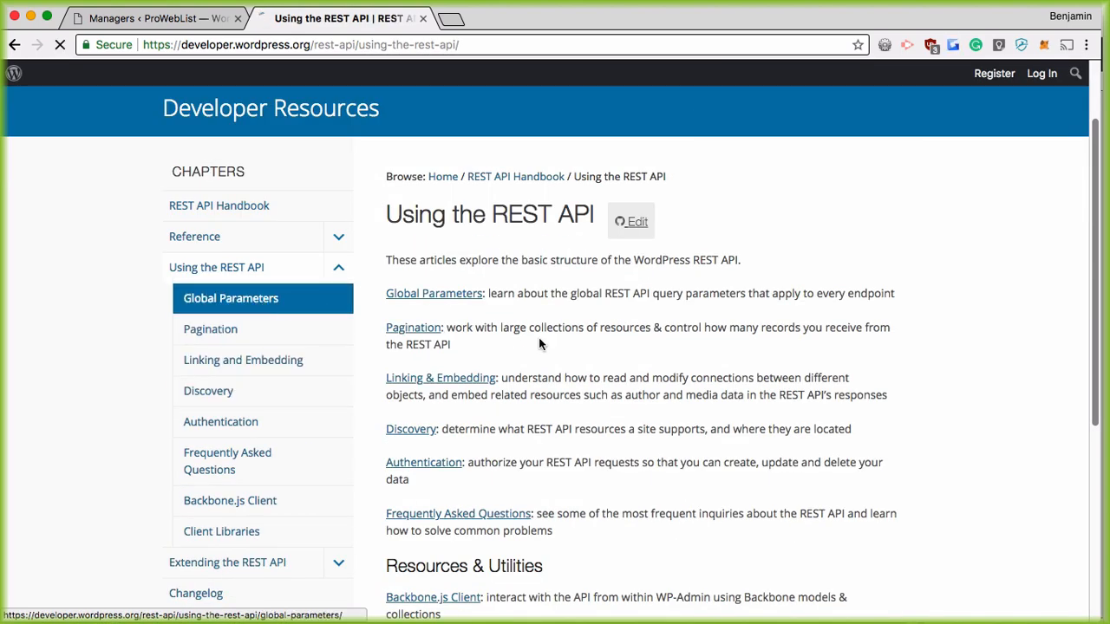
scroll(613, 397, down, 9)
scroll(613, 396, down, 5)
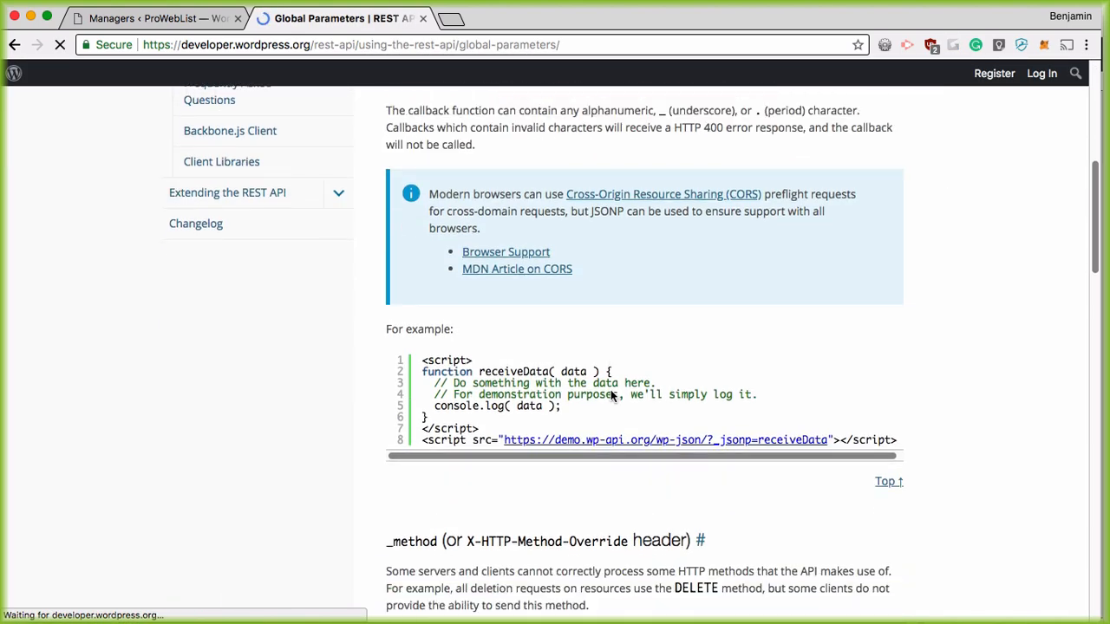
scroll(587, 392, down, 8)
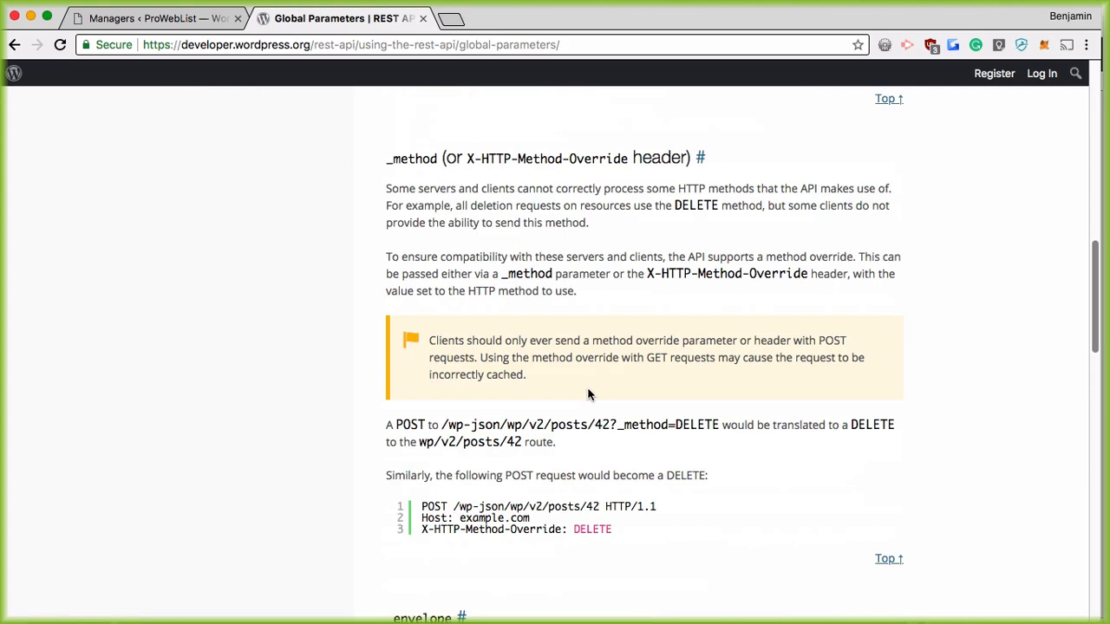
scroll(586, 390, up, 2)
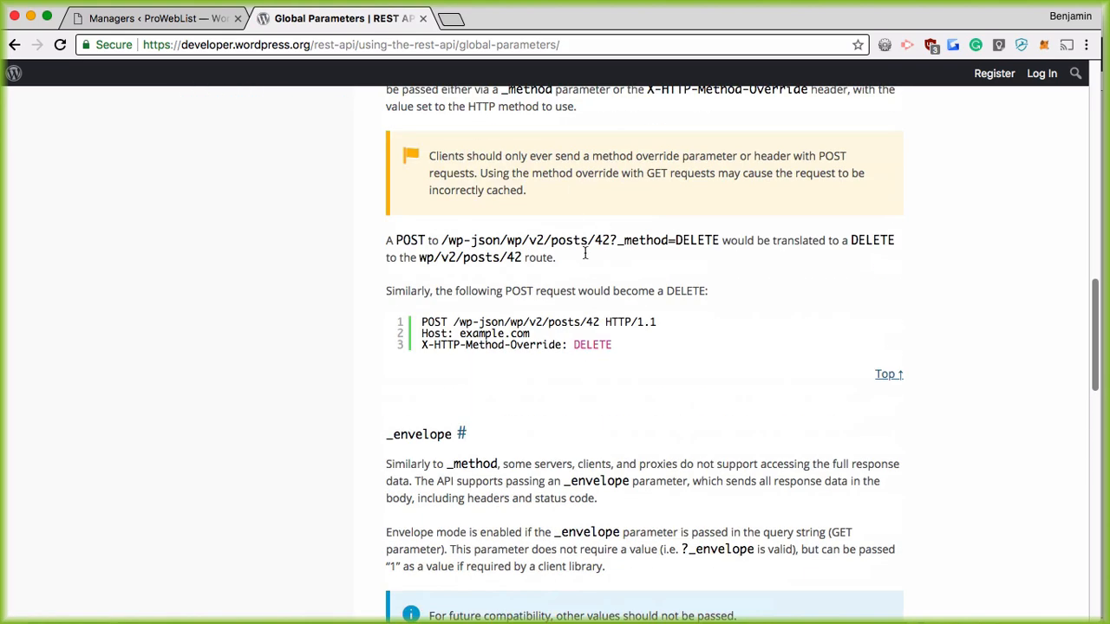
drag(441, 240, 595, 240)
key(super+c)
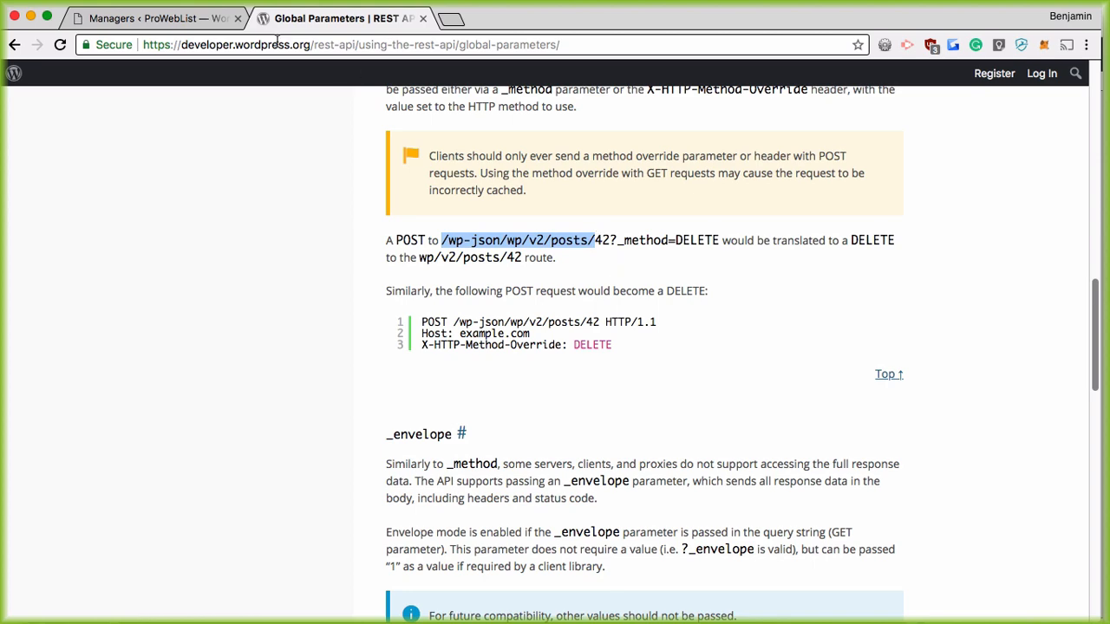
click(134, 12)
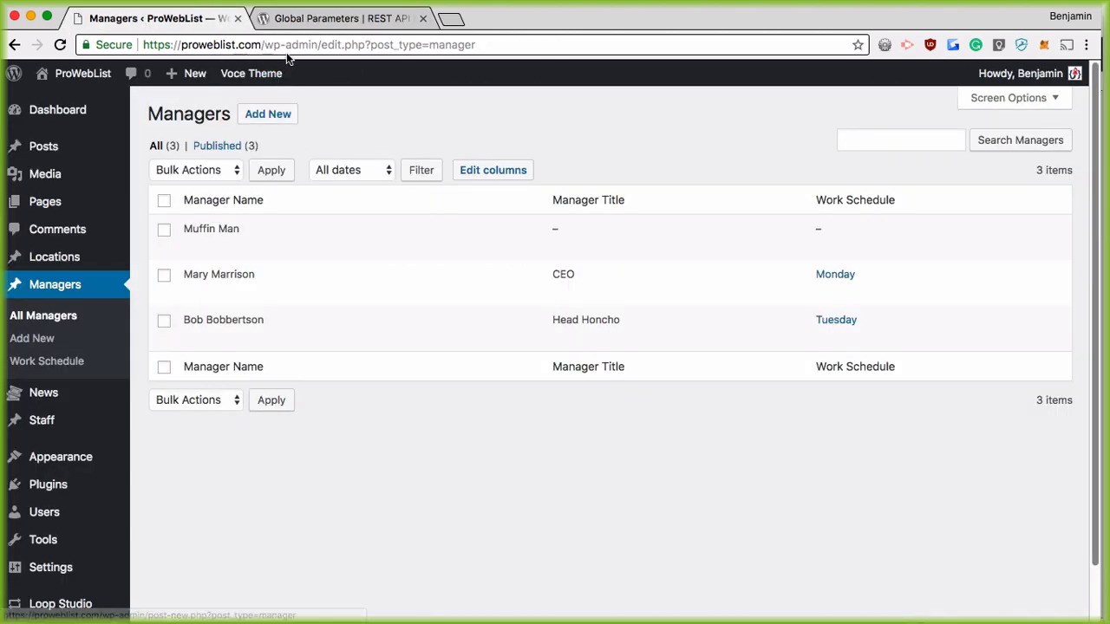
drag(262, 44, 632, 55)
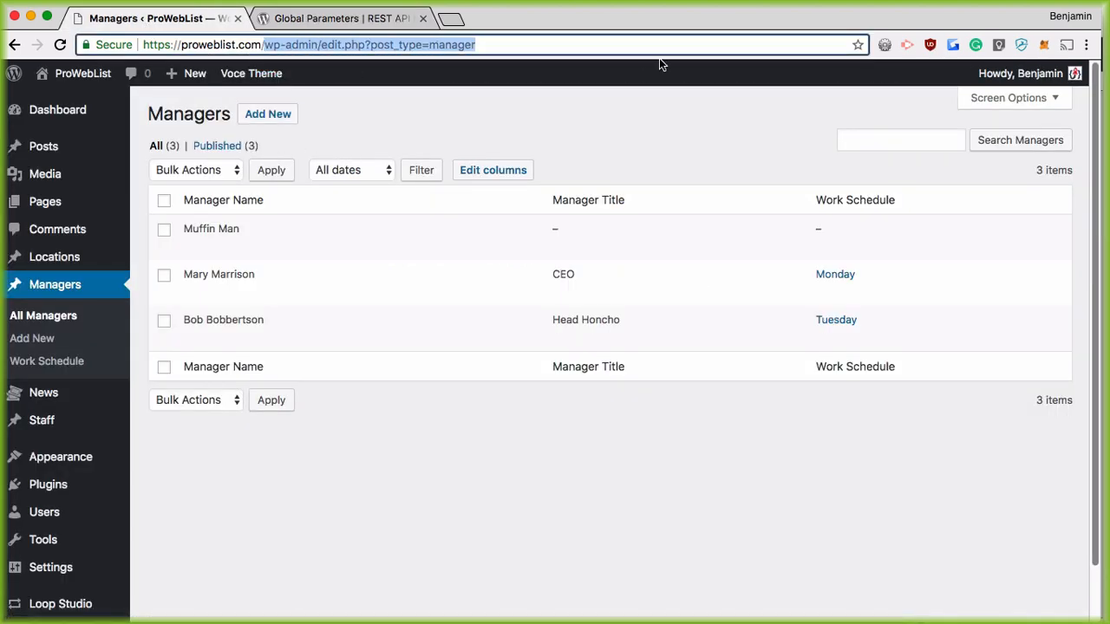
key(BackSpace)
key(Return)
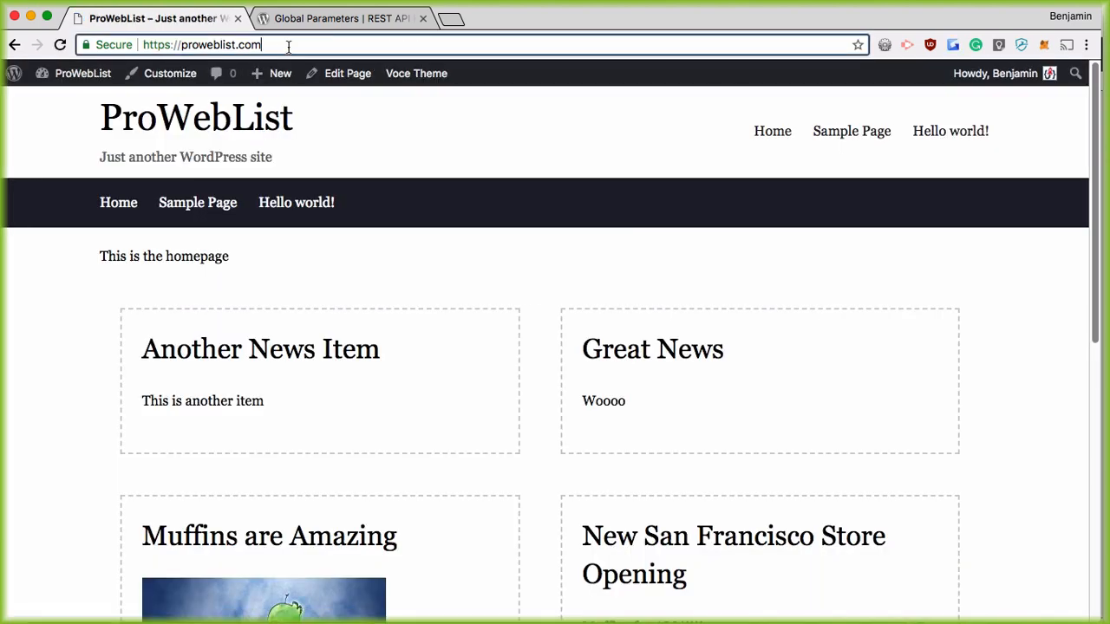
click(288, 44)
click(288, 43)
key(super+v)
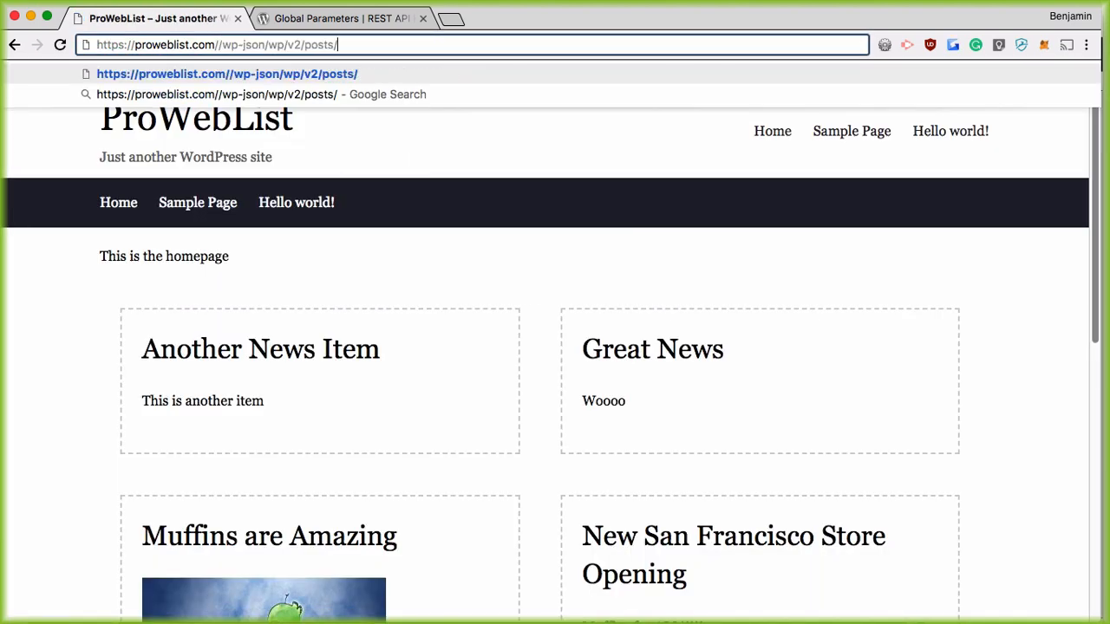
click(219, 45)
key(BackSpace)
click(337, 45)
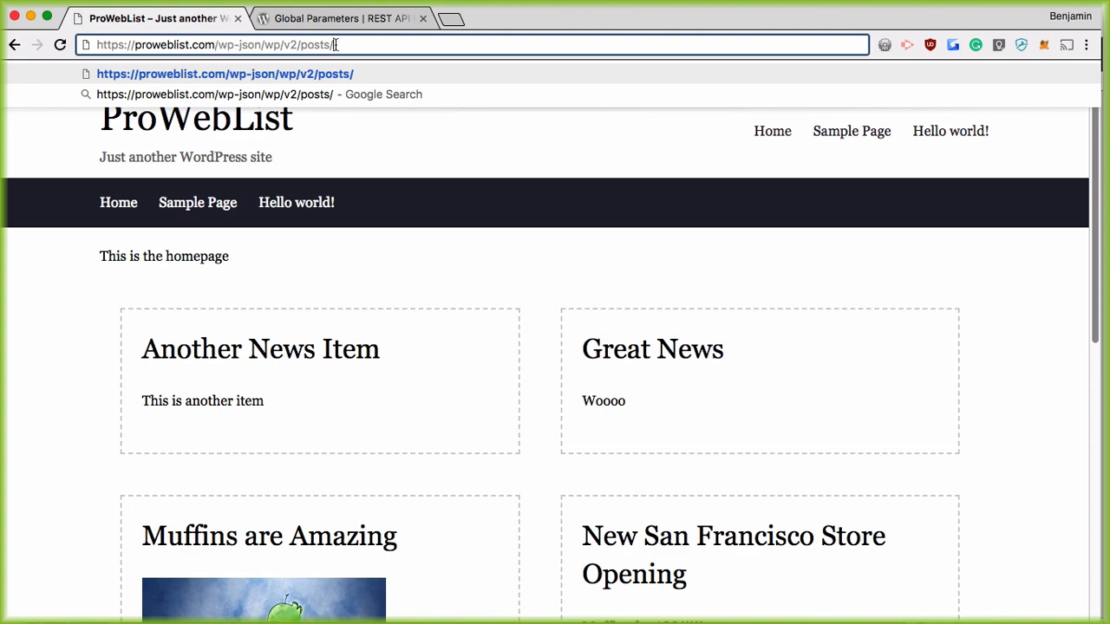
key(Return)
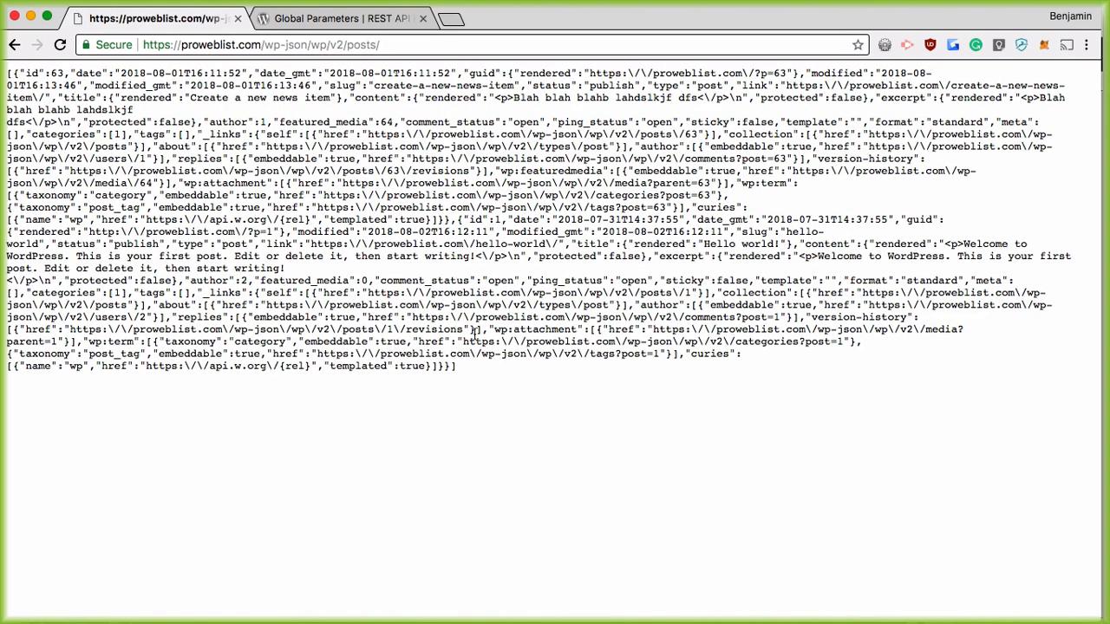
drag(487, 370, 4, 43)
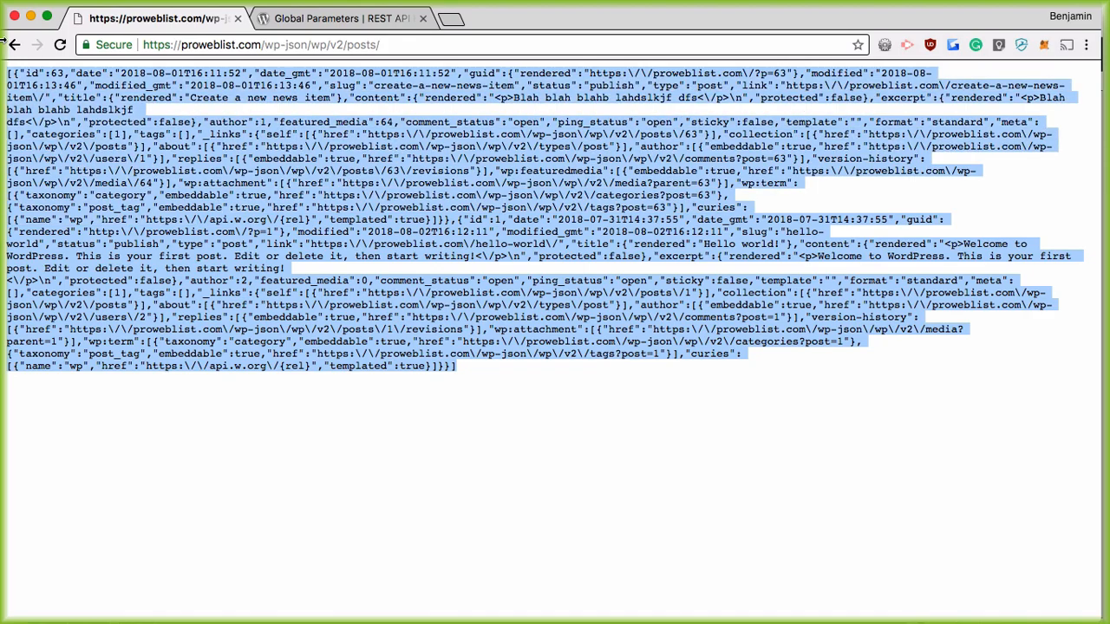
key(super+equal)
key(super+equal)
key(super+equal)
key(super+equal)
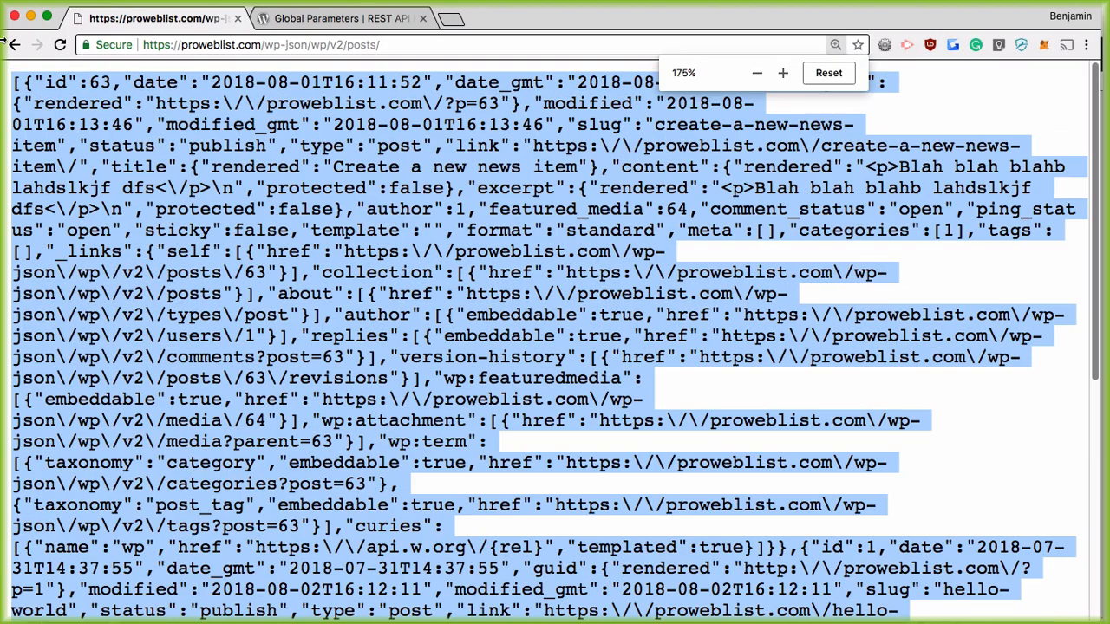
click(806, 259)
scroll(624, 264, down, 5)
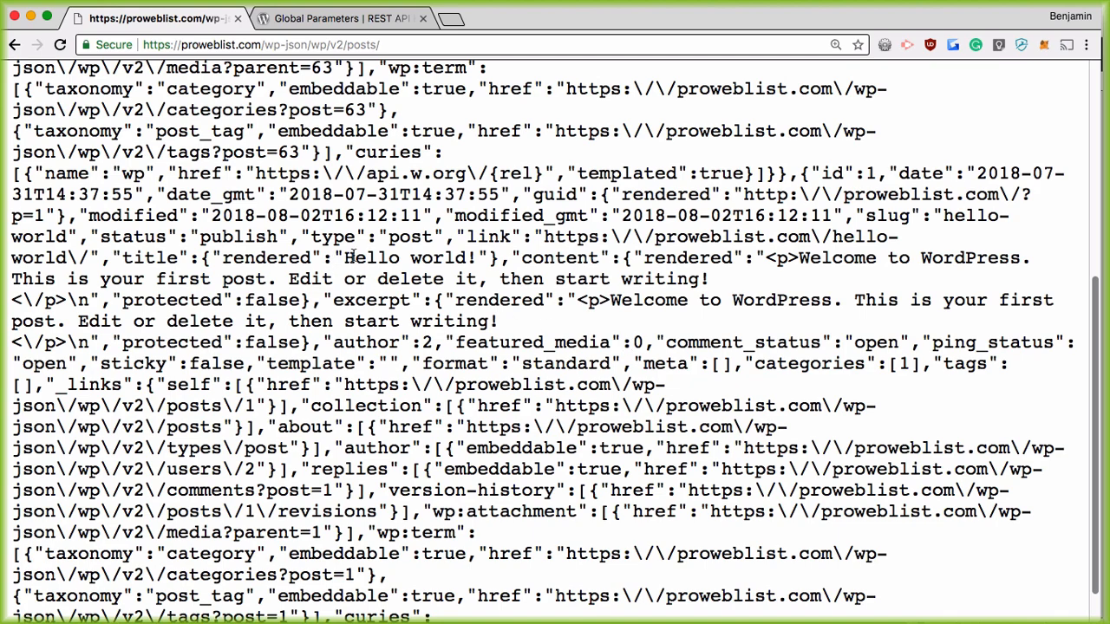
drag(345, 257, 477, 258)
scroll(513, 274, up, 1)
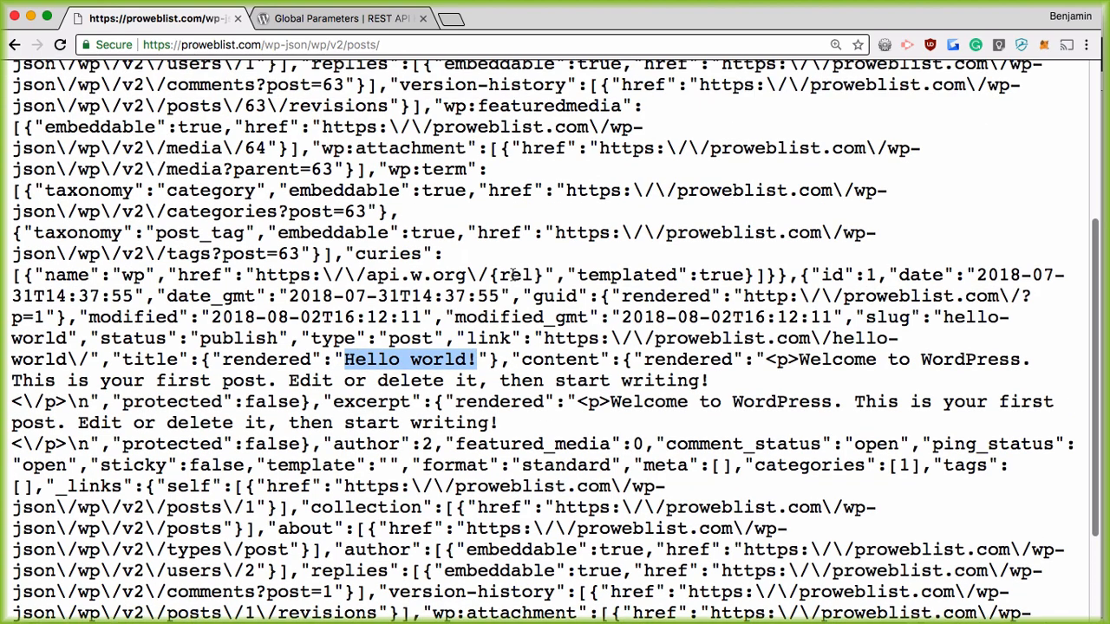
scroll(513, 274, up, 6)
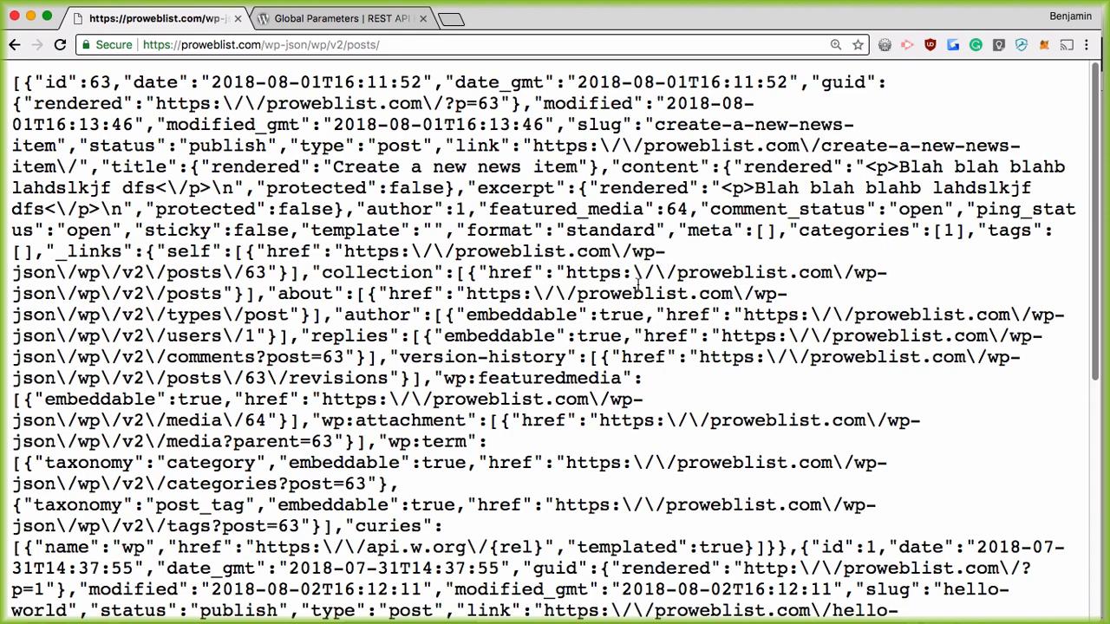
drag(333, 166, 584, 166)
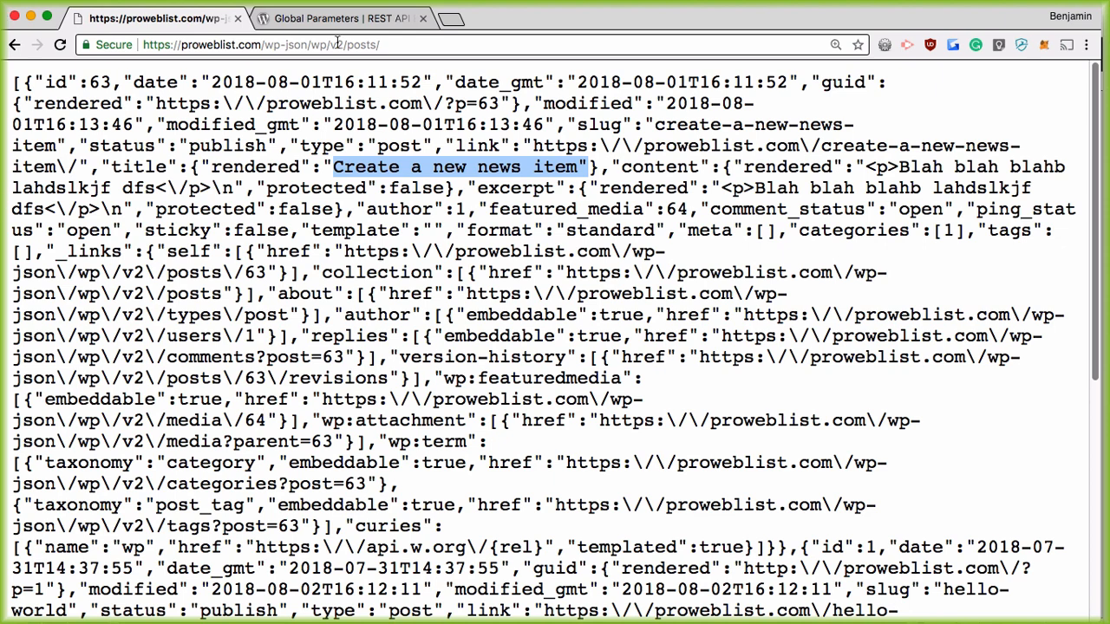
click(352, 49)
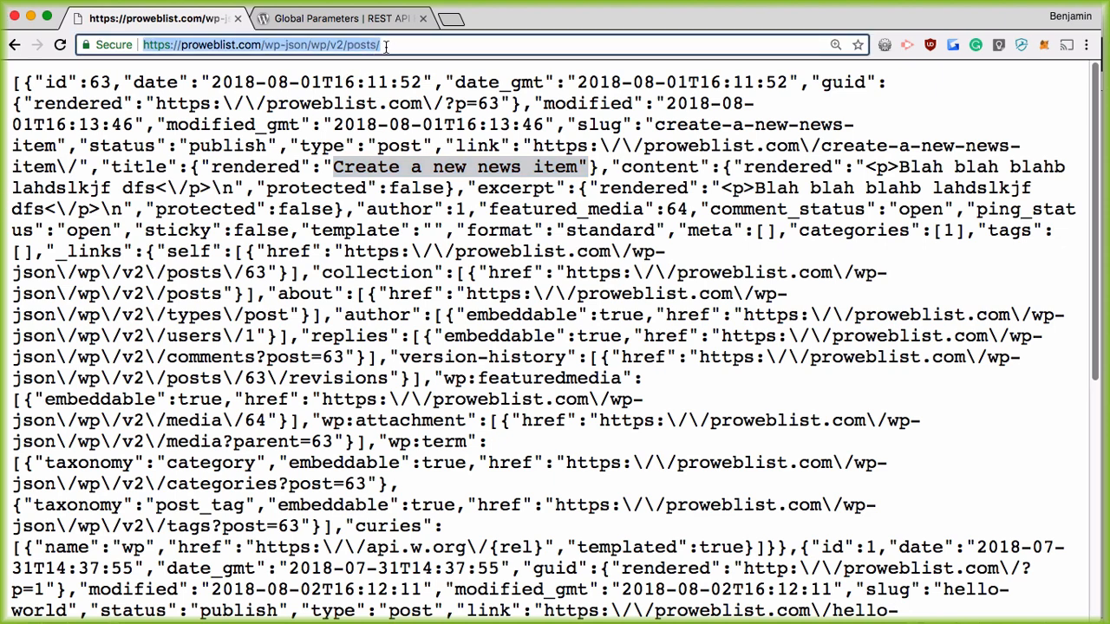
drag(391, 43, 120, 38)
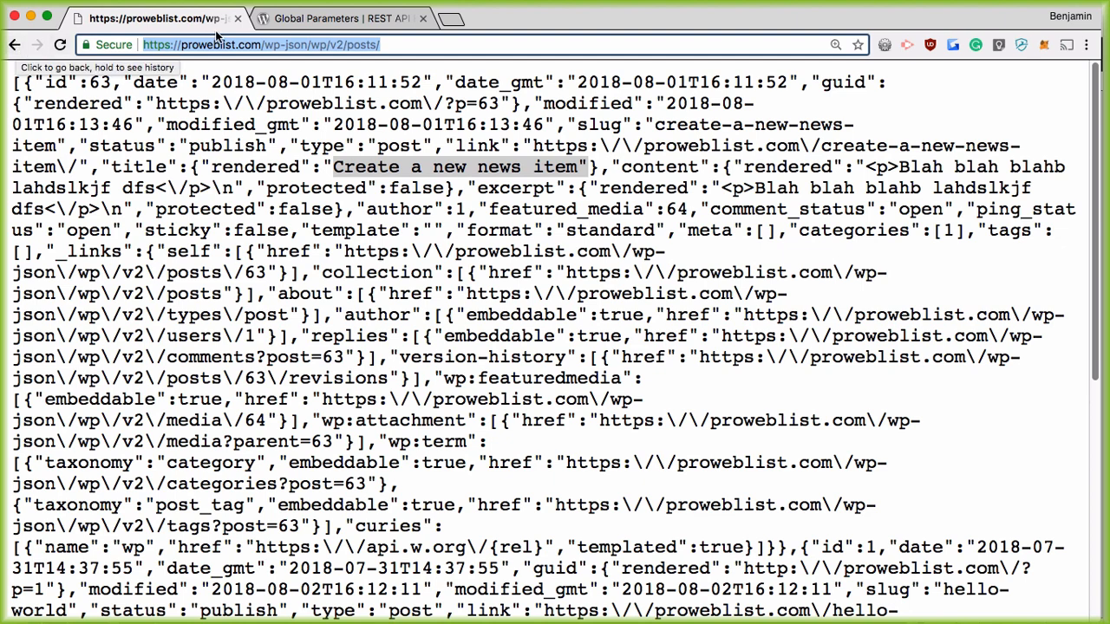
Step: Load proweblist.com in the docs tab and reset the page zoom to 100%
click(310, 19)
click(309, 44)
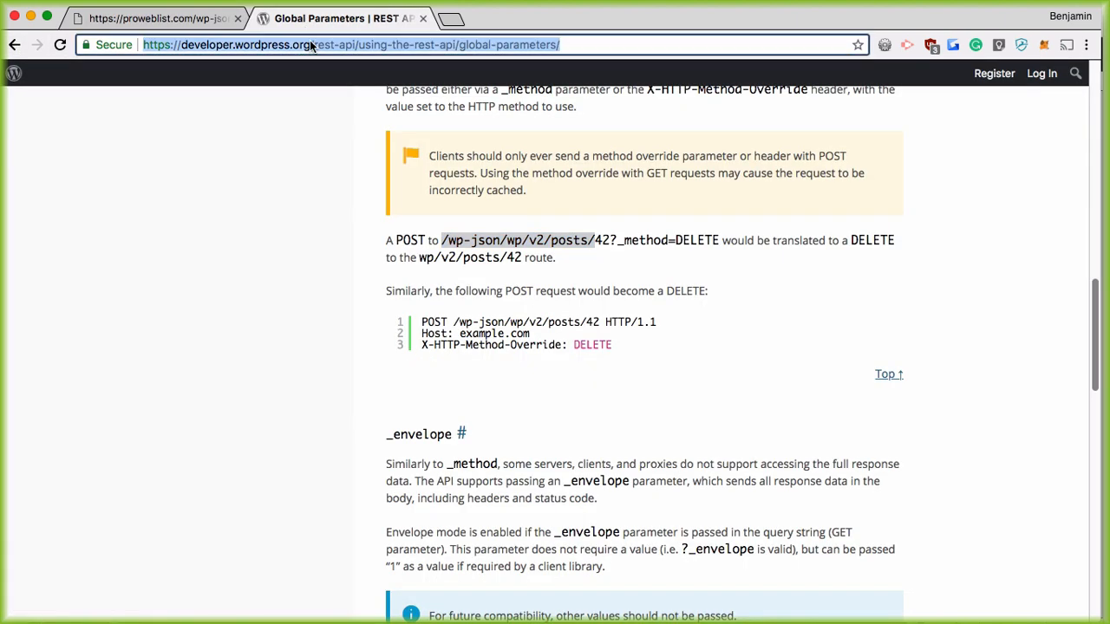
text(pro)
key(Return)
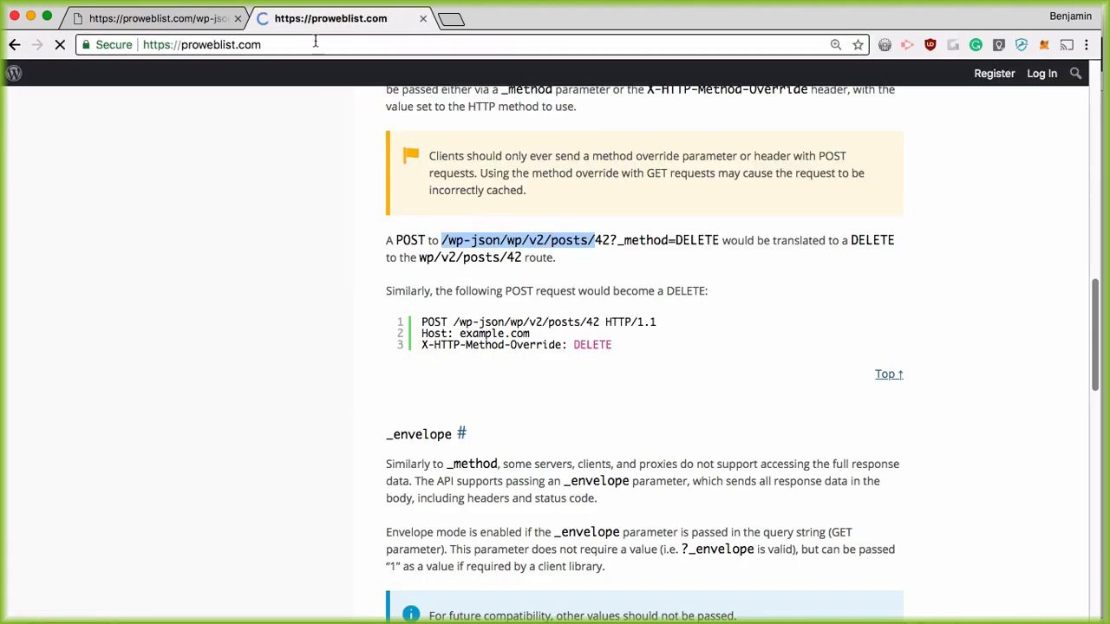
scroll(607, 422, down, 10)
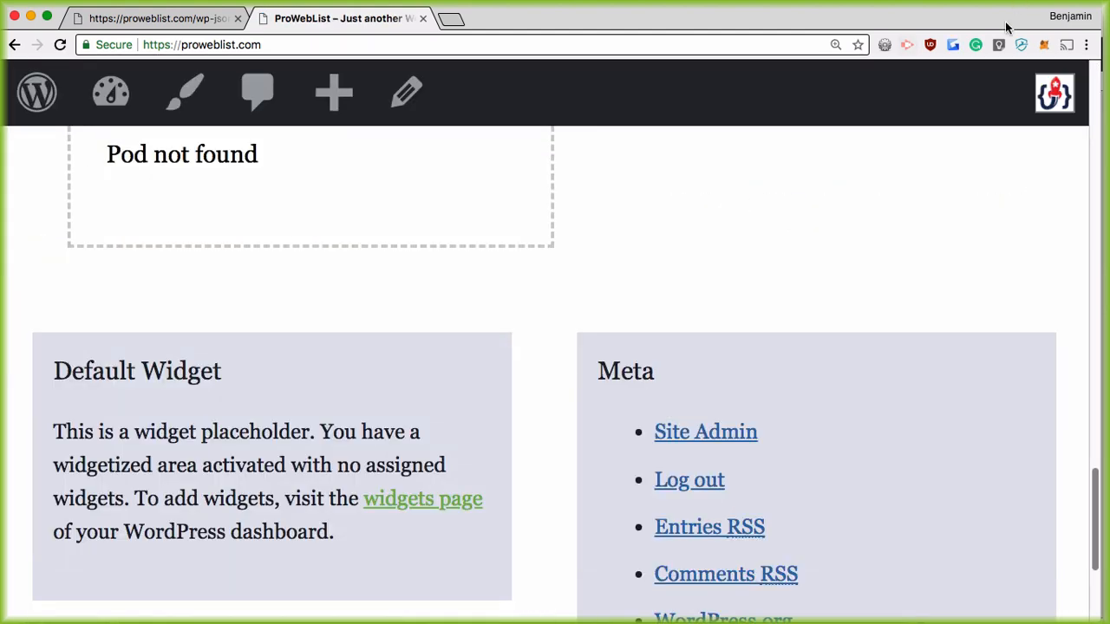
click(836, 45)
click(828, 72)
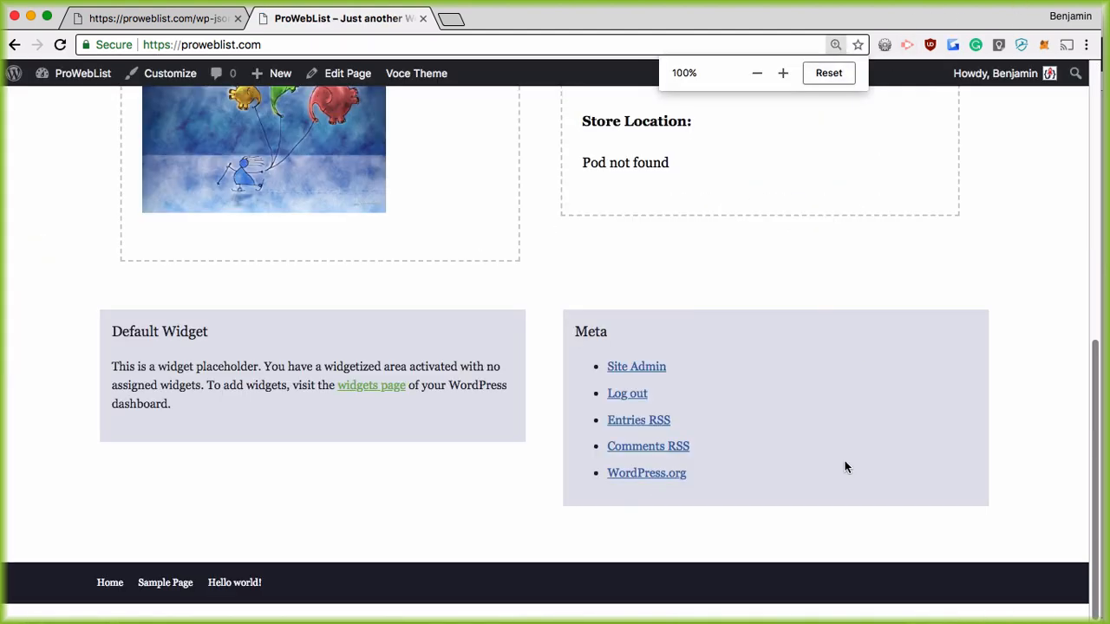
Step: Go to the site admin's Locations list, then to the Pods Admin pod list
click(643, 367)
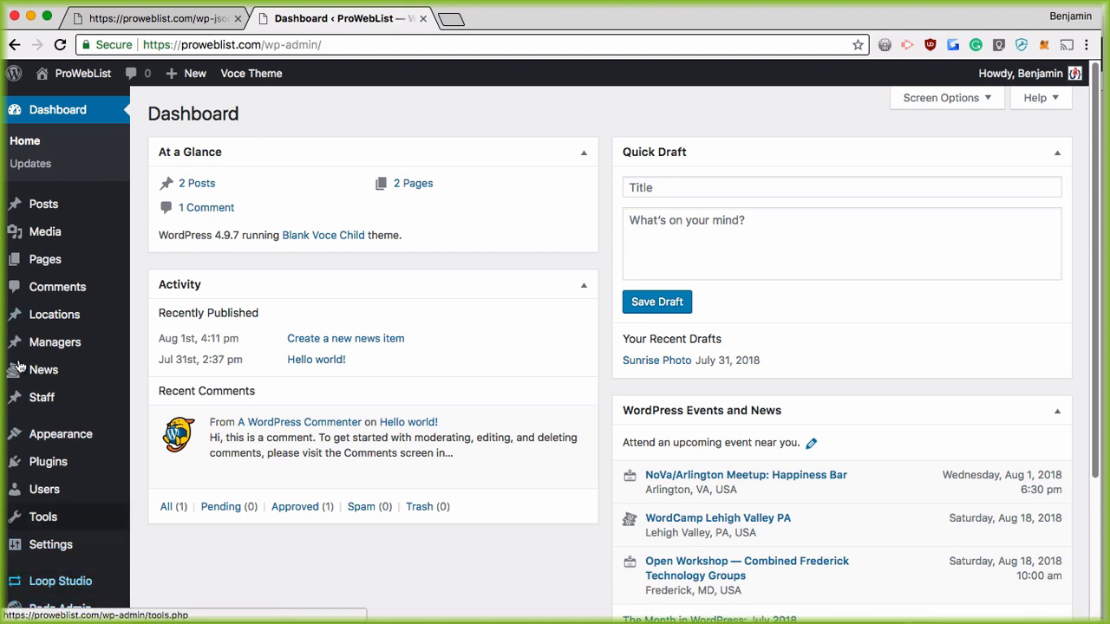
click(50, 314)
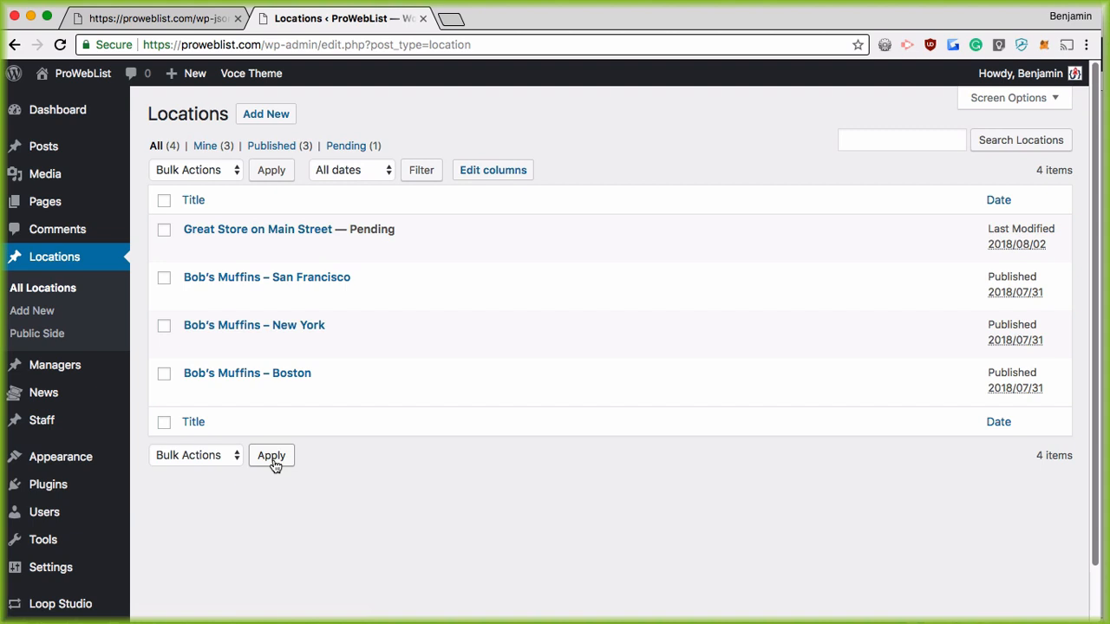
scroll(173, 433, down, 2)
mouse_move(99, 584)
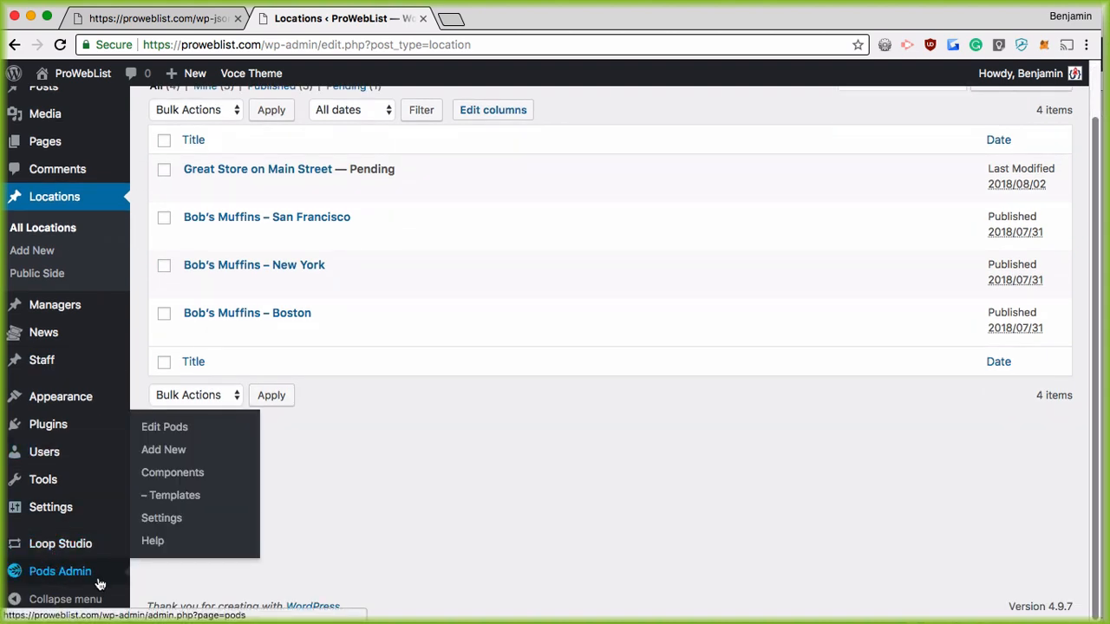
click(174, 428)
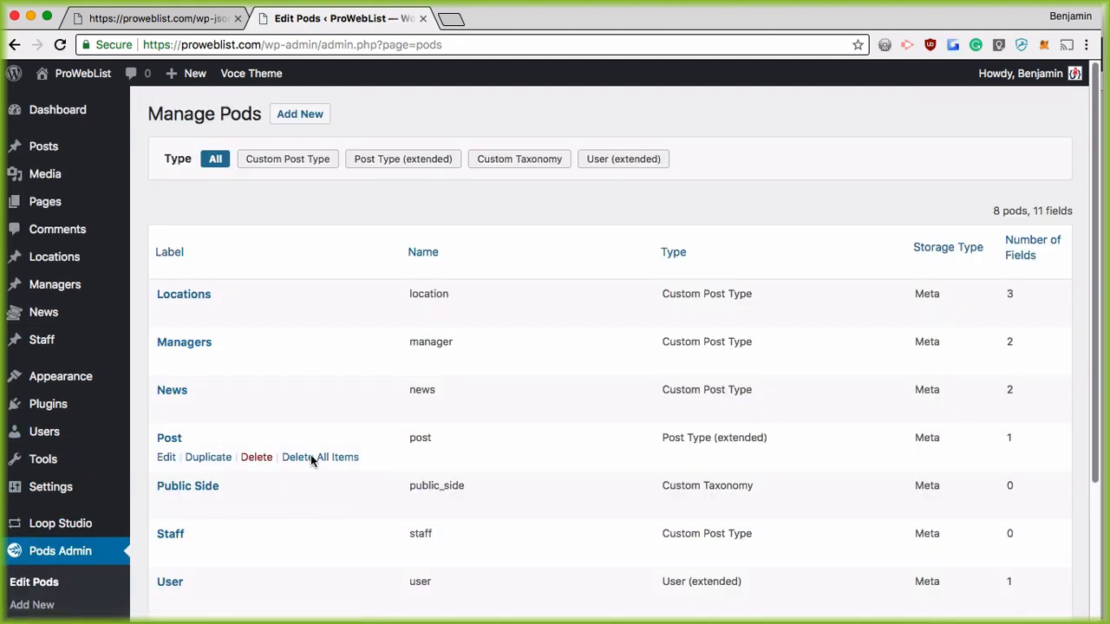
Step: Edit the location pod and enable REST API access on its REST API settings
click(556, 373)
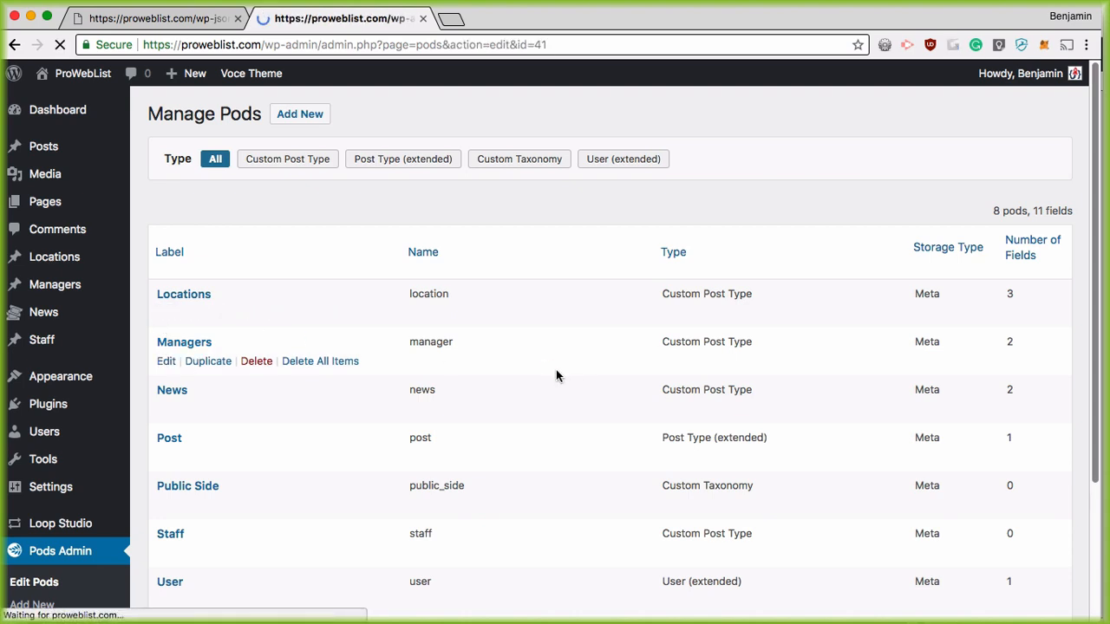
click(707, 161)
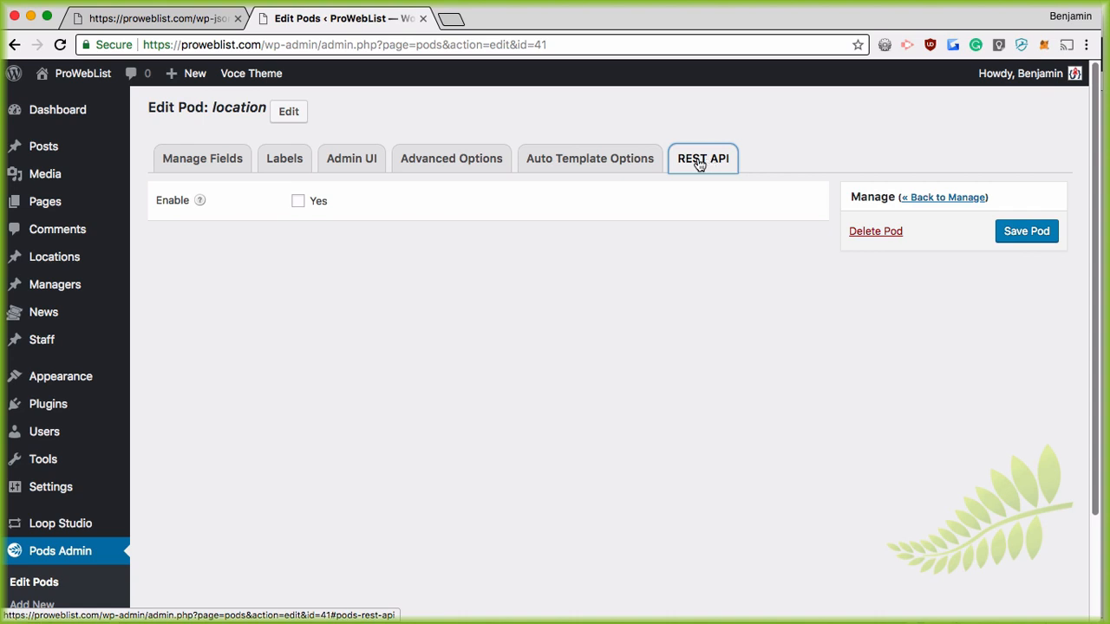
click(297, 201)
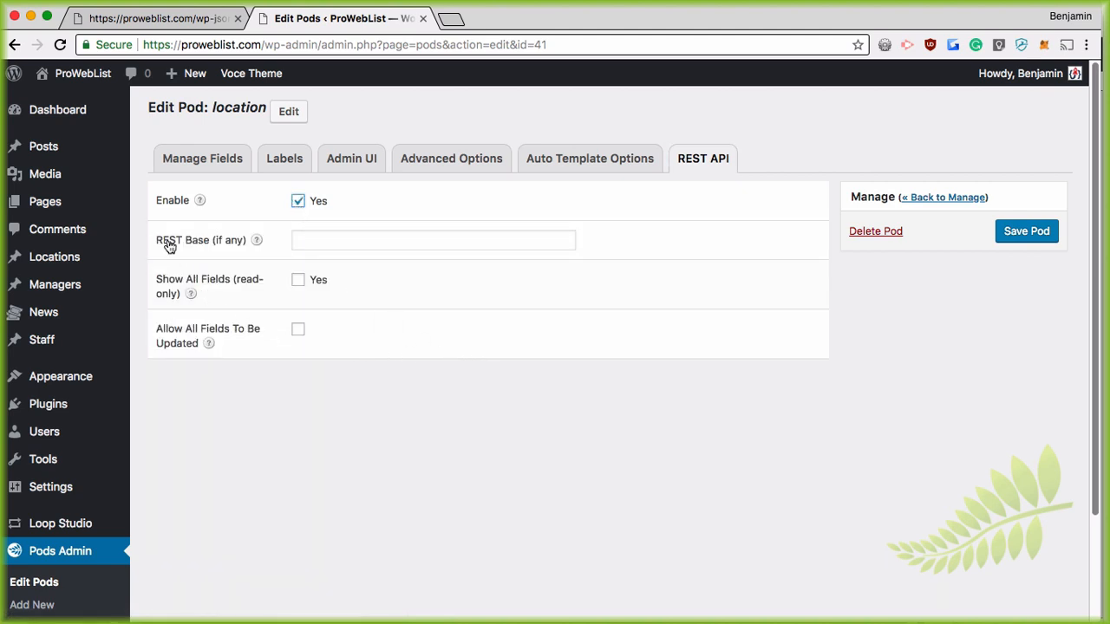
mouse_move(258, 242)
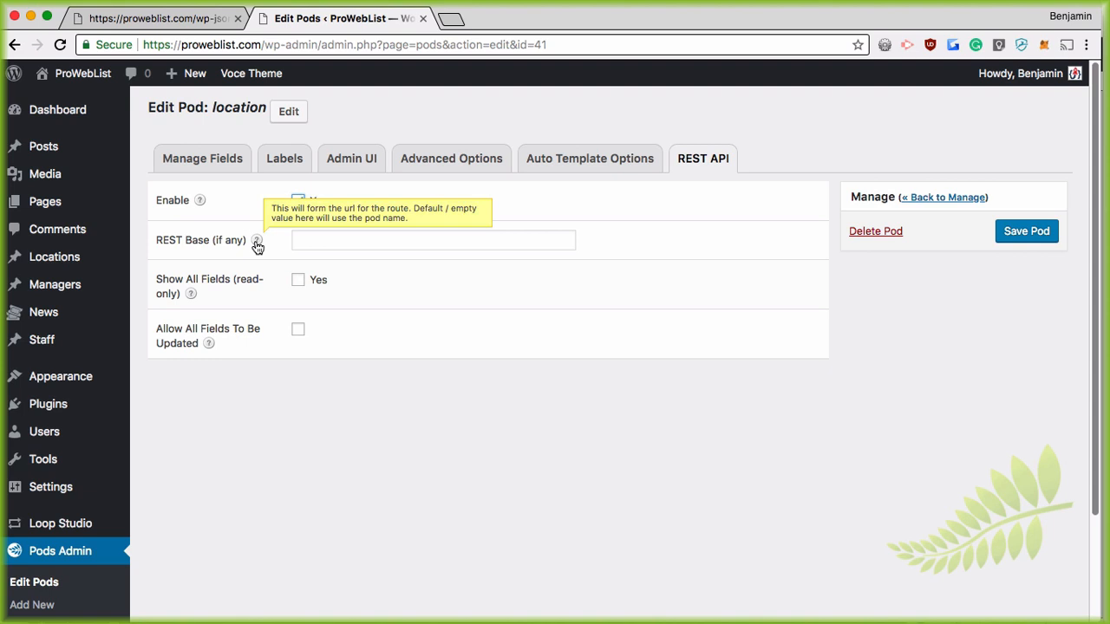
click(345, 237)
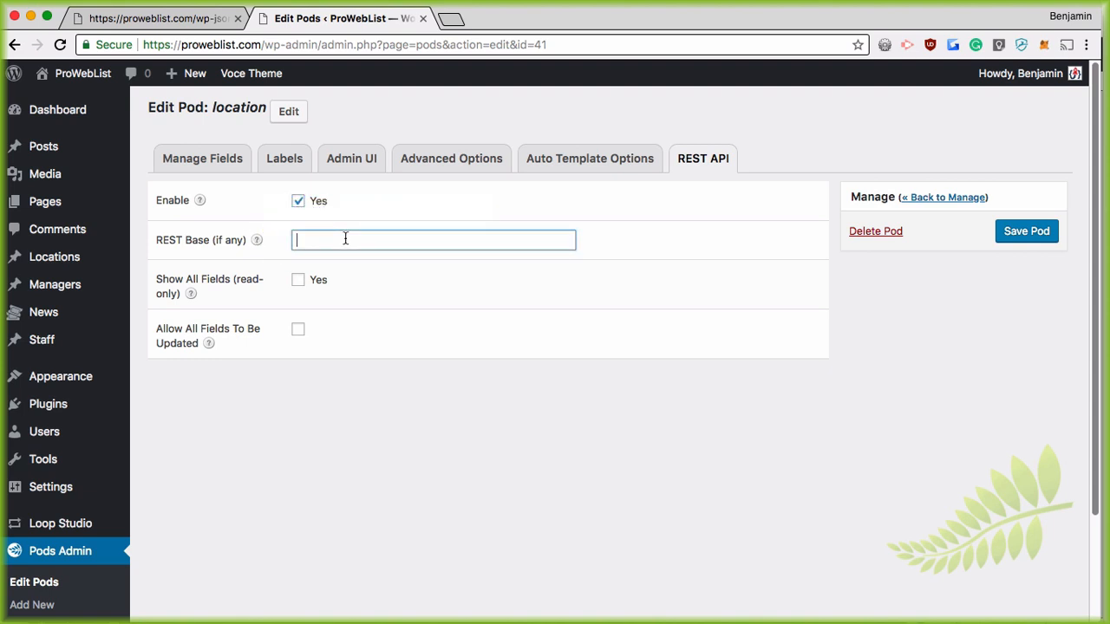
Step: Set the REST base to store-location and paste it over 'posts' in the JSON tab's endpoint address
text(store-location-)
drag(377, 240, 273, 241)
key(super+c)
click(173, 19)
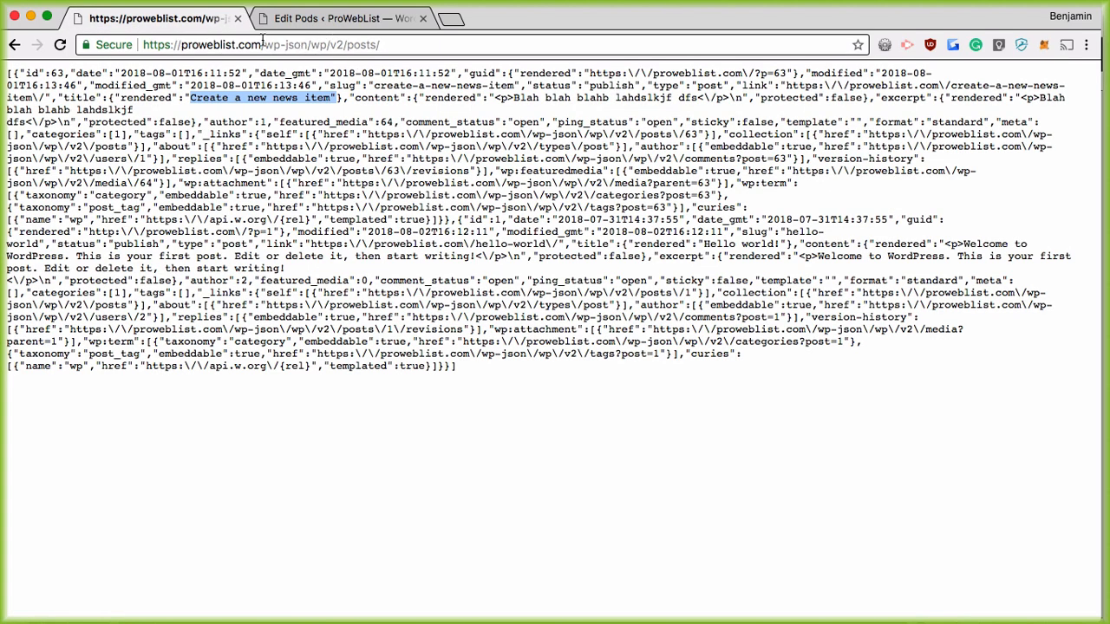
drag(199, 44, 387, 44)
click(359, 44)
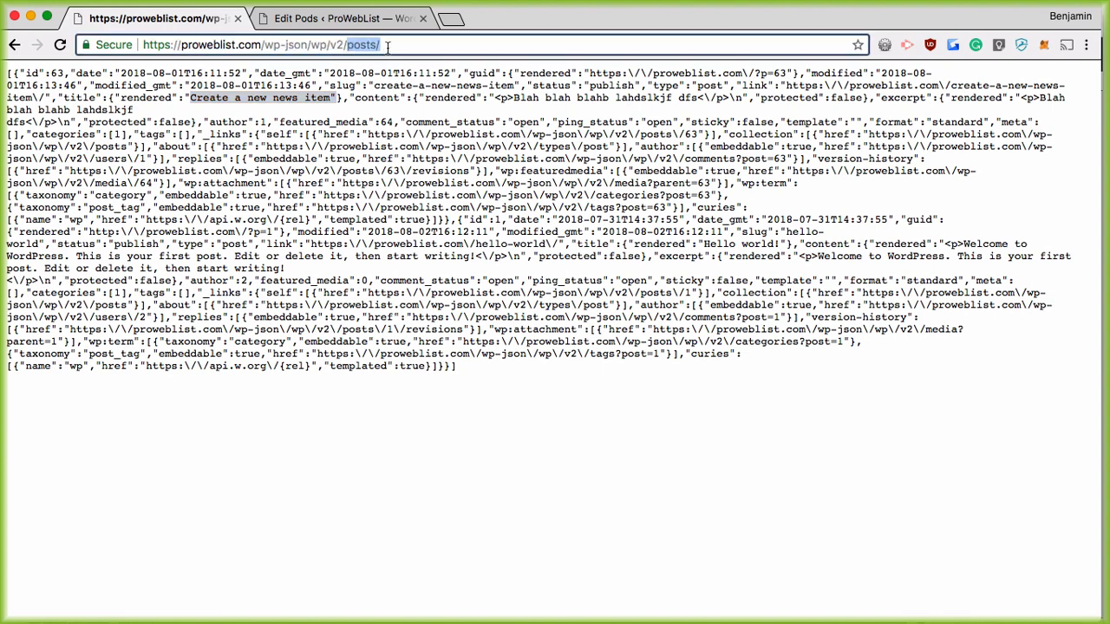
key(super+v)
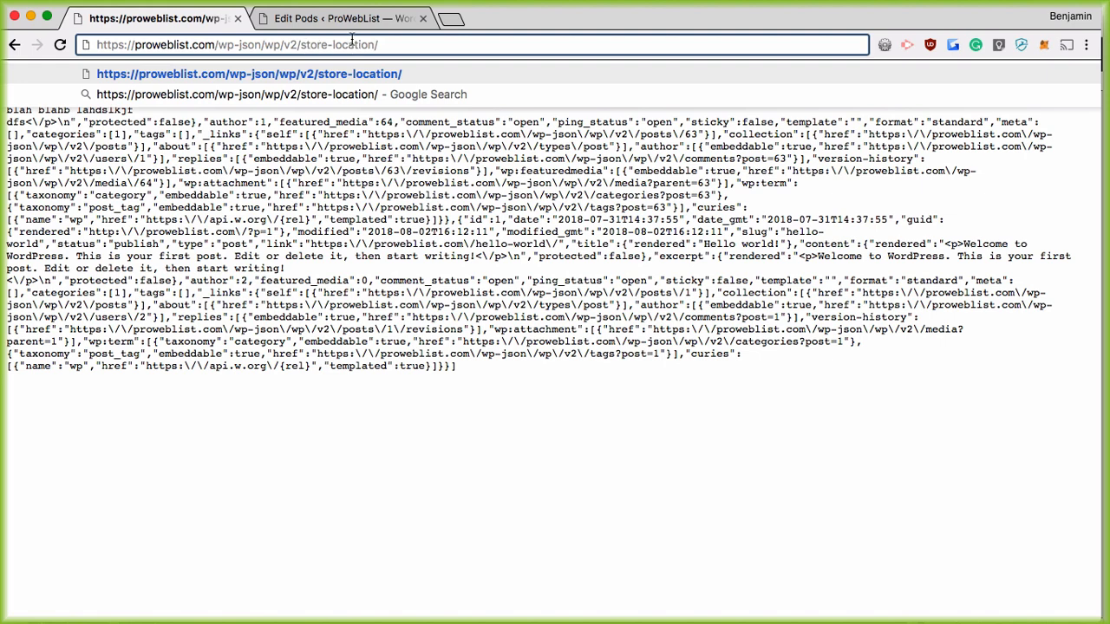
click(347, 18)
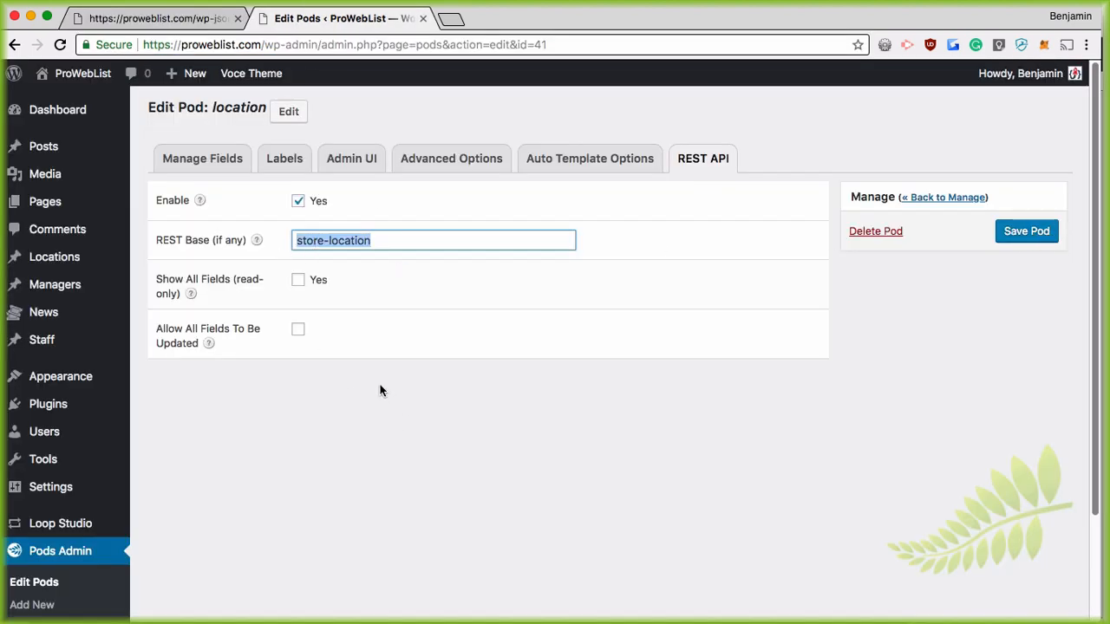
Step: Leave Show All Fields unchecked and save the location pod
mouse_move(193, 295)
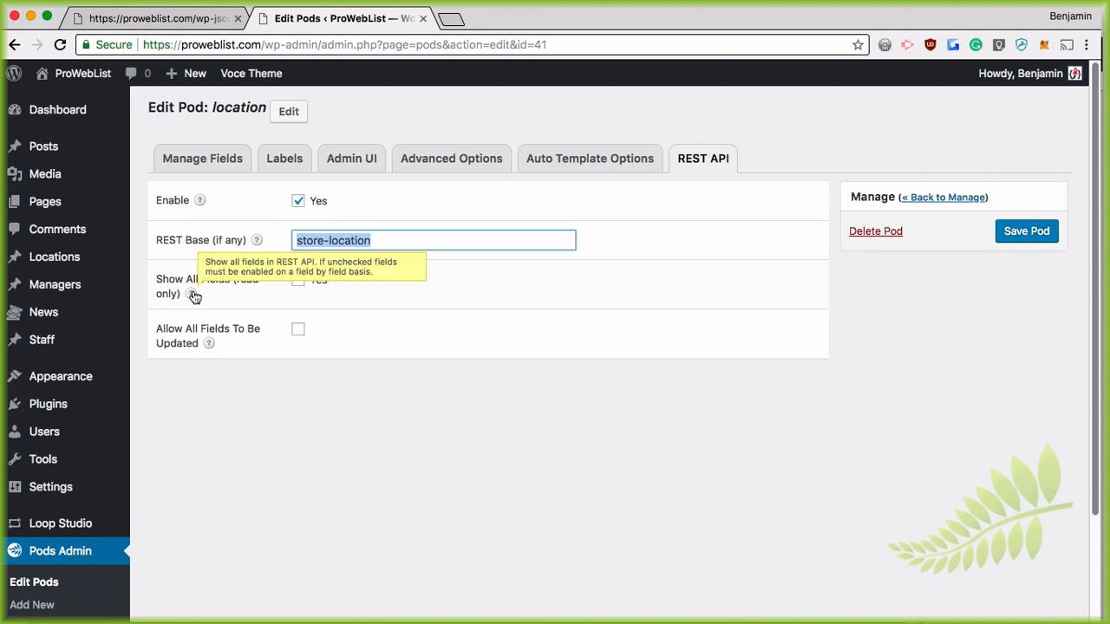
click(297, 279)
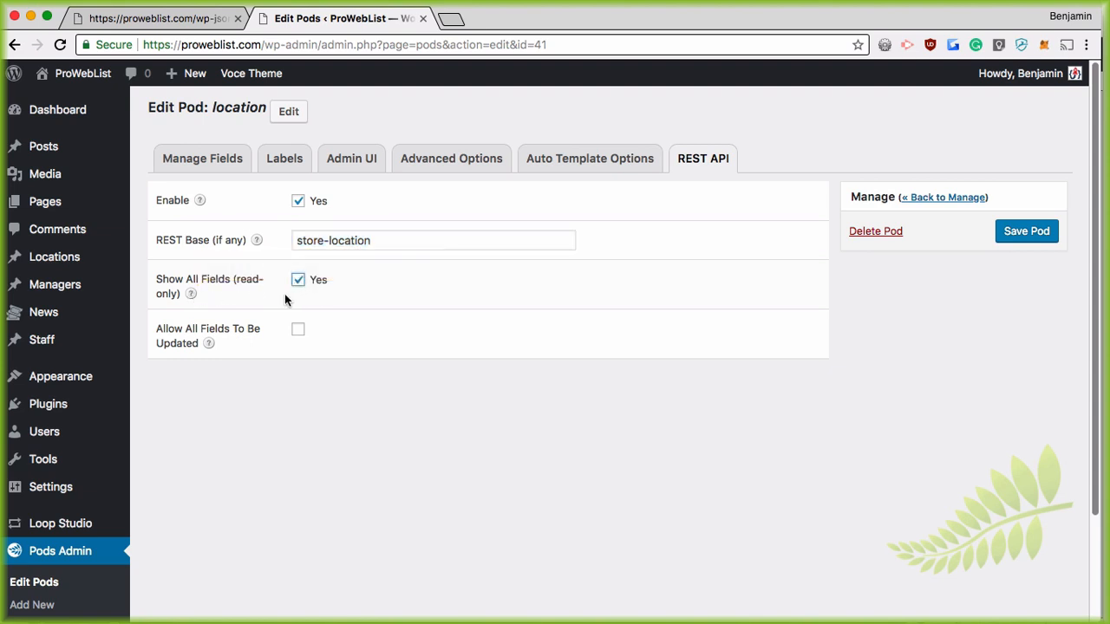
mouse_move(190, 295)
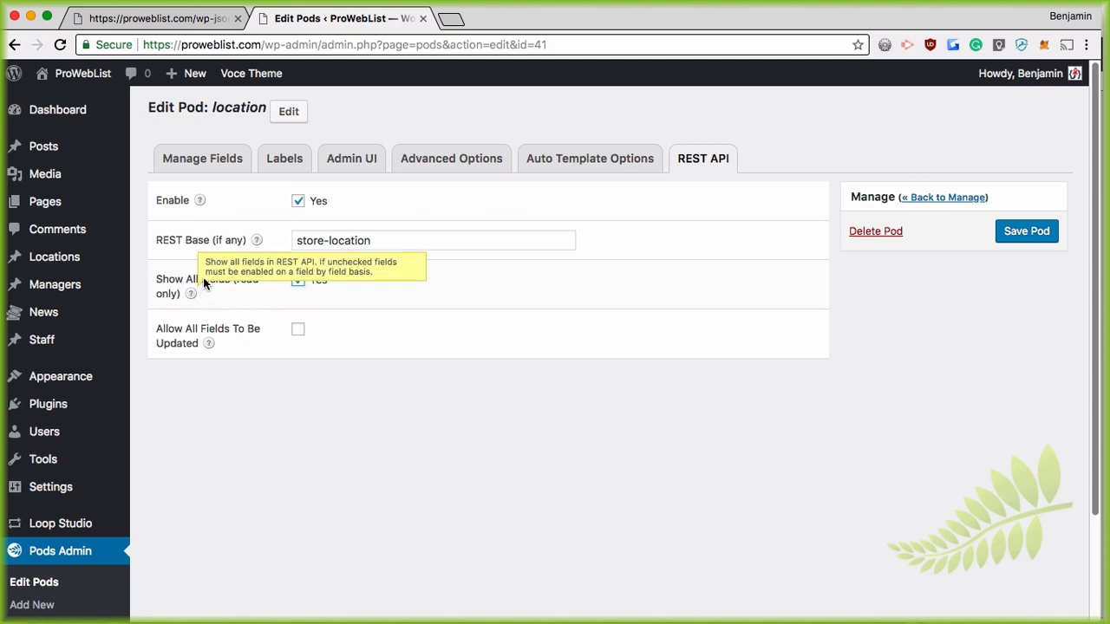
click(298, 282)
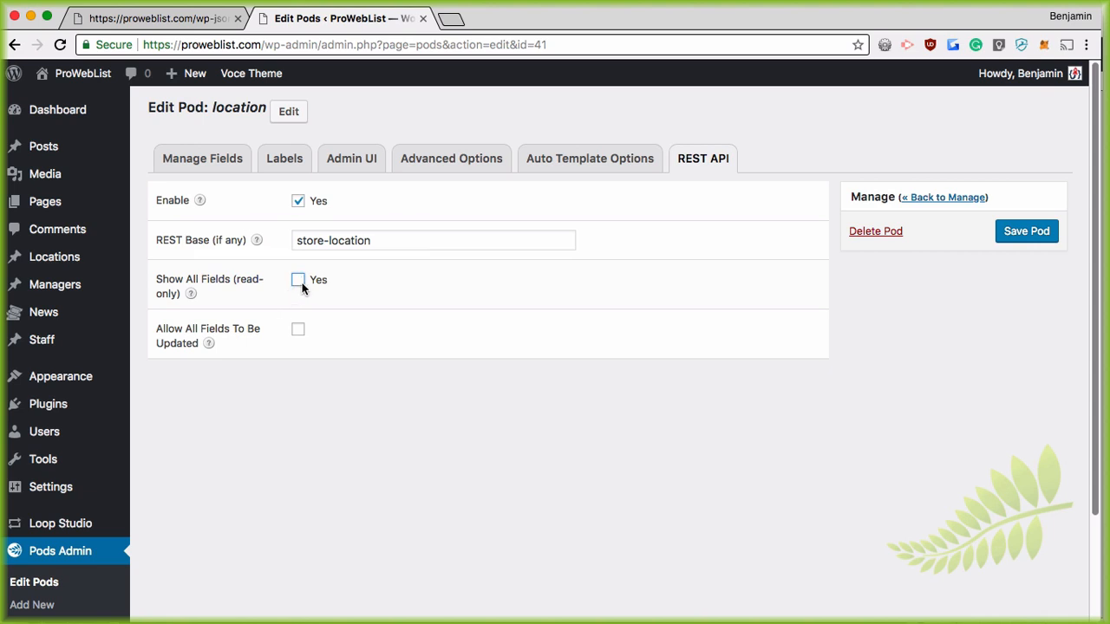
click(1043, 233)
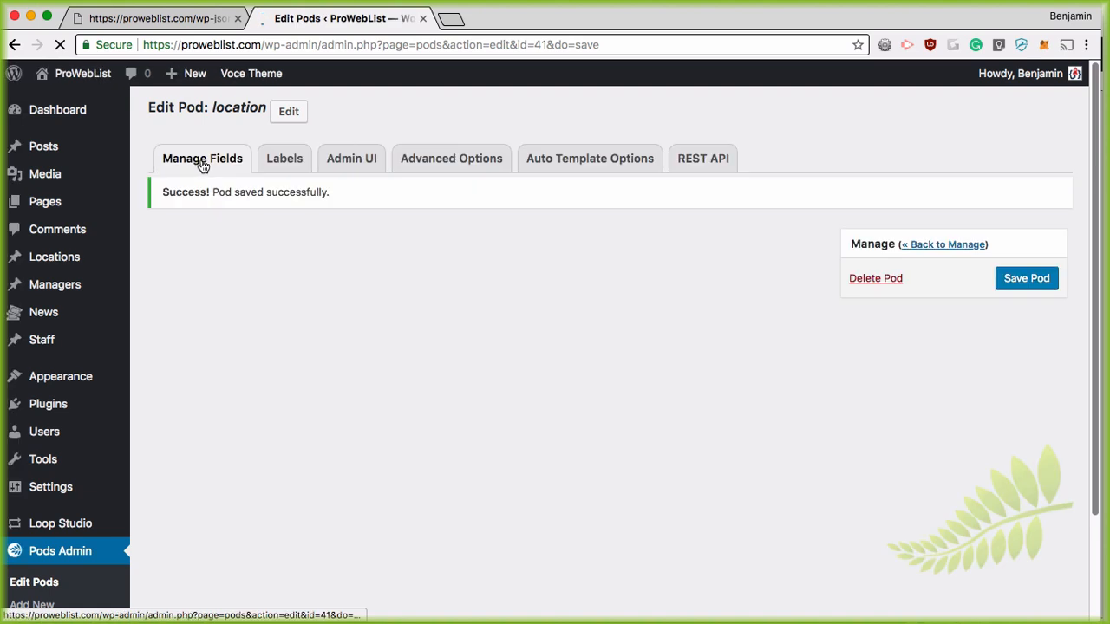
Step: Open the Store Website field's REST API options
mouse_move(302, 443)
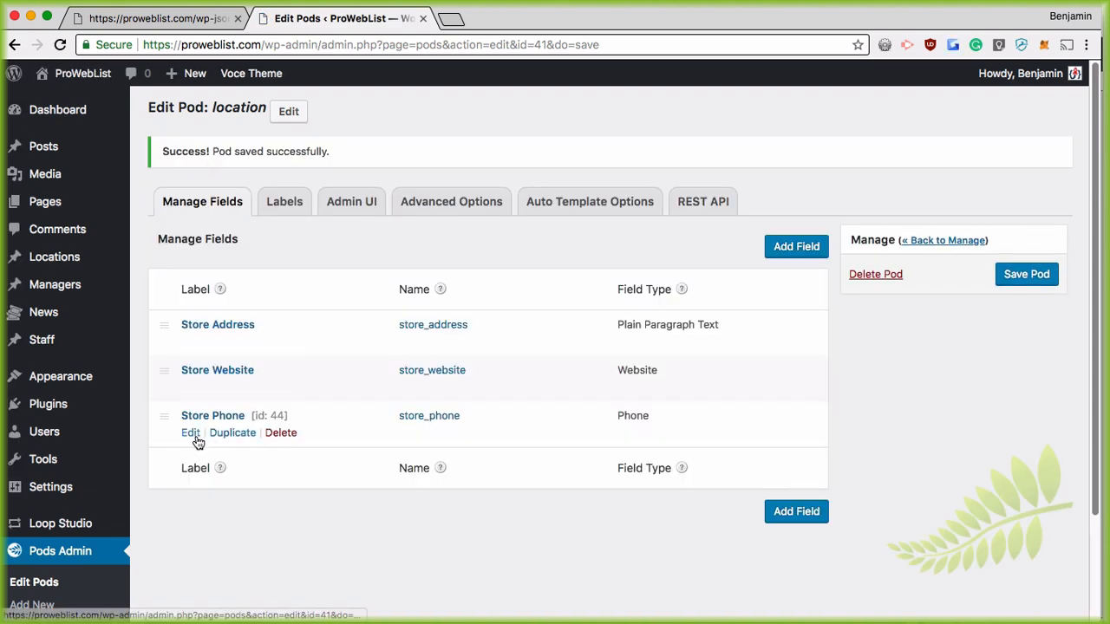
mouse_move(210, 389)
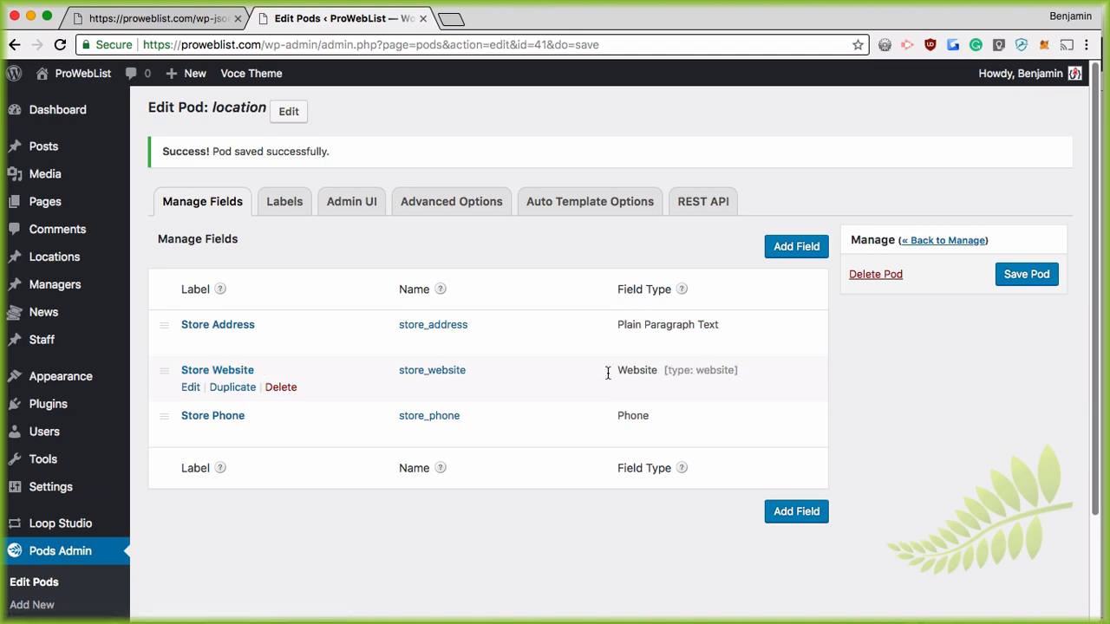
click(190, 388)
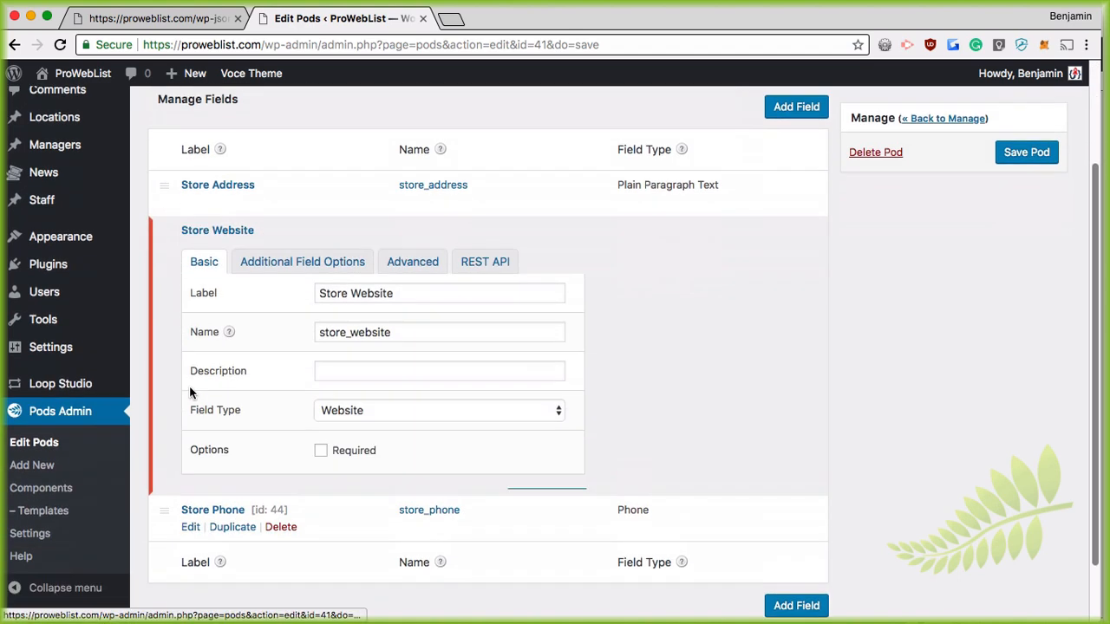
click(501, 154)
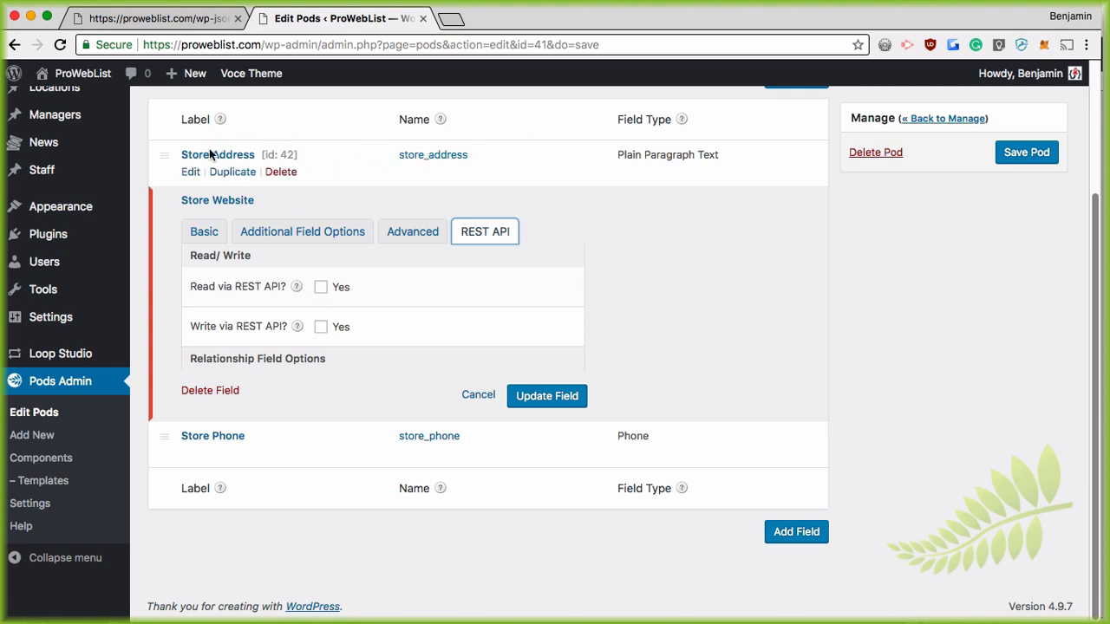
scroll(264, 184, up, 1)
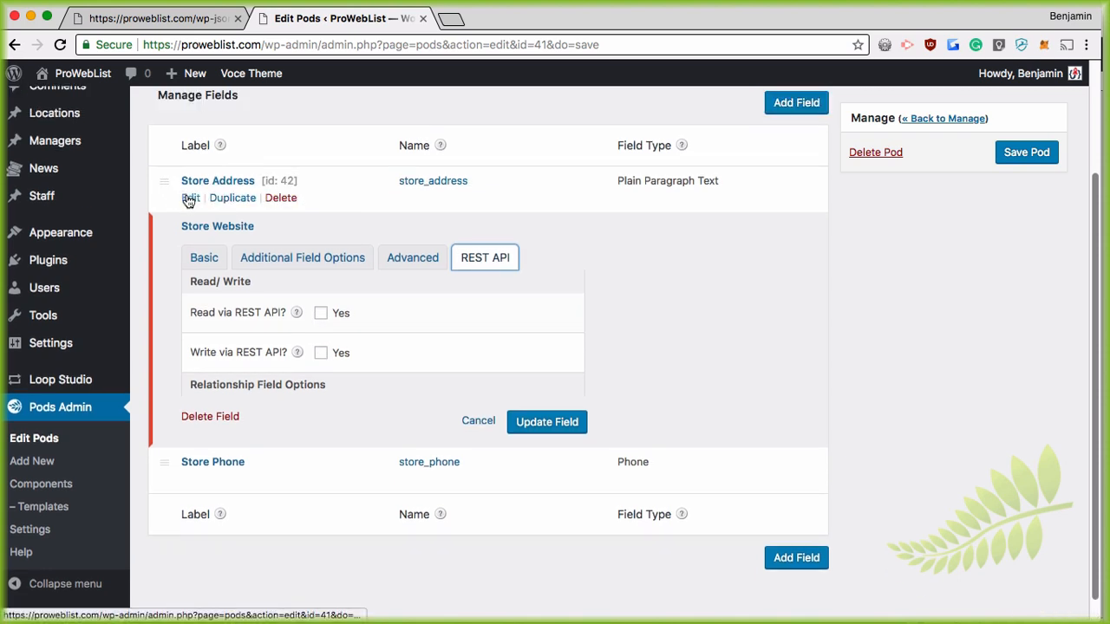
Step: Turn on 'Read via REST API' for the Store Address and Store Phone fields
click(189, 199)
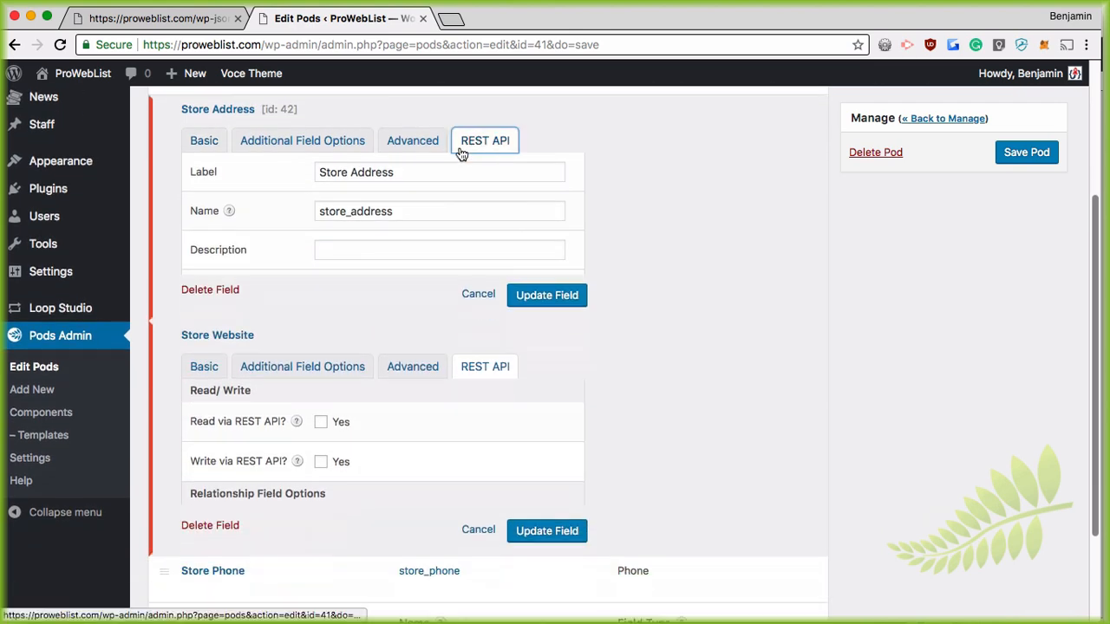
click(462, 154)
click(321, 196)
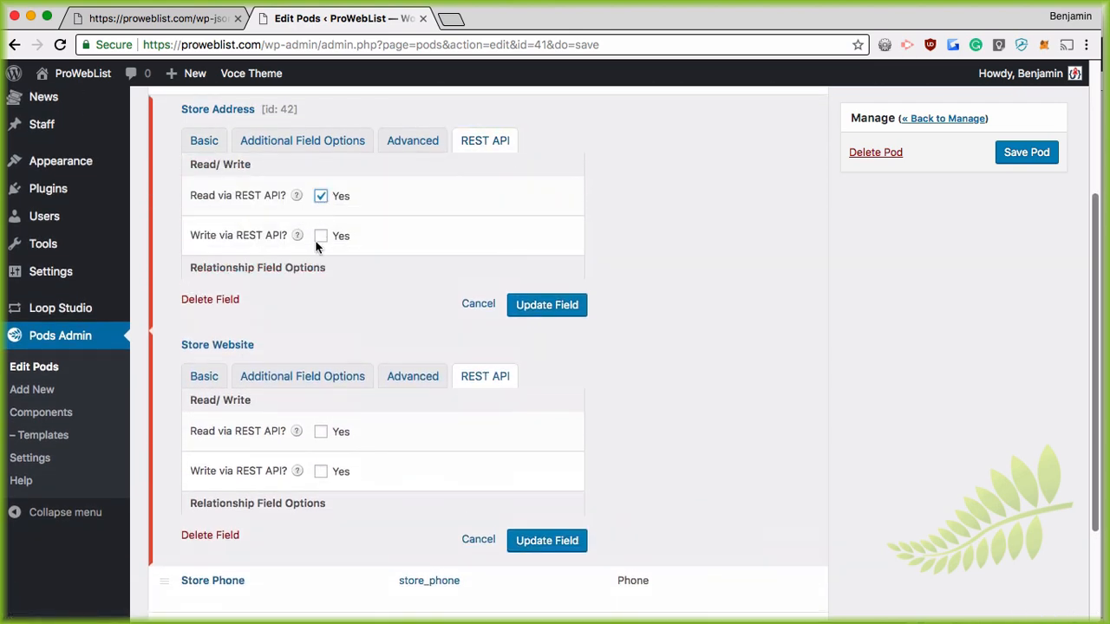
click(546, 305)
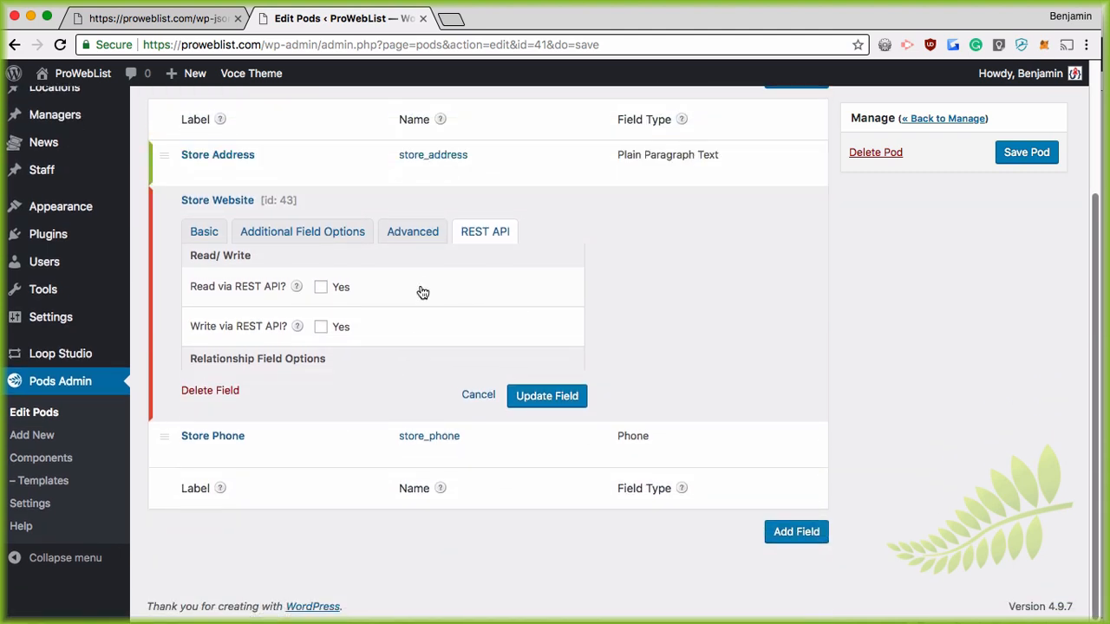
click(190, 453)
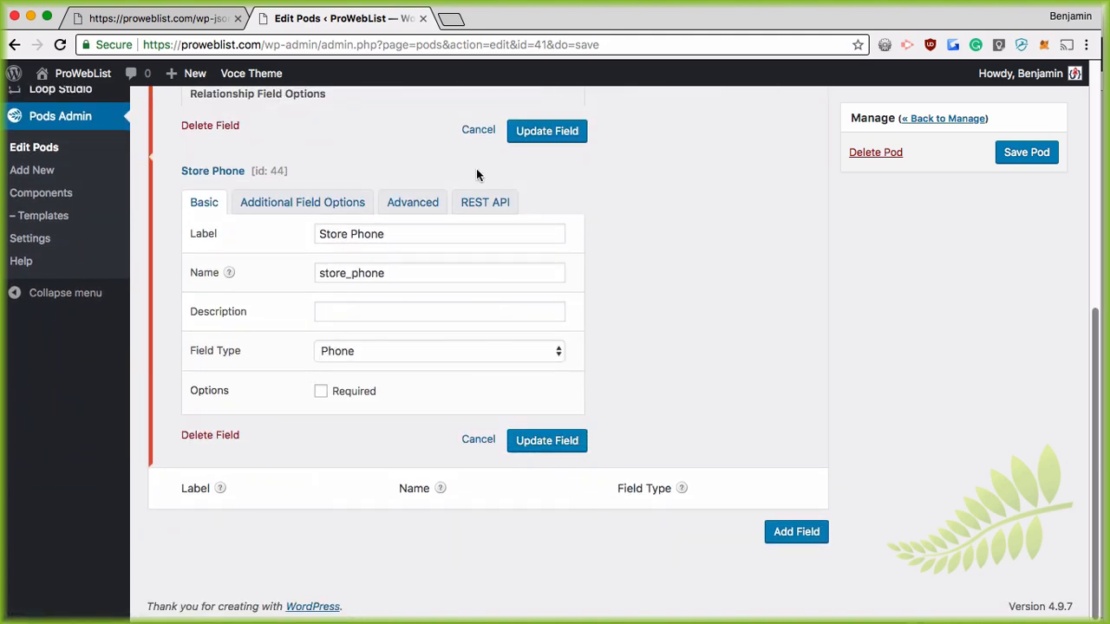
click(483, 204)
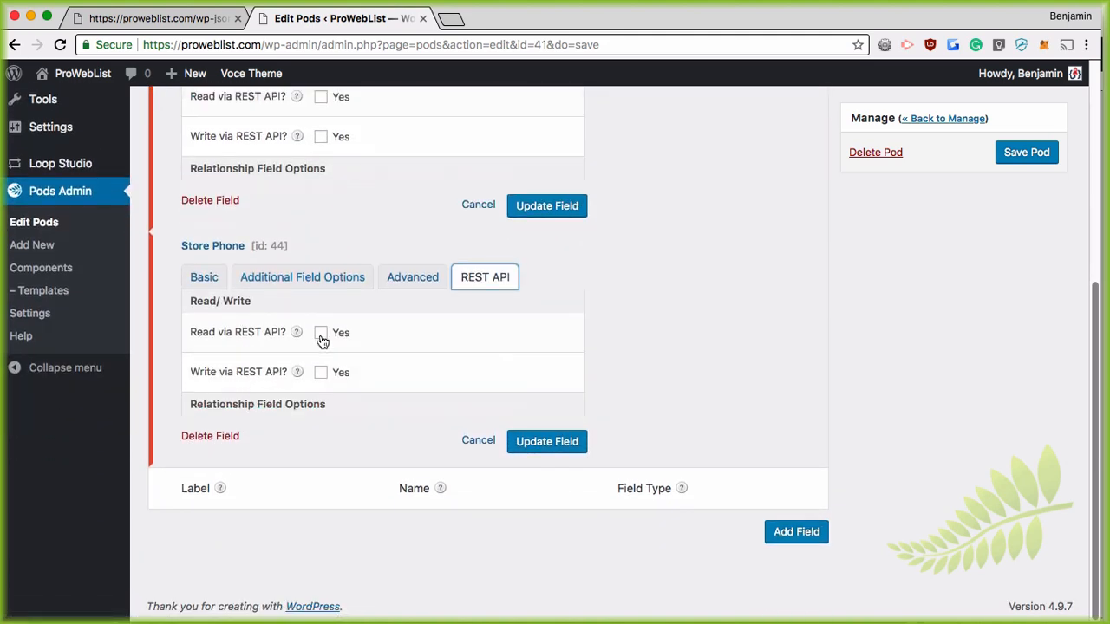
click(320, 338)
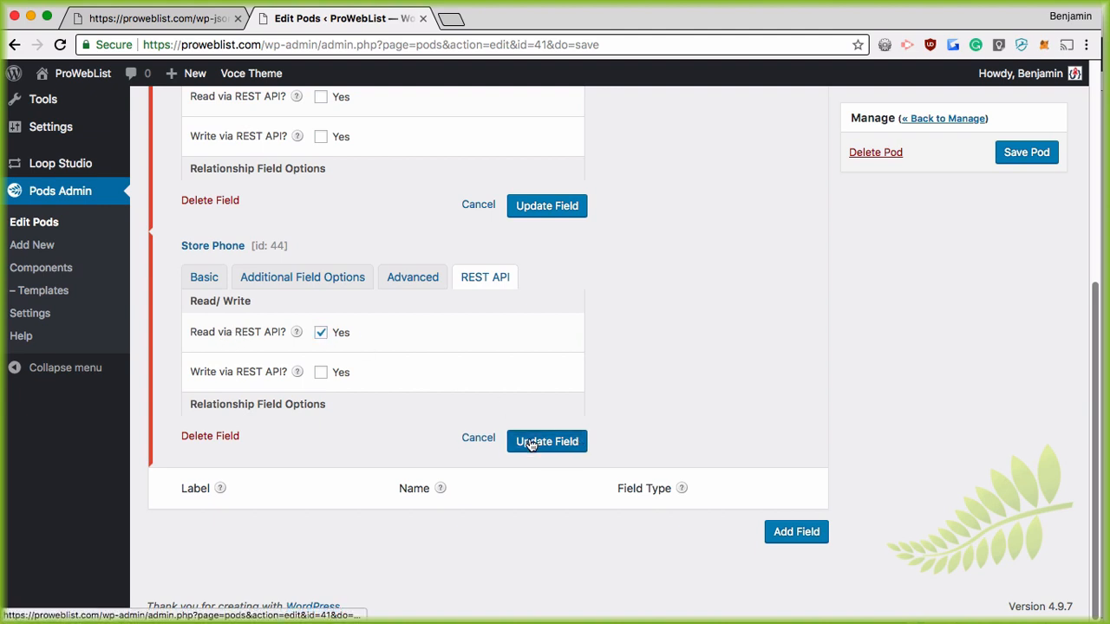
click(531, 442)
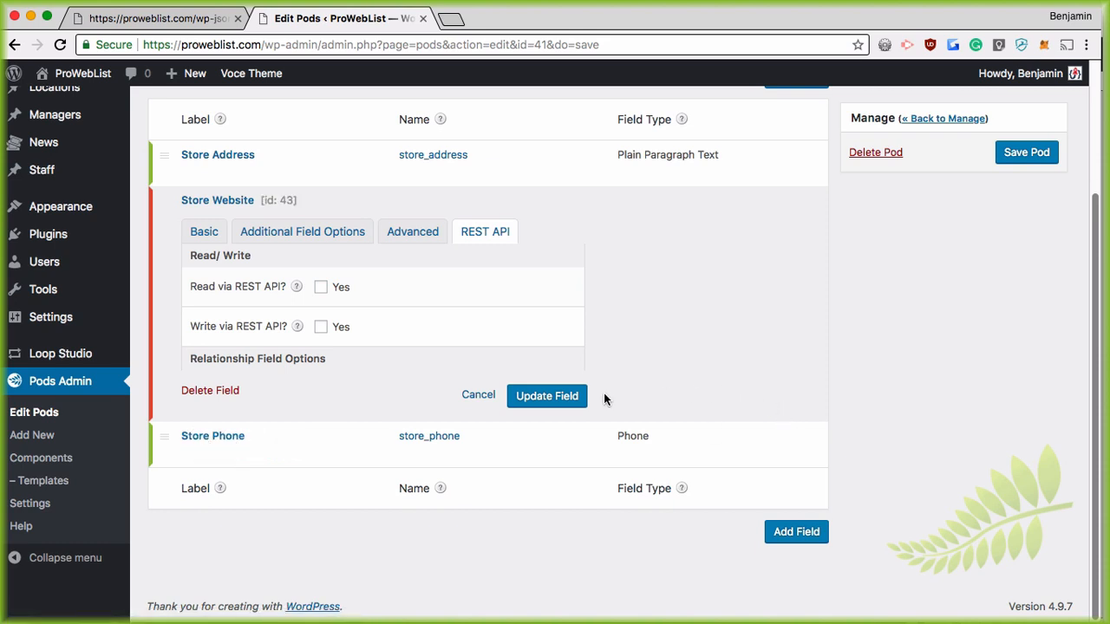
Step: Look through Store Website's basic and additional options, then attempt Save Pod
click(227, 236)
scroll(628, 172, down, 3)
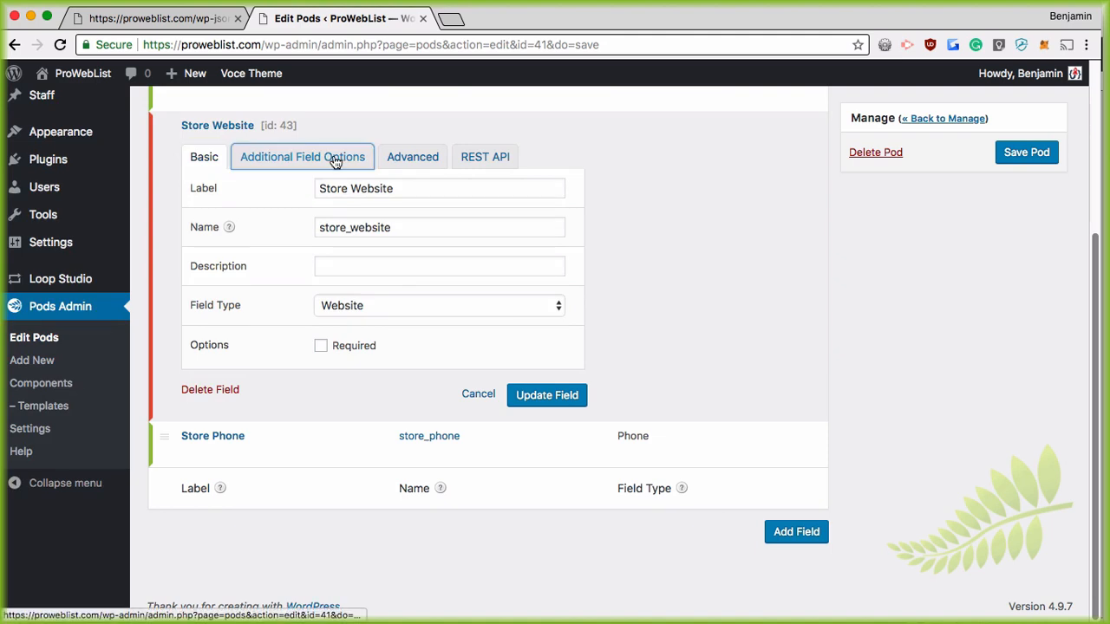
click(335, 163)
scroll(1009, 96, down, 3)
click(1025, 152)
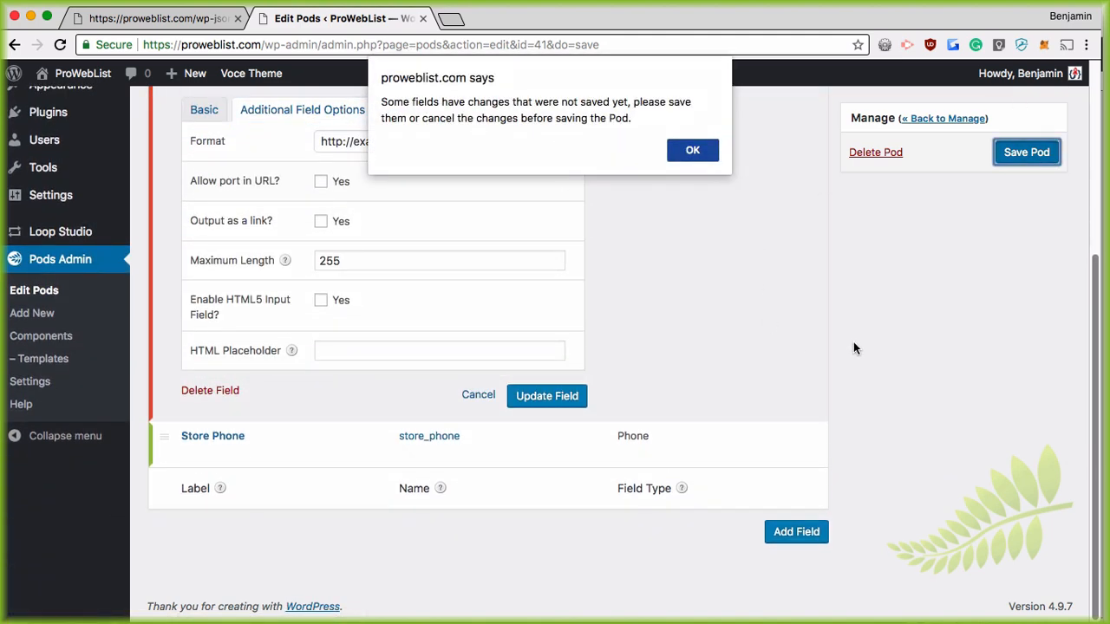
Step: Dismiss the unsaved-fields alert, close the Store Website editor with Update Field, and save the pod
click(685, 151)
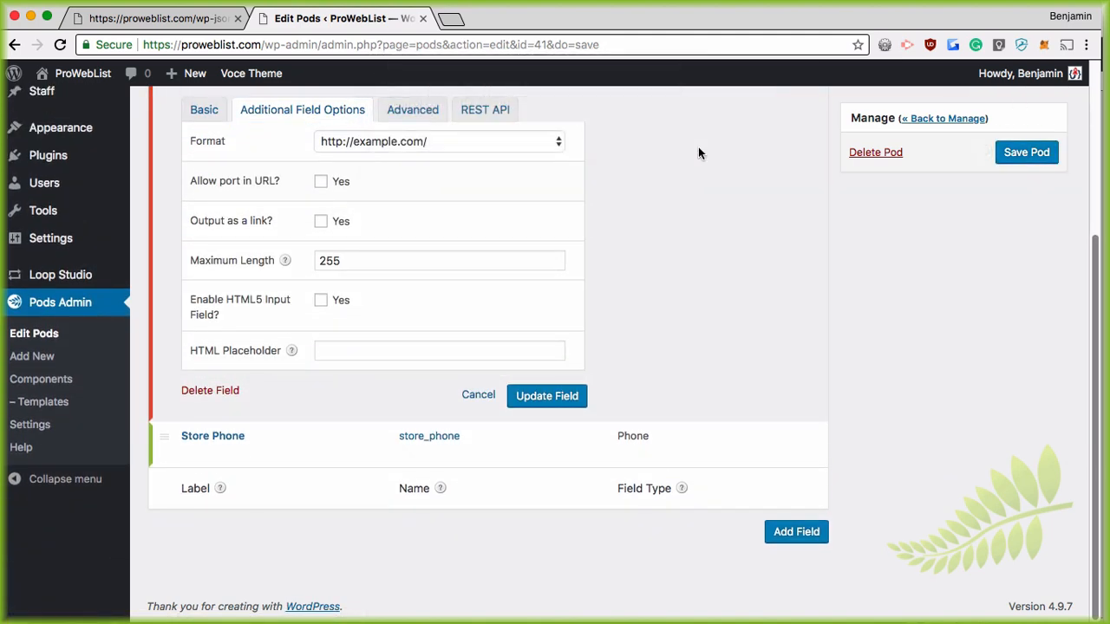
scroll(599, 240, up, 5)
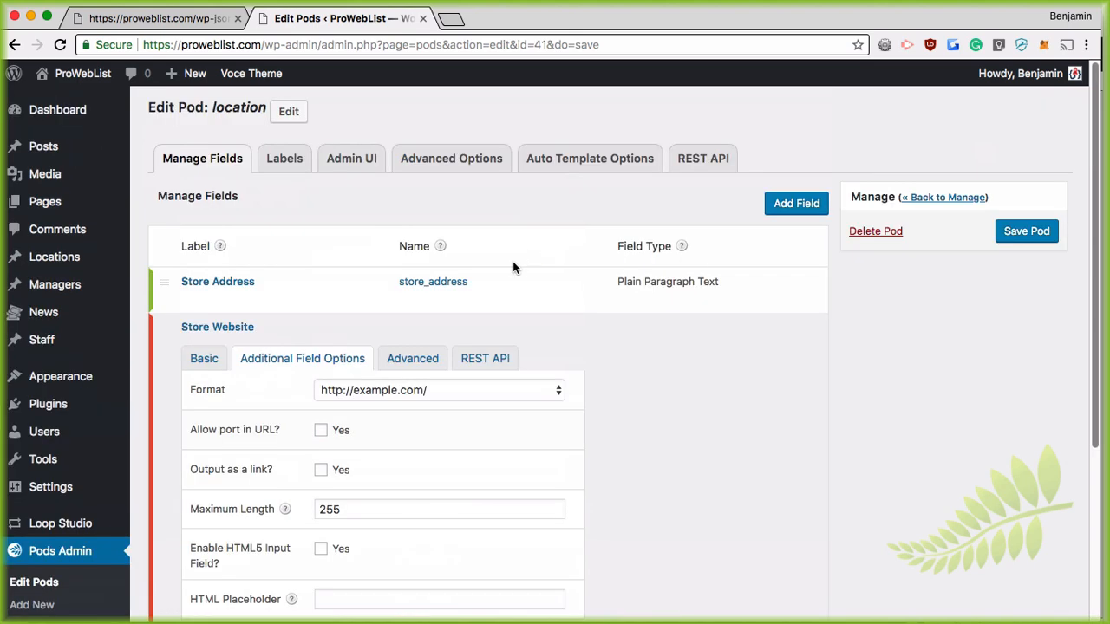
click(479, 365)
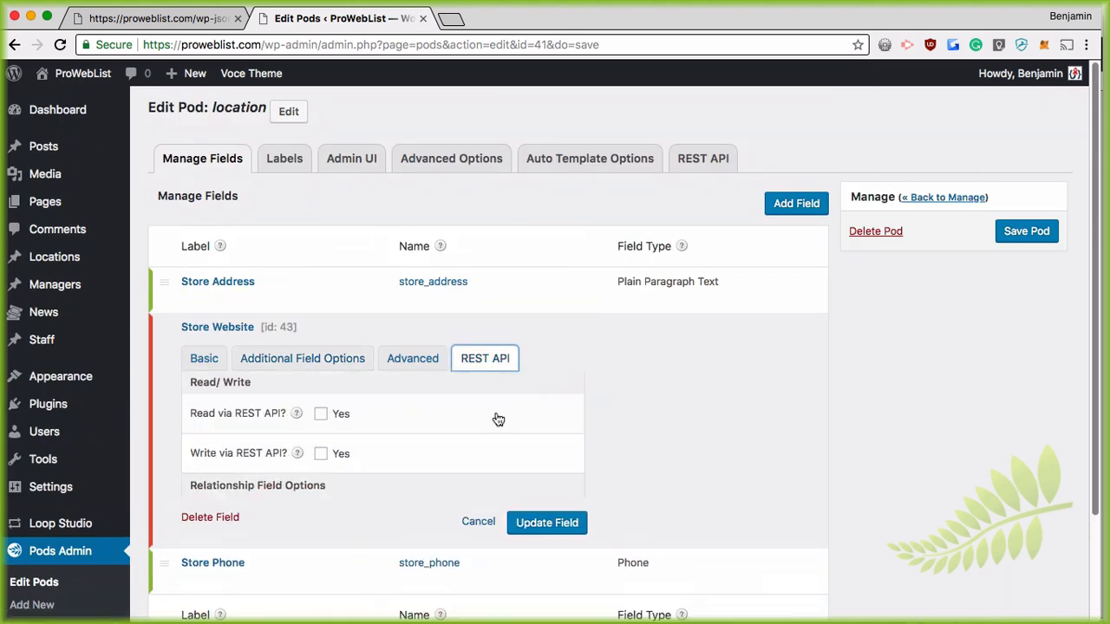
click(321, 415)
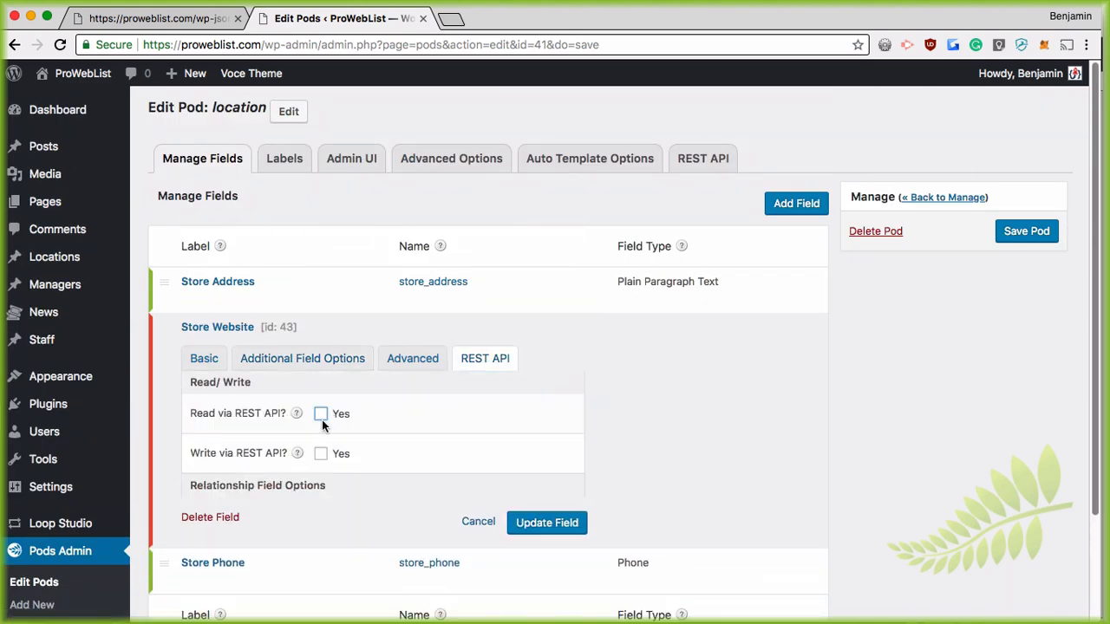
click(414, 359)
click(325, 360)
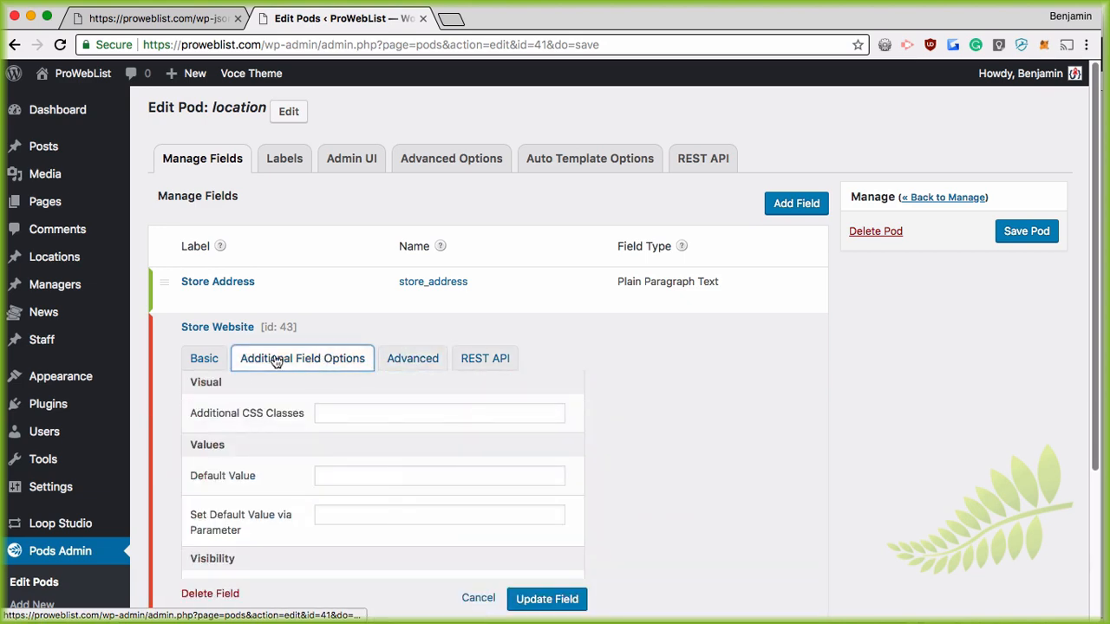
click(202, 358)
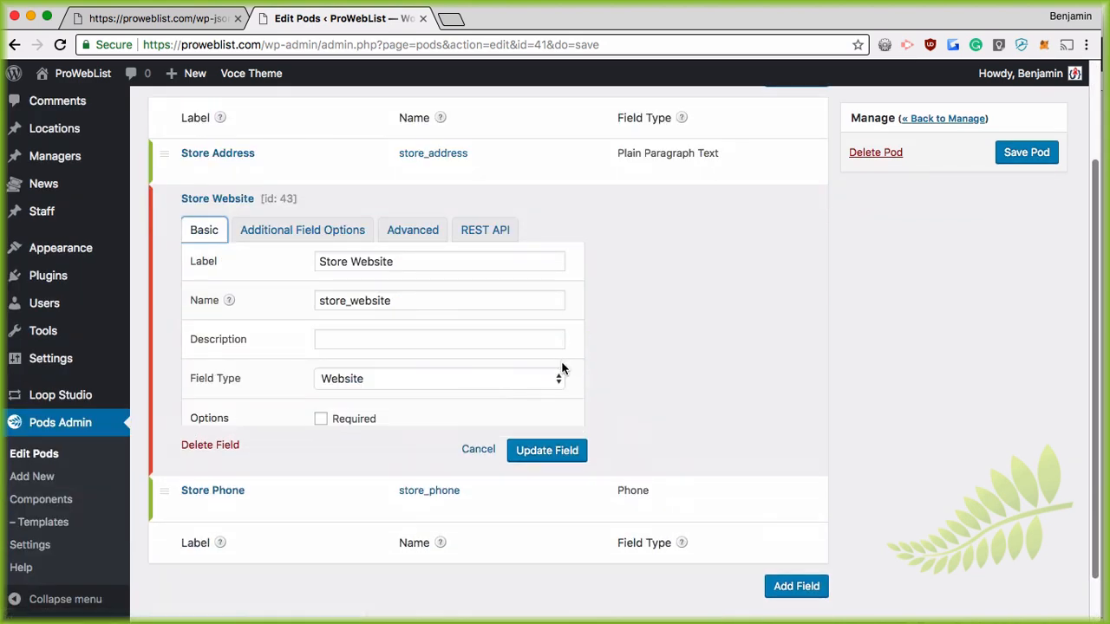
click(562, 473)
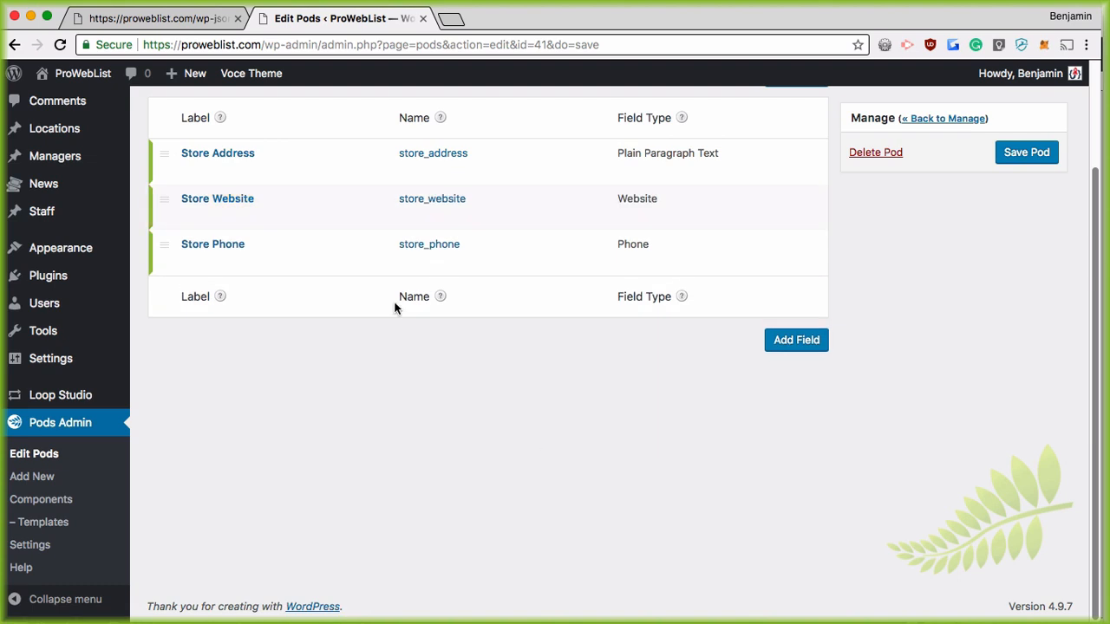
mouse_move(194, 205)
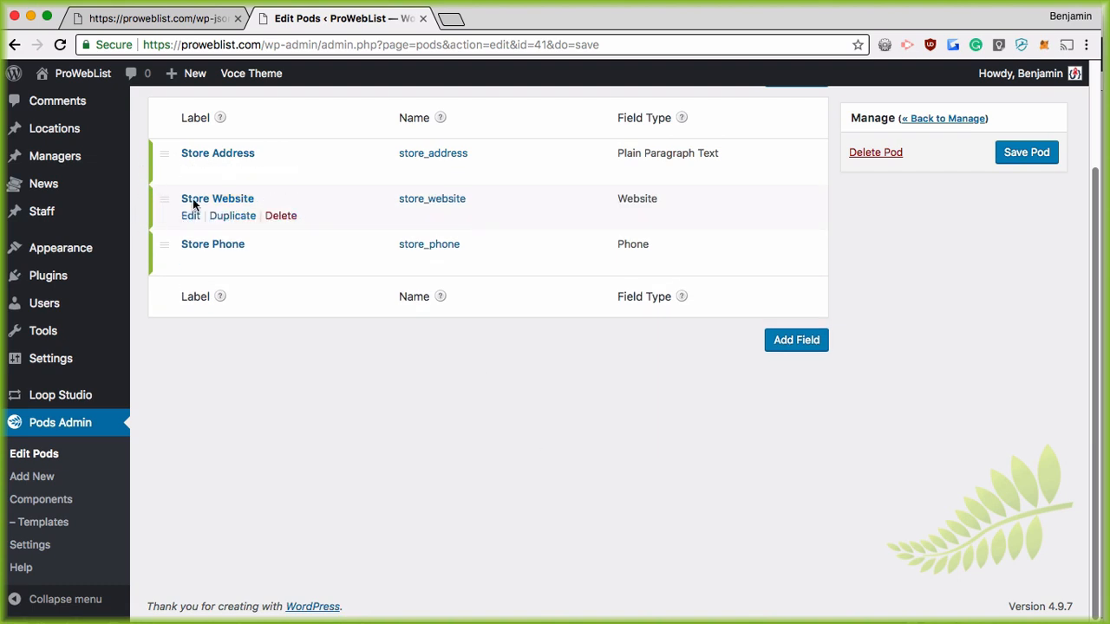
click(1008, 159)
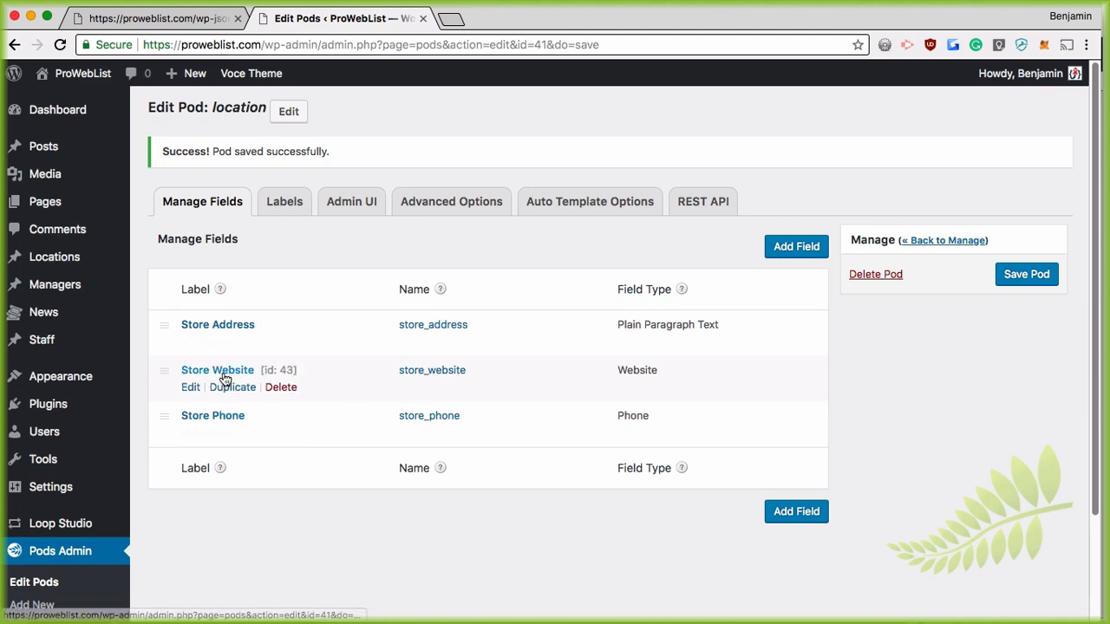
Step: Load /wp-json/wp/v2/store-location/ in the JSON tab and zoom in on the returned store entries
click(159, 27)
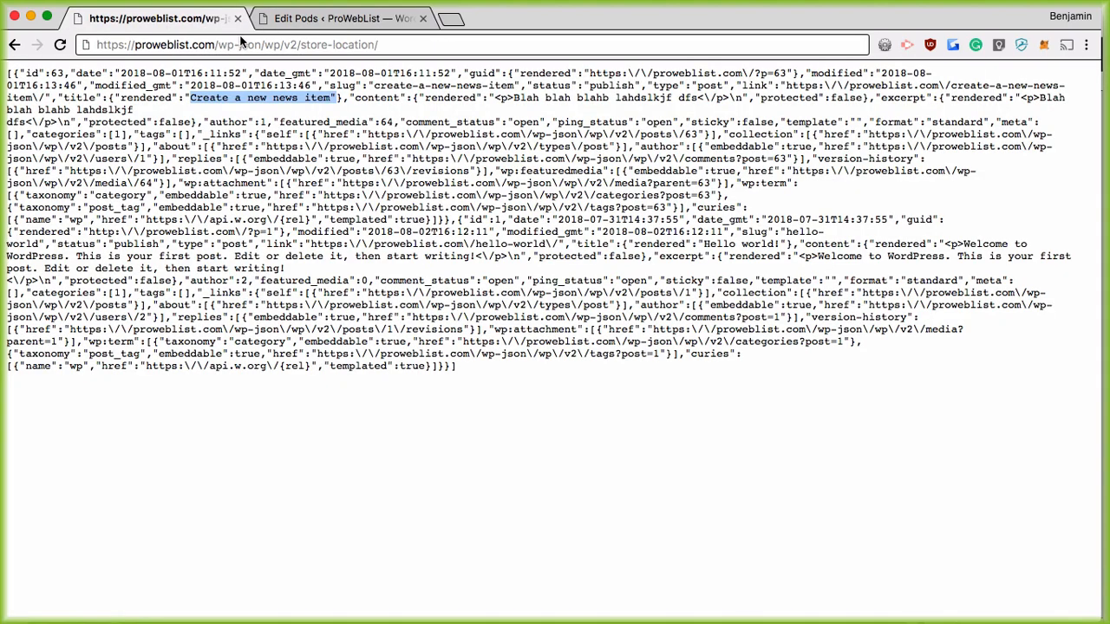
click(385, 46)
key(Return)
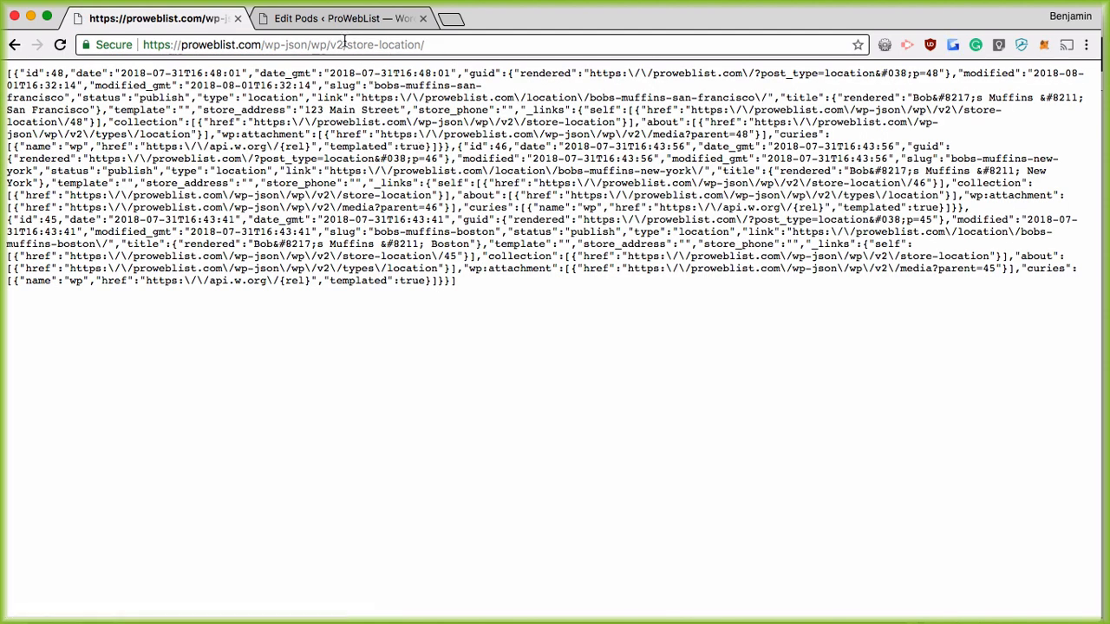
drag(346, 44, 428, 45)
drag(343, 91, 495, 327)
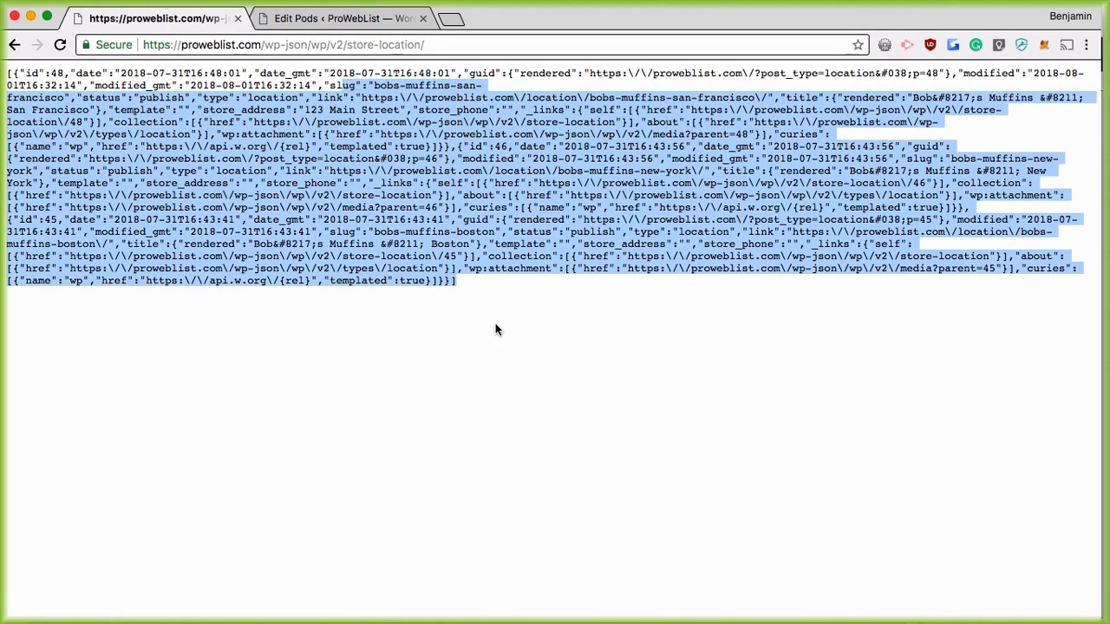
click(356, 262)
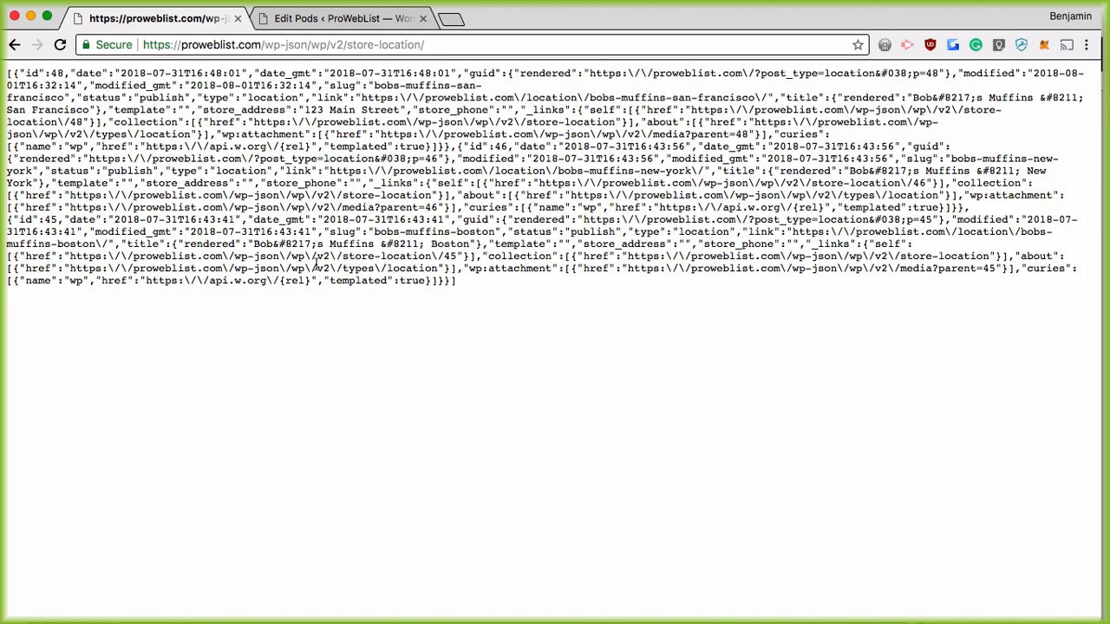
key(super+equal)
key(super+equal)
key(super+equal)
key(super+equal)
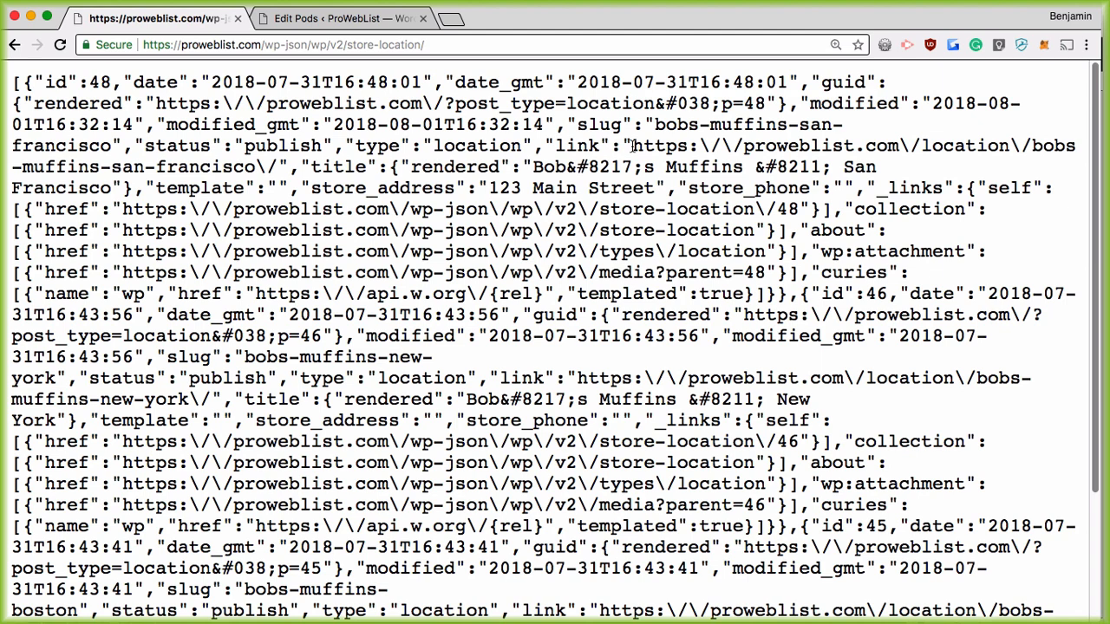
Step: Inspect the store-location JSON: San Francisco's store_address '123 Main Street' and its empty store_phone
drag(632, 147, 261, 165)
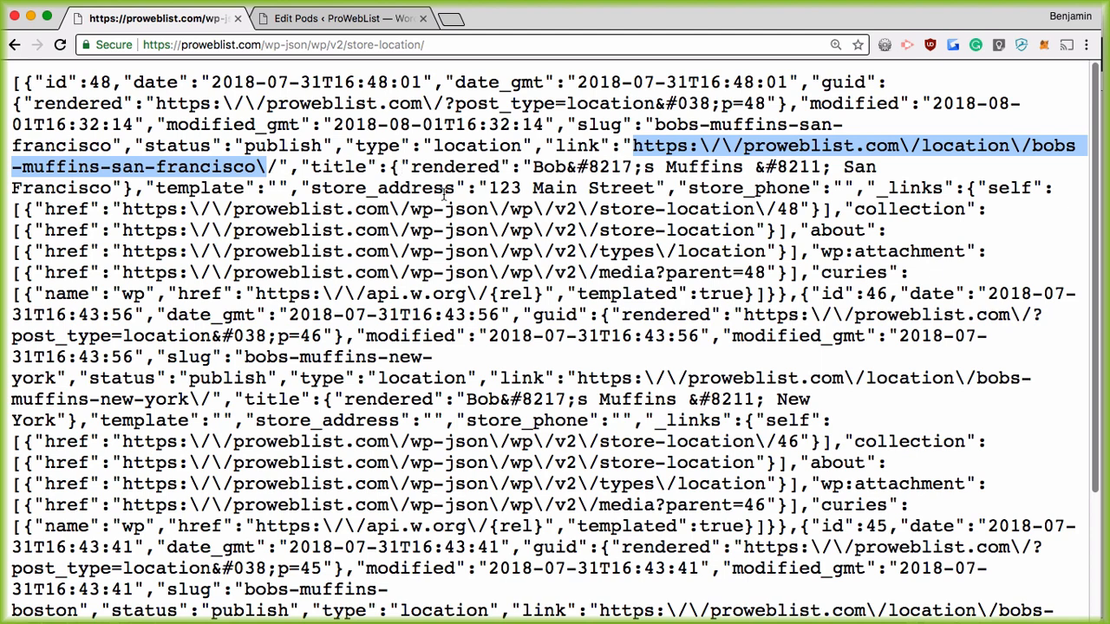
drag(522, 187, 549, 190)
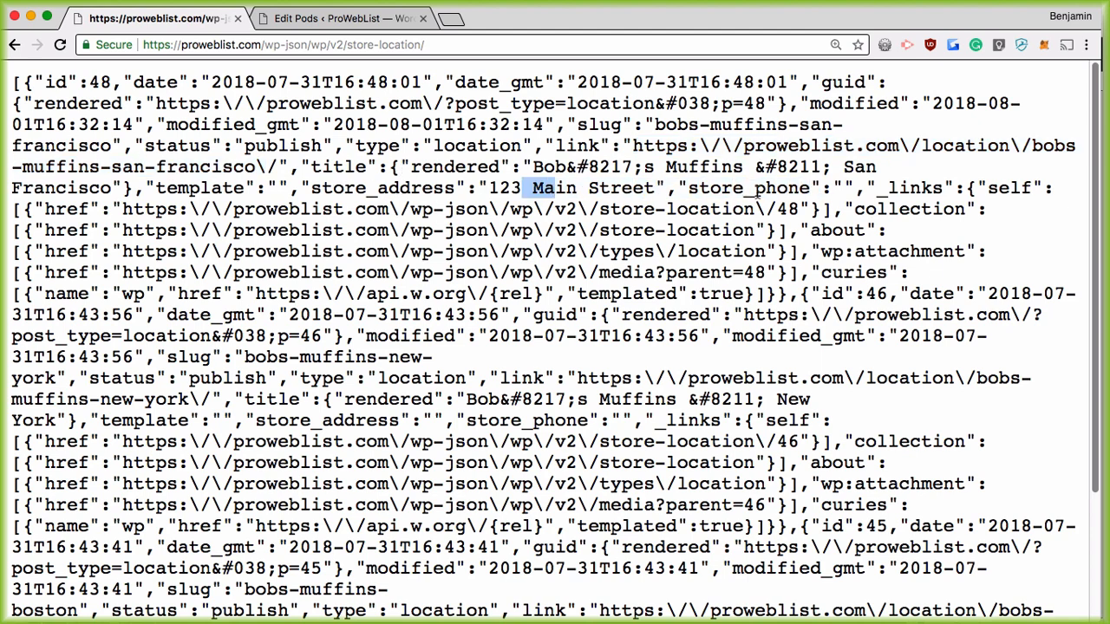
drag(758, 191, 691, 190)
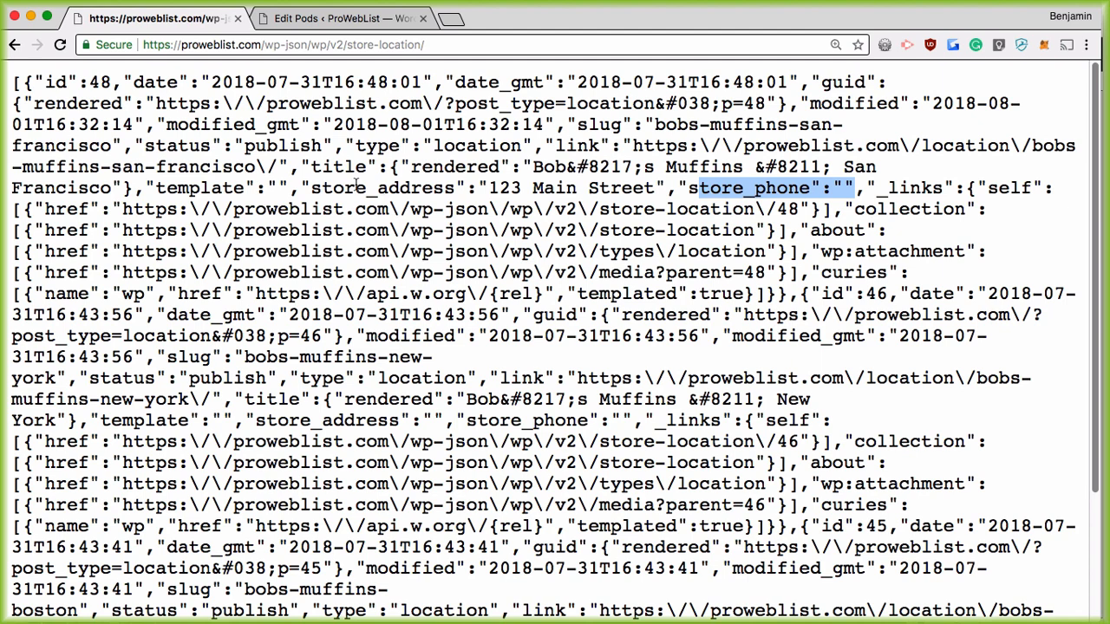
drag(356, 184, 555, 189)
drag(701, 187, 806, 189)
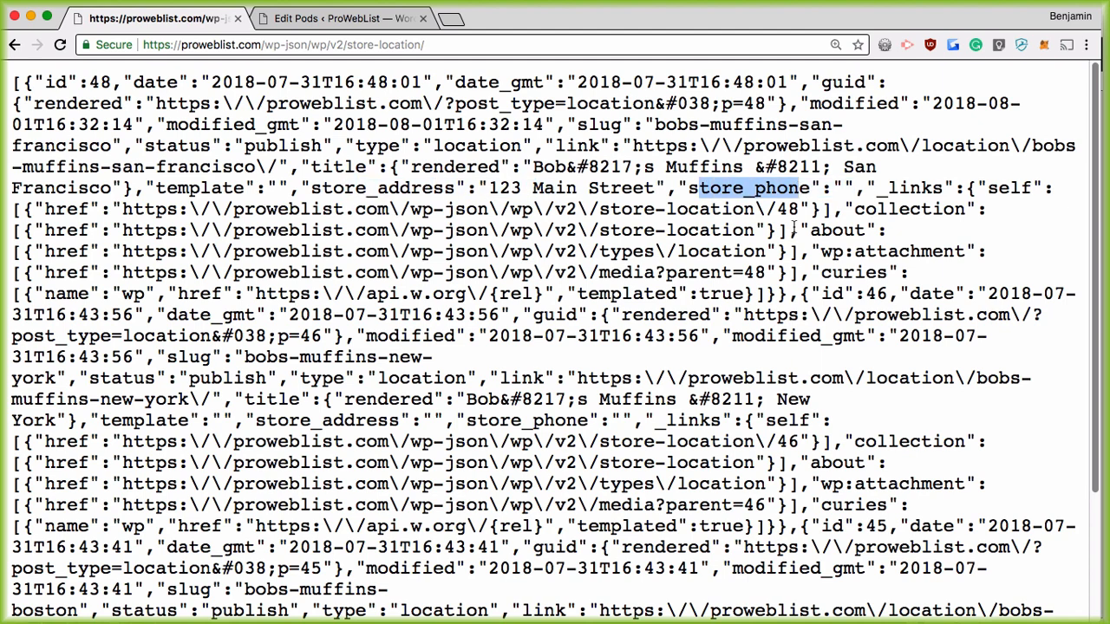
scroll(572, 317, down, 3)
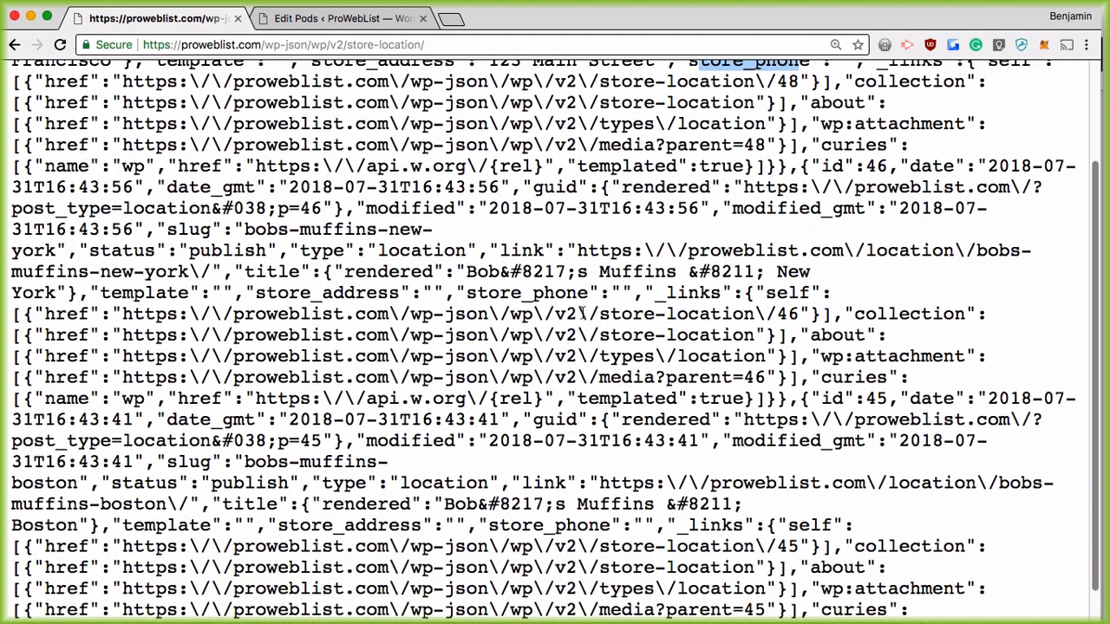
scroll(580, 315, down, 1)
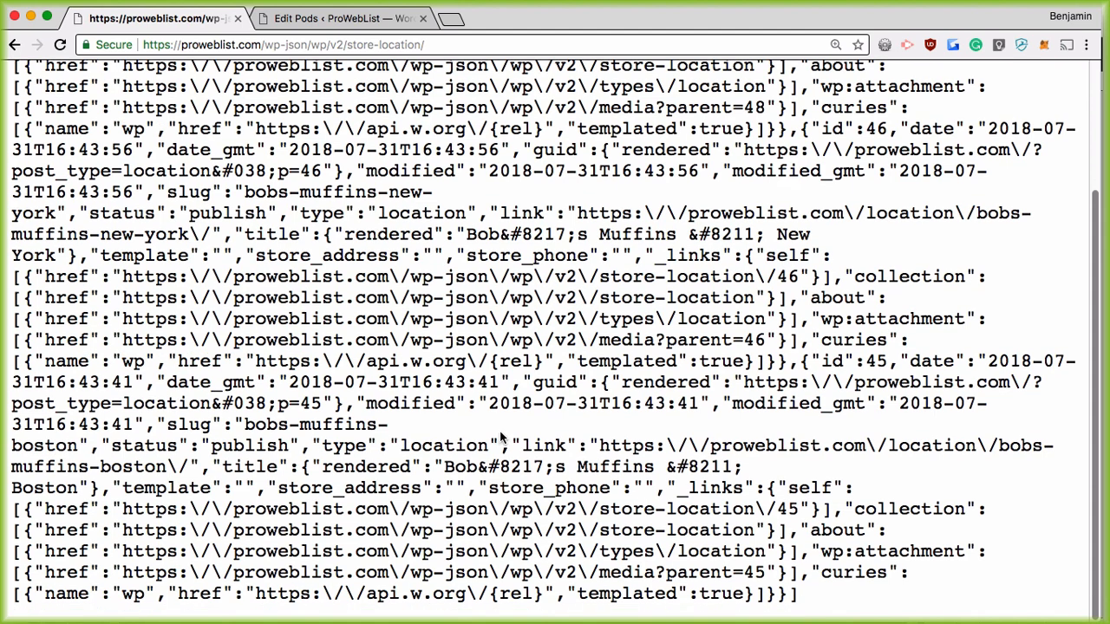
scroll(501, 438, up, 4)
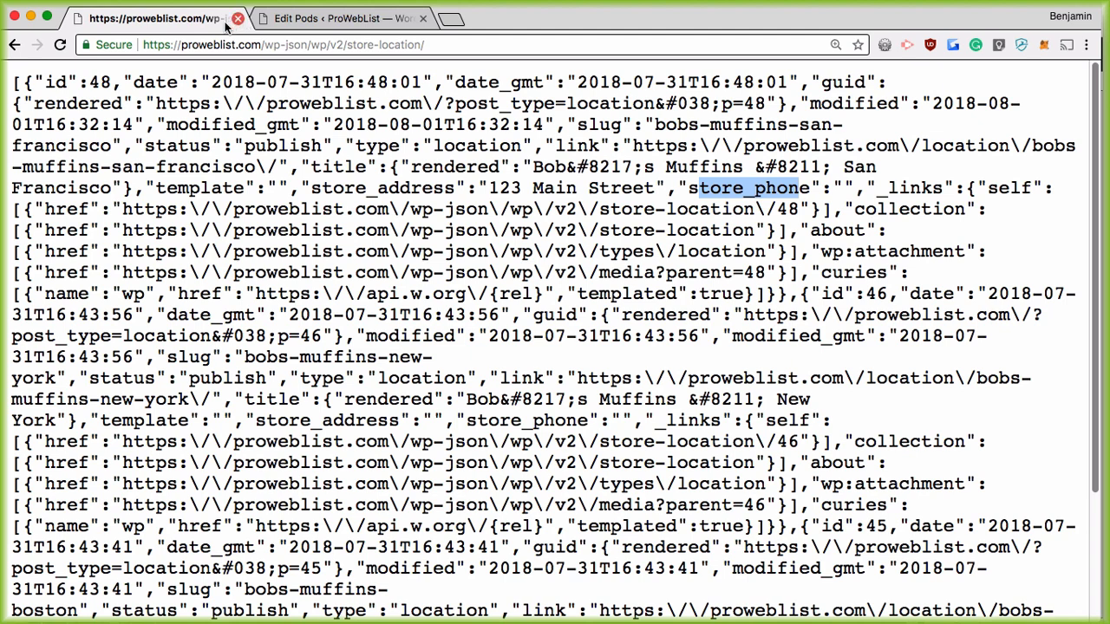
Step: Close the JSON endpoint tab, return to the Edit Pods tab, and reset browser zoom to 100%
click(11, 47)
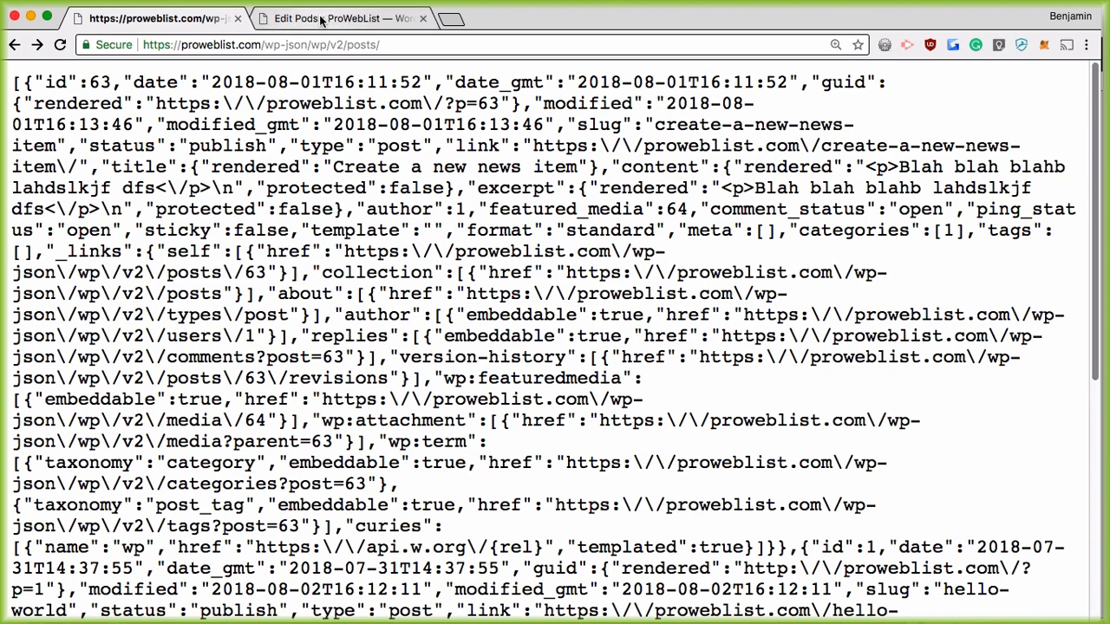
click(256, 19)
click(227, 20)
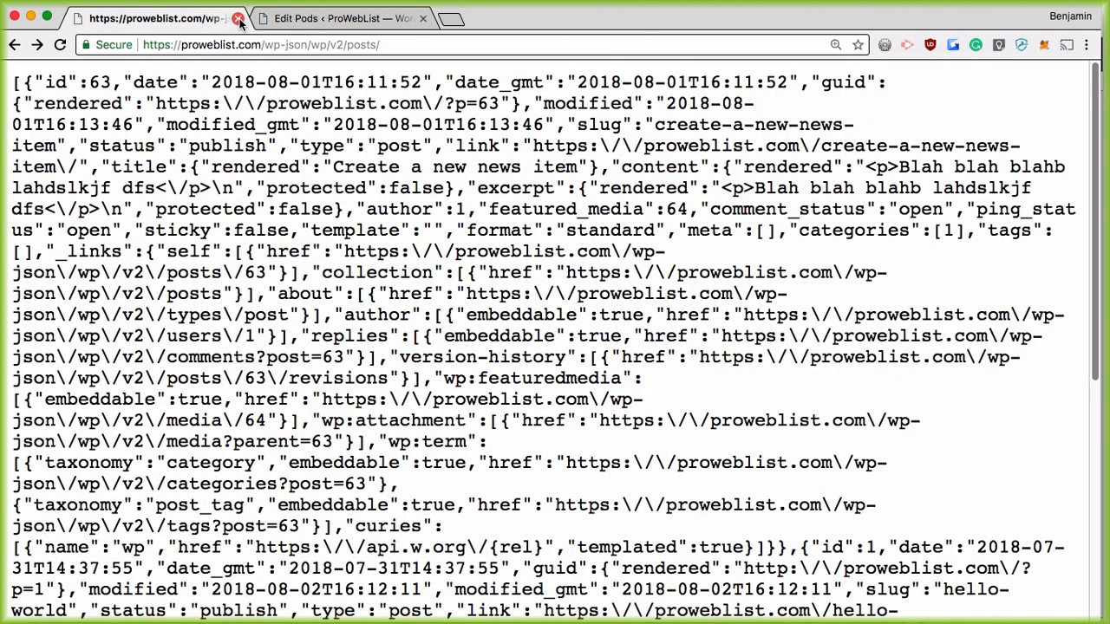
click(237, 18)
click(837, 46)
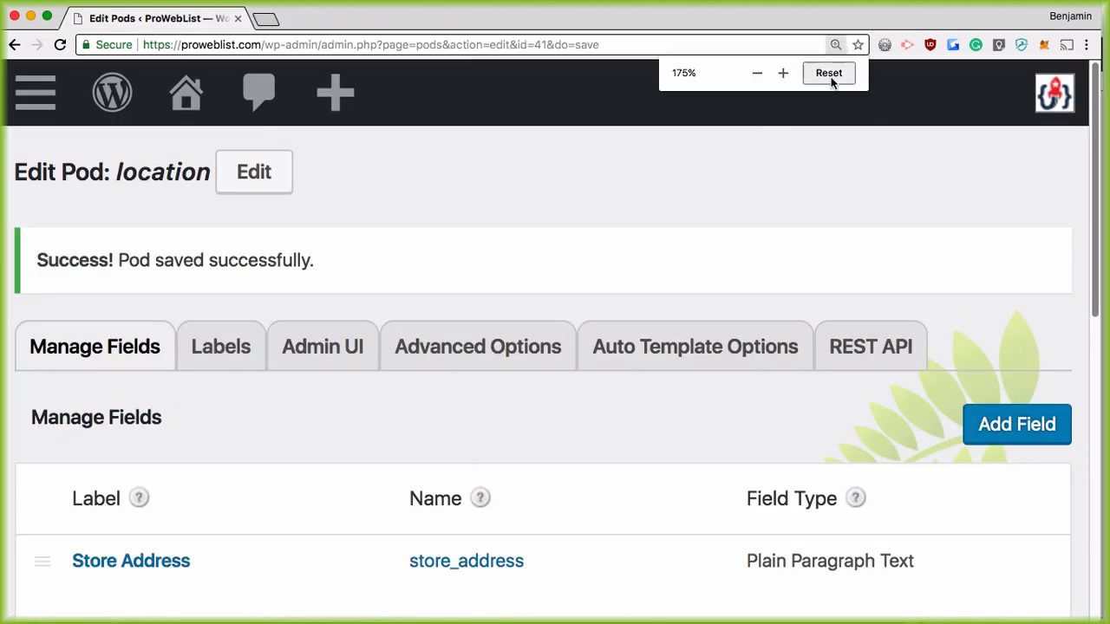
click(827, 74)
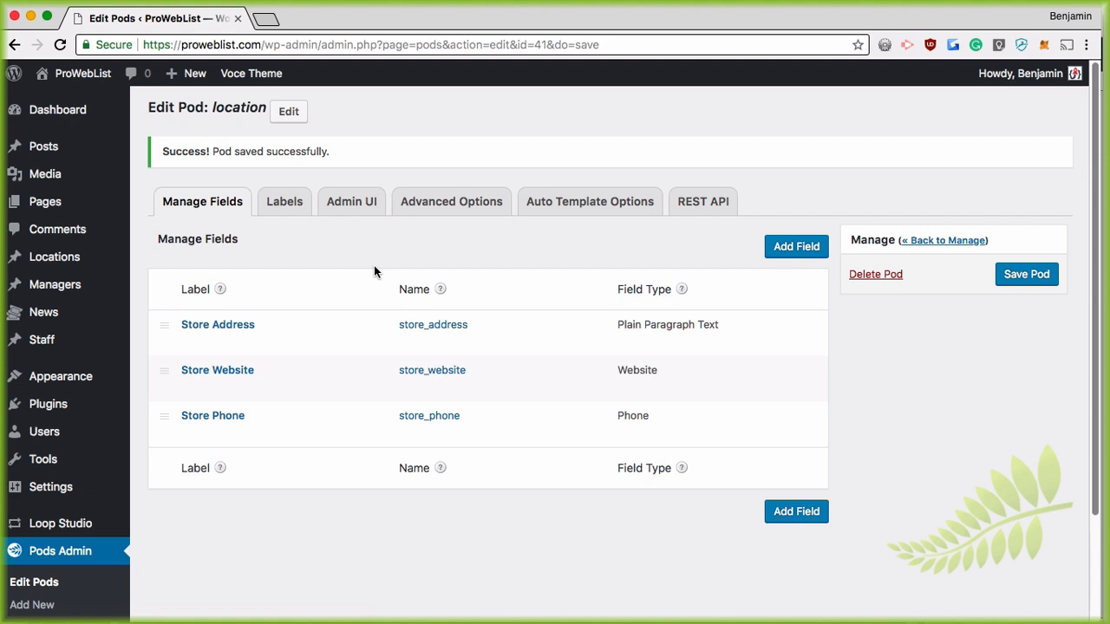
Step: Start a new post from Posts > Add New and scroll its editor to review the More Fields box
click(39, 147)
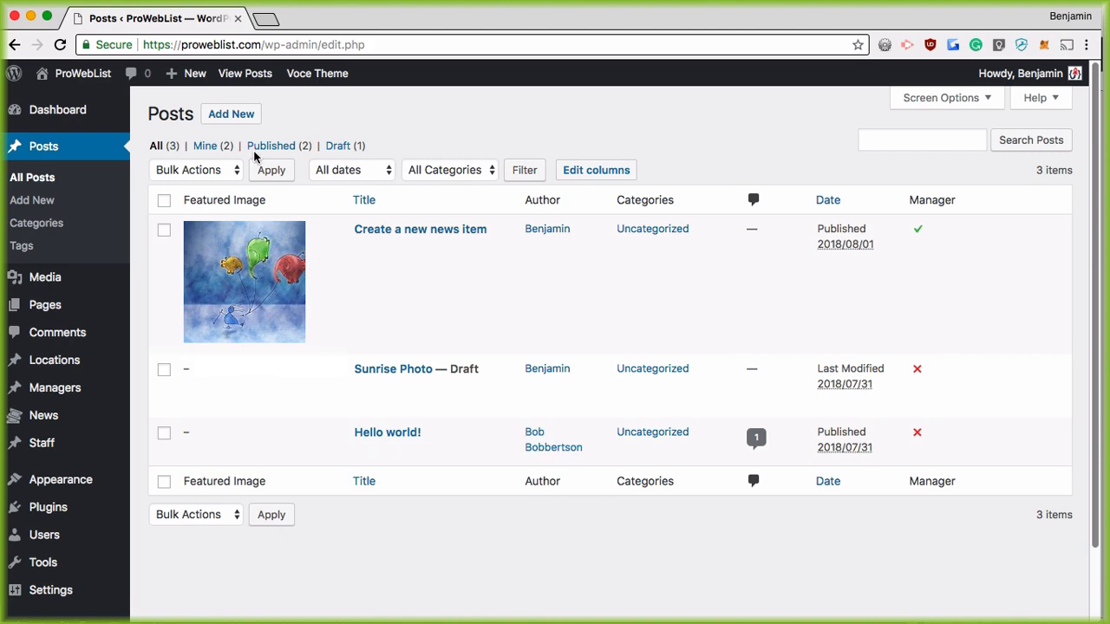
click(230, 113)
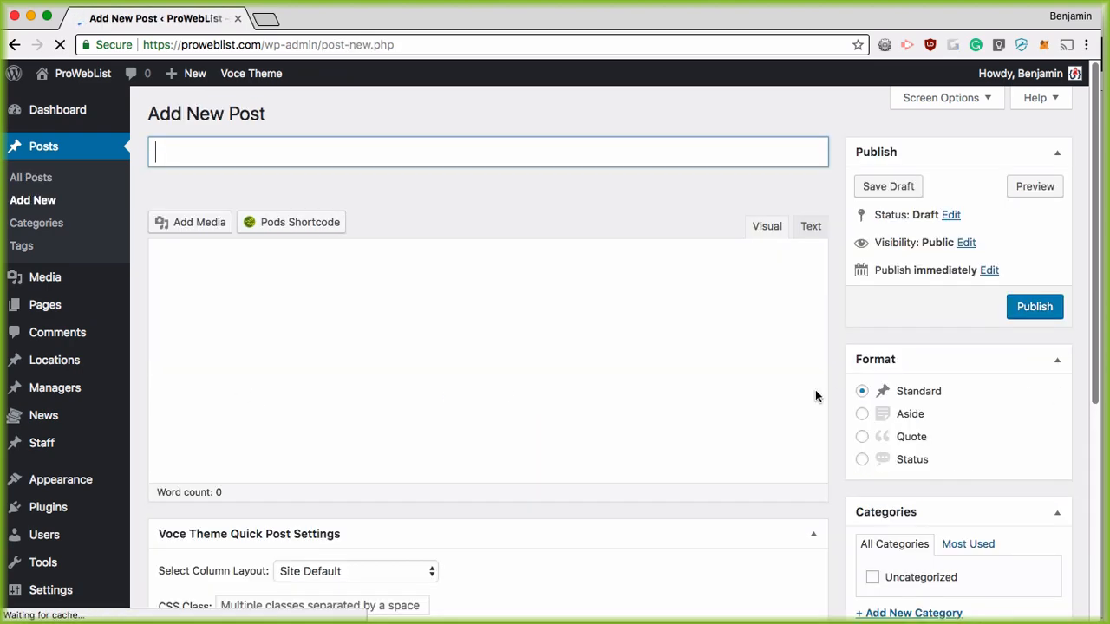
scroll(814, 390, down, 10)
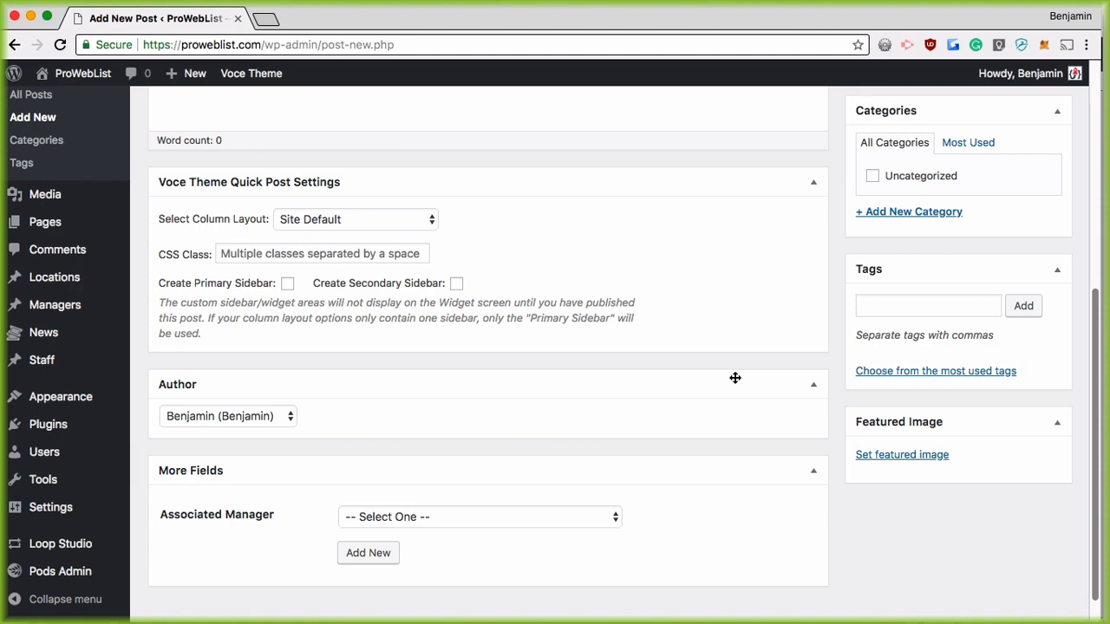
scroll(688, 451, down, 1)
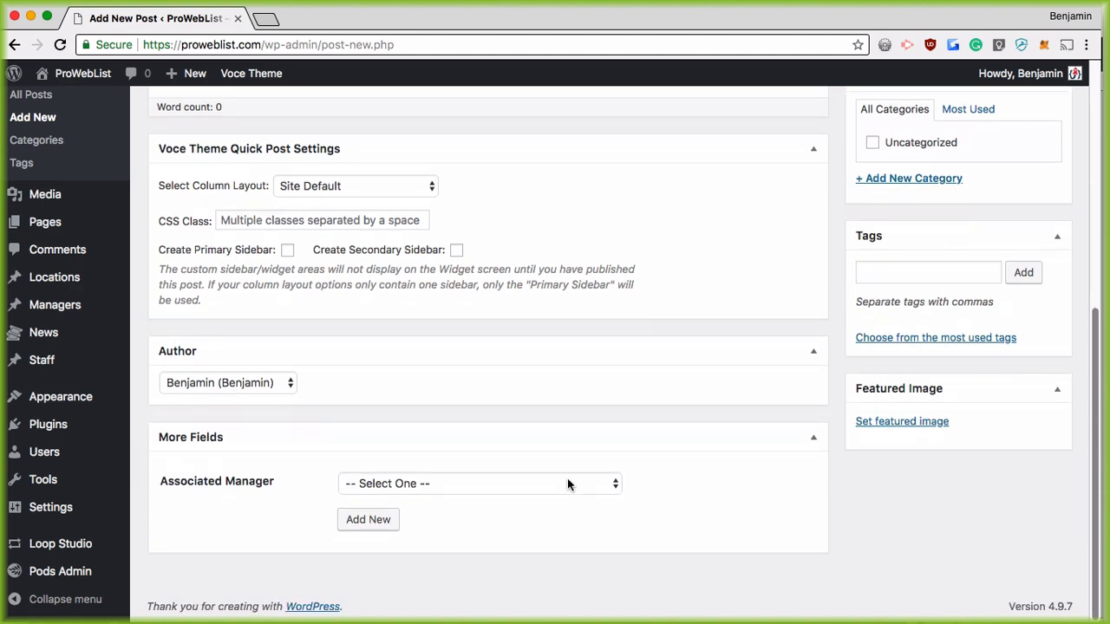
scroll(745, 475, up, 3)
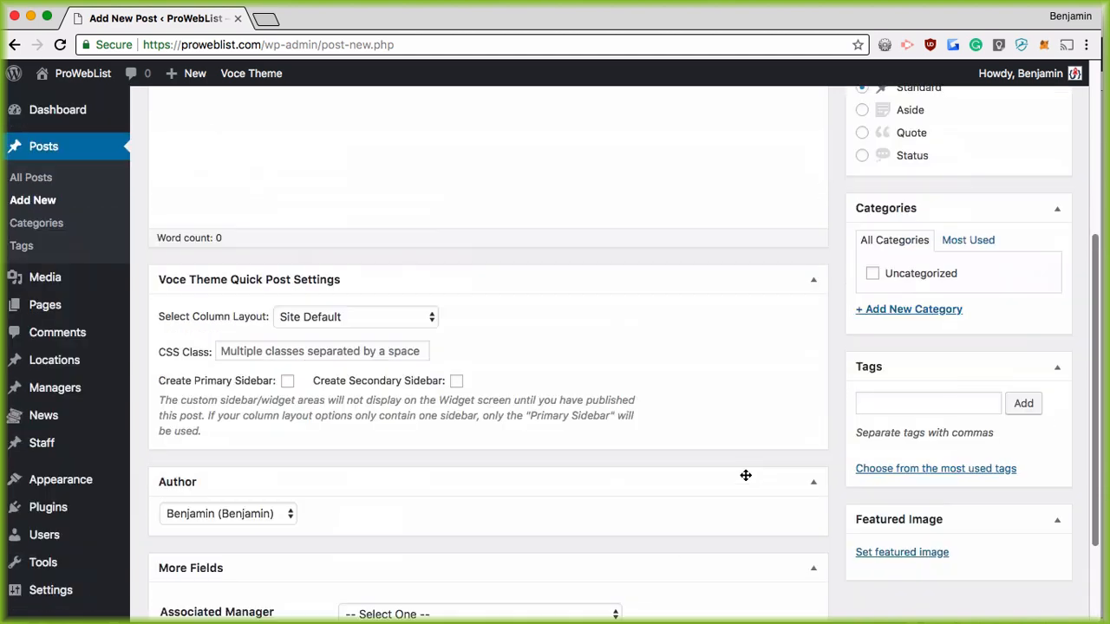
scroll(746, 475, up, 7)
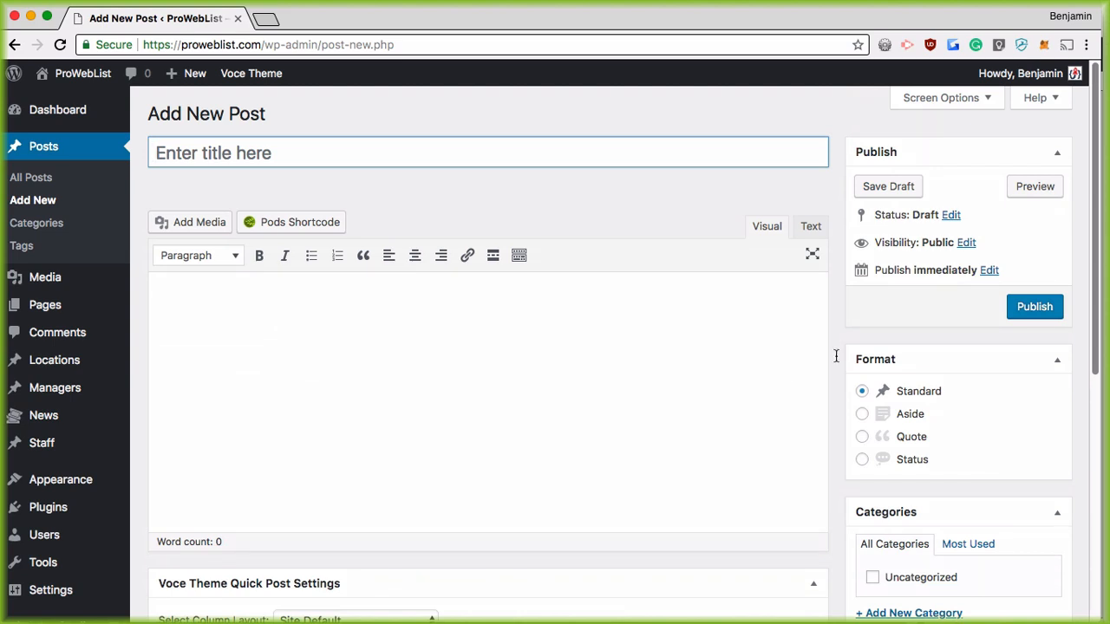
scroll(776, 375, down, 7)
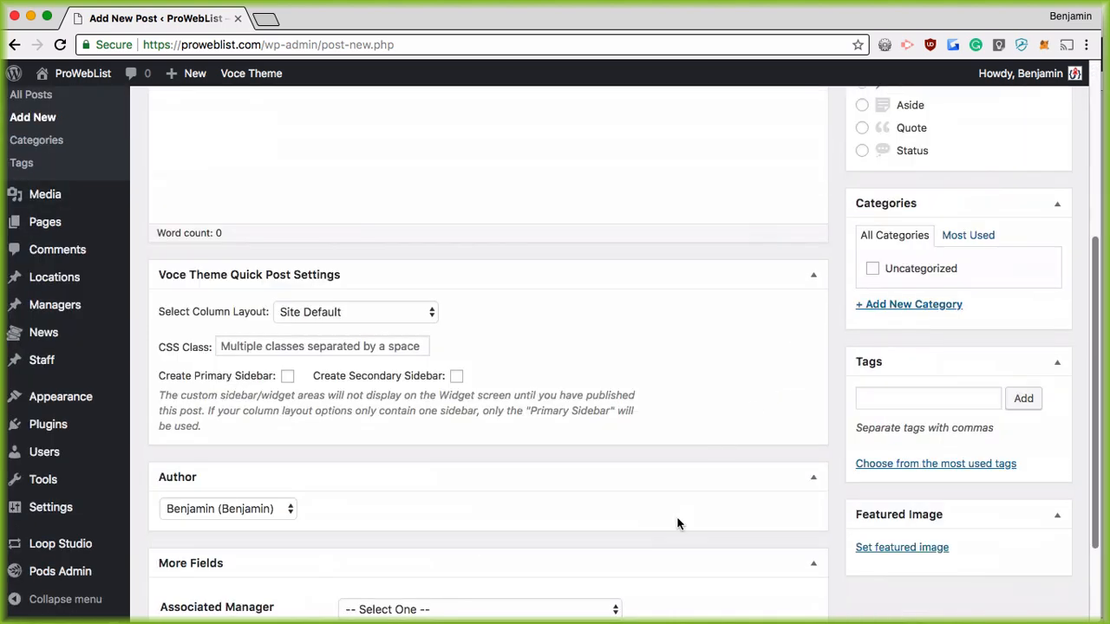
scroll(483, 530, down, 3)
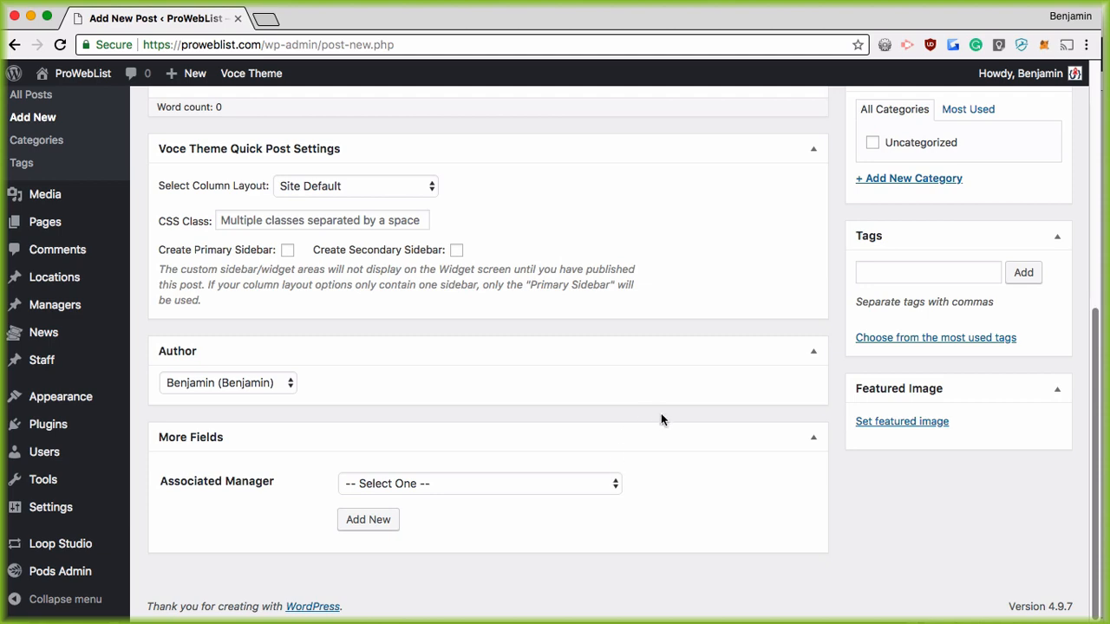
scroll(689, 525, up, 5)
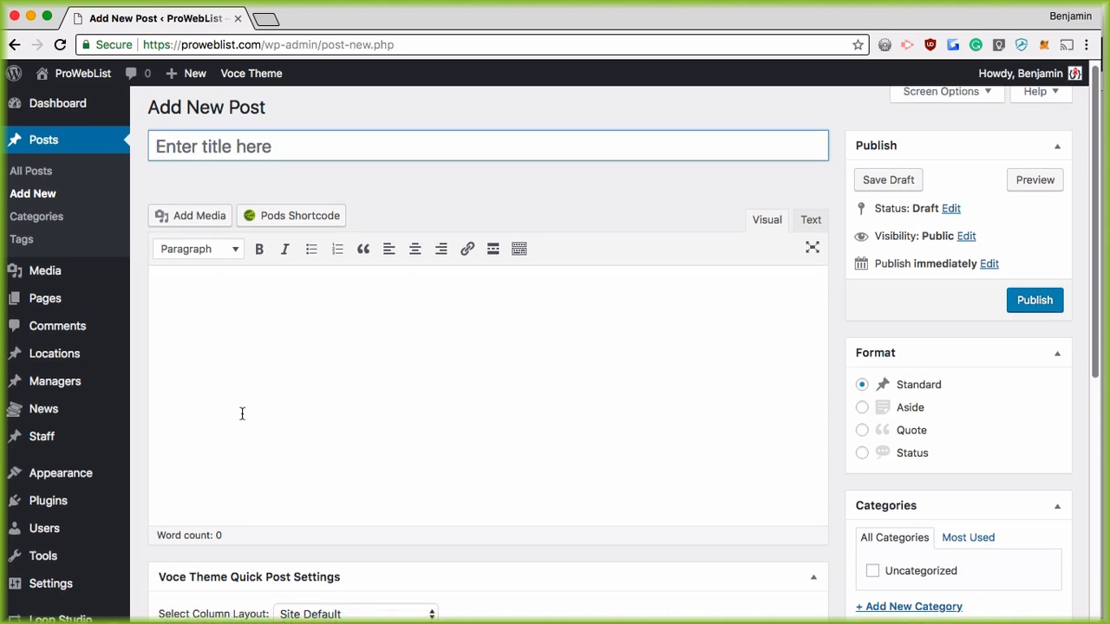
scroll(240, 413, down, 5)
Step: Create a brand-new custom post type pod with singular label 'Muffin' and plural label 'Muffins'
mouse_move(78, 571)
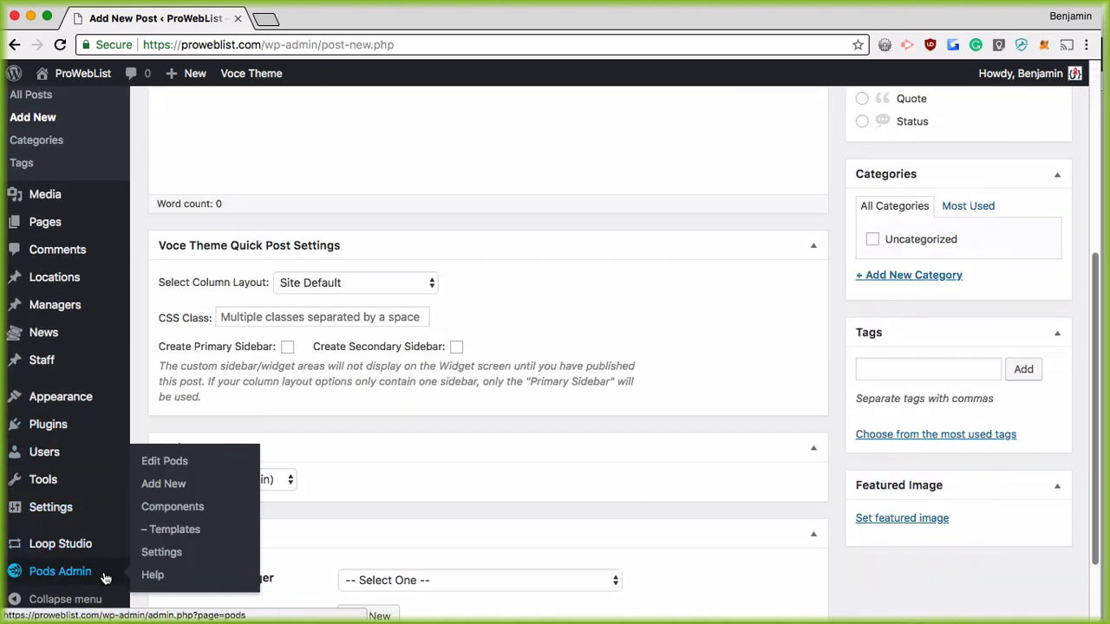
click(163, 483)
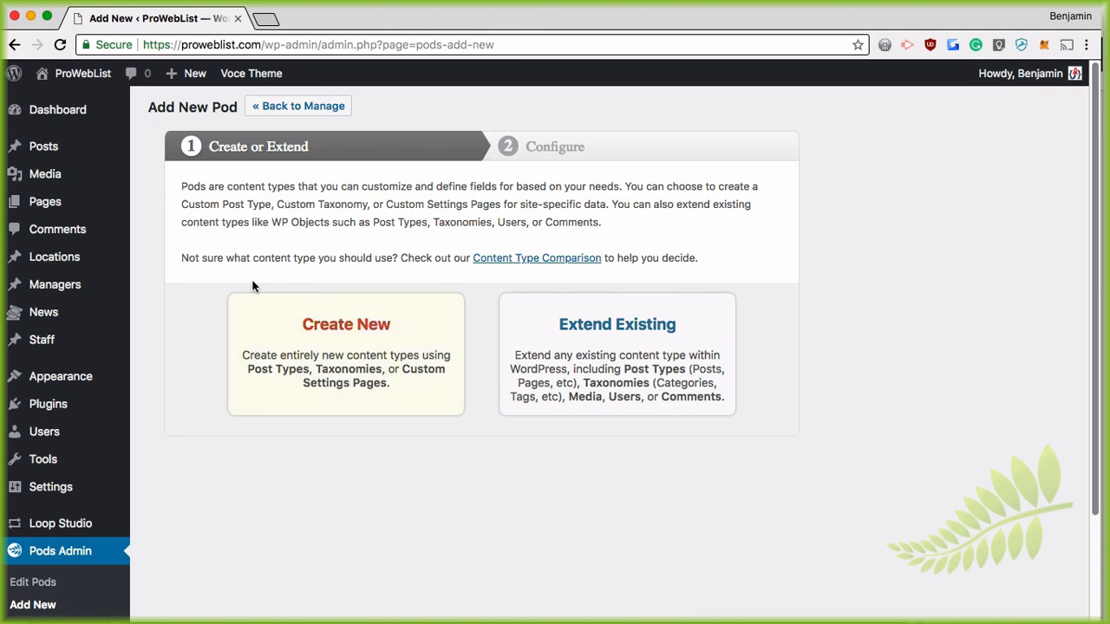
click(339, 341)
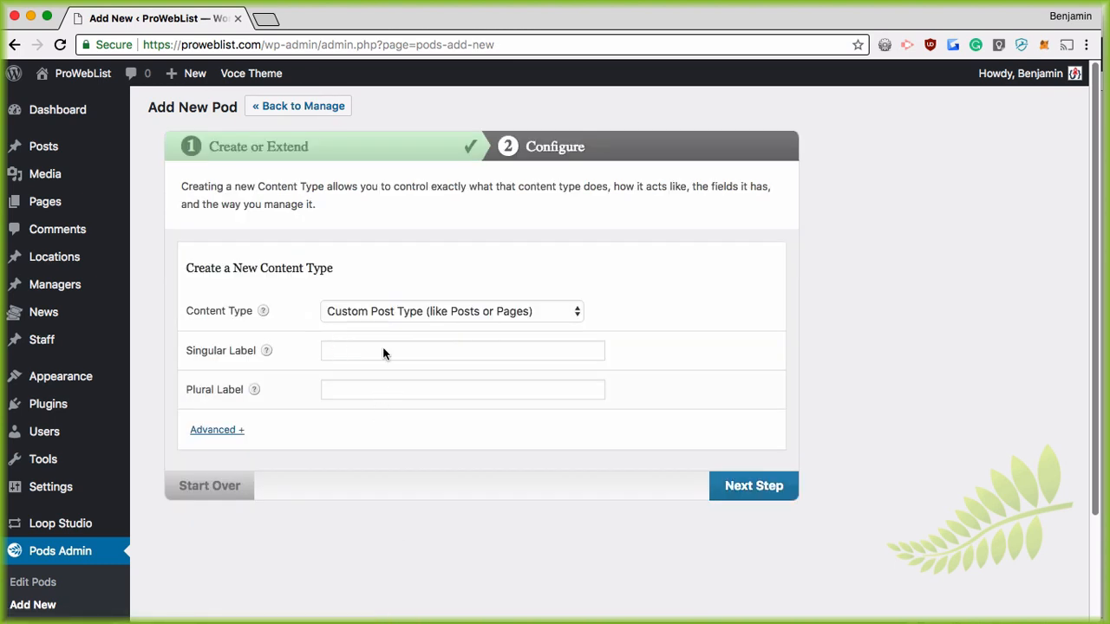
click(373, 347)
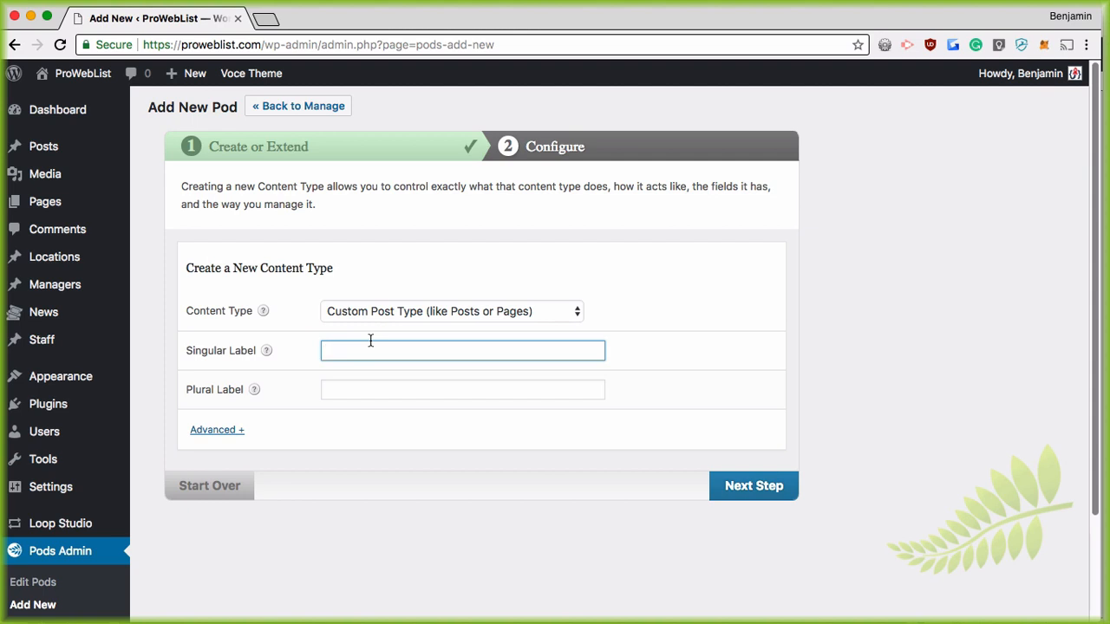
text(Muffin)
key(Tab)
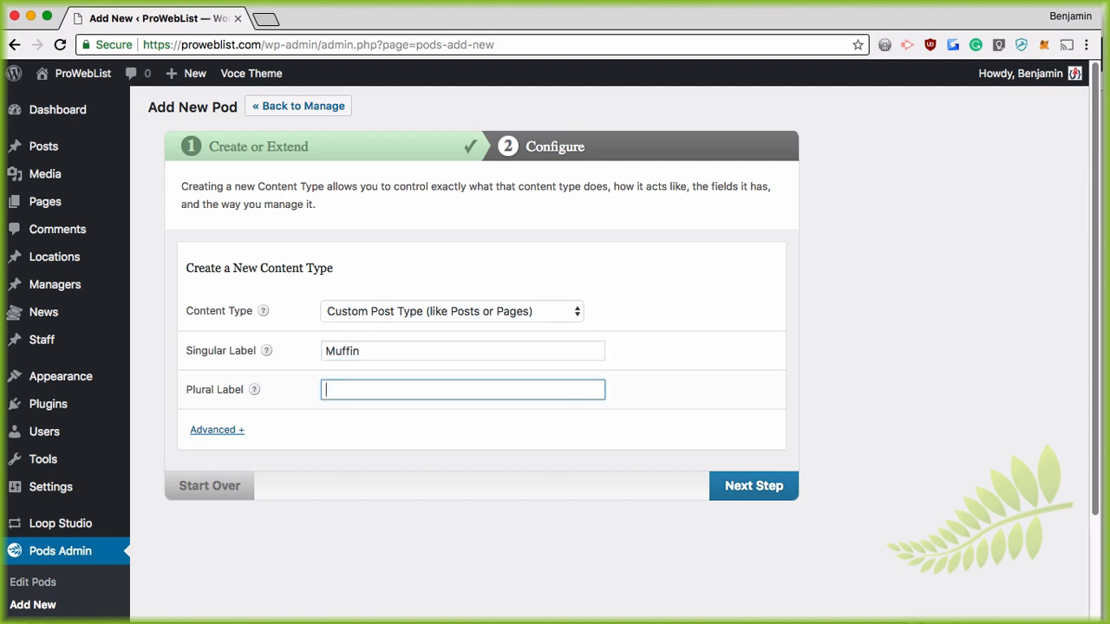
text(Muffi)
key(BackSpace)
key(BackSpace)
key(BackSpace)
key(BackSpace)
text(uffins)
click(759, 488)
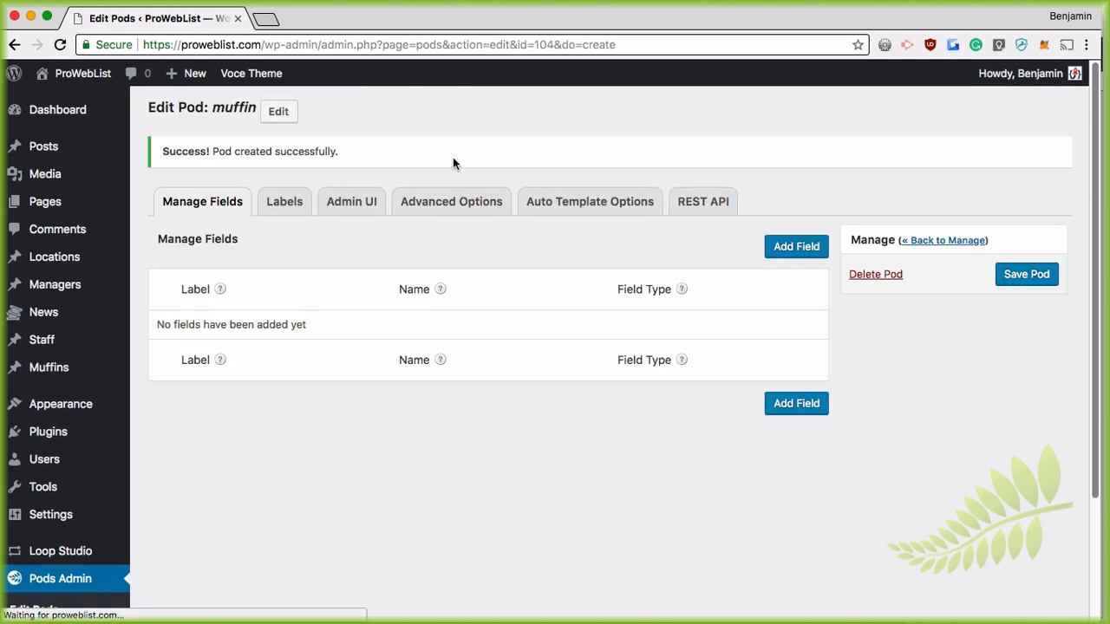
click(460, 200)
scroll(616, 391, down, 5)
scroll(638, 399, down, 6)
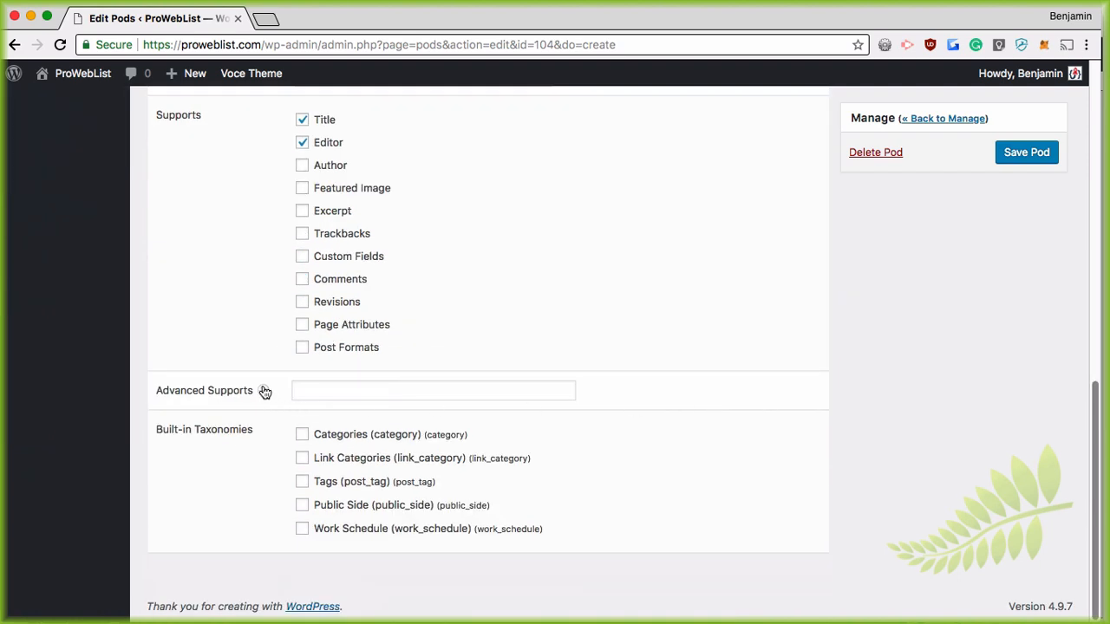
mouse_move(264, 393)
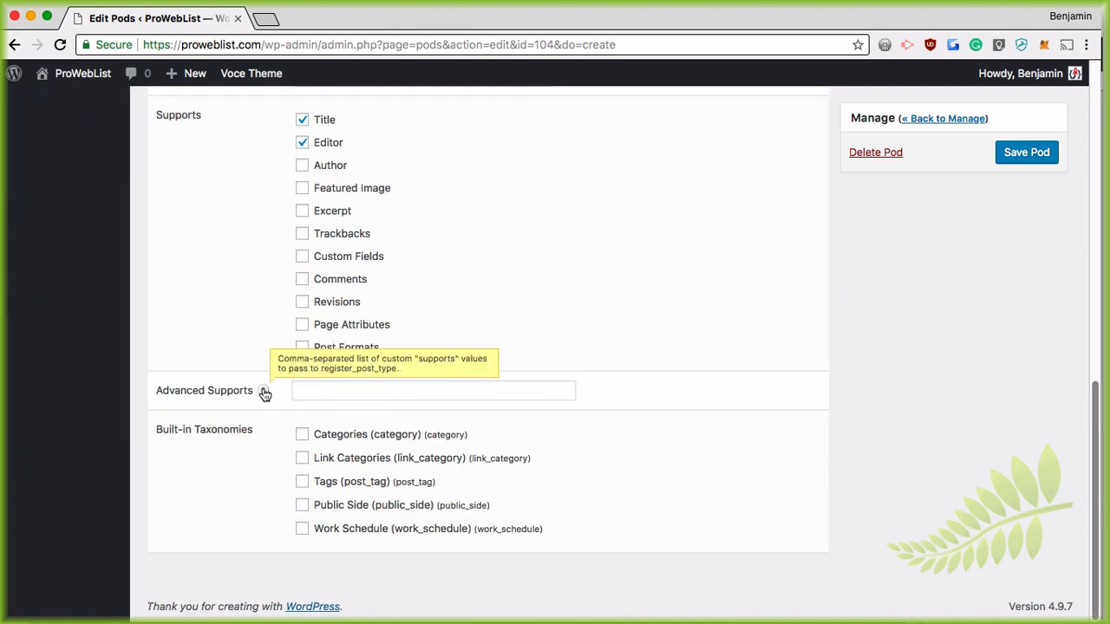
scroll(265, 393, up, 6)
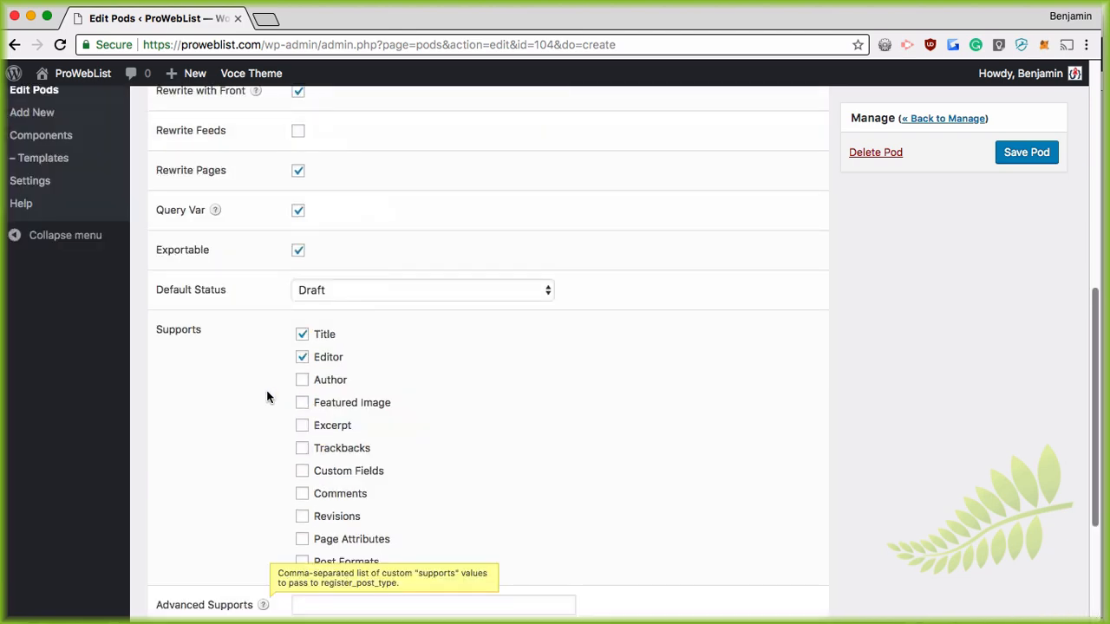
scroll(330, 414, up, 2)
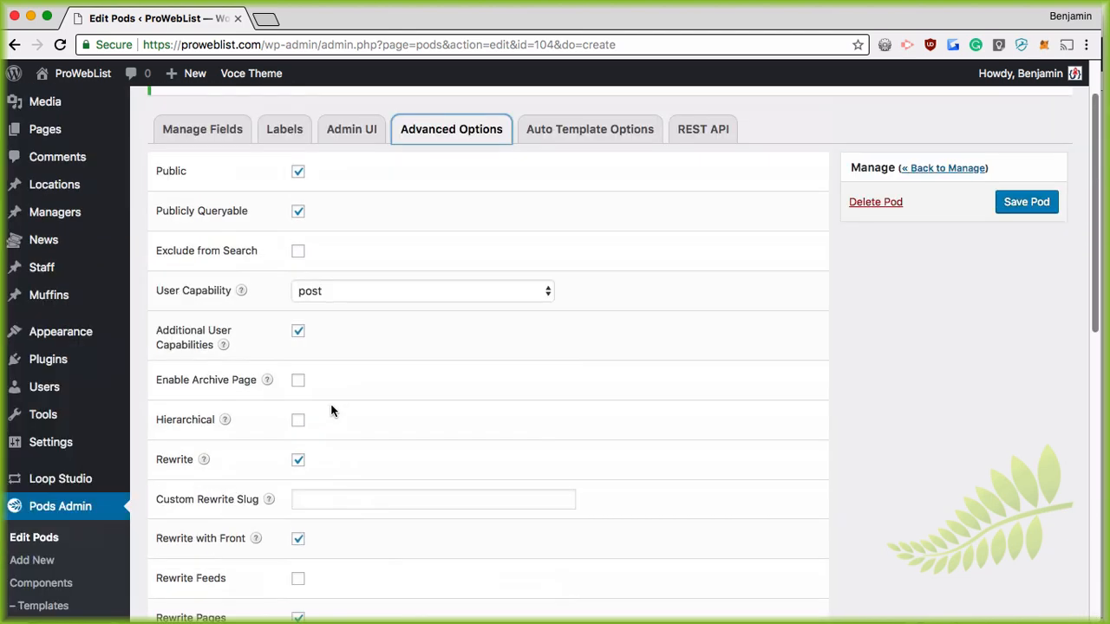
scroll(435, 428, down, 7)
scroll(436, 430, up, 7)
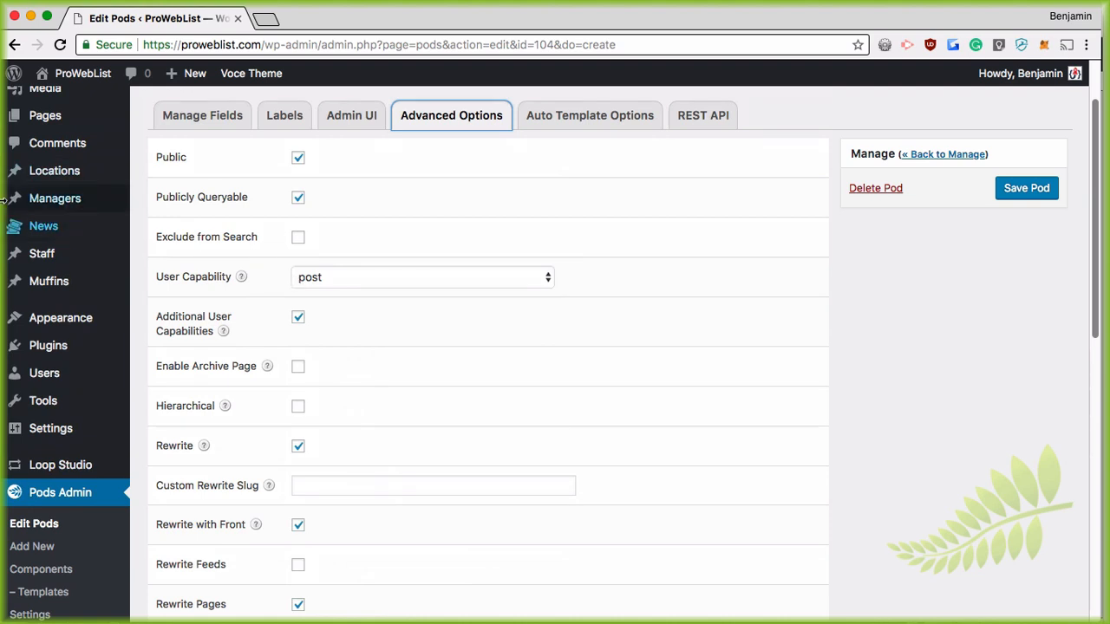
mouse_move(45, 238)
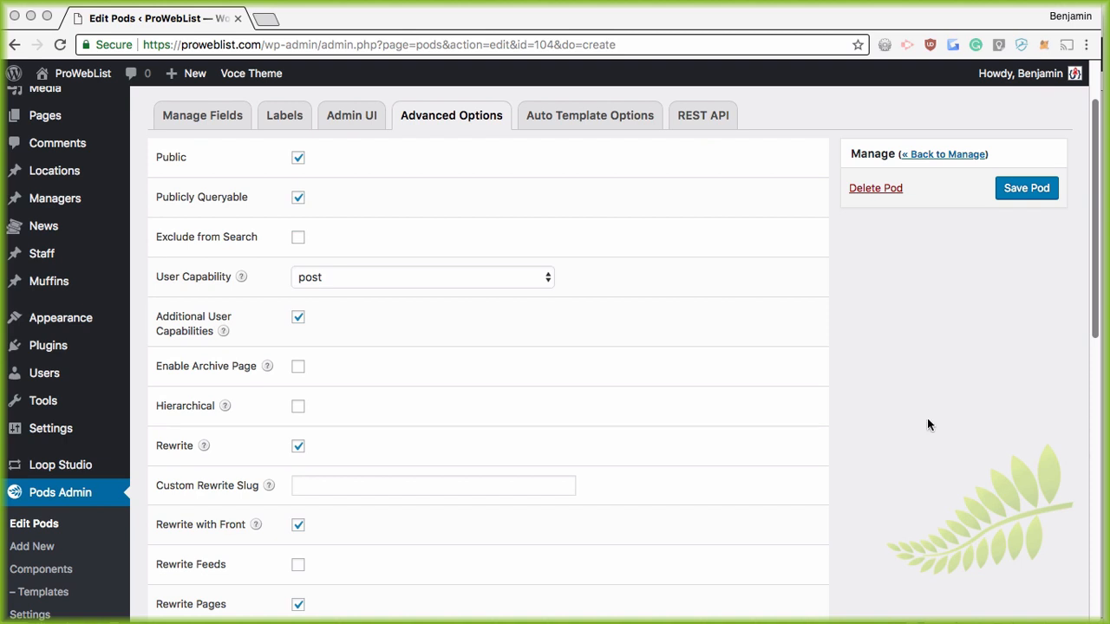
click(199, 118)
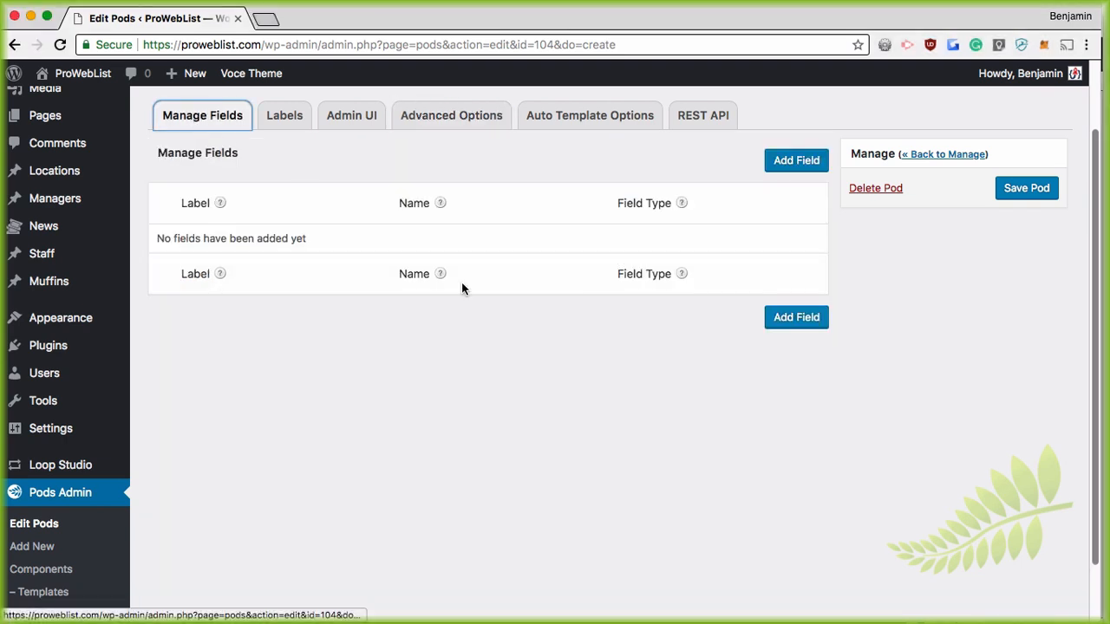